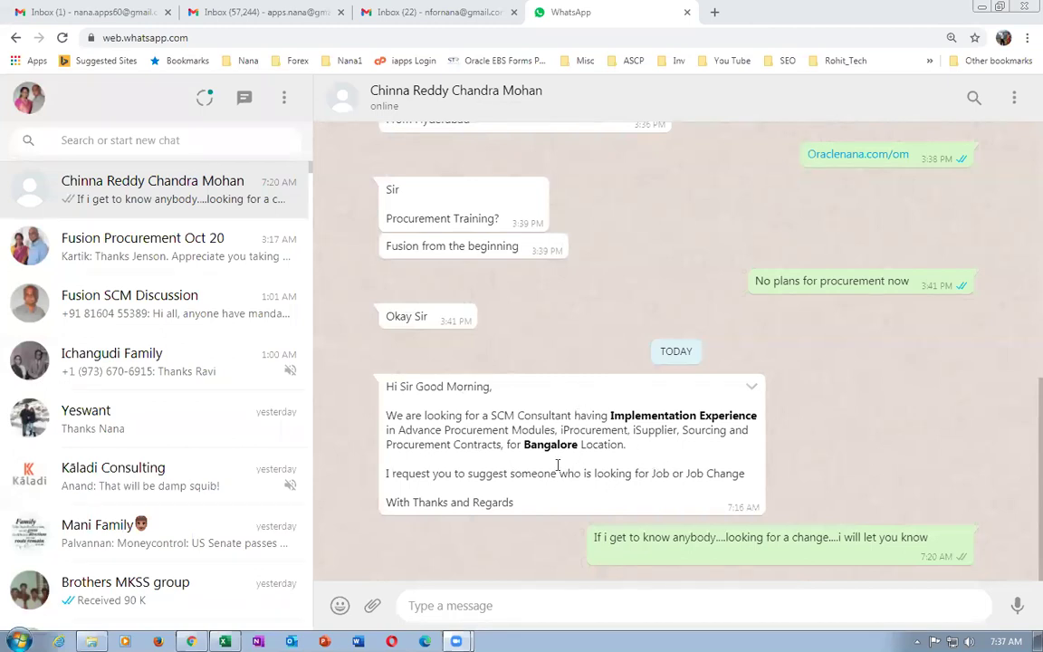
Leave the WhatsApp chat for a new blank browser tab and switch to the Fusion Procurement work sheet.
left_click_drag(522, 444, 593, 444)
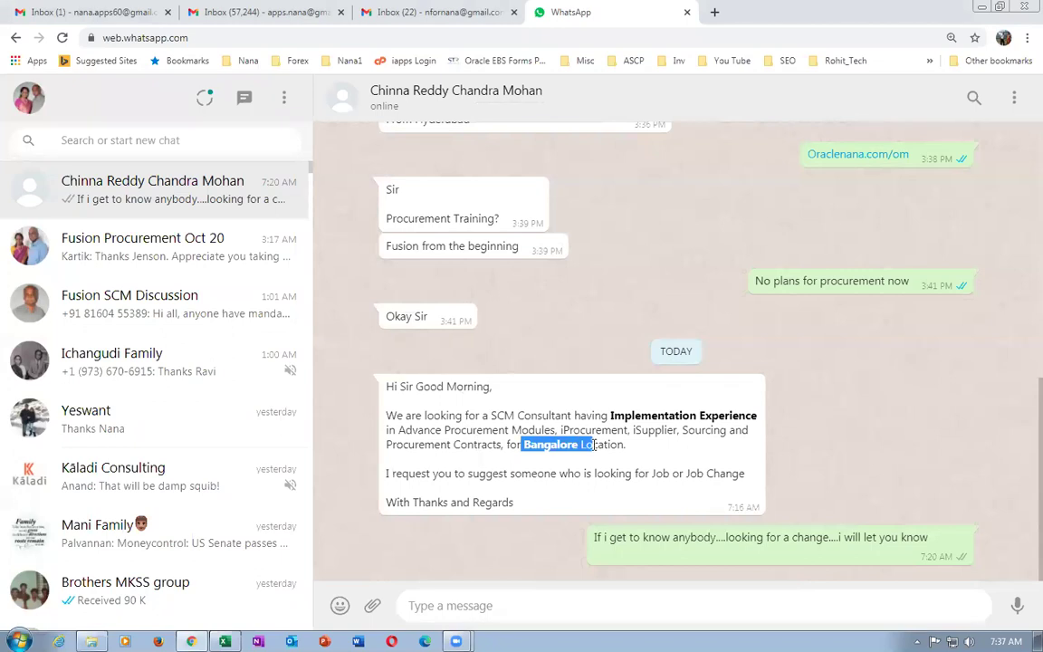
left_click(567, 464)
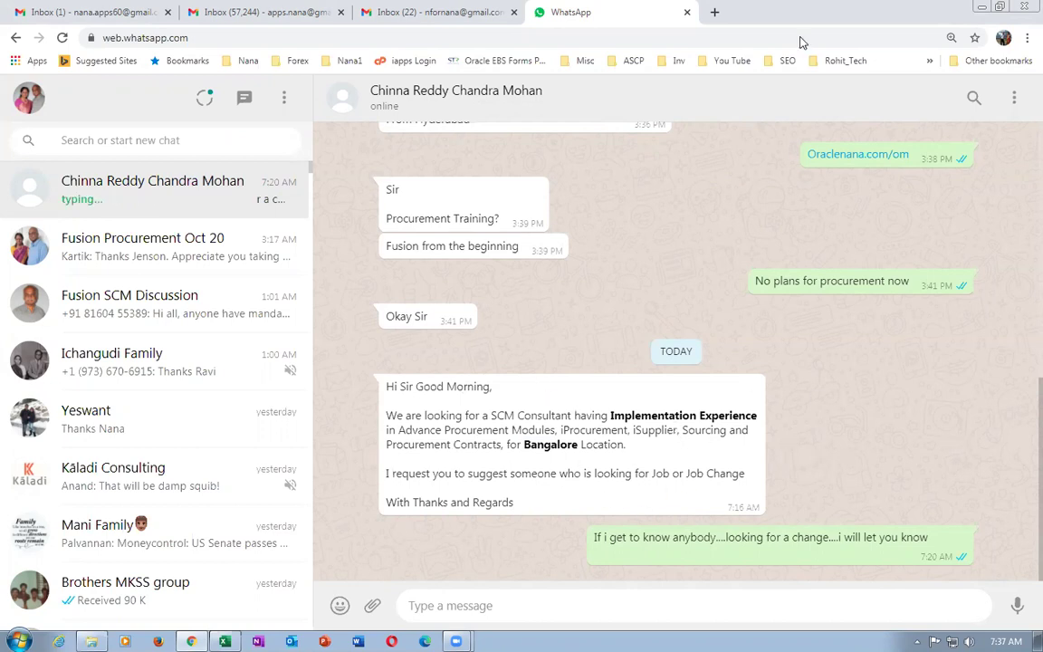
left_click(715, 12)
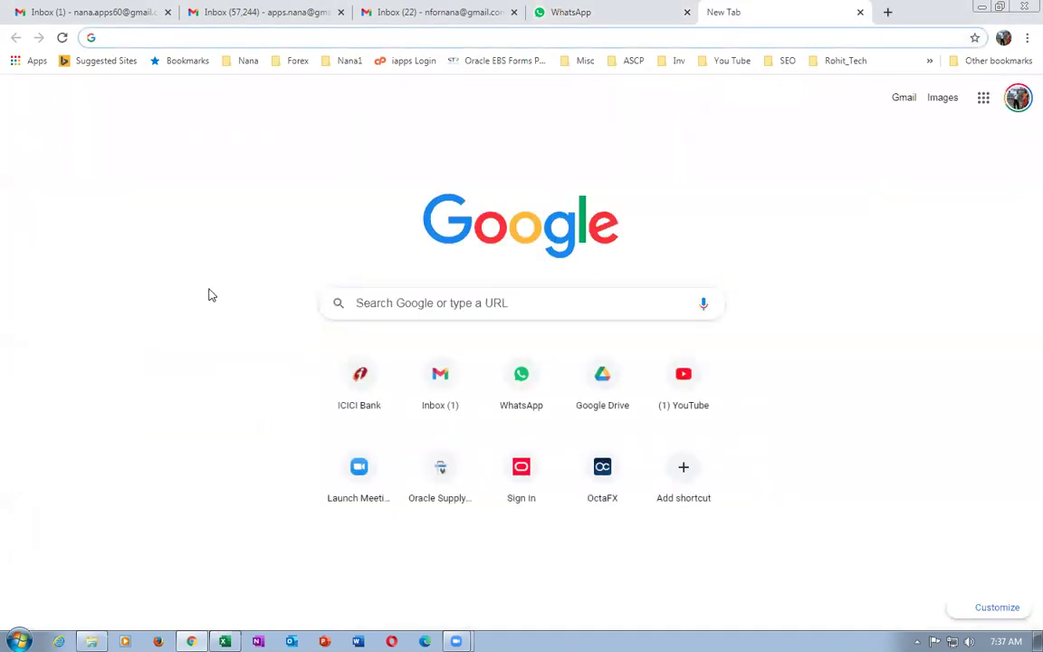
key("alt+Tab")
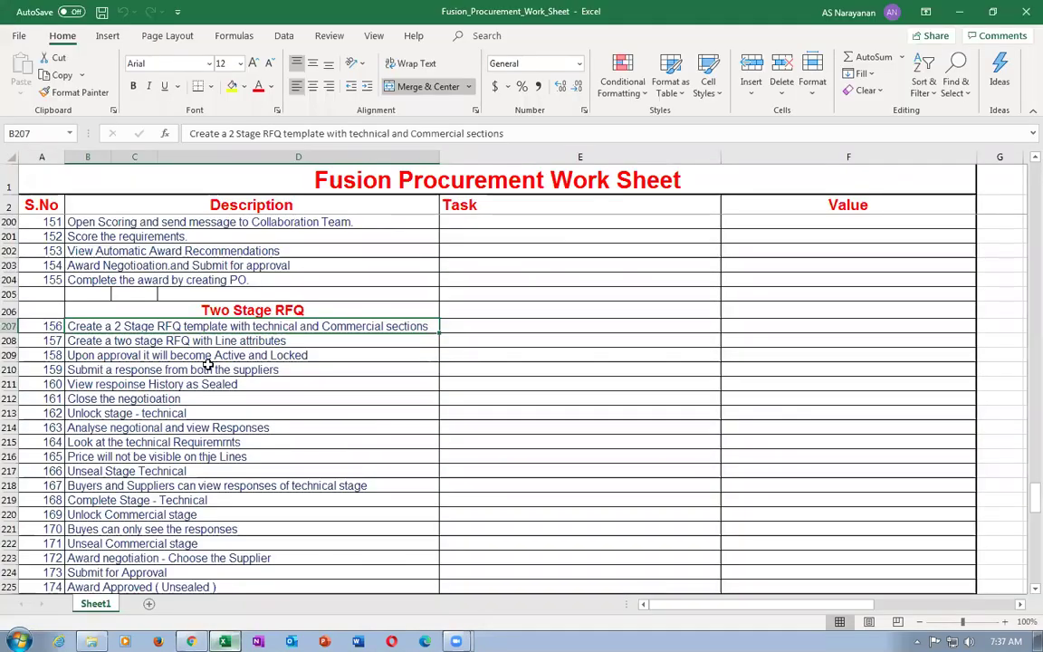
Review the Two Stage RFQ rows B206, B207 and B211, then go back to Chrome.
left_click(206, 383)
left_click(205, 310)
left_click(192, 326)
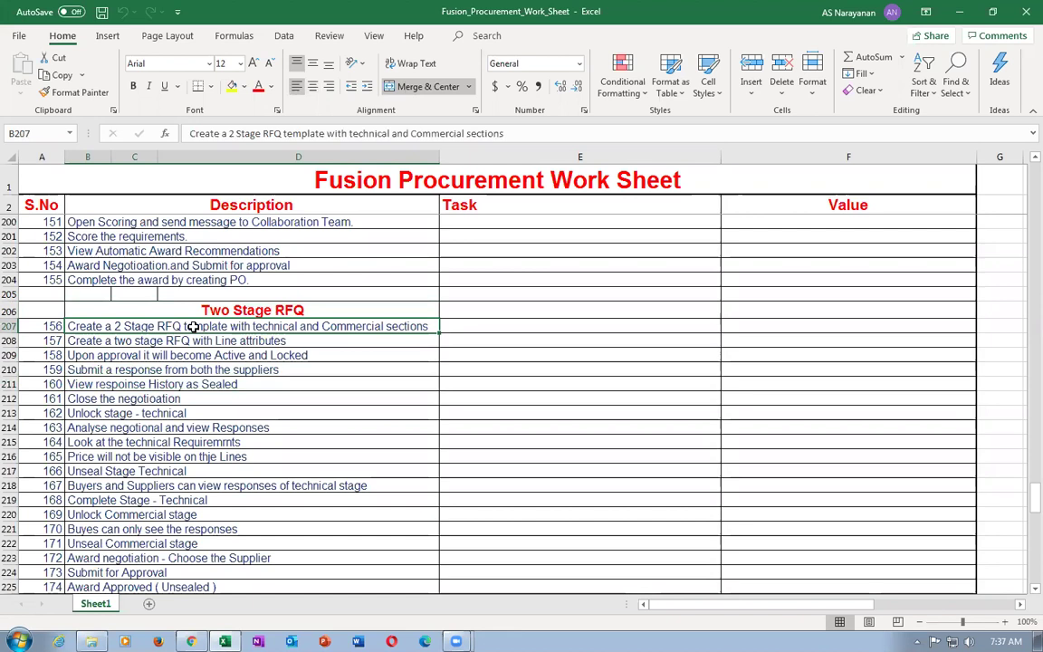
key("Down")
key("Down")
left_click(167, 330)
left_click(191, 641)
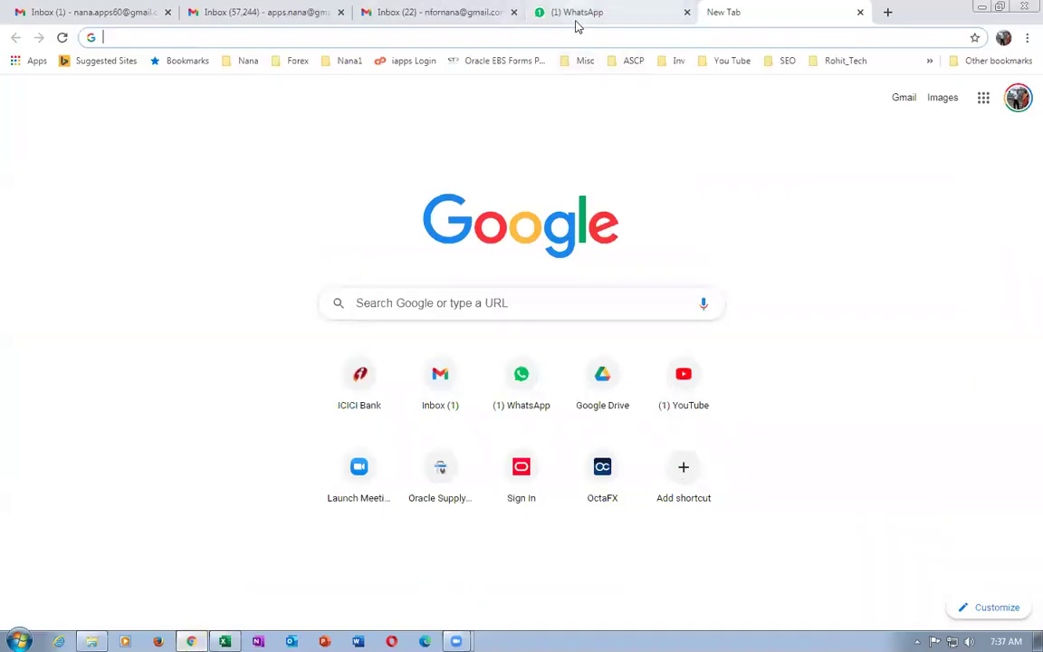
Return from the WhatsApp tab to the blank new tab.
left_click(577, 17)
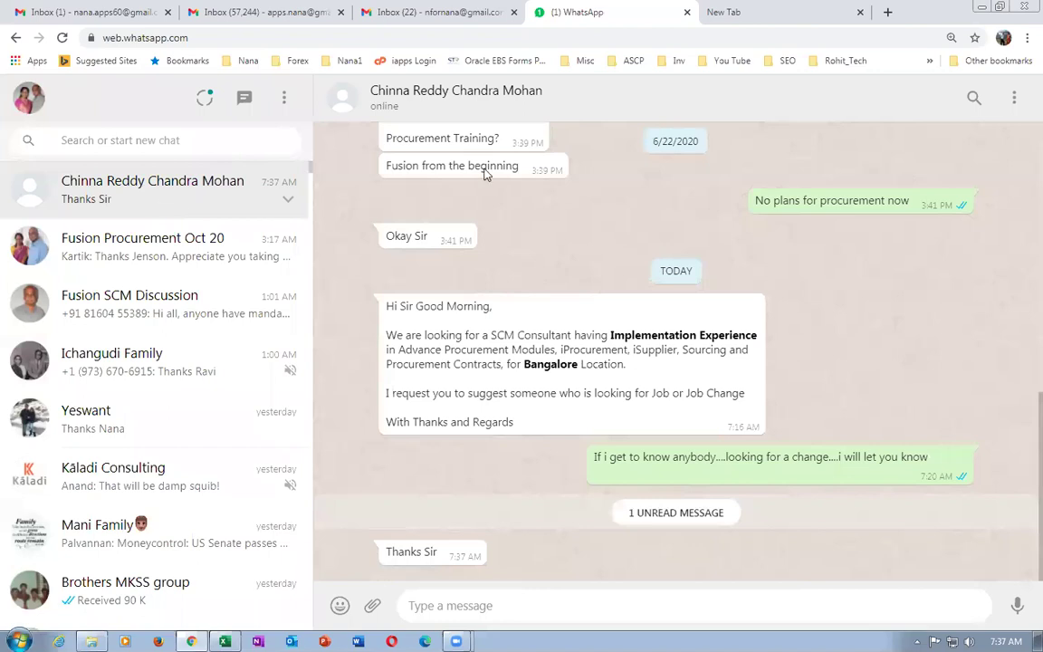
left_click(729, 13)
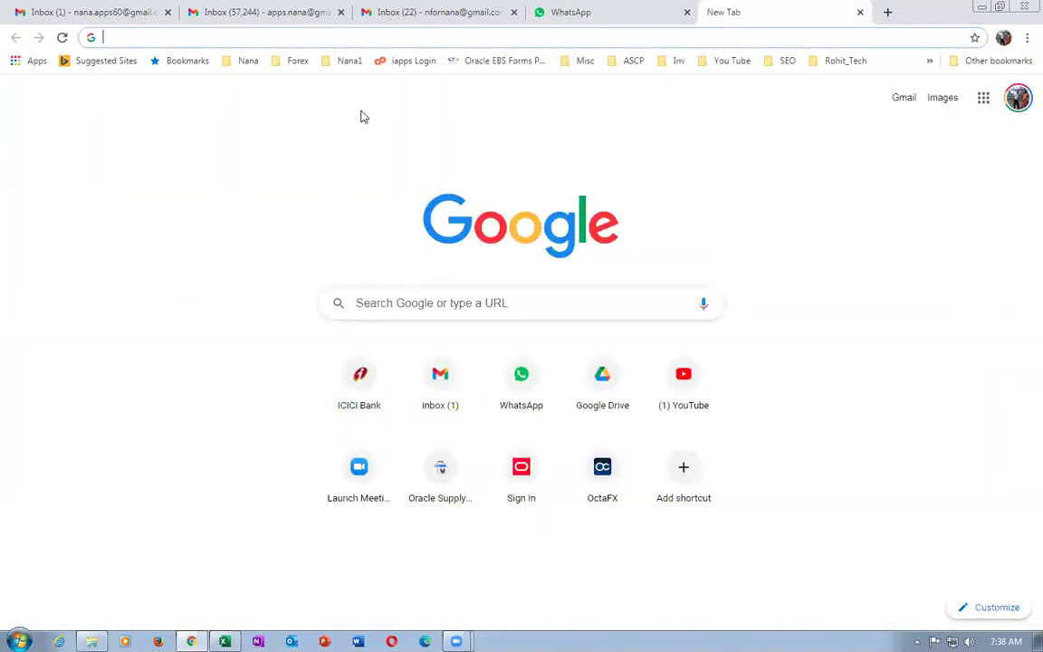
left_click(971, 364)
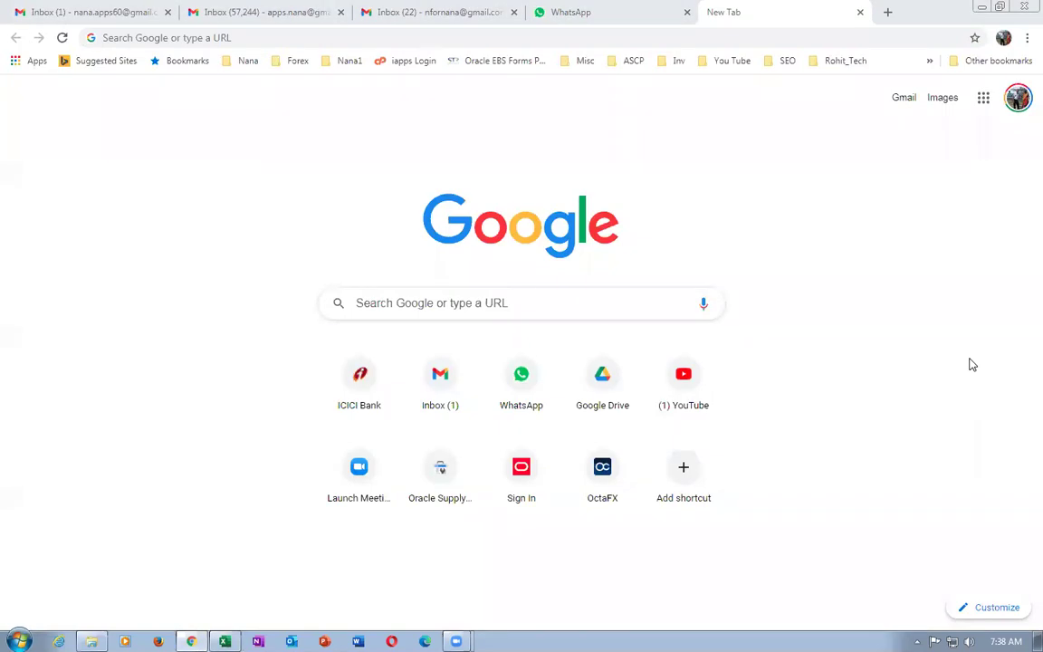
Load the Oracle demo sign-off address via the 'zpv' suggestion, confirm, and sign in.
left_click(145, 36)
type("zpv")
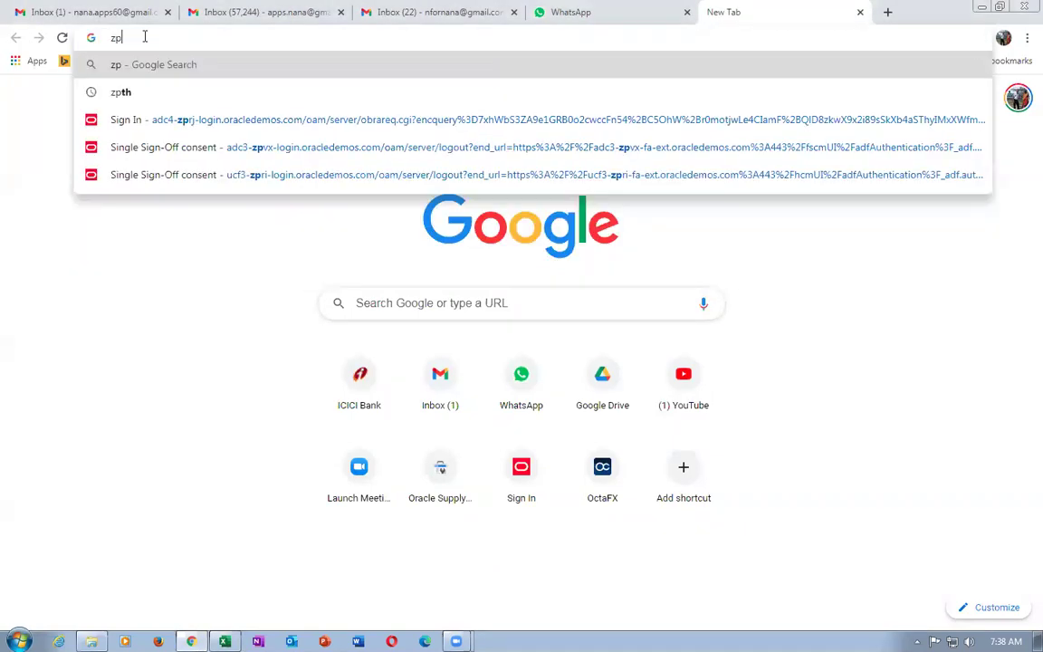
key("Down")
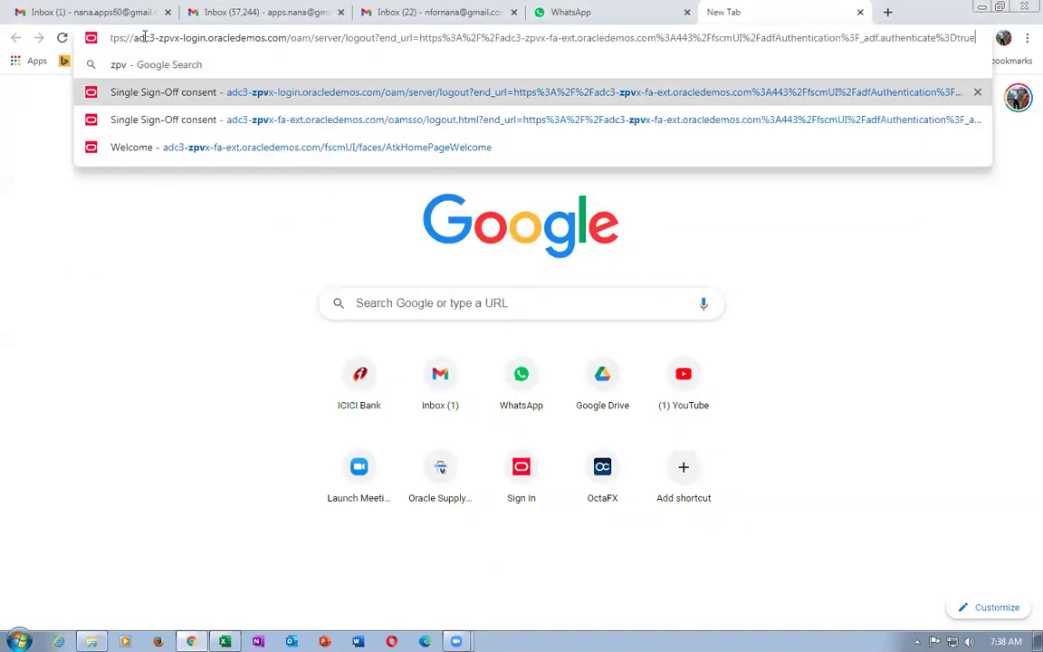
key("Return")
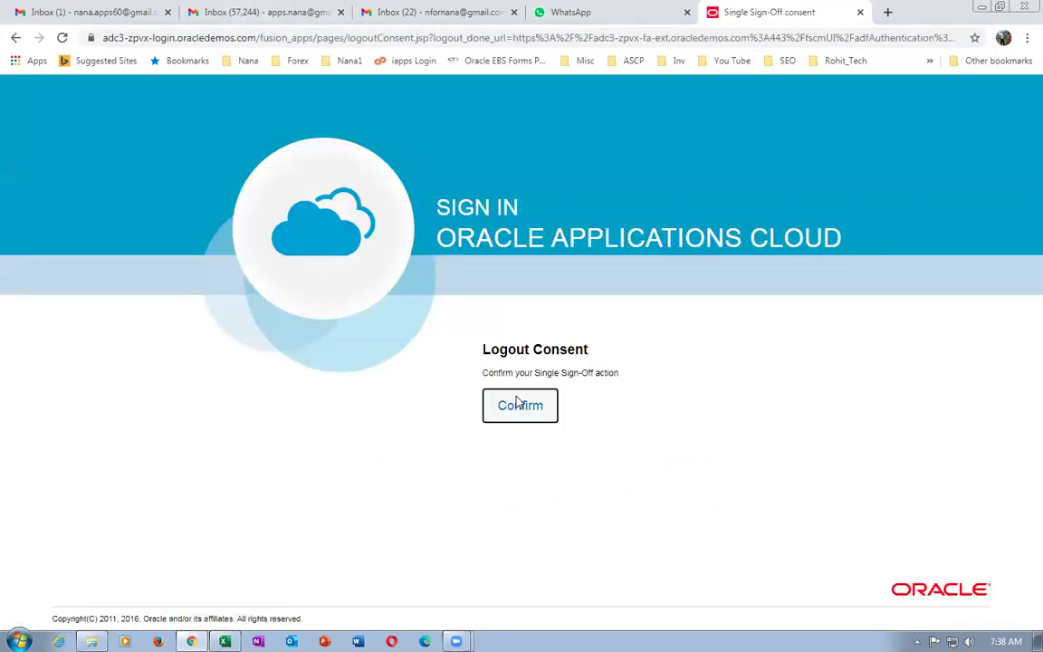
left_click(520, 404)
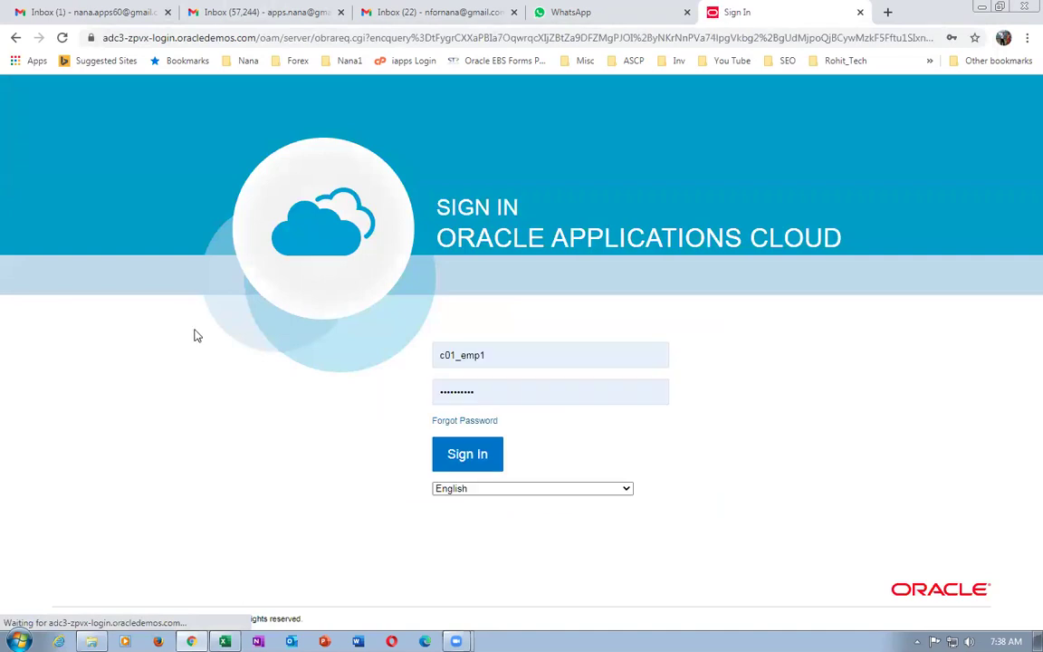
left_click(466, 463)
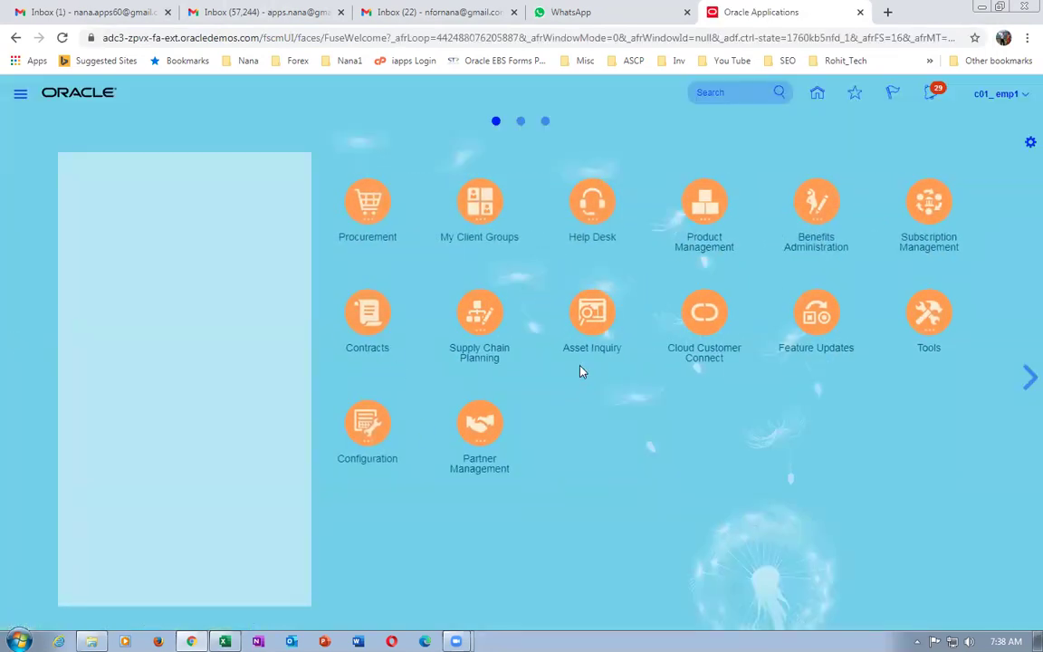
Open the Procurement Negotiations work area with its Tasks panel showing.
left_click(381, 214)
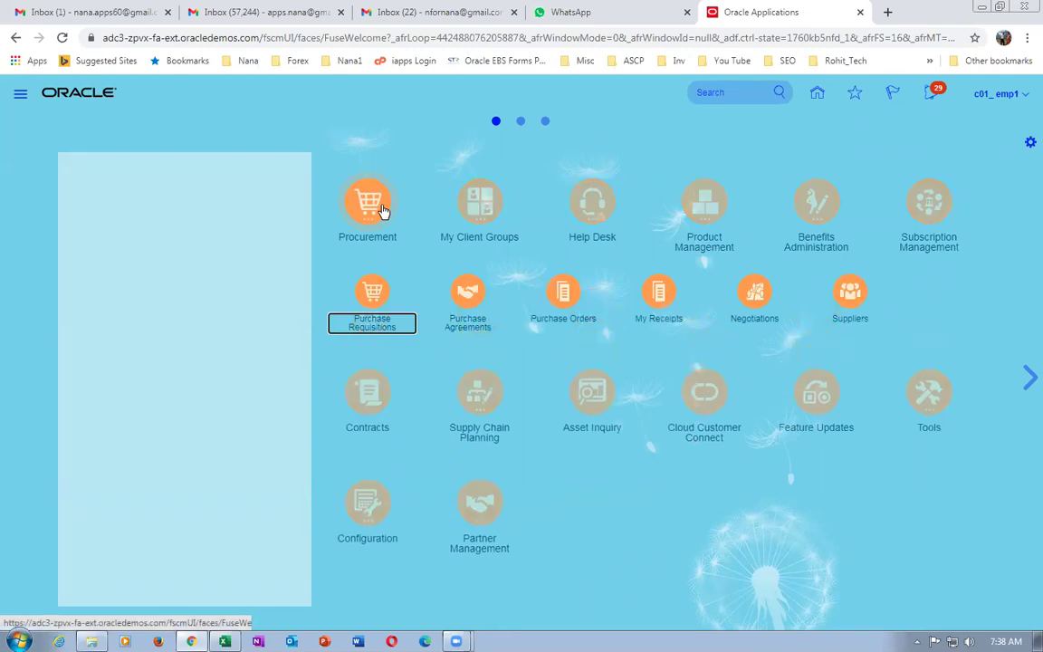
left_click(753, 299)
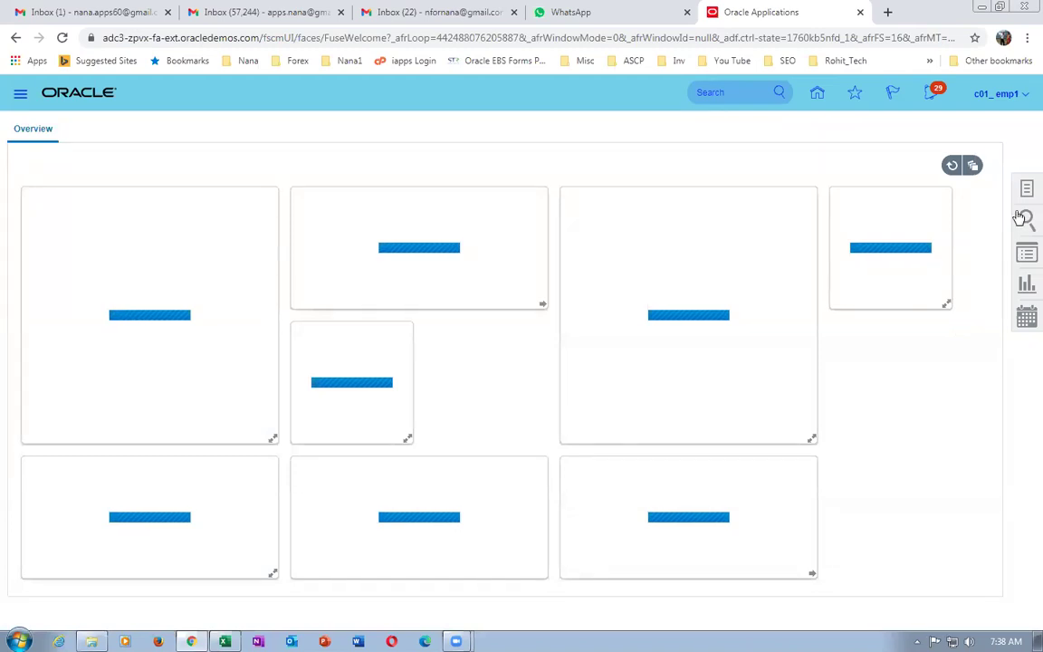
left_click(1026, 190)
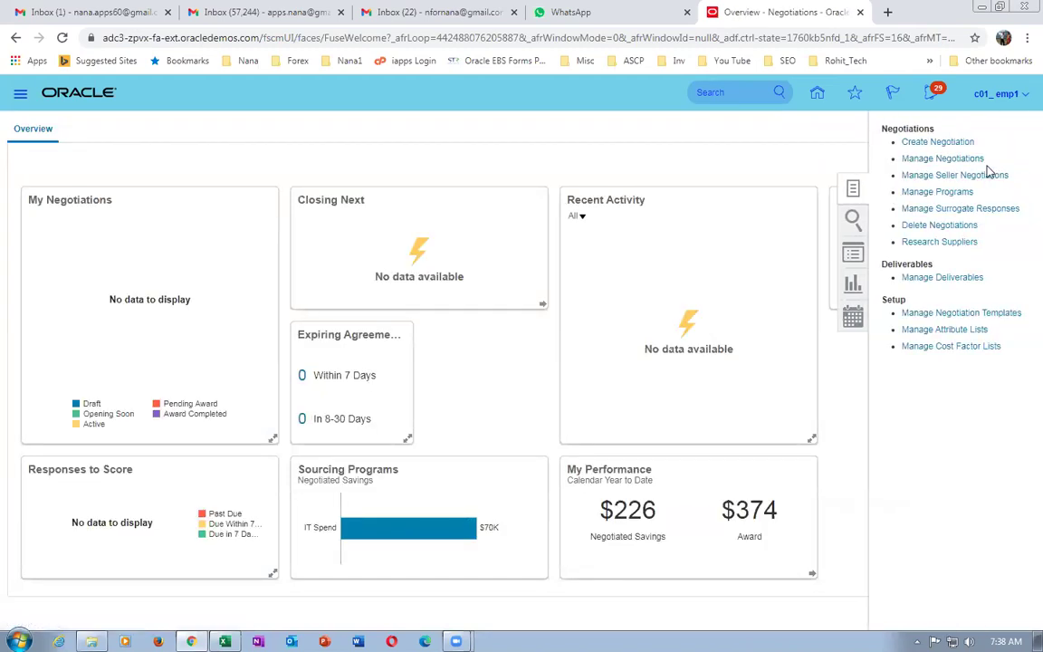
Start a c01_RFQ negotiation, check the template list, then cancel without creating it.
left_click(969, 143)
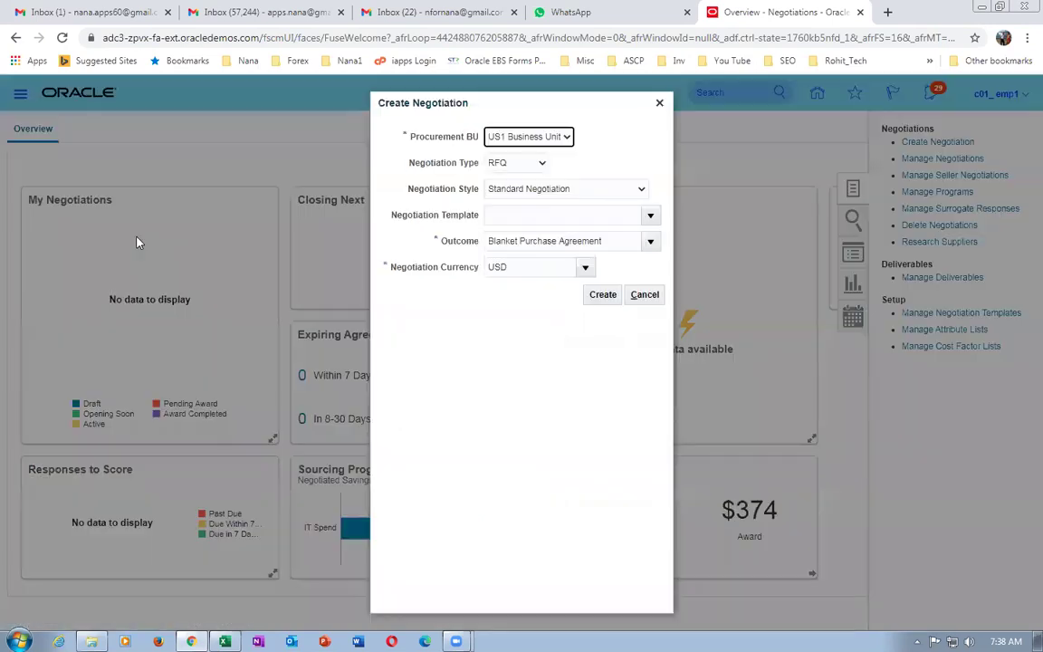
left_click(514, 164)
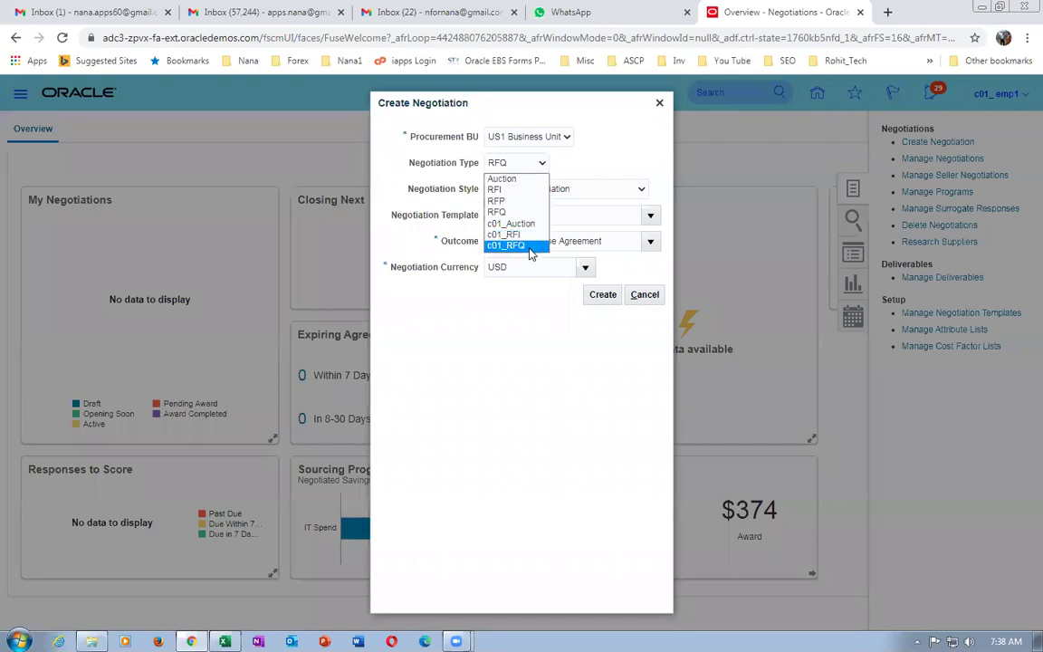
left_click(531, 247)
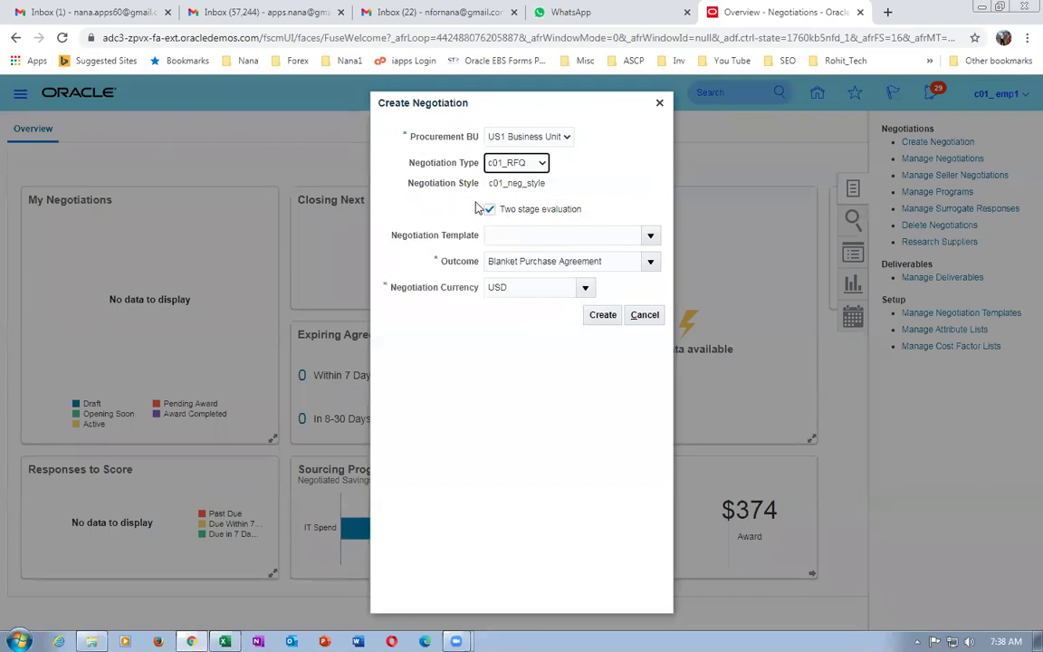
left_click_drag(493, 183, 525, 183)
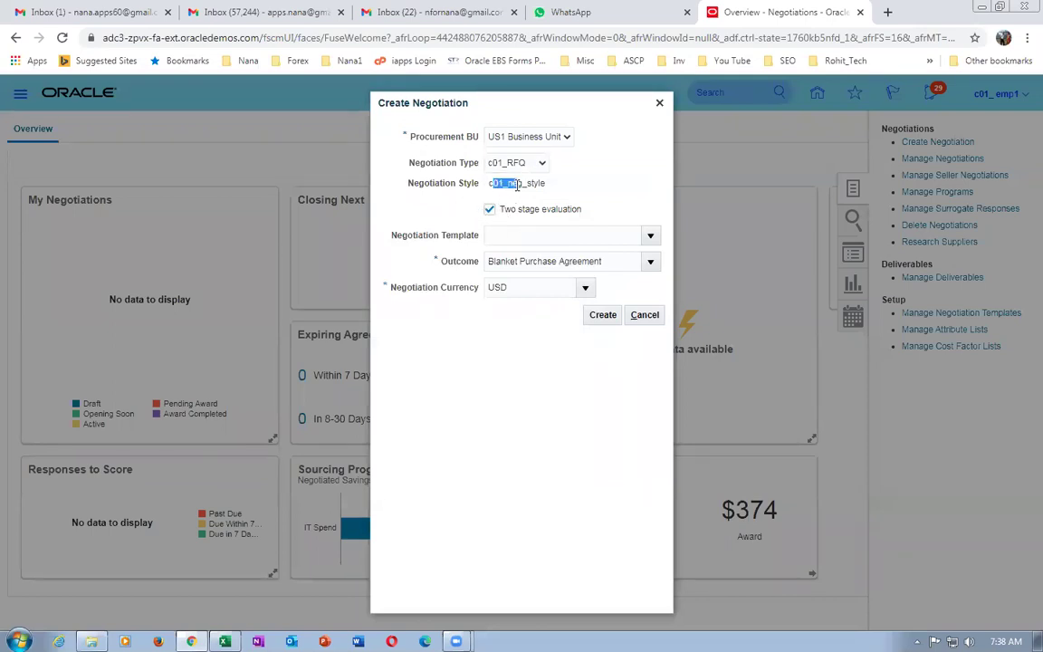
left_click(651, 236)
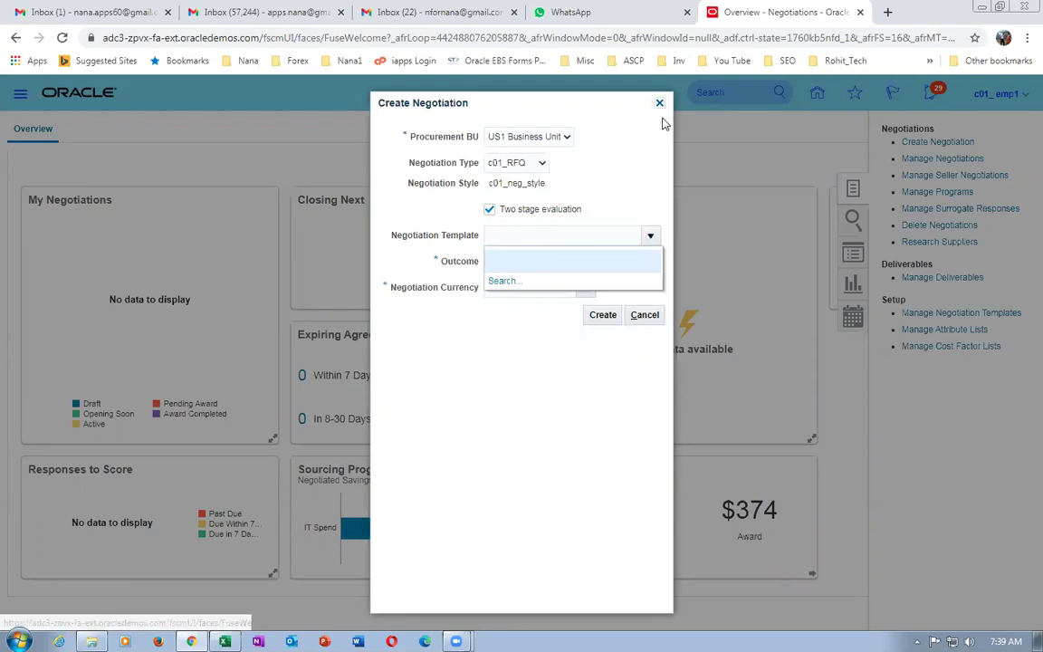
left_click(644, 314)
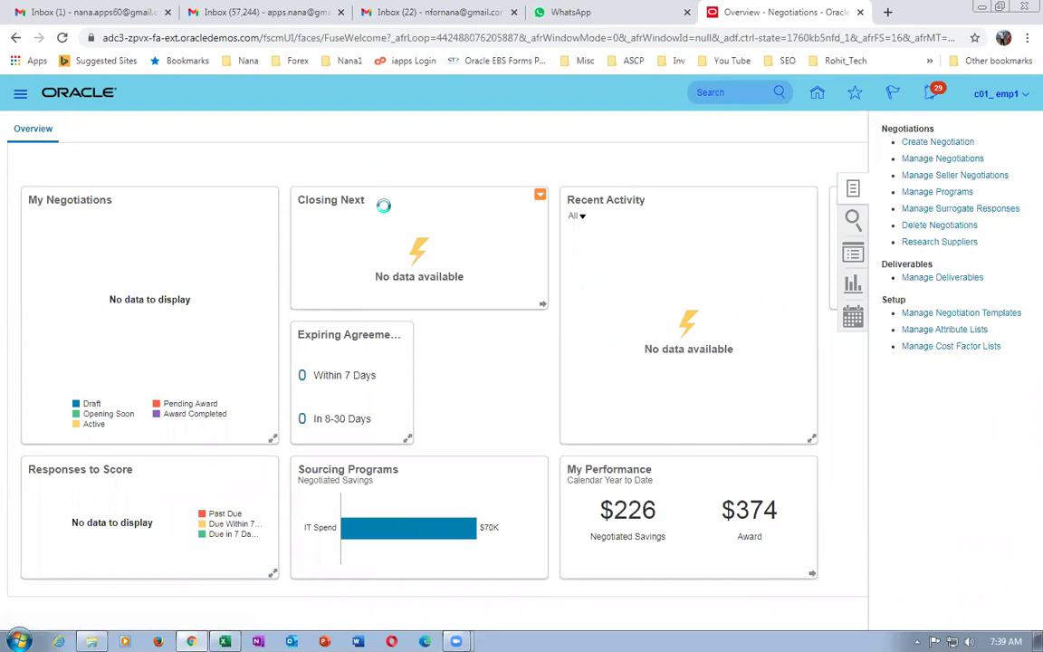
Search negotiation templates for 'c01' filtered to Inactive status.
left_click(207, 232)
type("c01")
left_click(871, 291)
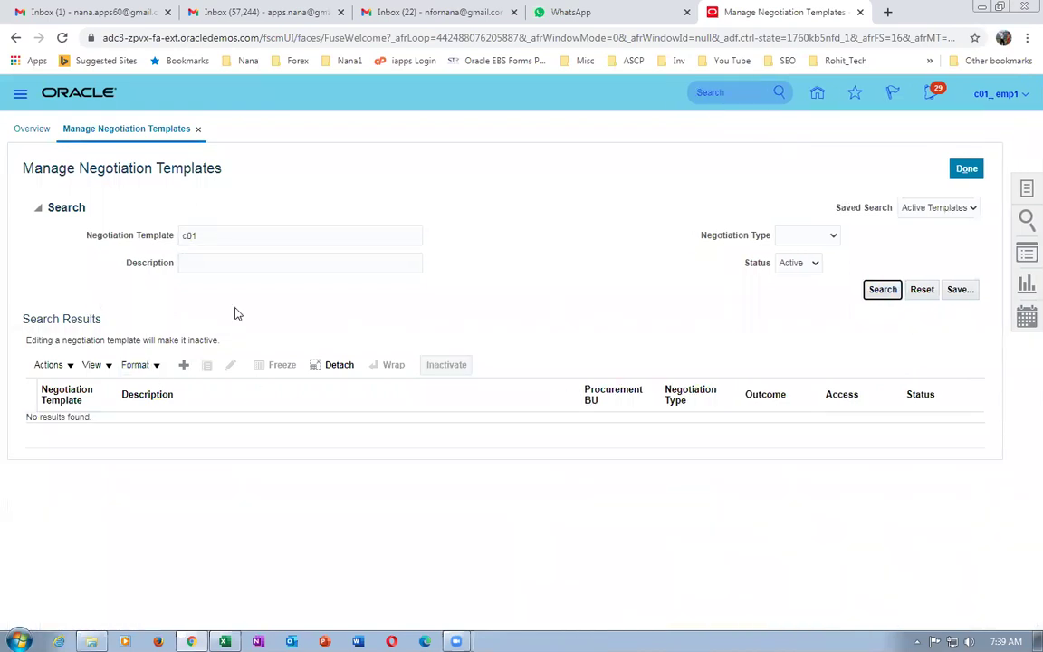
left_click(210, 236)
left_click(793, 265)
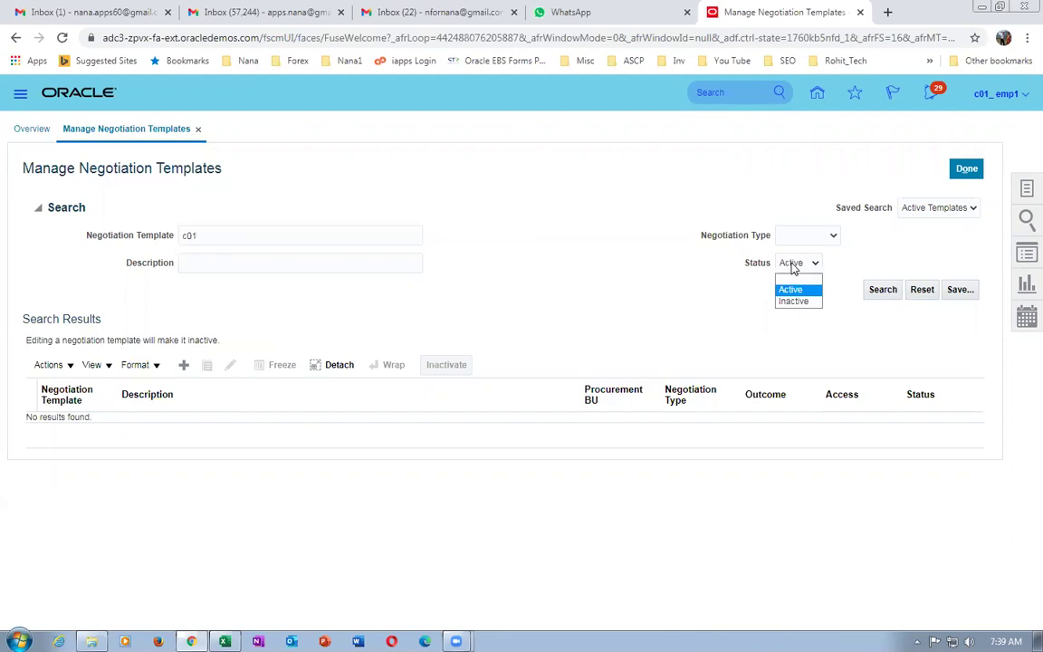
left_click(793, 300)
left_click(871, 291)
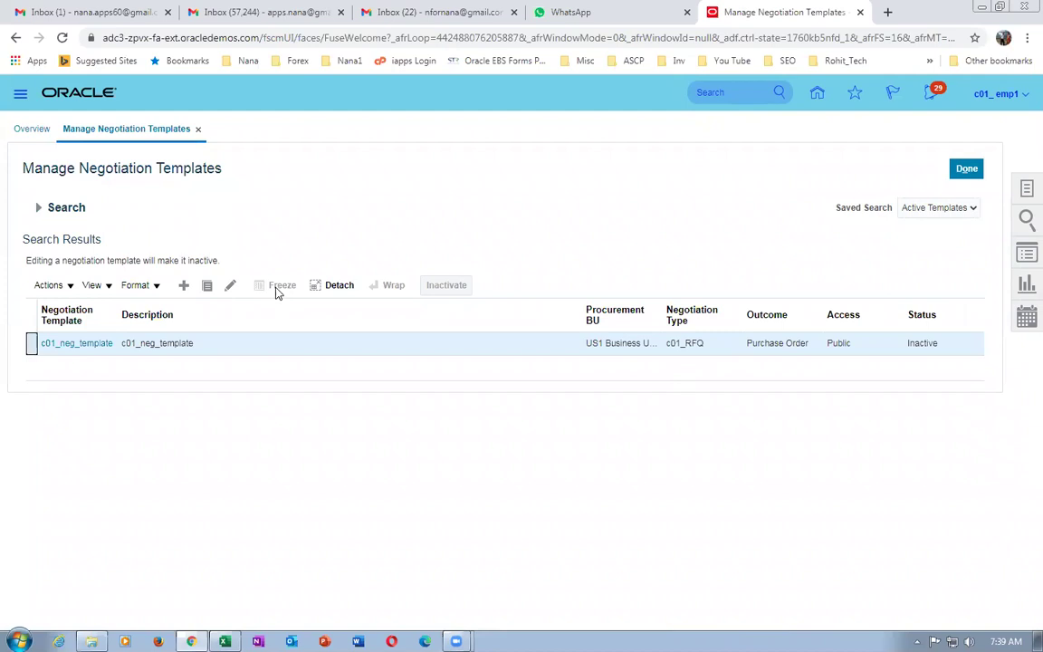
Activate c01_neg_template, confirm it appears among Active c01 templates, and close the page.
left_click(230, 285)
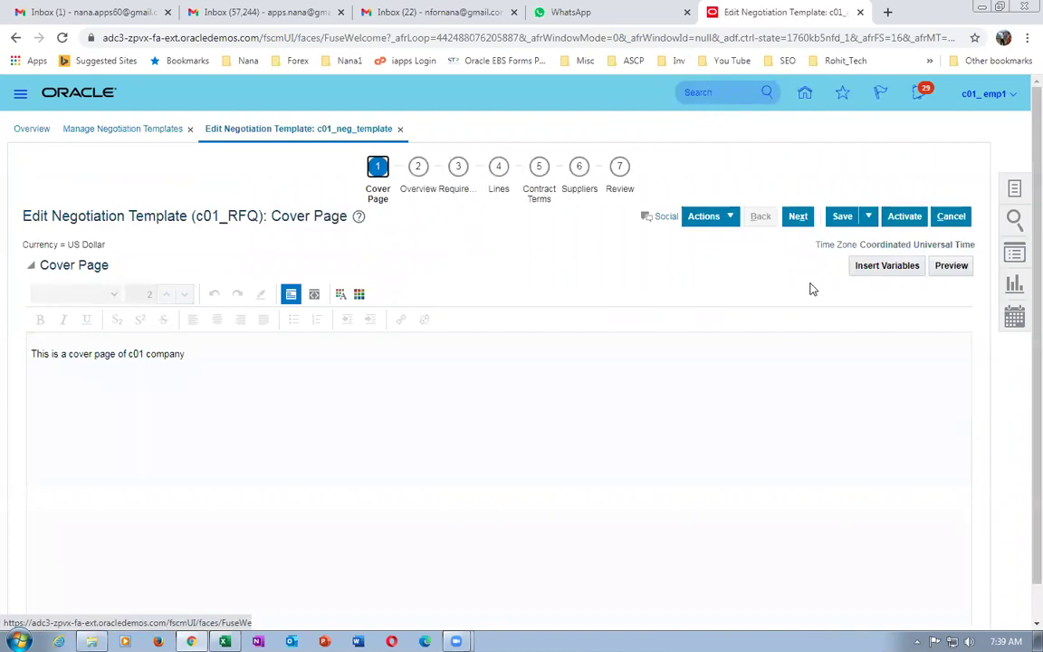
left_click(903, 220)
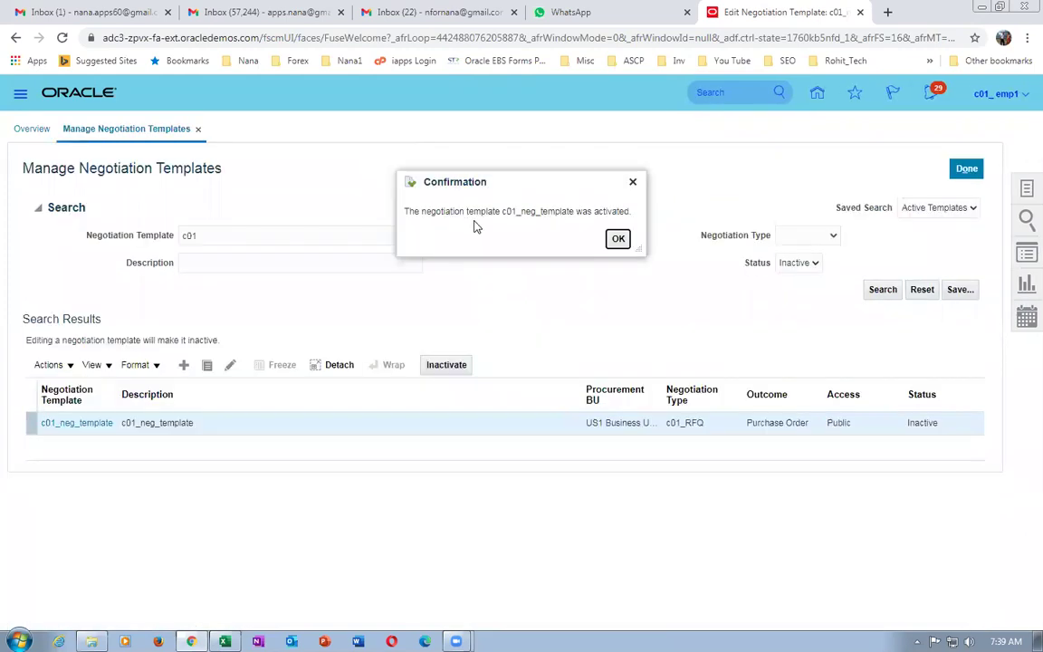
left_click(616, 238)
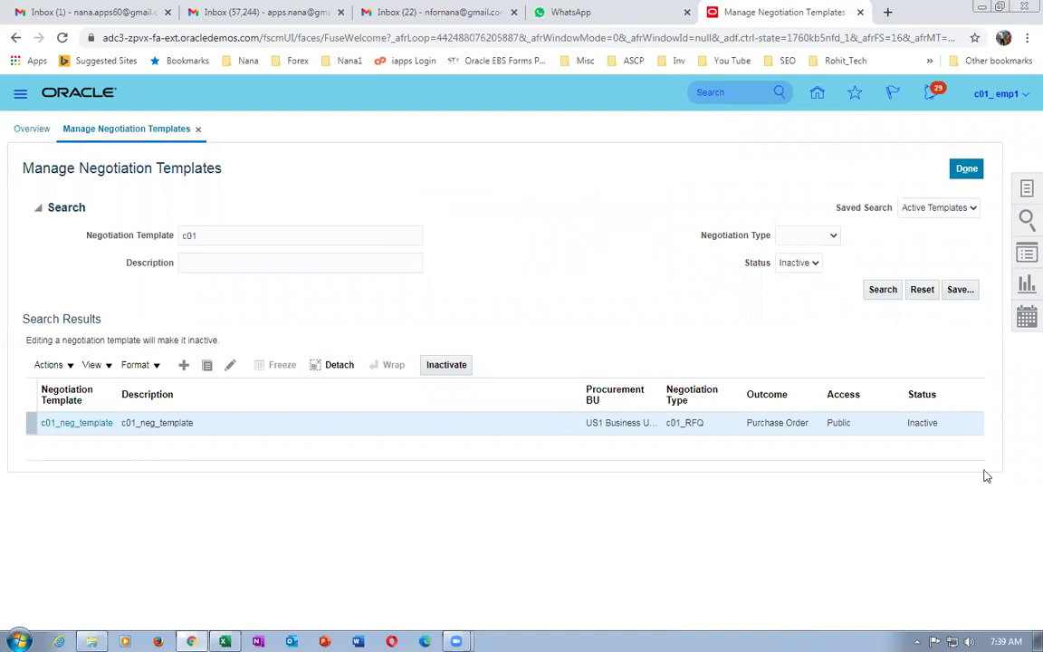
left_click(883, 290)
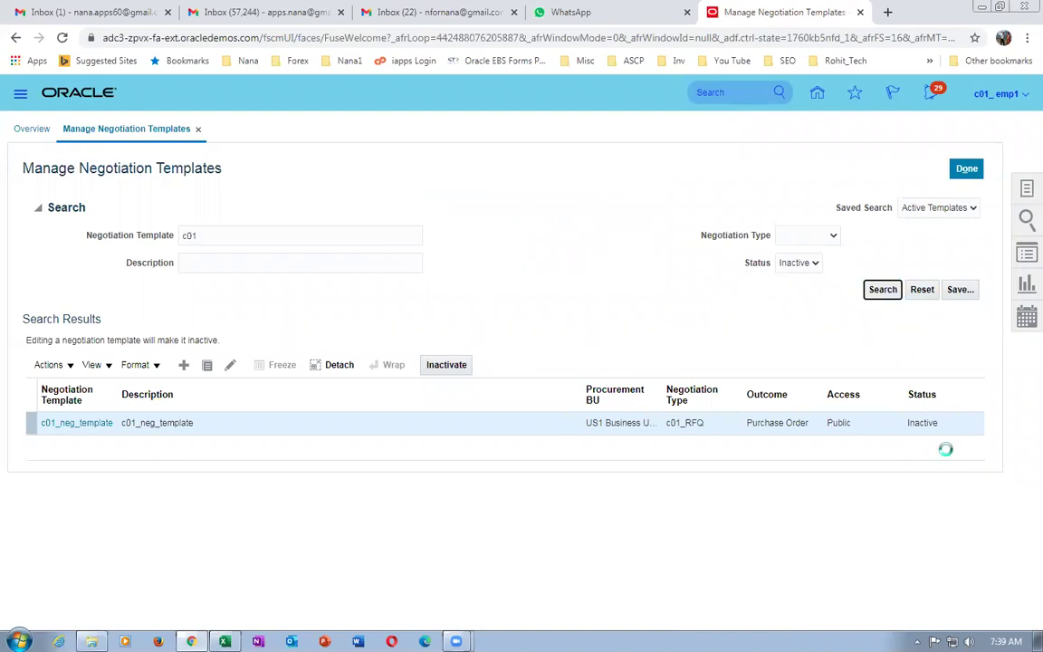
left_click(809, 266)
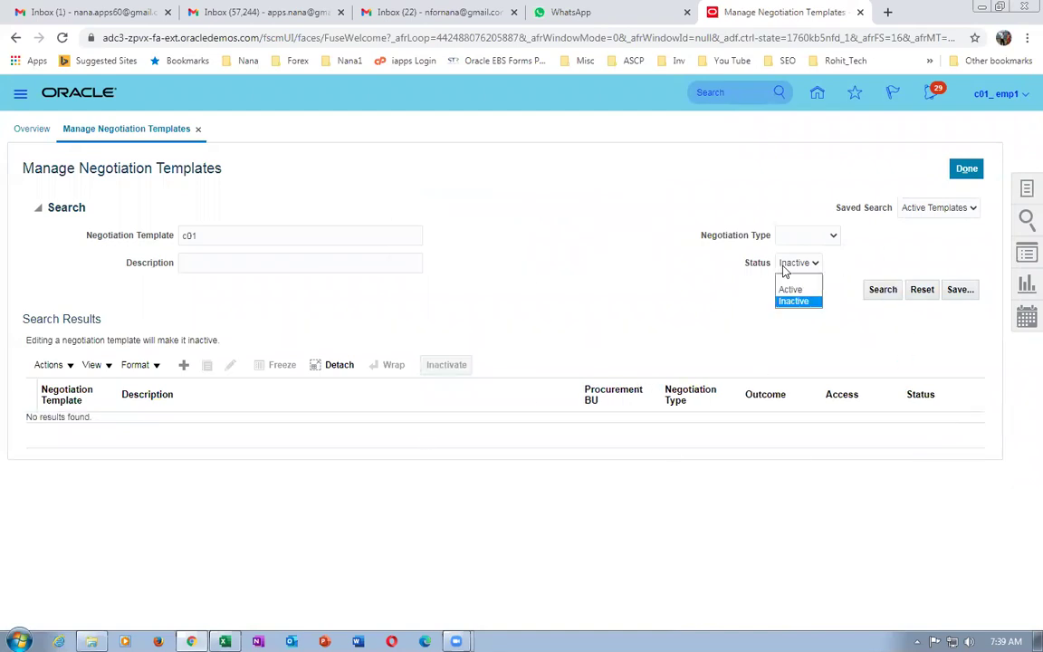
left_click(791, 286)
left_click(883, 290)
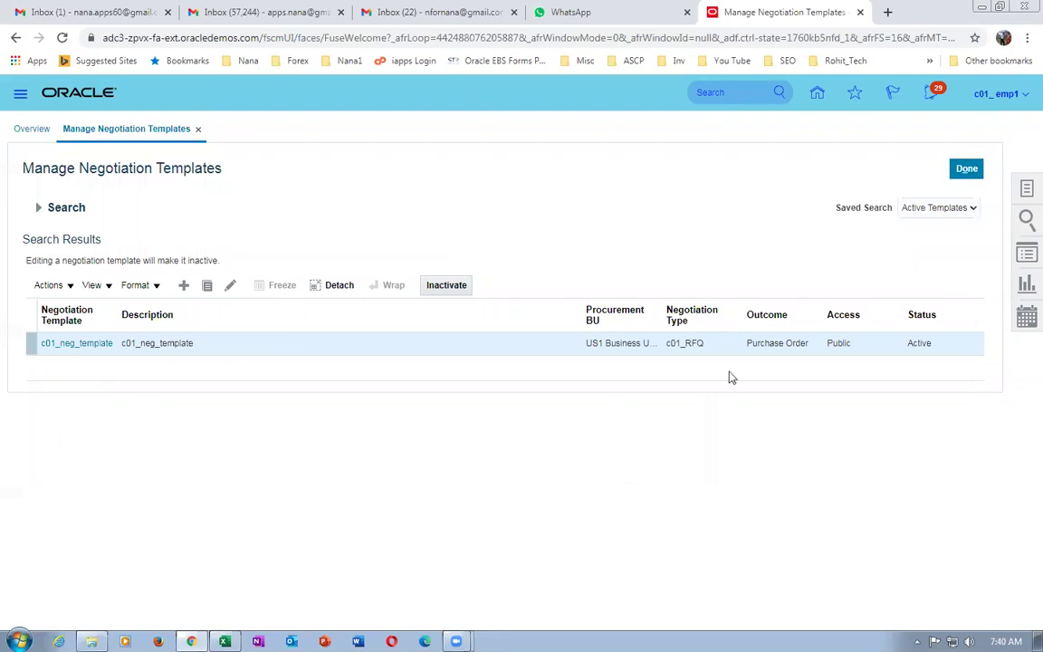
left_click(966, 169)
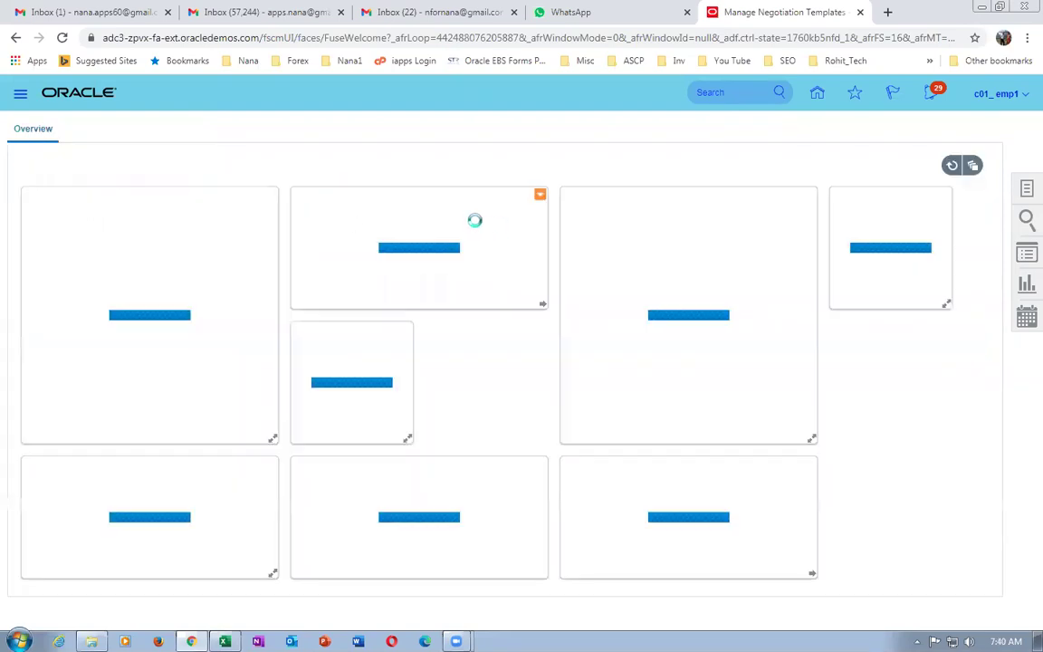
Try a c01_RFQ negotiation, find no 'c01' template in its template search, and cancel.
left_click(1026, 188)
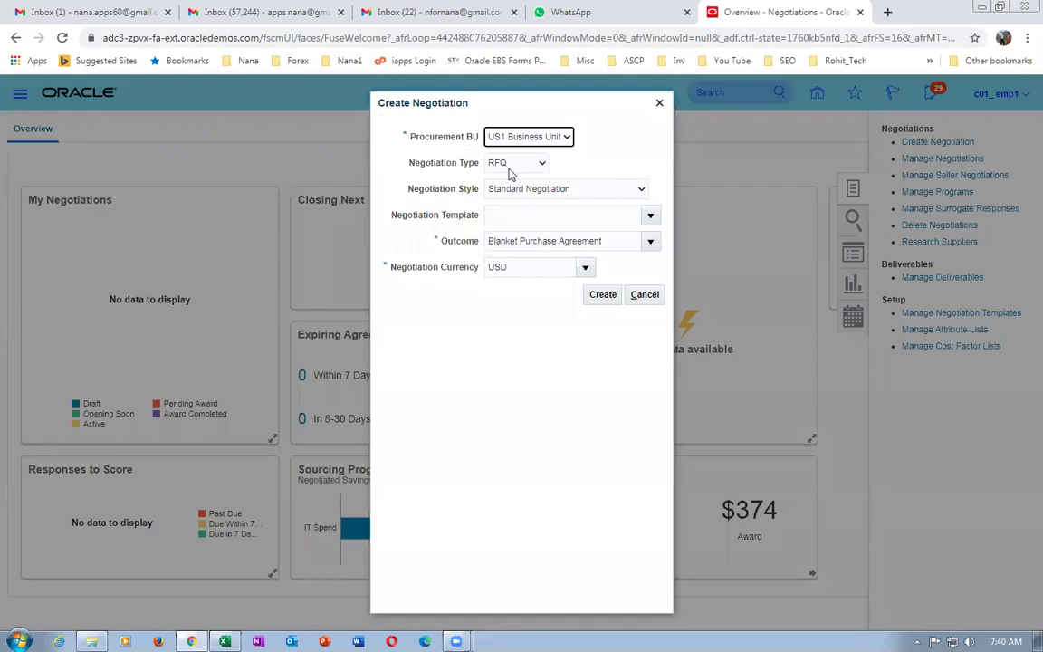
left_click(510, 164)
left_click(507, 246)
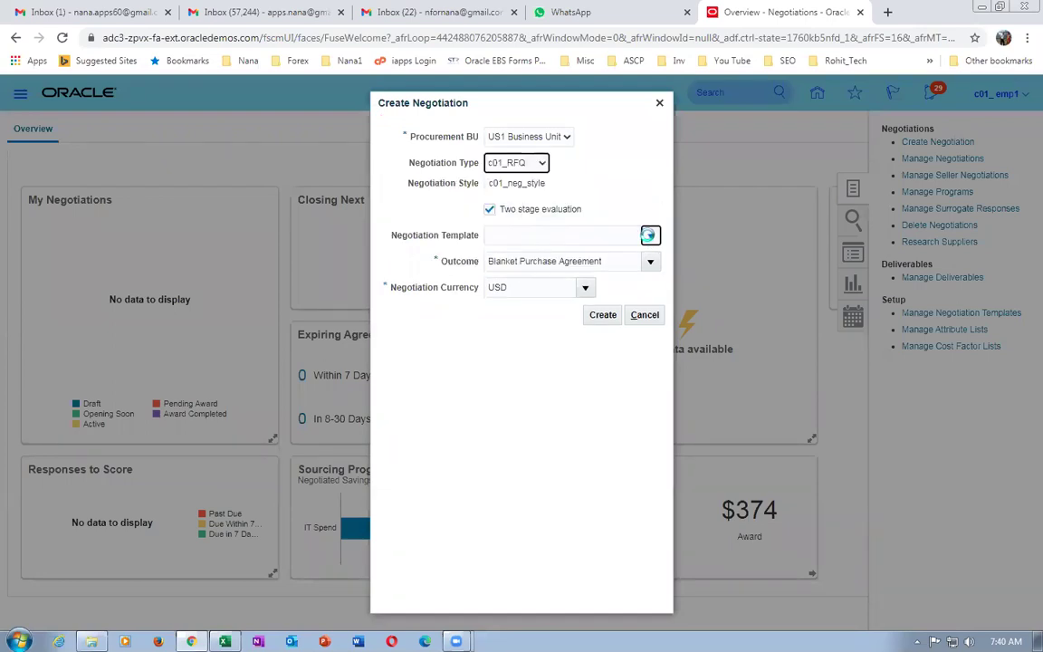
left_click(650, 236)
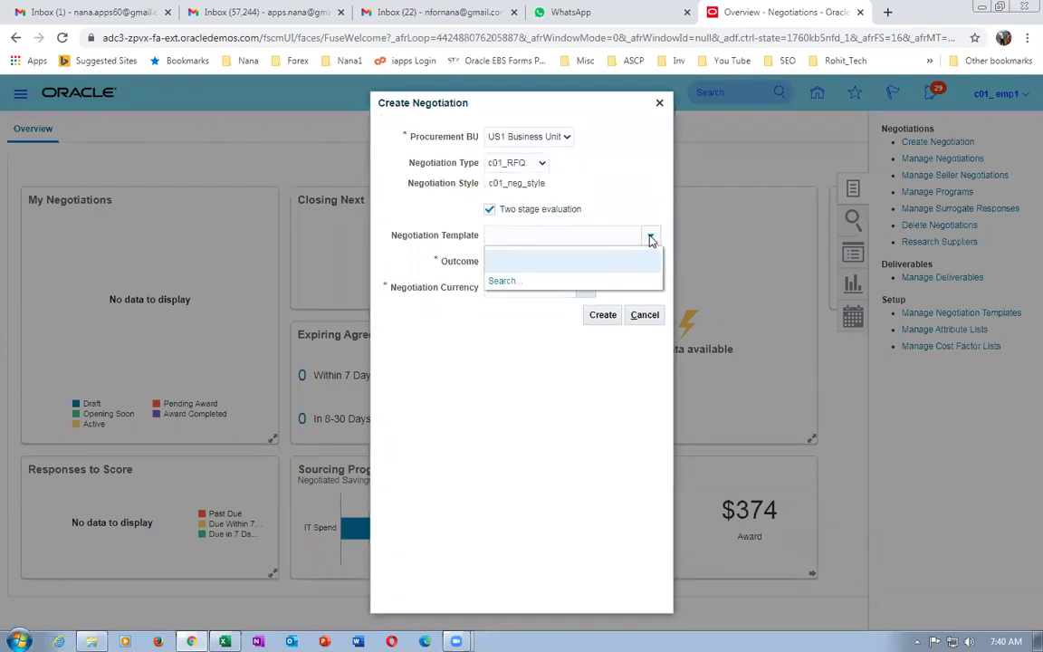
left_click(500, 282)
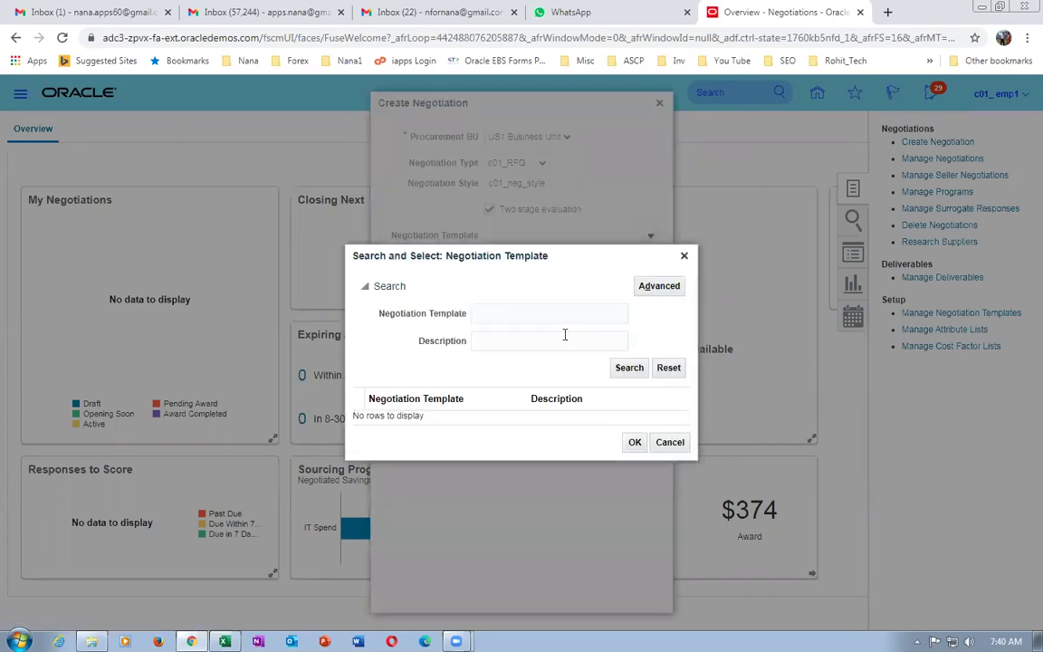
type("c01")
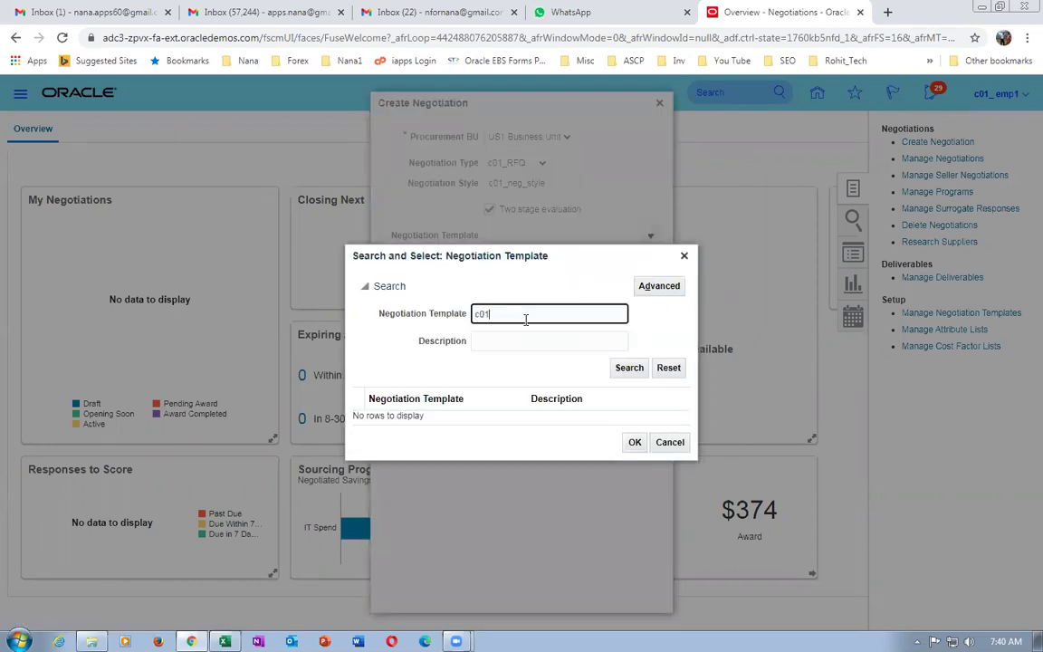
left_click(620, 369)
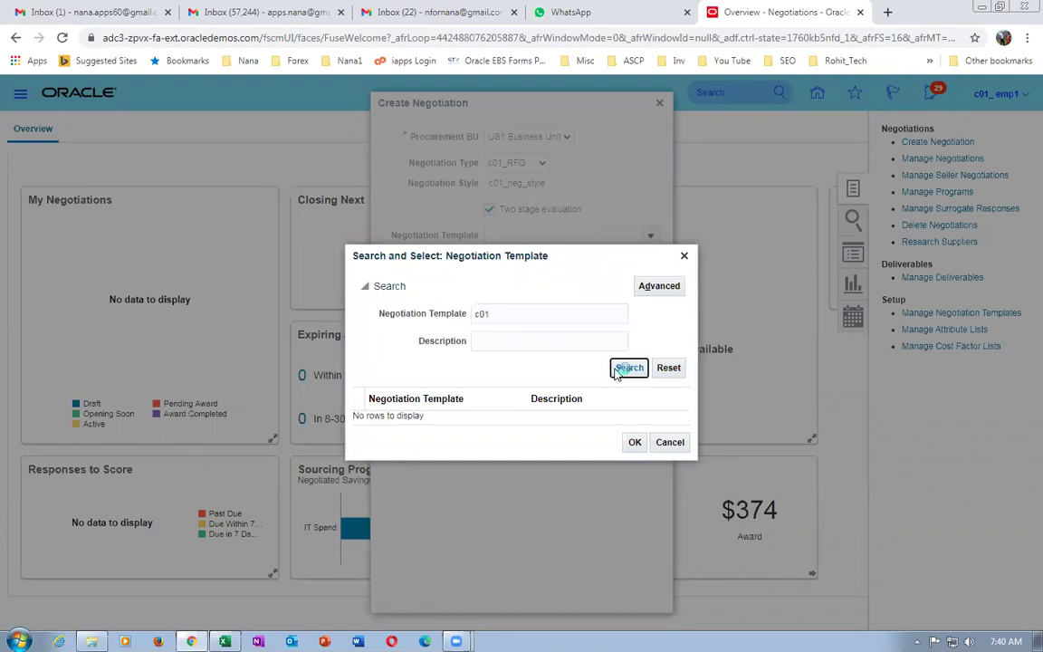
left_click(670, 442)
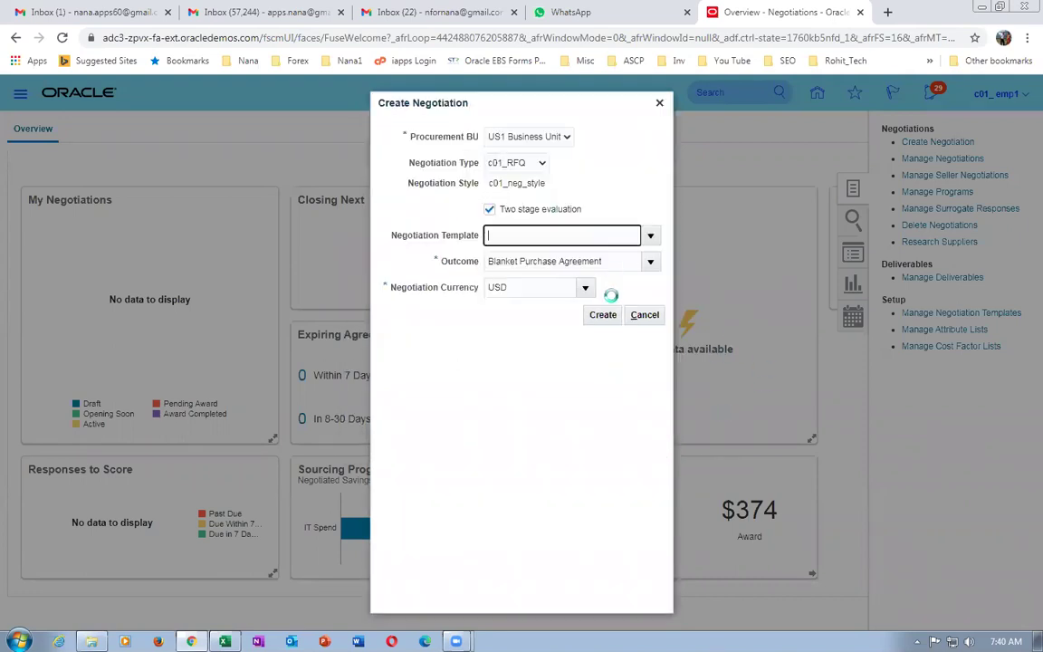
left_click(642, 317)
Open Manage Negotiation Templates and search for c01 templates.
left_click(958, 315)
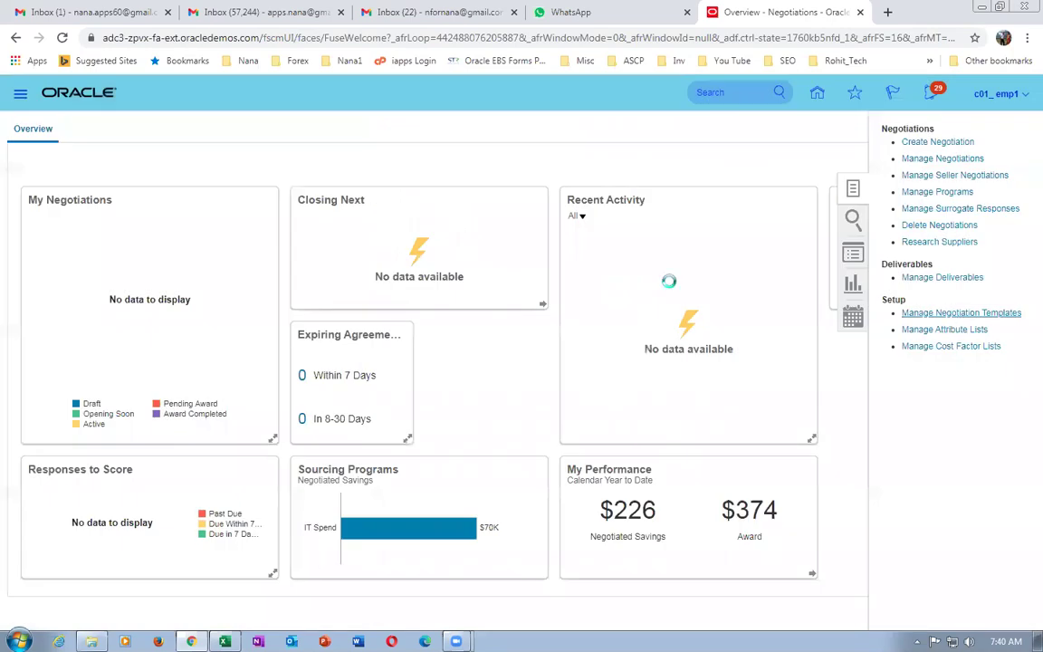
left_click(211, 235)
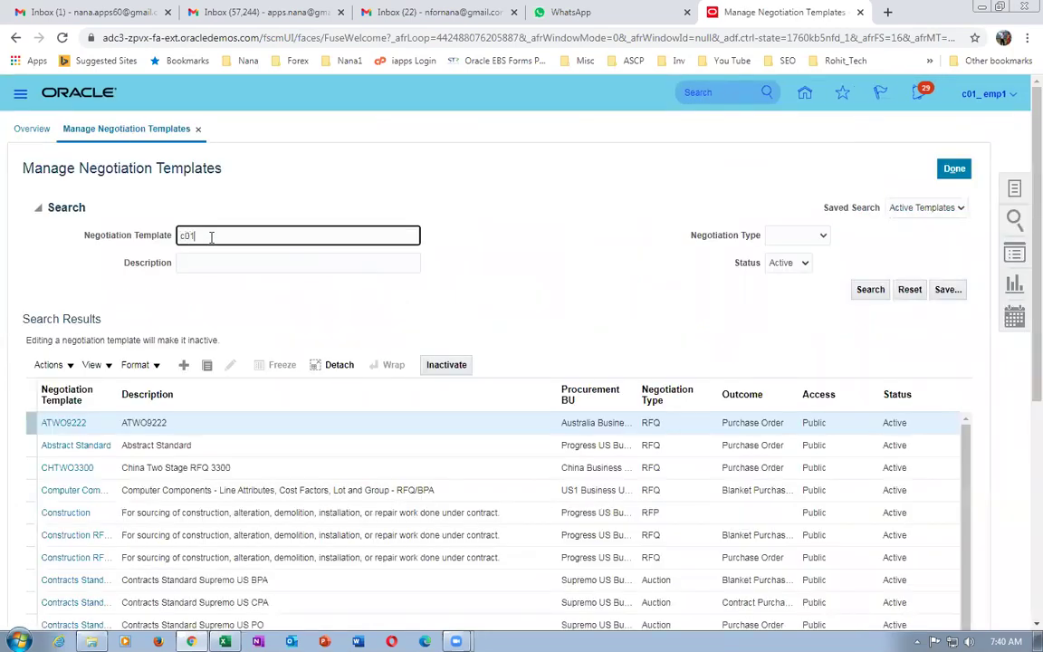
left_click(875, 289)
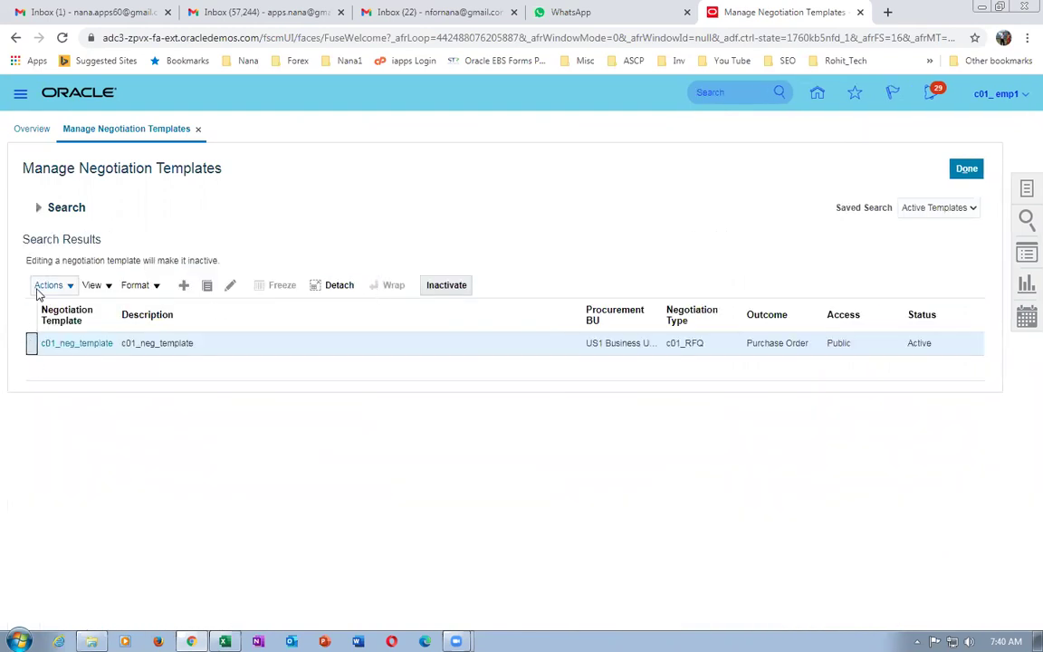
Start then cancel duplicating c01_neg_template, and review its cover page.
left_click(40, 285)
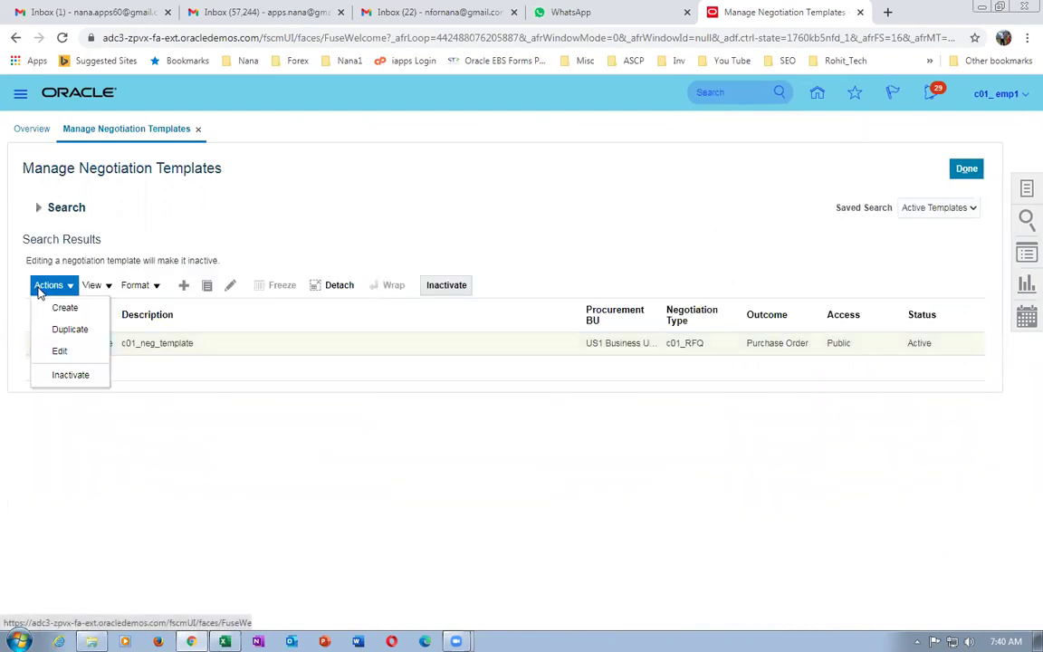
left_click(65, 329)
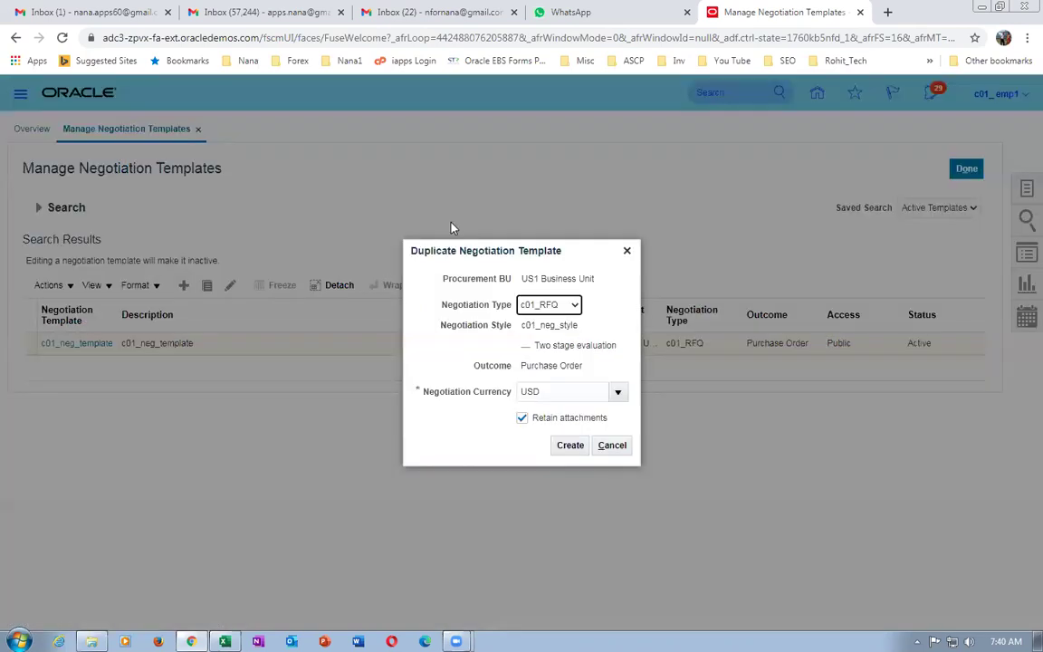
left_click_drag(520, 351, 631, 358)
left_click(609, 371)
left_click(605, 444)
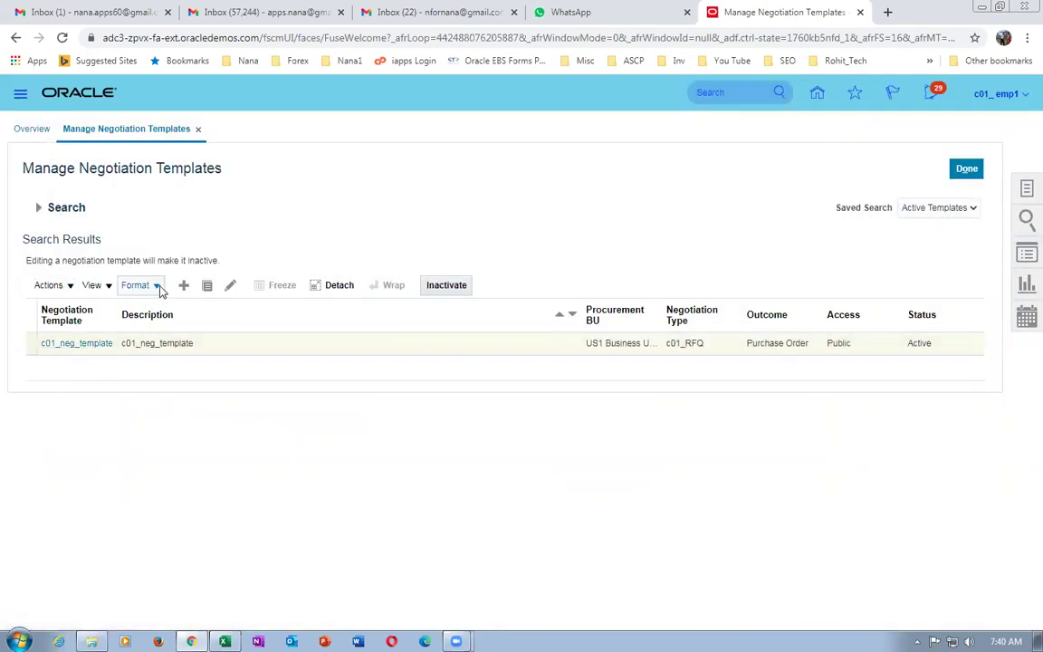
left_click(75, 343)
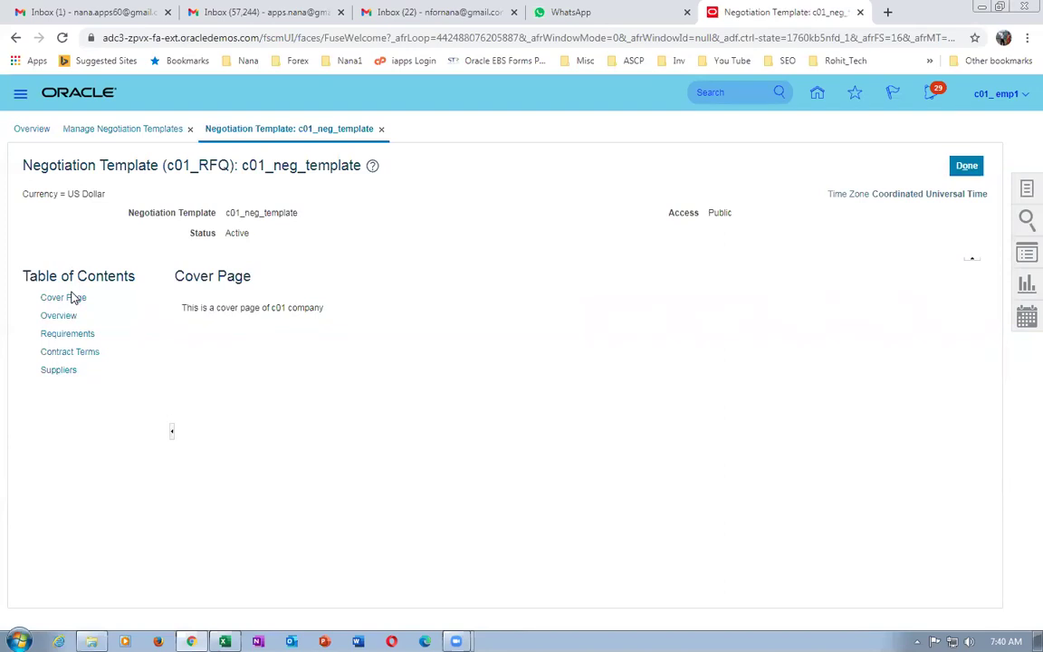
left_click(974, 167)
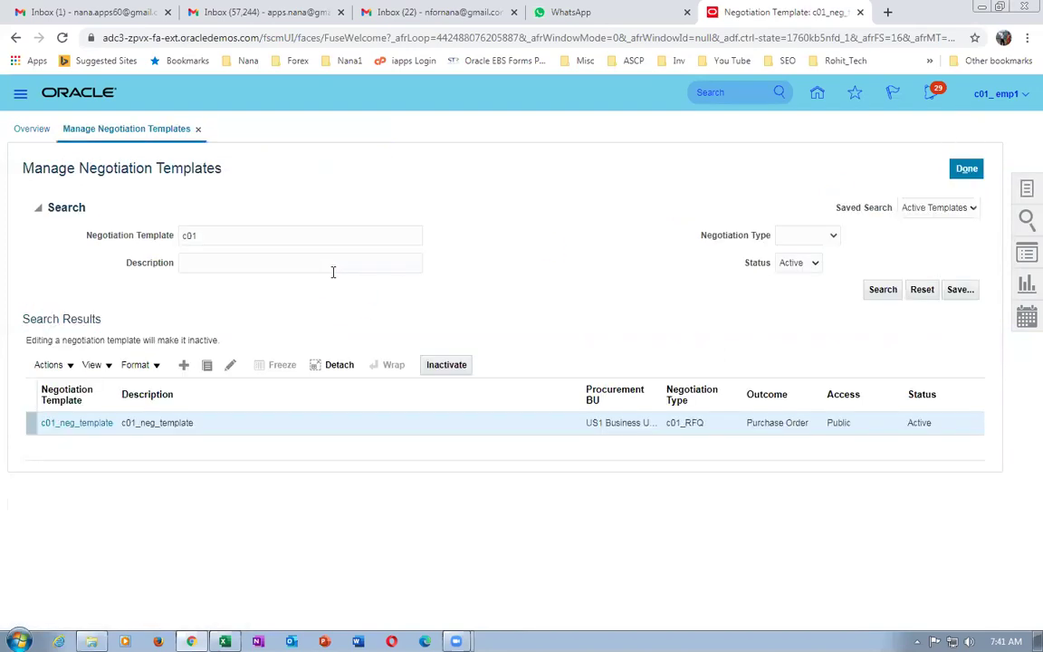
Draft a template with type c01_RFQ and outcome Purchase Order, then cancel it and close the page.
left_click(184, 365)
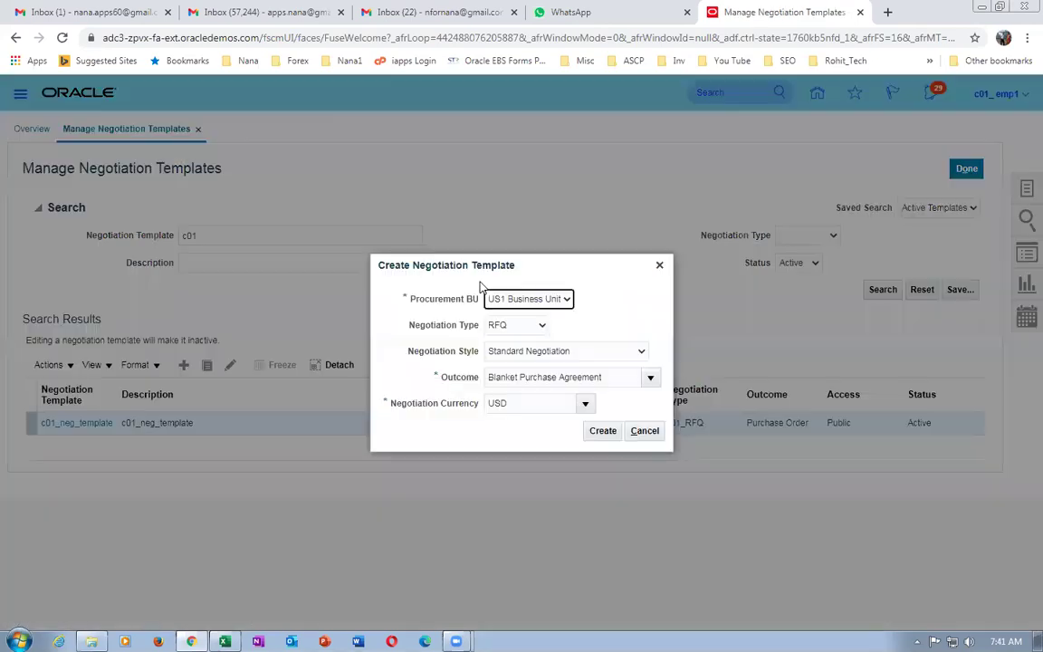
left_click(507, 325)
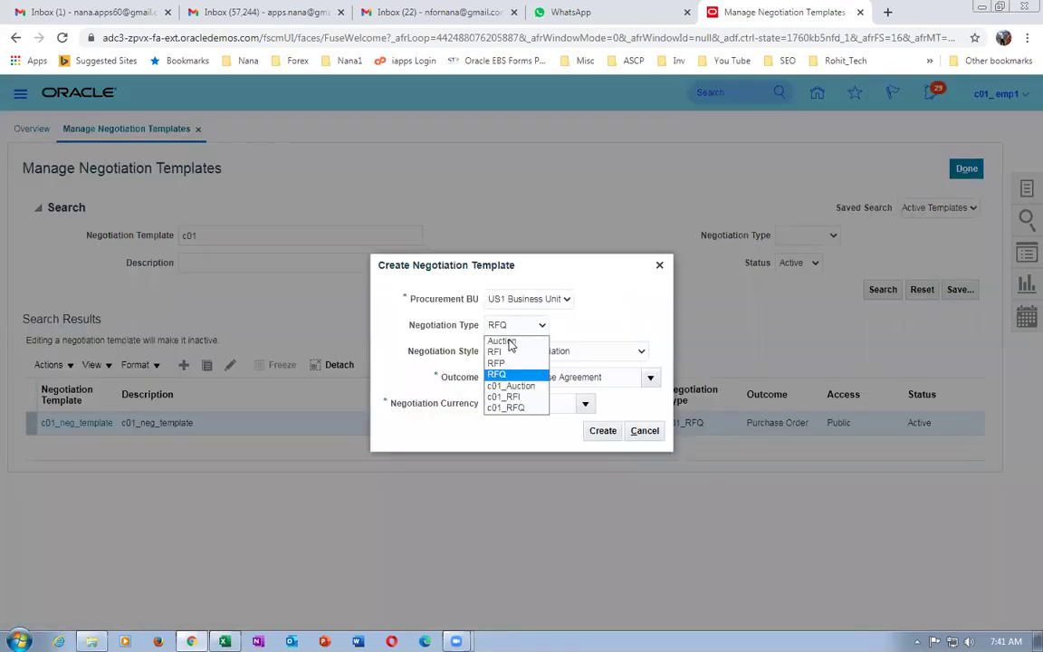
left_click(521, 408)
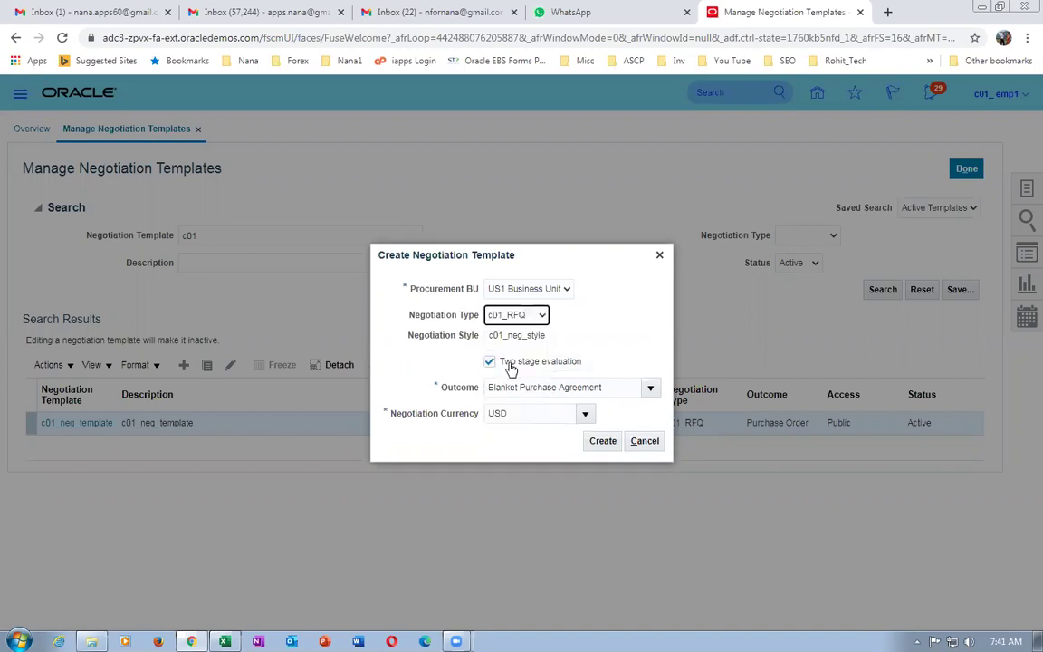
left_click(651, 387)
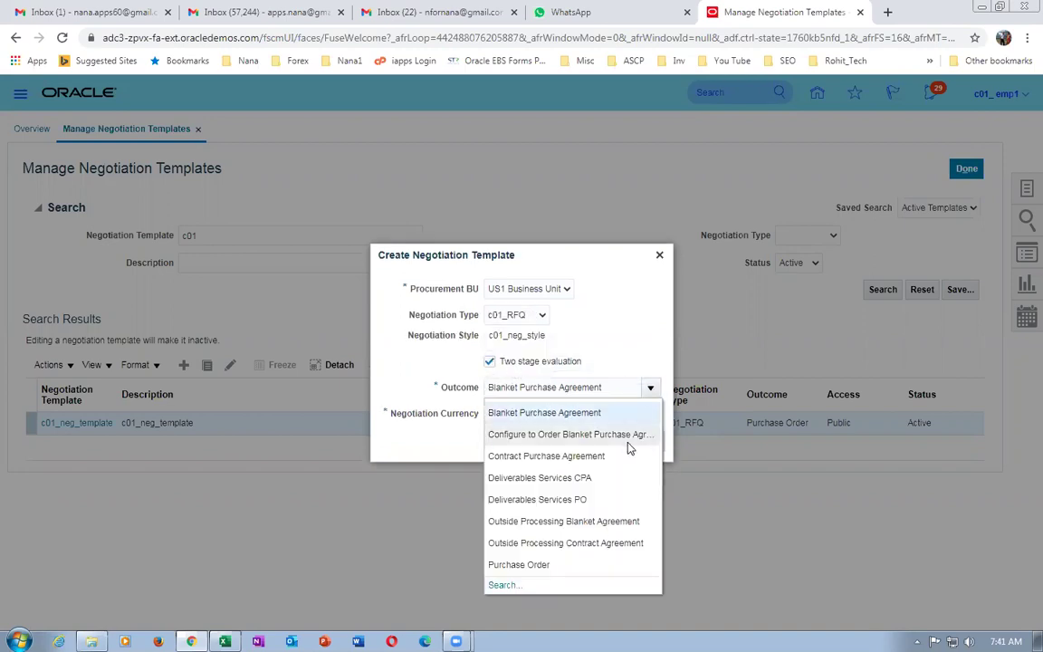
left_click(519, 564)
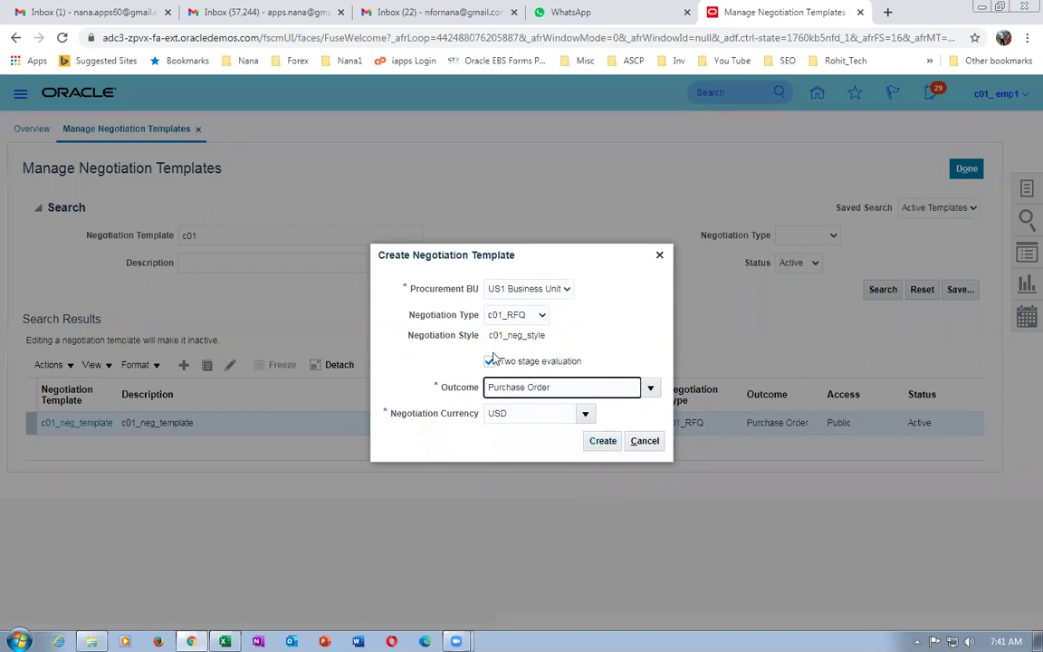
left_click(644, 441)
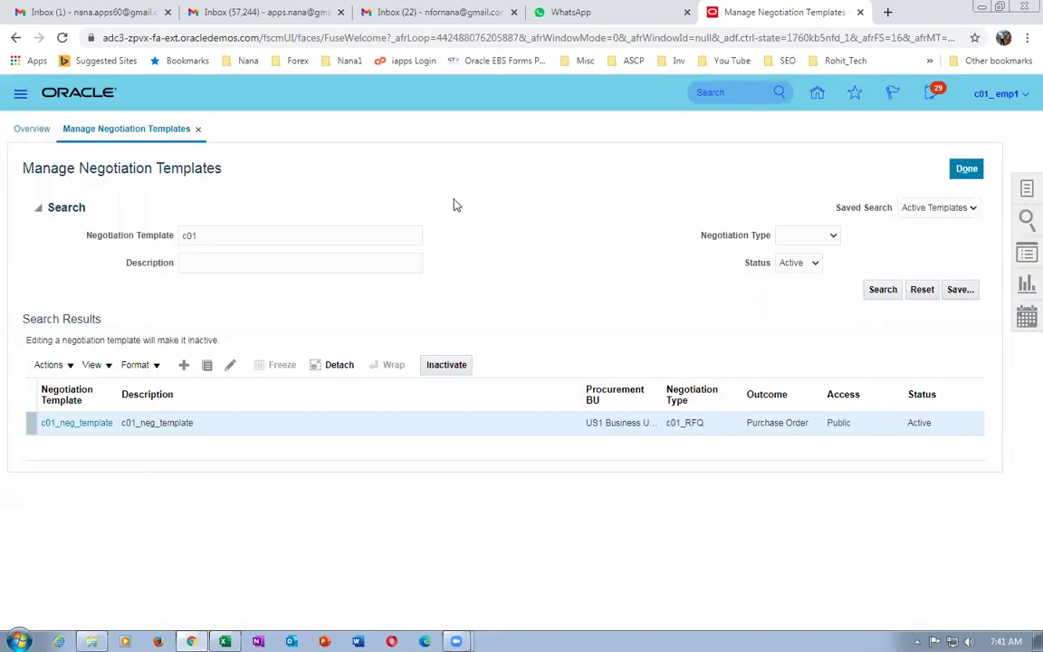
left_click(958, 170)
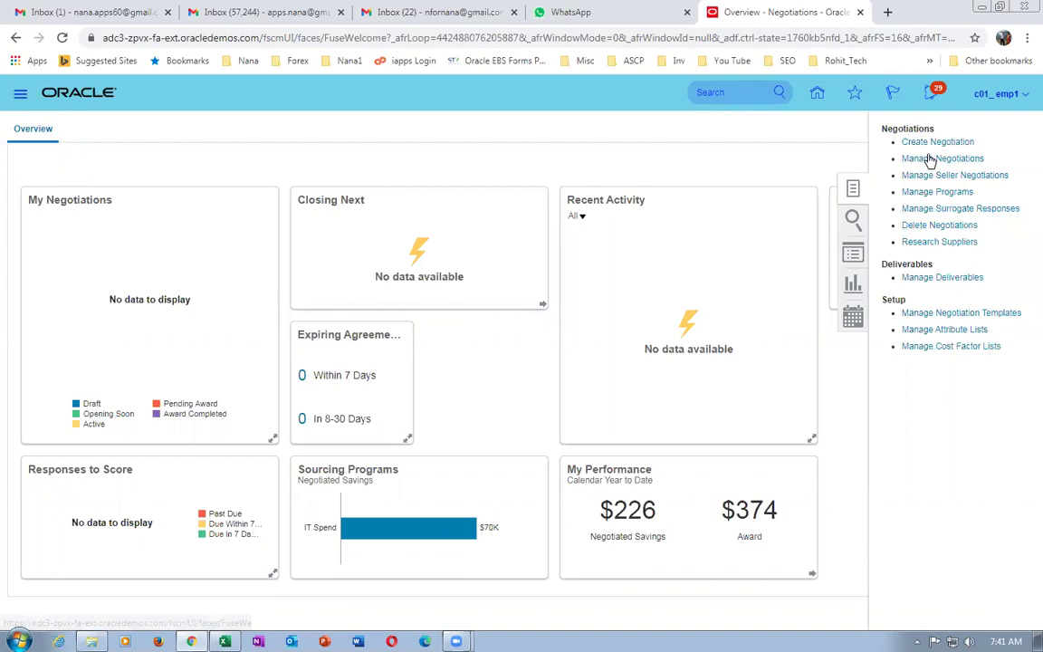
Create a negotiation of type c01_RFQ with no template and outcome Purchase Order.
left_click(925, 143)
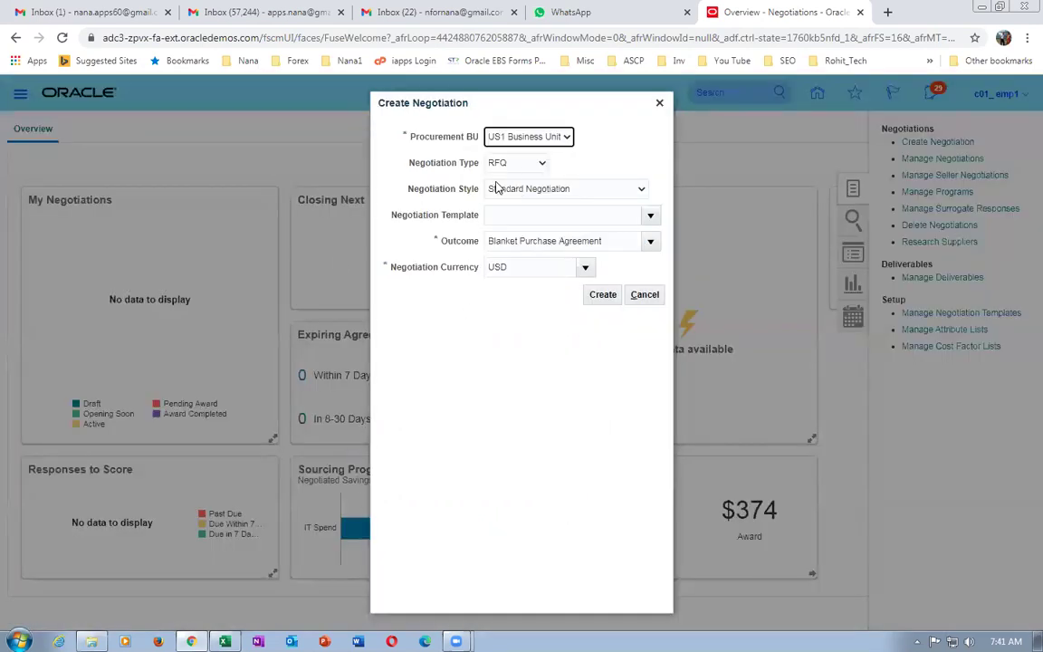
left_click(496, 169)
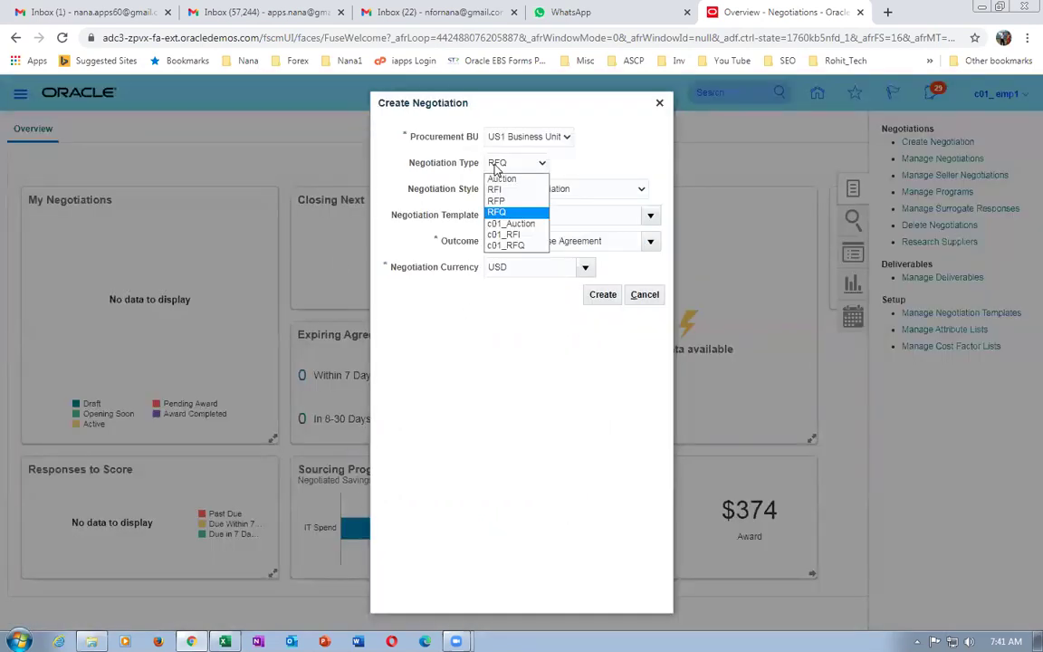
left_click(518, 249)
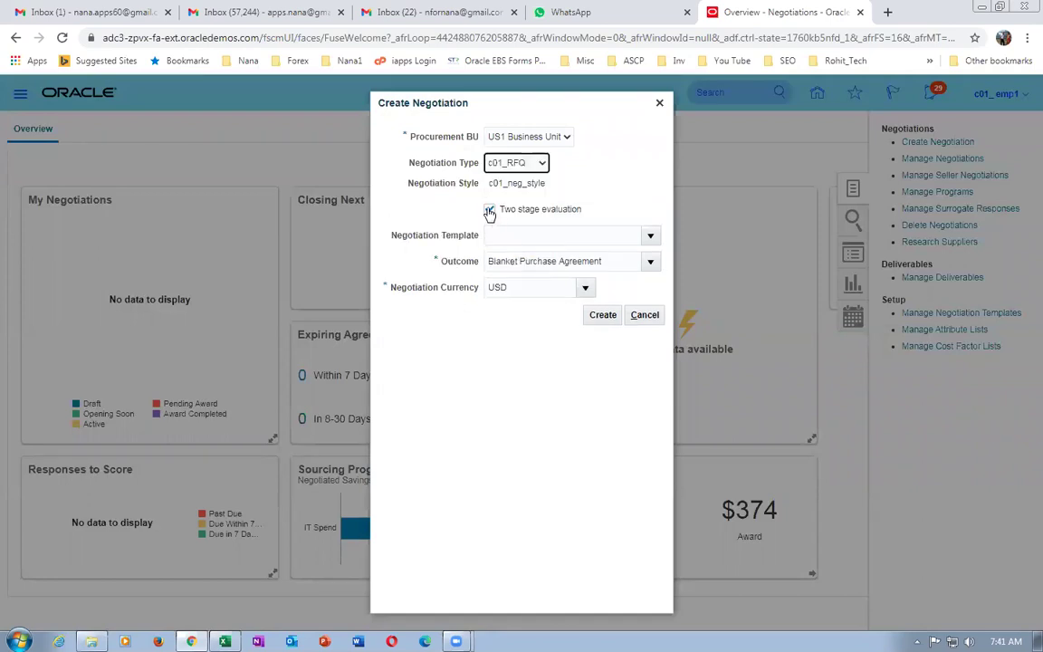
left_click(650, 235)
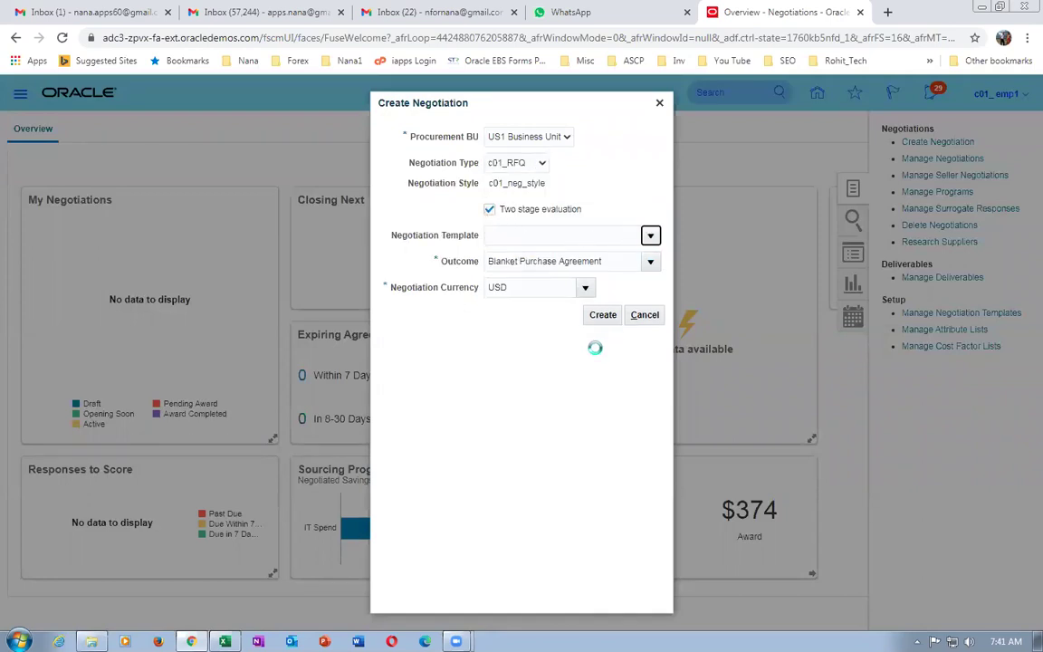
left_click(556, 403)
left_click(651, 261)
left_click(513, 438)
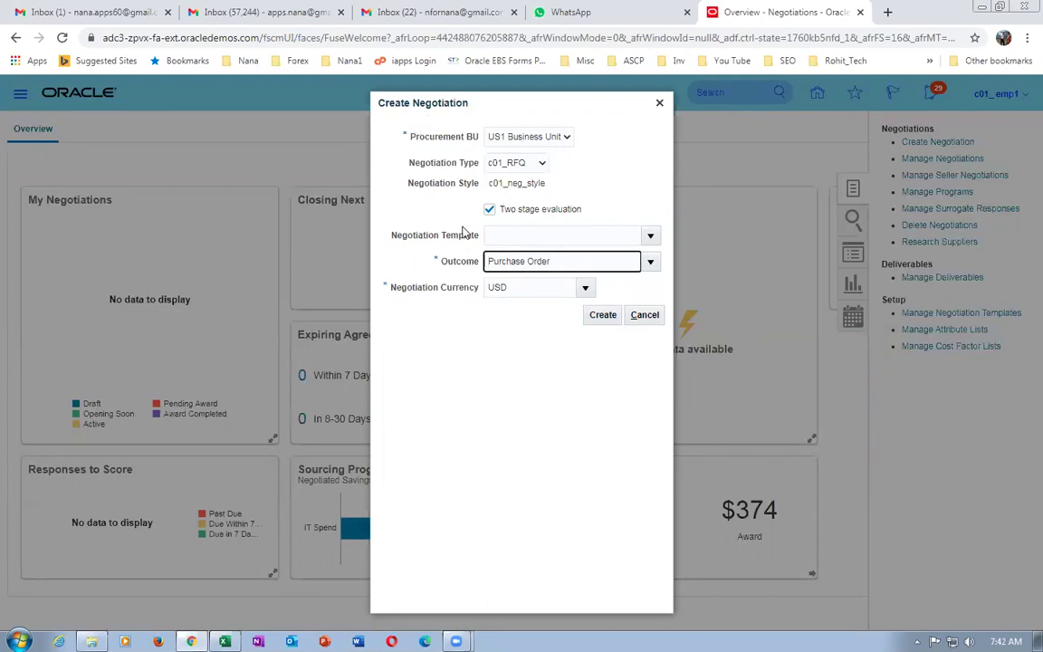
left_click(601, 315)
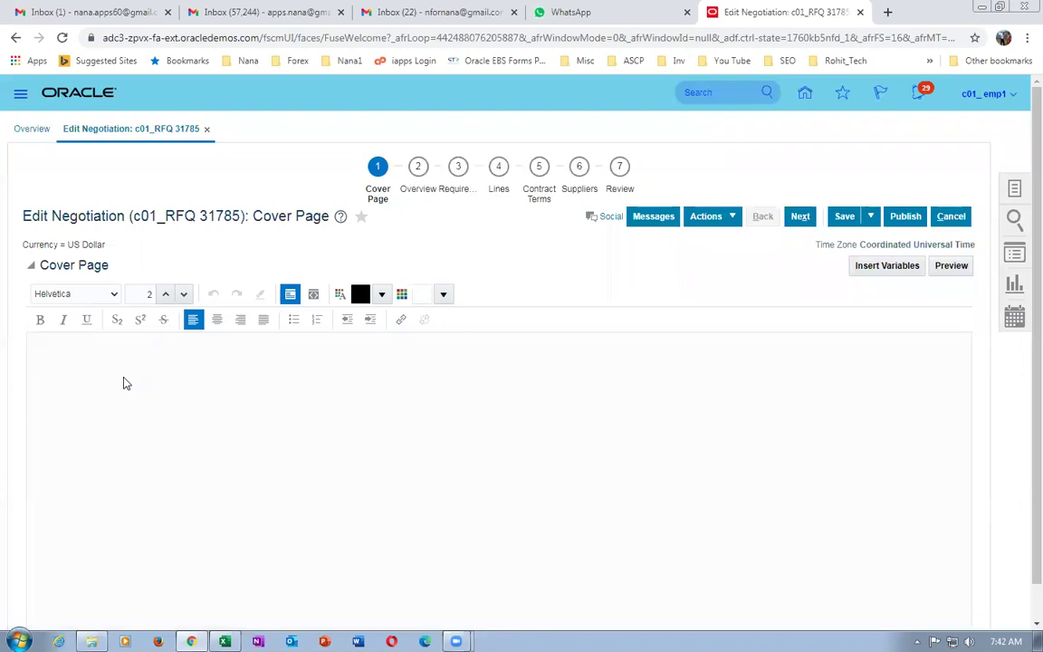
Enter cover page text 'This is a cover page' and overview text 'This is a overview'.
type("This is a cover page")
left_click(425, 192)
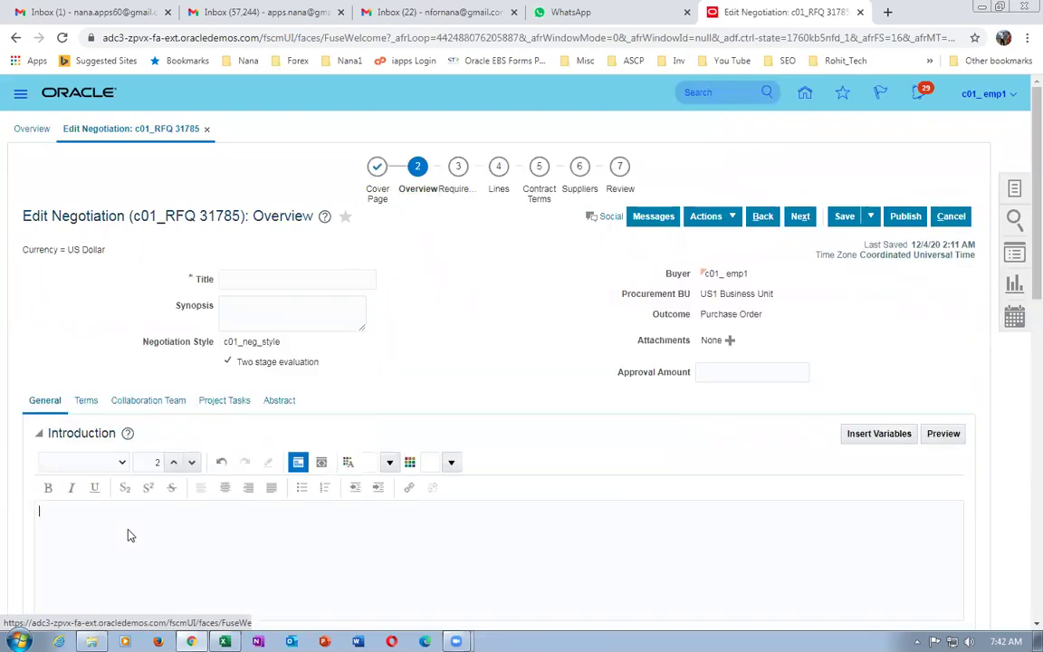
type("This is a overview")
scroll(281, 457, "down", 1)
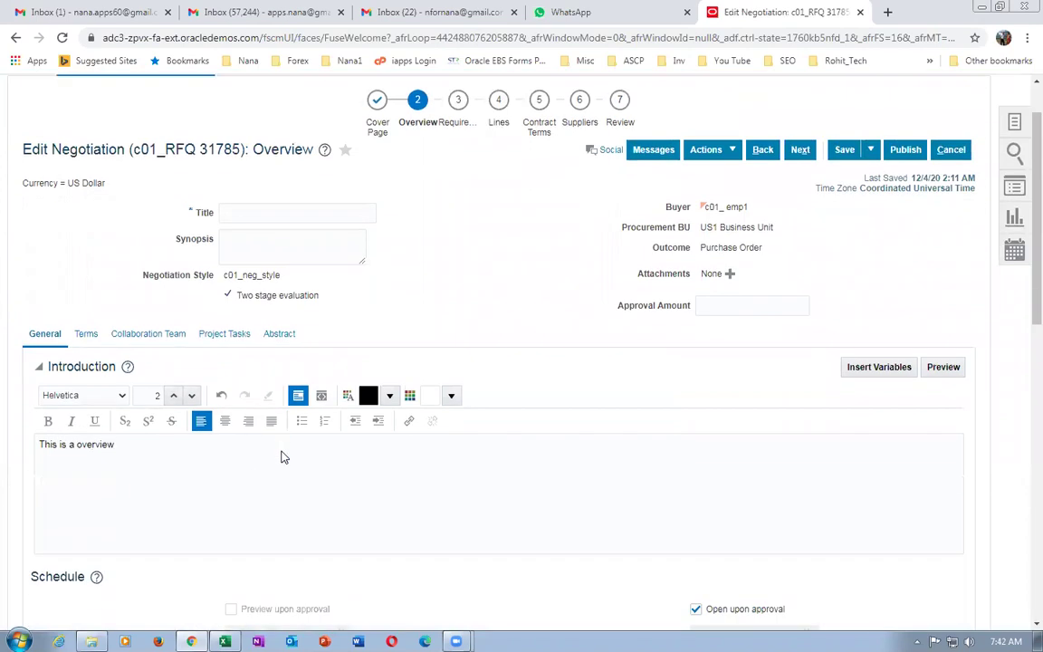
scroll(281, 458, "down", 2)
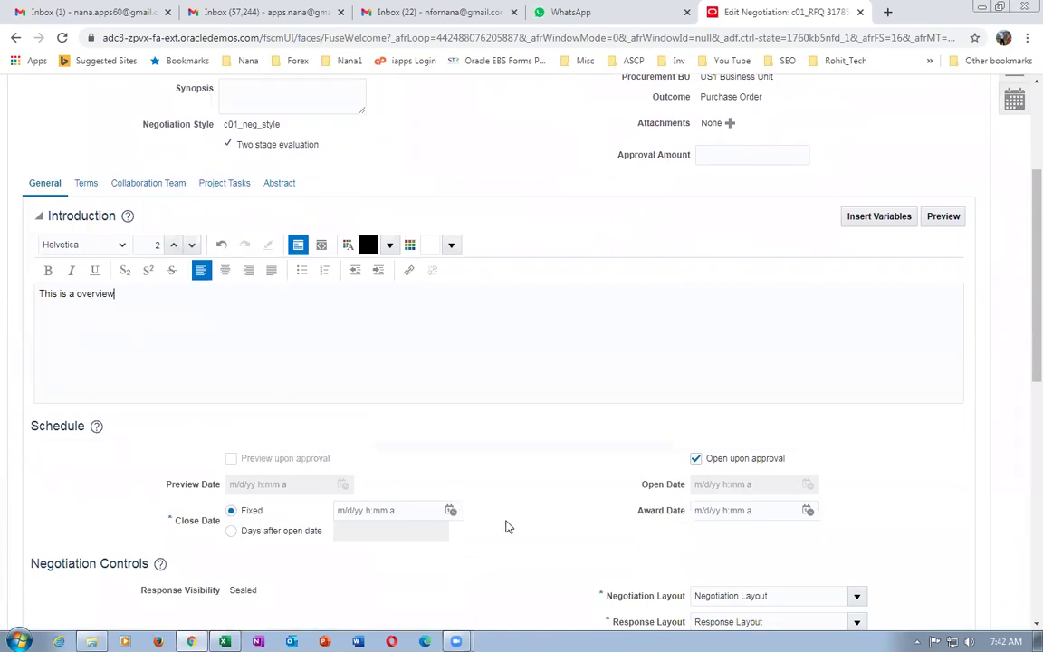
Set the close date to 12/10/20 2:11 AM and check the Sealed response visibility.
left_click(452, 511)
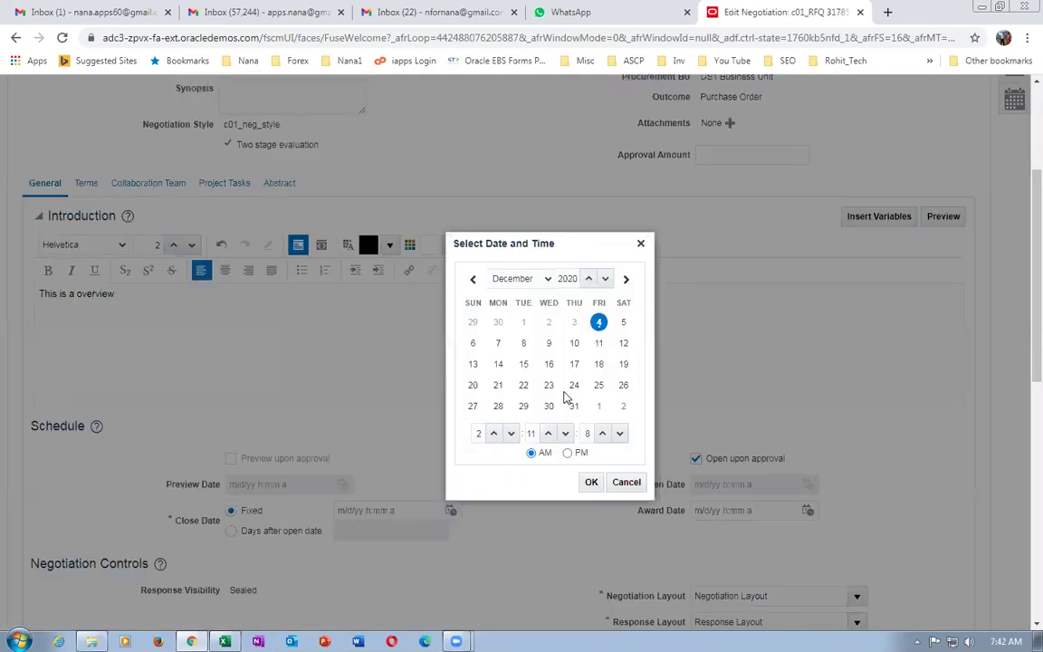
left_click(574, 343)
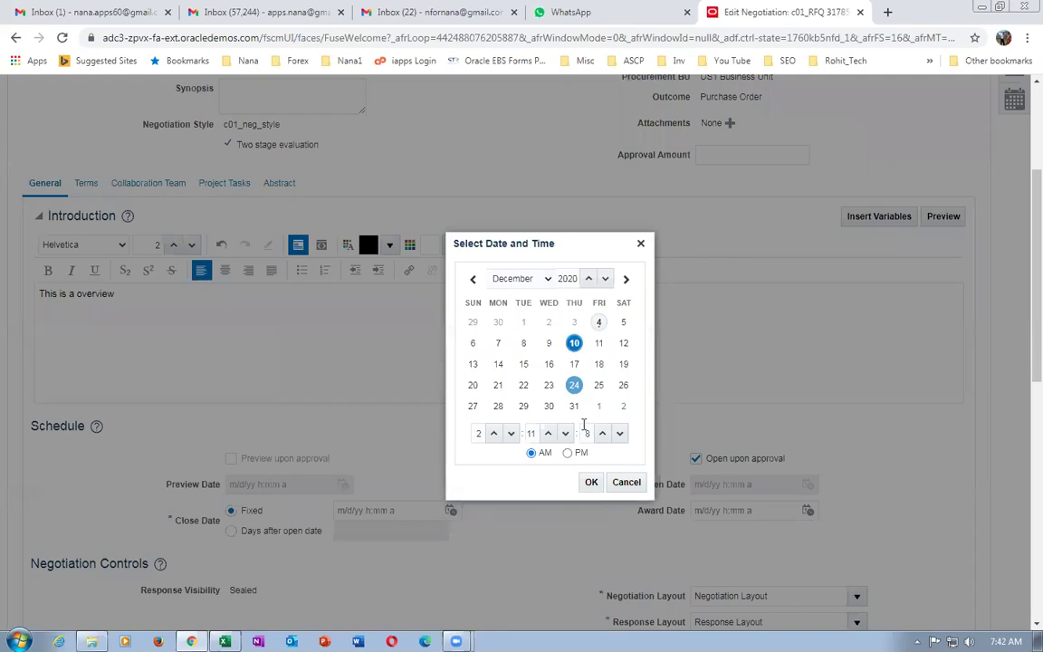
left_click(590, 481)
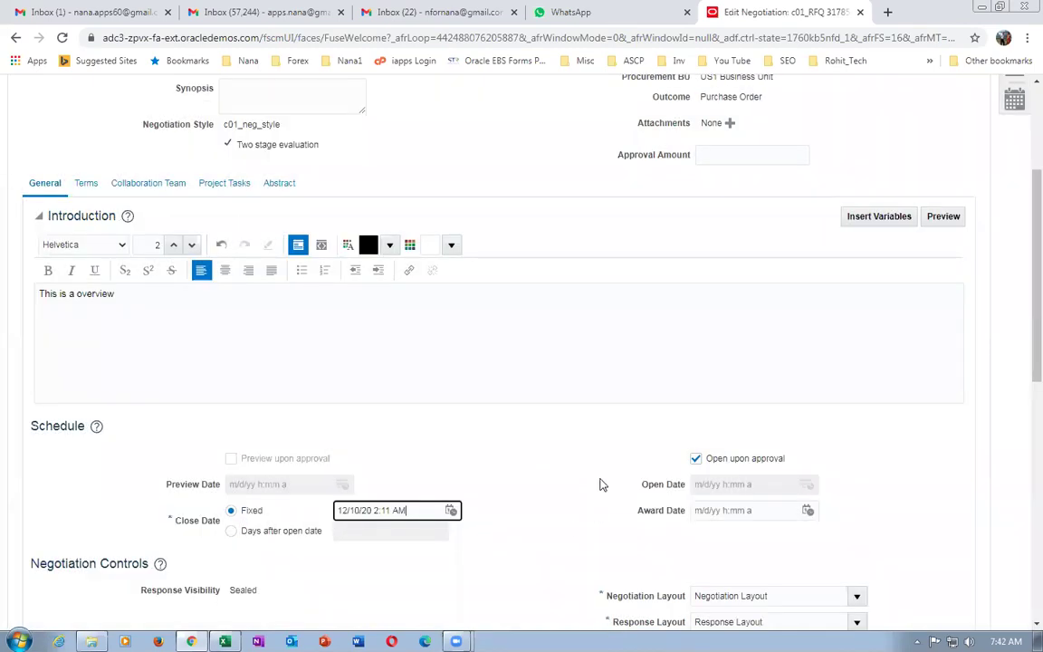
scroll(558, 498, "down", 3)
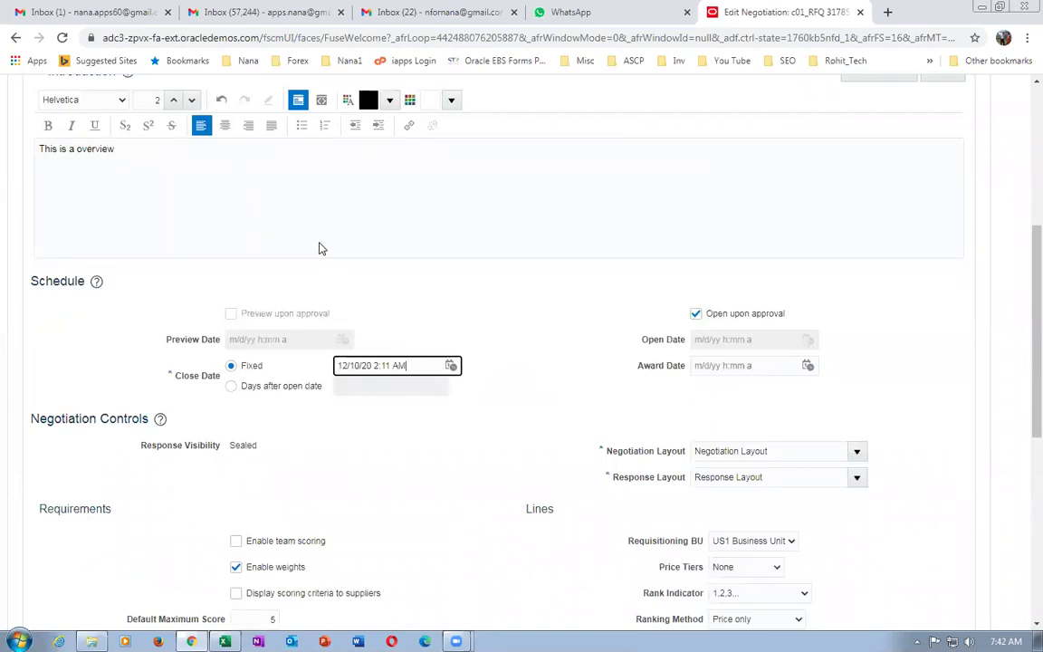
left_click_drag(231, 447, 257, 445)
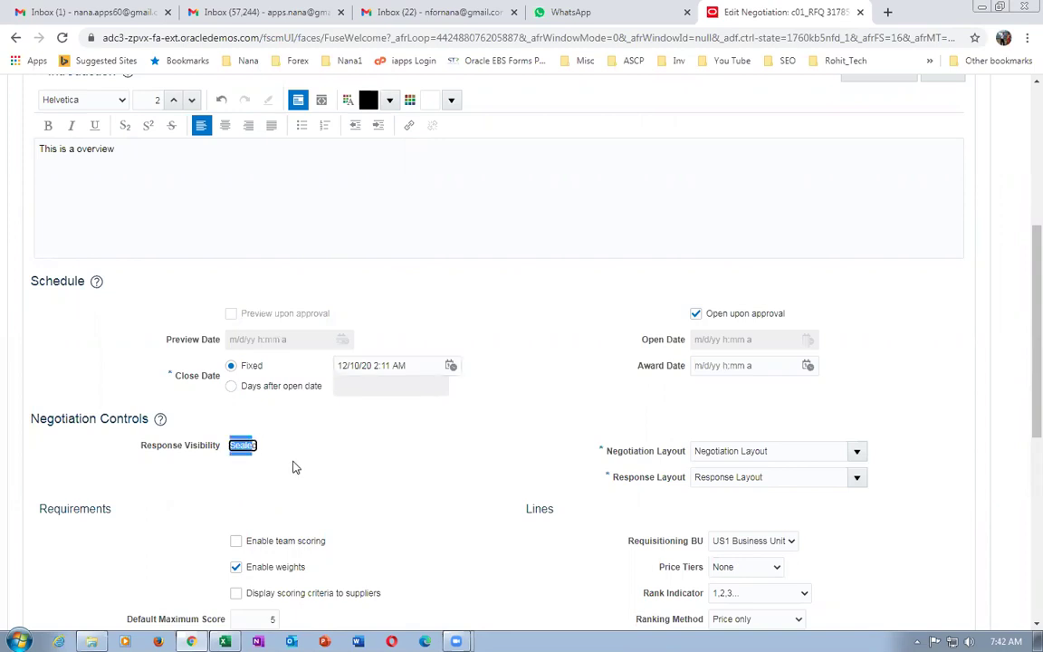
left_click(307, 486)
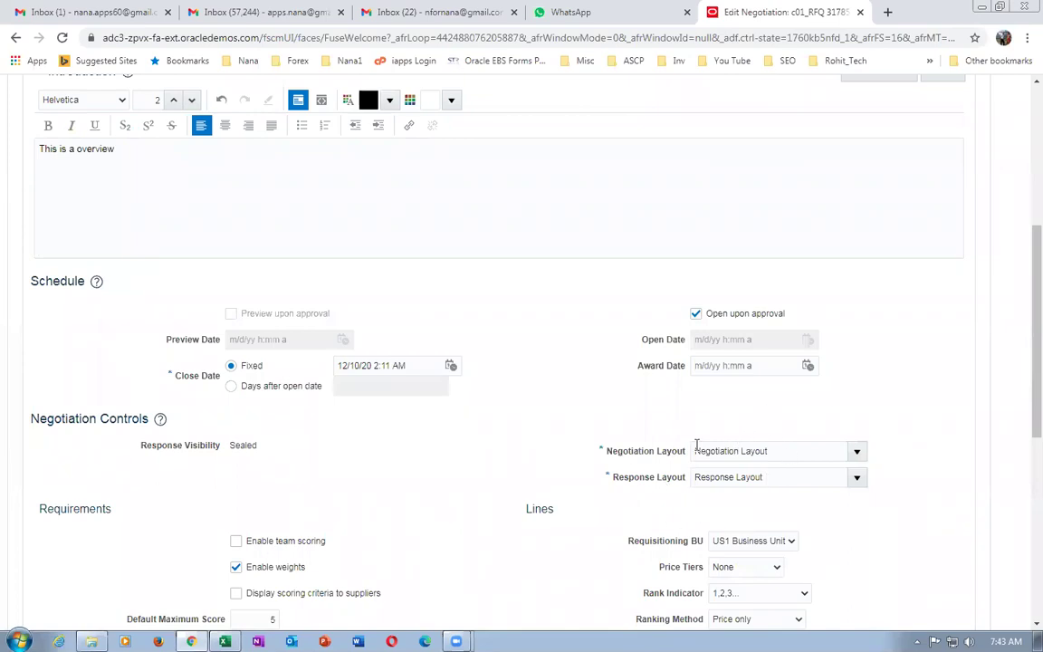
scroll(383, 492, "down", 2)
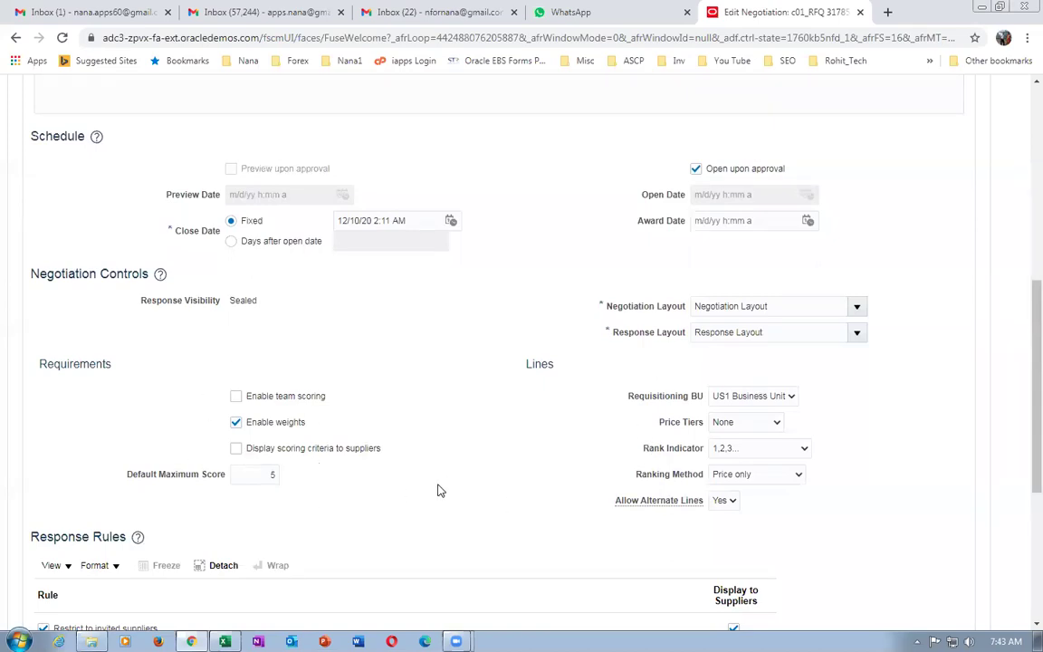
Enable contract-term visibility, line selection, multiple responses, revisions, and transformed amounts, line rank and overall rank.
scroll(438, 489, "down", 3)
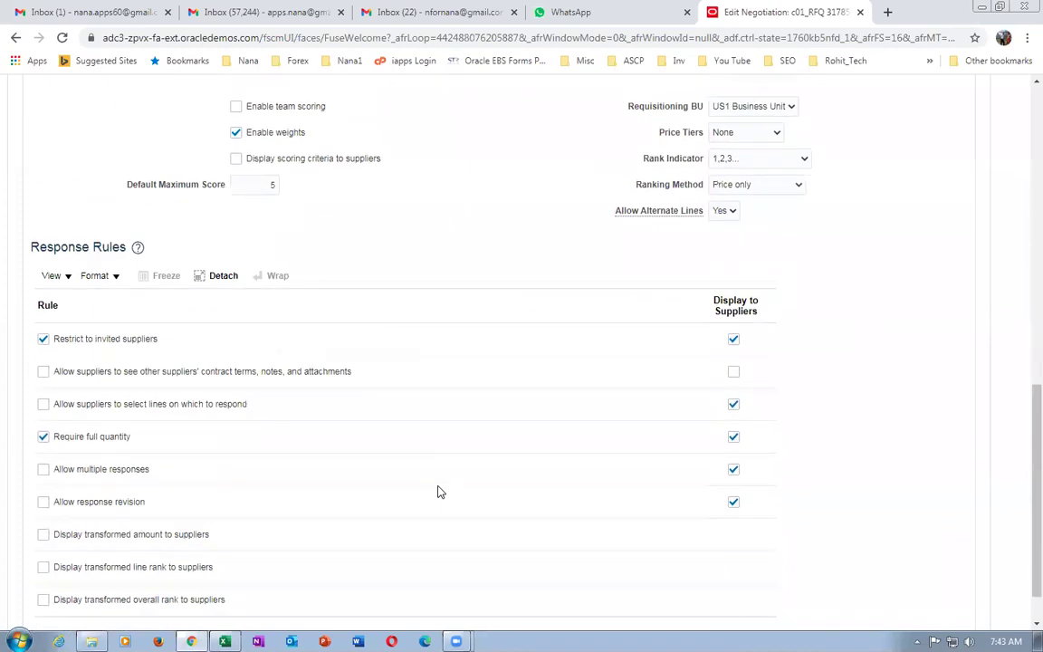
left_click(43, 371)
left_click(42, 405)
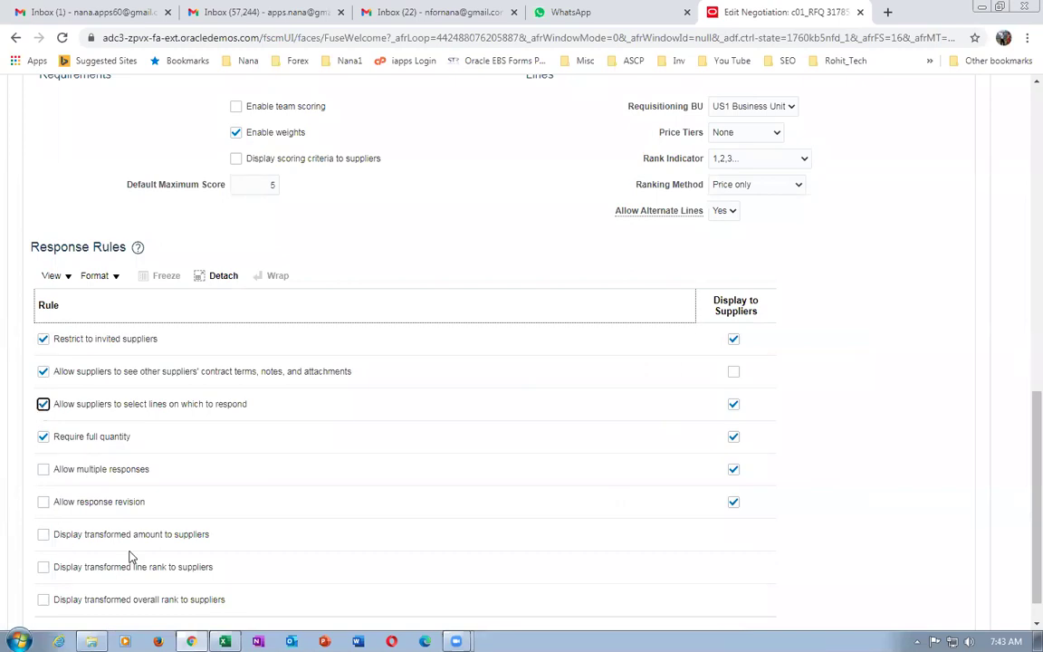
left_click(43, 469)
left_click(44, 504)
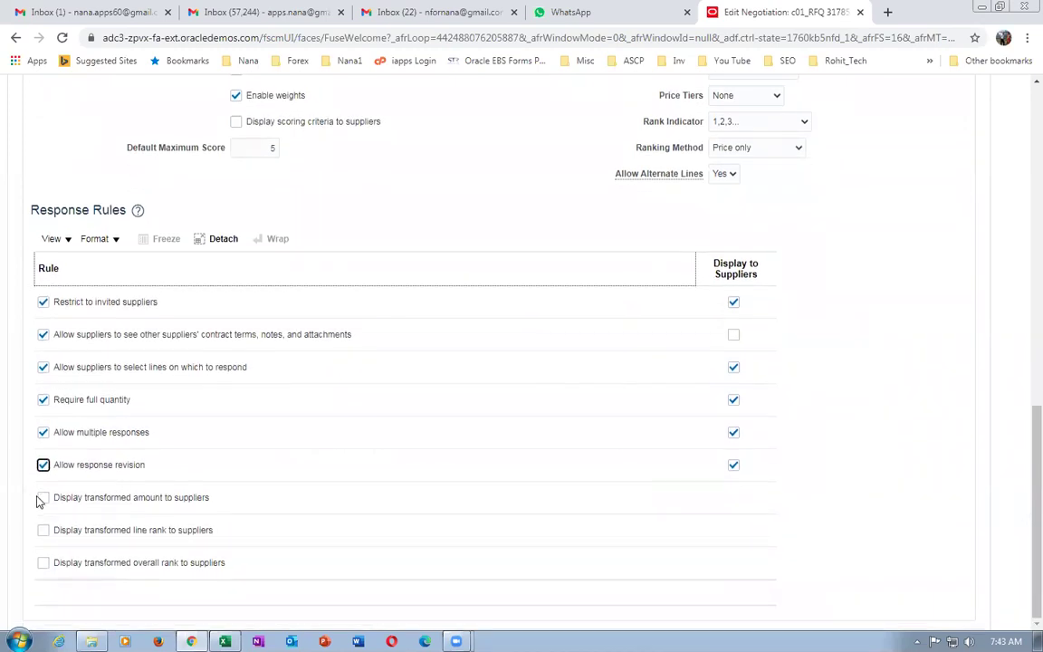
left_click(43, 498)
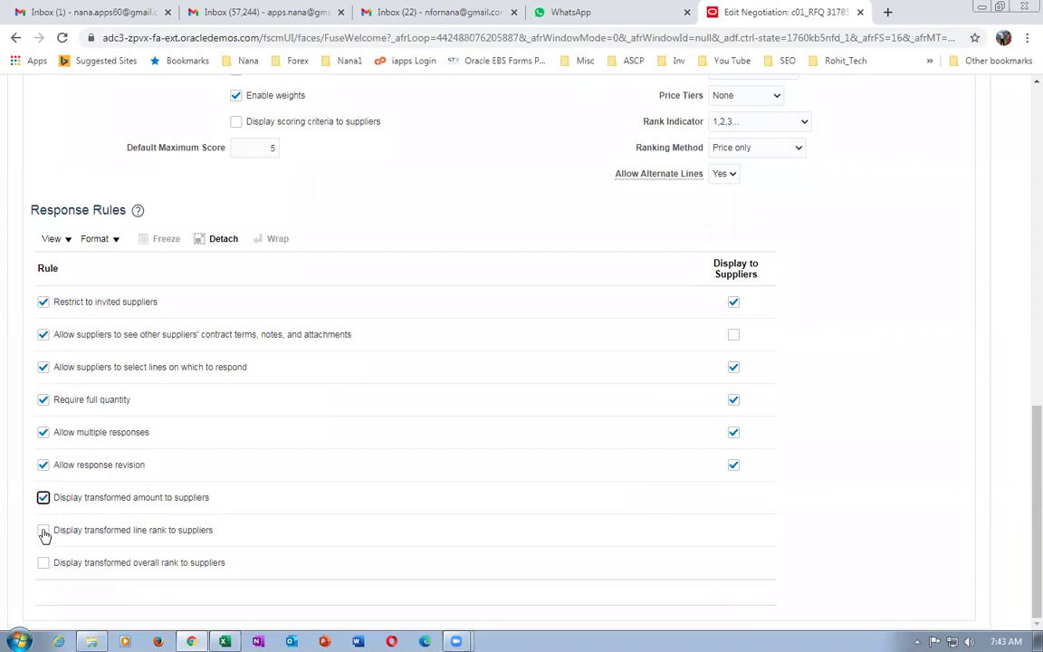
left_click(44, 530)
left_click(45, 563)
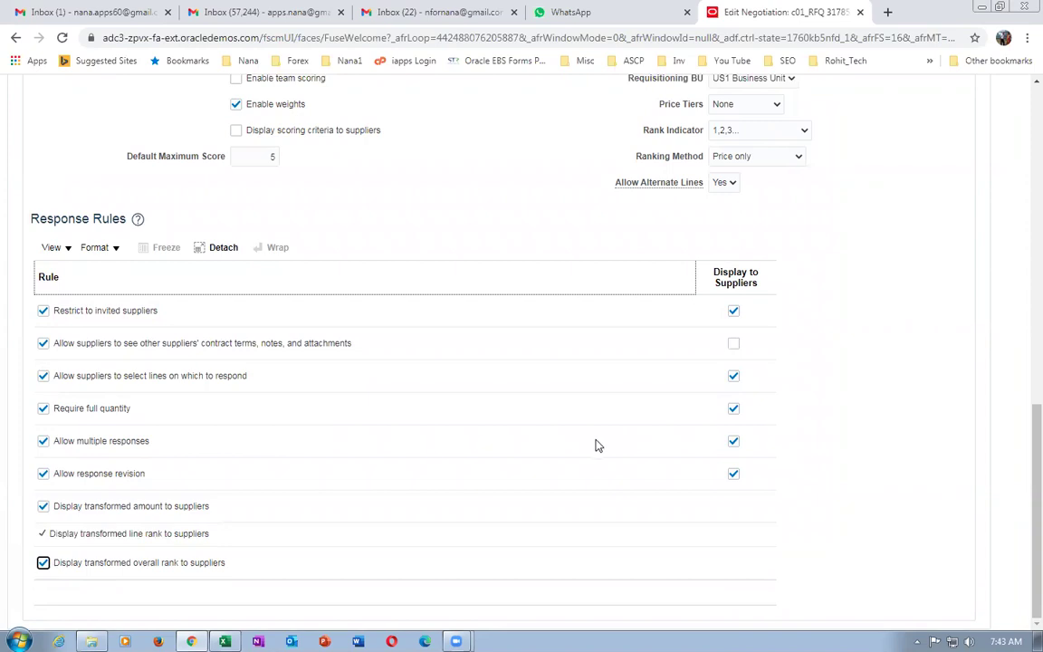
scroll(595, 444, "up", 3)
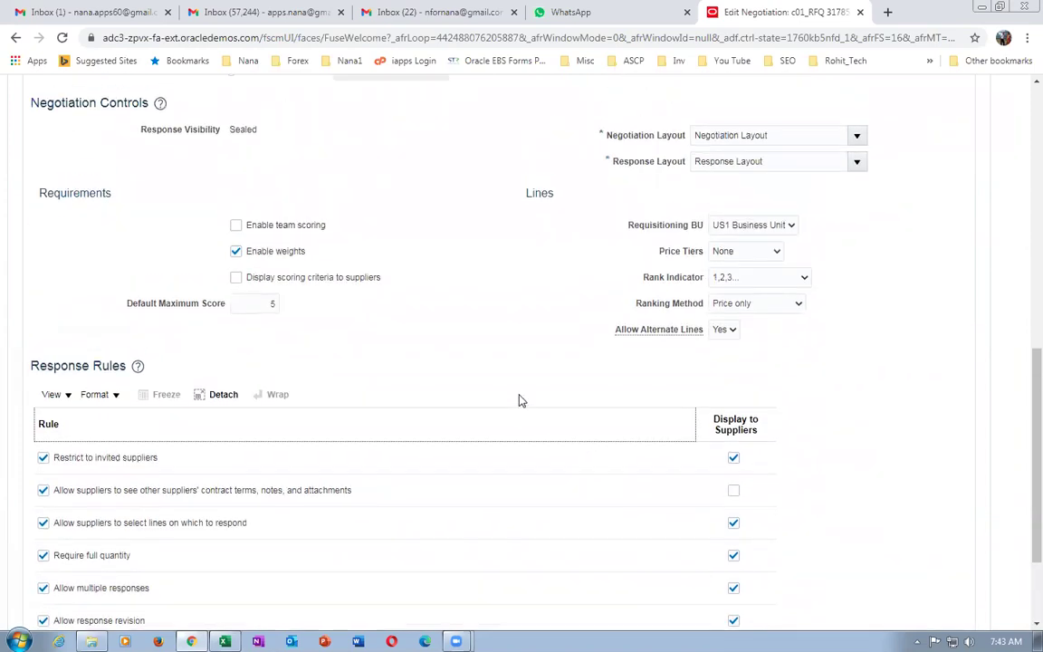
scroll(518, 401, "up", 10)
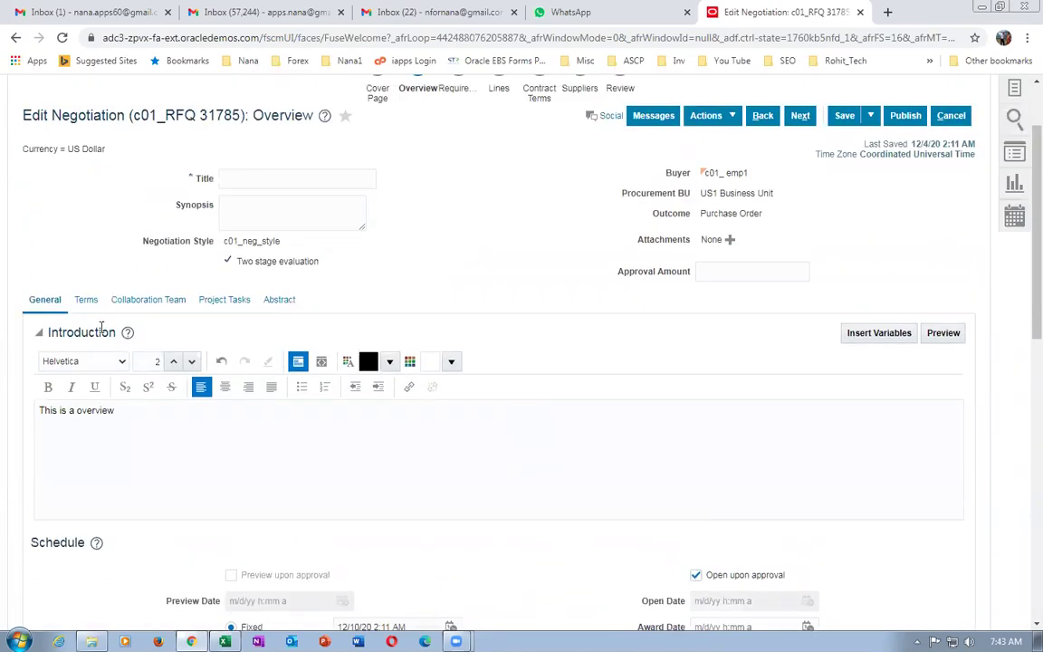
Review the negotiation's Terms, Collaboration Team and Project Tasks details.
left_click(86, 299)
scroll(434, 326, "down", 2)
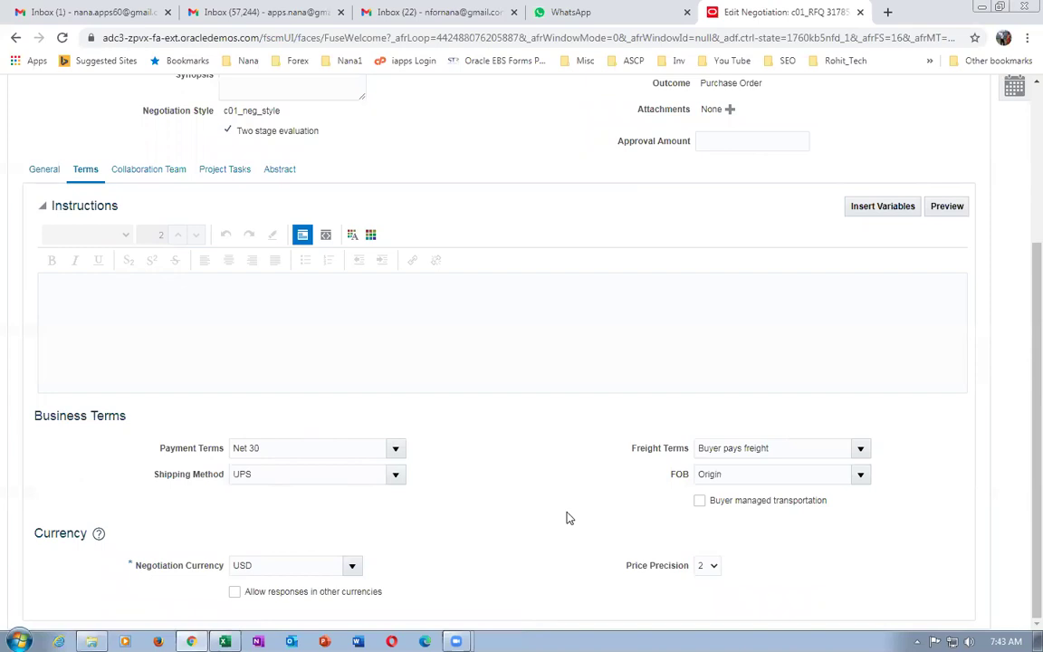
left_click(150, 169)
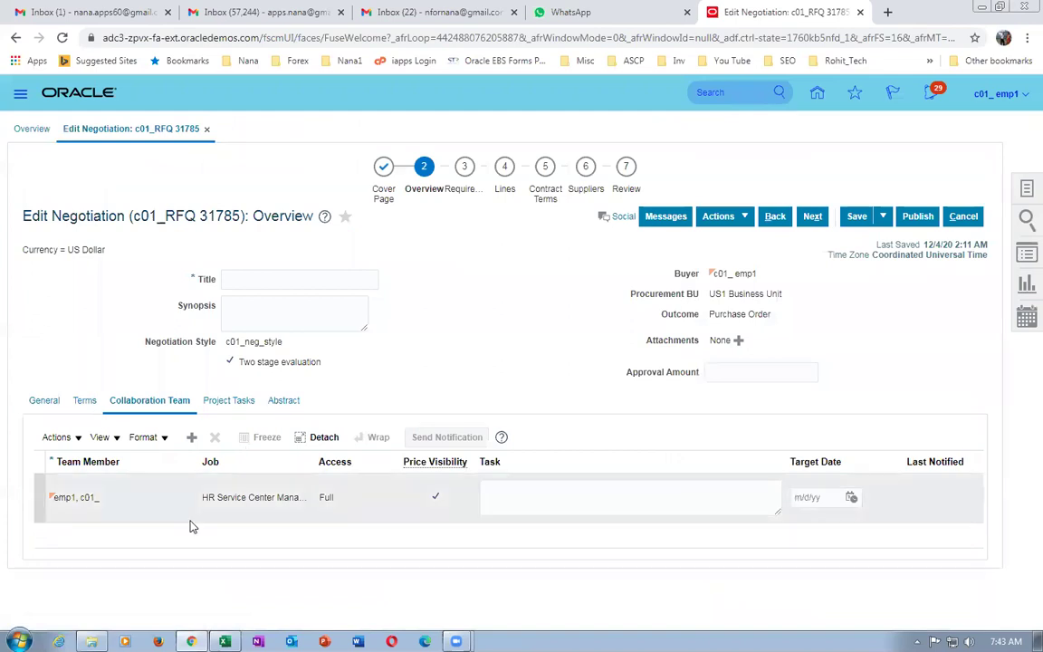
left_click(126, 503)
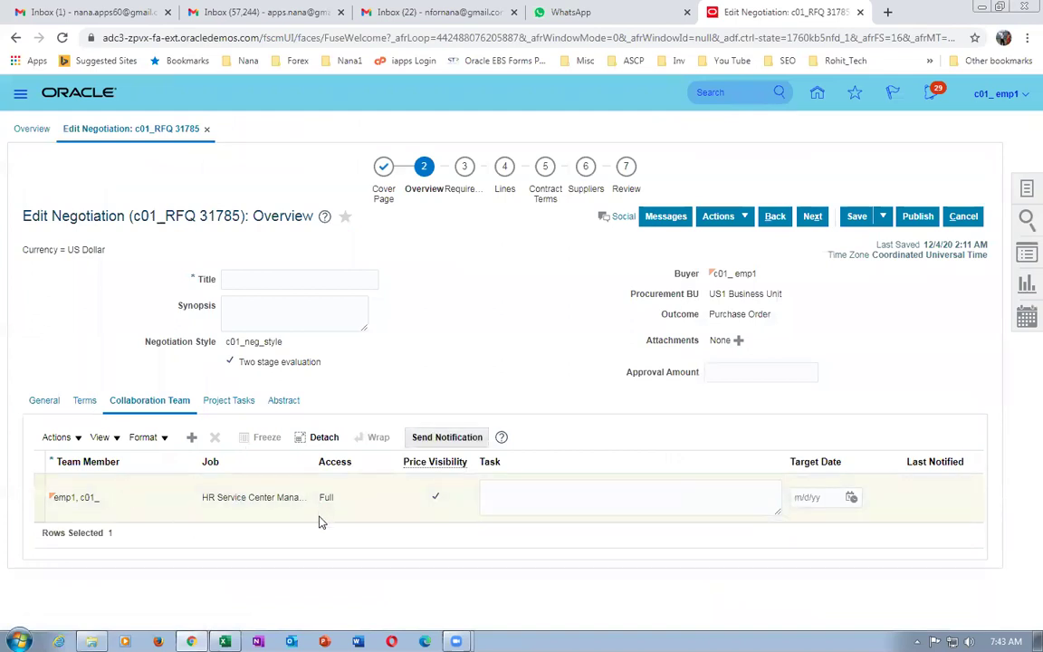
left_click(230, 400)
Include the negotiation PDF in the abstract and enter the title 'c01 2 stage RFQ'.
left_click(282, 400)
left_click(231, 461)
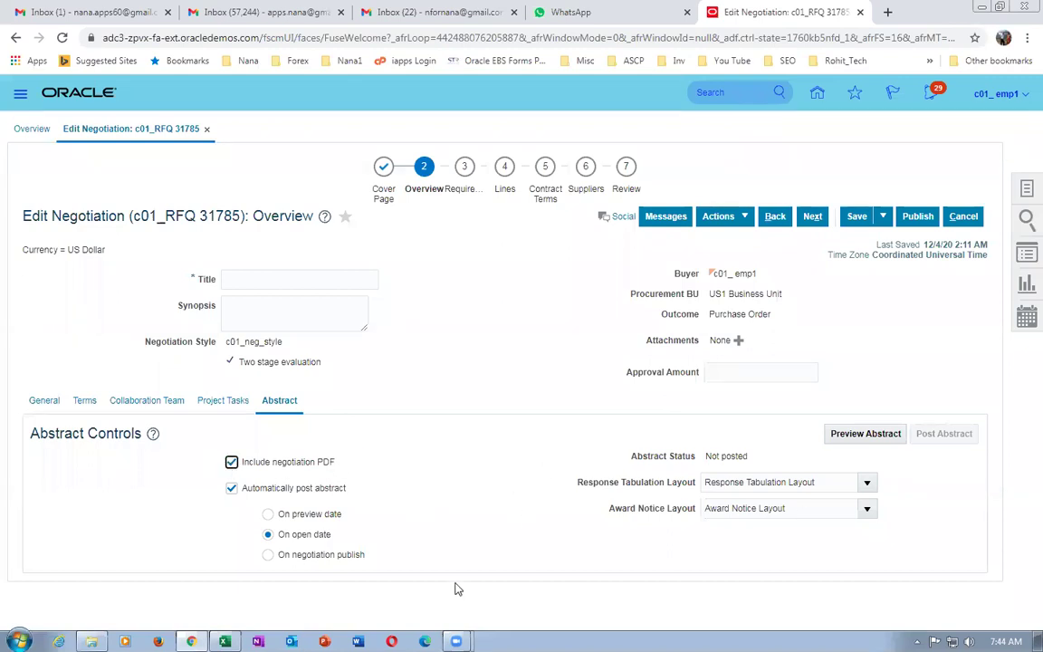
left_click(464, 198)
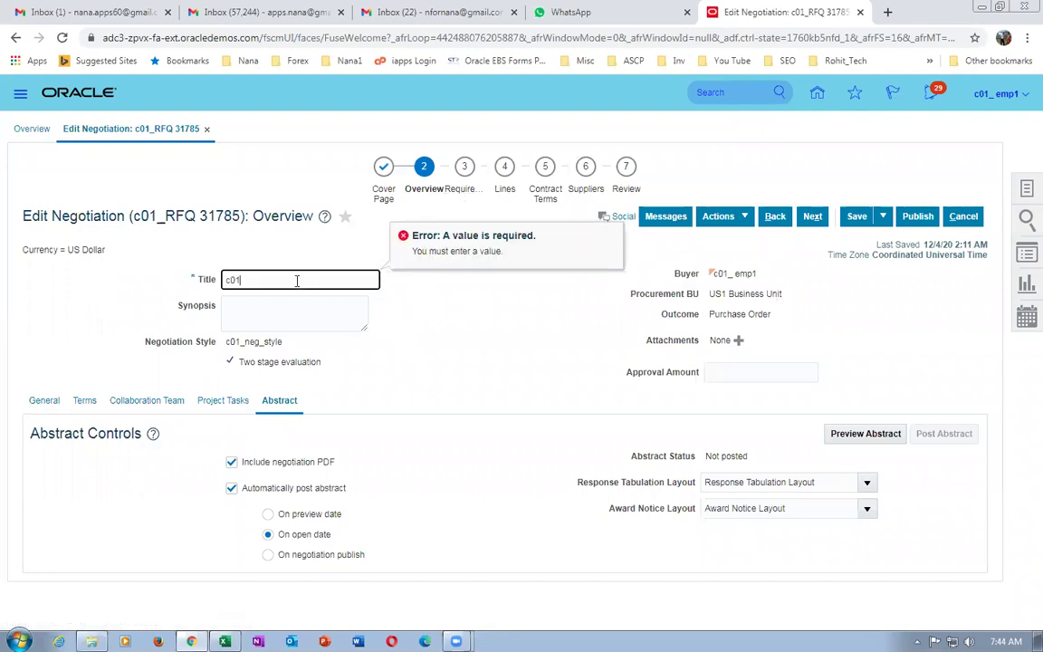
type("c01 2 stage RFQ")
Copy the title 'c01 2 stage RFQ' into the synopsis and move through Requirements to Lines.
left_click_drag(294, 280, 167, 288)
key("ctrl+c")
left_click(269, 312)
key("ctrl+v")
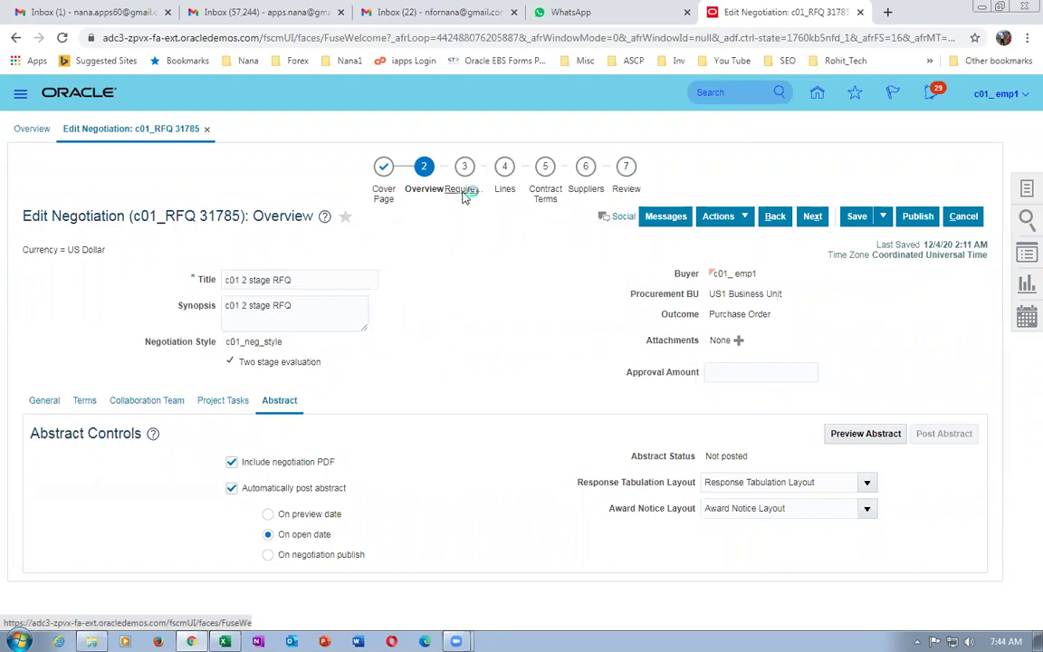
left_click(461, 190)
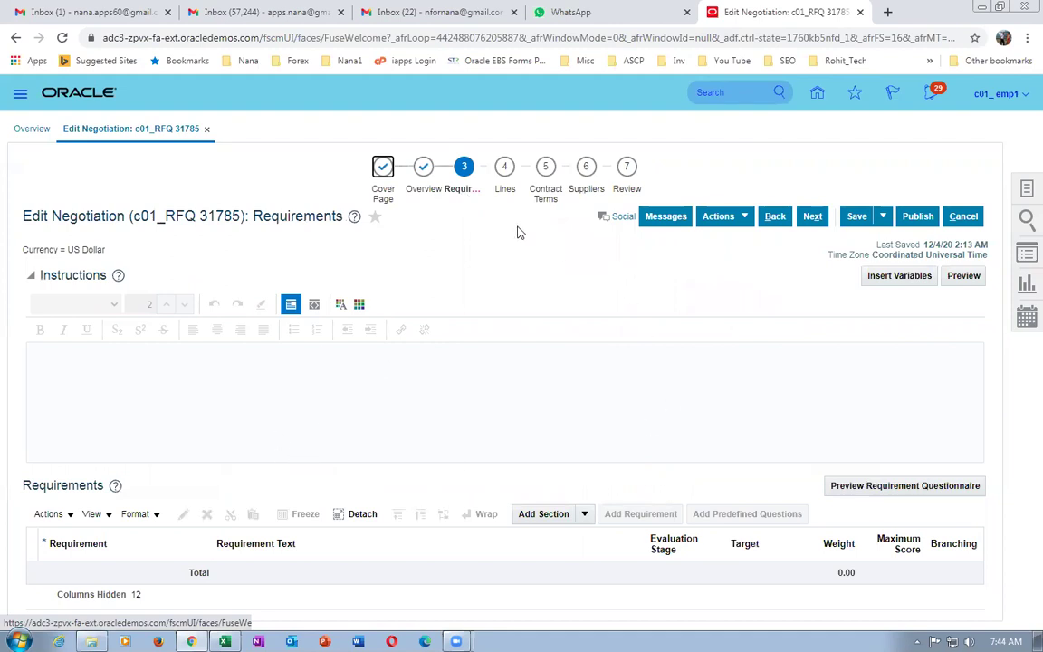
left_click(506, 193)
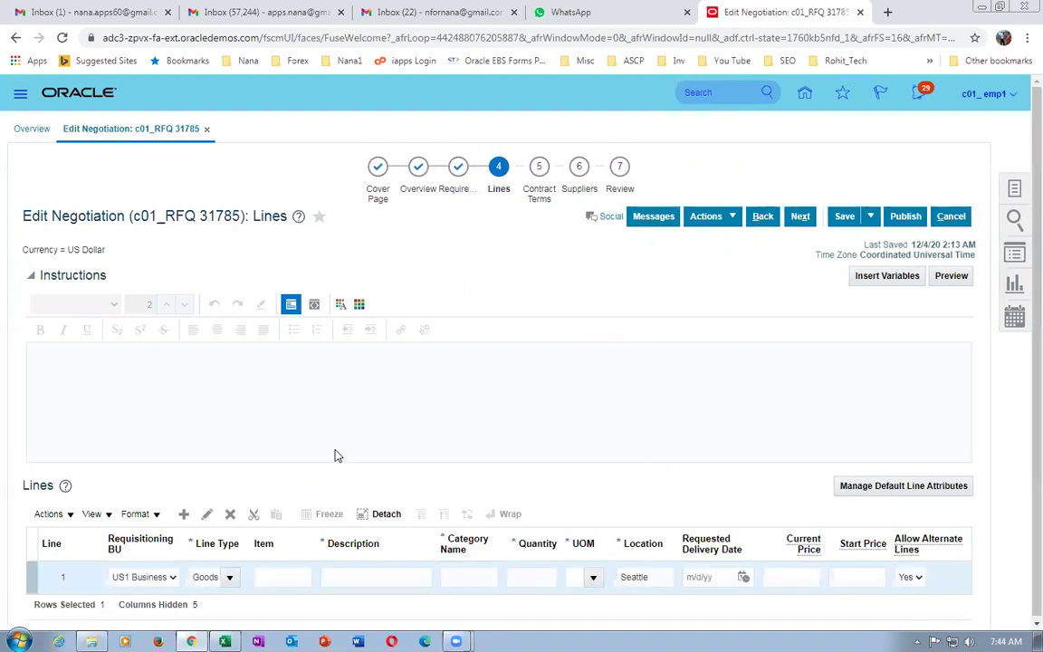
Enter item AS65001 (Portable Wireless Printer) on line 1 with current and start price 100.00.
left_click(278, 576)
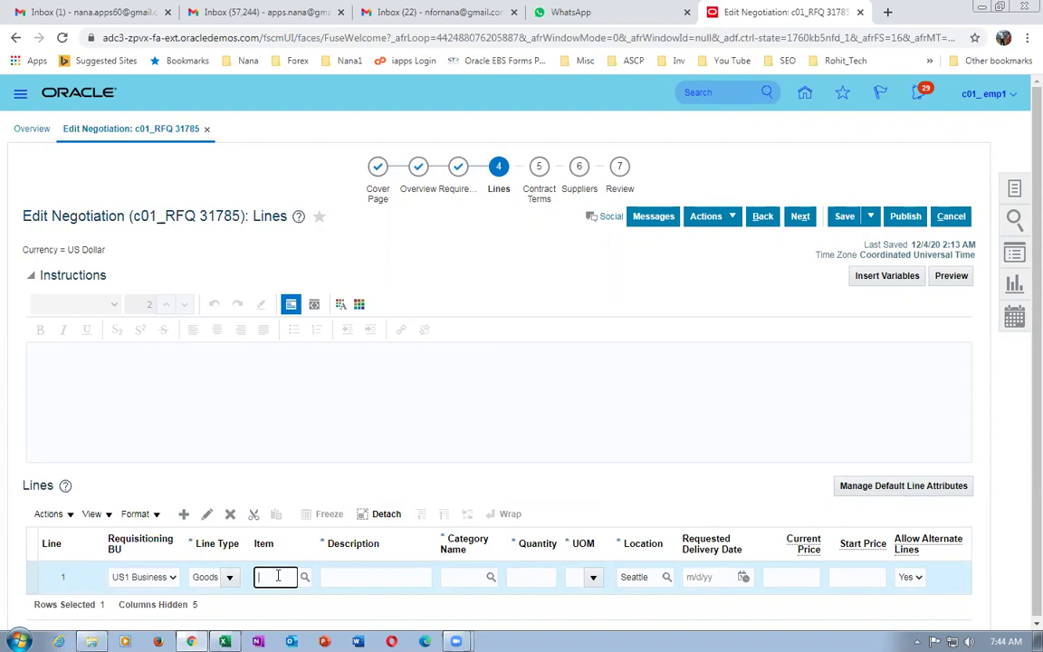
type("6001")
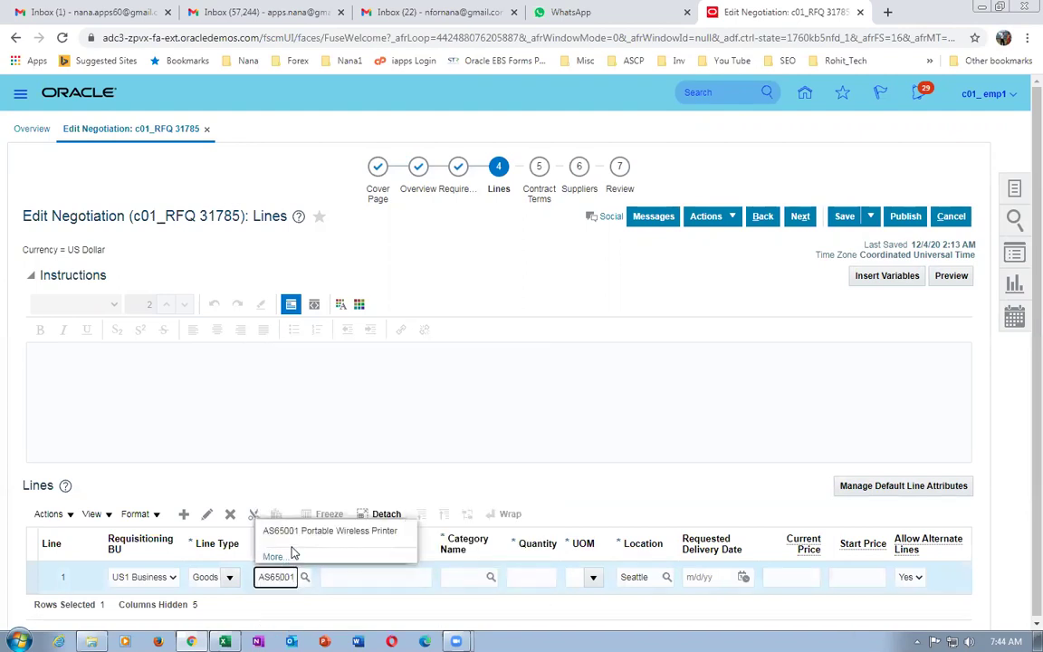
key("Escape")
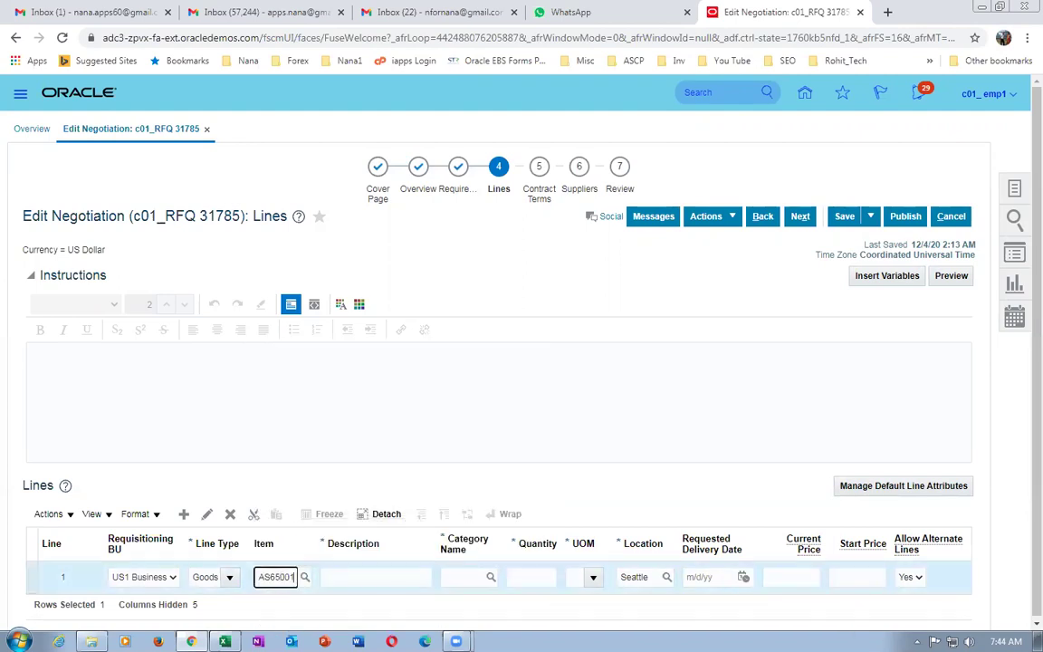
left_click(793, 576)
type("1")
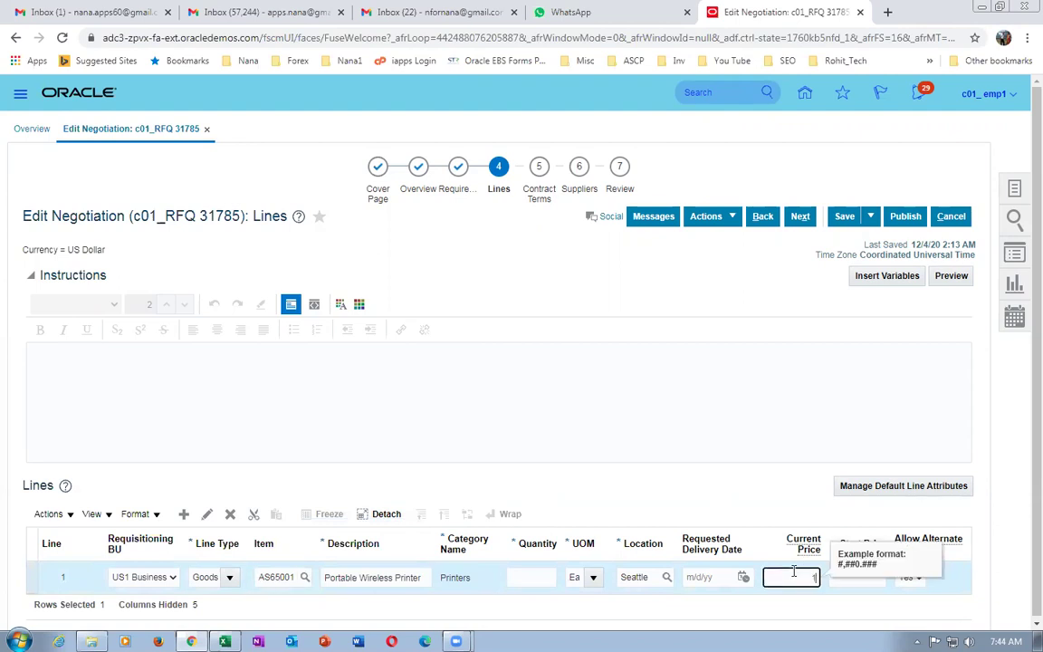
type("00")
key("Tab")
type("100")
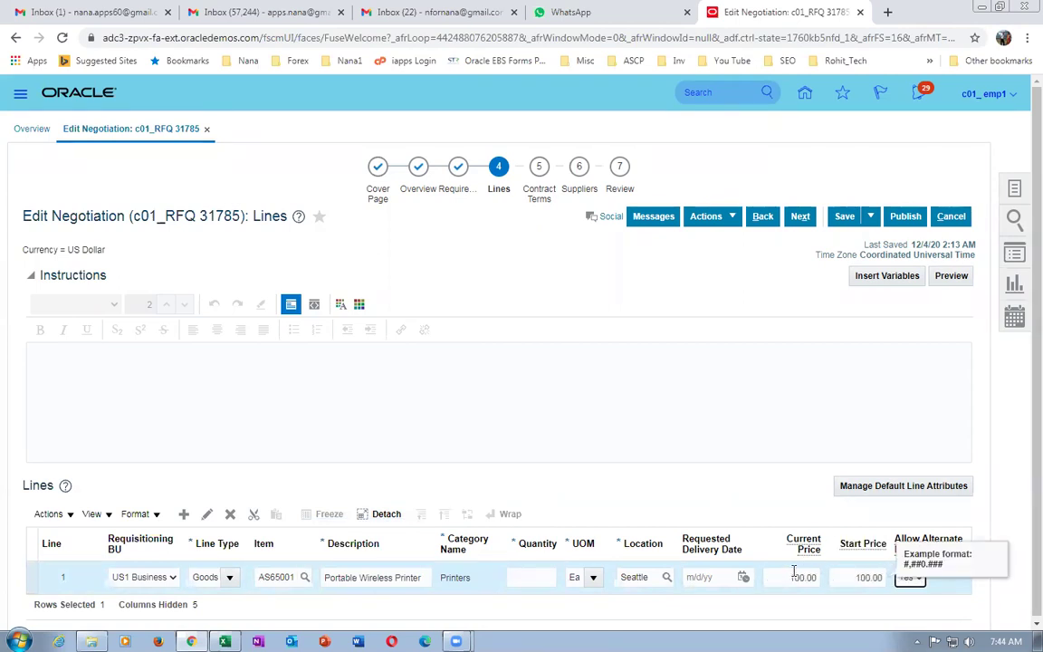
key("Tab")
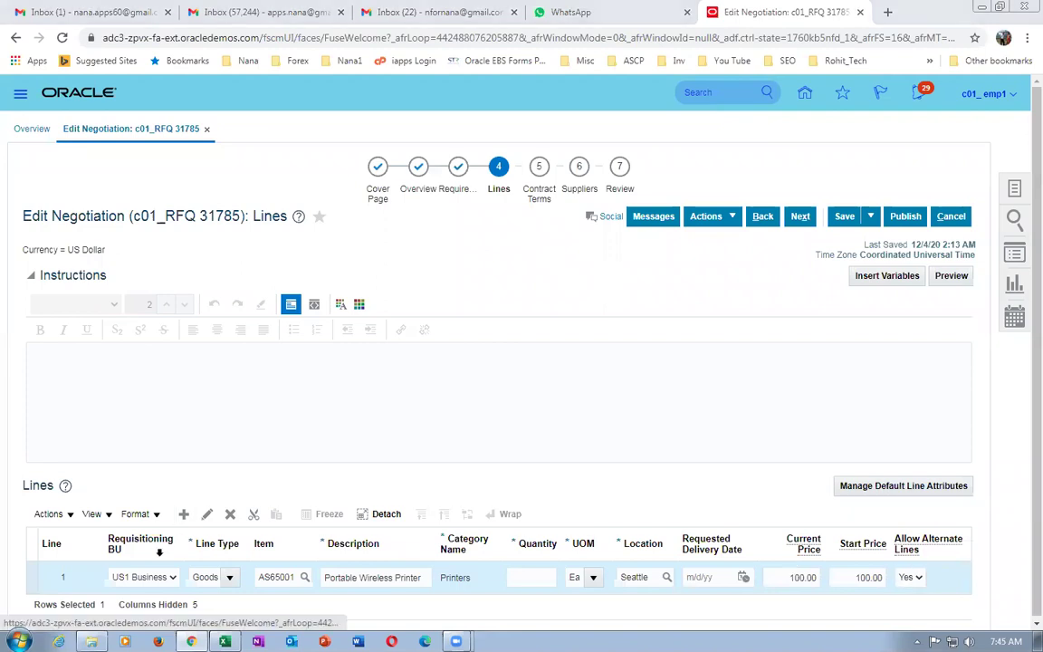
Set line 1's quantity to 5 and its requested delivery date to 12/17/20.
left_click(534, 576)
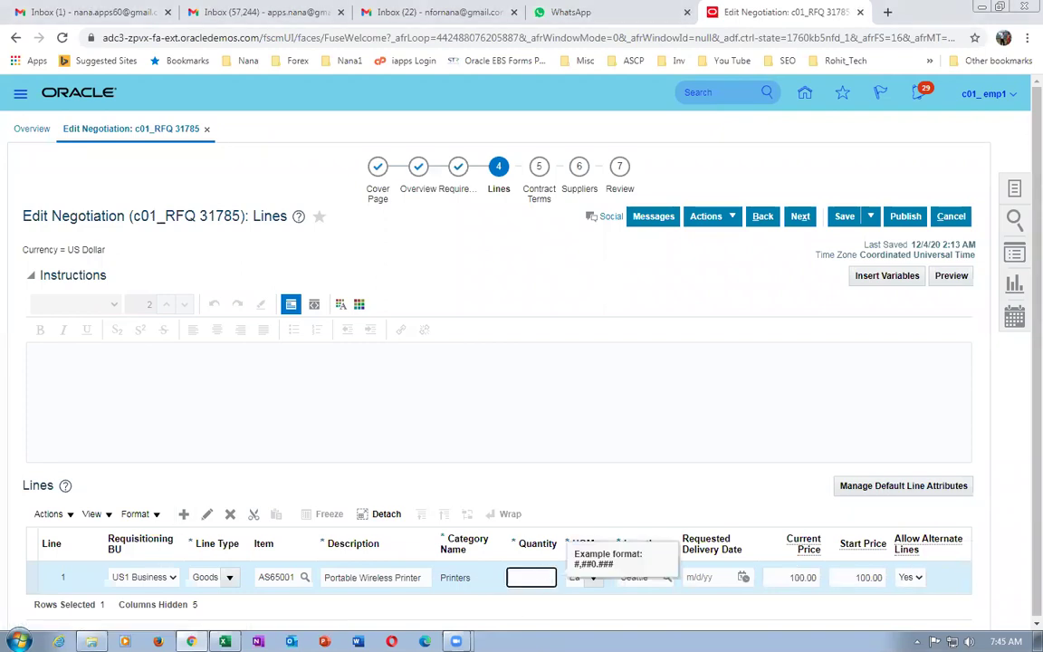
left_click(549, 425)
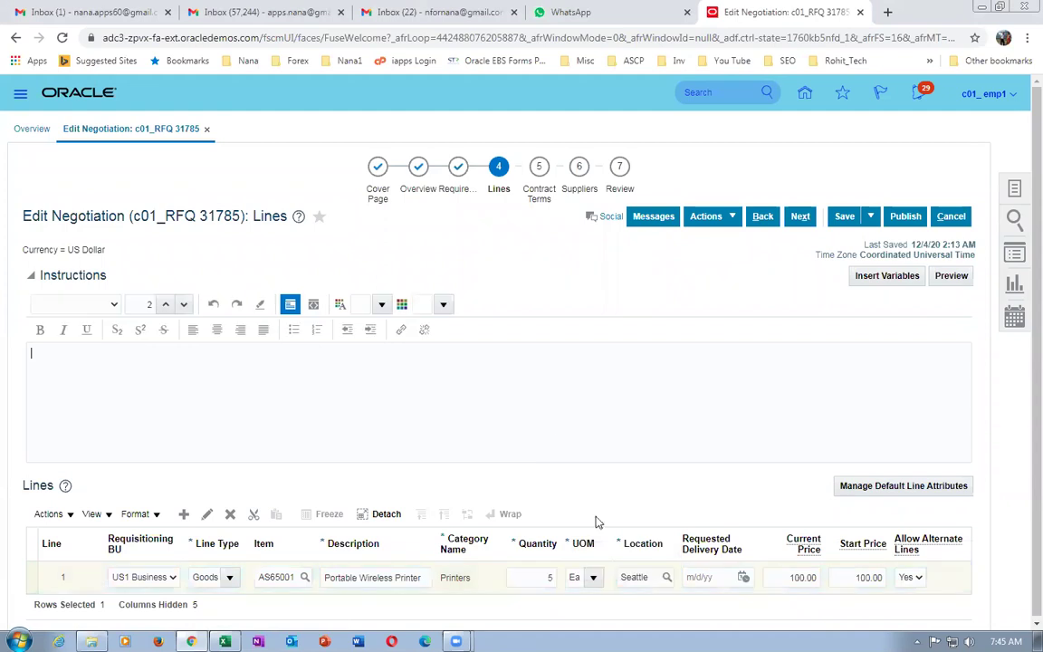
left_click(743, 578)
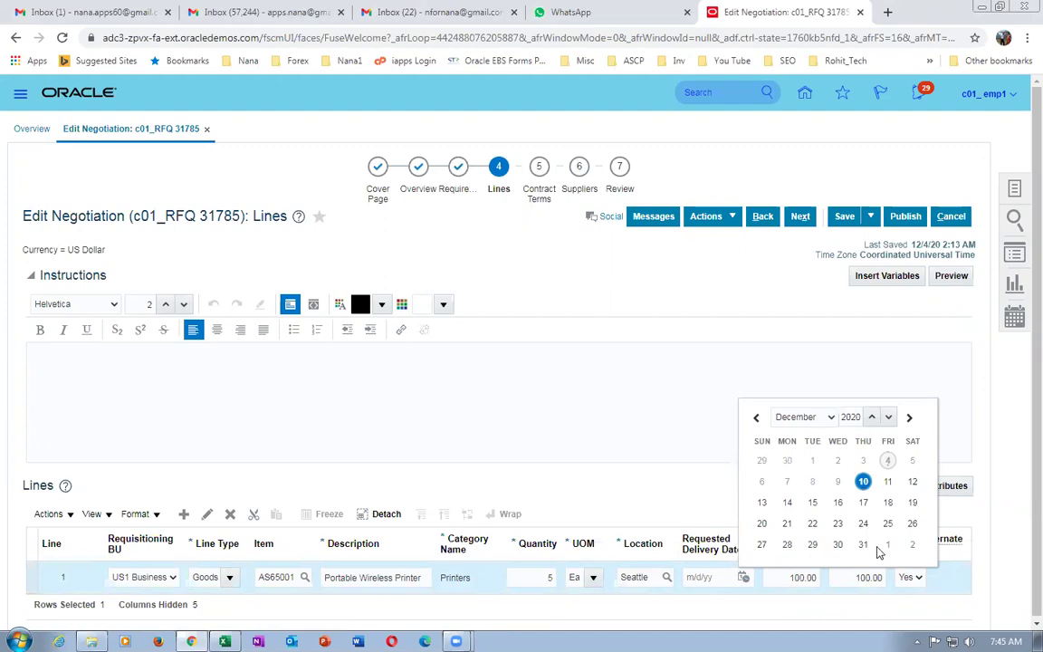
key("Return")
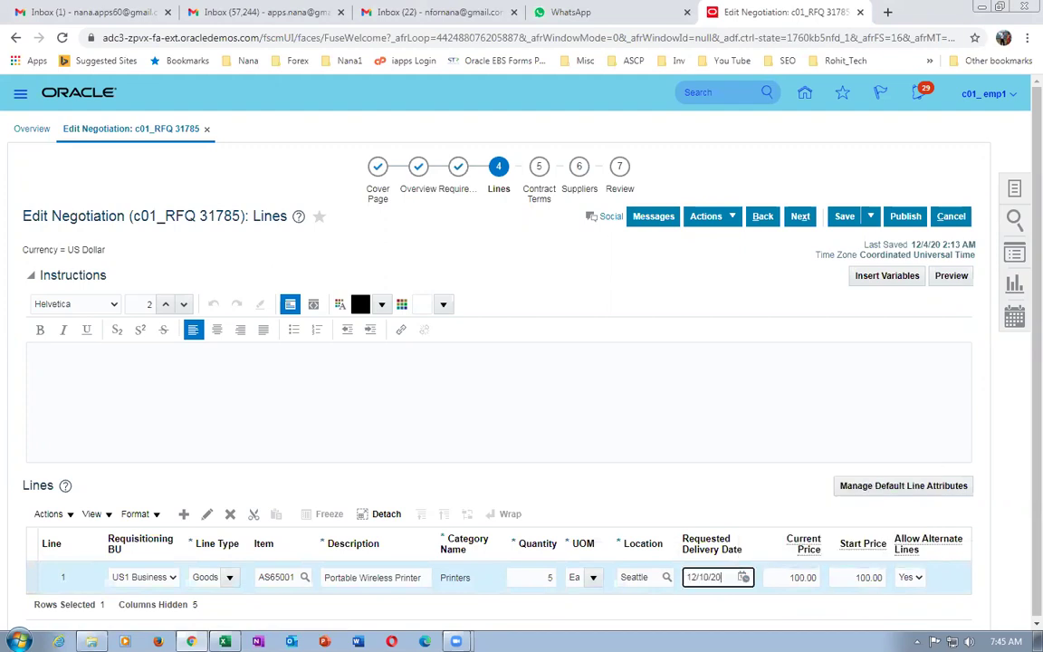
left_click(744, 578)
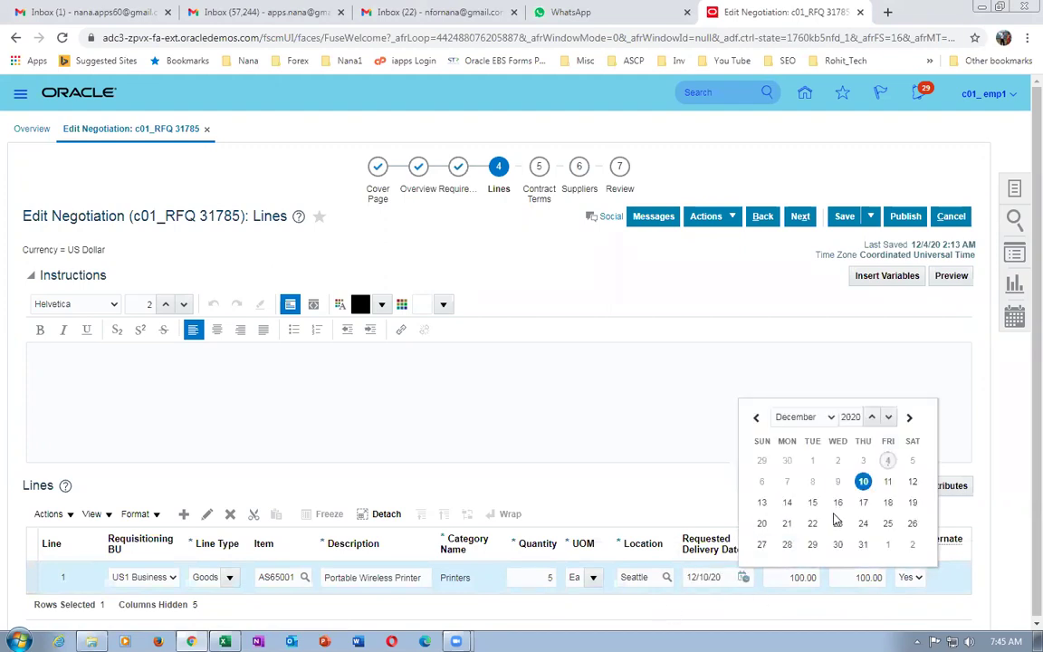
left_click(864, 503)
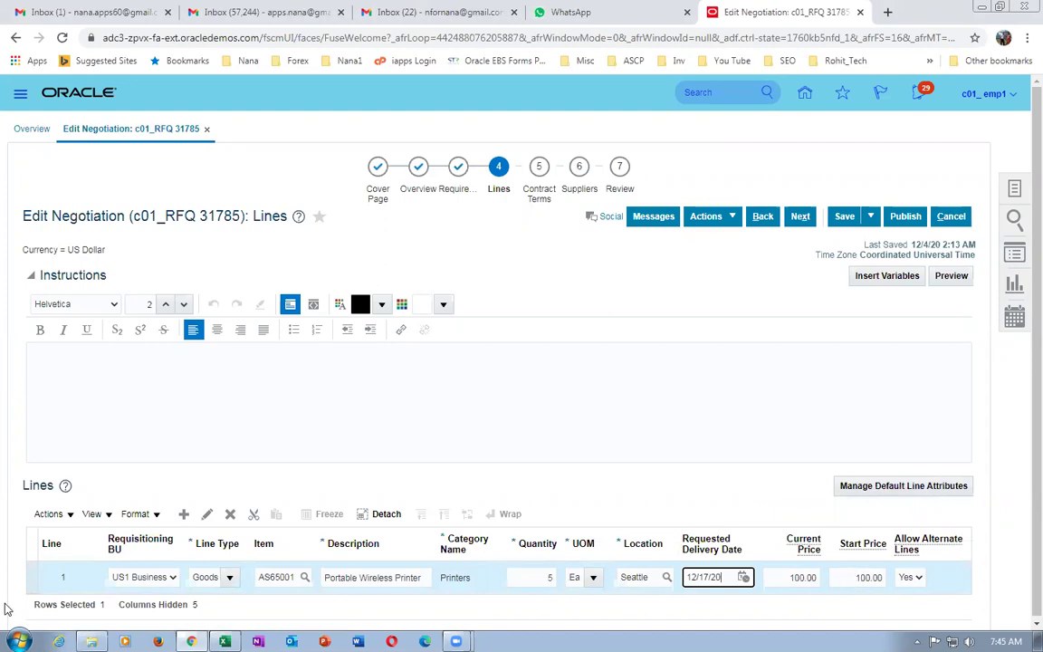
Edit line 1 with a 90.00 target price displayed to suppliers, and add a cost factor row.
left_click(206, 515)
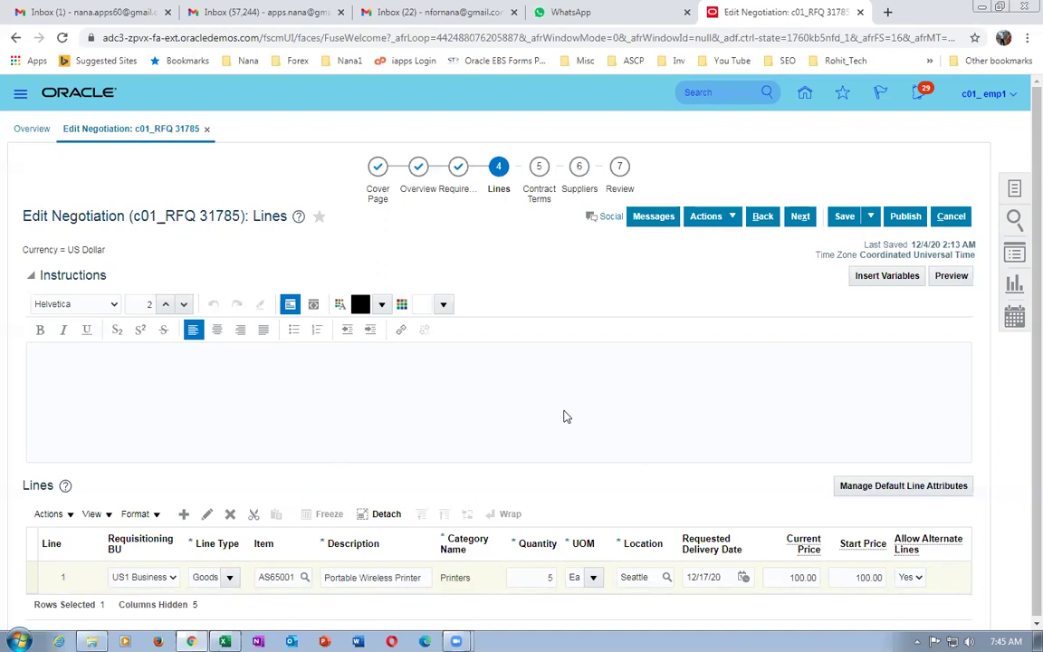
left_click(501, 337)
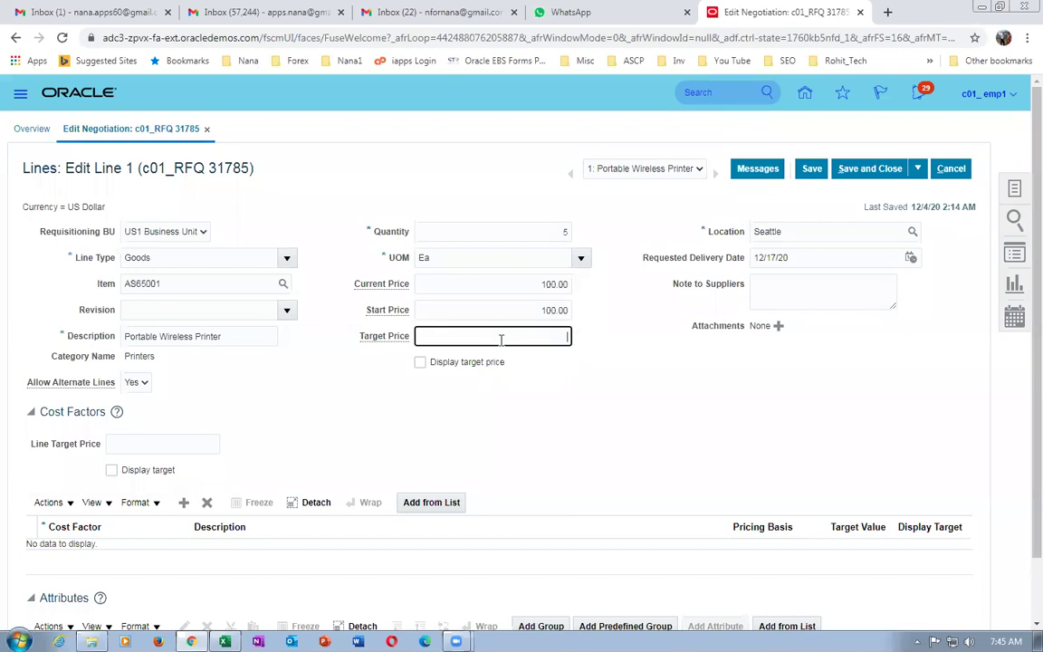
type("90")
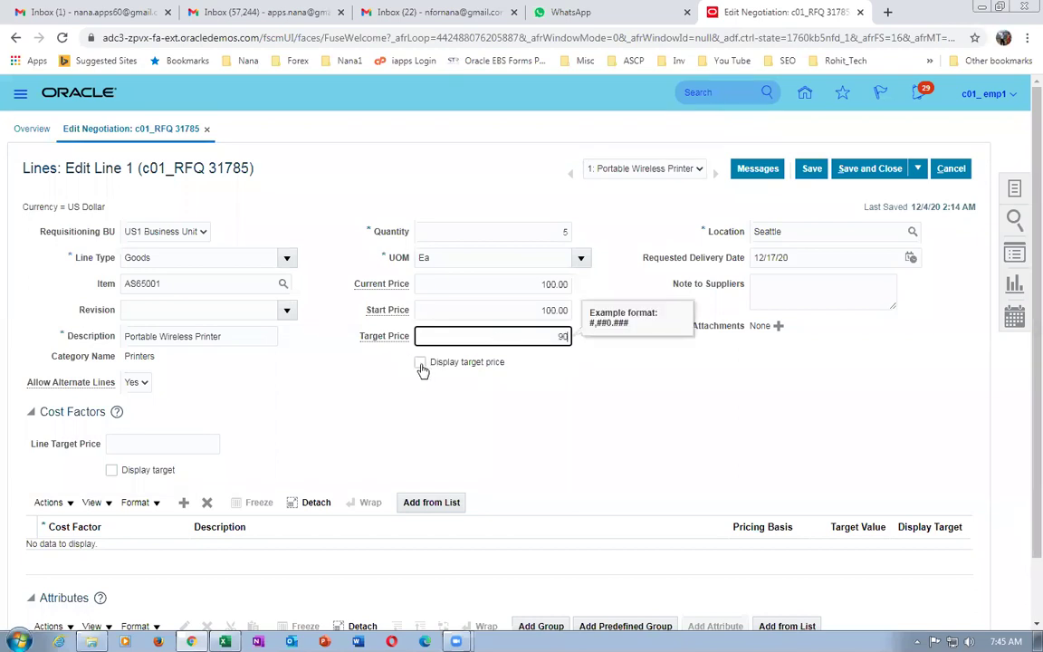
left_click(420, 363)
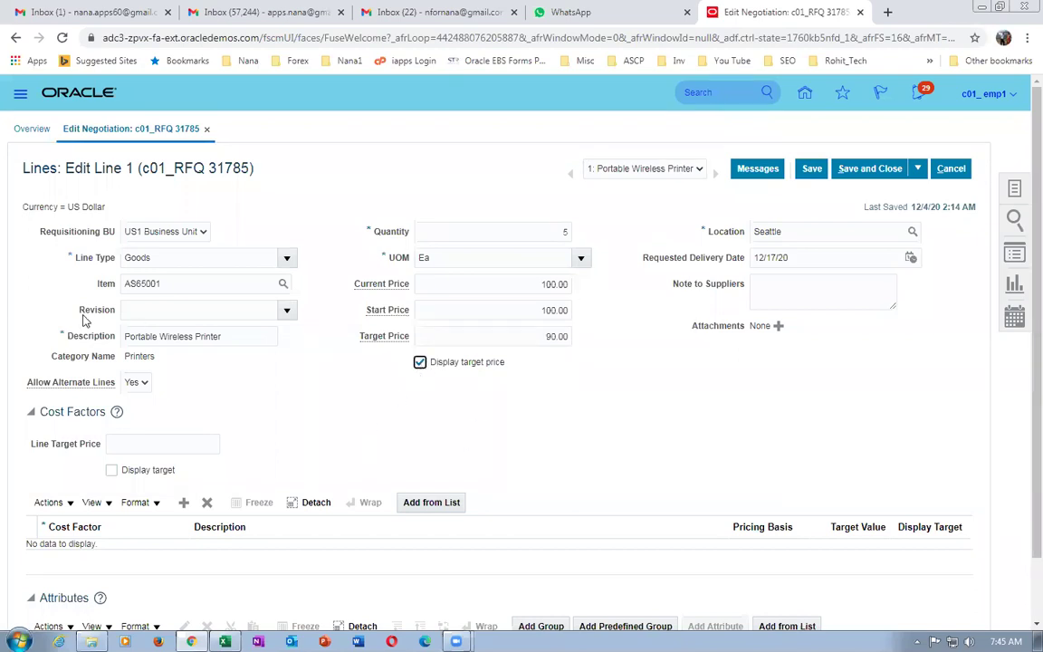
left_click(792, 300)
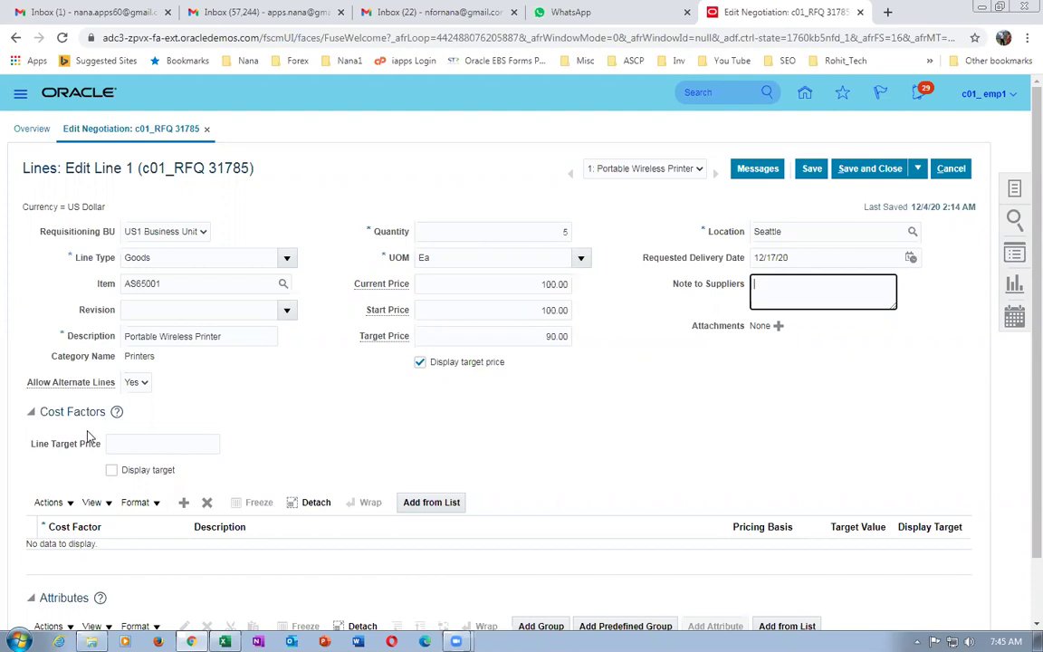
left_click(184, 501)
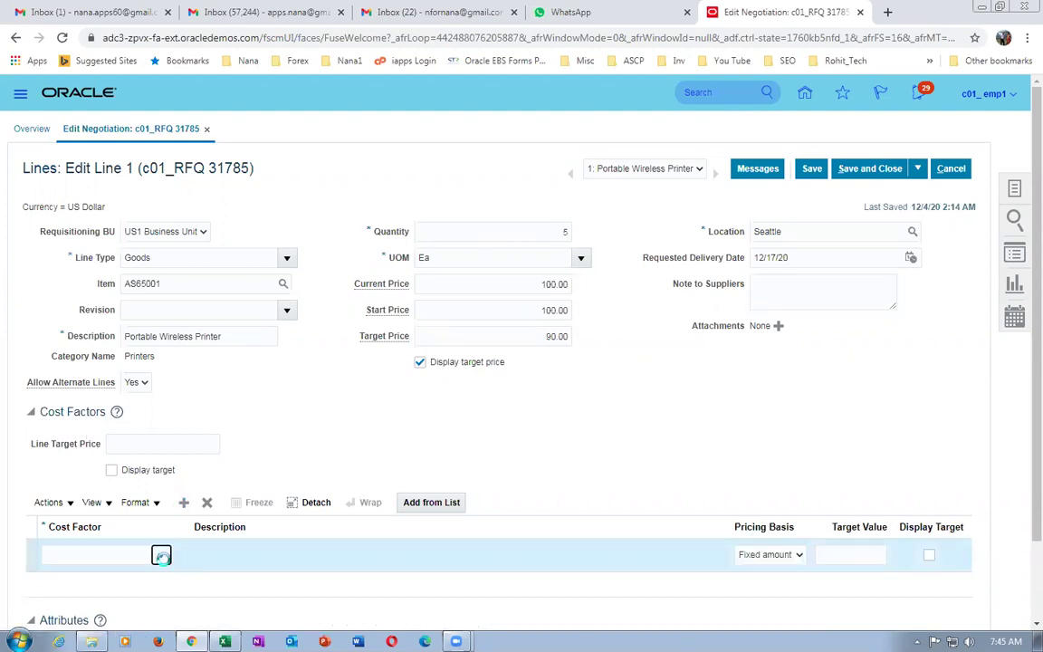
Choose c01_Transportation as the cost factor, with target value 12 shown to suppliers.
left_click(161, 555)
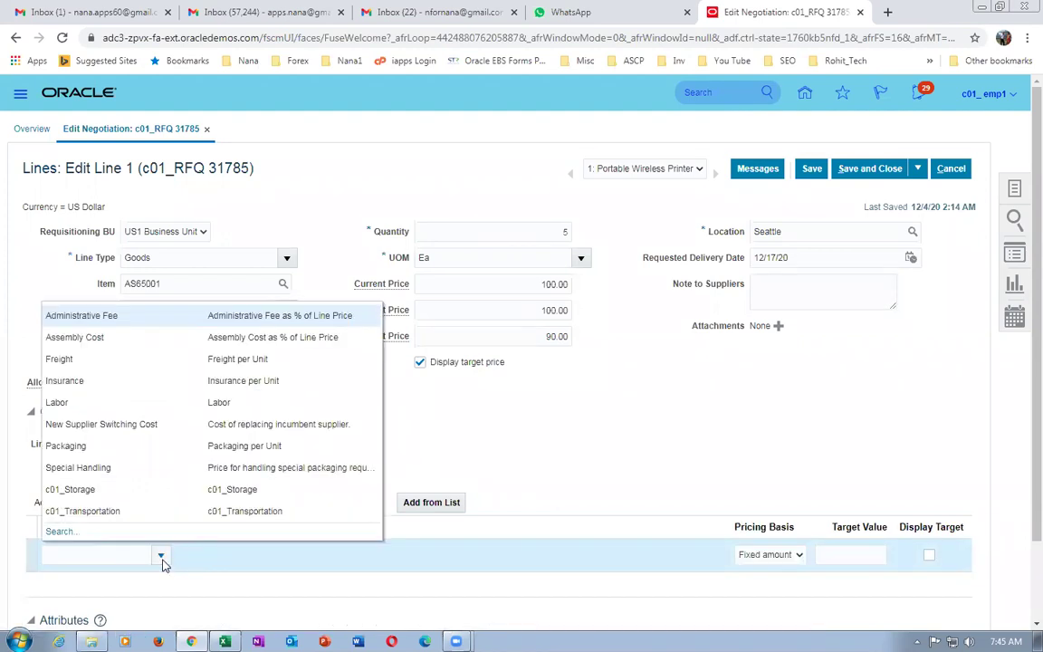
left_click(70, 512)
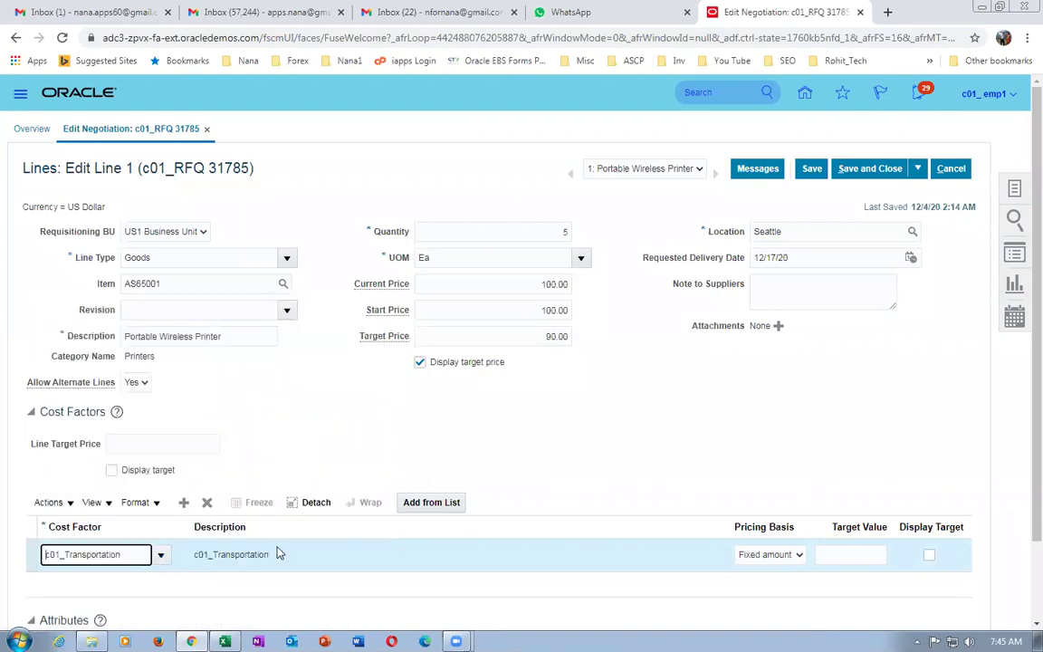
left_click(851, 561)
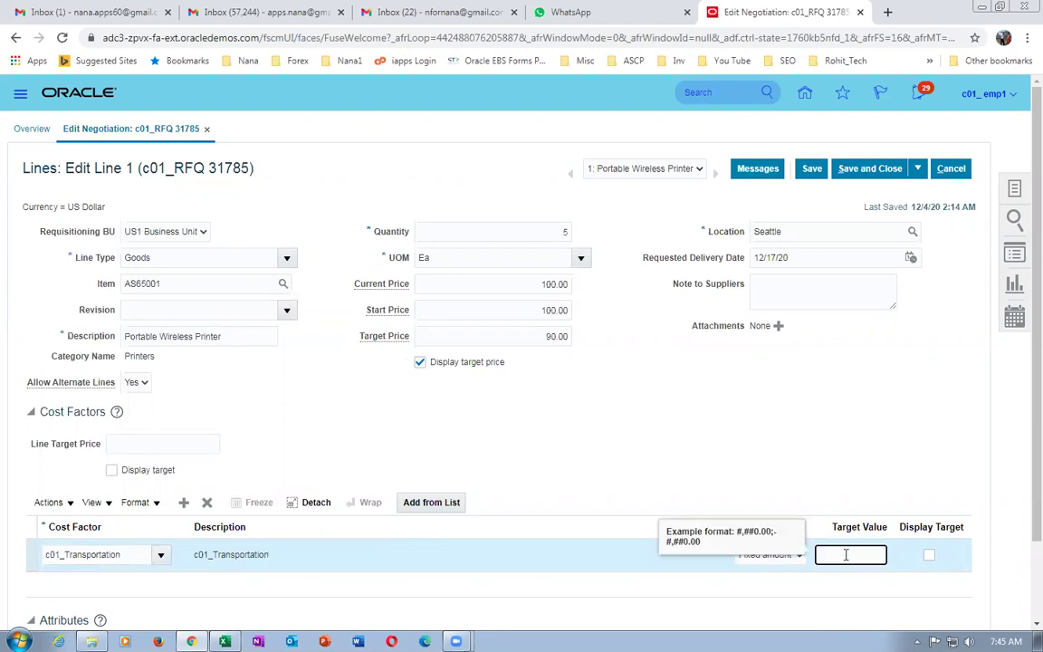
type("12")
left_click(929, 554)
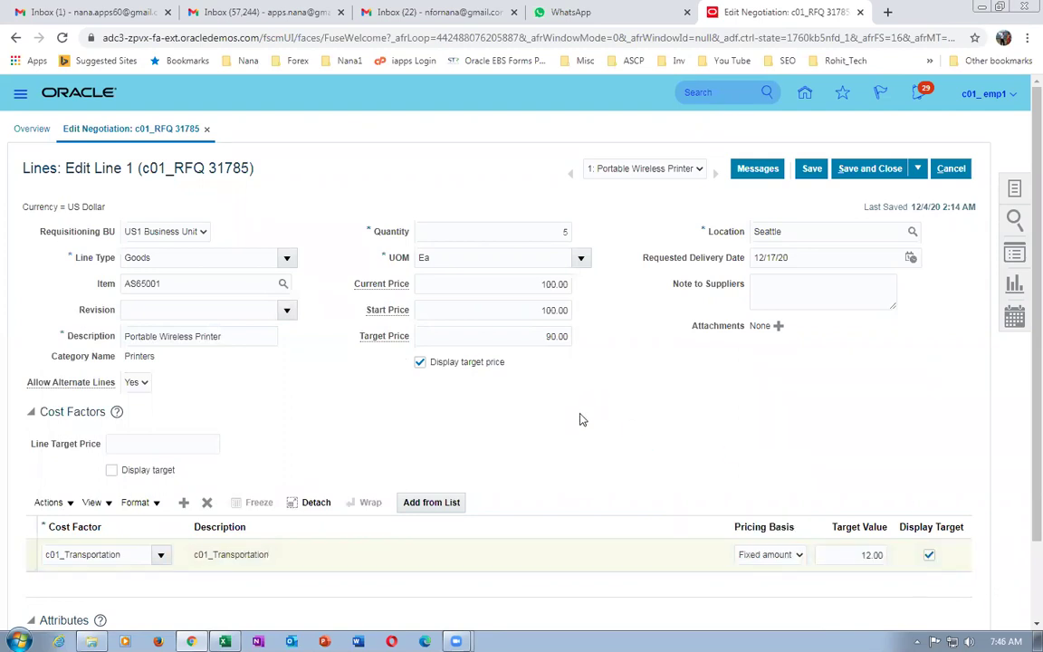
scroll(579, 419, "down", 2)
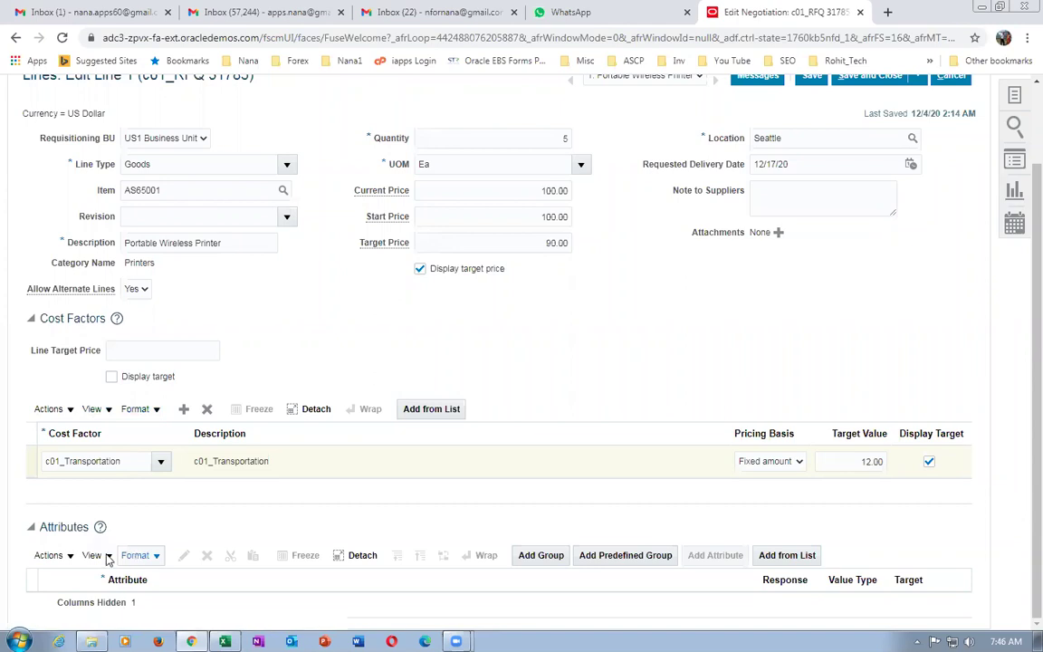
Add the c01_Res_Warrenty attribute list to line 1's attributes.
left_click(48, 555)
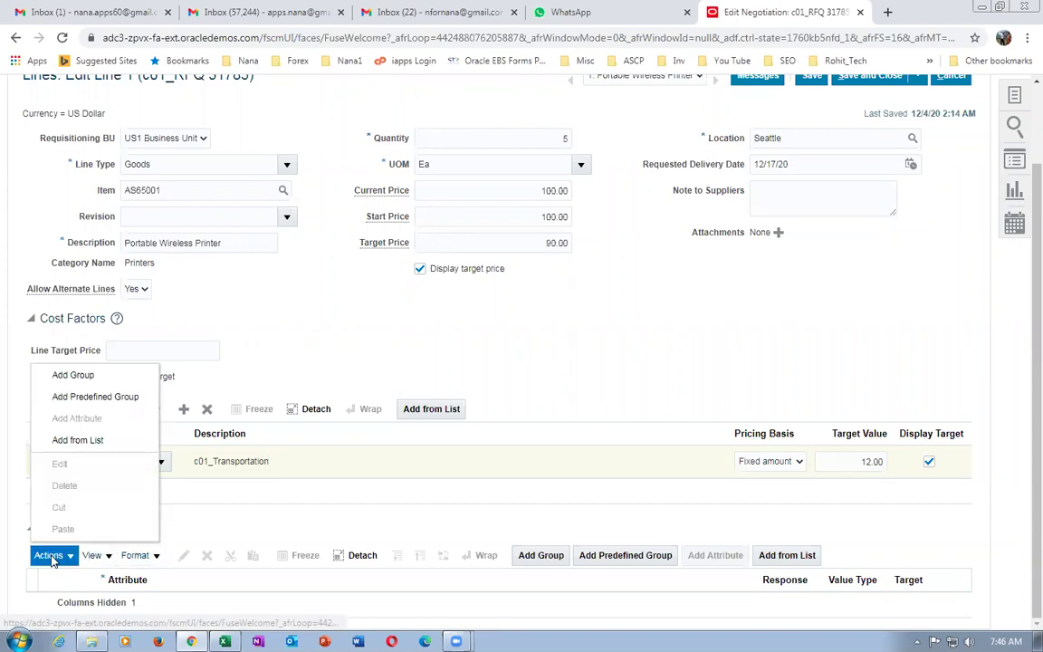
left_click(96, 440)
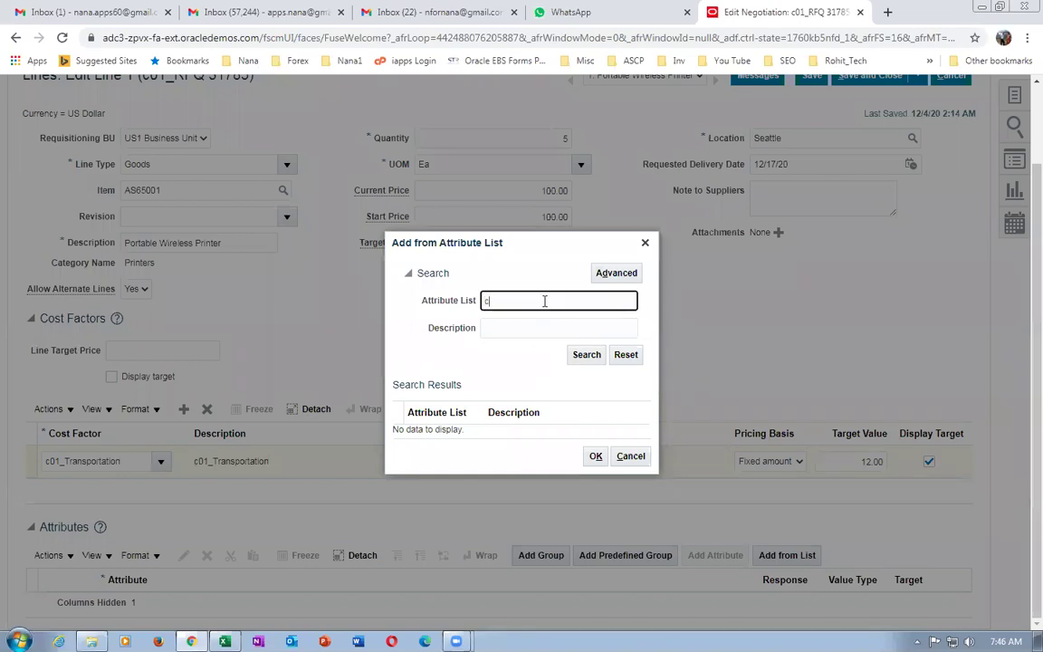
left_click(586, 359)
left_click(496, 431)
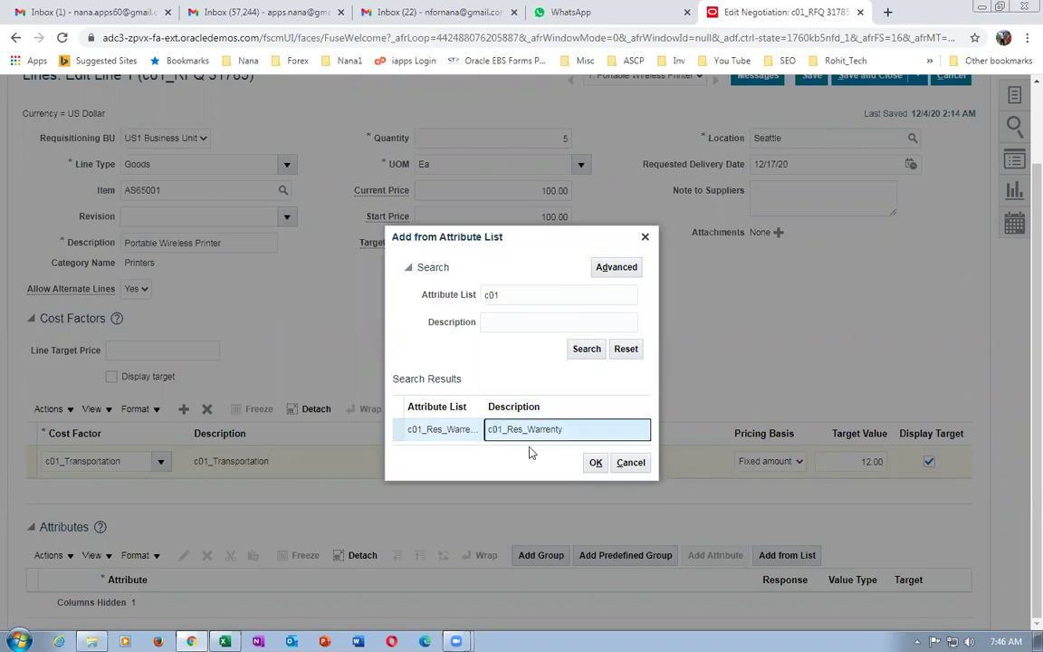
left_click(596, 461)
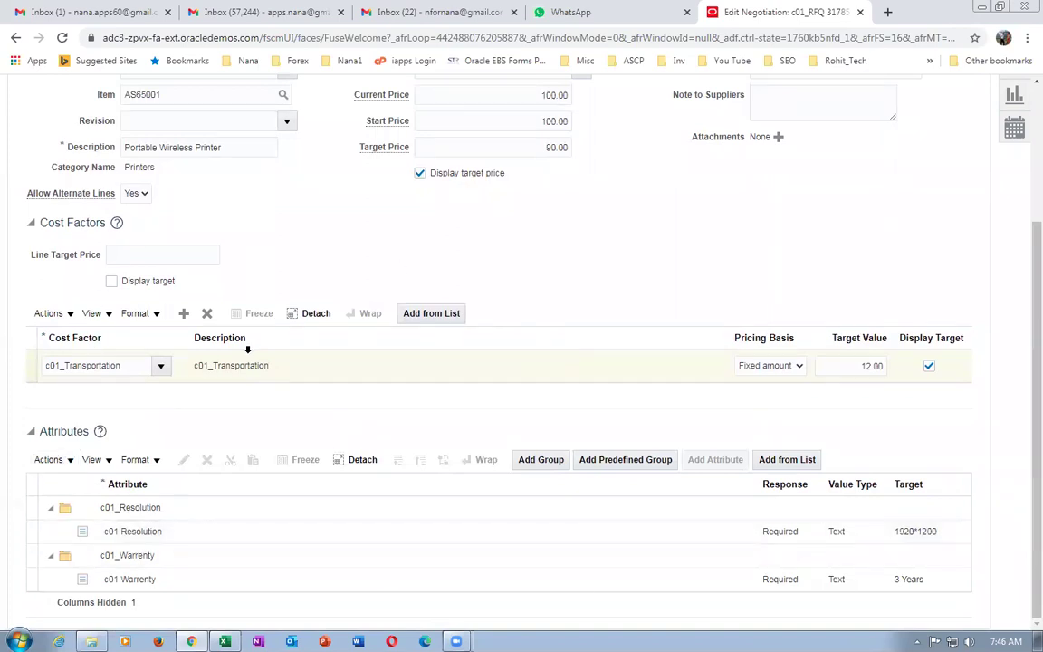
Save and close line 1, then save the negotiation.
scroll(614, 532, "up", 3)
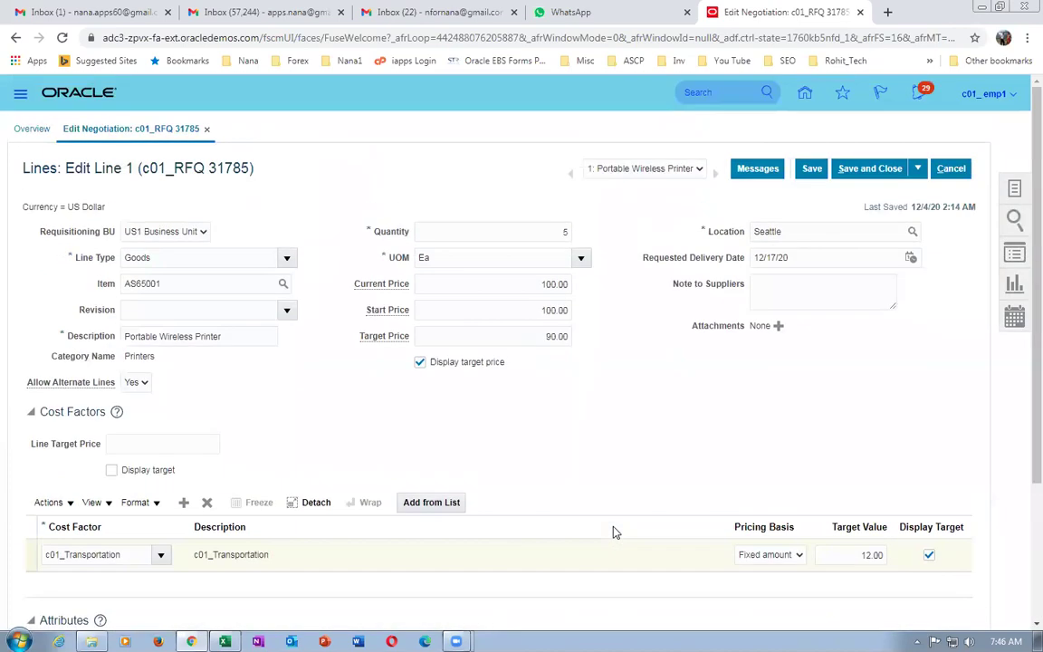
left_click(854, 172)
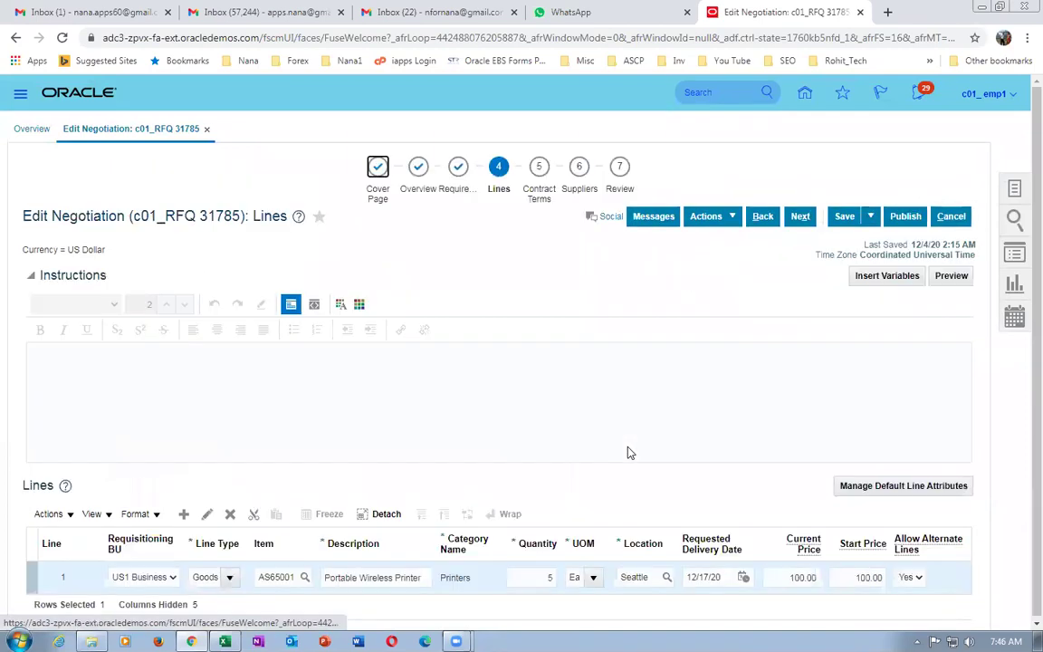
left_click(842, 218)
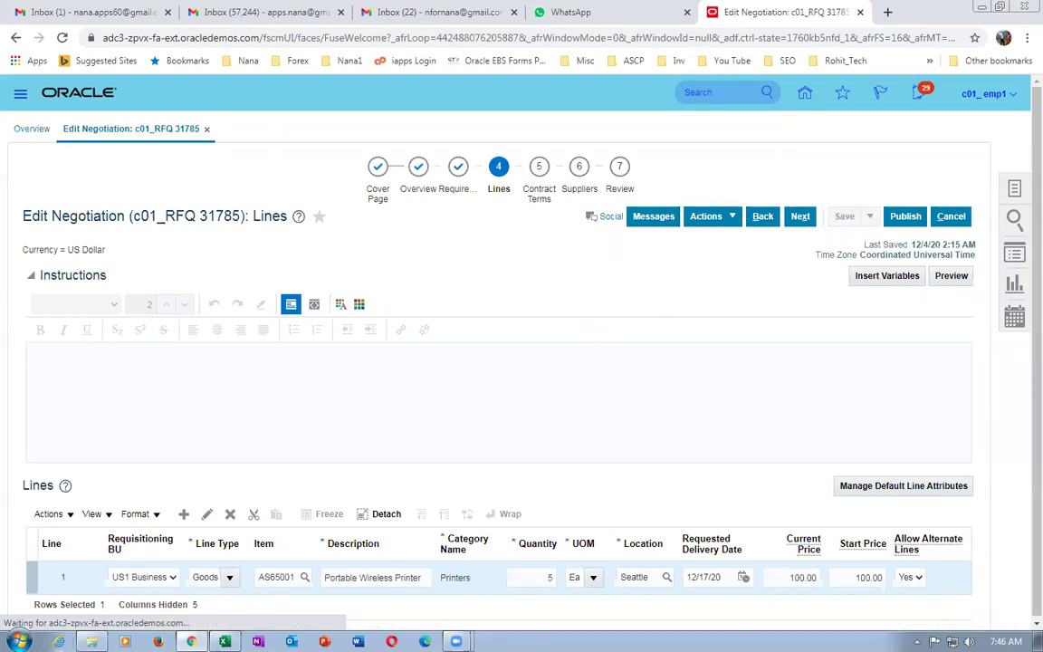
key("super")
Open Notepad, note '2 stage RFQ 31785', and minimize it.
type("np")
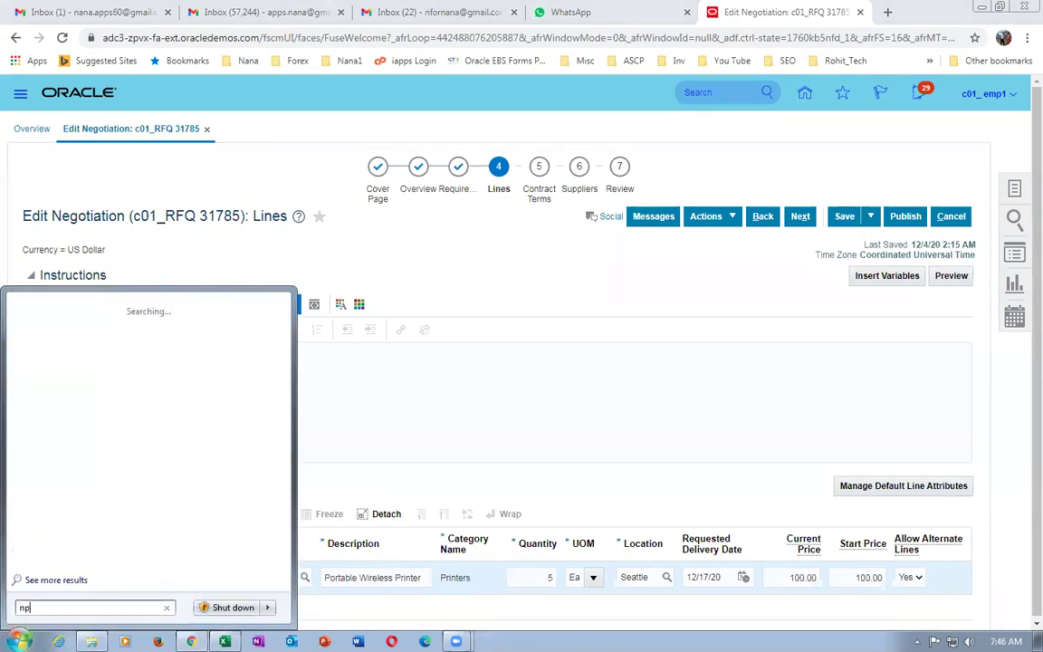
key("BackSpace")
type("ot")
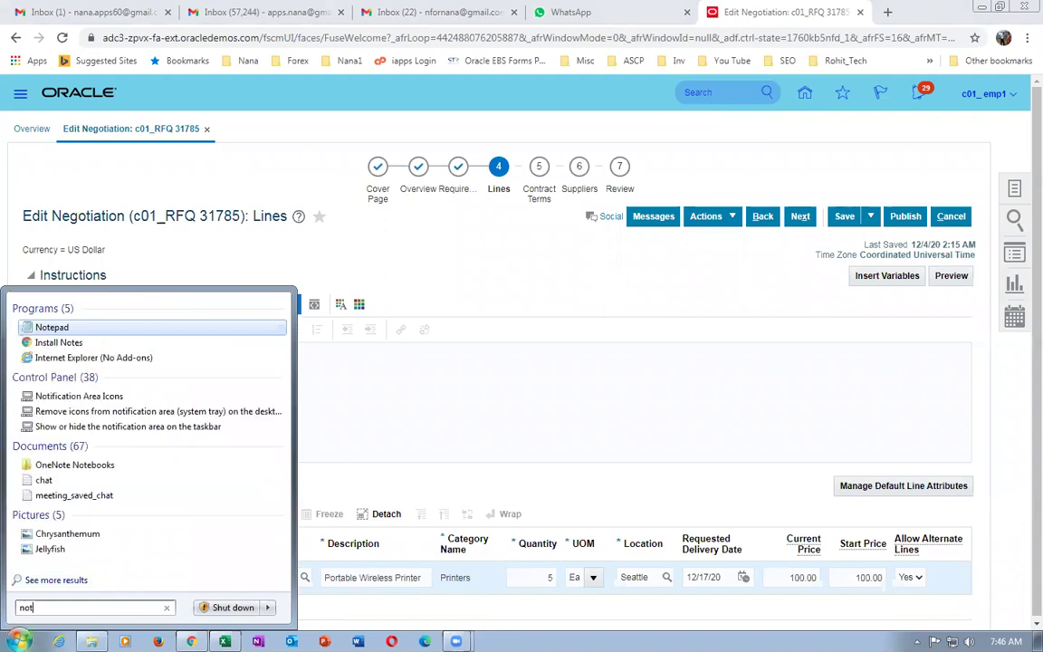
type("epad")
key("Return")
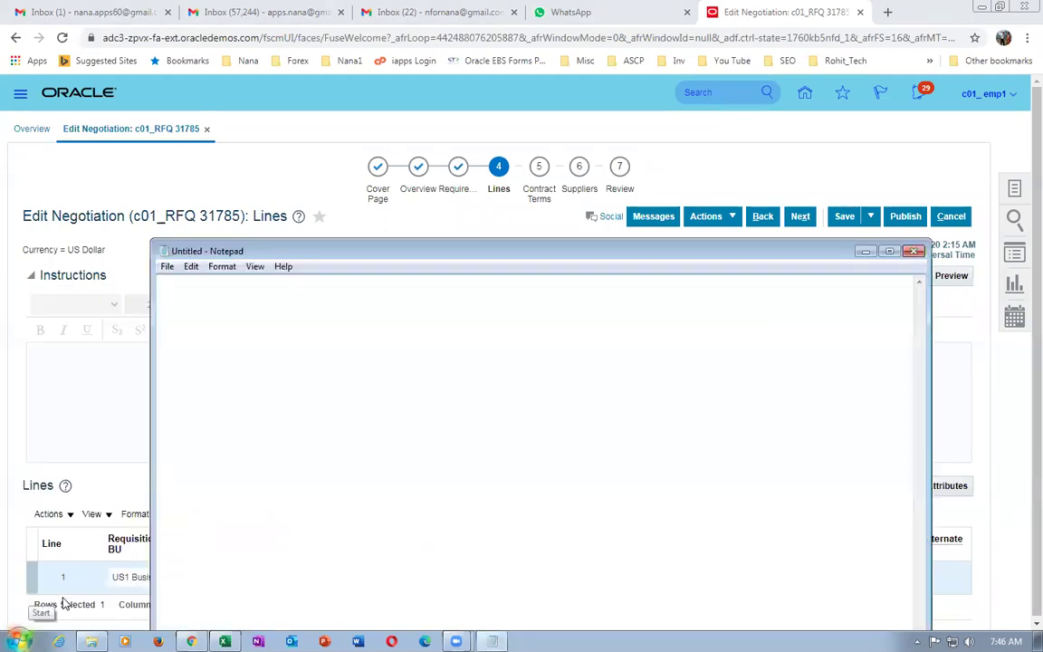
type("2 satge RFQ  31785")
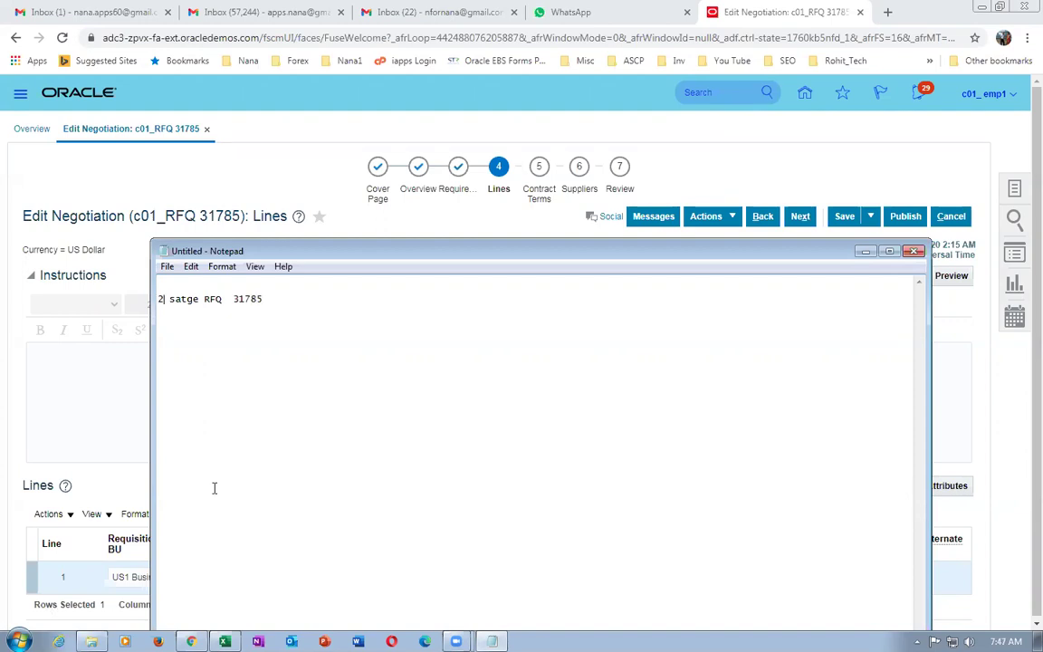
key("Delete")
key("Delete")
key("Delete")
left_click(862, 250)
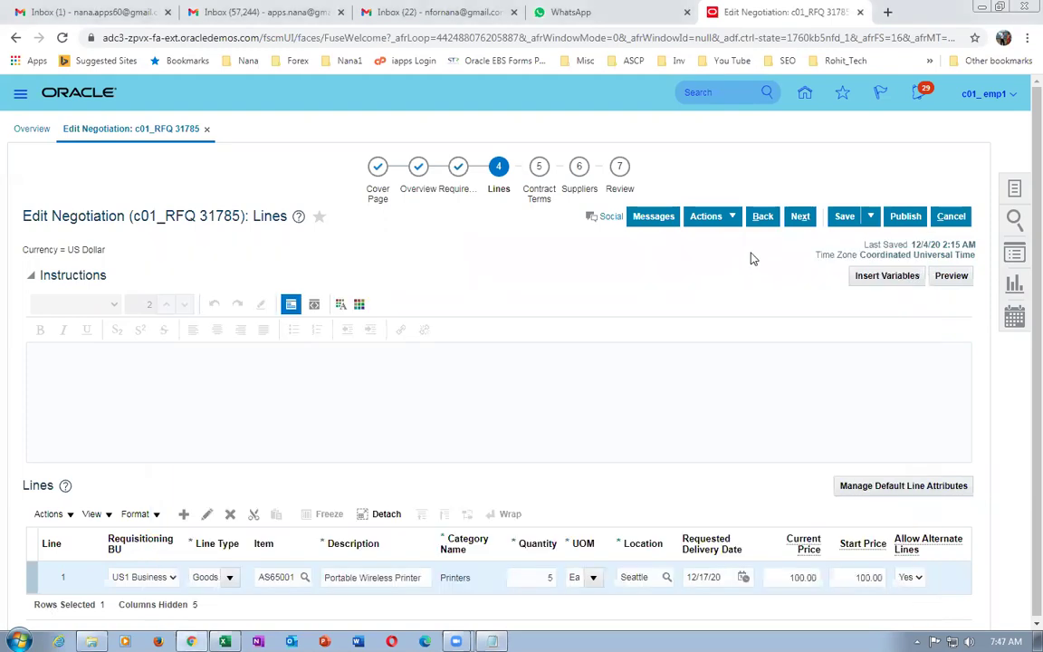
On the Suppliers step, invite supplier c01_sup_1 with Site 1.
left_click(843, 215)
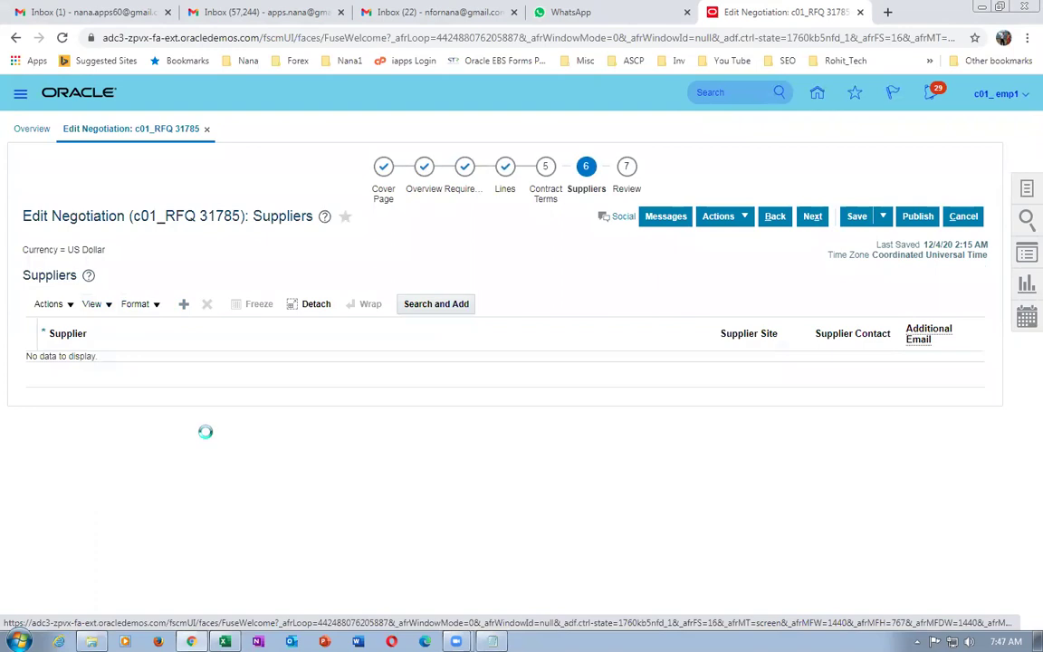
left_click(63, 366)
type("c01")
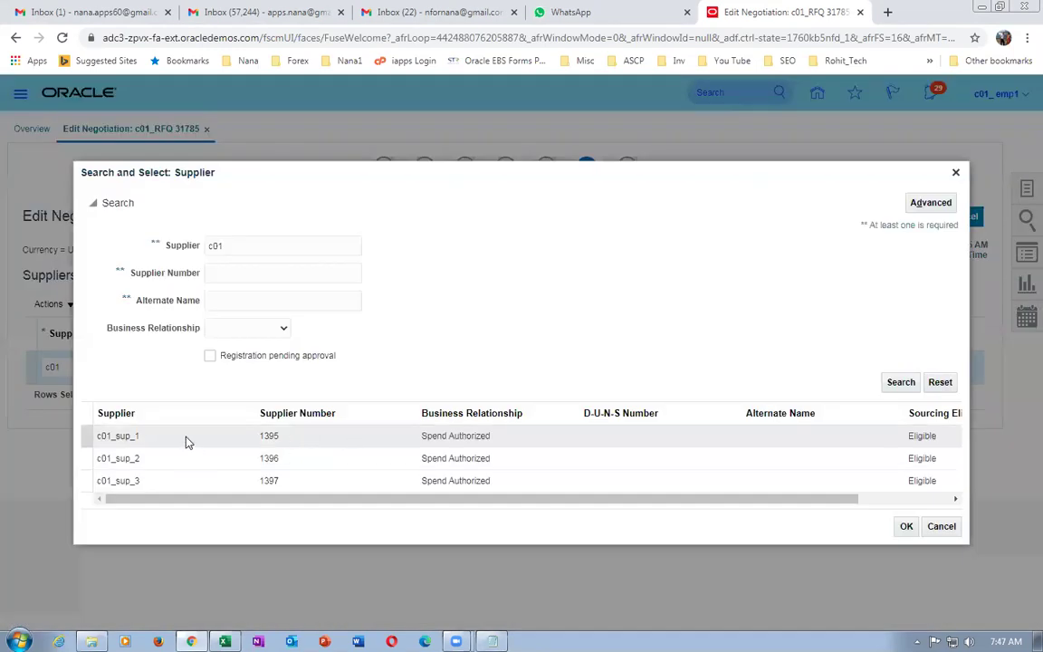
left_click(186, 438)
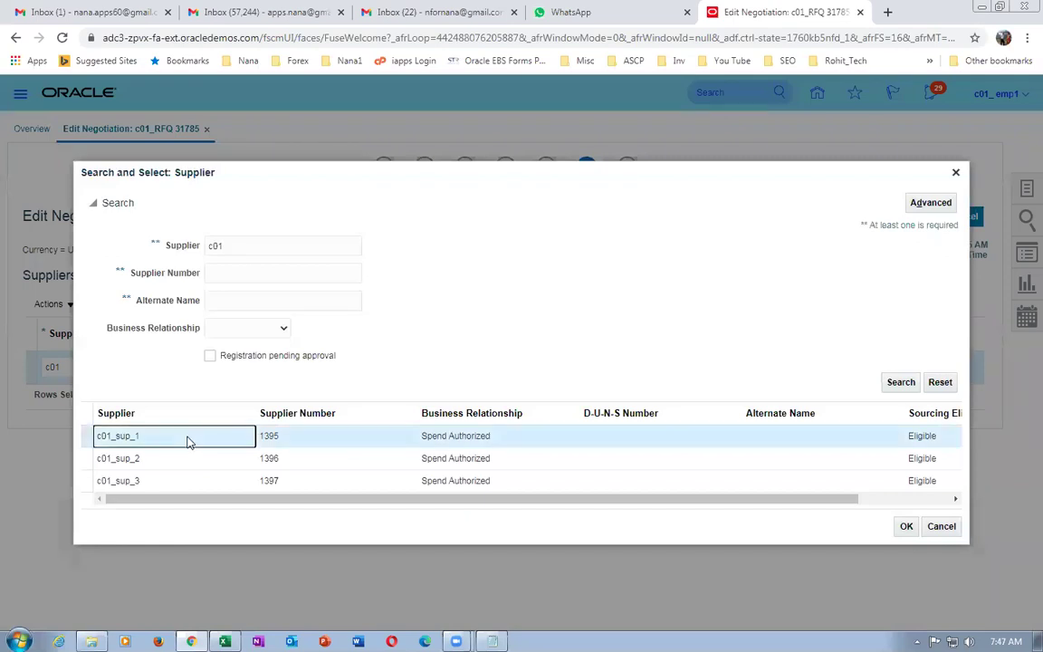
left_click(905, 526)
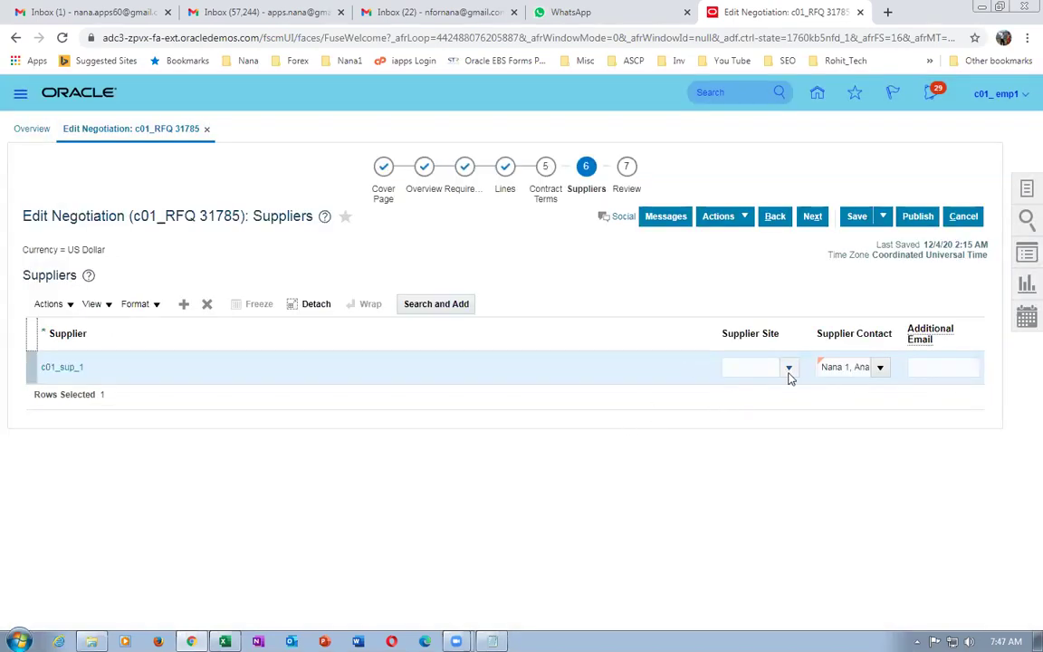
left_click(788, 369)
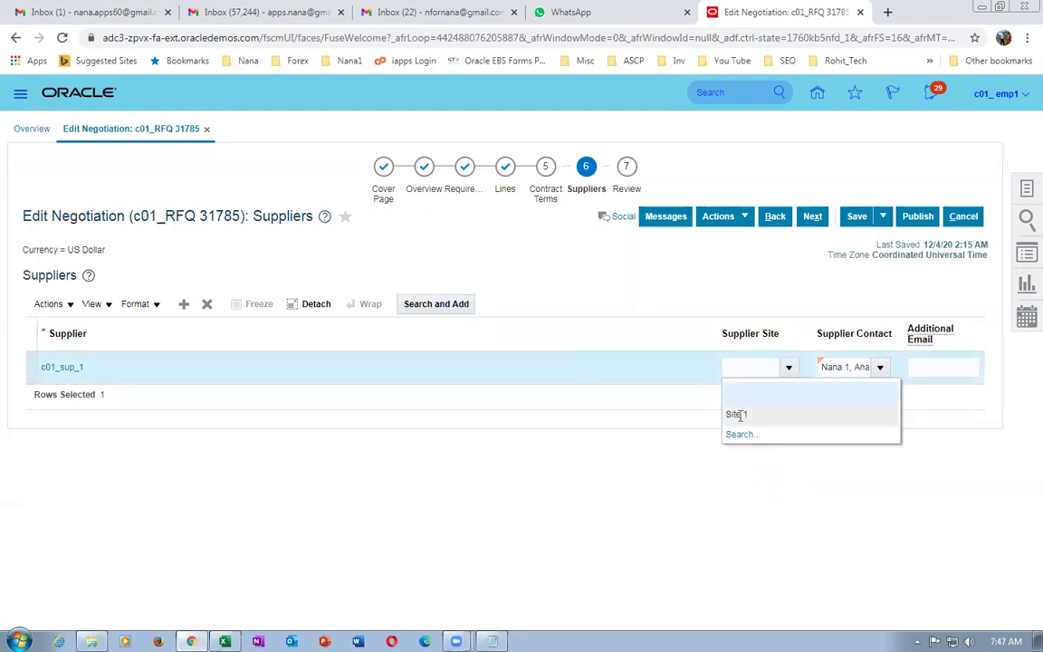
left_click(738, 414)
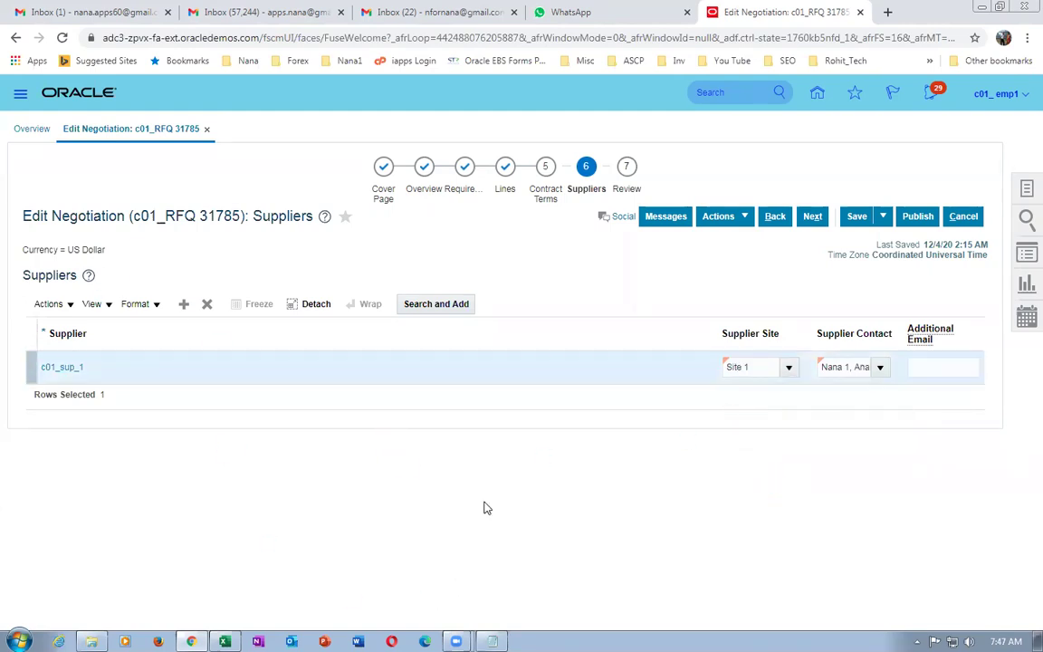
Add supplier c01_sup_2 with Site 2 and save the negotiation.
left_click(184, 304)
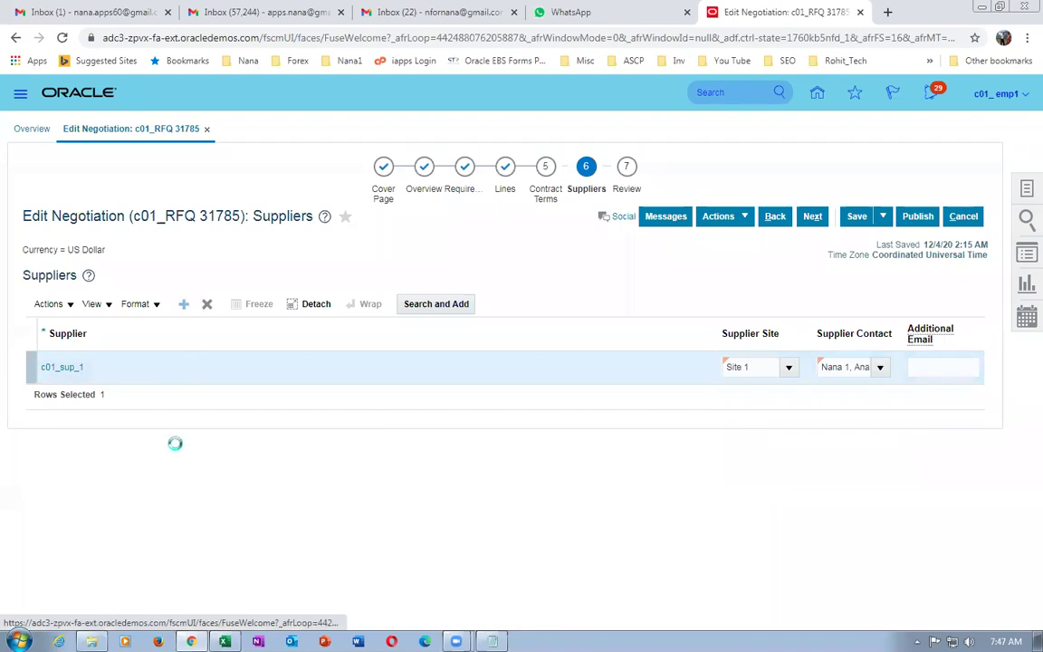
left_click(115, 369)
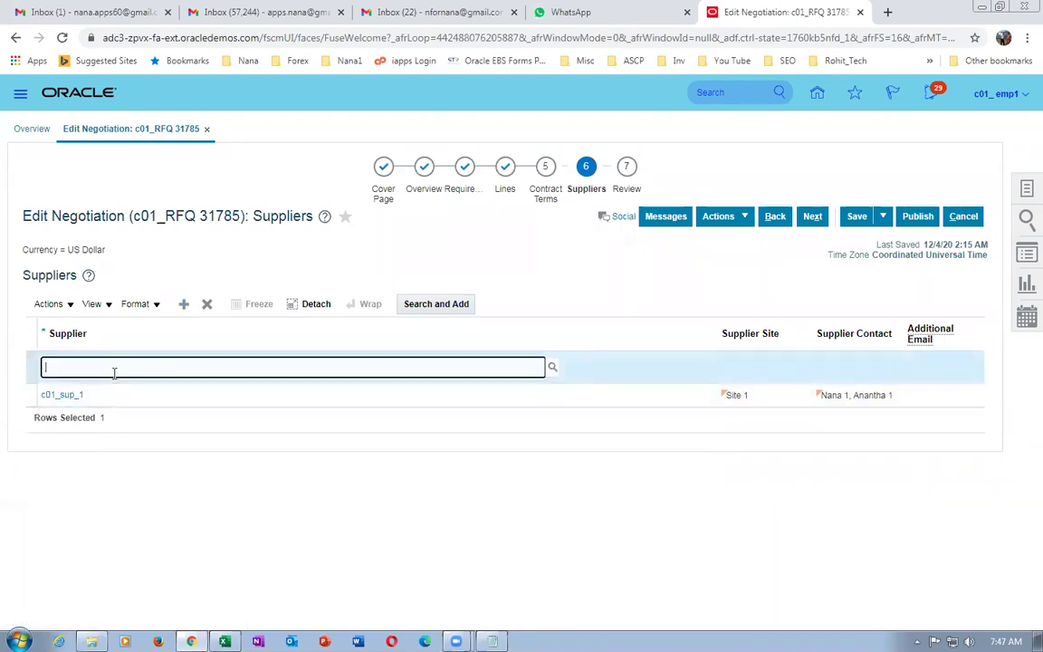
type("c01")
key("Tab")
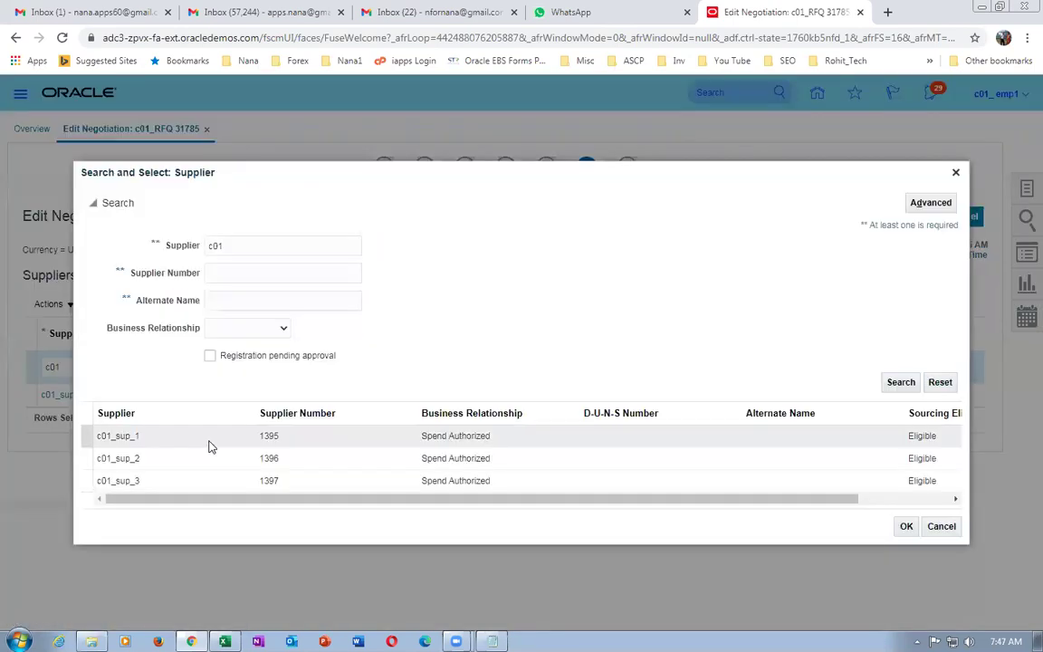
left_click(210, 458)
left_click(905, 526)
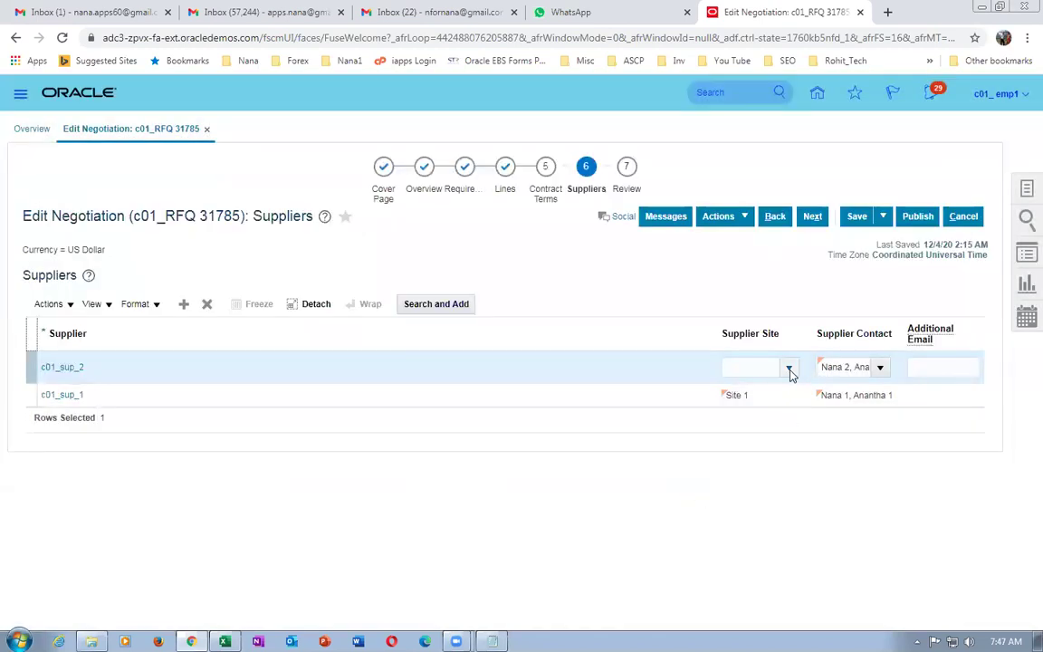
left_click(791, 373)
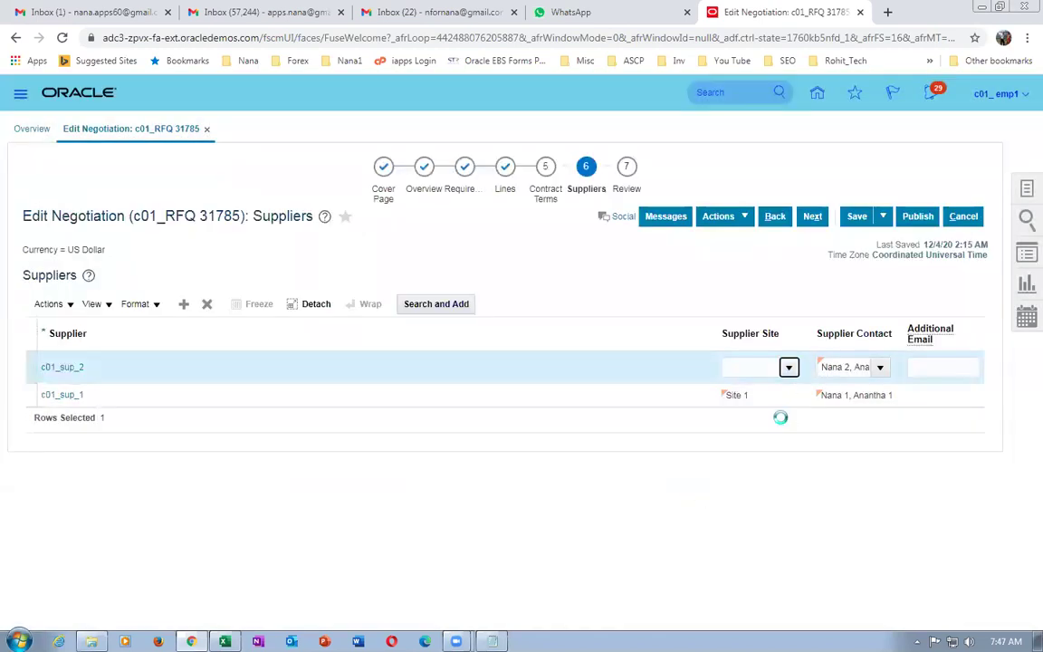
left_click(775, 420)
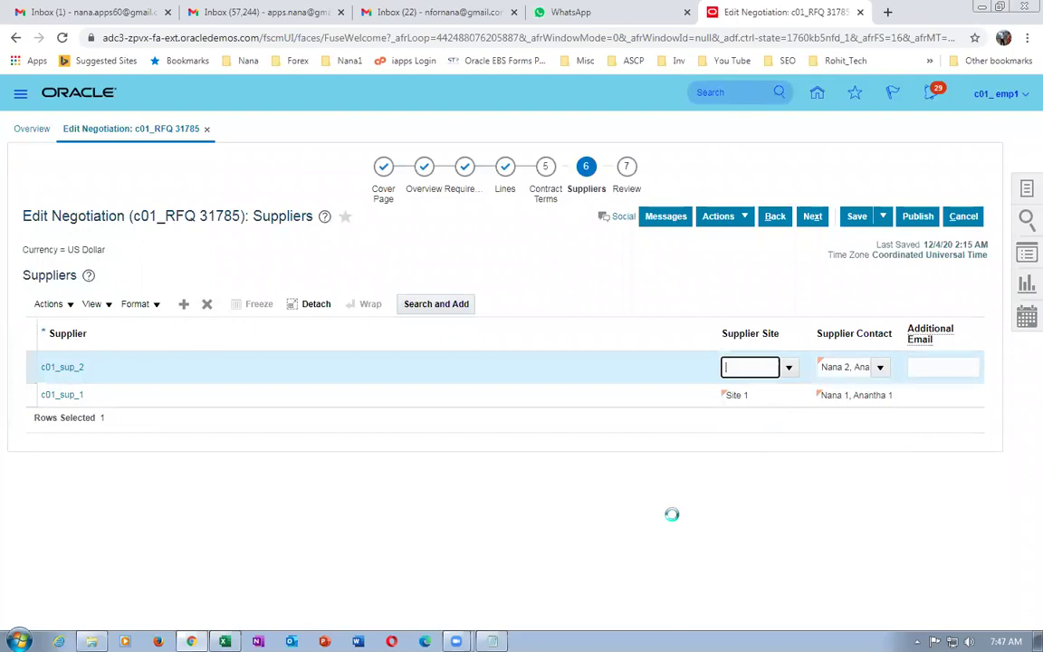
left_click(594, 311)
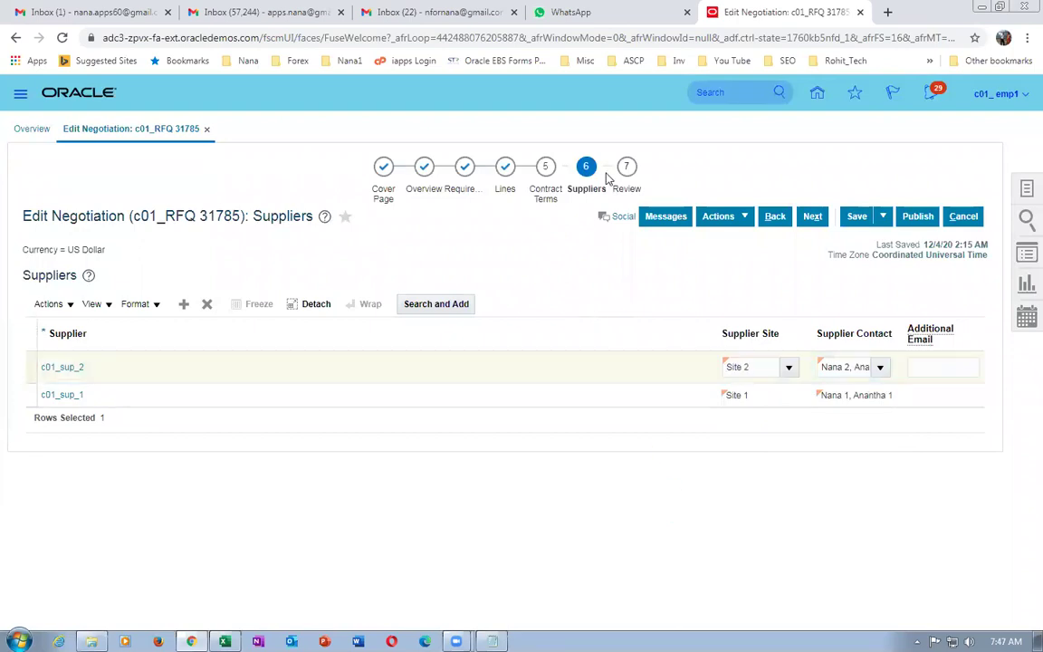
left_click(855, 215)
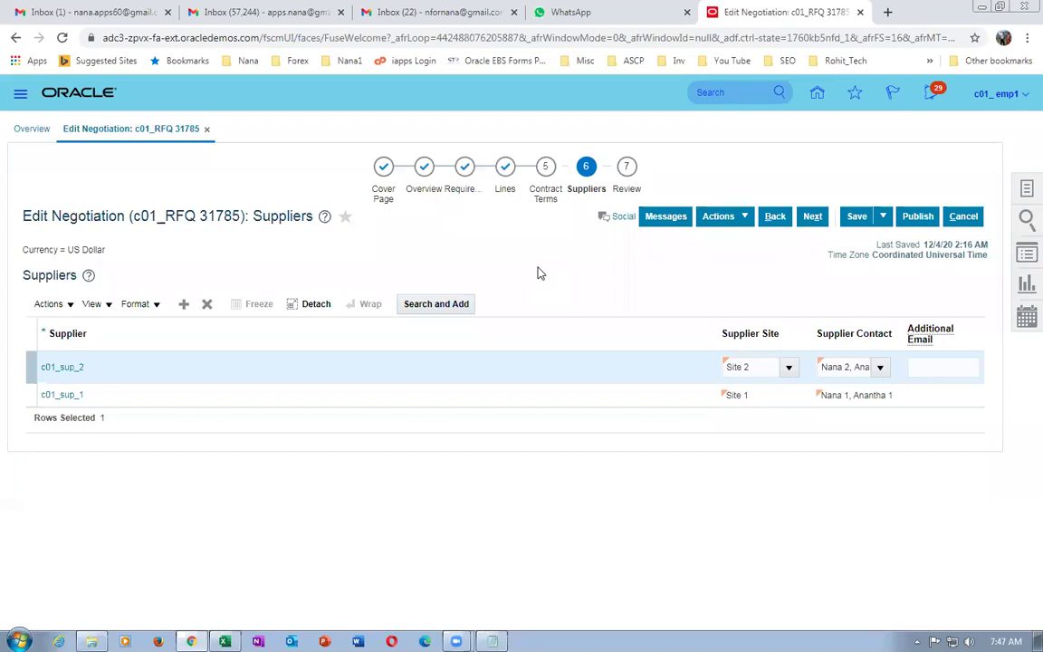
Publish c01_RFQ 31785 and acknowledge the submitted-for-approval confirmation.
left_click(917, 219)
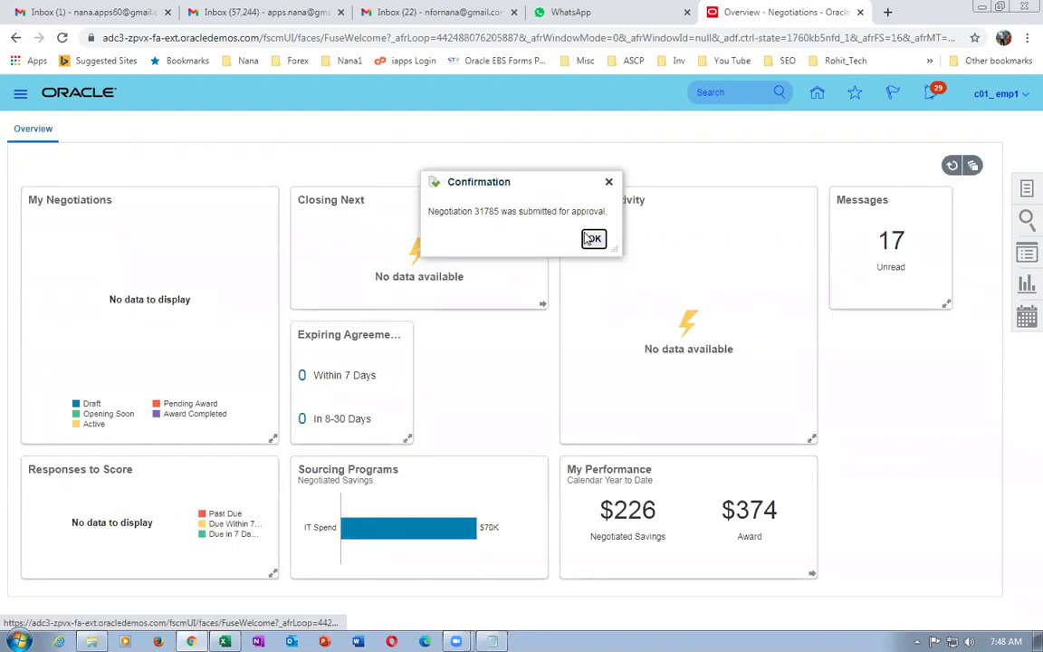
left_click(594, 239)
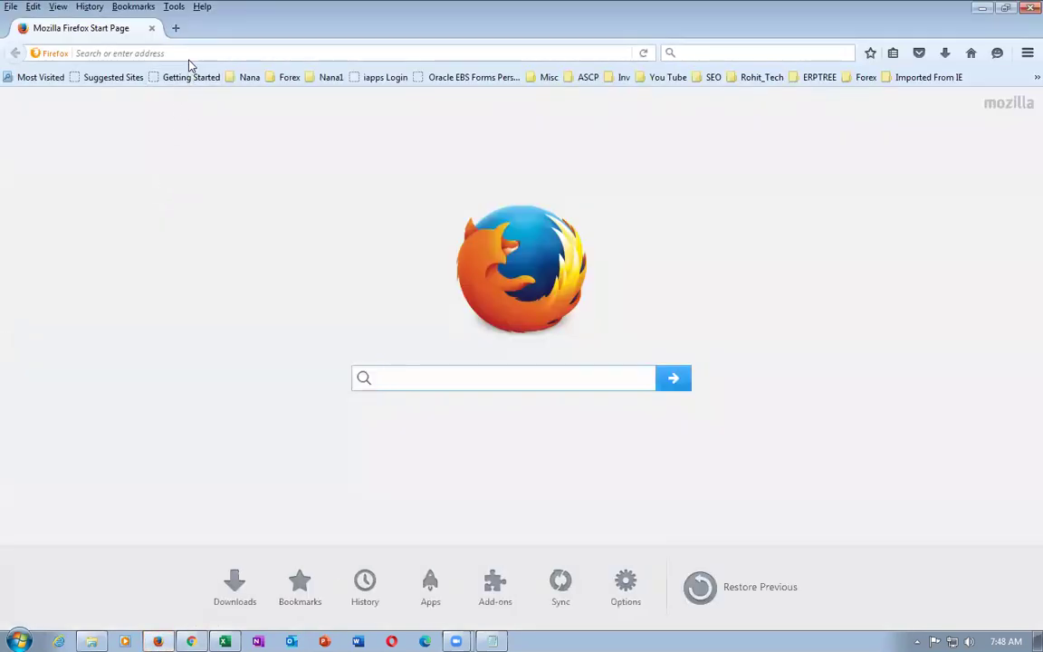
Load the oracledemos Oracle Applications Cloud site from Firefox's address bar history.
left_click(188, 53)
type("zpv")
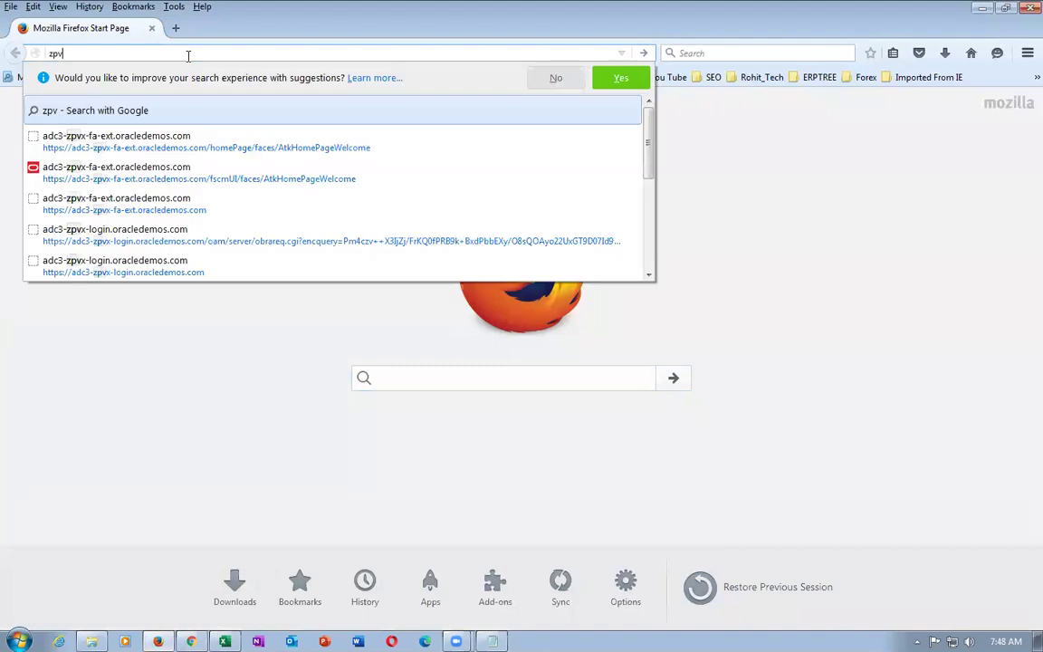
type("x")
key("Down")
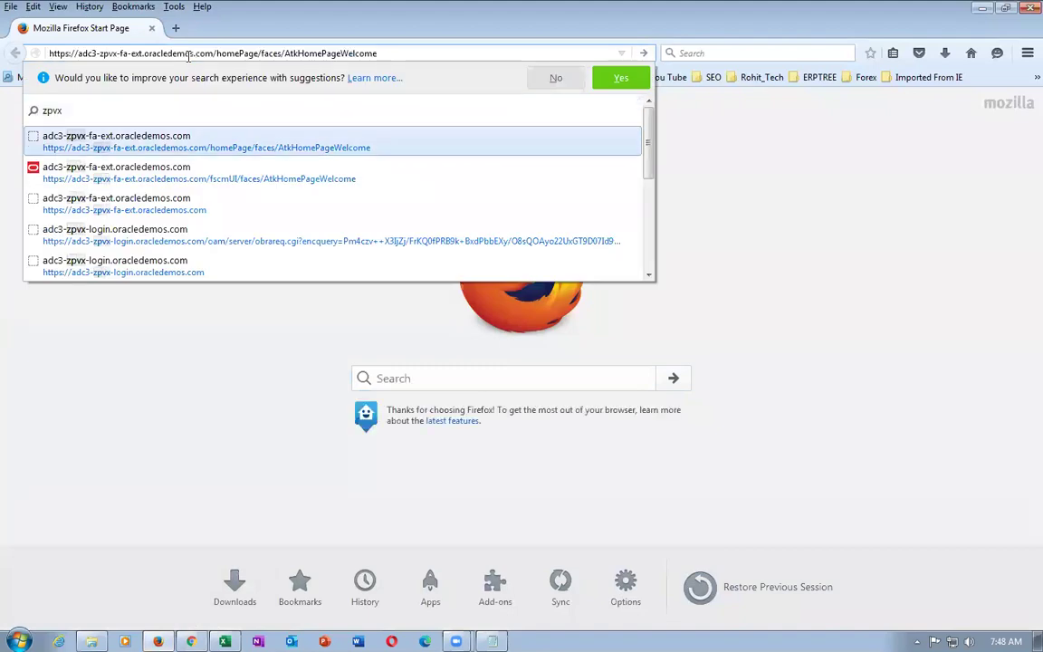
key("Return")
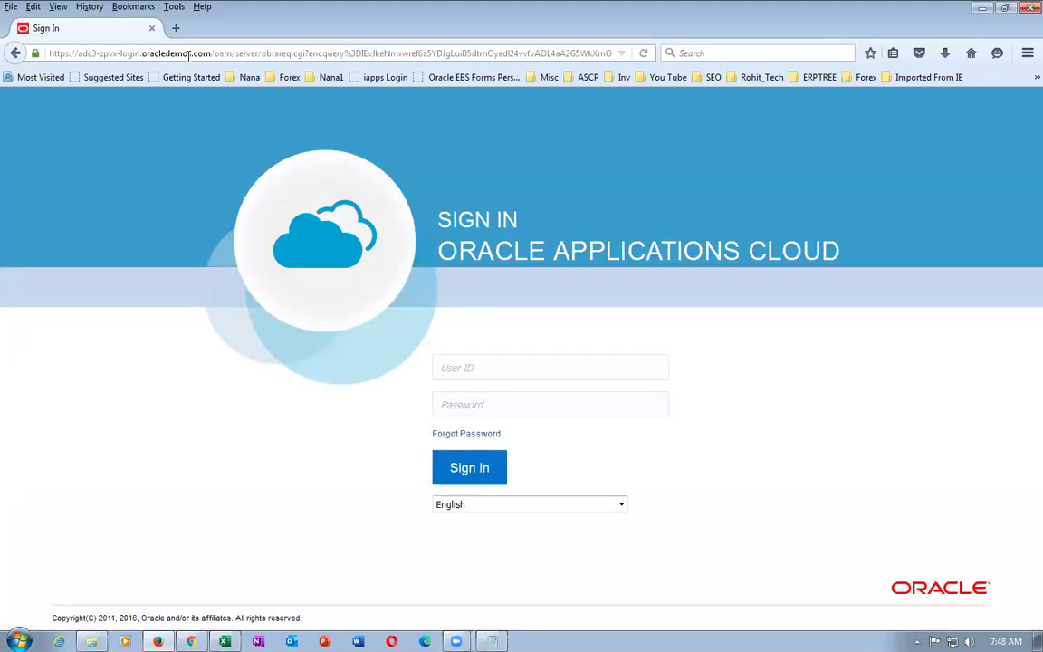
Sign in with the system administrator's user ID and account password.
left_click(503, 375)
type("casey")
key("Down")
key("Return")
key("Tab")
key("Return")
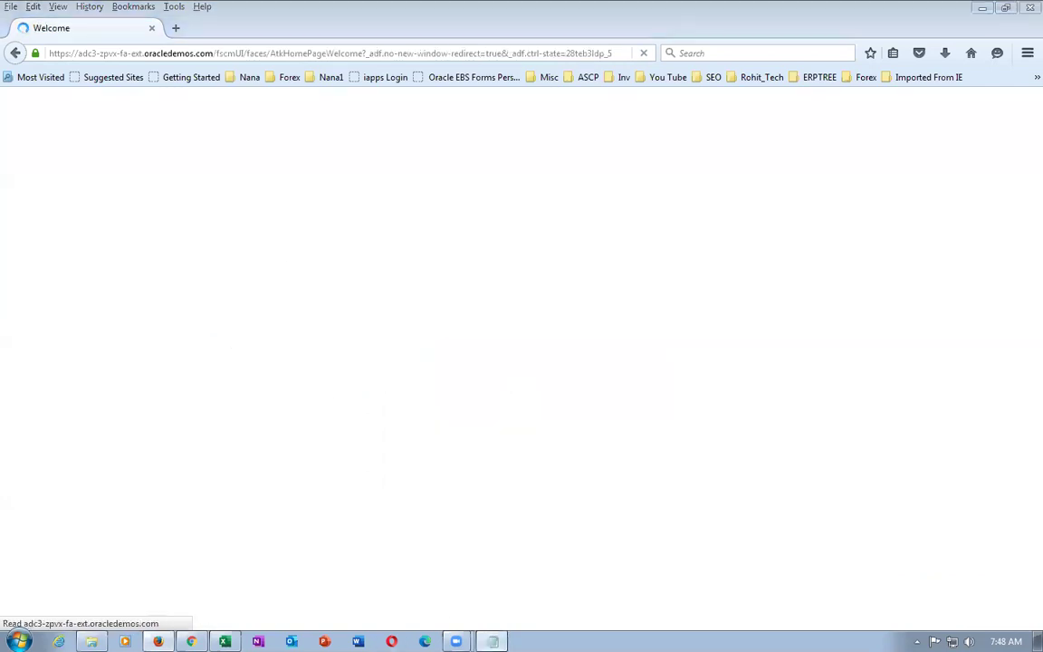
key("alt+Tab")
key("alt+Tab")
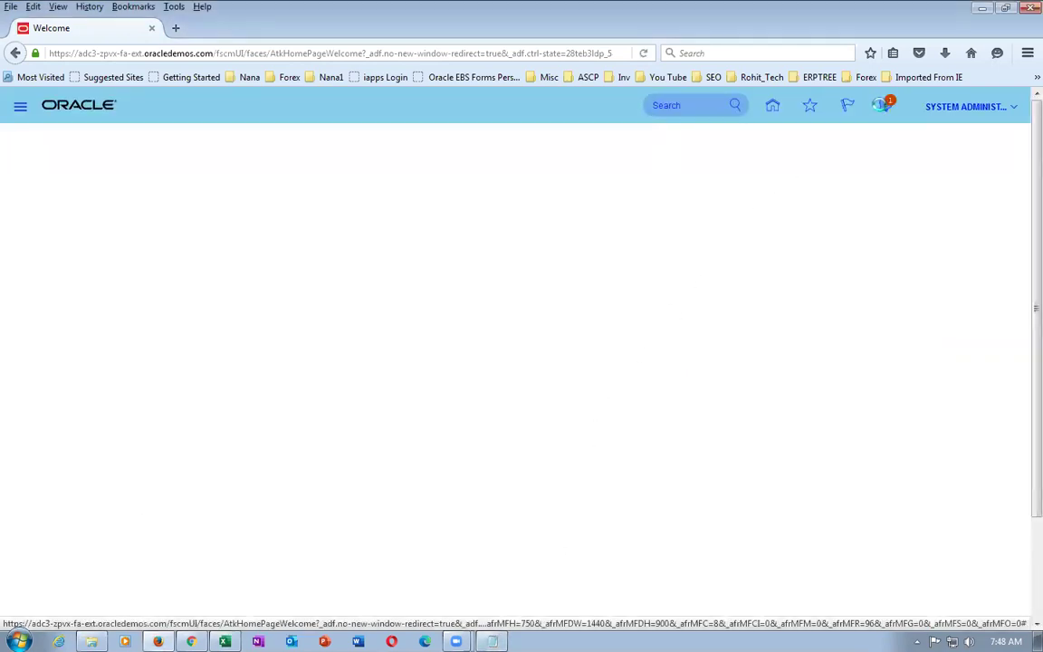
Approve negotiation 31785 from its 'Action Required' approval notification.
left_click(881, 109)
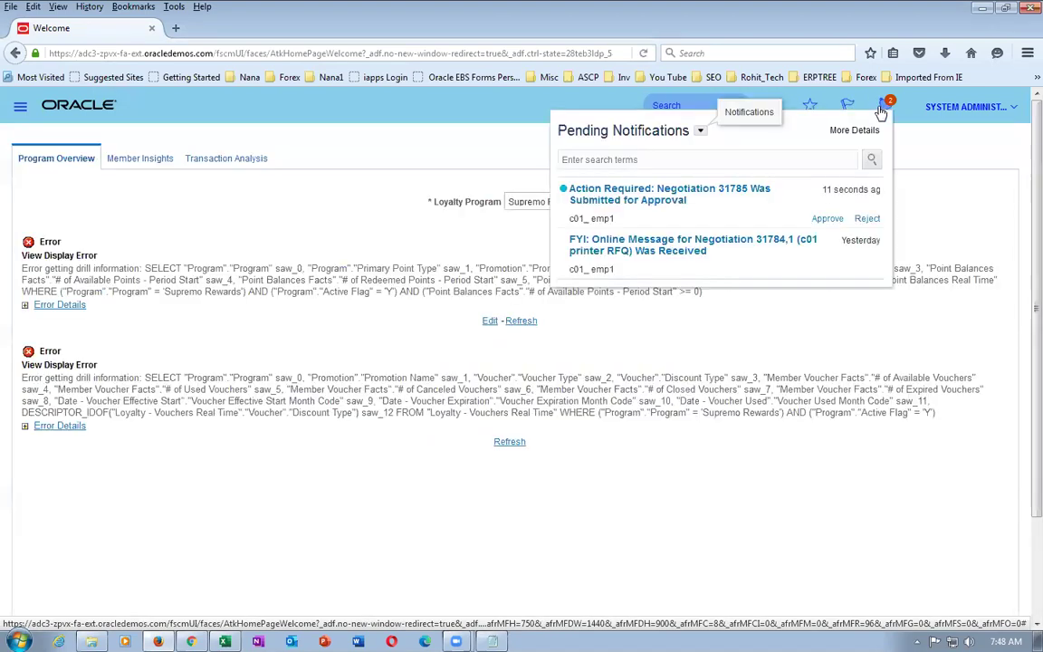
left_click(693, 192)
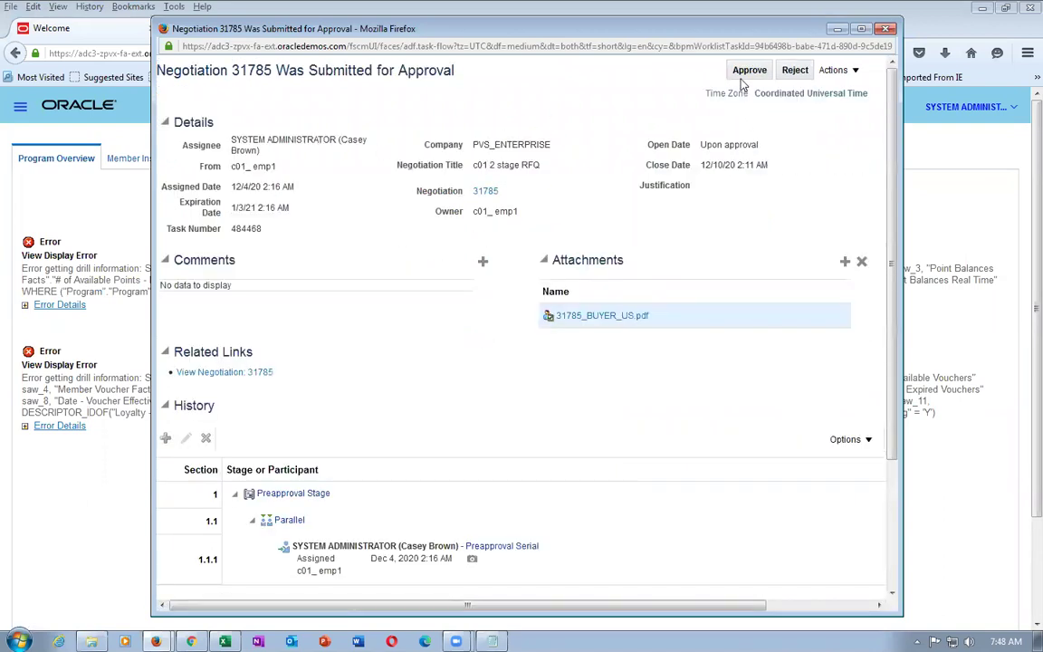
left_click(748, 70)
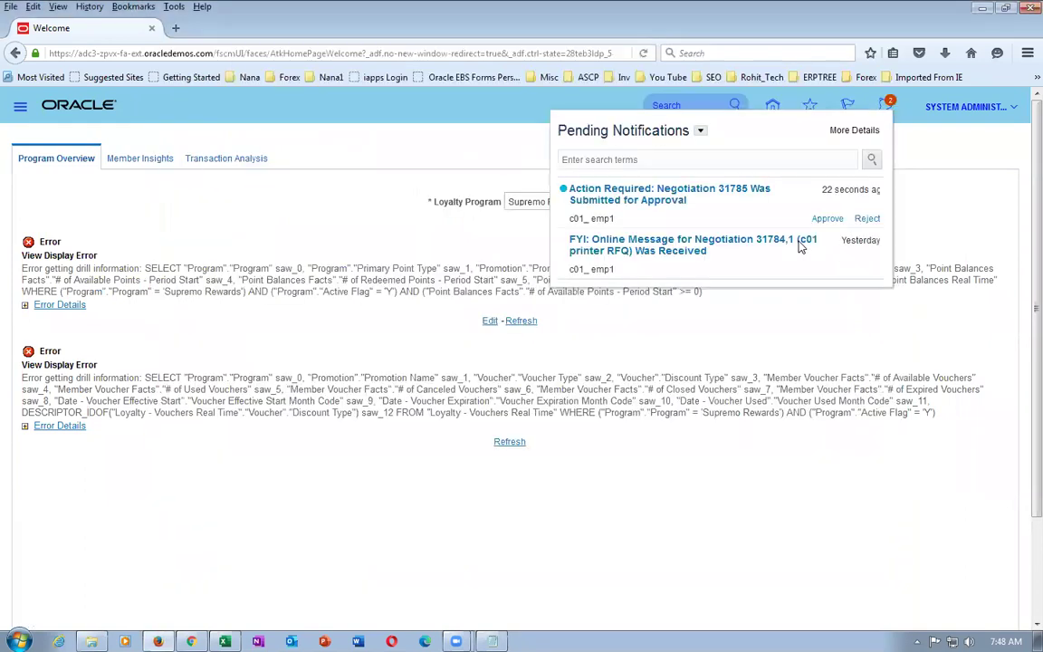
Confirm the 31785 approval request no longer appears in the notifications list.
left_click(740, 340)
left_click(884, 110)
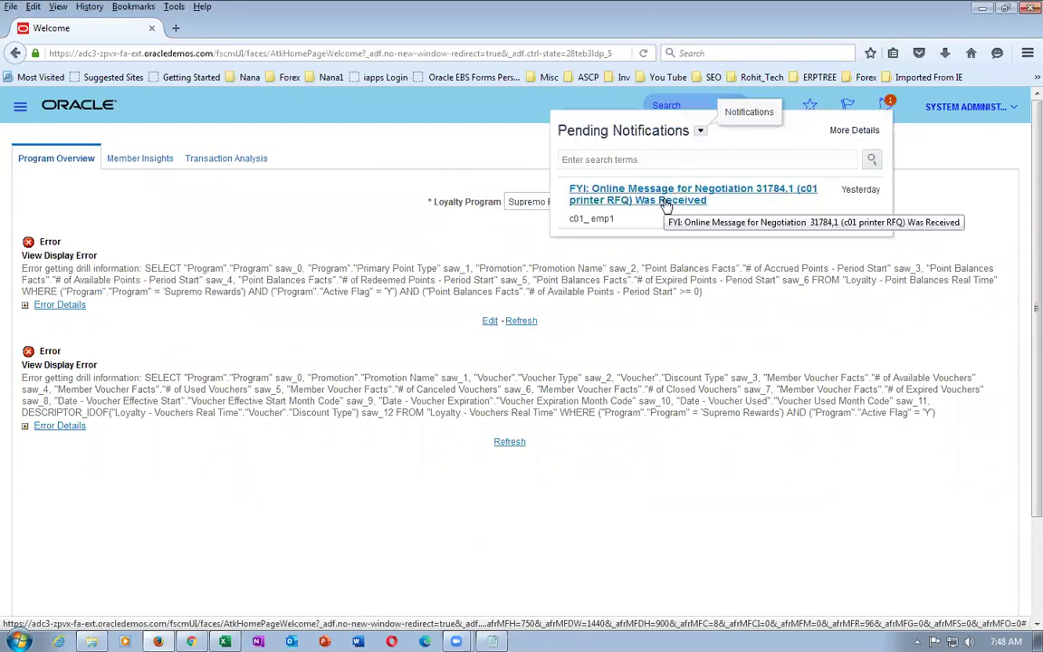
left_click(20, 110)
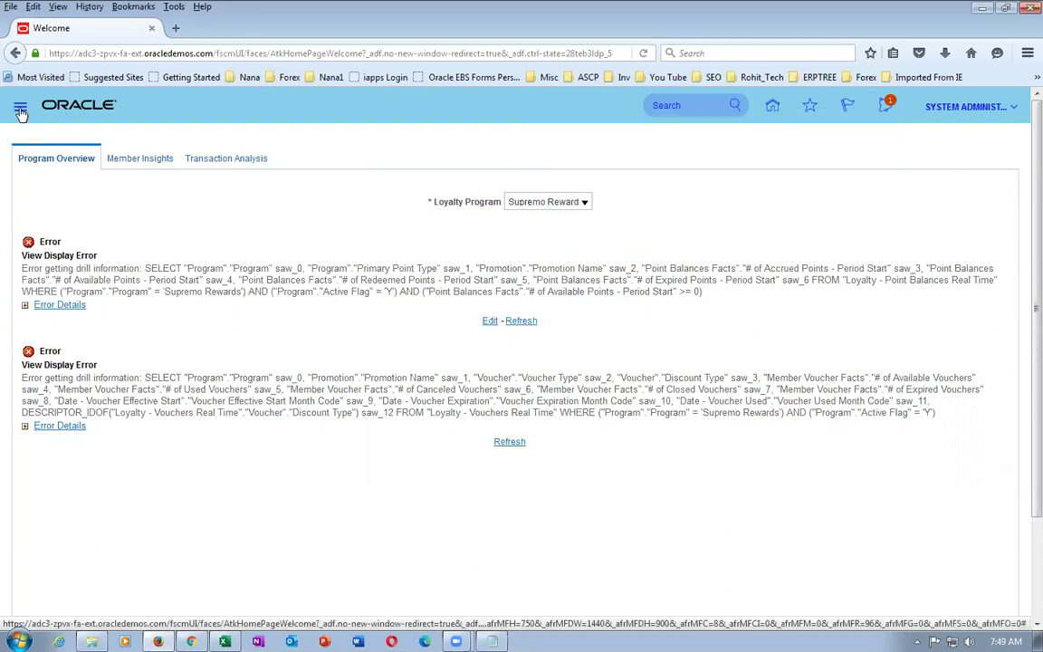
Open the Approvals work area from the Navigator's full Tools list.
left_click(20, 112)
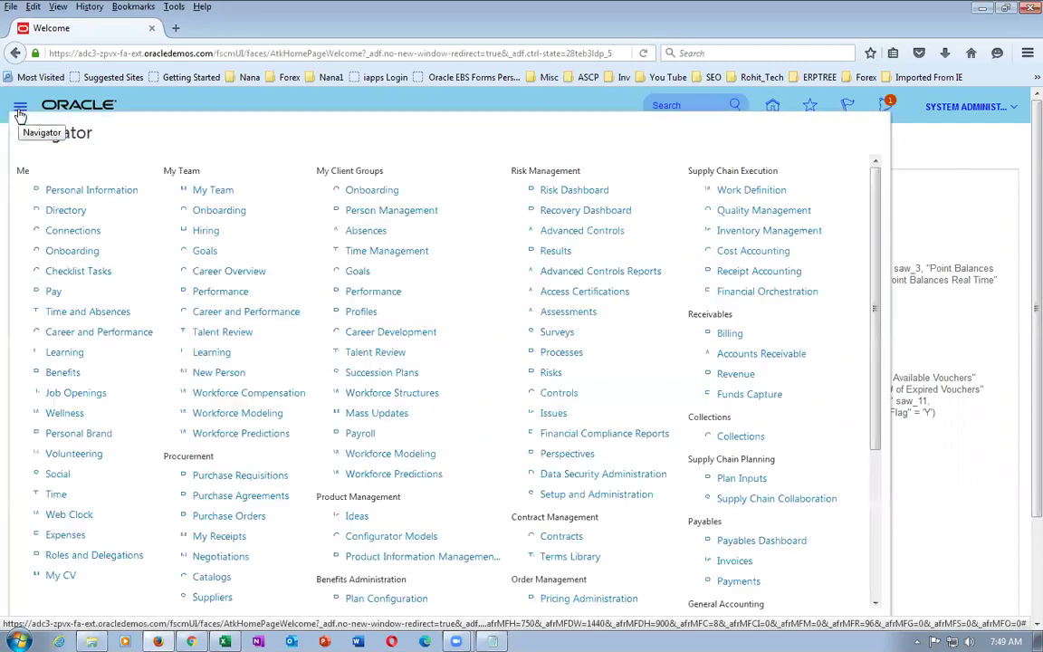
left_click_drag(880, 354, 900, 541)
left_click(703, 596)
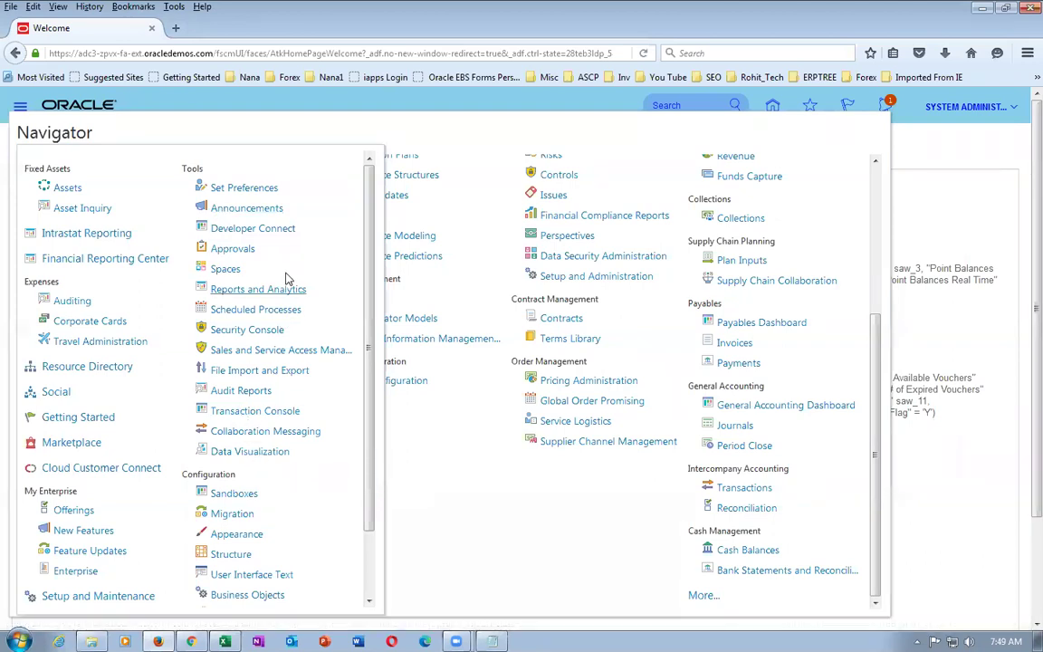
left_click_drag(367, 435, 369, 352)
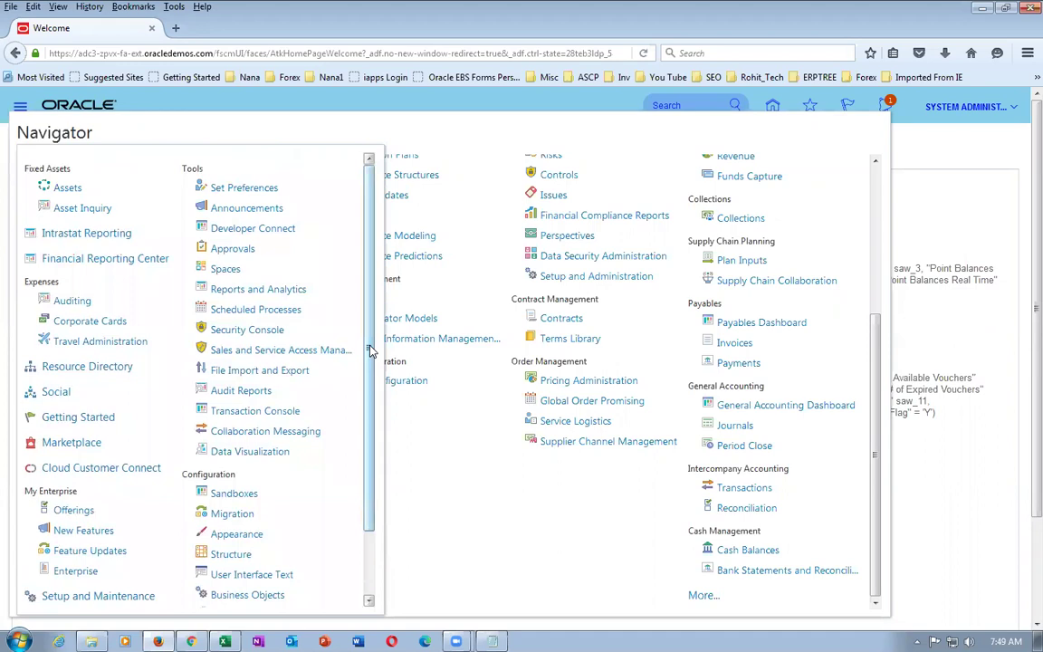
left_click(237, 250)
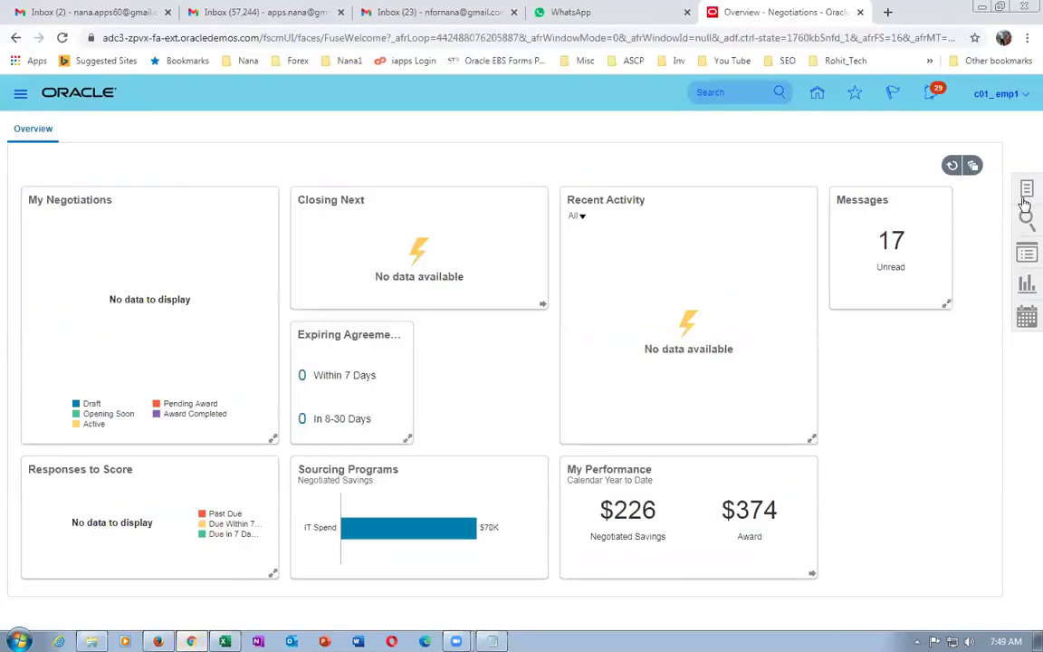
Search Manage Negotiations to list the buyer's negotiations, showing 31785 as Active (Locked).
left_click(1024, 197)
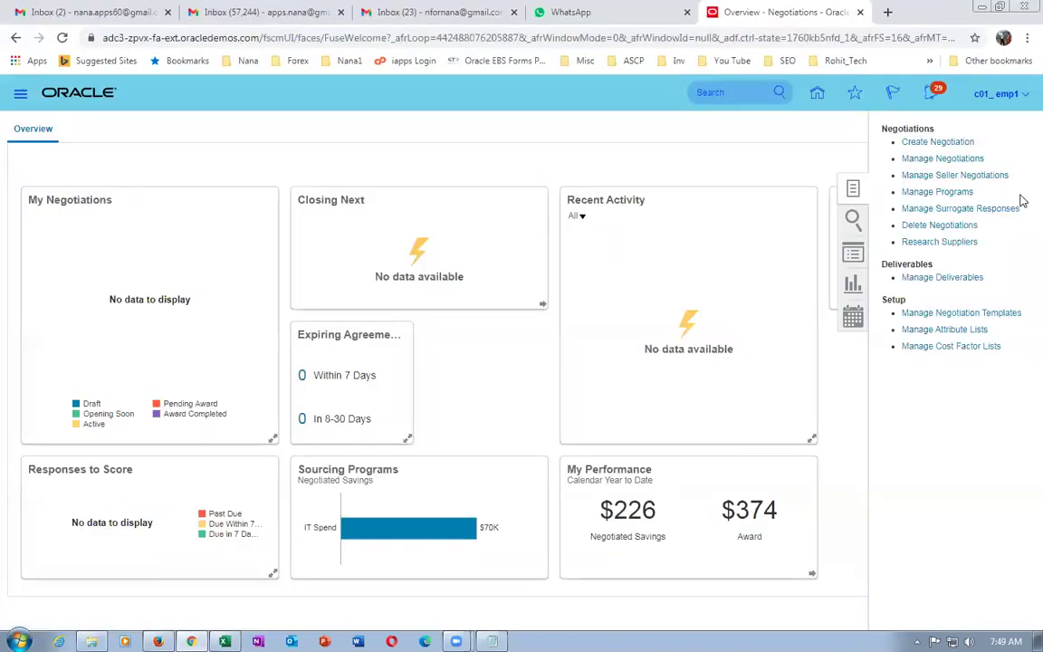
left_click(971, 162)
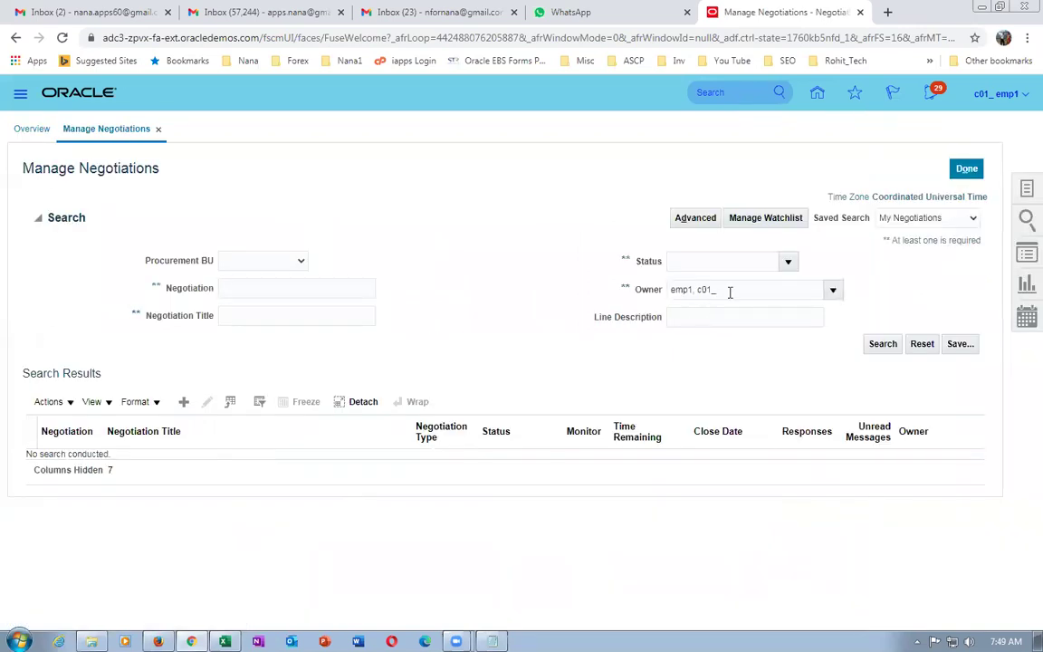
left_click(888, 344)
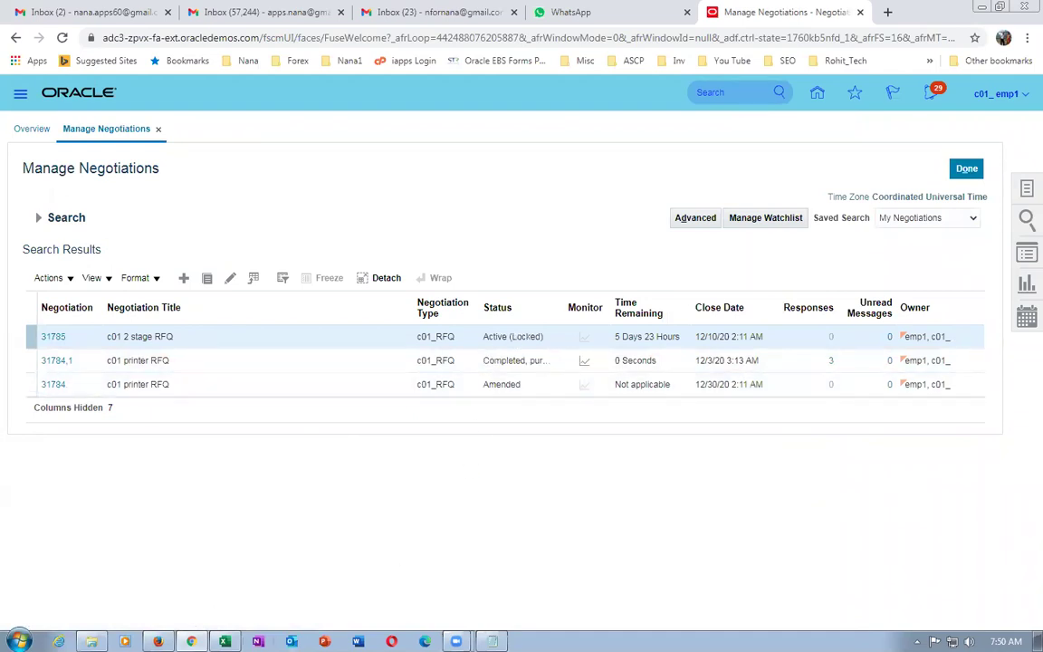
Bring up the Excel procurement worksheet and read the Two Stage RFQ creation and locking steps.
left_click(158, 641)
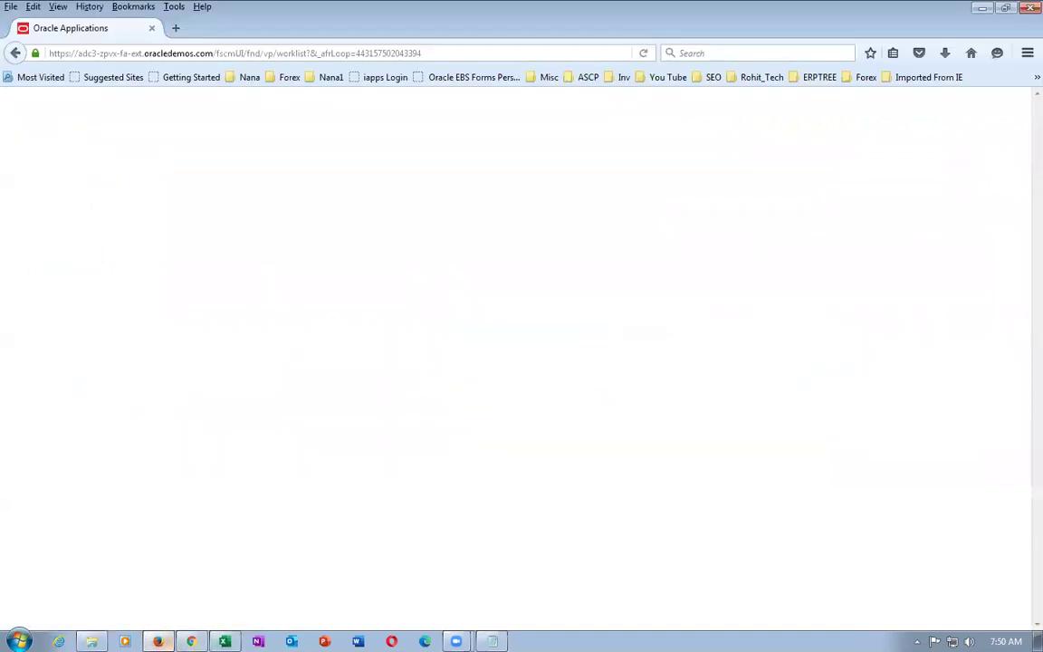
left_click(191, 641)
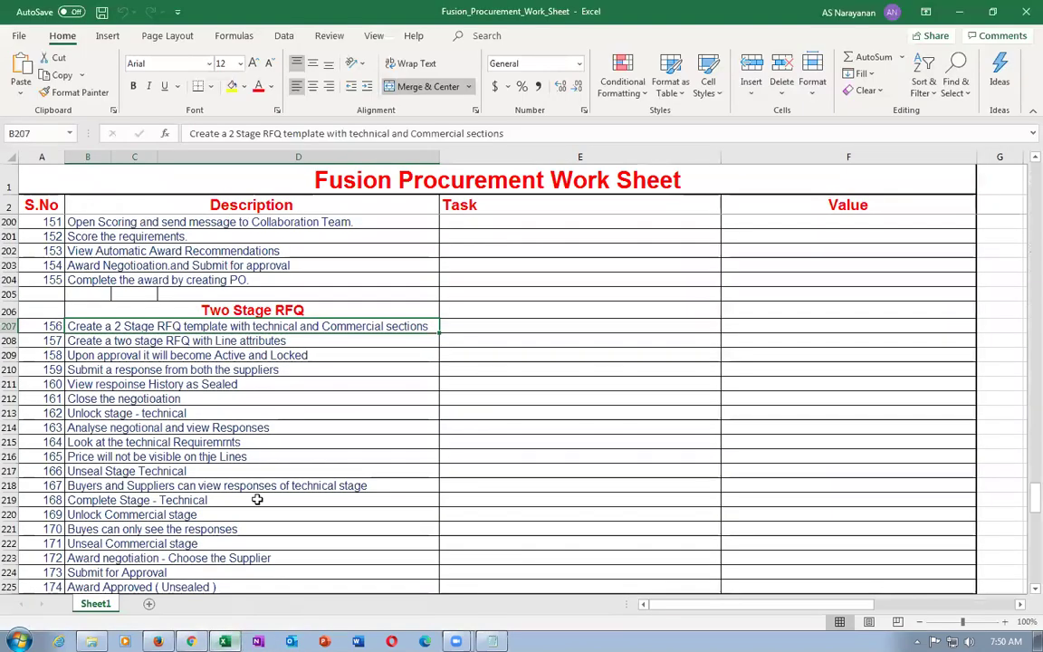
left_click(225, 641)
left_click(136, 340)
left_click(155, 357)
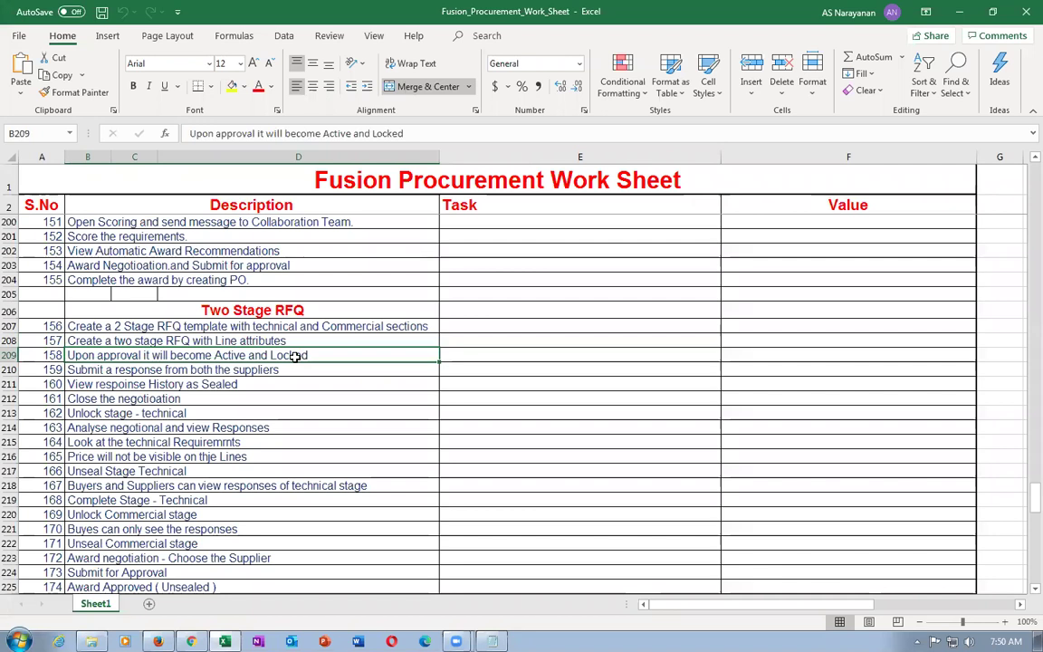
Read the step about responses from both suppliers, then return to Manage Negotiations.
left_click(167, 372)
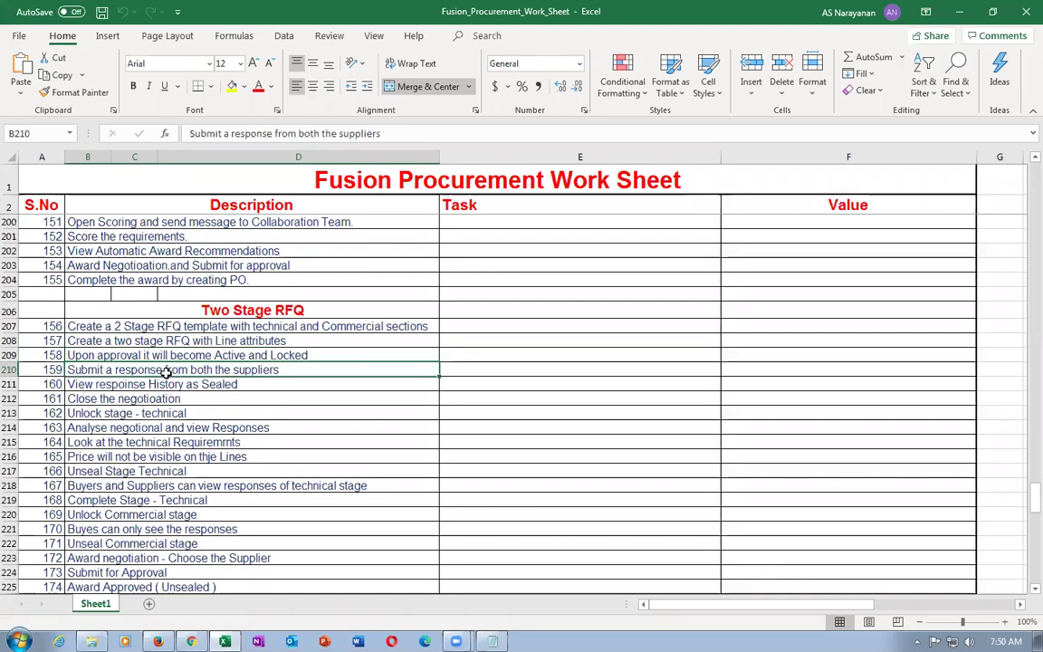
key("alt+Tab")
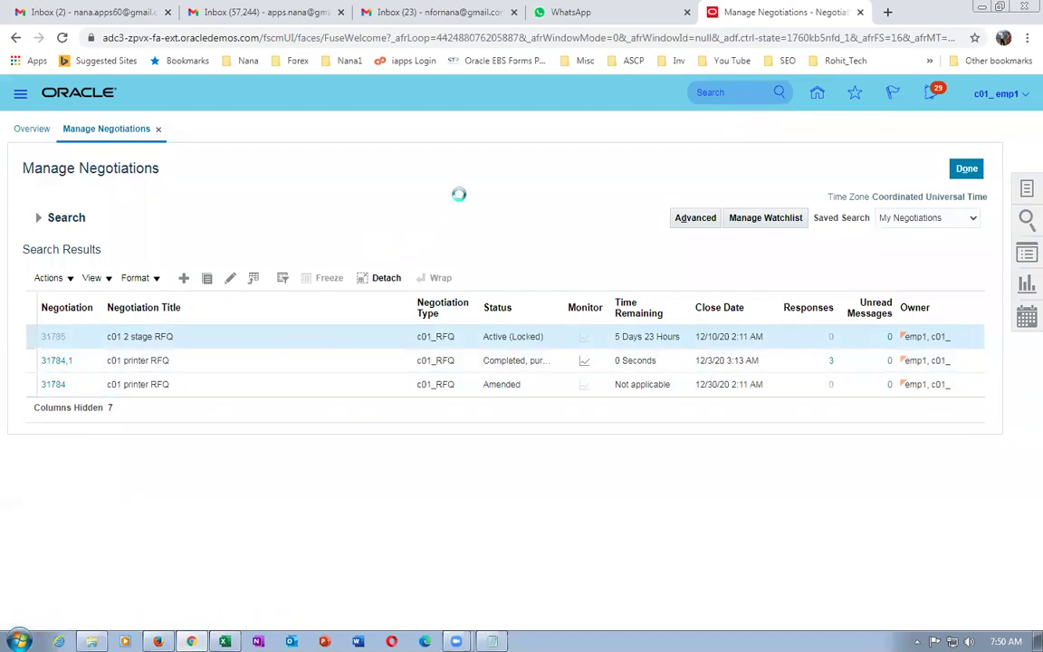
left_click(915, 169)
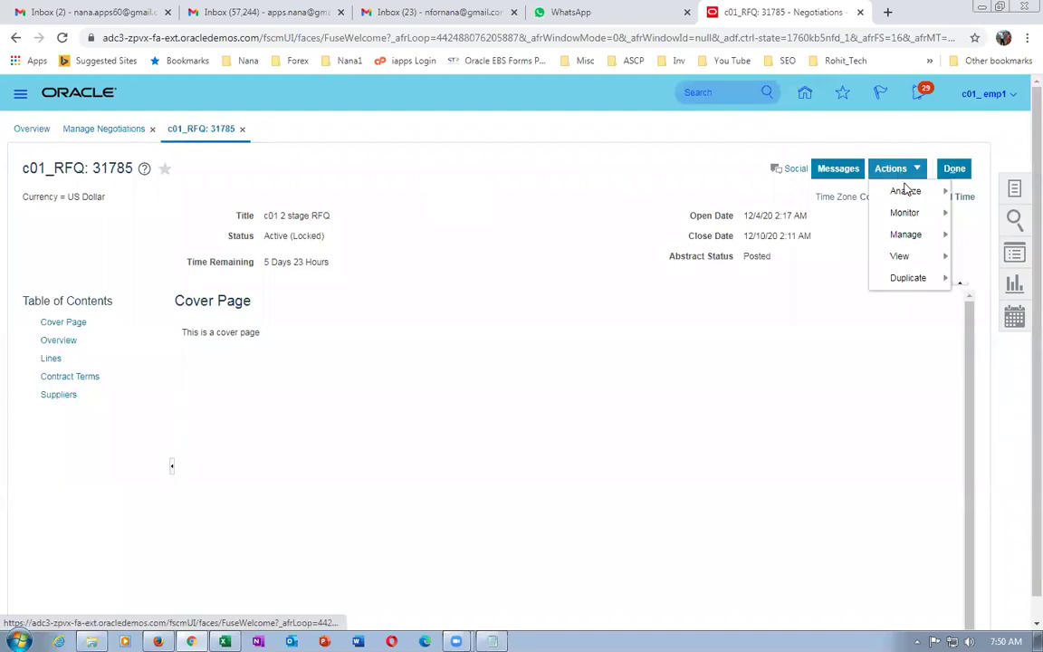
mouse_move(904, 218)
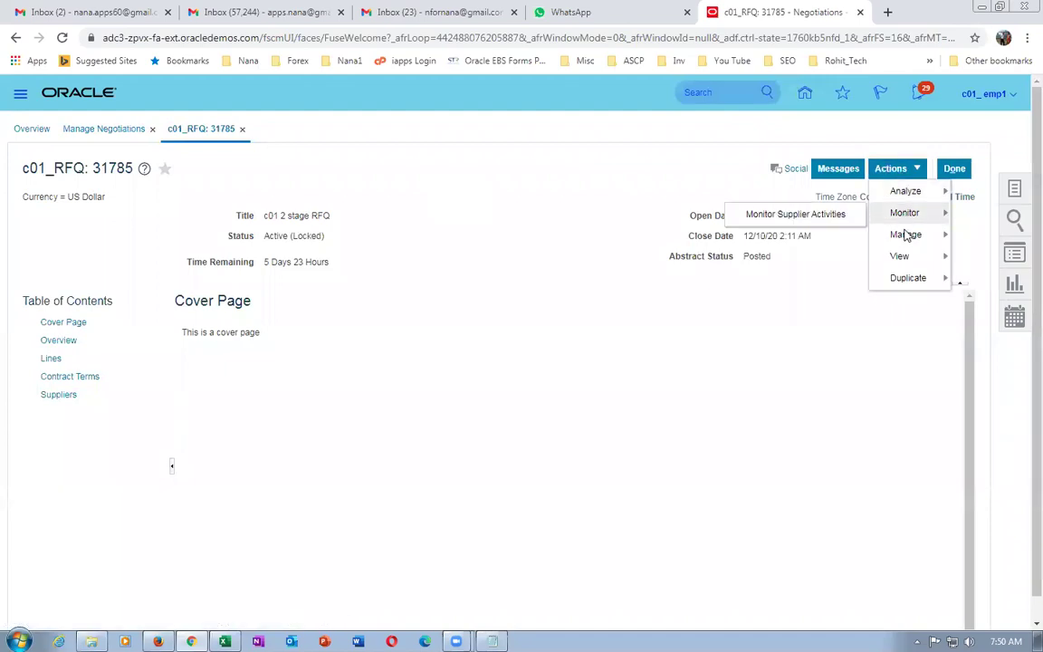
mouse_move(902, 193)
mouse_move(937, 245)
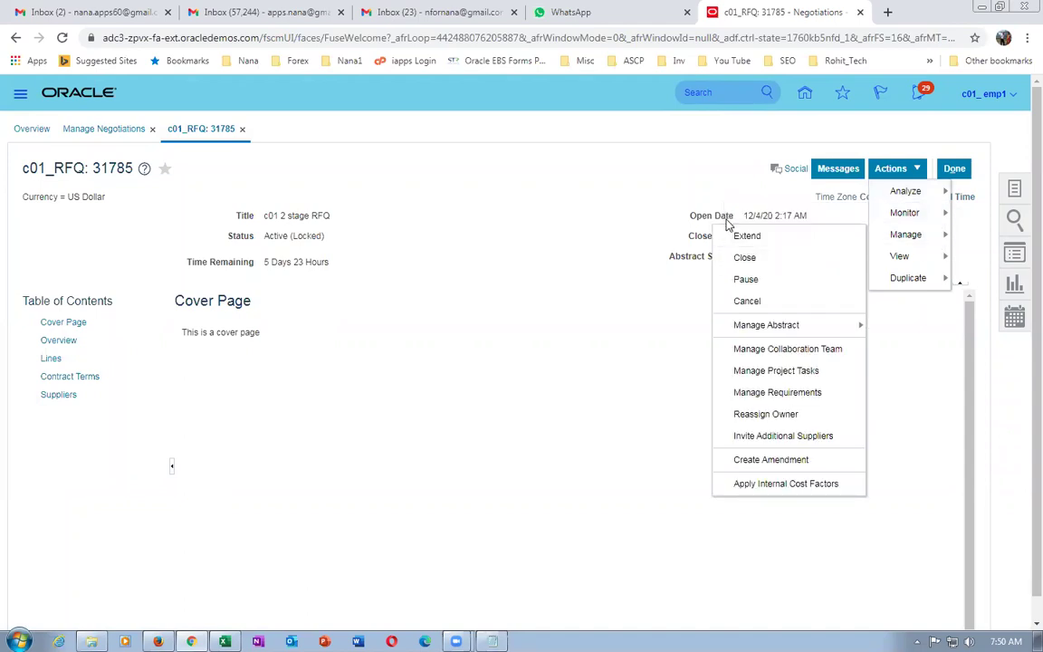
left_click(629, 379)
left_click(920, 173)
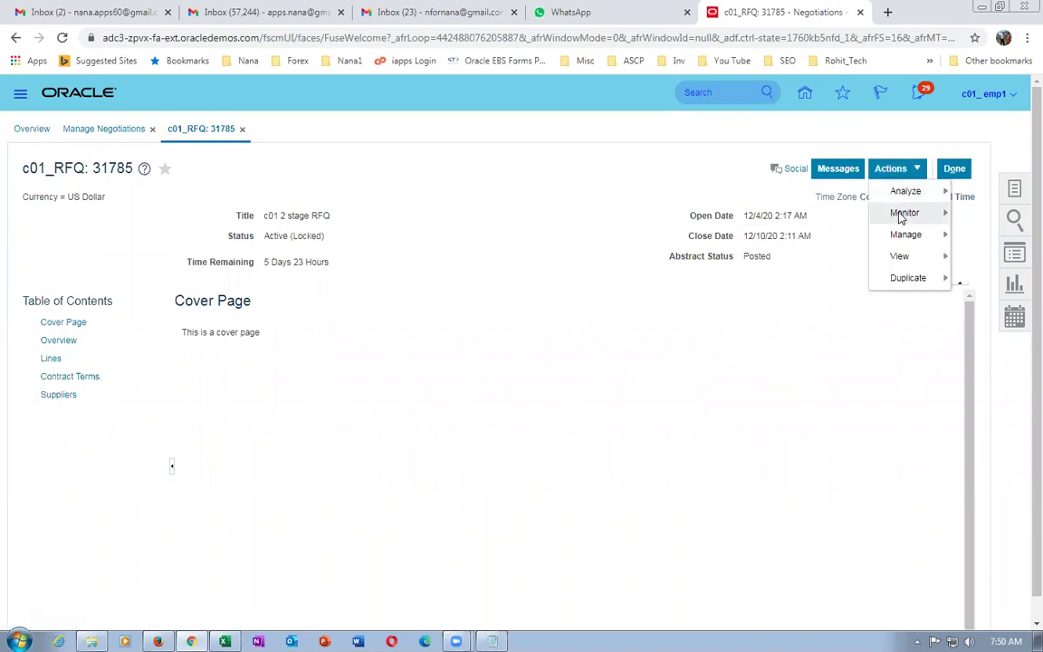
left_click_drag(263, 236, 312, 238)
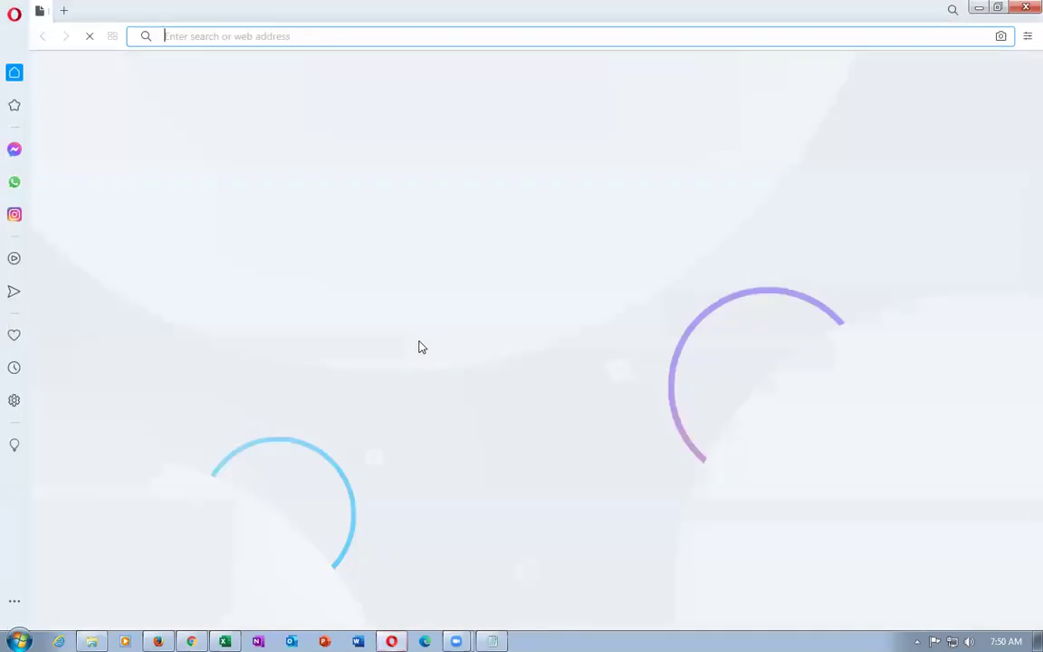
Clear mistyped text and select the Oracle site host in Chrome's address bar.
type("zpv")
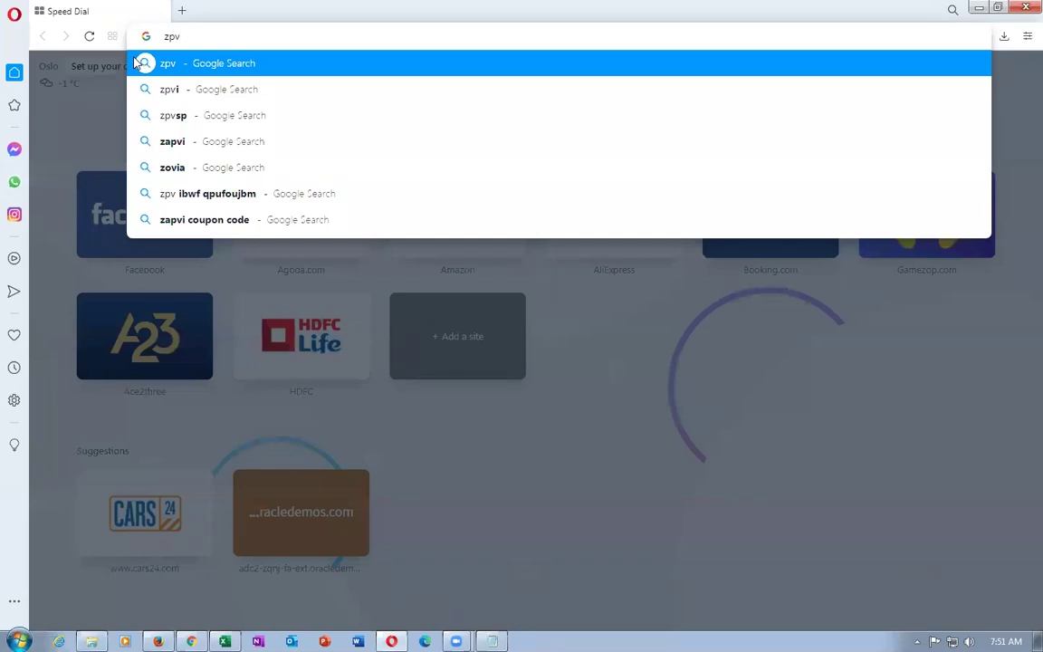
type("x")
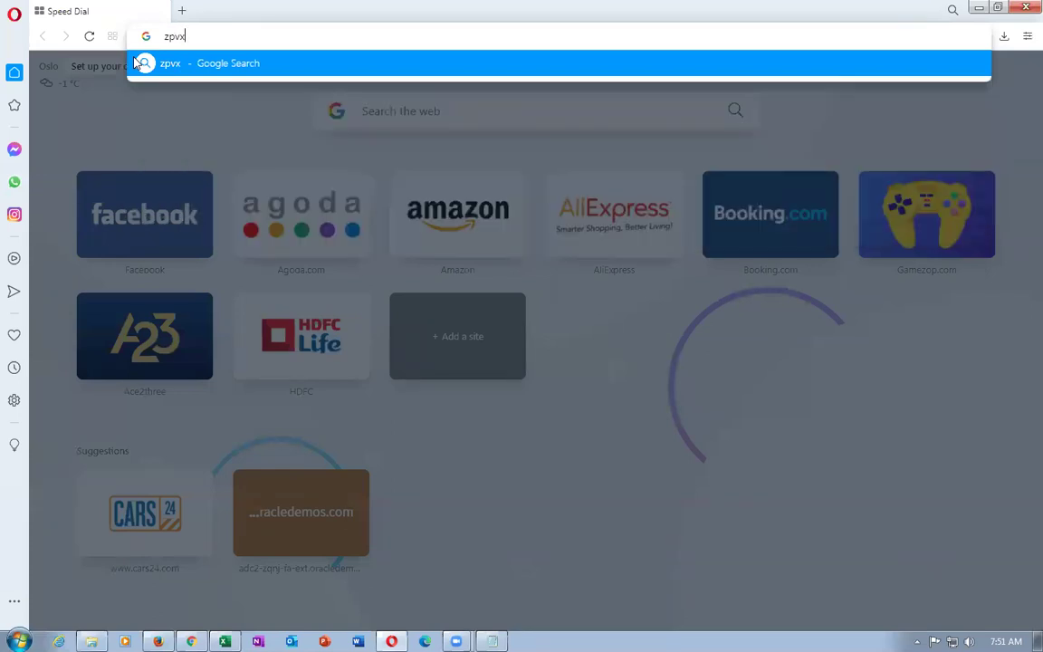
key("BackSpace")
key("BackSpace")
key("BackSpace")
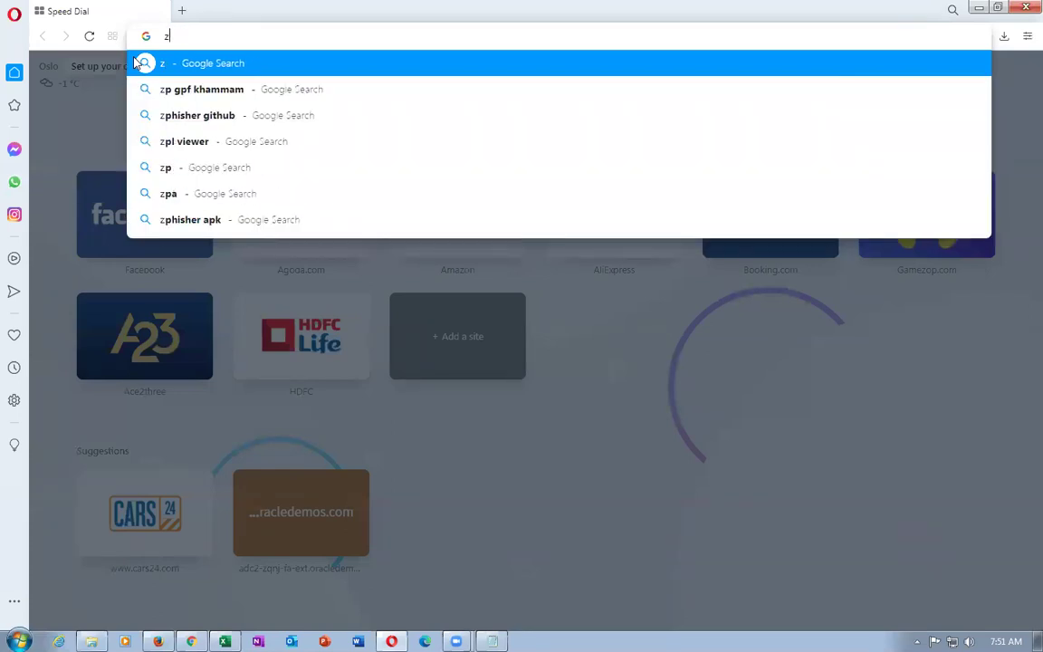
key("BackSpace")
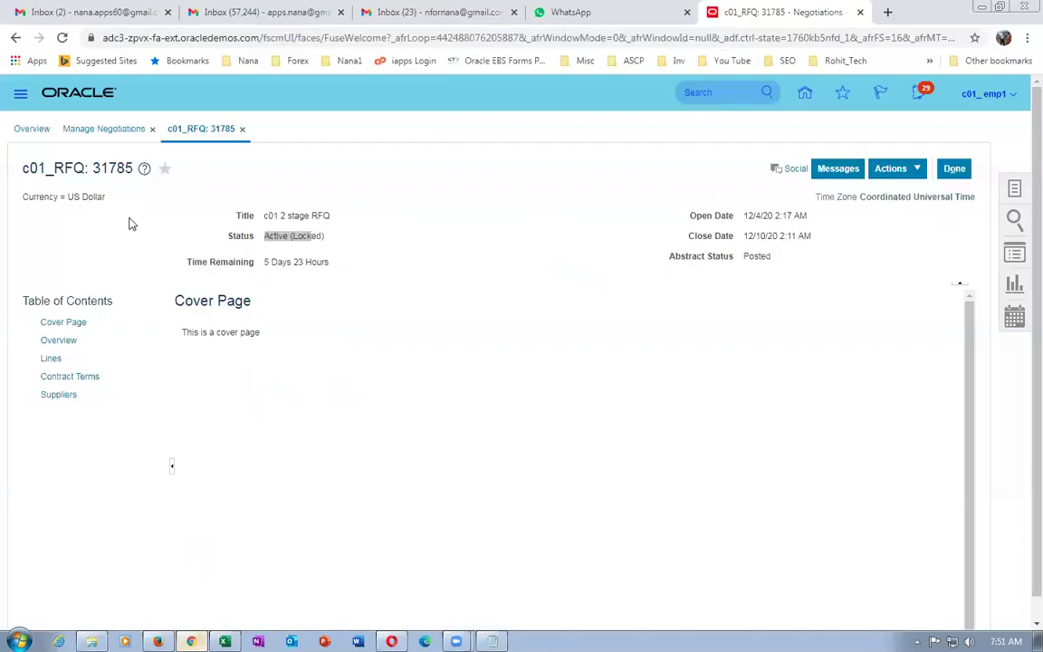
left_click(188, 40)
left_click(187, 43)
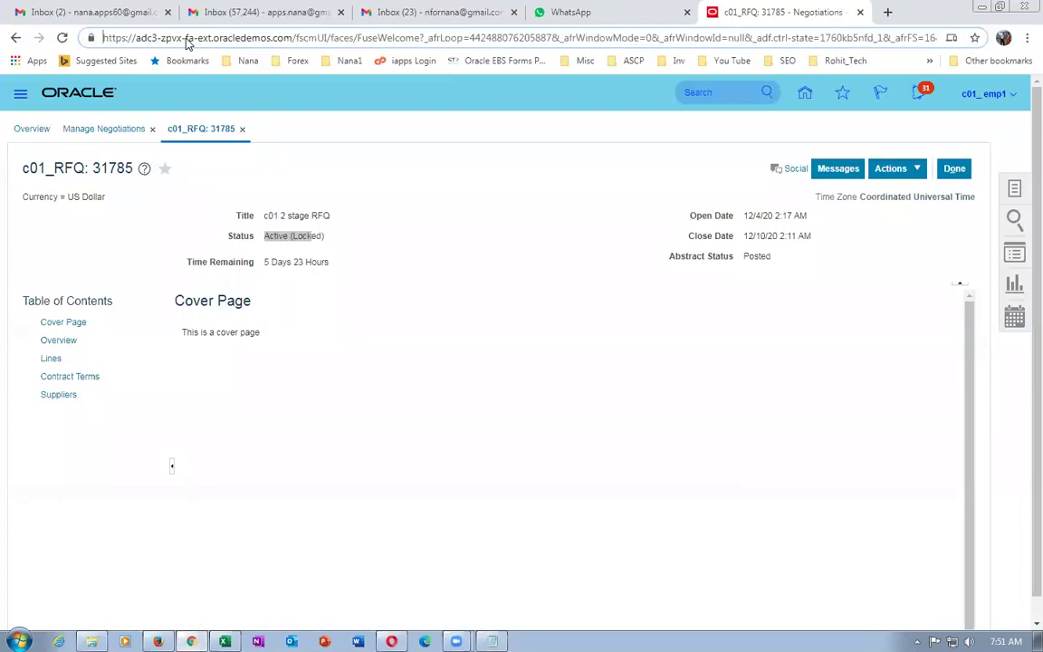
key("shift+Right")
key("shift+Right")
key("shift+Right")
key("shift+Right")
key("shift+Right")
key("shift+Right")
key("shift+Right")
key("shift+Right")
key("shift+Right")
key("shift+Right")
key("shift+Right")
key("shift+Right")
key("shift+Right")
key("shift+Right")
key("shift+Right")
key("shift+Right")
key("shift+Right")
key("shift+Right")
key("shift+Right")
key("shift+Right")
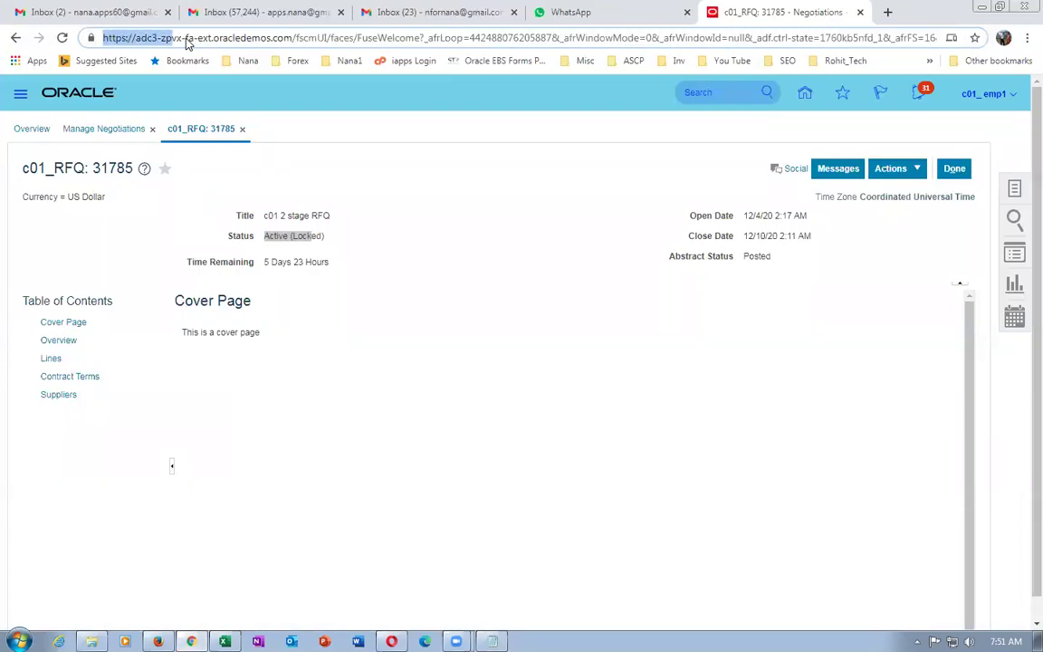
key("shift+Right")
key("shift+Right")
key("shift+Right")
key("ctrl+c")
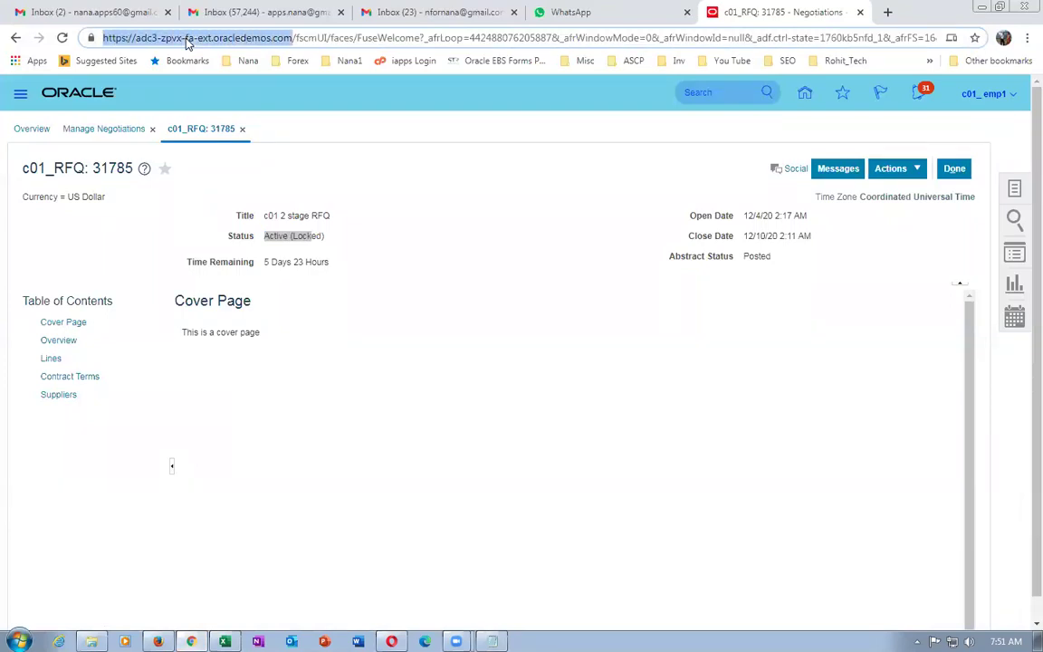
Load the copied Oracle site address in Opera and go to its home springboard.
key("alt+Tab")
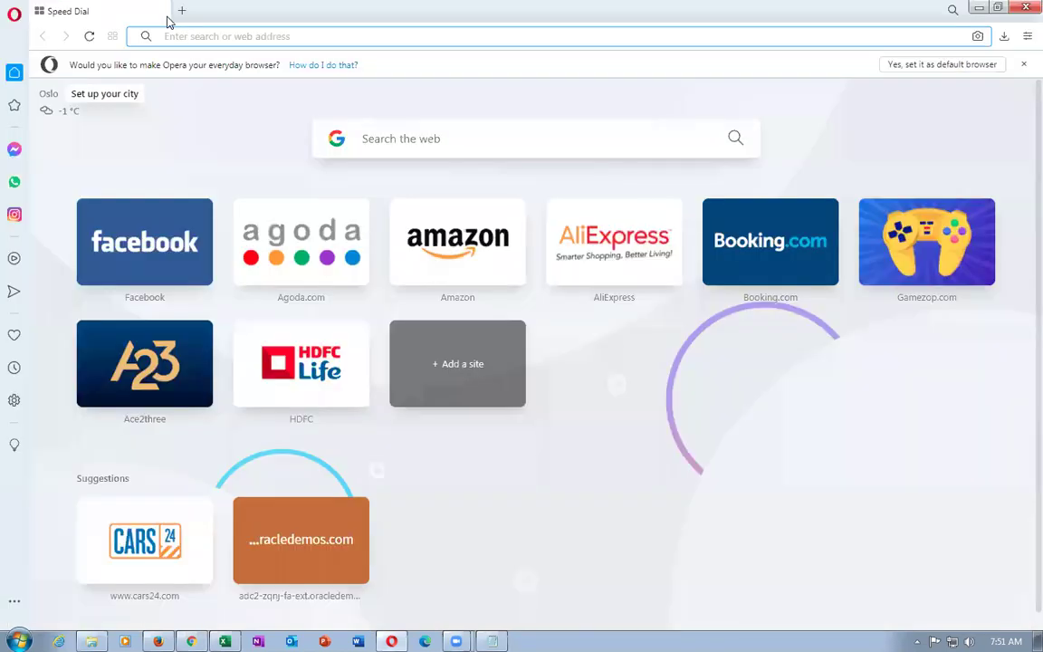
key("ctrl+v")
key("Return")
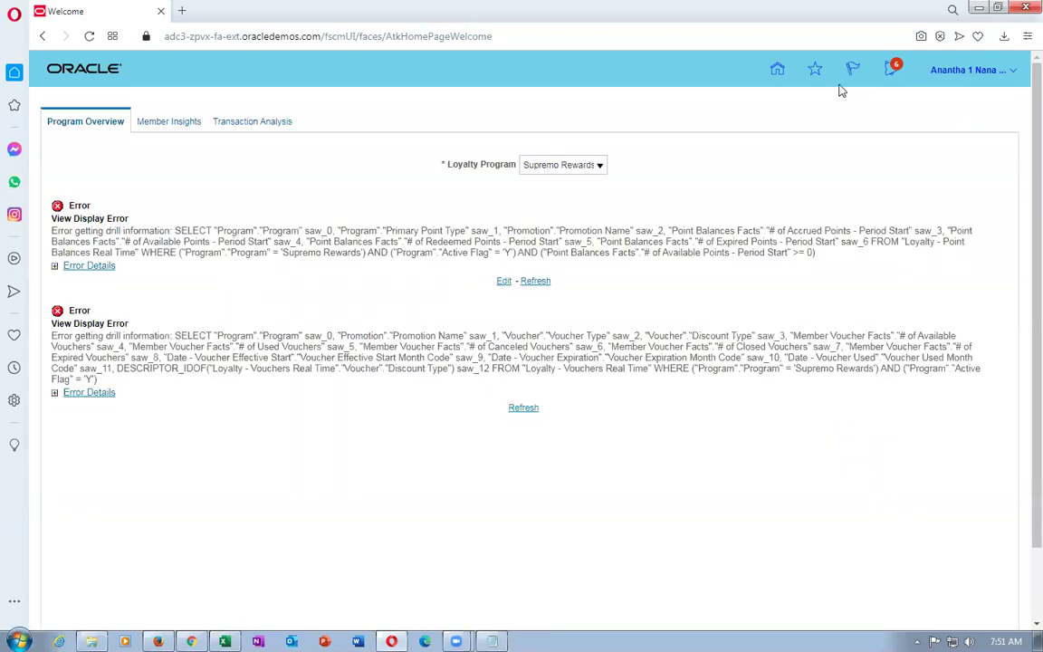
left_click(779, 71)
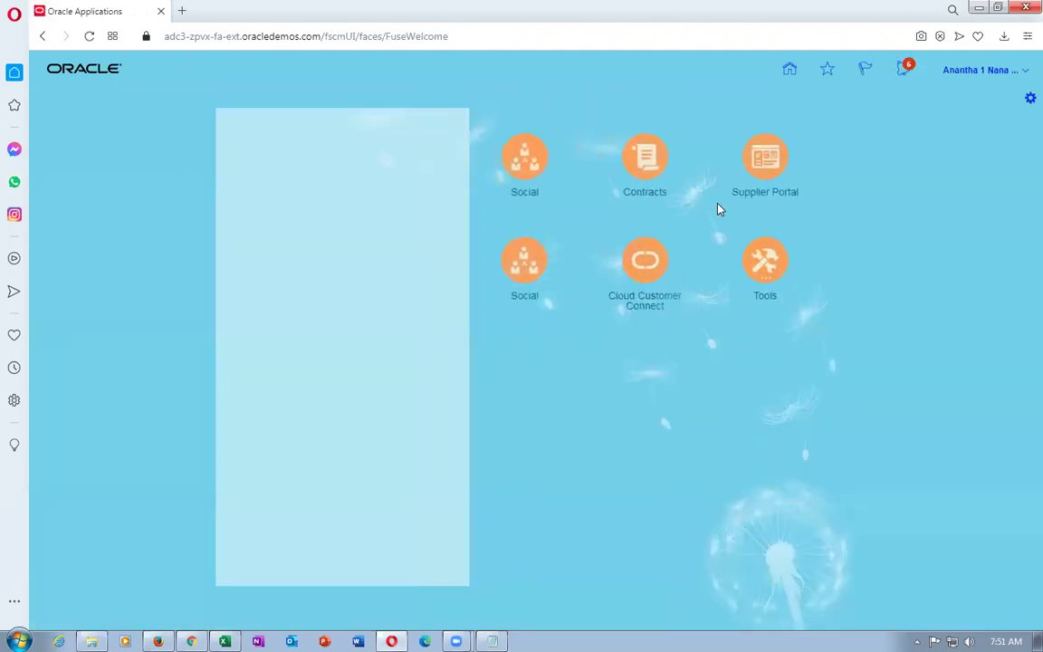
From the Supplier Portal, open negotiation c01_RFQ: 31785 and show its Actions list.
left_click(784, 160)
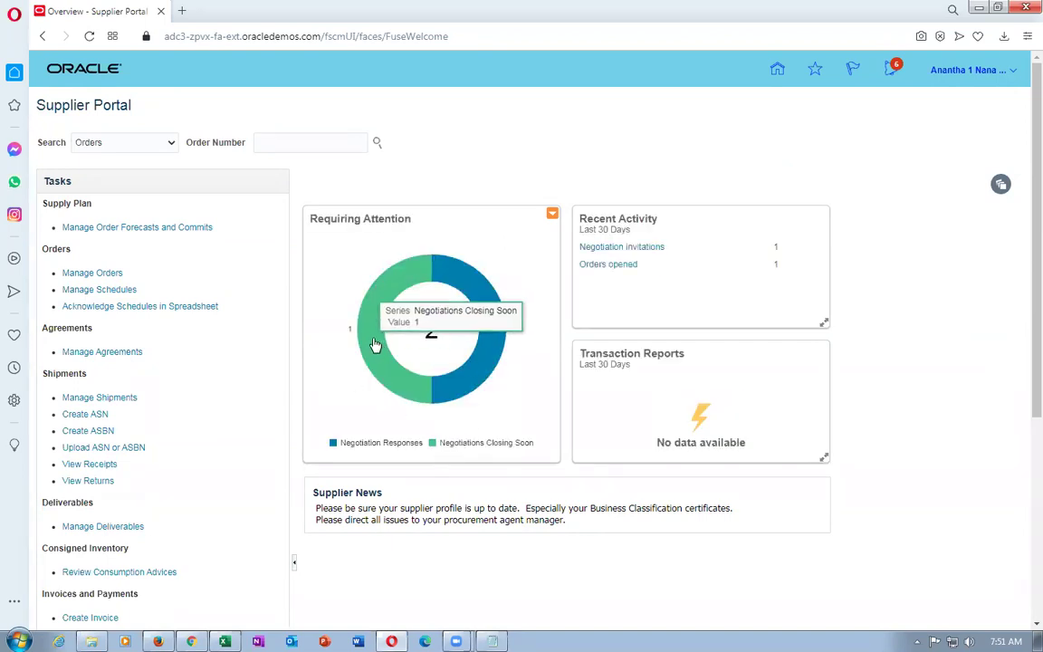
mouse_move(376, 335)
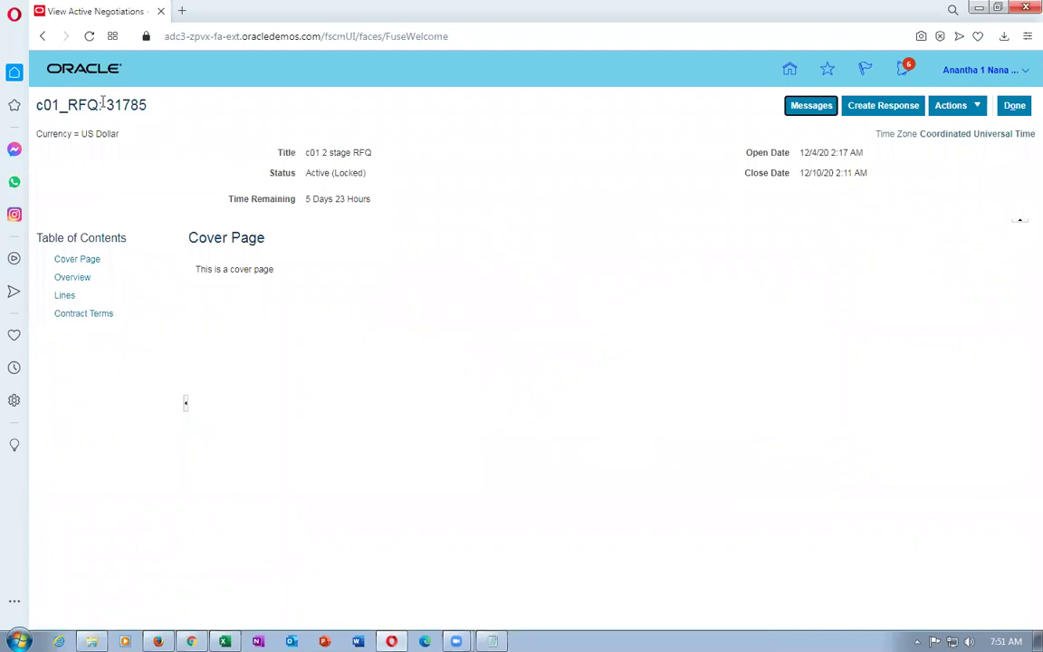
left_click(953, 106)
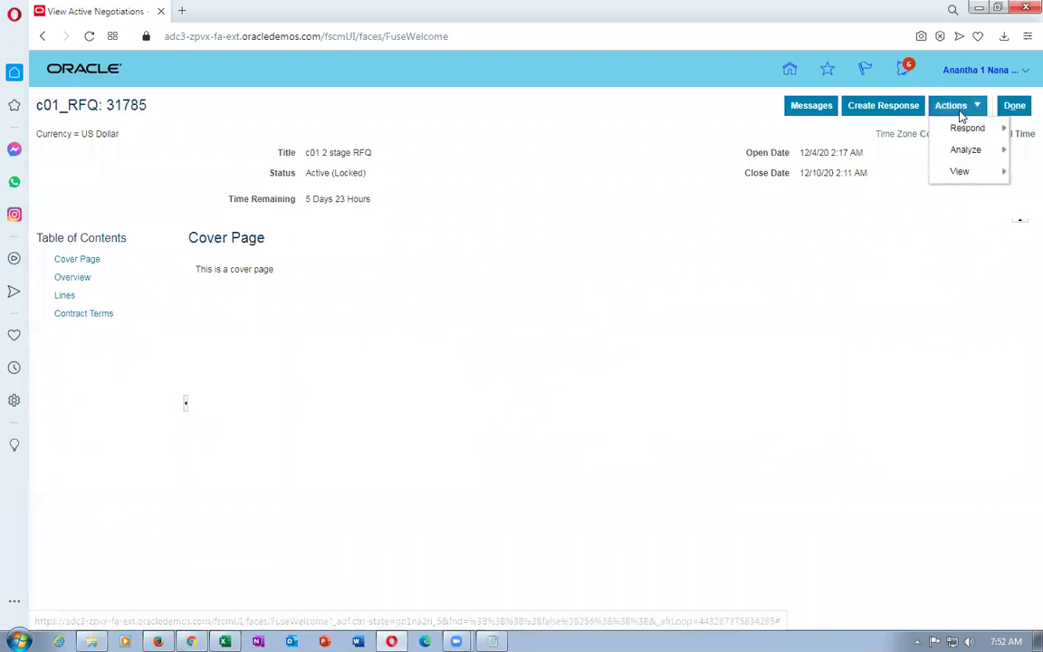
Acknowledge participation with Will Participate = Yes and the note 'hft'.
mouse_move(960, 134)
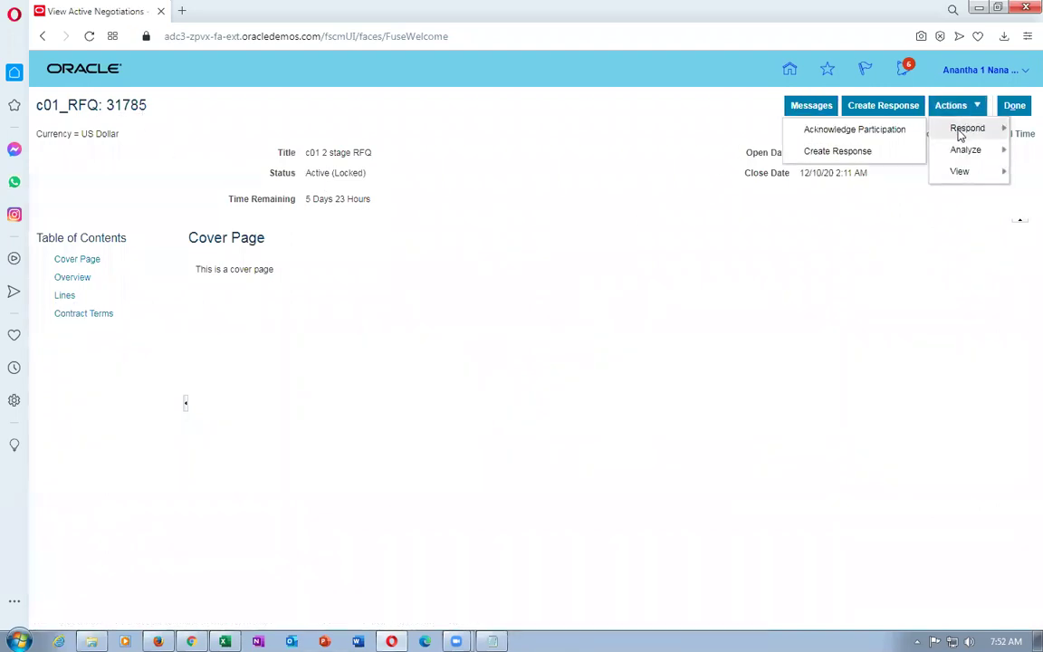
left_click(807, 133)
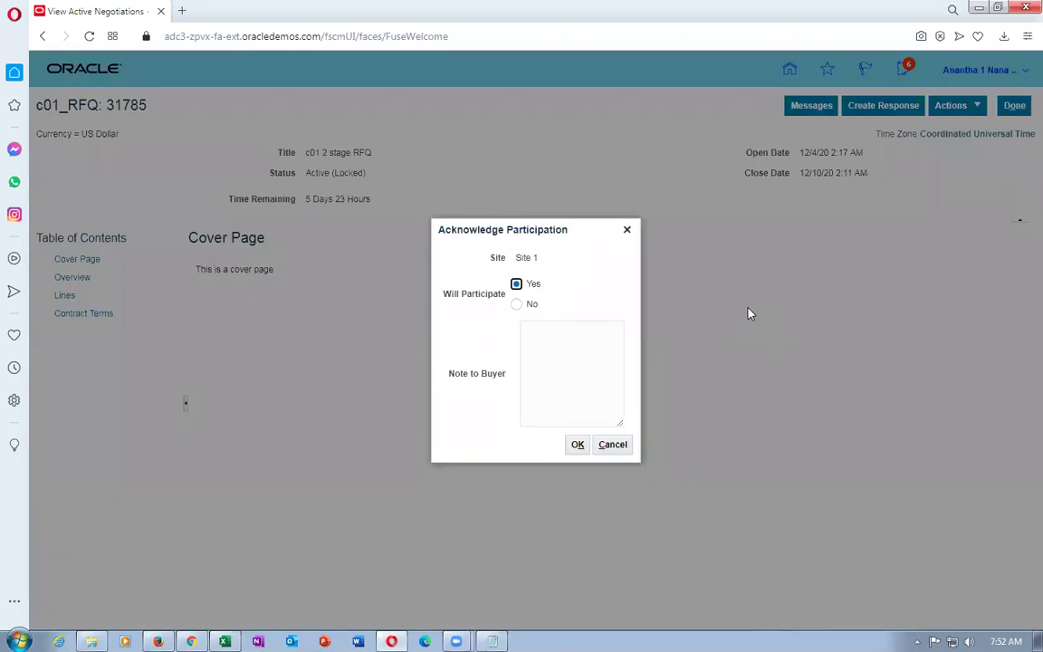
left_click(568, 373)
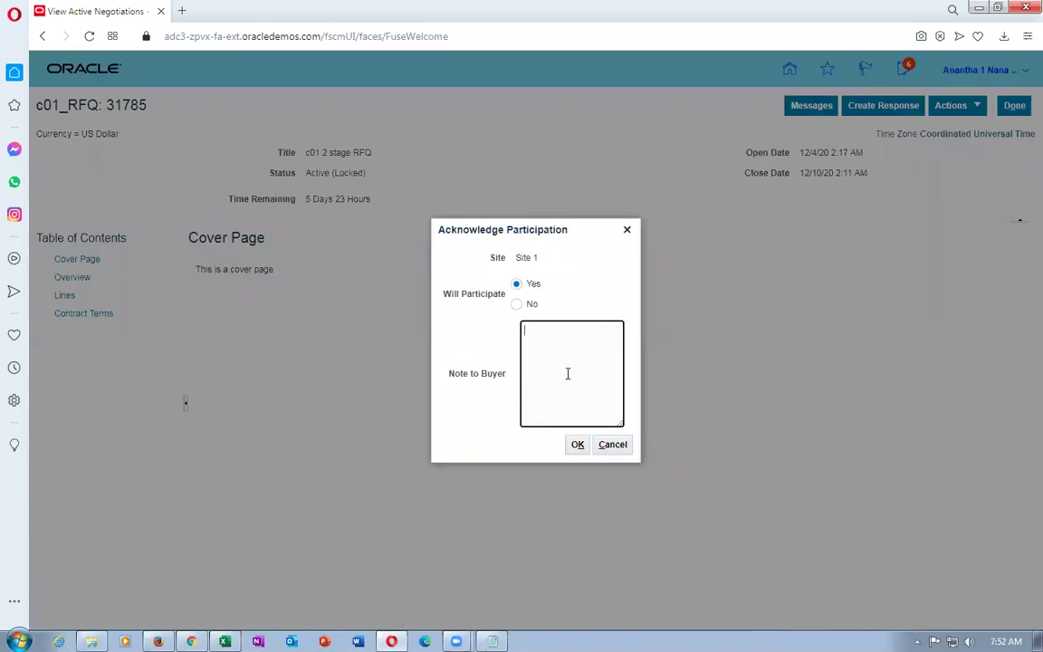
type("hft")
left_click(577, 444)
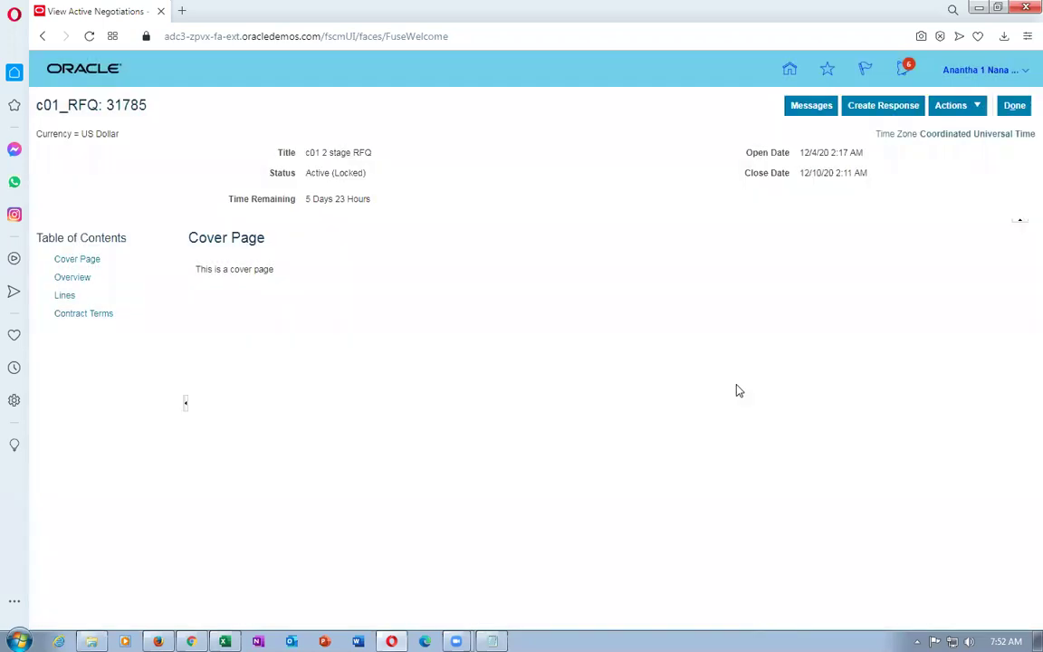
left_click(954, 105)
mouse_move(966, 129)
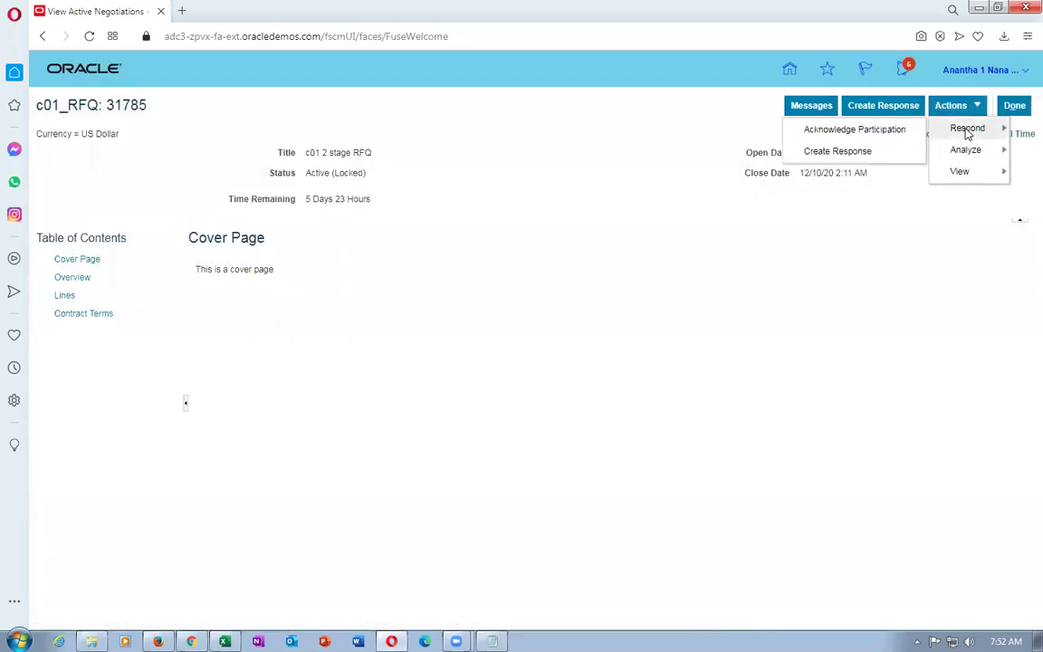
Create a response to c01_RFQ: 31785 and go to its Lines step.
left_click(832, 154)
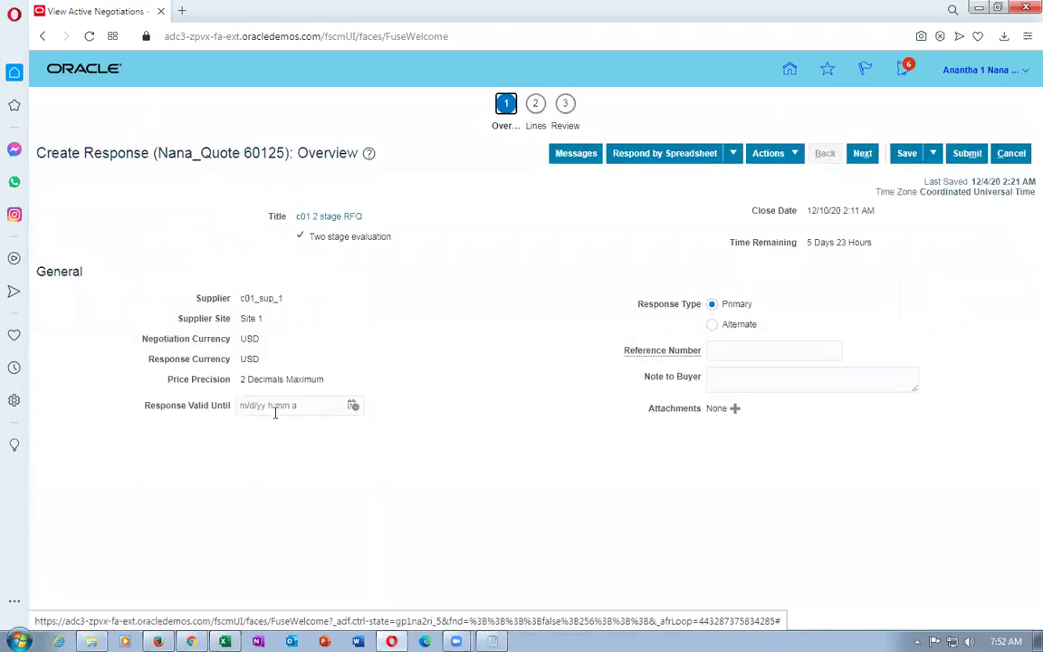
left_click(531, 127)
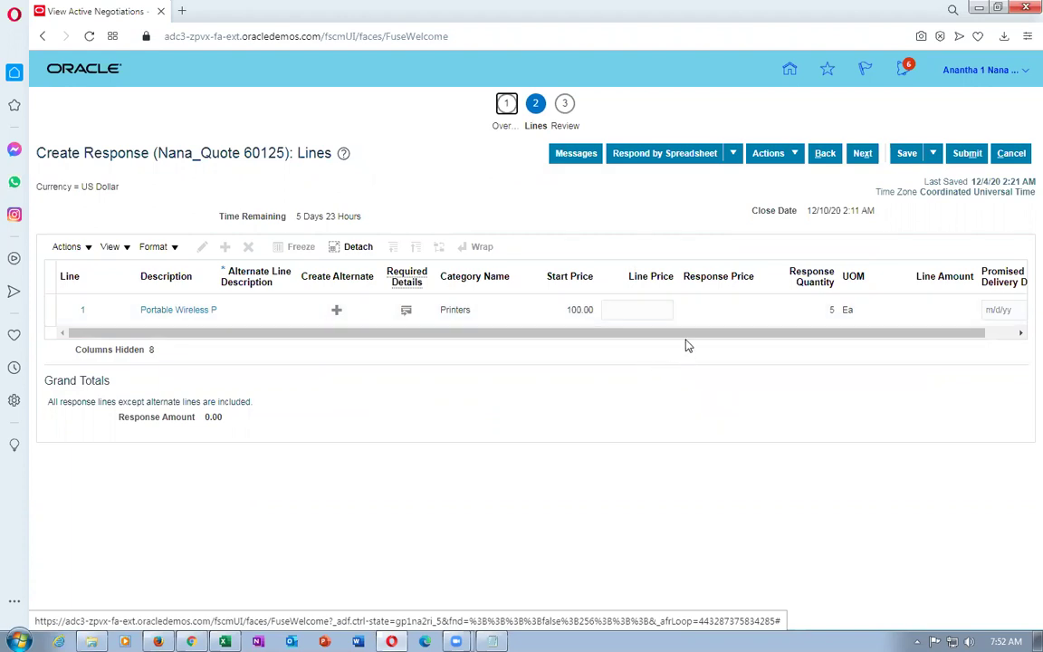
scroll(694, 342, "right", 2)
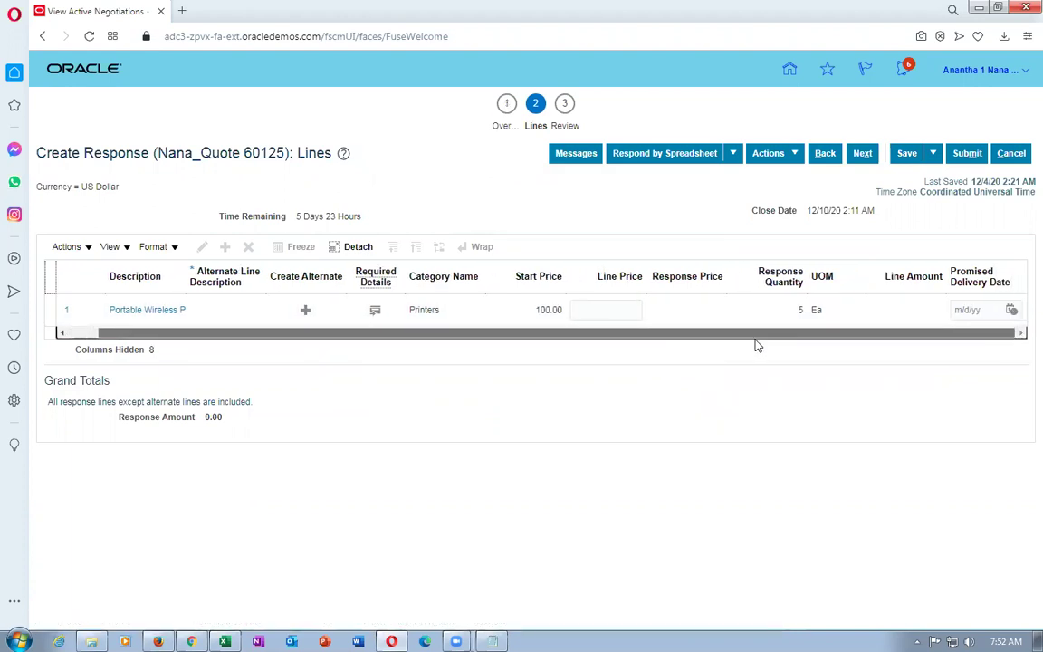
scroll(758, 346, "left", 2)
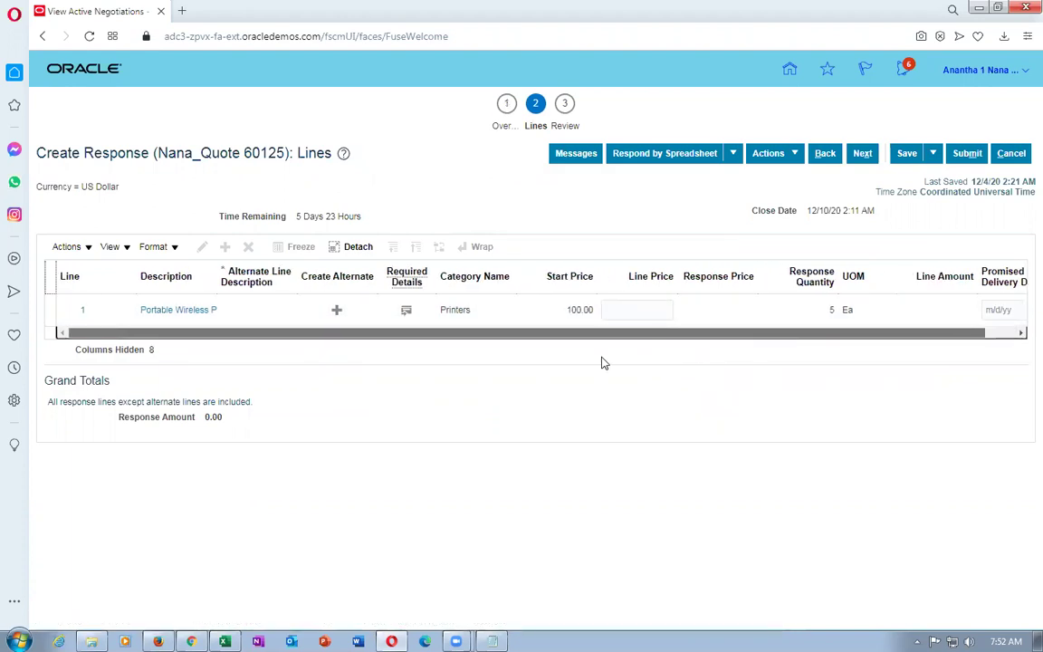
Quote 85.00 as line 1's price and open line 1 for editing.
left_click(626, 308)
type("8")
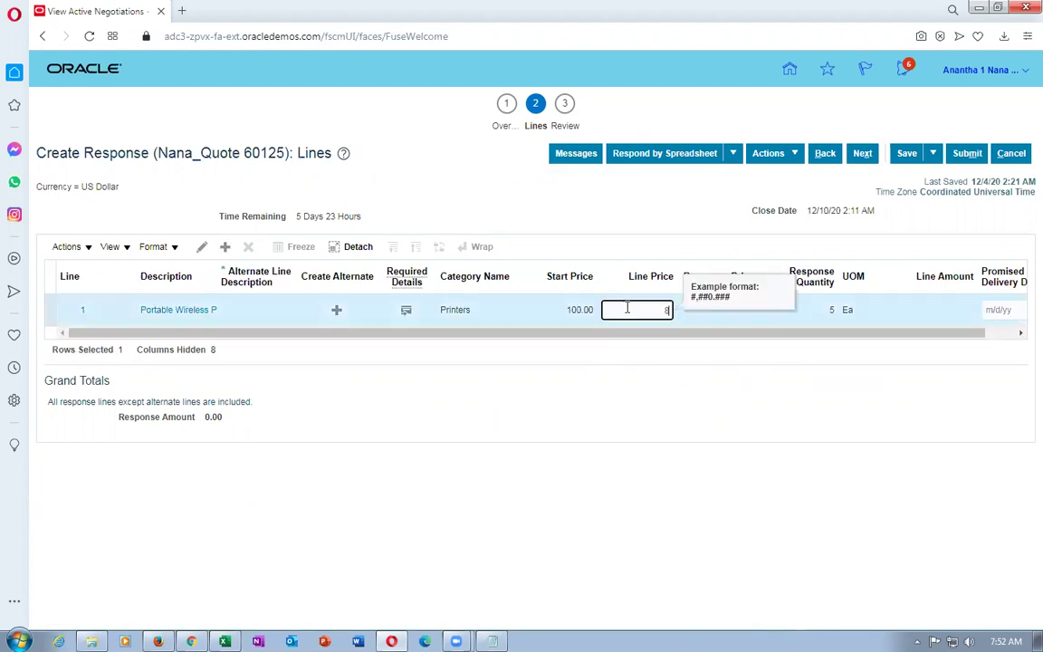
type("5")
left_click(617, 204)
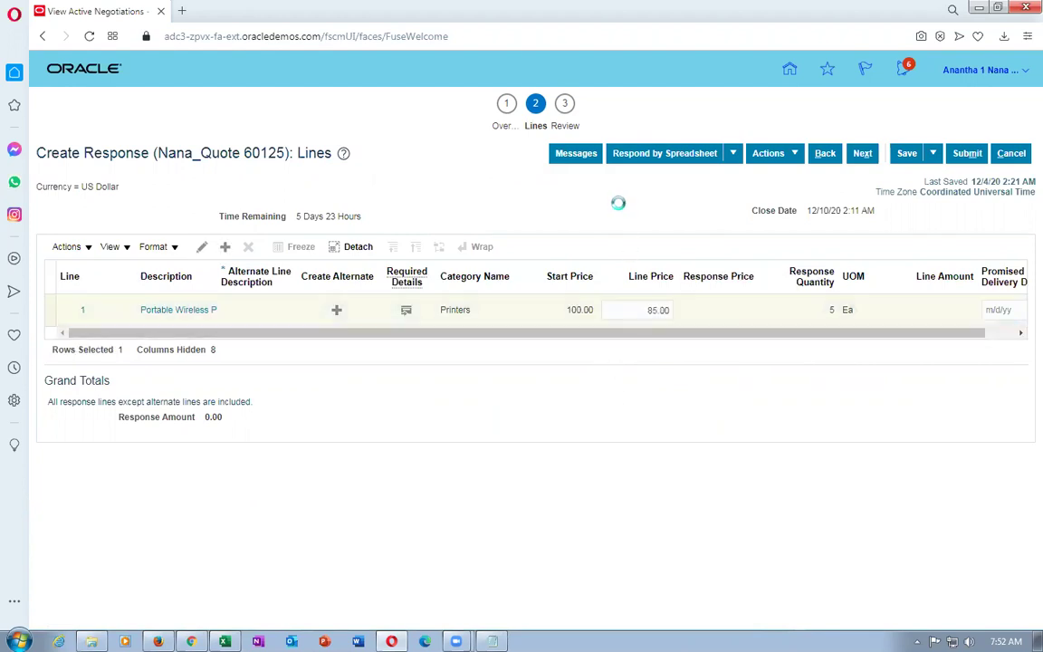
left_click(236, 319)
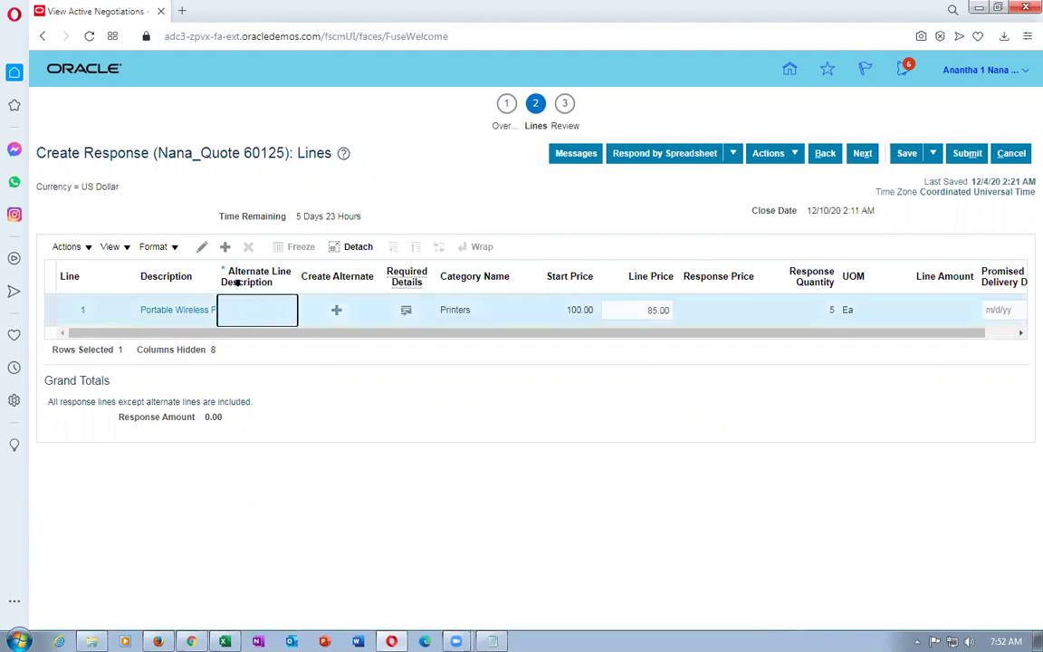
left_click(203, 248)
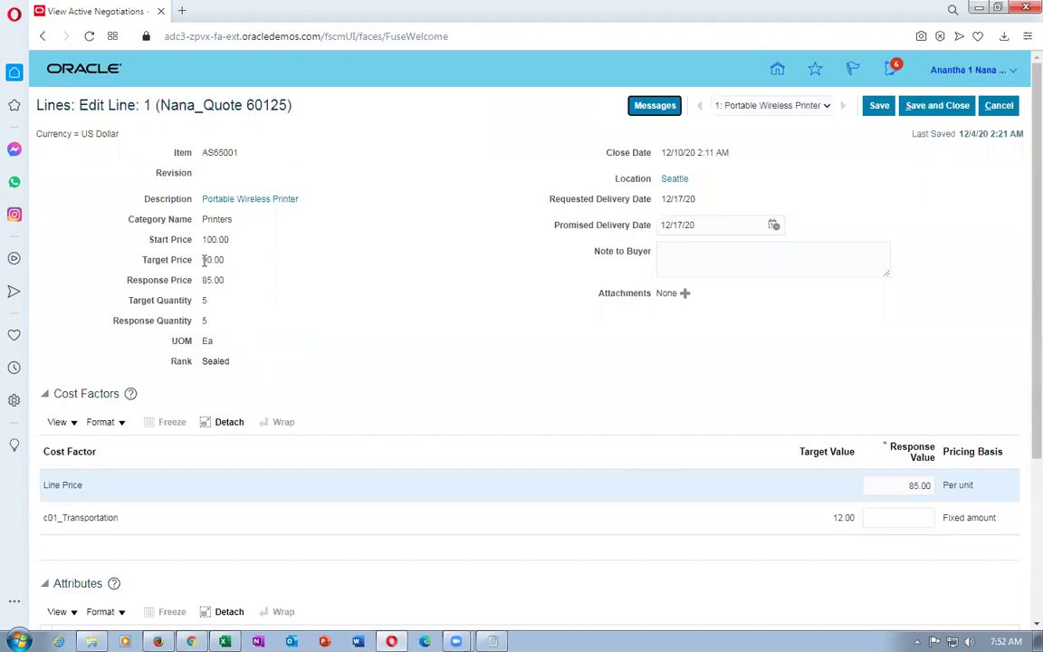
Note line 1's 90.00 target price, then cancel the line edit without saving.
left_click_drag(204, 259, 219, 260)
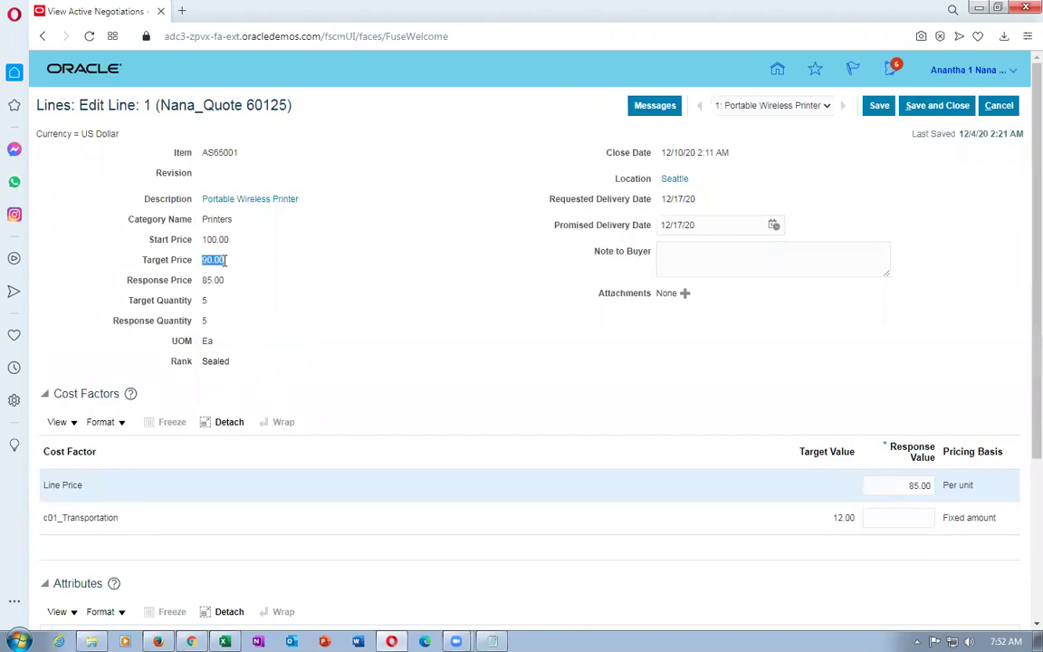
left_click(384, 372)
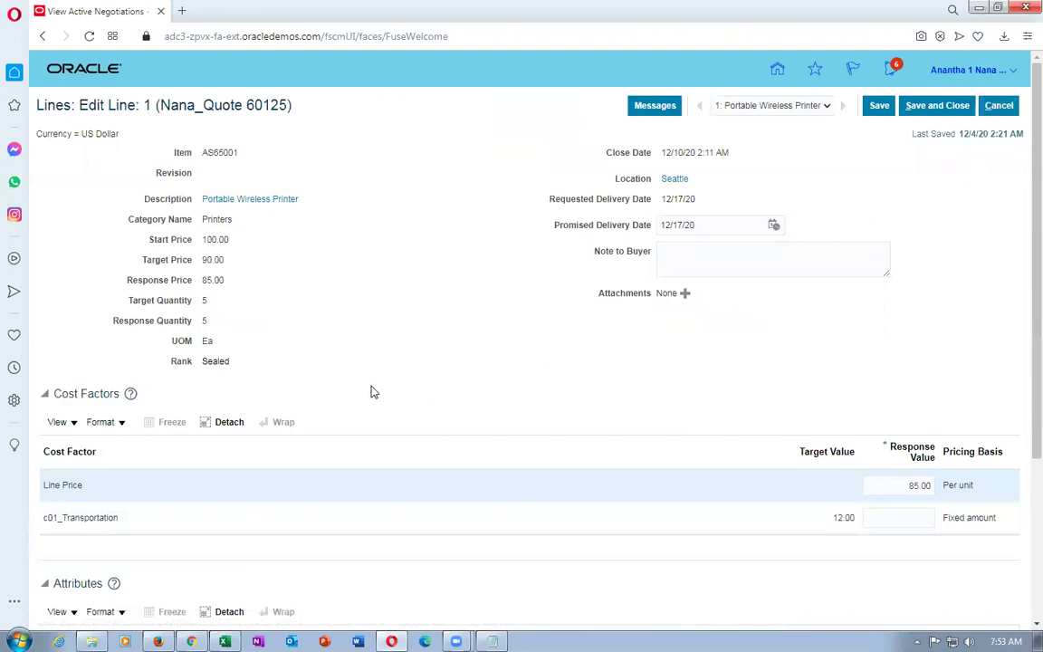
left_click(997, 107)
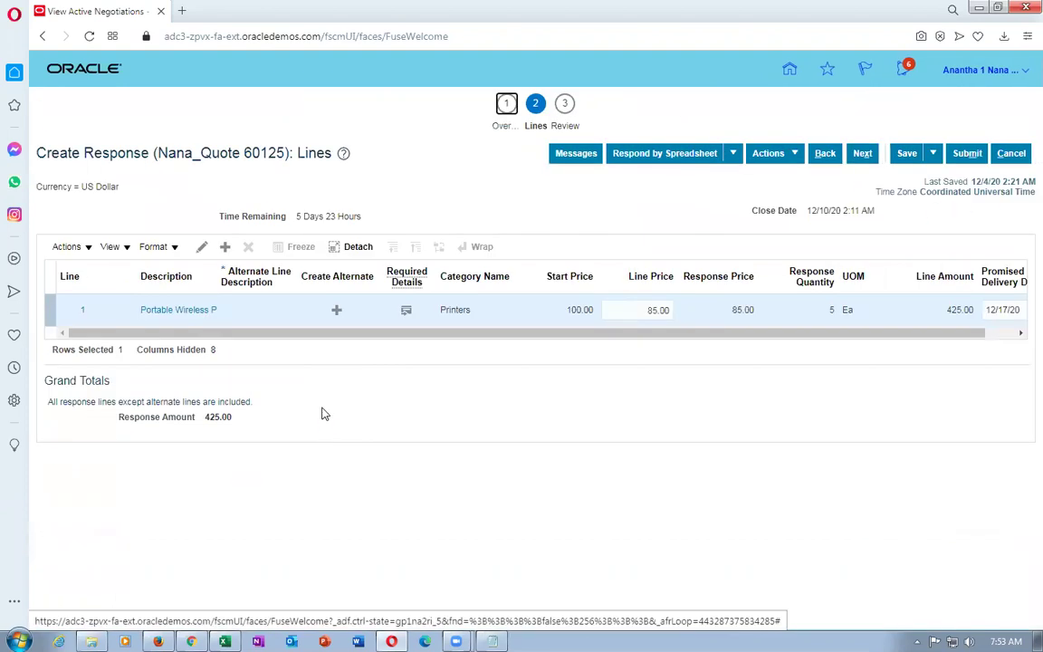
Add the Target Price column to the Lines table and reopen line 1 for editing.
left_click_drag(293, 333, 400, 349)
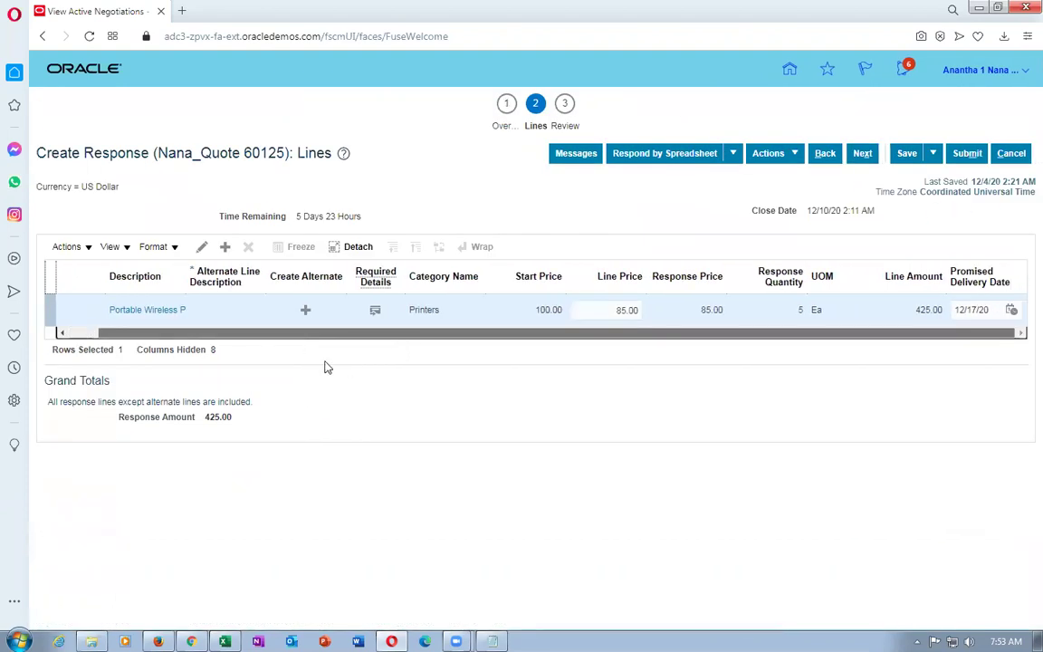
left_click(109, 247)
mouse_move(118, 272)
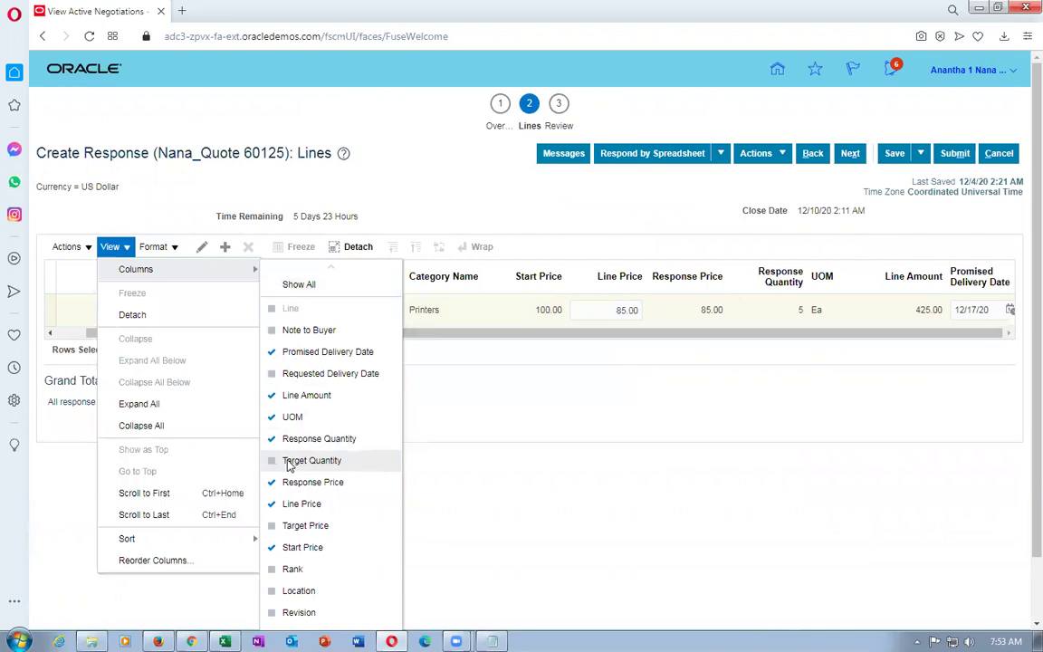
left_click(306, 525)
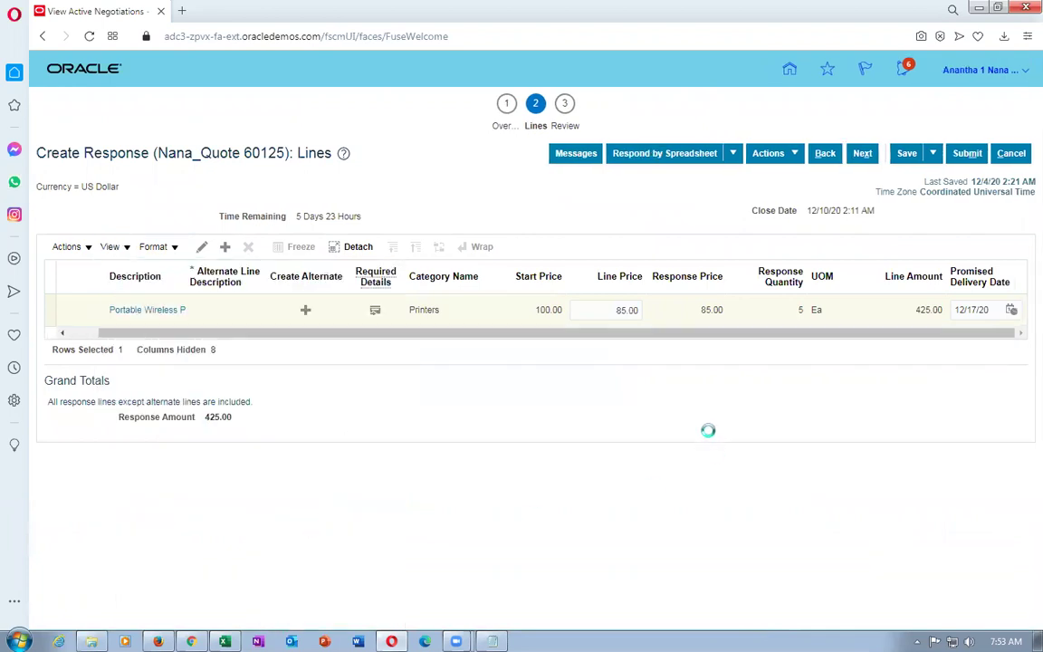
left_click_drag(695, 334, 776, 345)
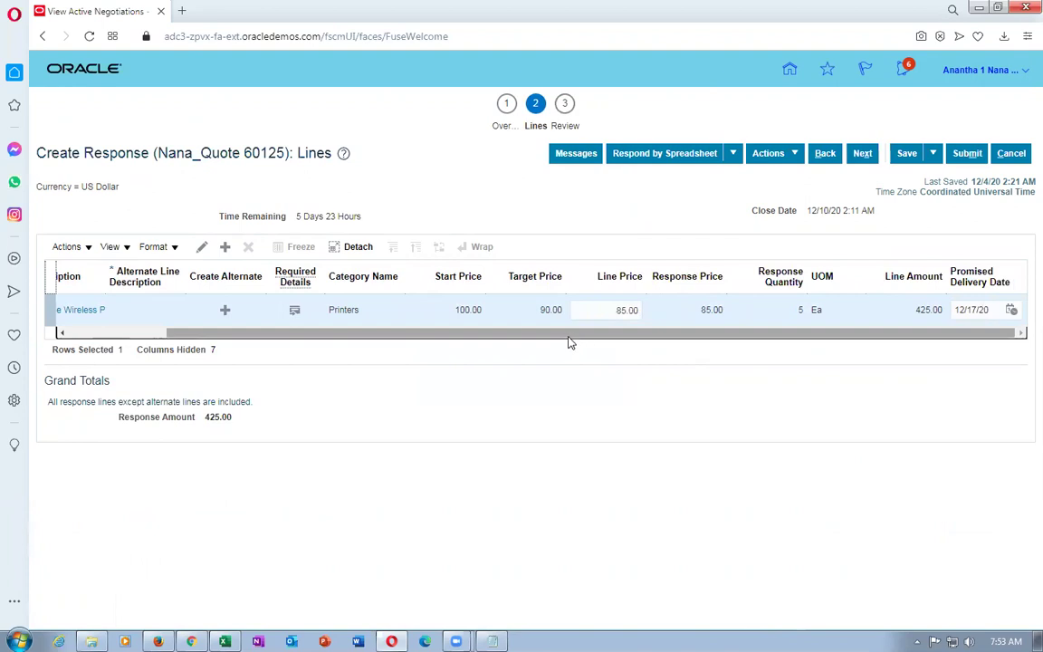
left_click_drag(568, 335, 427, 333)
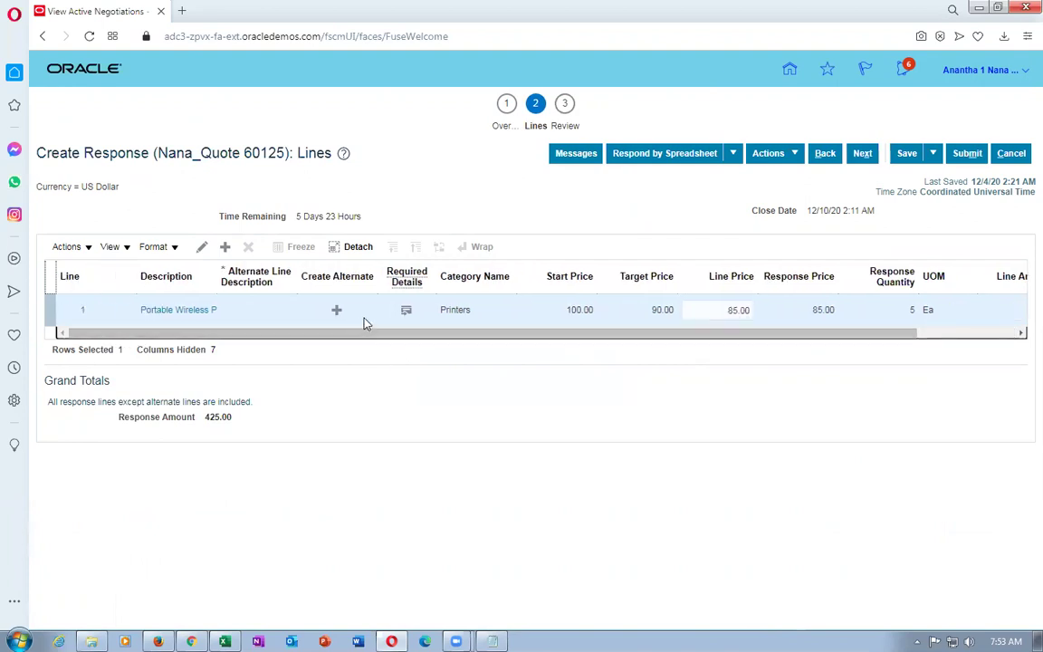
left_click(200, 250)
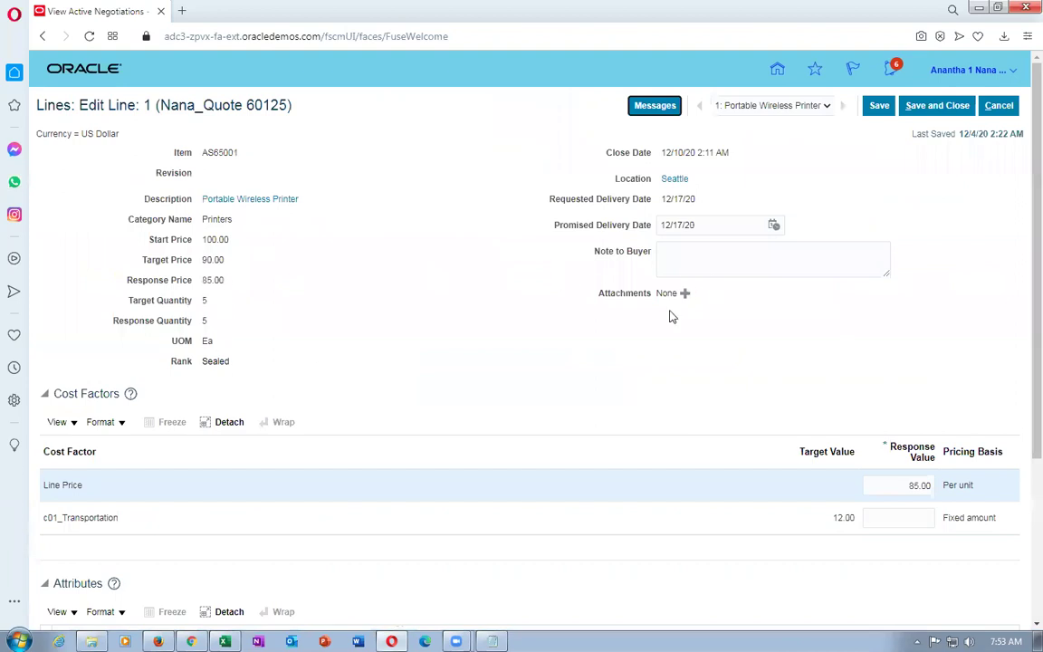
Enter 13 as line 1's c01_Transportation response value.
left_click(695, 261)
scroll(350, 525, "down", 2)
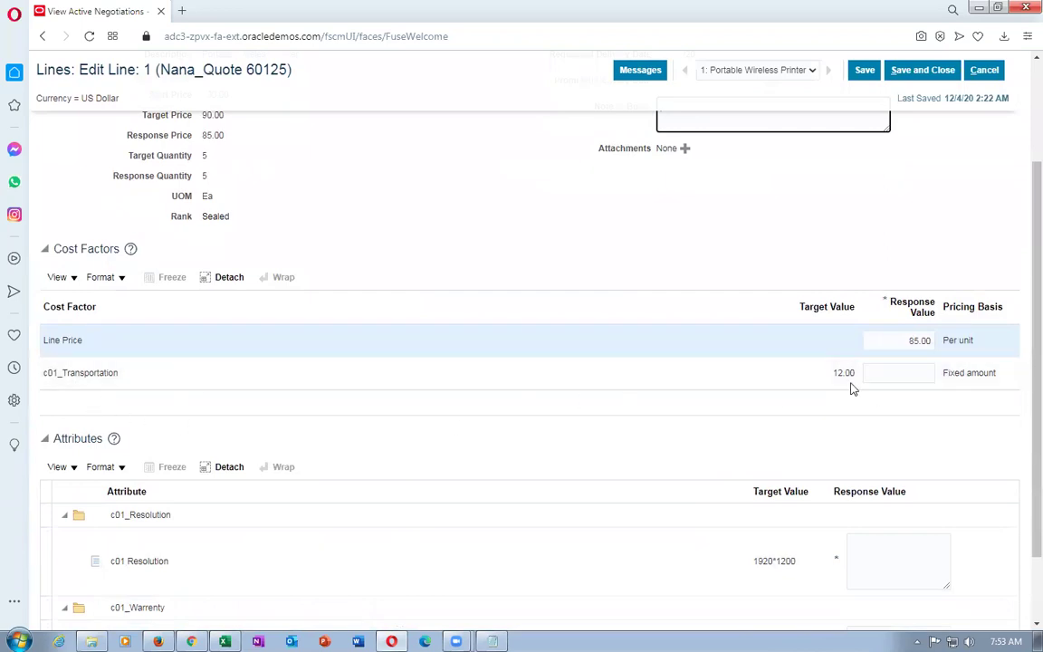
left_click(898, 374)
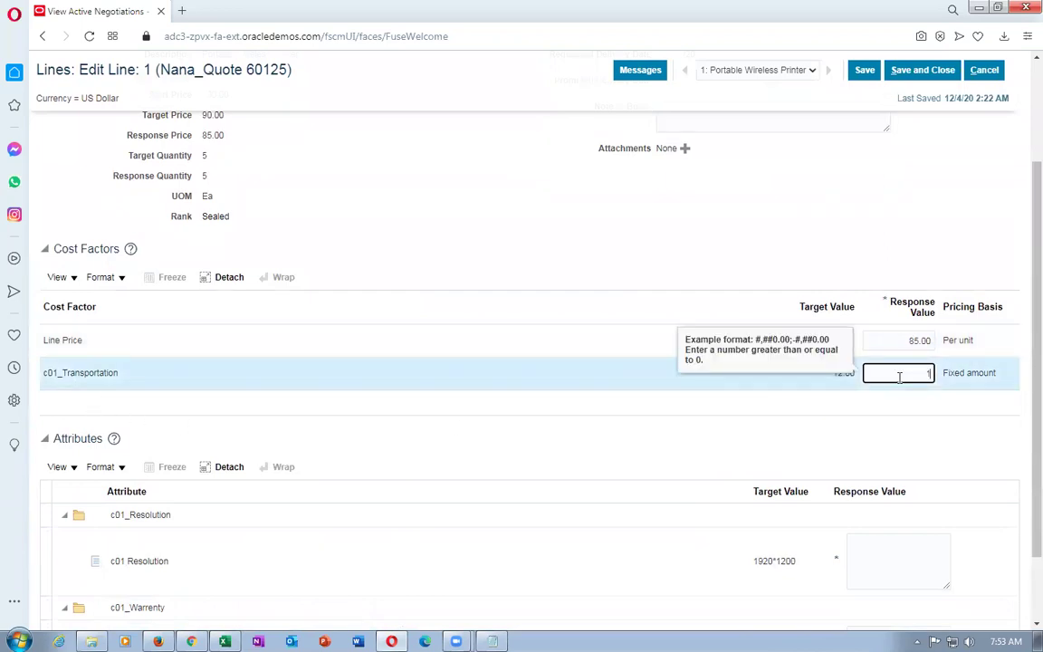
type("13")
left_click(846, 424)
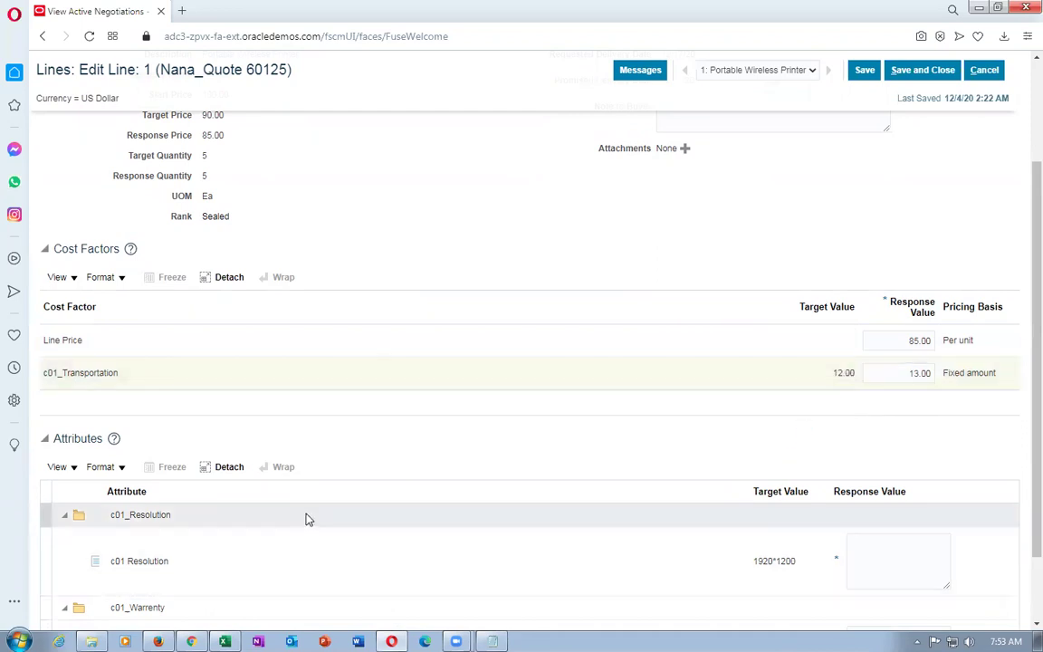
scroll(305, 519, "down", 2)
Enter 1 for c01 Resolution and 2 for c01 Warrenty, then save and close the line.
left_click(891, 468)
type("1")
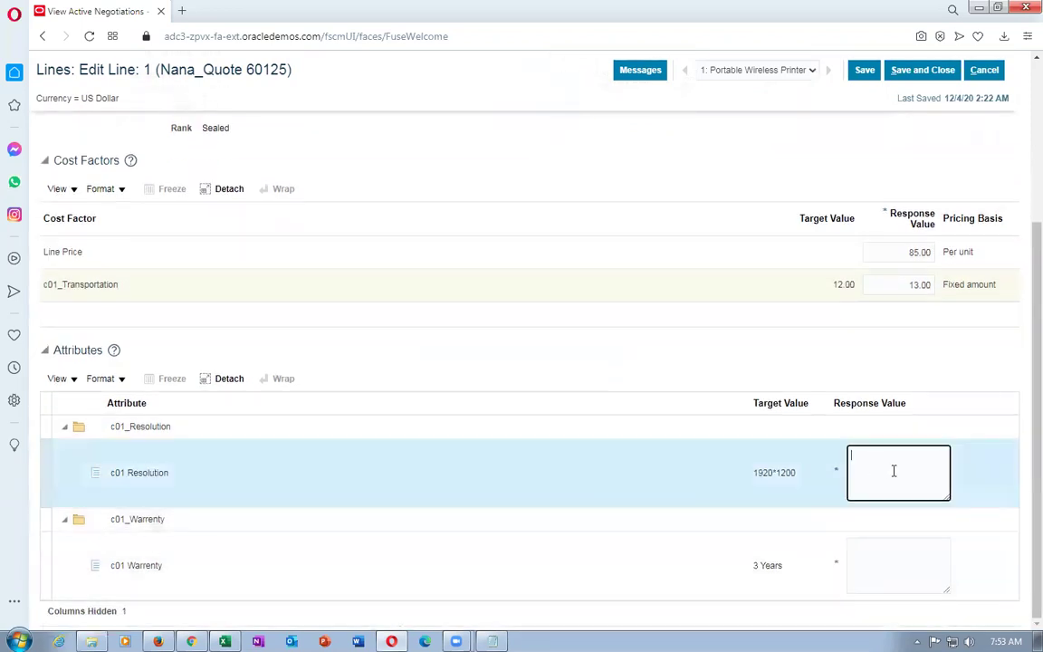
left_click(896, 563)
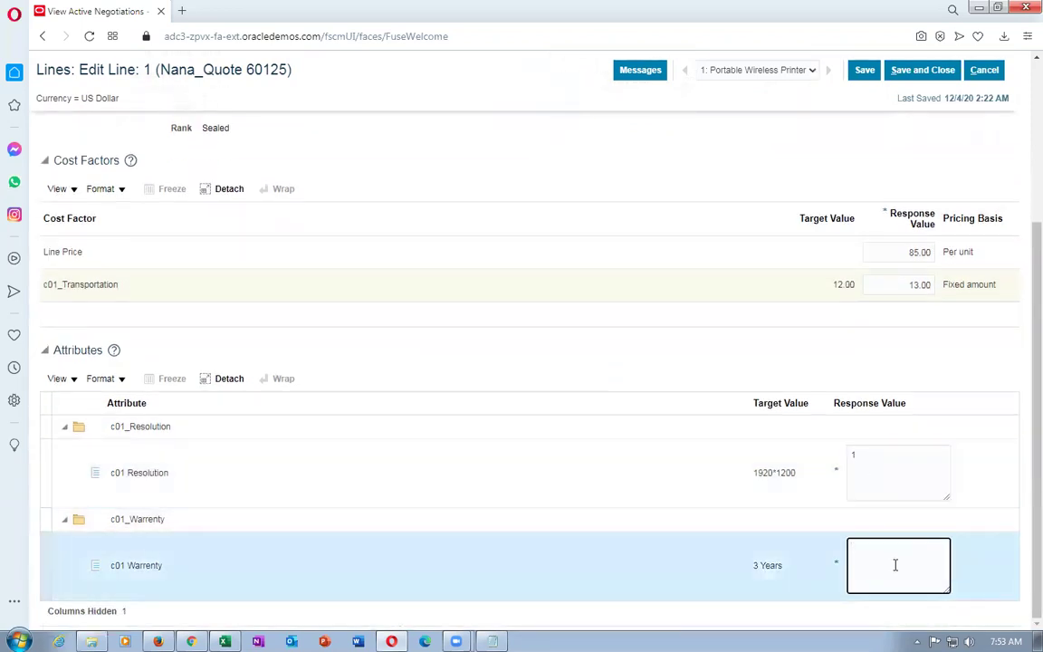
type("2")
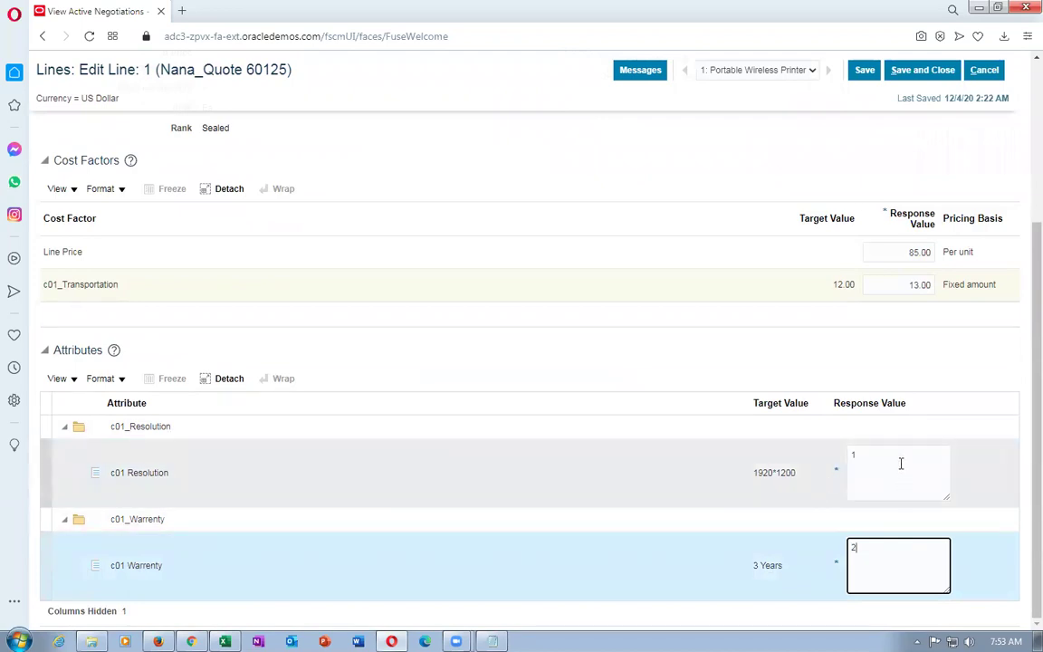
left_click(391, 369)
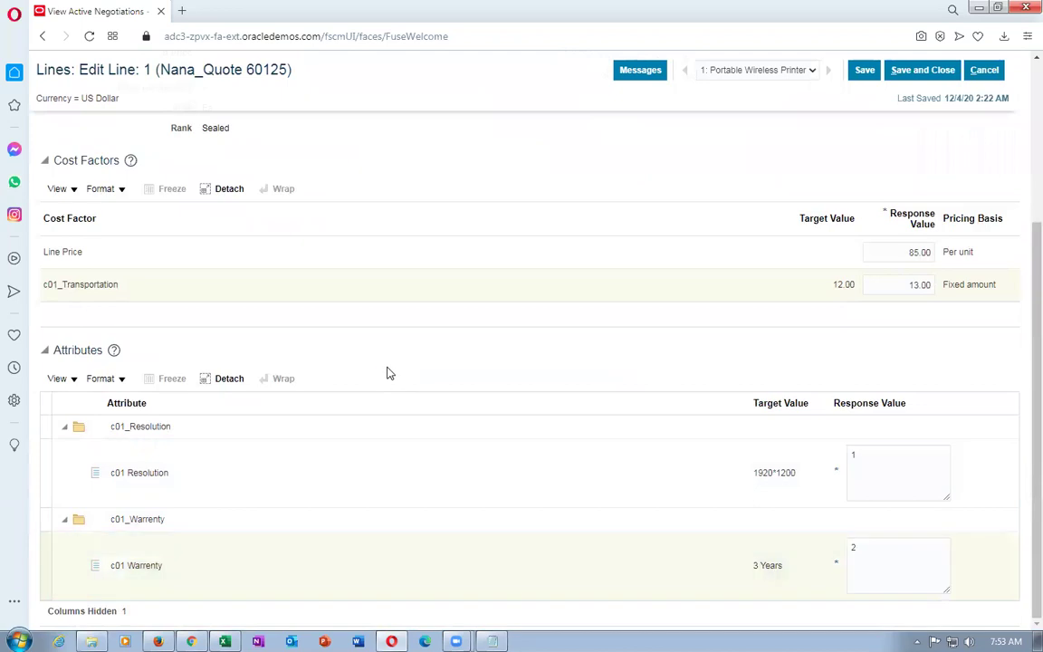
scroll(398, 382, "up", 3)
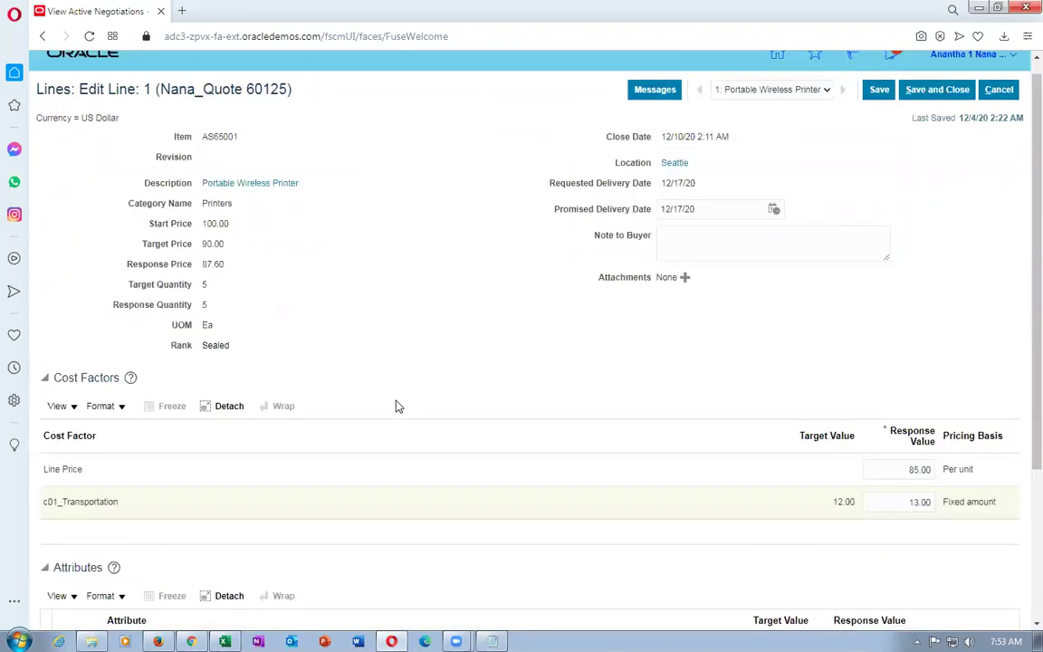
scroll(396, 406, "down", 3)
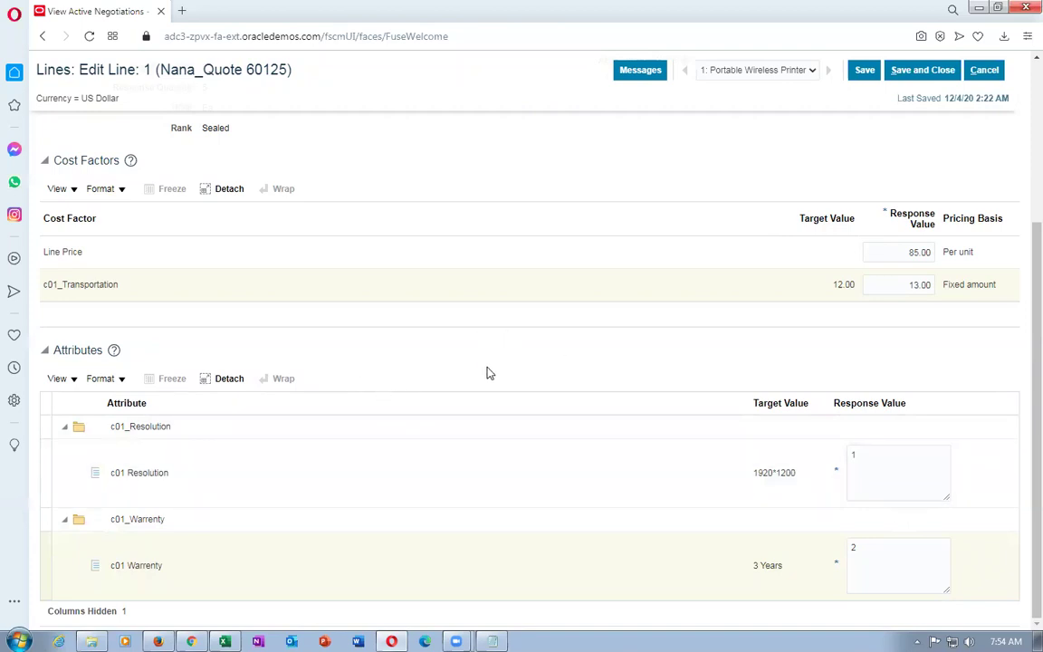
scroll(486, 373, "up", 5)
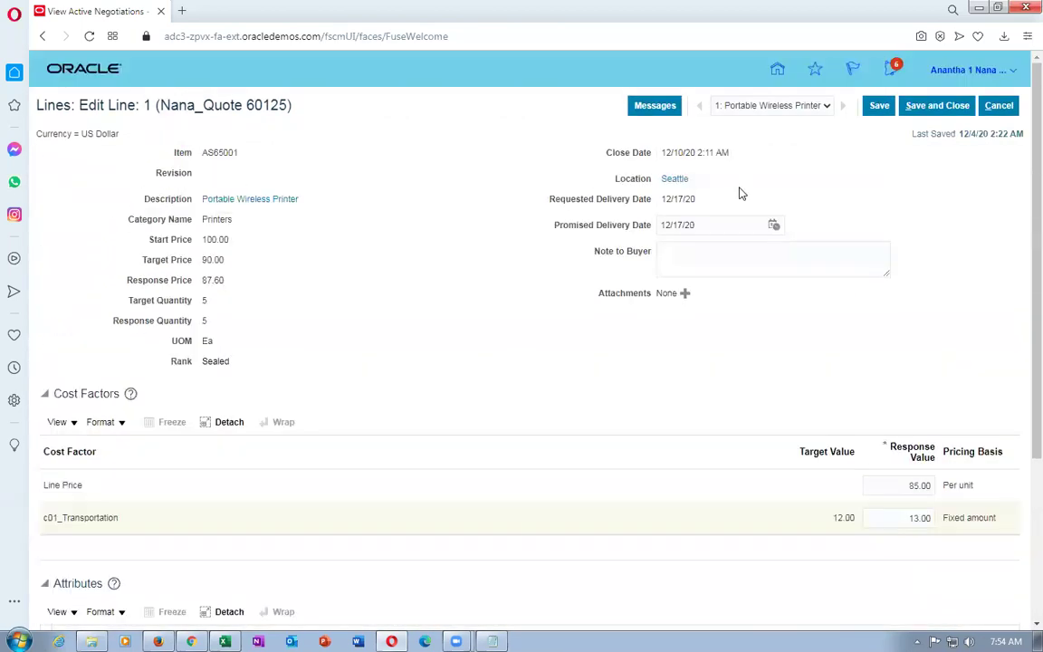
left_click(949, 106)
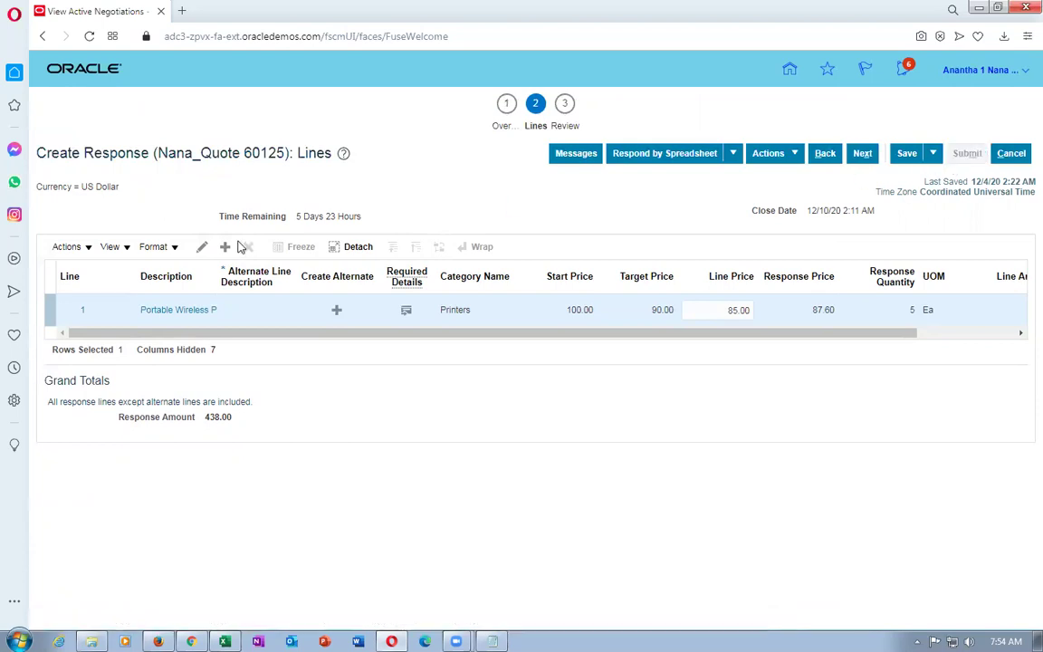
Note response 60125 in Notepad, dismiss the submission confirmation, and return to Firefox.
left_click(491, 641)
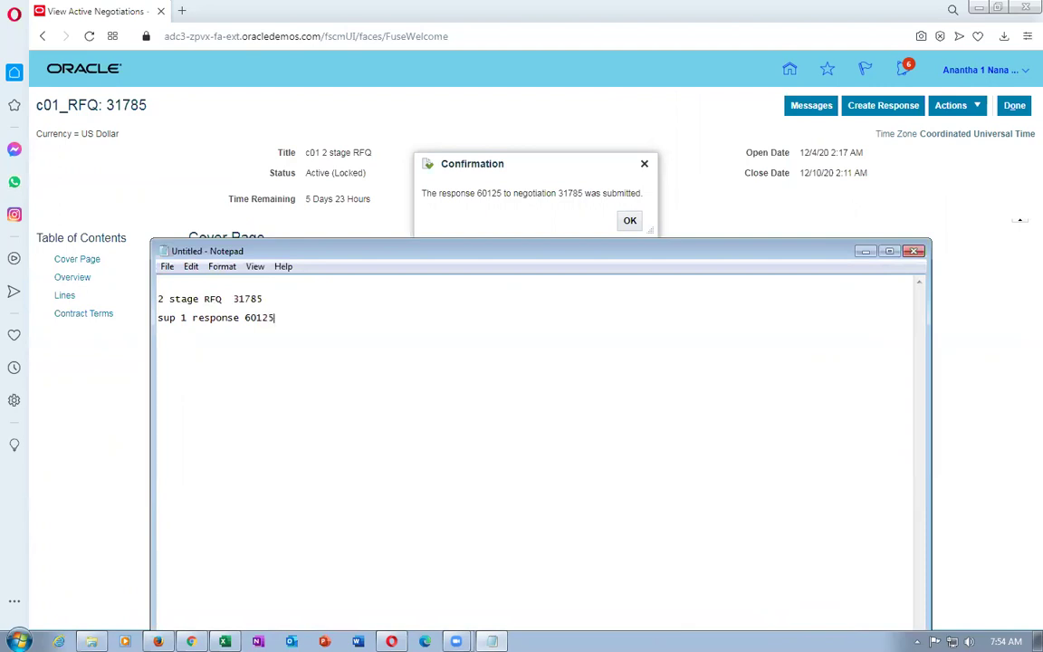
left_click(517, 217)
left_click(629, 220)
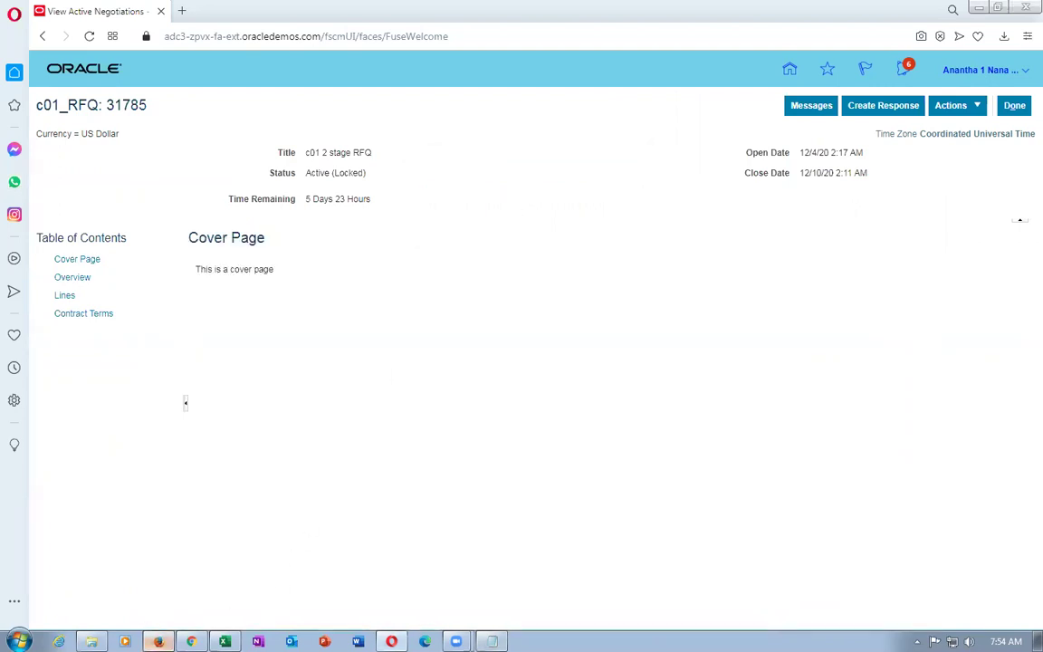
left_click(158, 641)
left_click(742, 51)
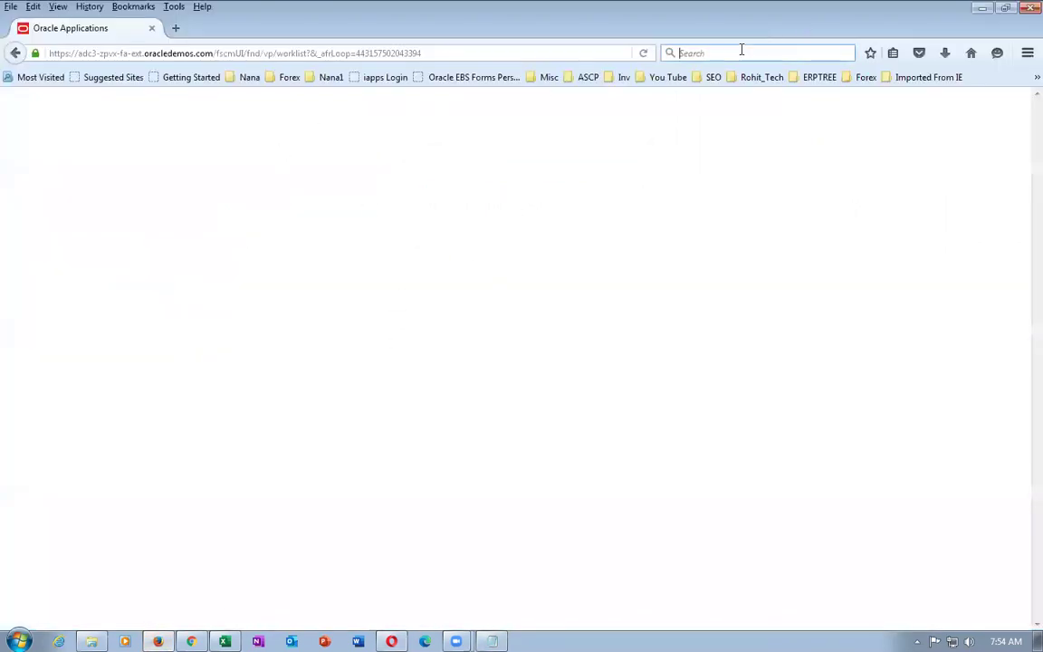
Close the old worklist tab and load the oracledemos sign-in page in a new Firefox window via 'zpvx'.
left_click(143, 53)
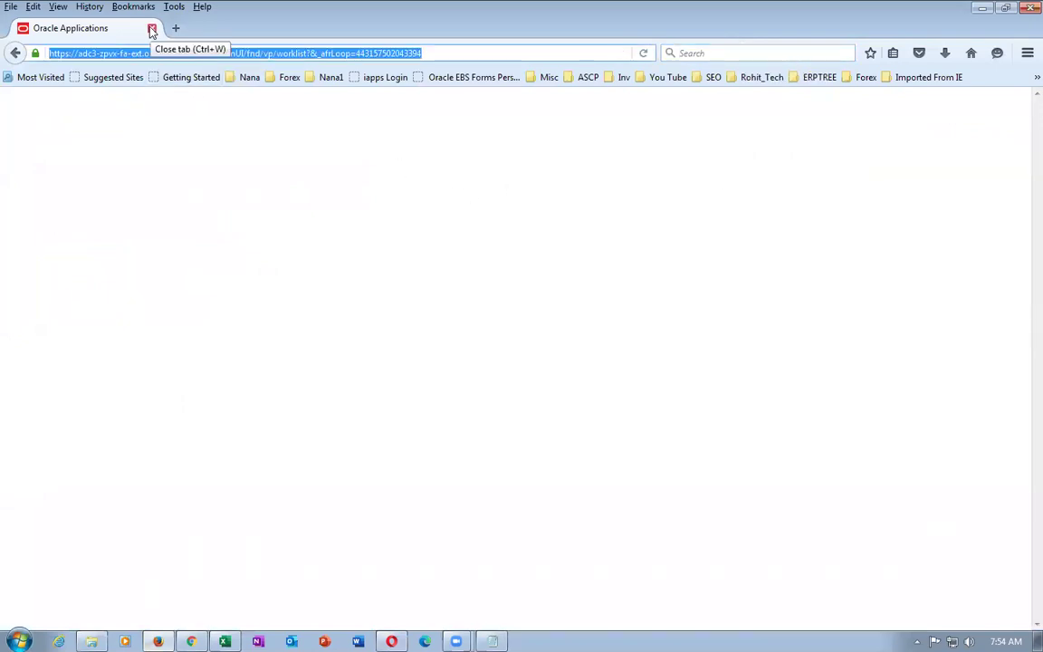
left_click(152, 30)
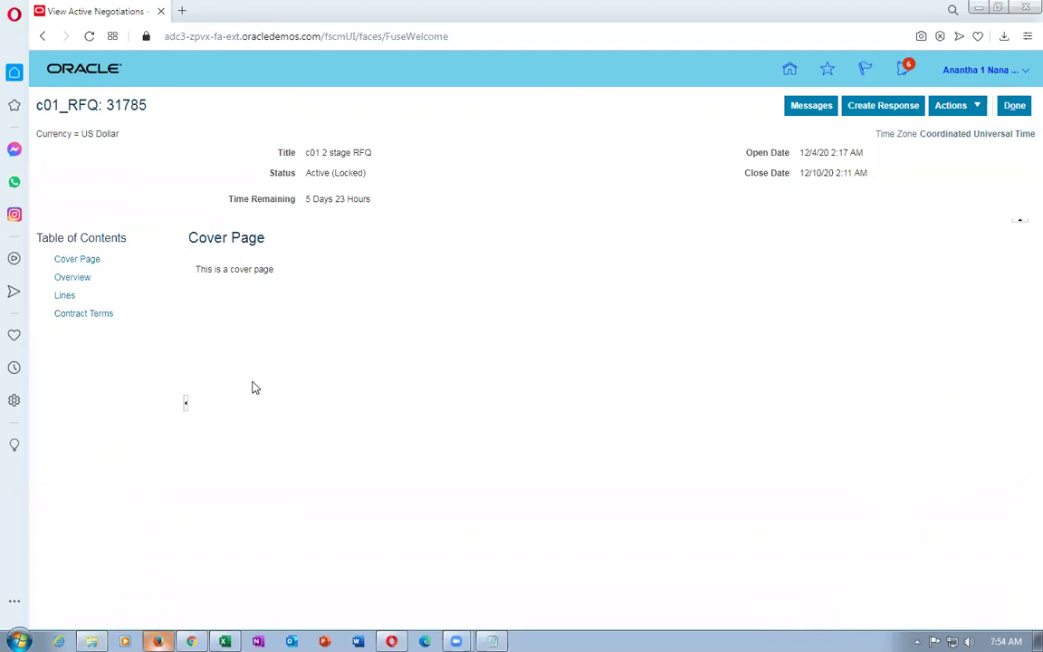
left_click(157, 641)
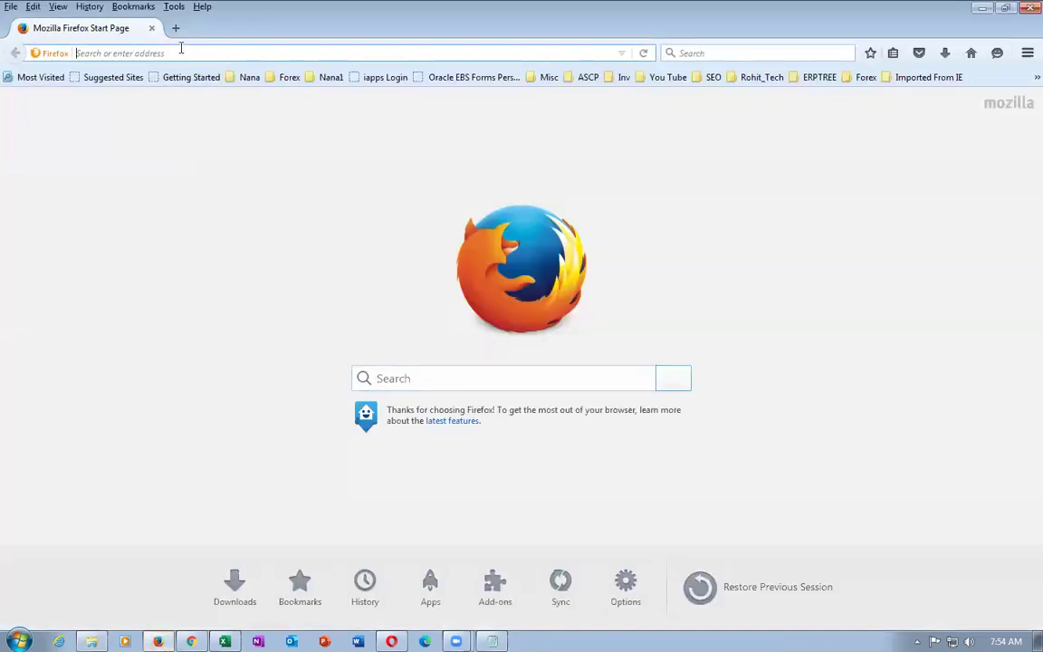
type("zpvx")
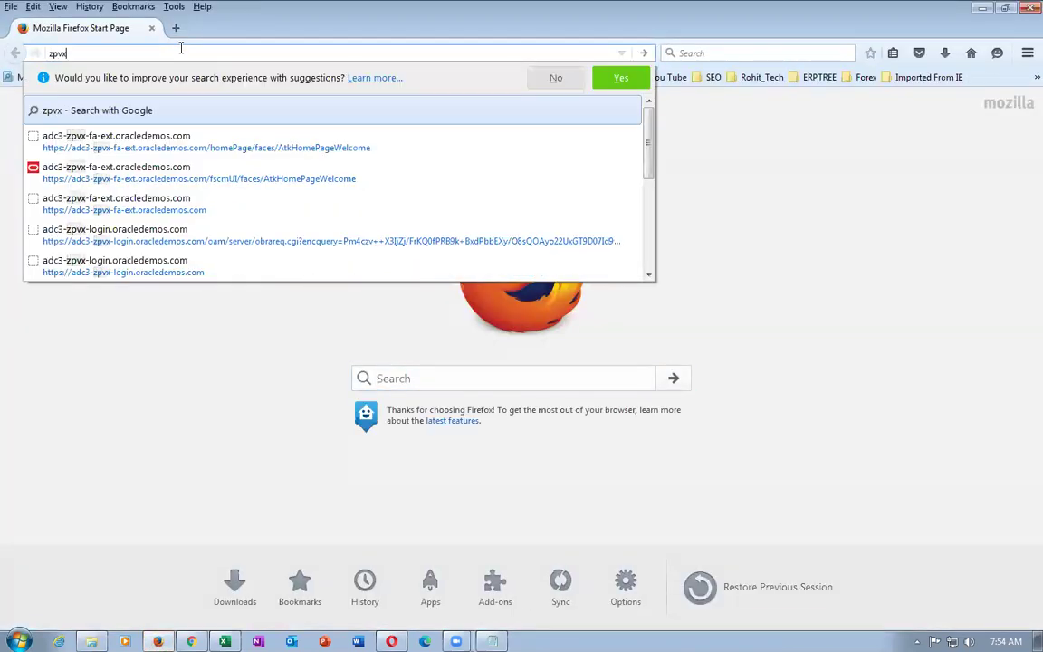
key("Down")
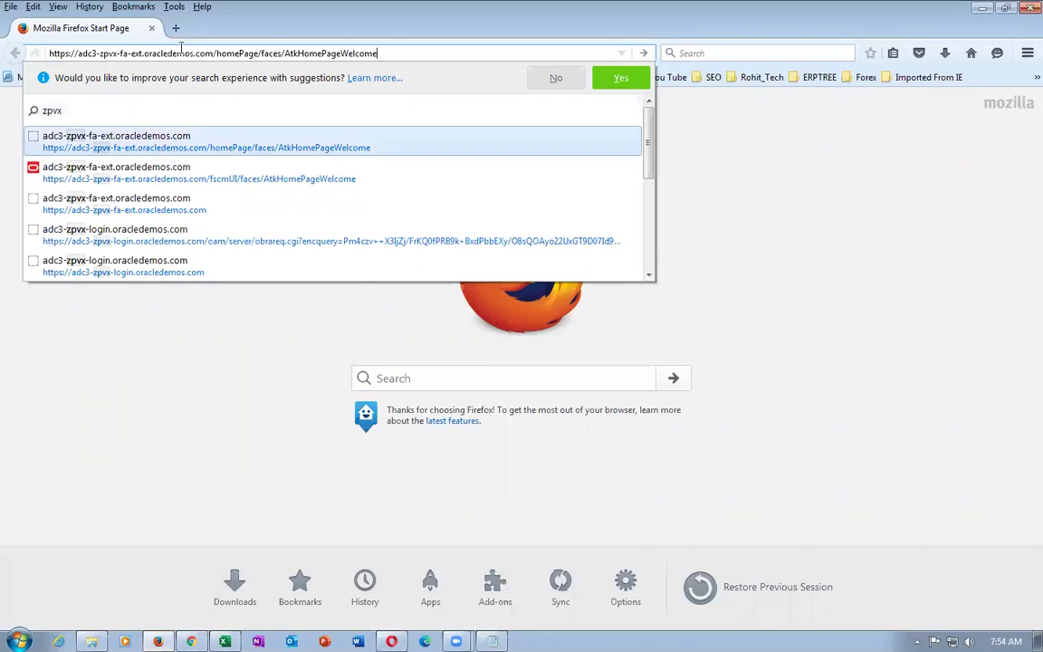
key("Return")
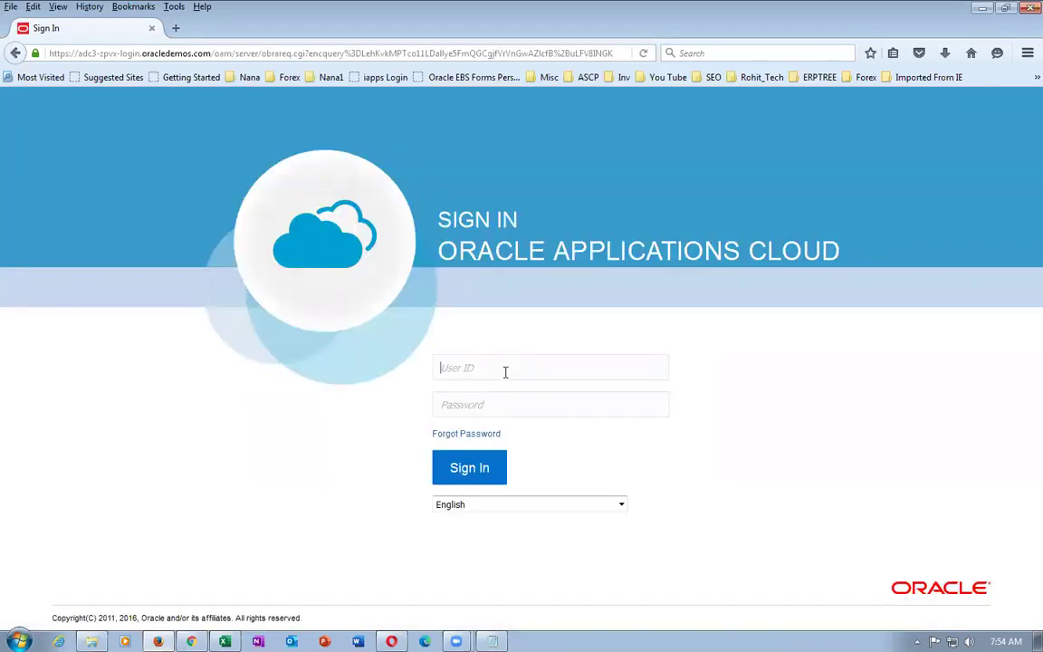
Sign in to Oracle Applications Cloud as the second supplier user.
left_click(505, 368)
type("app")
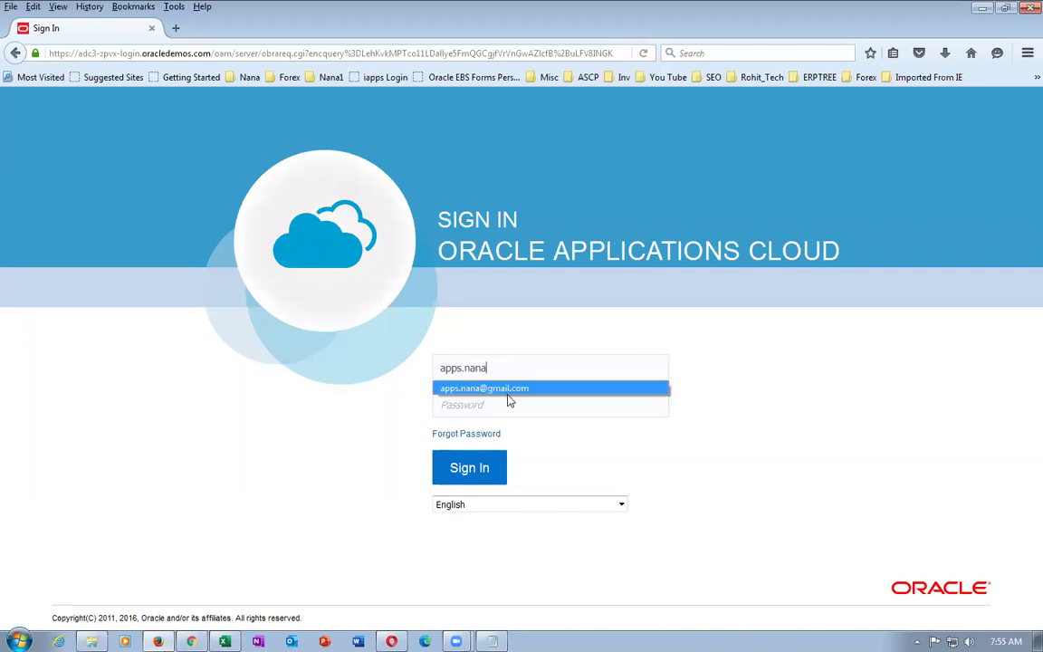
type("s.nana")
left_click(512, 392)
left_click(454, 480)
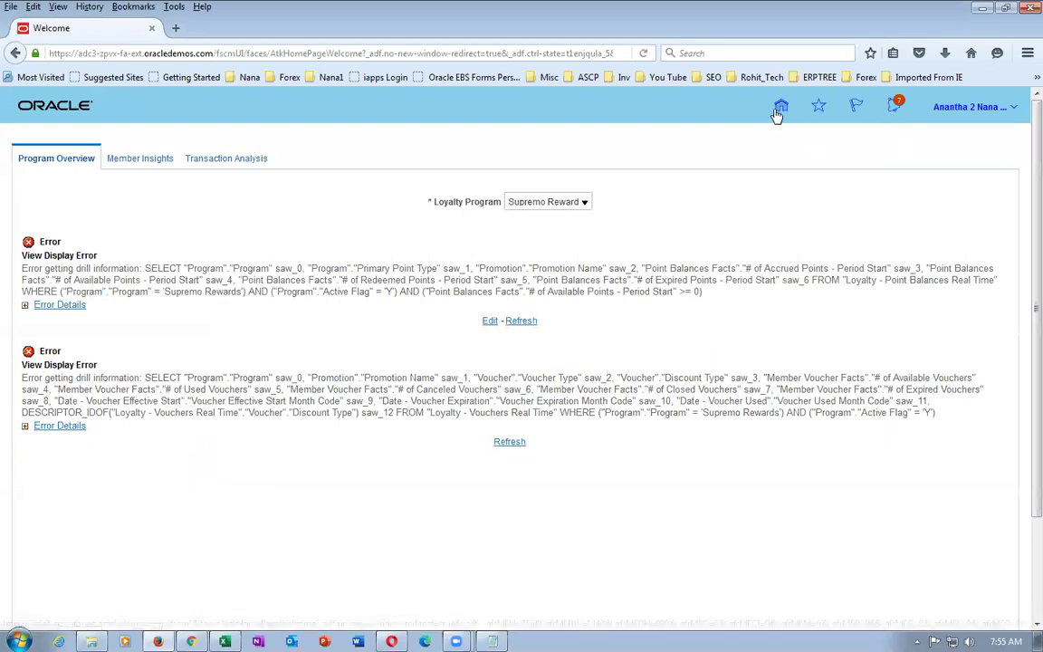
From the Supplier Portal's Negotiations Closing Soon slice, open c01_RFQ 31785.
left_click(779, 107)
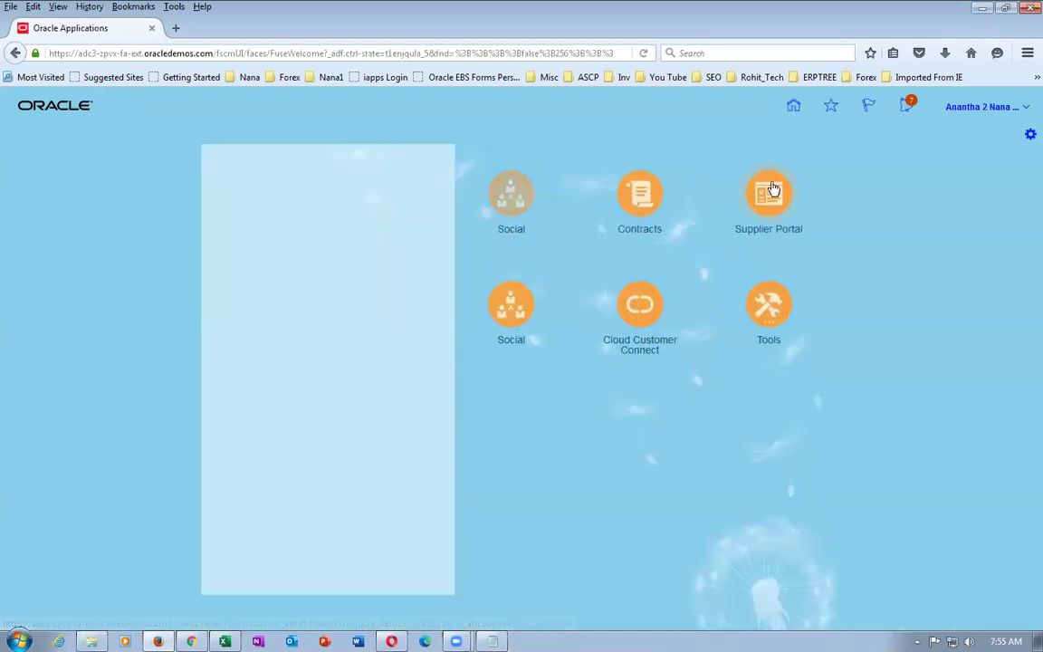
left_click(770, 192)
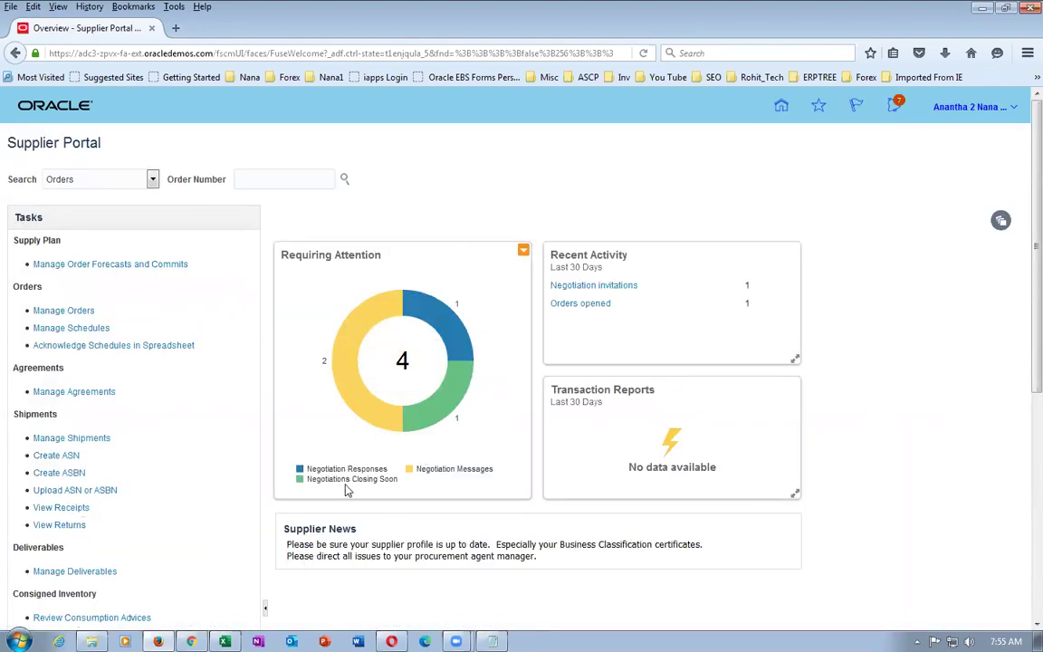
mouse_move(452, 410)
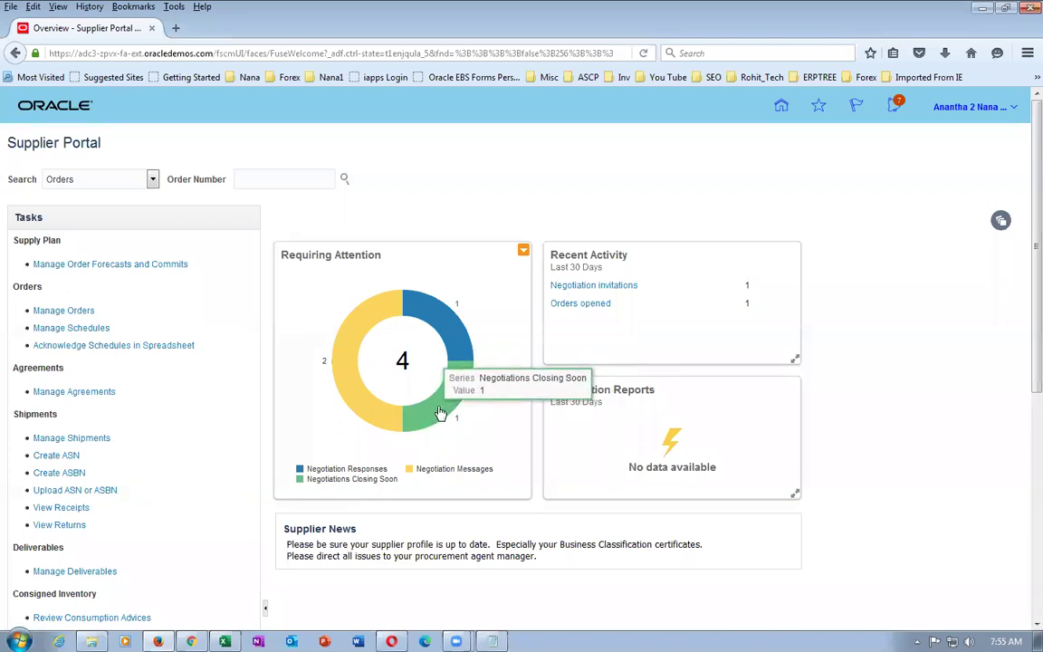
left_click(440, 413)
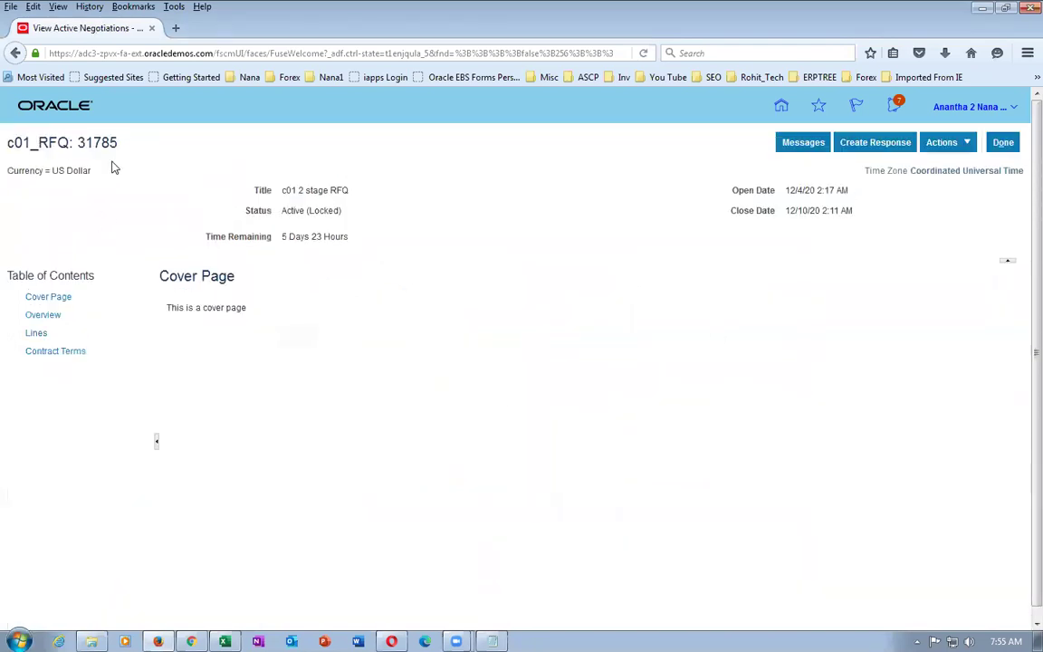
Create a new response to the RFQ and advance to its Lines step.
left_click(944, 150)
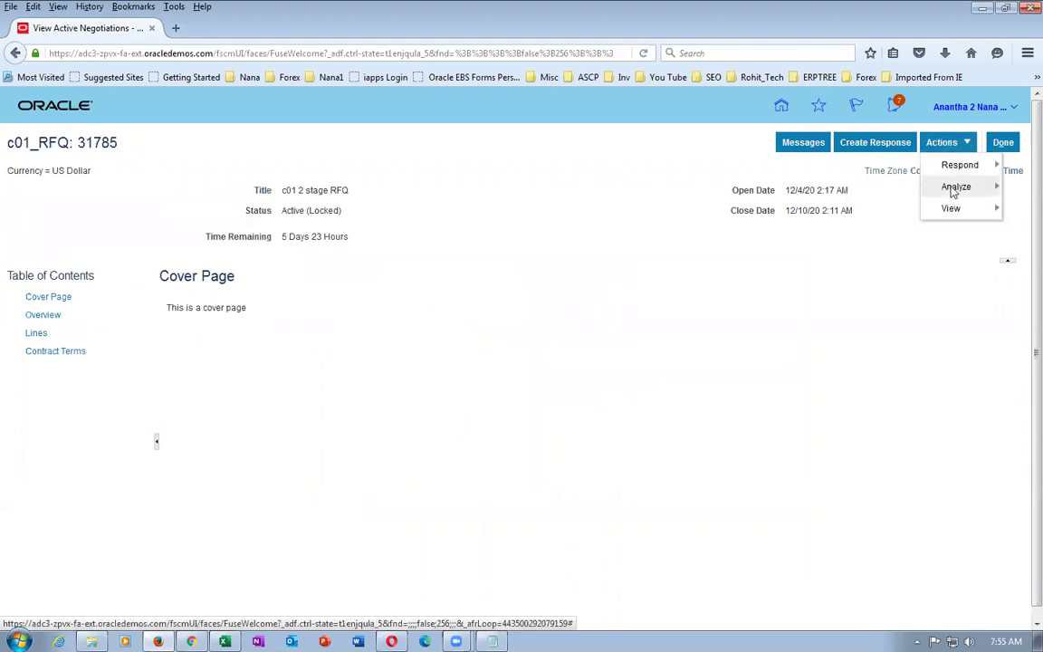
mouse_move(950, 167)
left_click(826, 188)
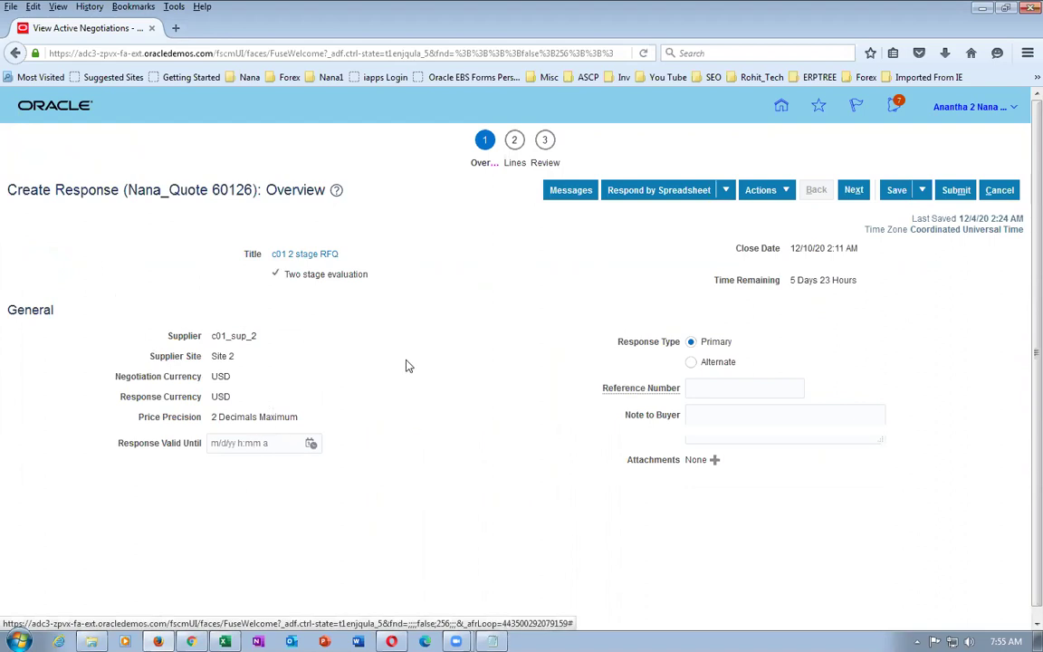
left_click(525, 165)
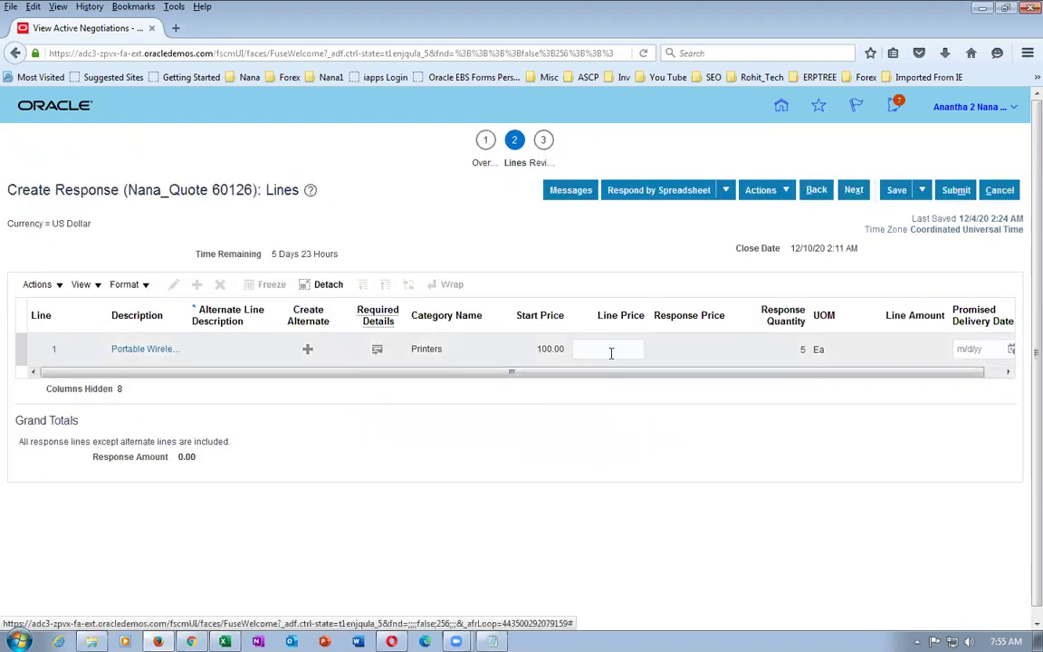
Price line 1 at 80.00 for a 400.00 line total and open its details.
left_click(610, 353)
type("8")
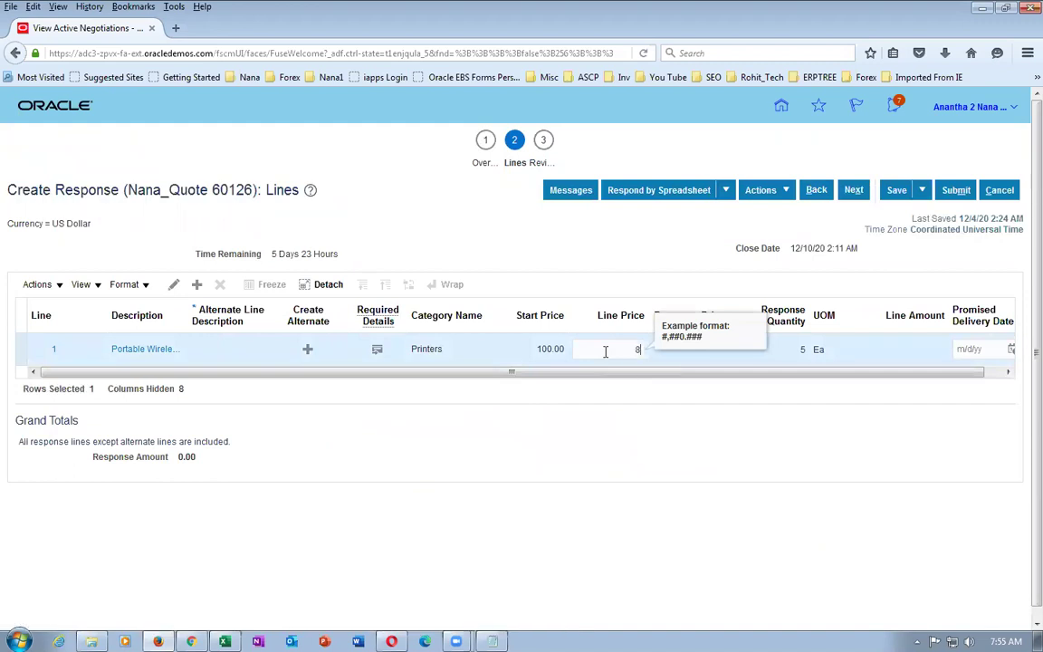
key("Tab")
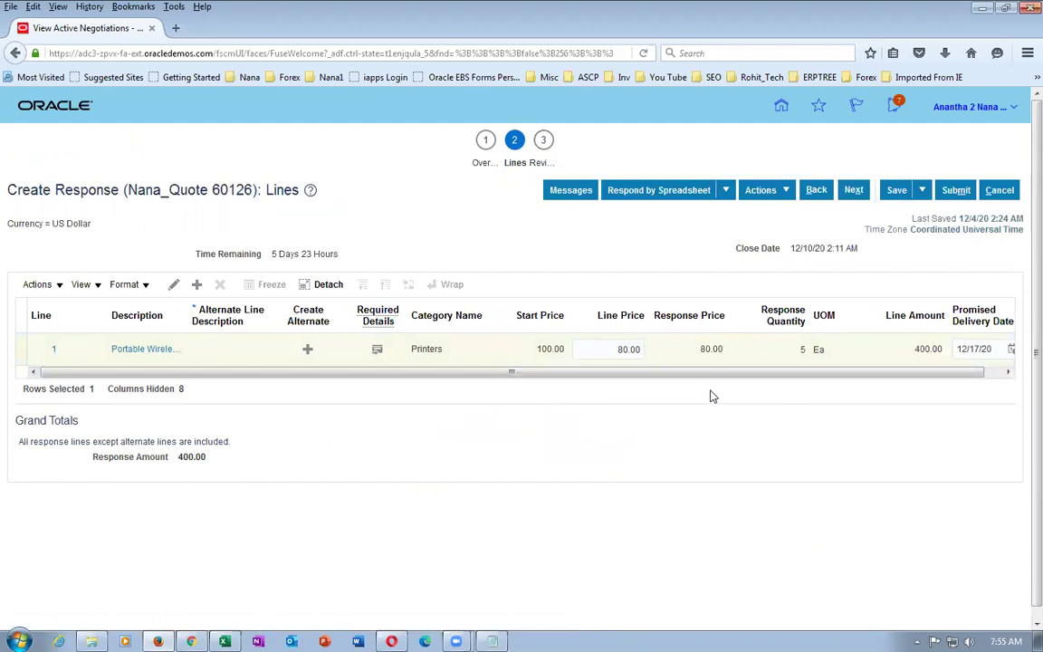
left_click(172, 286)
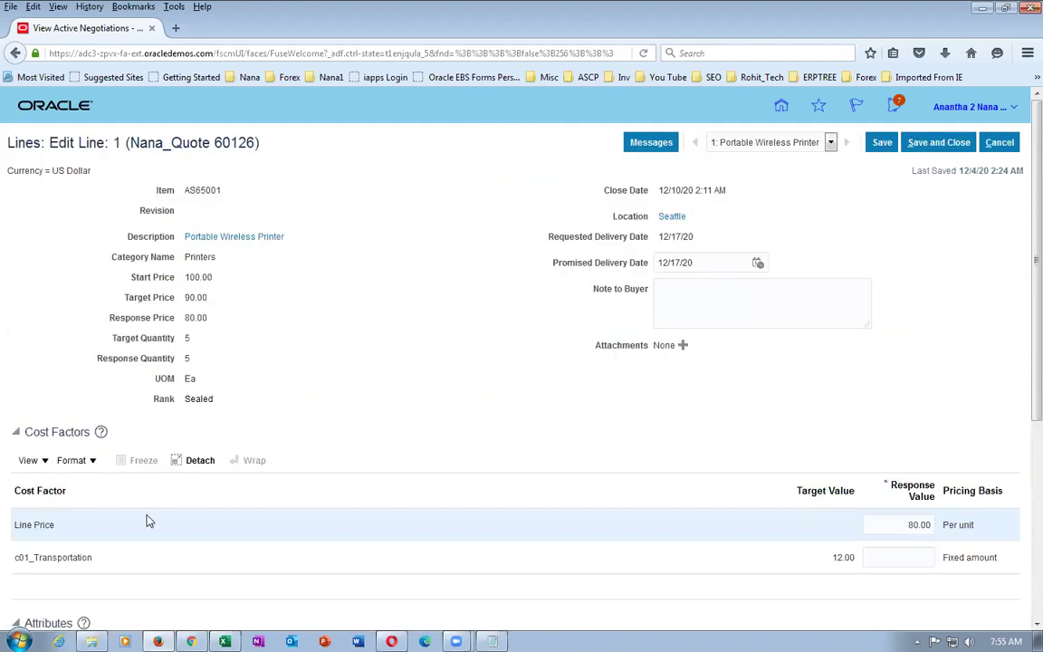
Enter a 14.00 c01_Transportation cost for line 1.
left_click(889, 557)
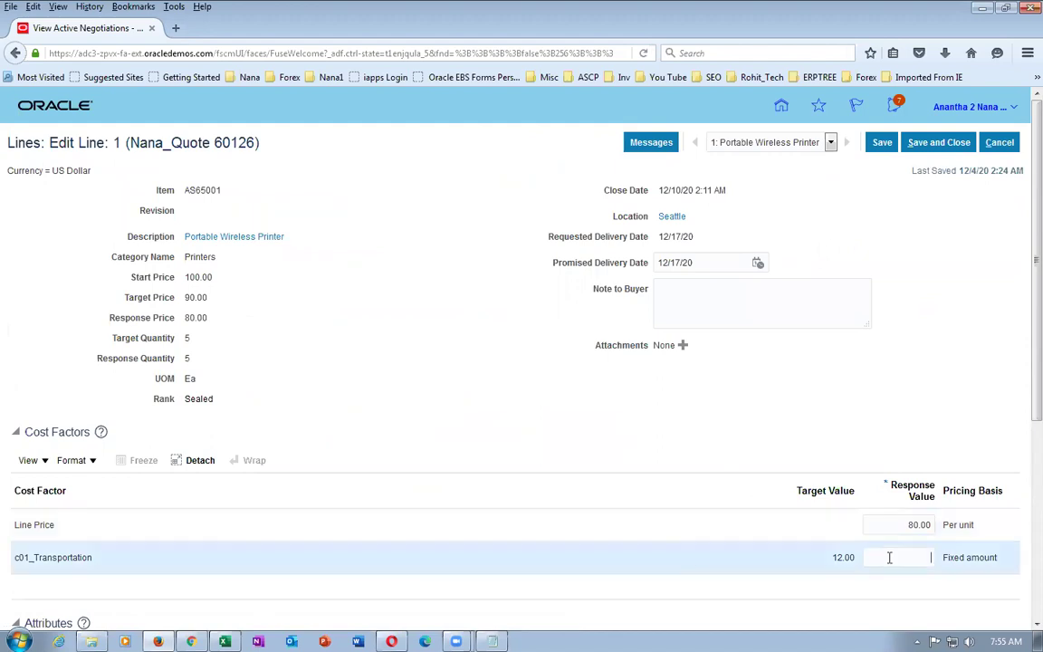
type("14")
left_click(766, 424)
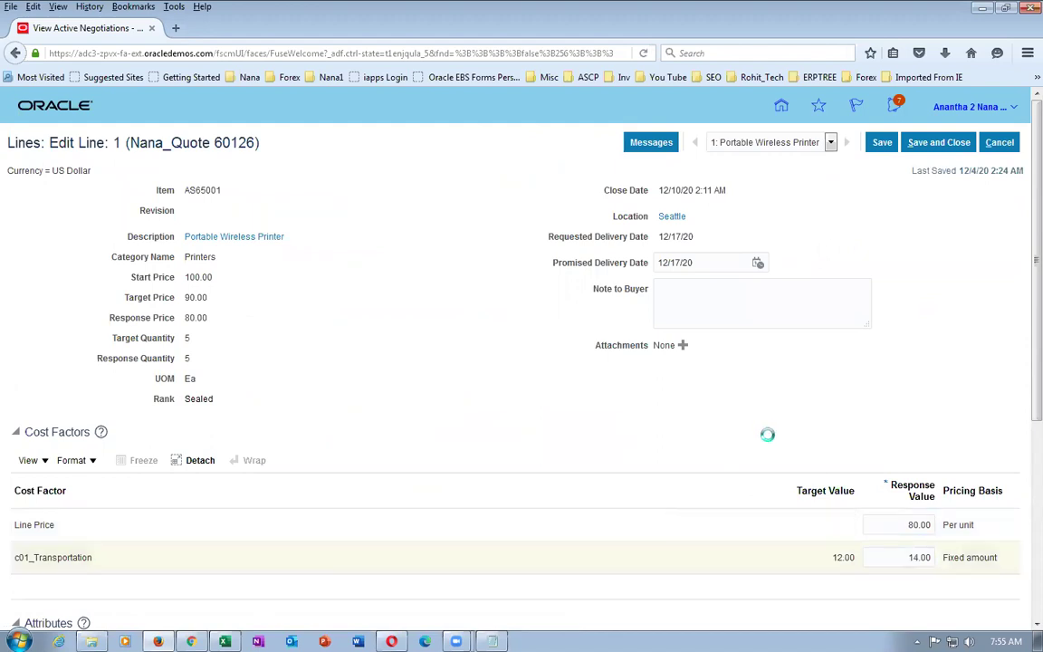
scroll(768, 443, "down", 3)
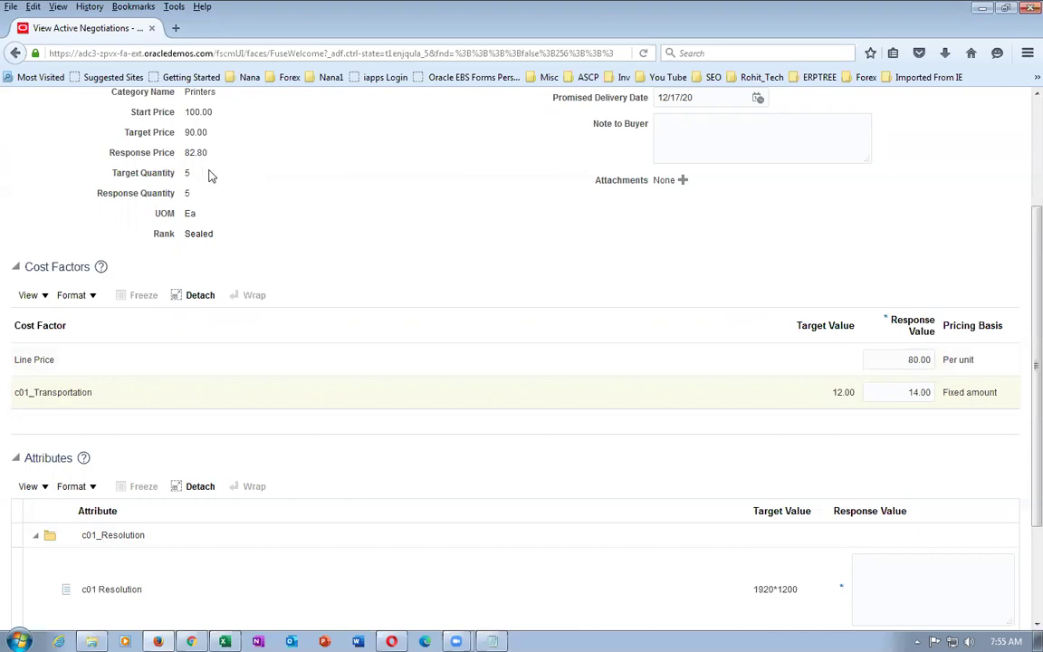
scroll(284, 289, "up", 2)
scroll(286, 289, "down", 3)
Answer 3 for c01 Resolution and c01 Warrenty, then save line 1, totaling 414.00.
left_click(861, 487)
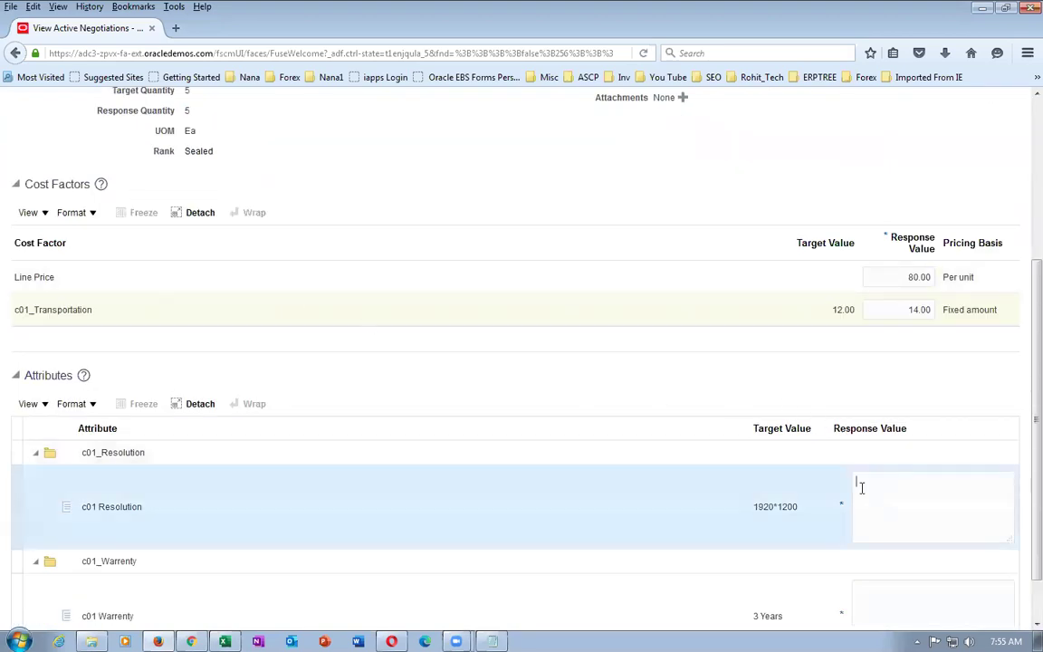
type("3")
left_click(895, 610)
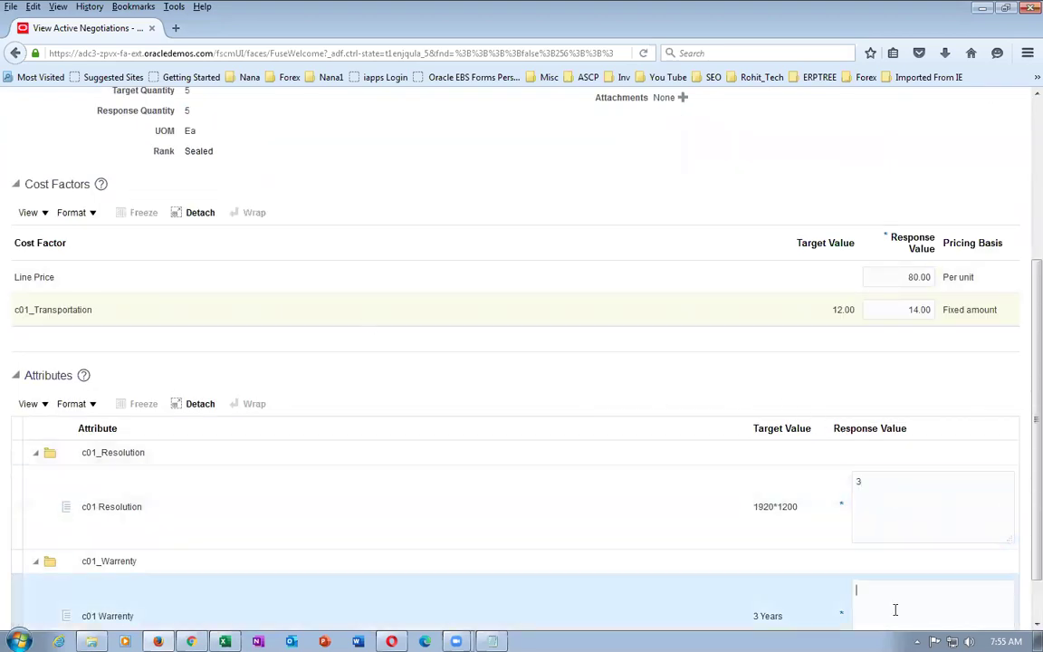
type("3")
scroll(720, 396, "up", 3)
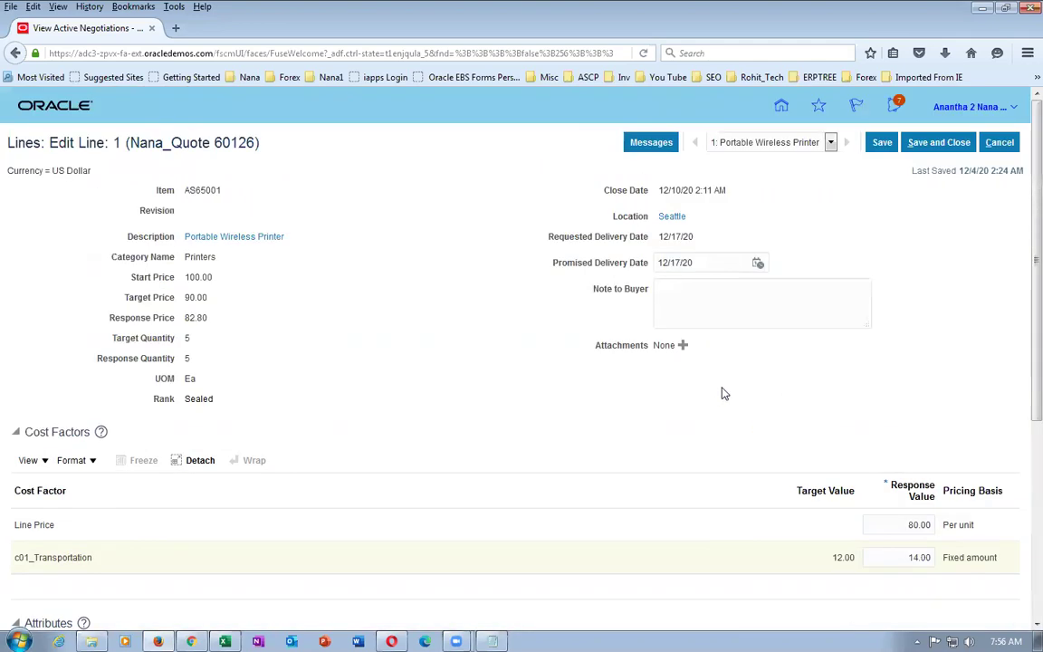
left_click(940, 151)
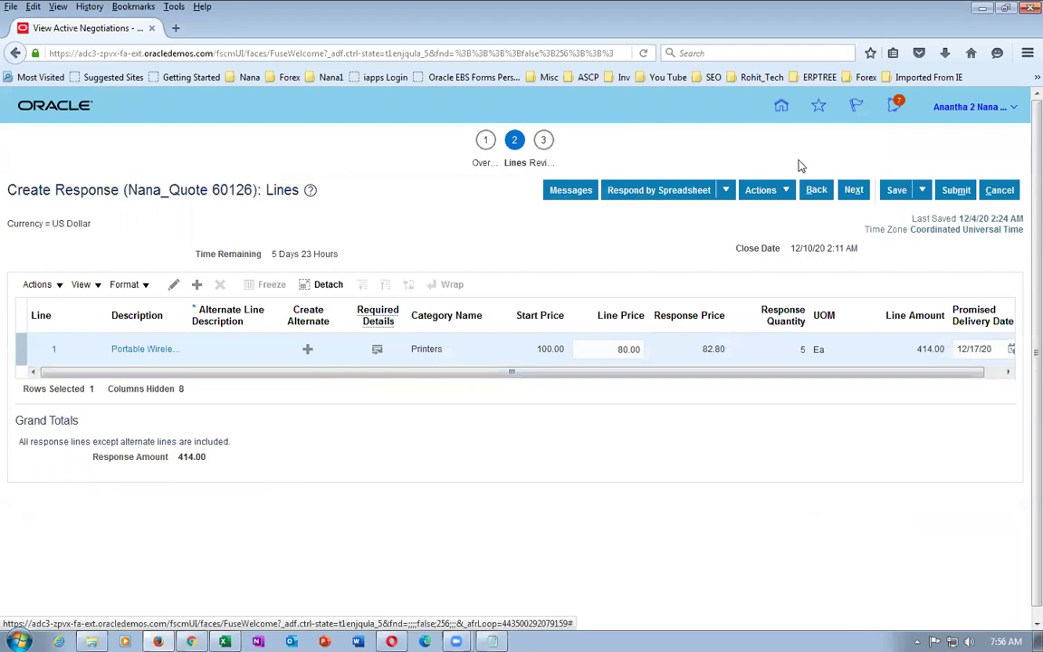
Save and submit response 60126, dismiss the confirmation, and return to the buyer's Chrome session.
left_click(855, 191)
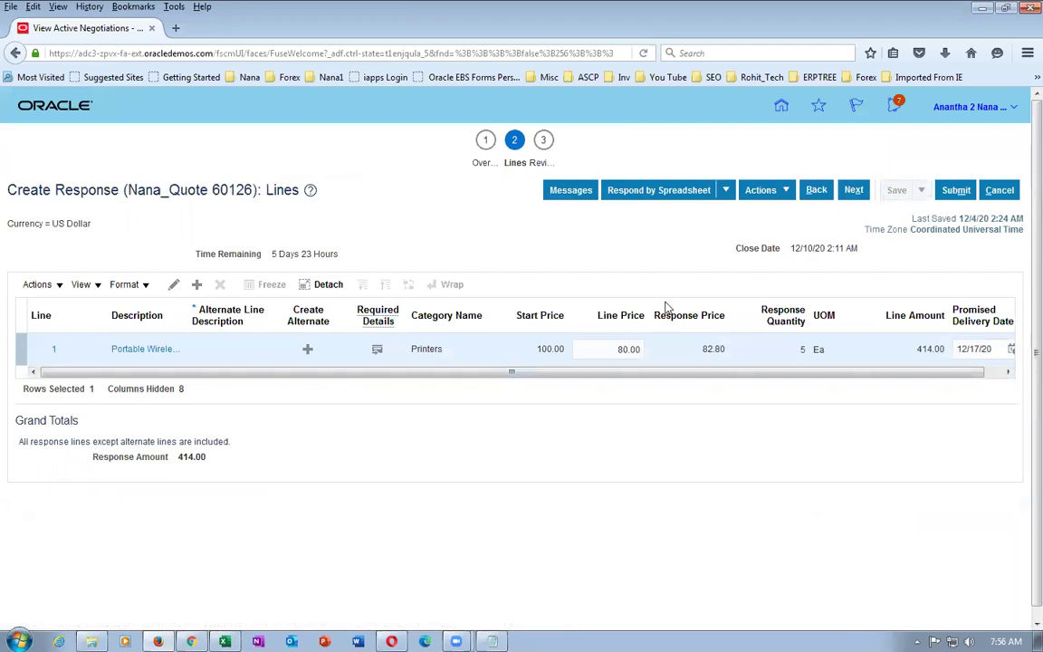
left_click(955, 191)
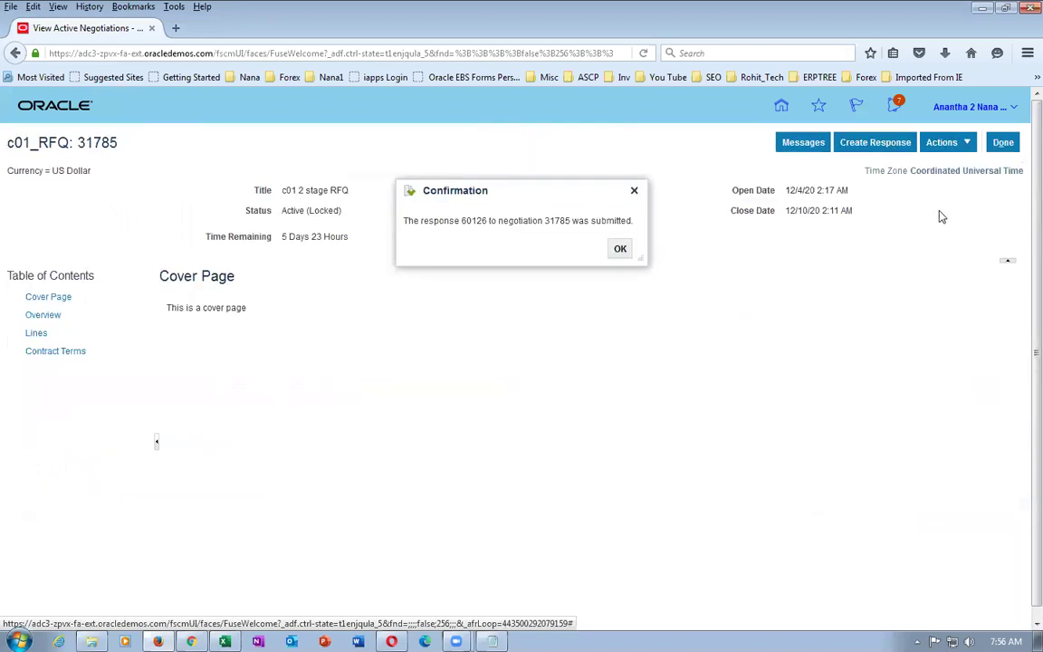
left_click(618, 250)
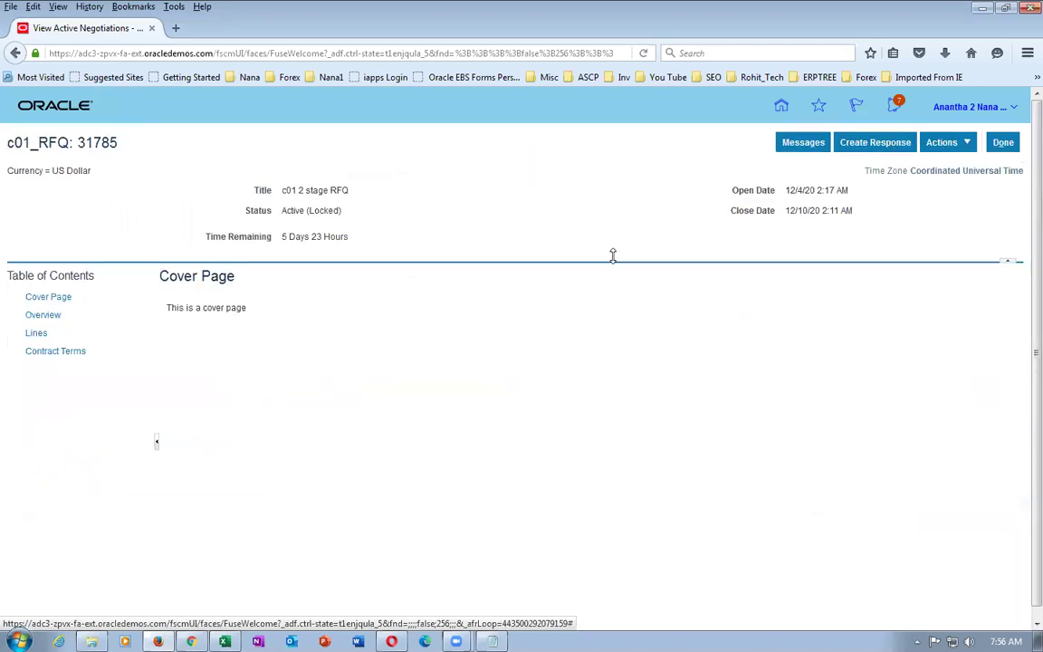
left_click(168, 575)
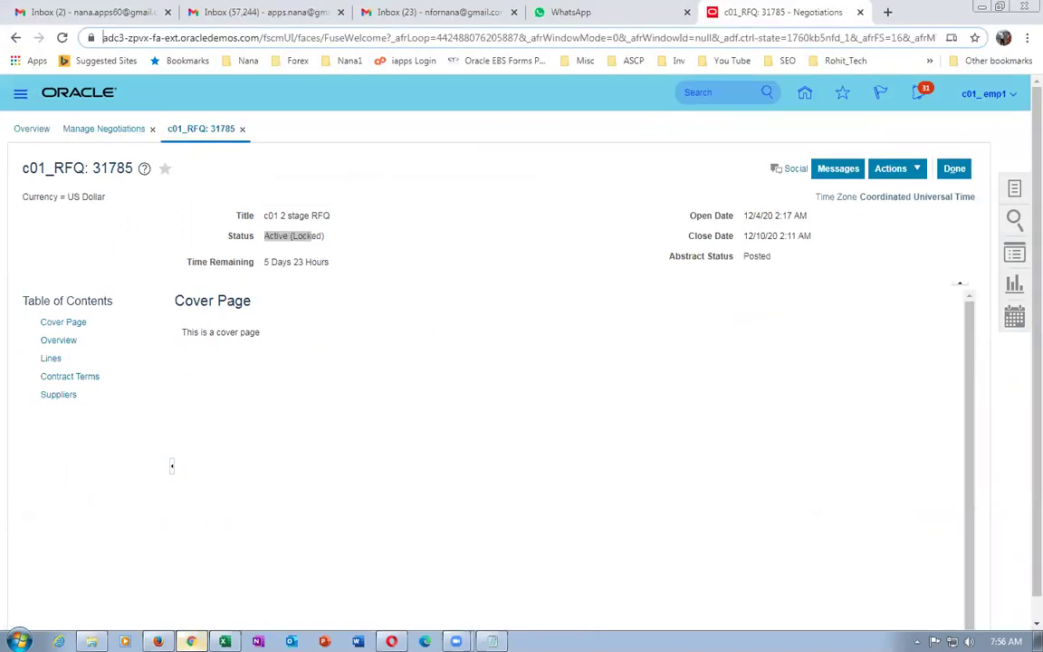
Reopen negotiation 31785 from Manage Negotiations and view its Response History via Actions > Analyze.
left_click(954, 169)
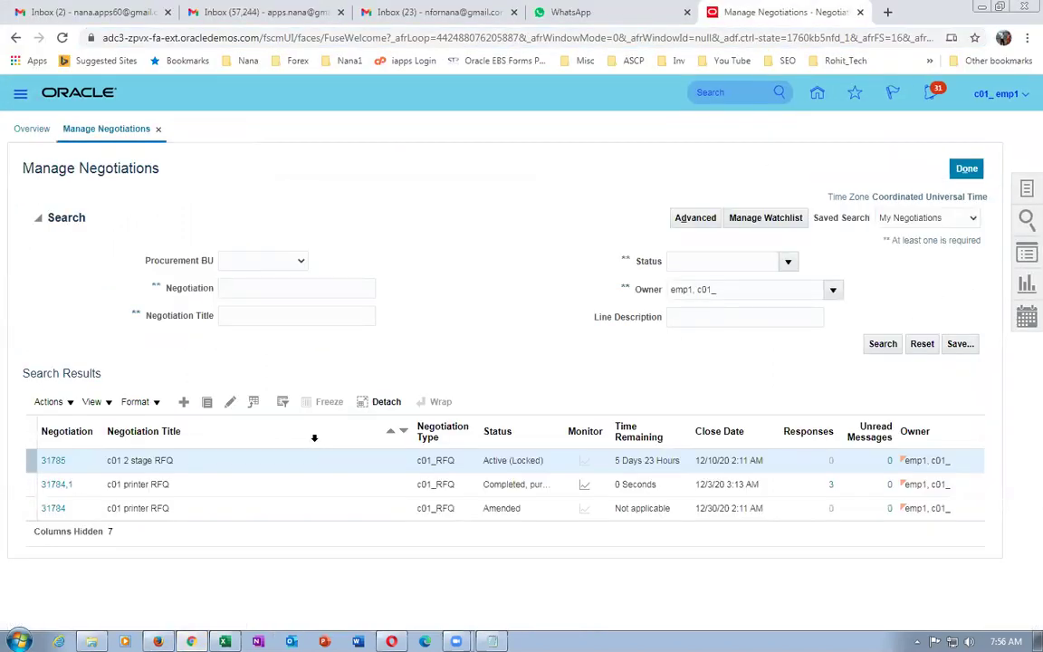
left_click(886, 344)
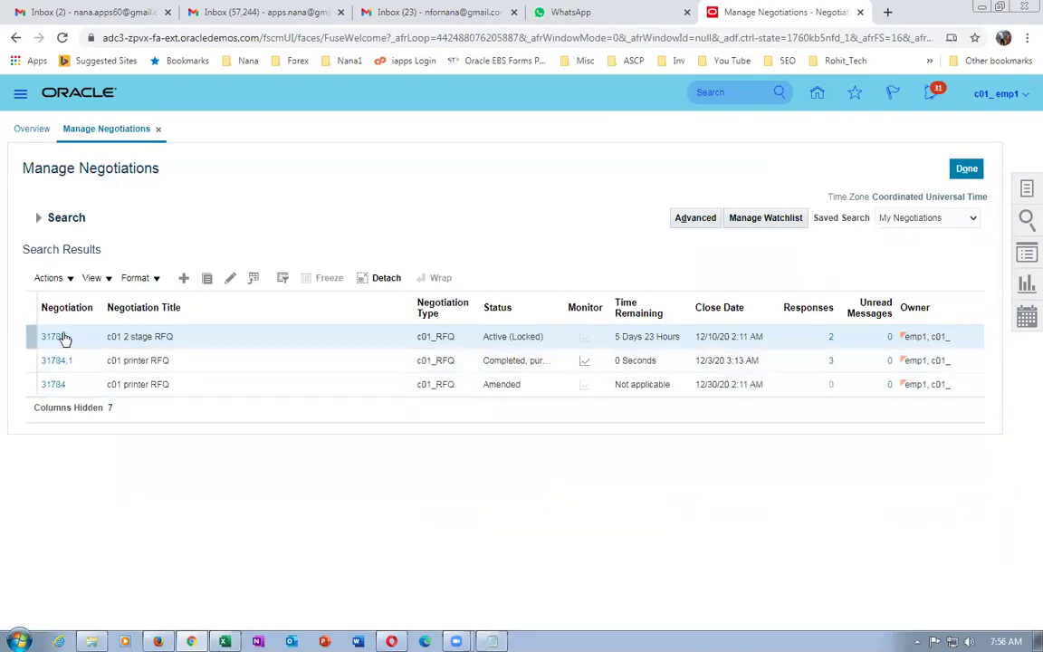
left_click(53, 337)
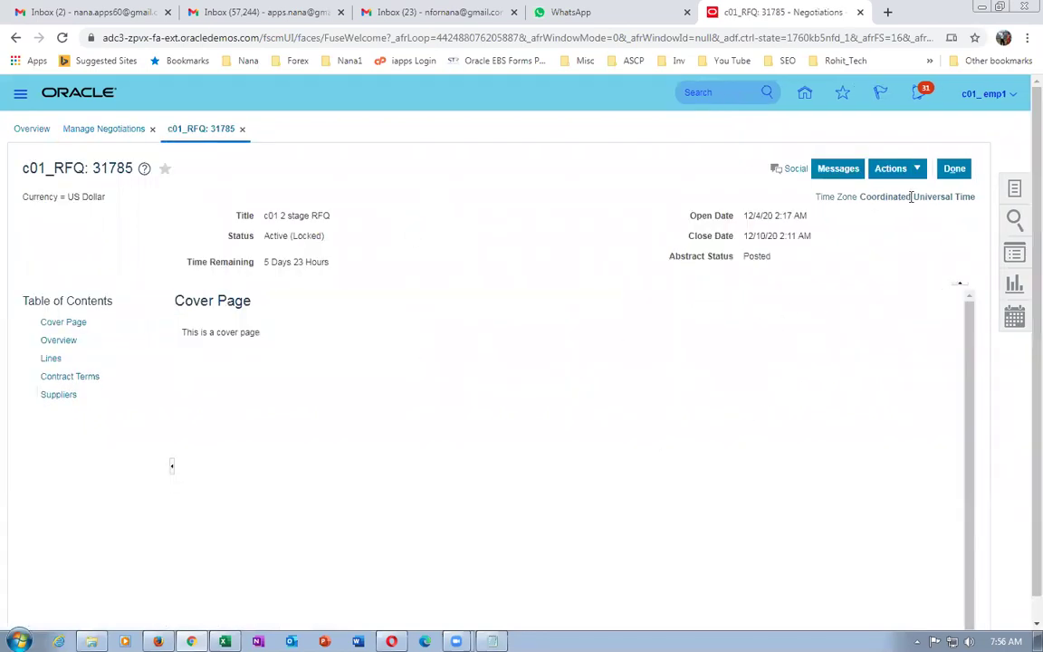
left_click(892, 169)
mouse_move(905, 194)
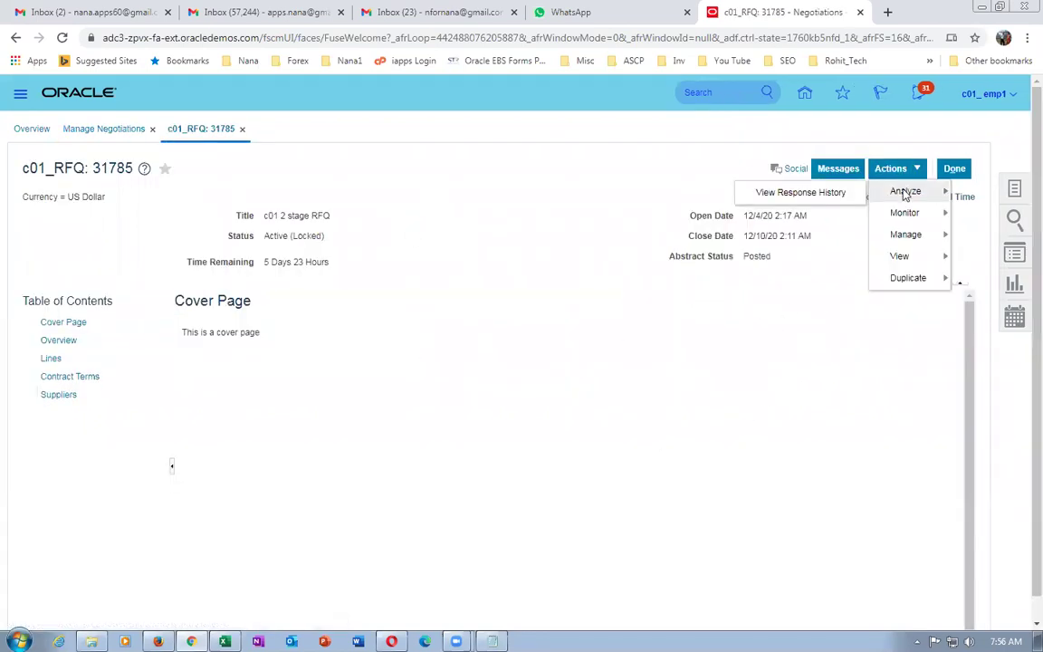
left_click(697, 192)
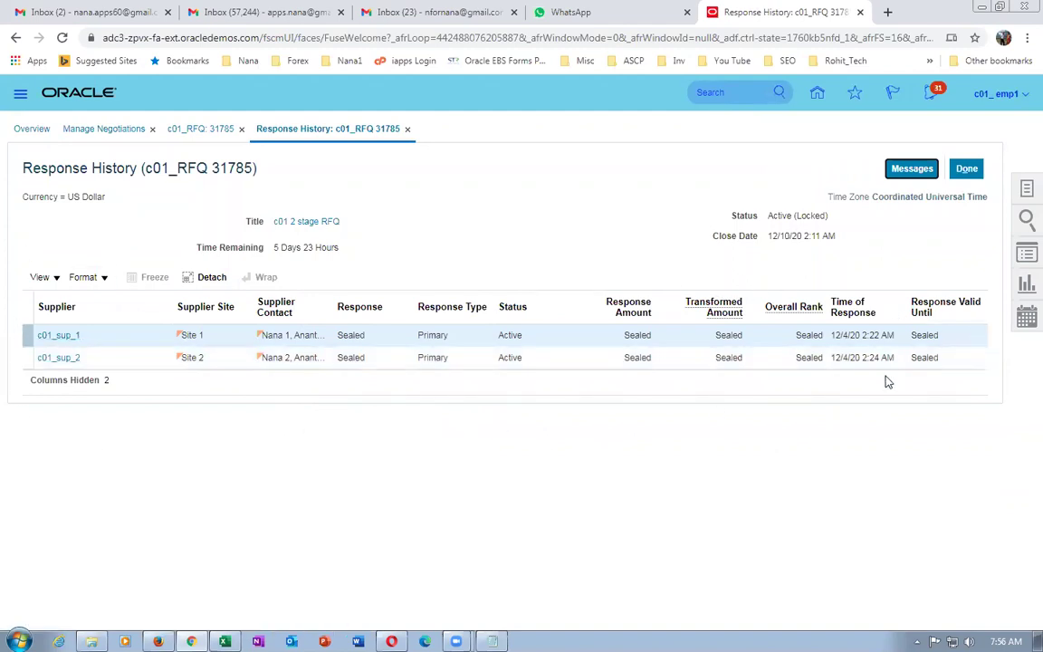
Open supplier c01_sup_1's details from Response History, then bring up the Notepad notes.
left_click(58, 336)
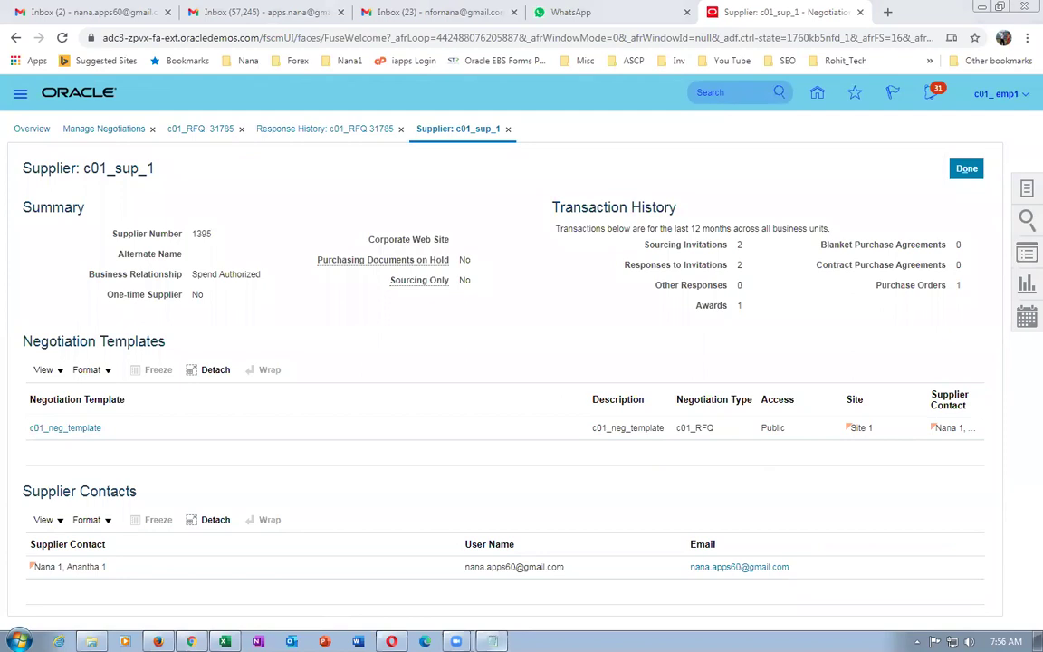
left_click(492, 641)
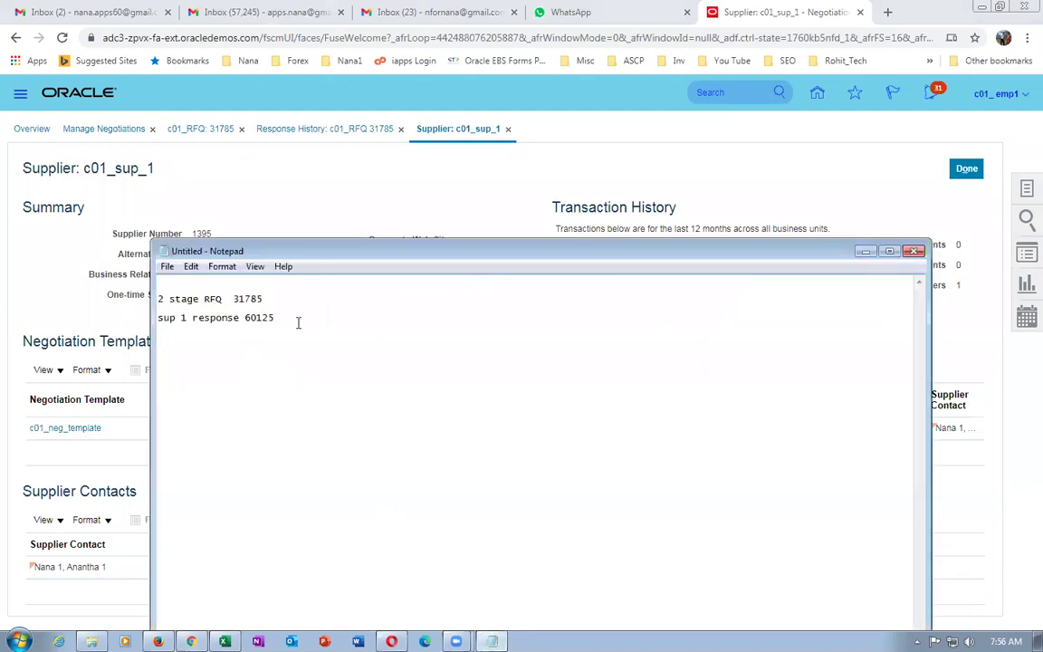
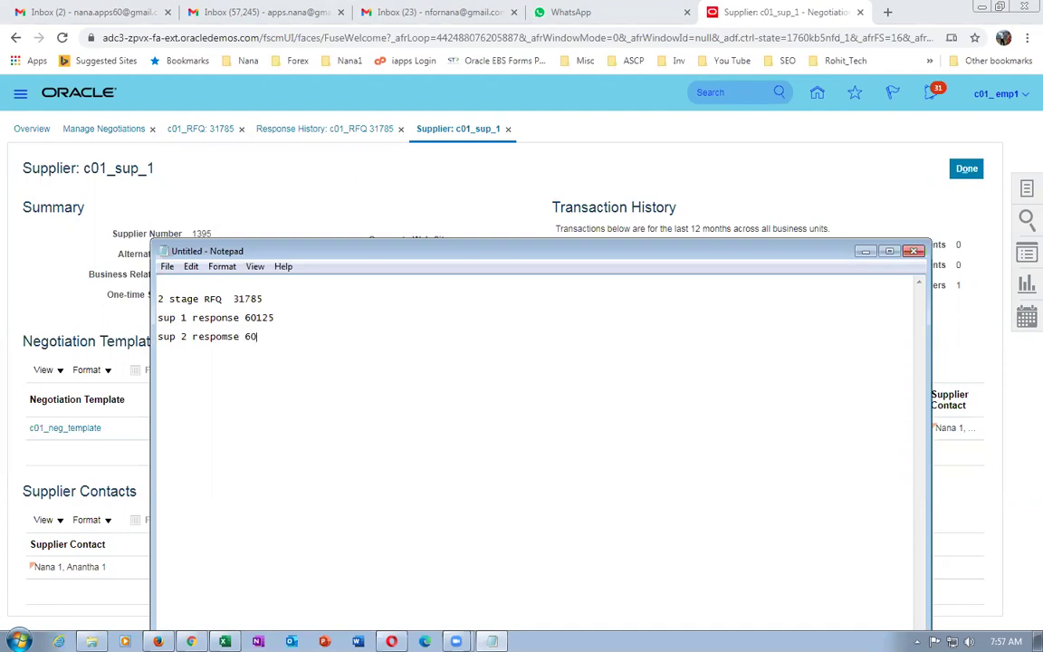
Close the supplier details and select c01_sup_1's row in RFQ 31785's Response History.
left_click(337, 178)
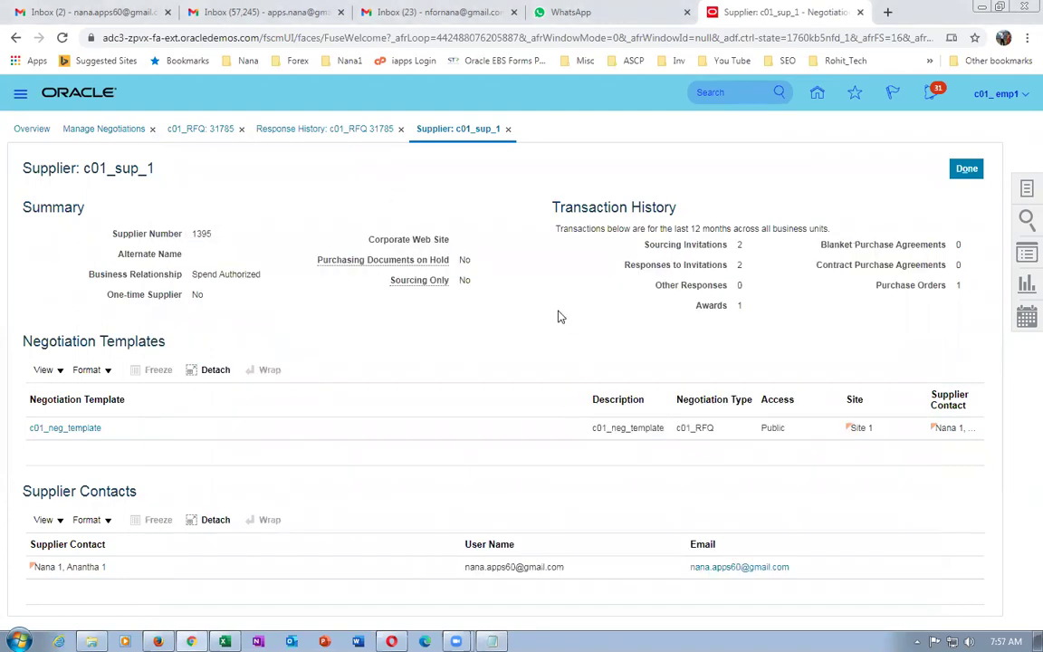
left_click(971, 176)
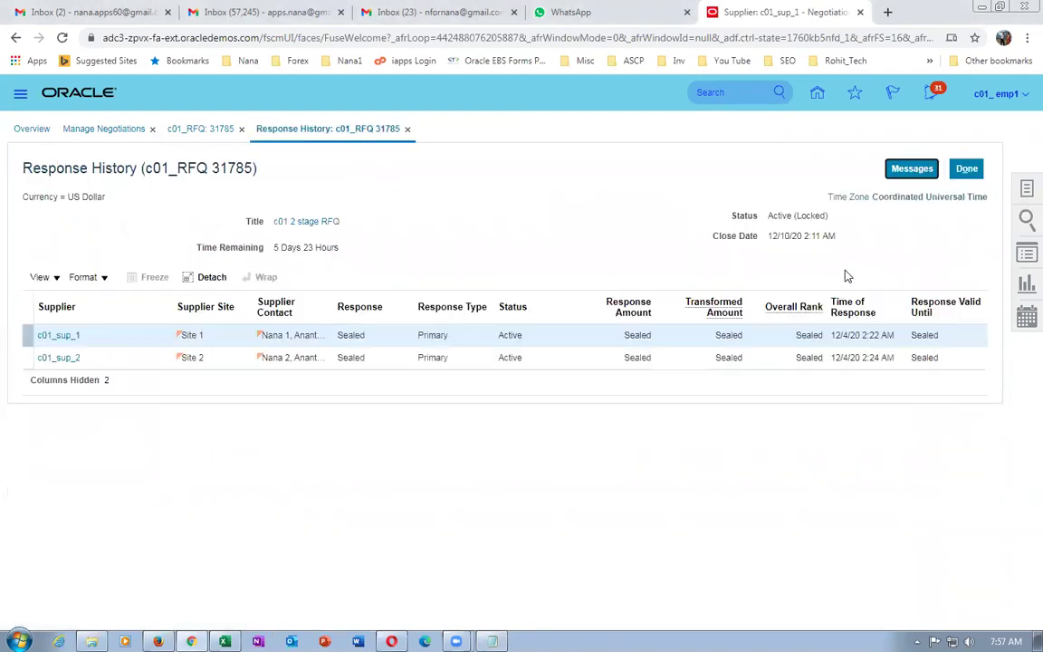
left_click(563, 335)
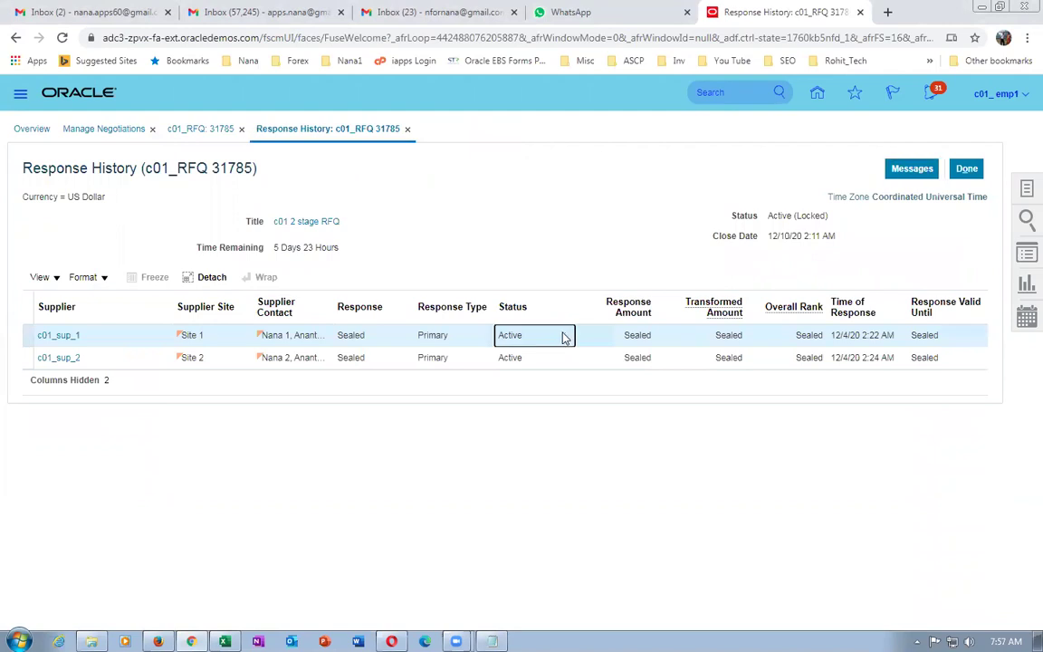
Check the Manage Columns dialog, cancel without changes, and return to the RFQ Cover Page.
left_click(40, 277)
mouse_move(51, 323)
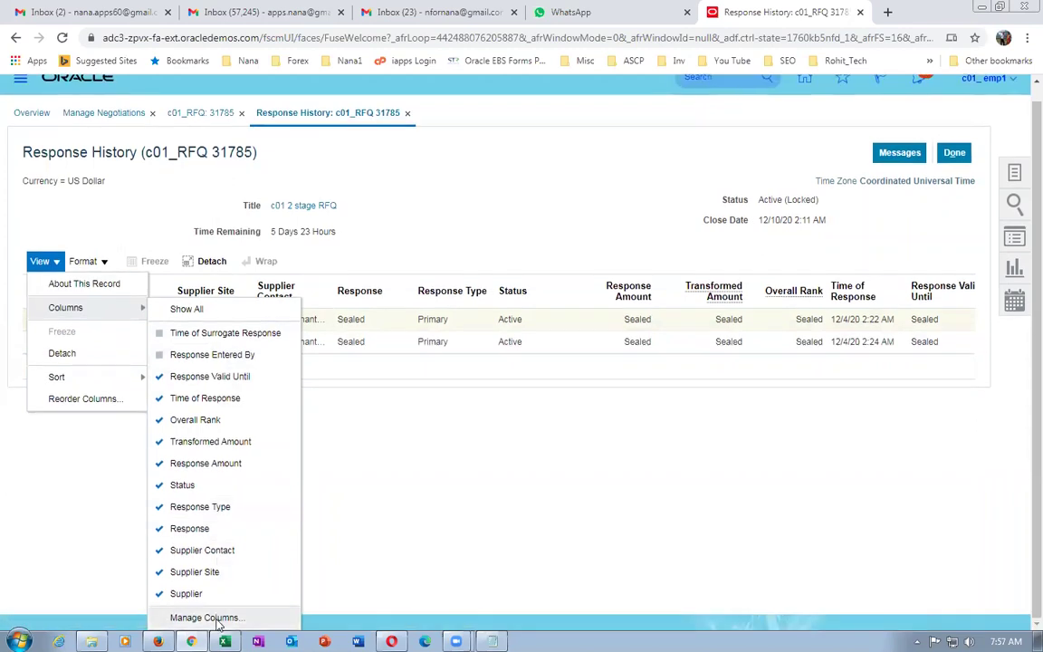
left_click(215, 616)
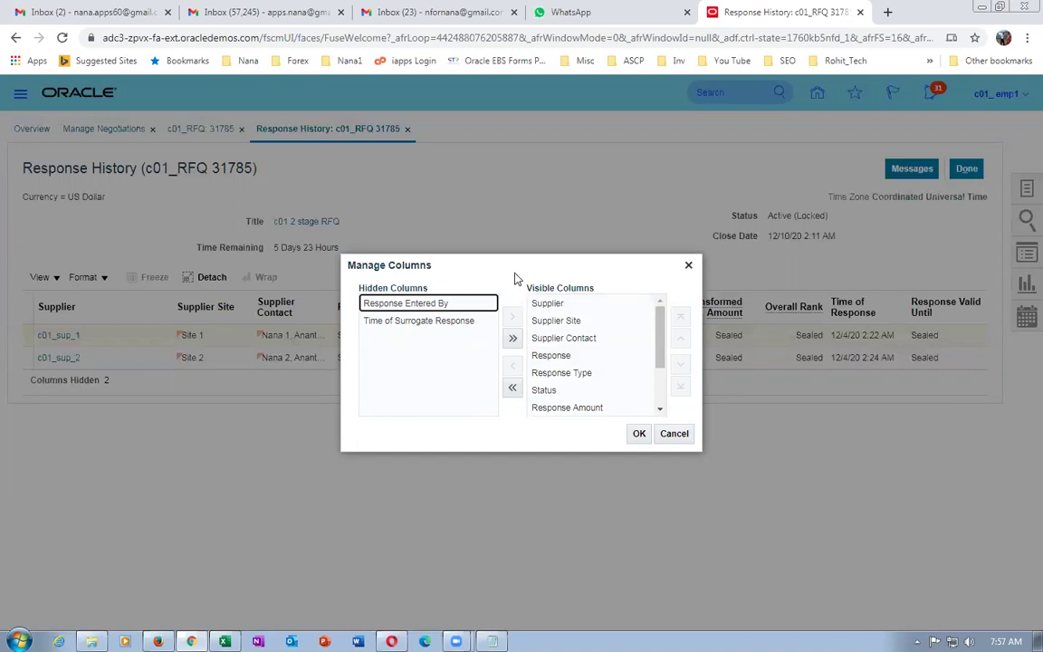
left_click_drag(494, 265, 557, 413)
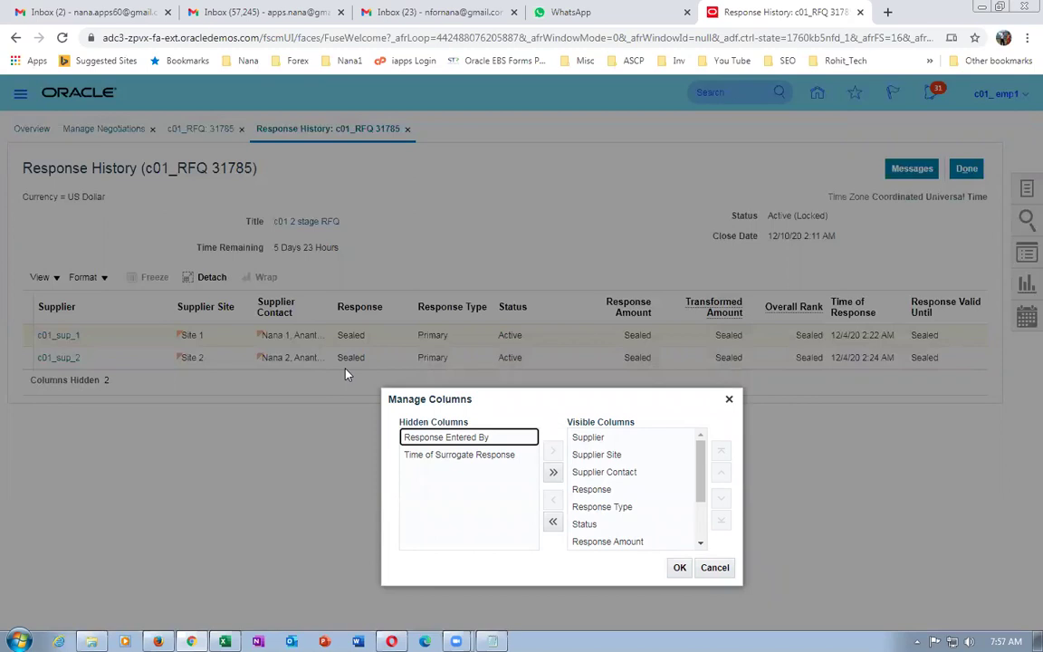
left_click(704, 569)
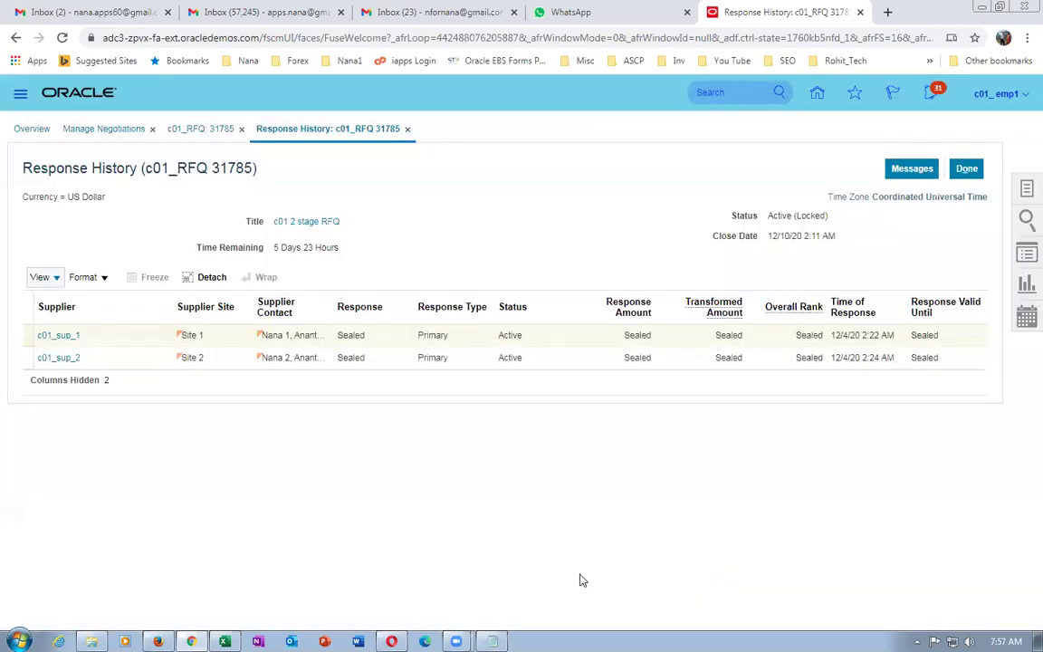
left_click(966, 169)
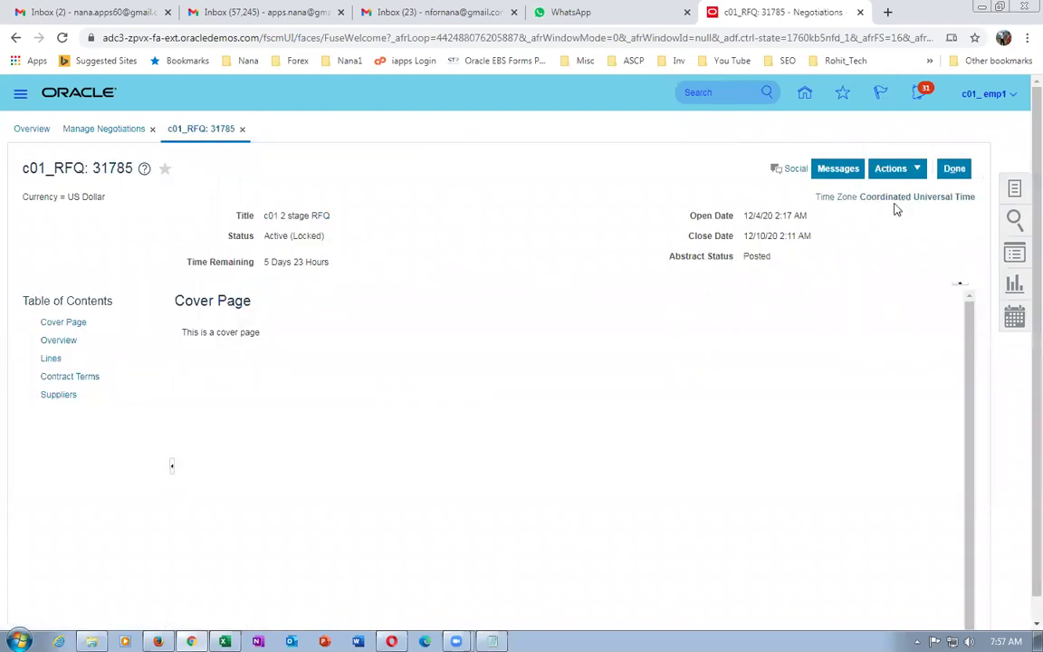
left_click(955, 168)
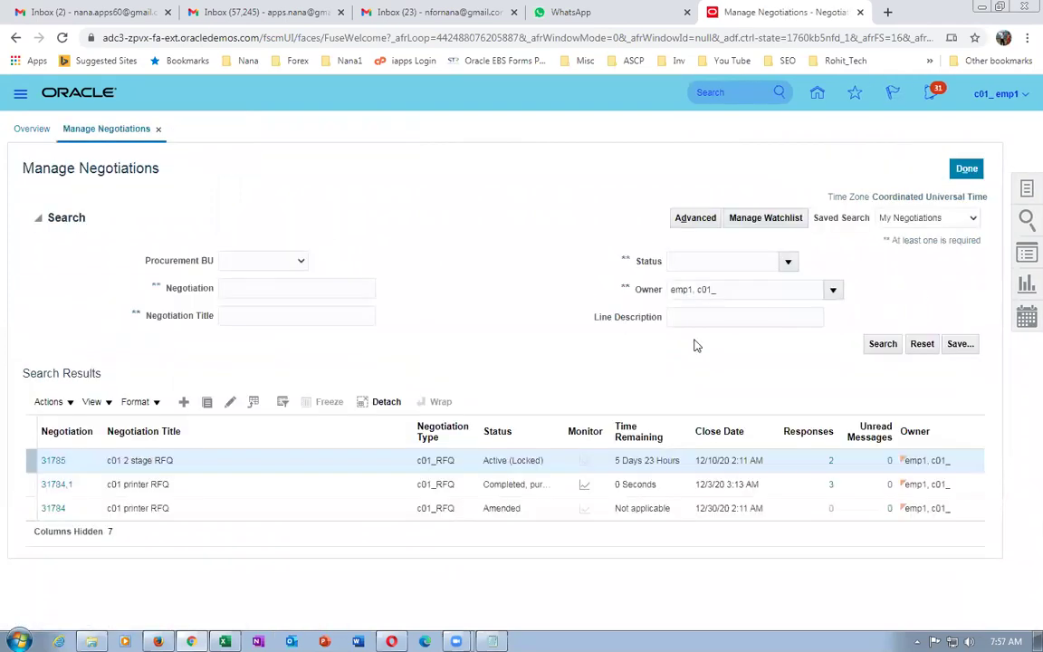
left_click(52, 461)
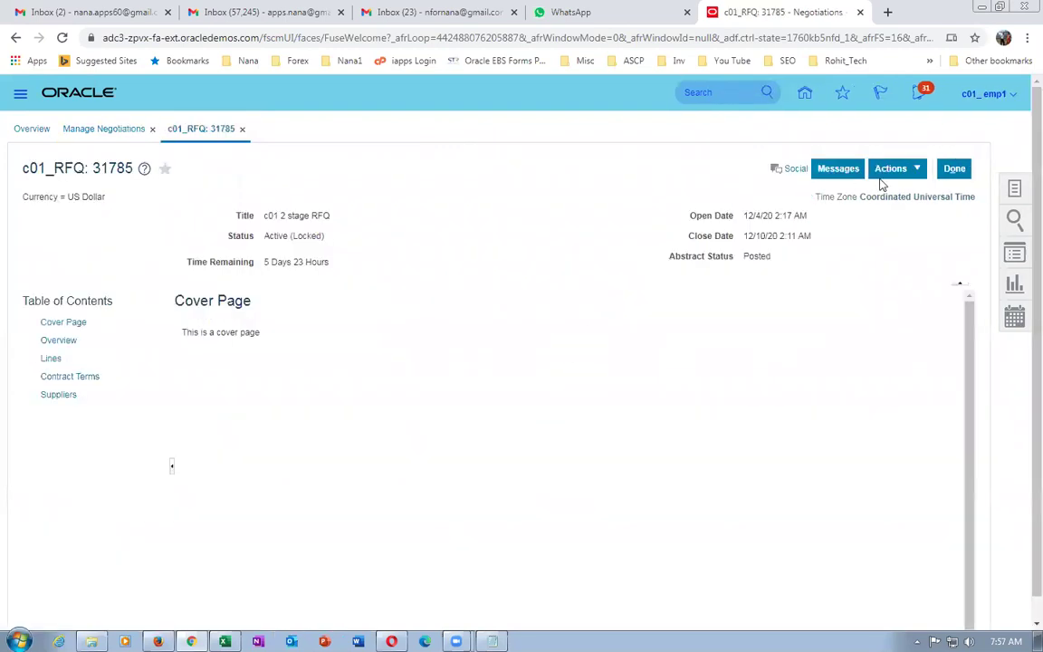
left_click(891, 168)
mouse_move(903, 217)
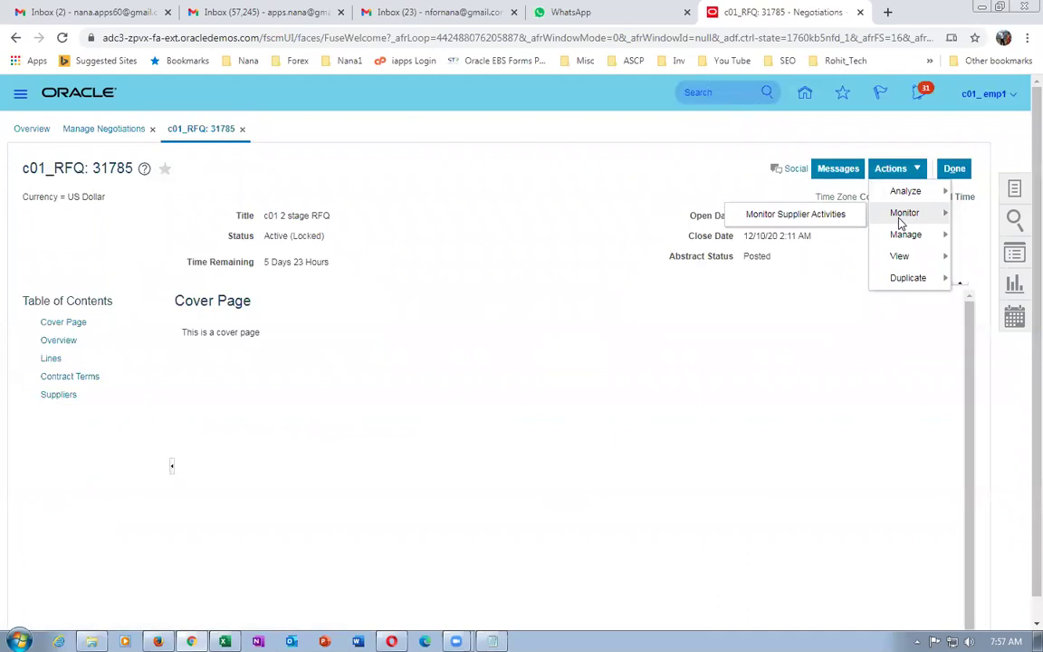
left_click(766, 214)
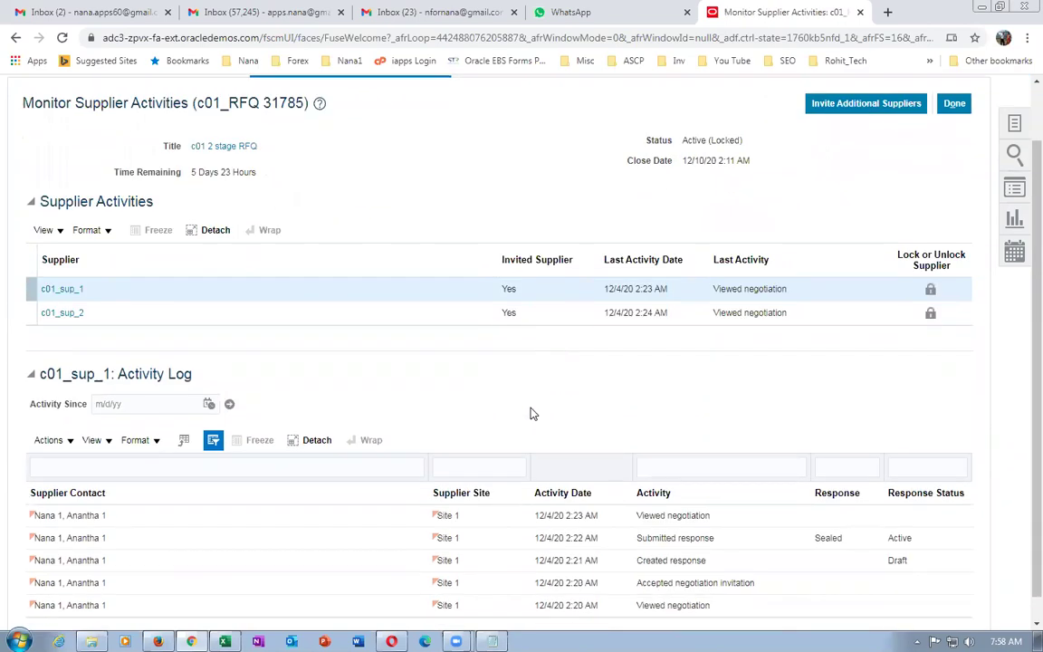
scroll(530, 412, "down", 1)
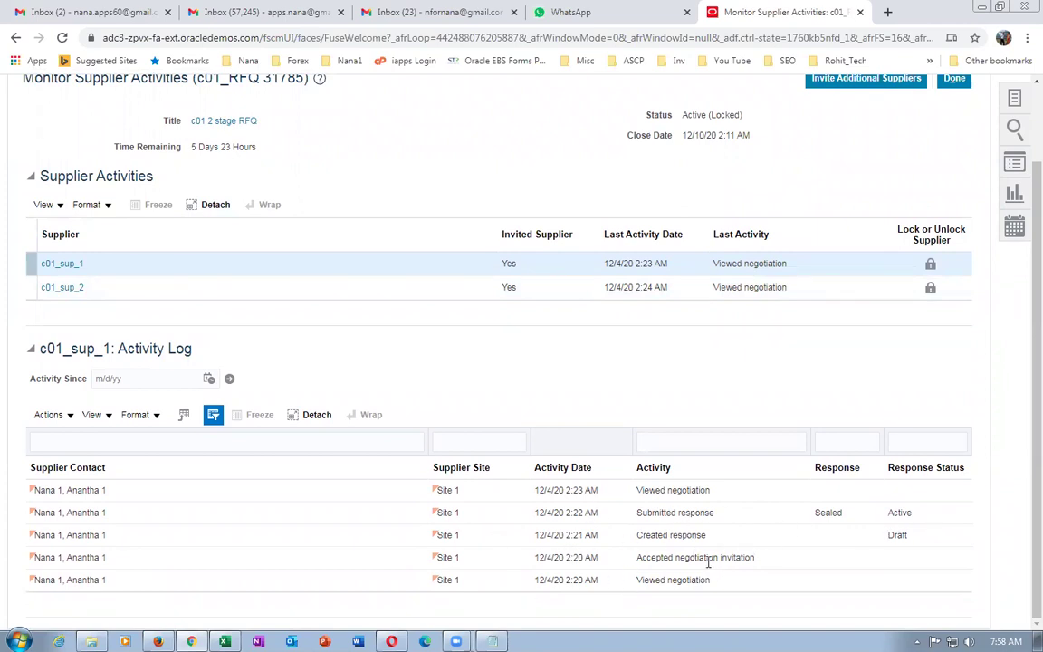
scroll(751, 362, "up", 2)
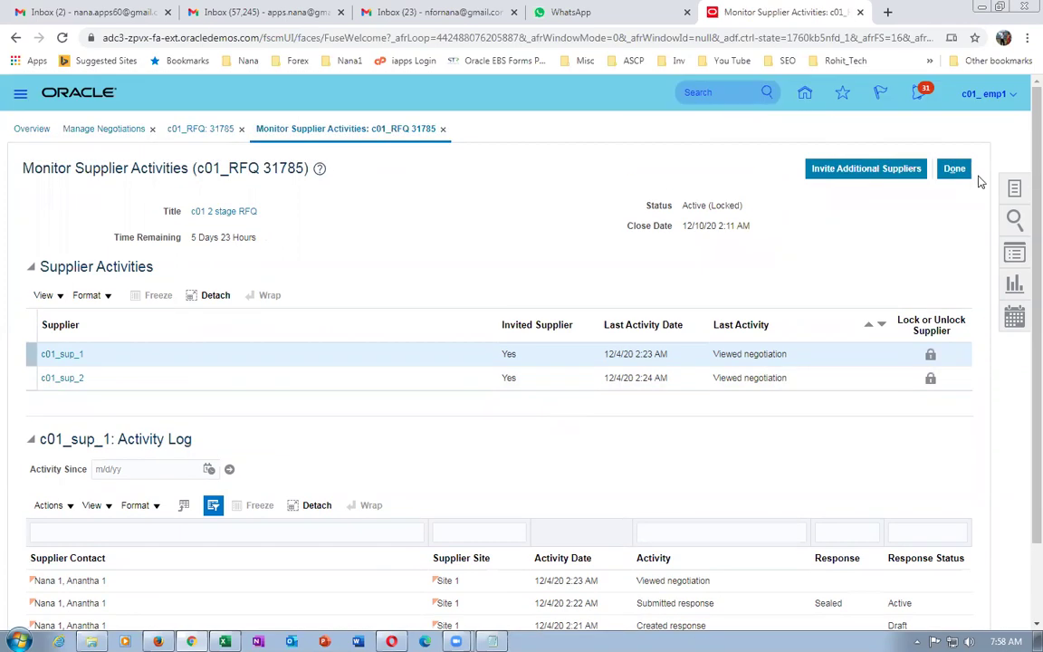
left_click(954, 169)
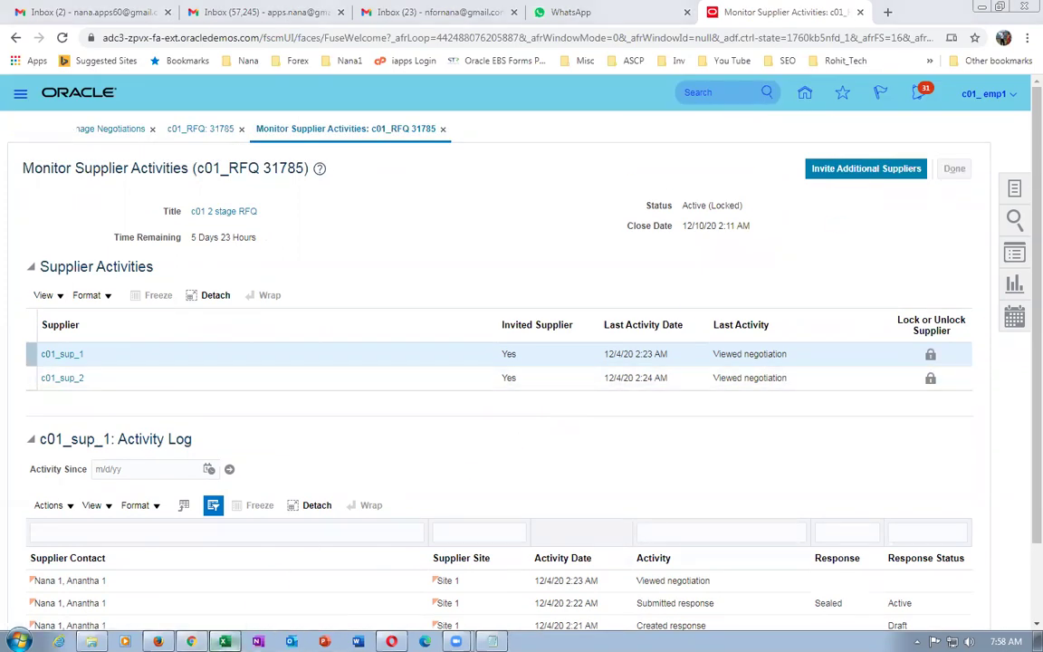
left_click(224, 641)
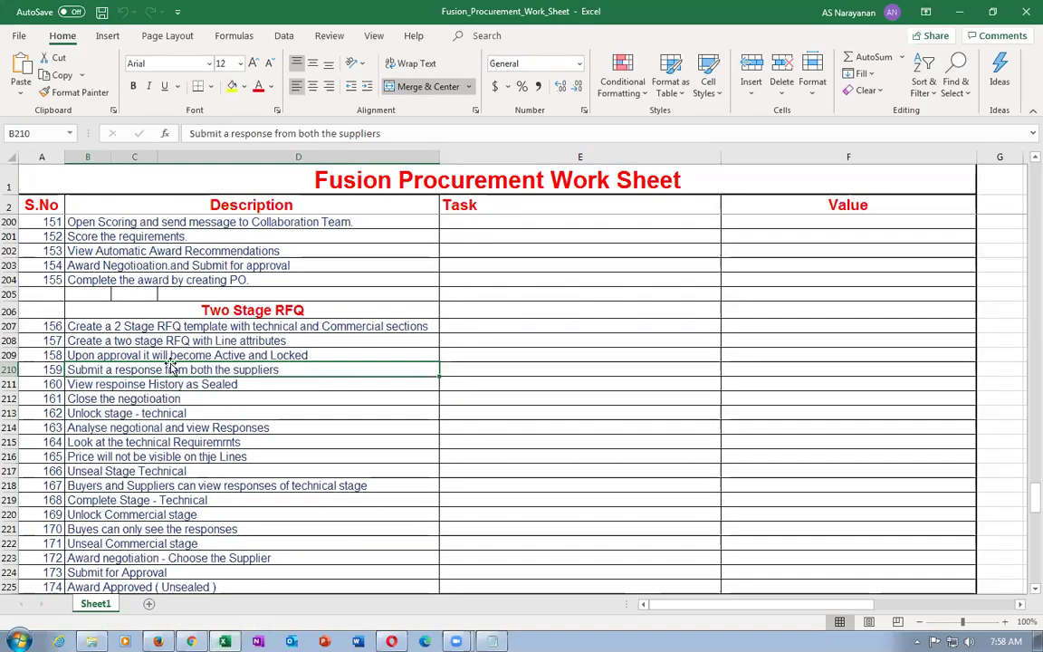
left_click(135, 386)
left_click(135, 399)
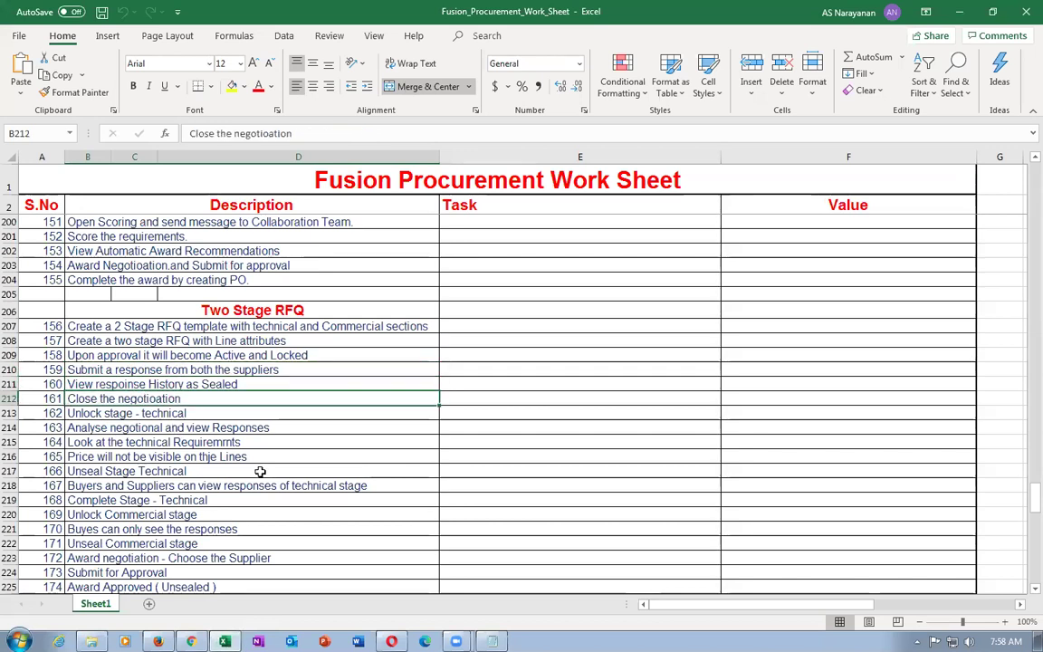
key("alt+Tab")
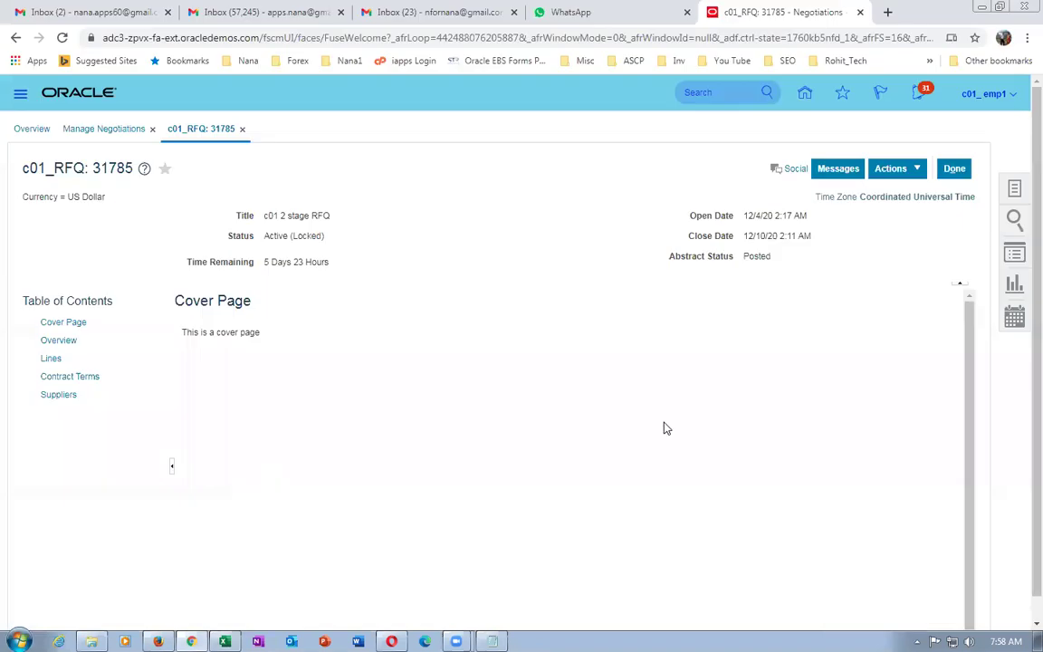
Close RFQ 31785 immediately with a Note to Suppliers and submit.
left_click(896, 167)
mouse_move(905, 240)
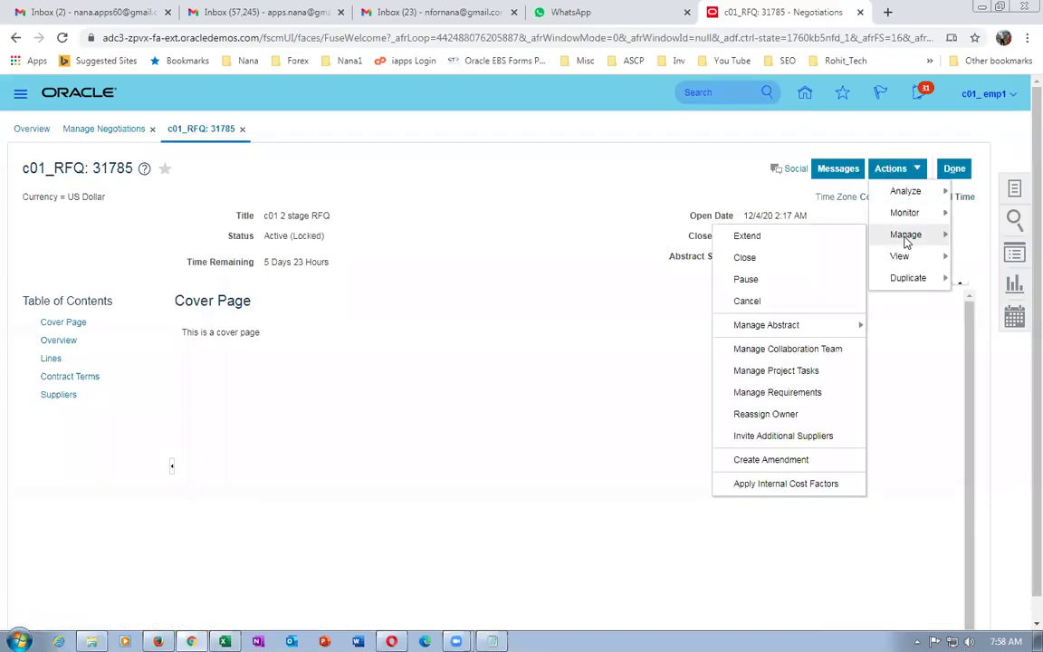
left_click(769, 257)
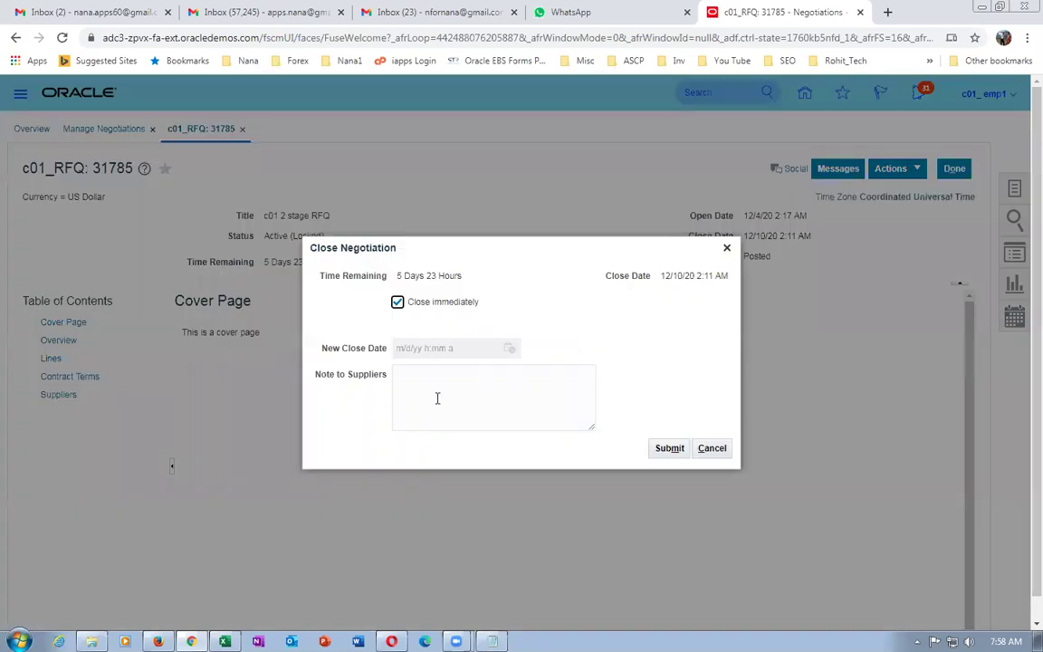
left_click(438, 398)
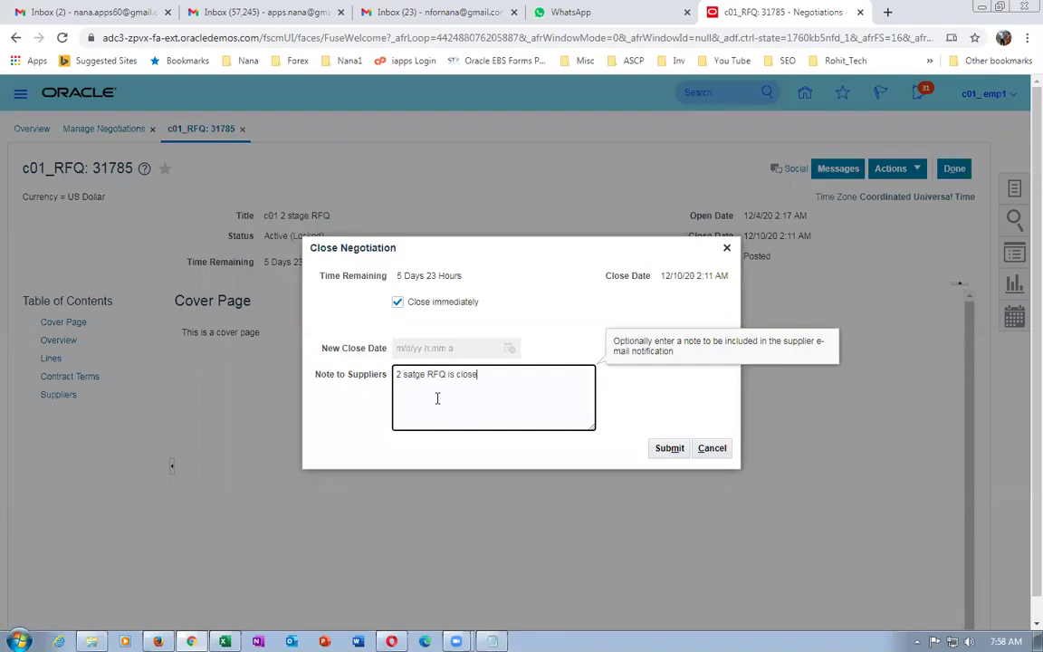
left_click(566, 298)
left_click(670, 449)
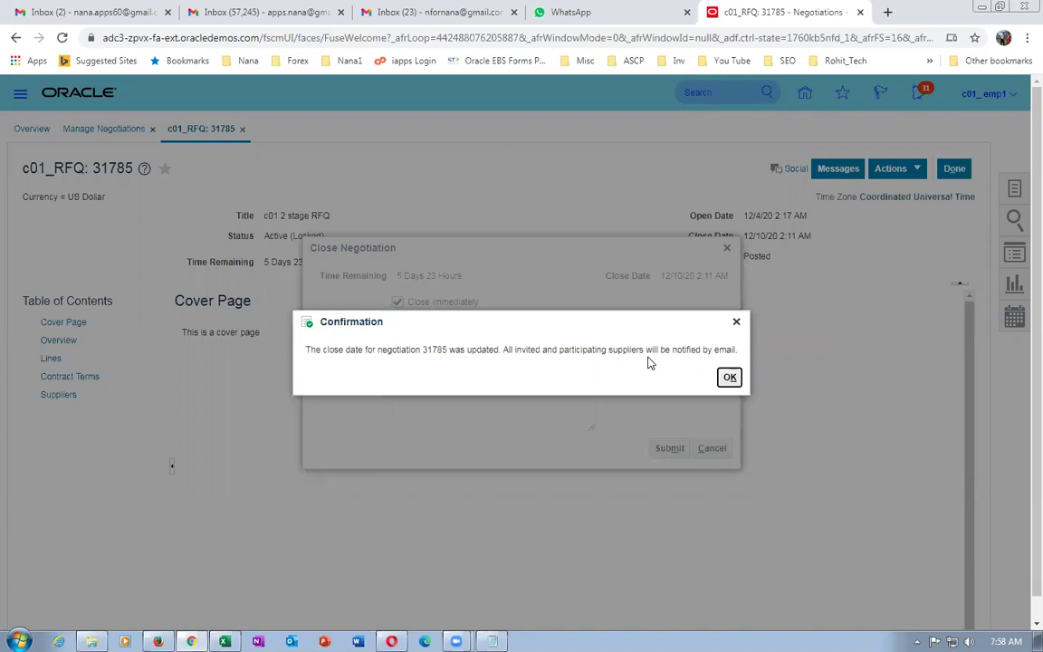
Acknowledge the close confirmation and refresh Manage Negotiations to show 31785 Closed (Locked).
left_click_drag(522, 352, 832, 367)
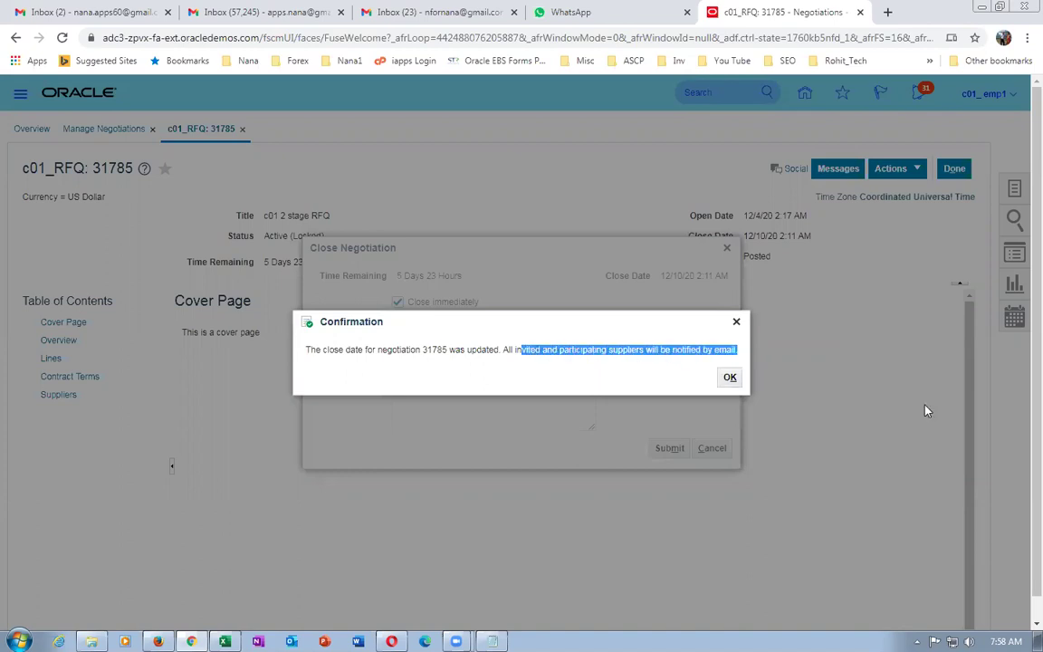
left_click(730, 377)
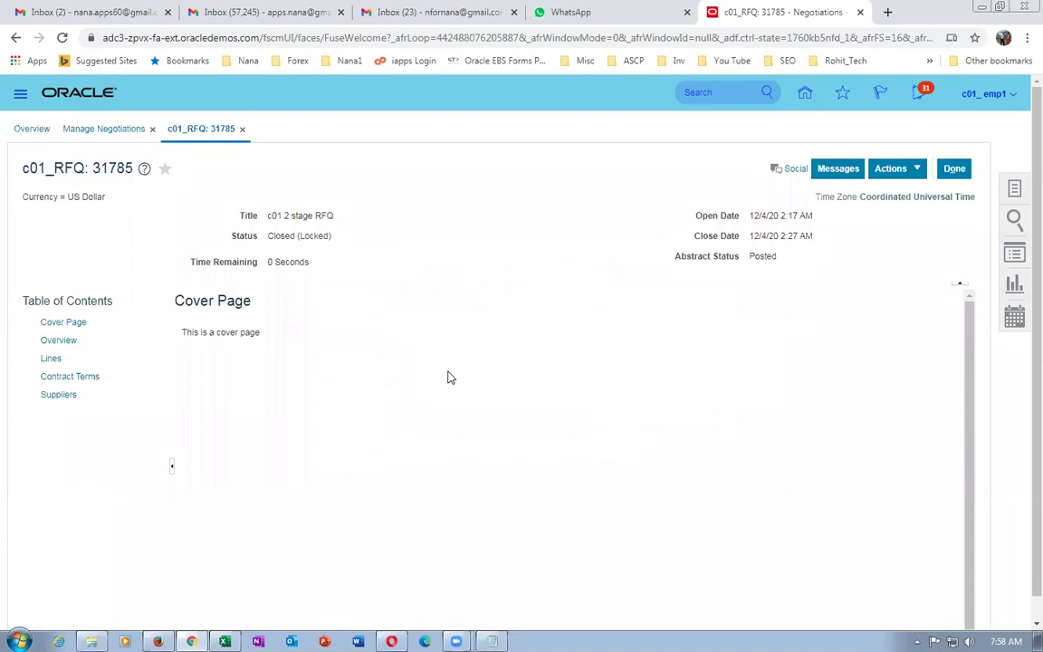
left_click(954, 168)
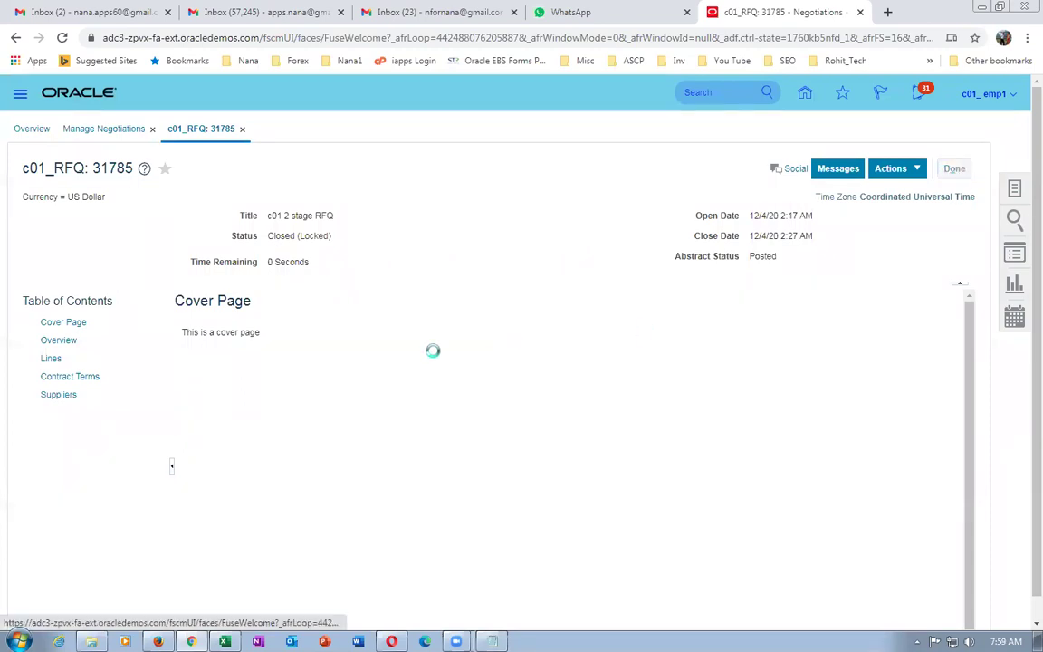
left_click(880, 345)
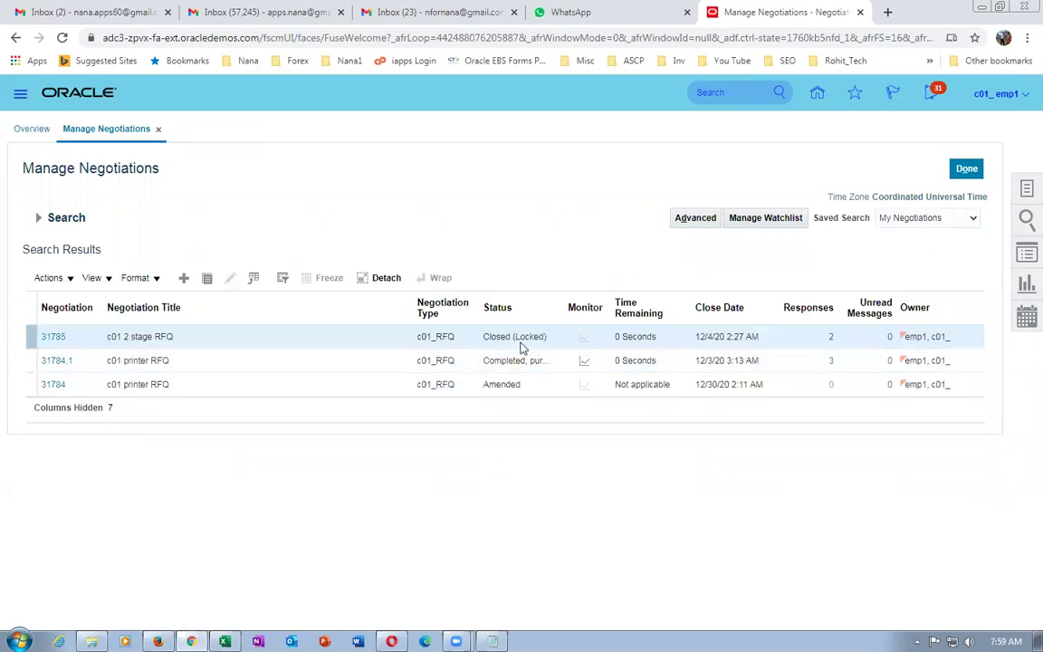
Open negotiation 31785 in the Supplier Portal and dismiss its closed notice and the notifications list.
left_click(53, 337)
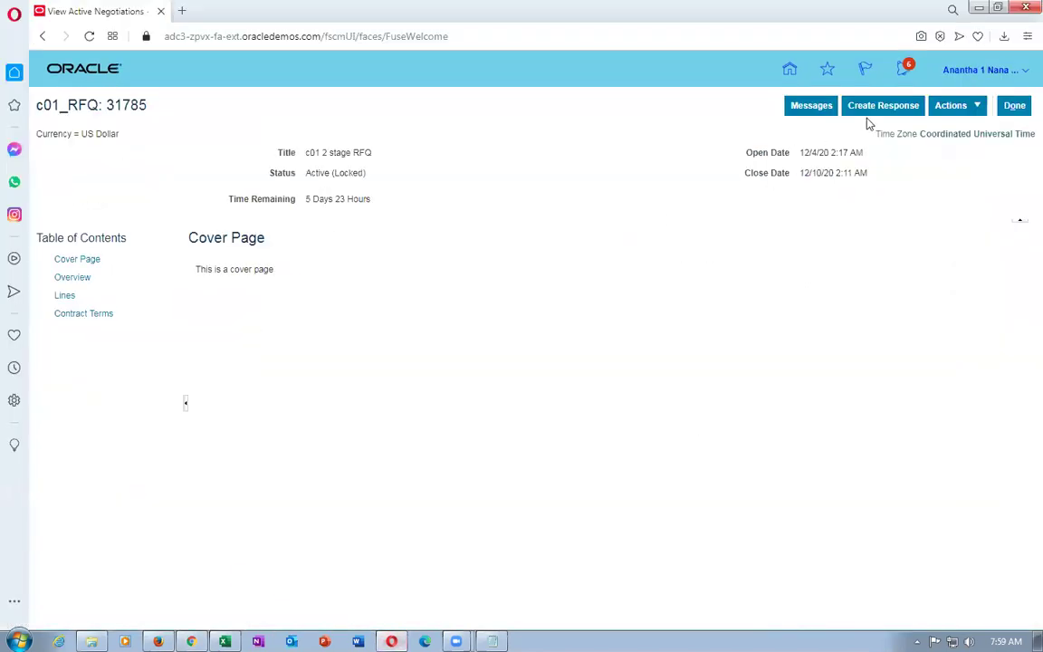
left_click(901, 69)
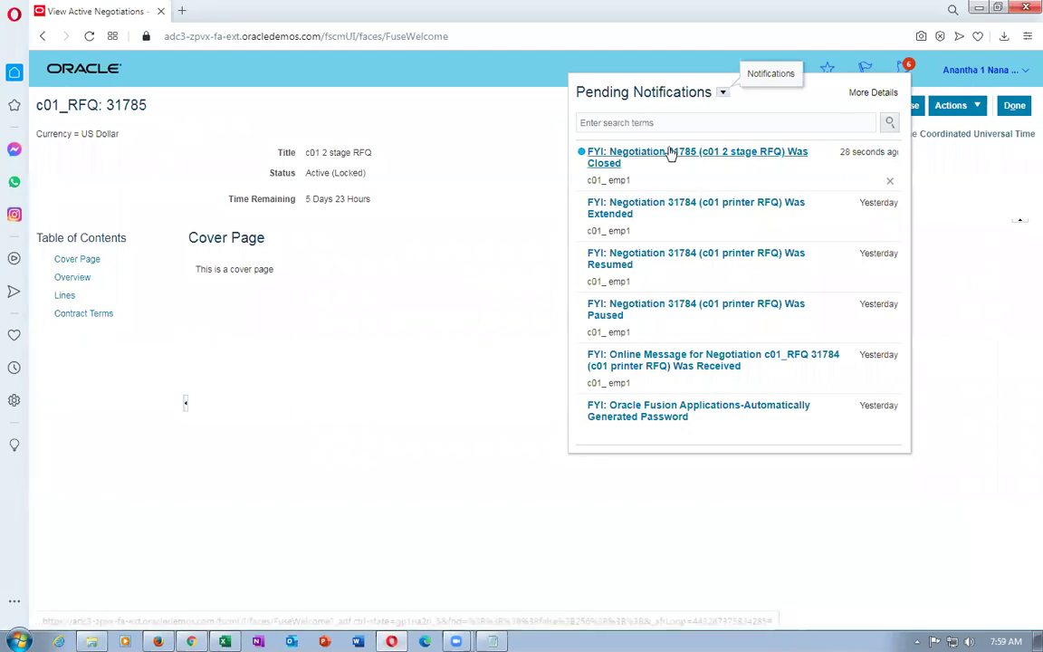
left_click(670, 154)
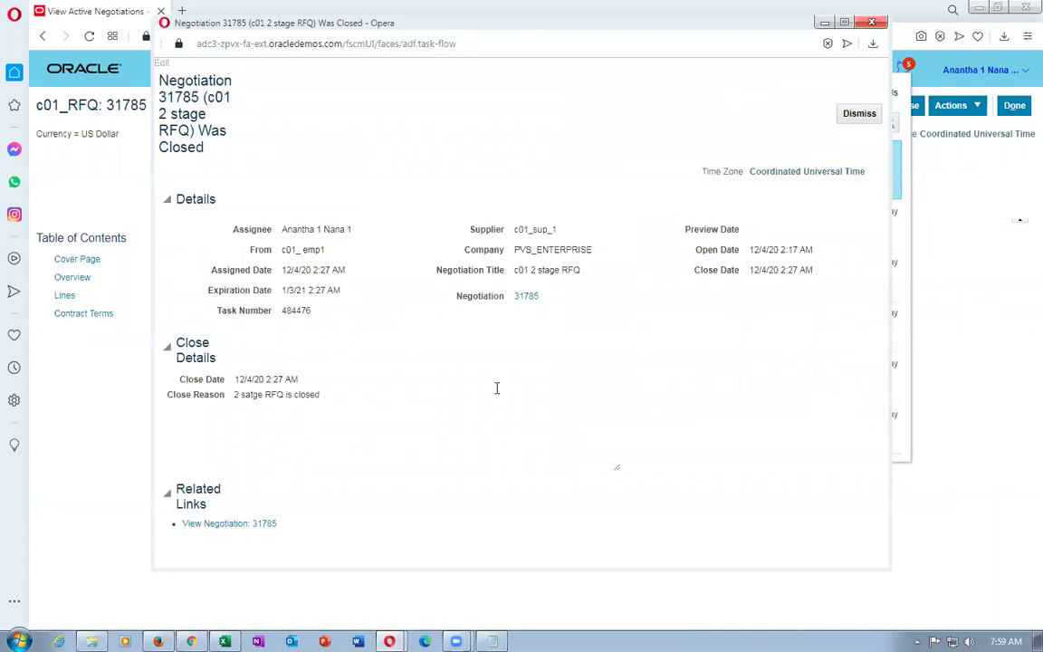
left_click_drag(238, 335, 287, 339)
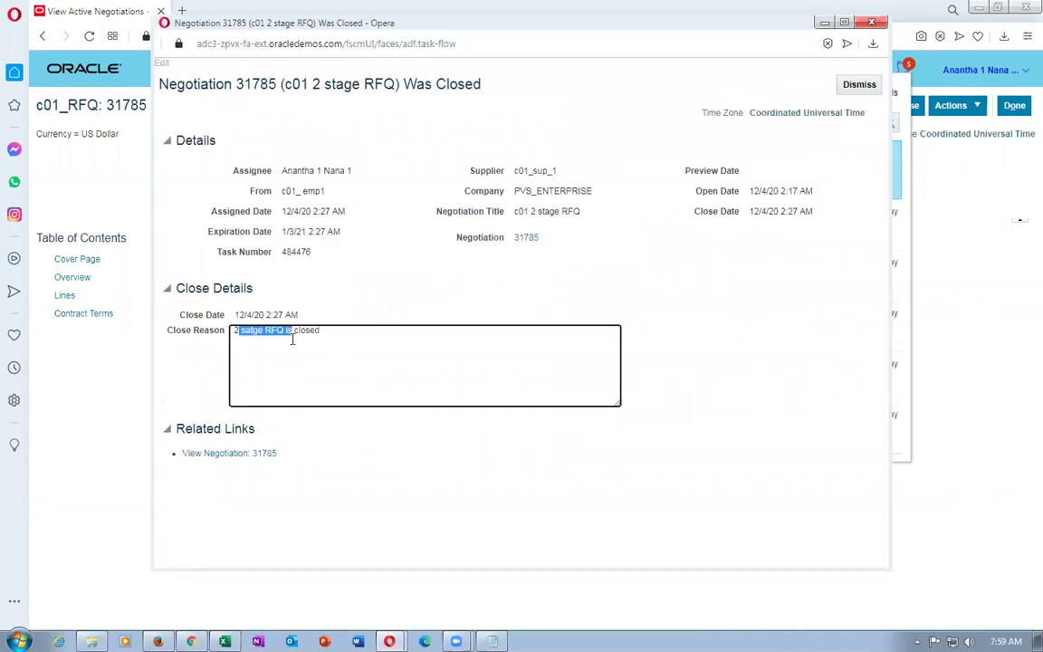
left_click(860, 85)
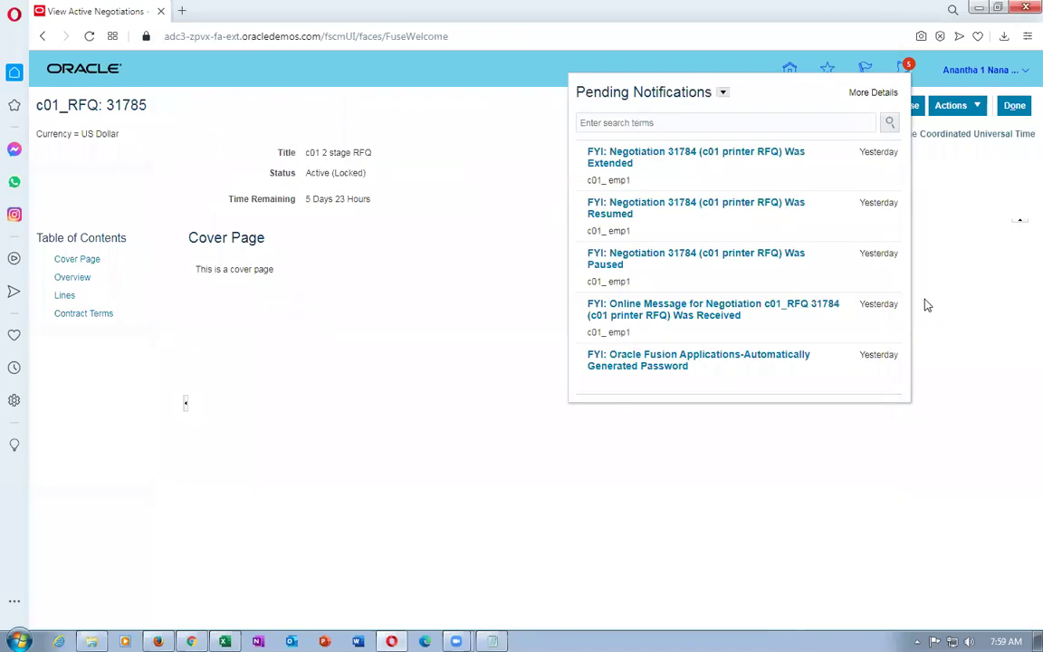
left_click(953, 298)
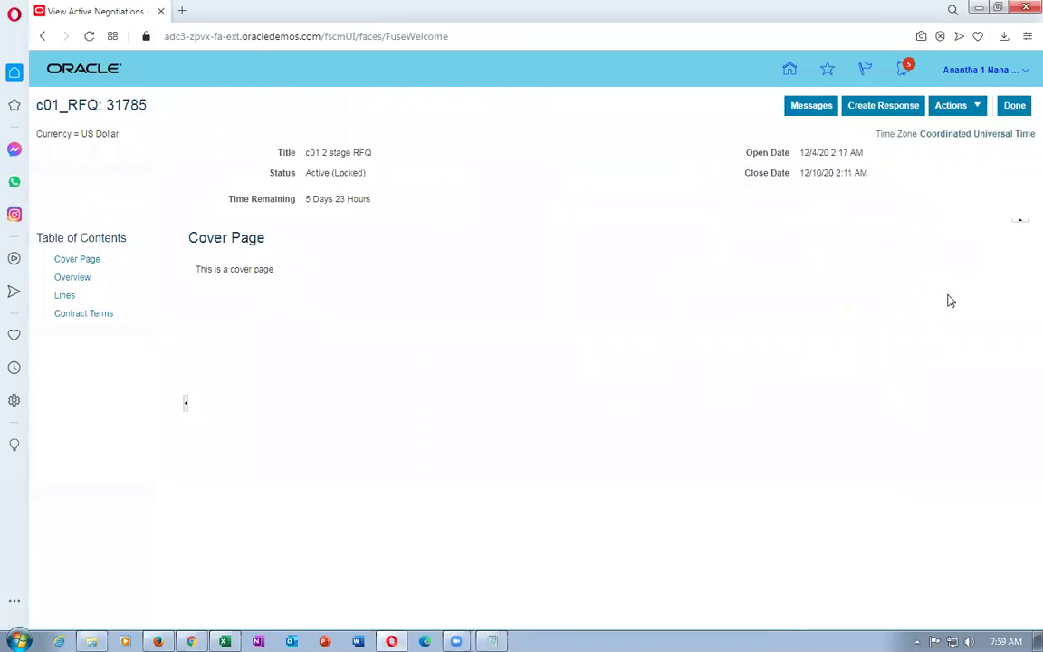
Switch between supplier and buyer windows, ending on the buyer's closed RFQ 31785 page.
key("alt+Tab")
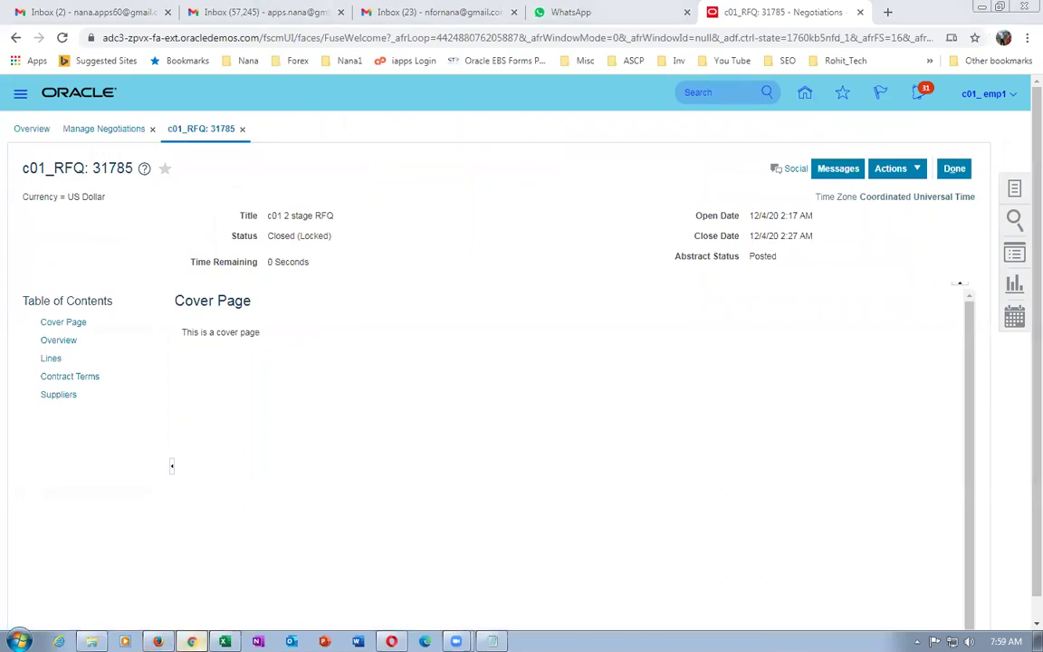
left_click(391, 641)
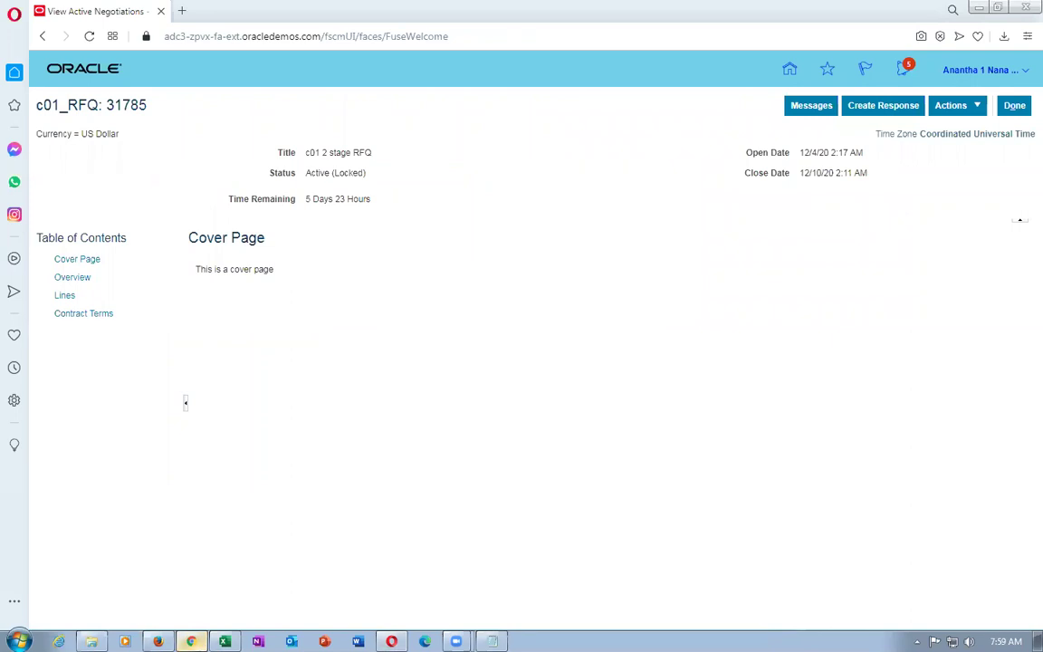
left_click(191, 641)
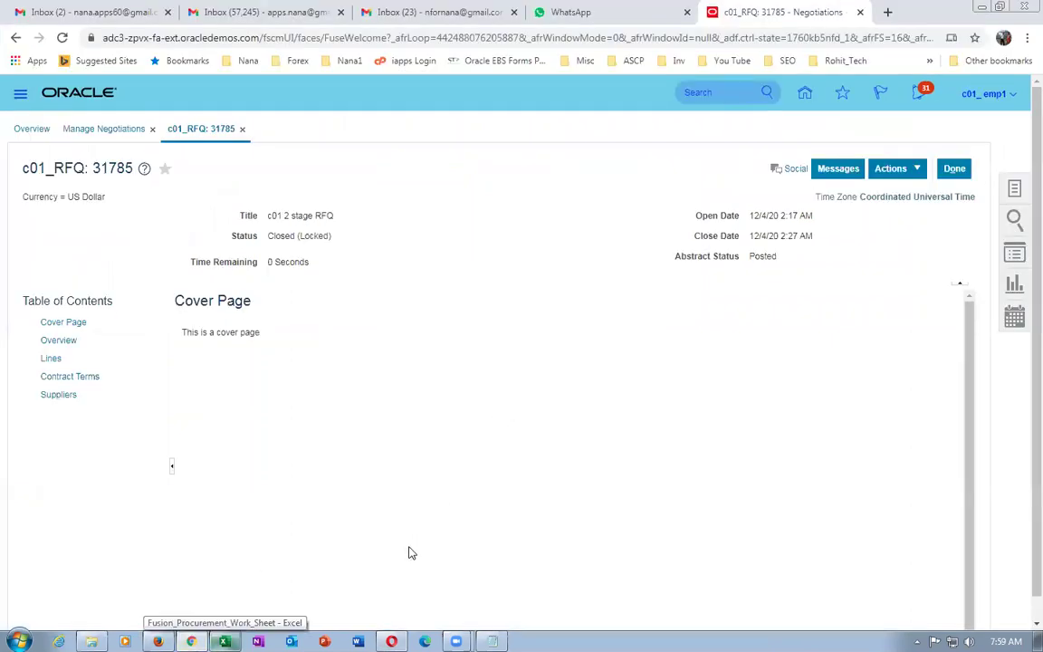
Check worksheet cell B213, 'Unlock stage - technical', then switch back to RFQ 31785.
left_click(224, 641)
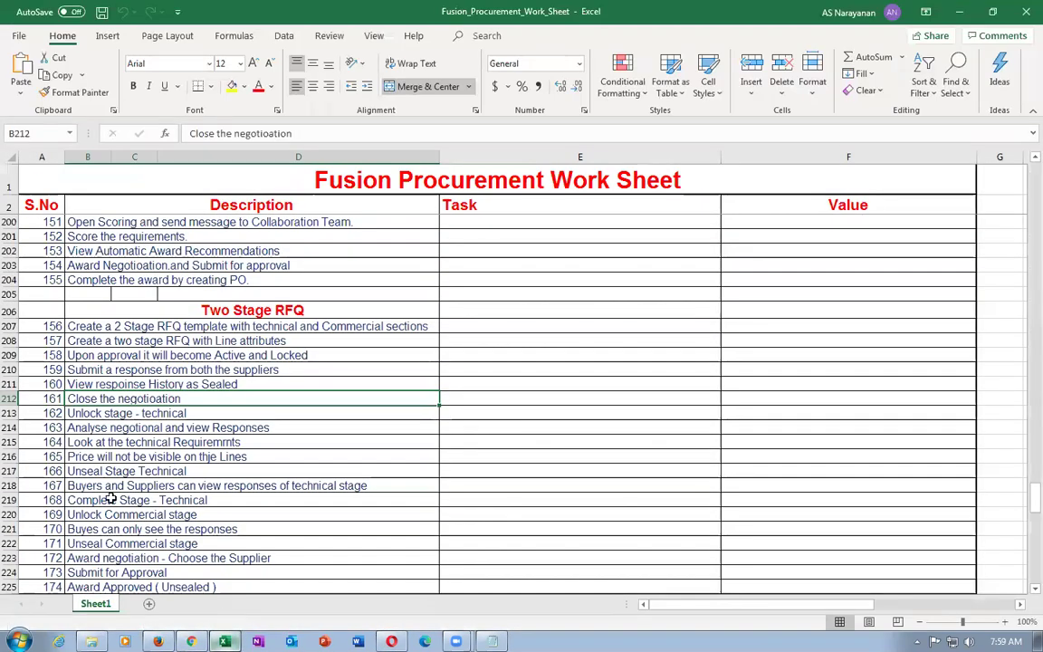
left_click(108, 413)
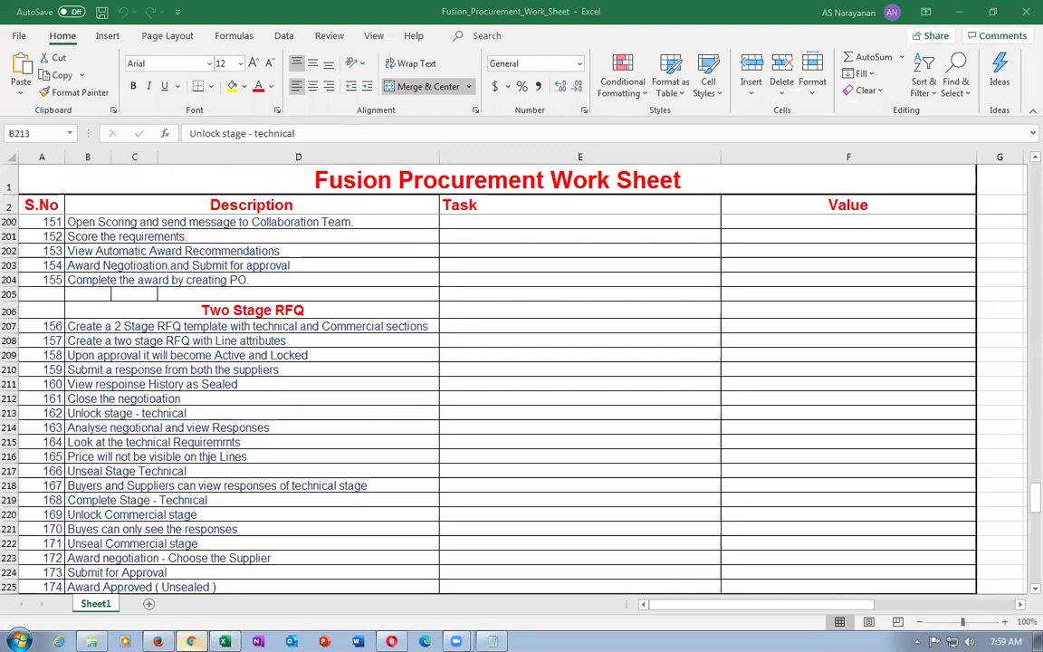
key("alt+Tab")
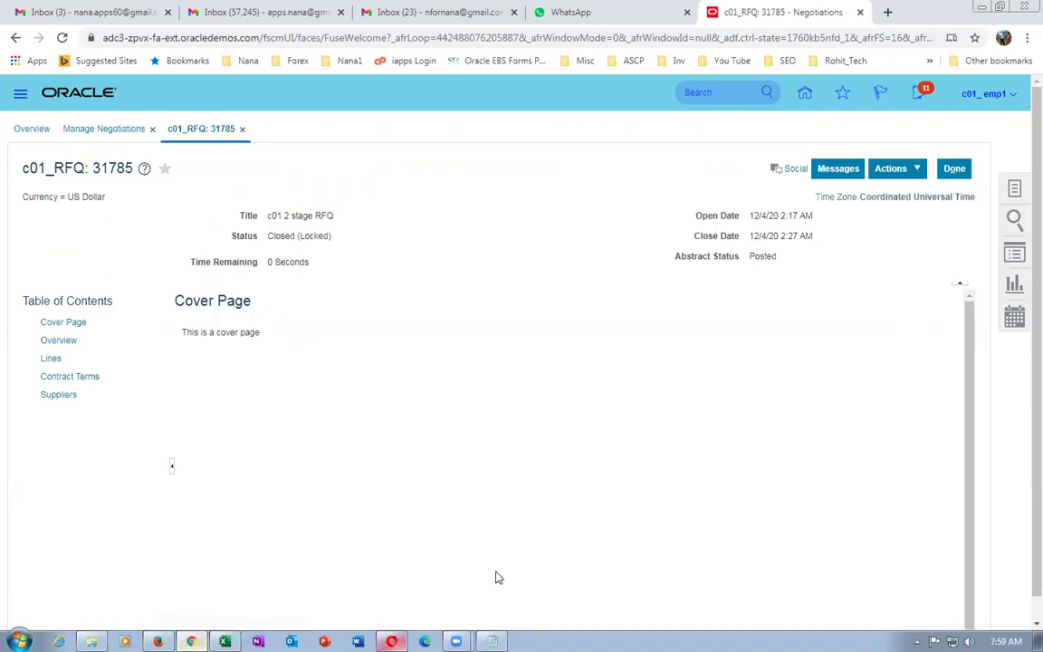
Reopen 31785 from Manage Negotiations and unlock its Technical stage, confirming the warning.
left_click(956, 170)
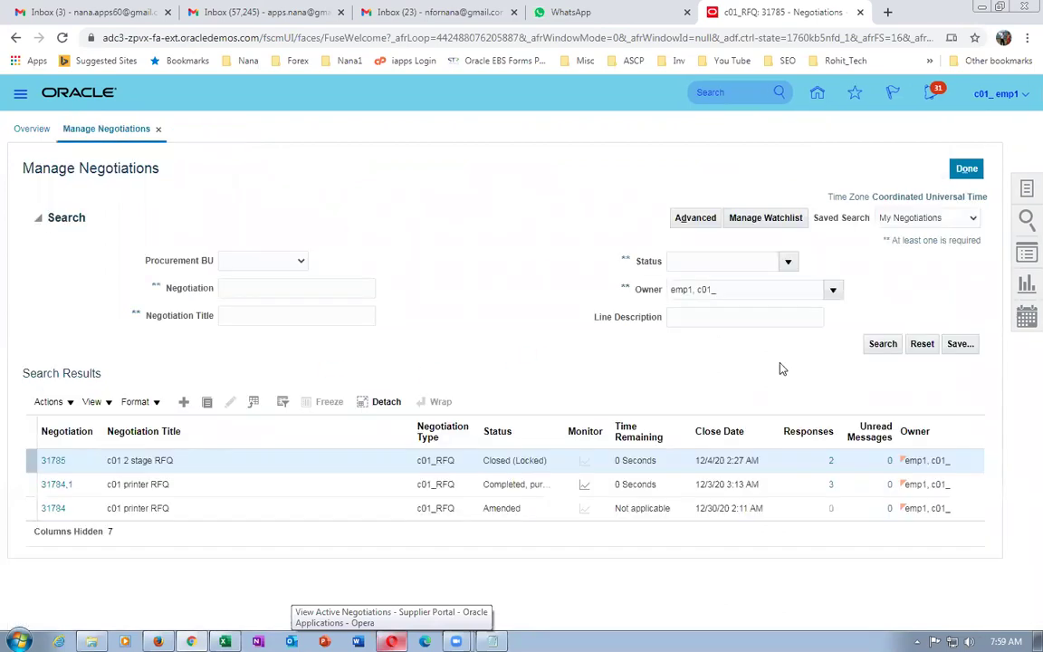
left_click(883, 344)
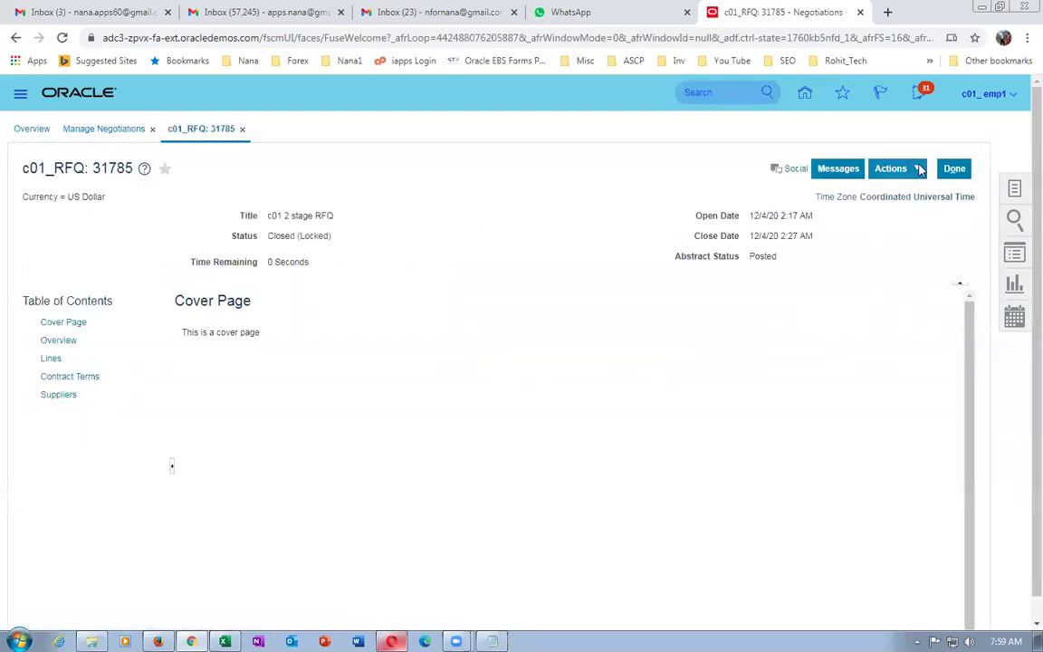
left_click(905, 169)
mouse_move(915, 238)
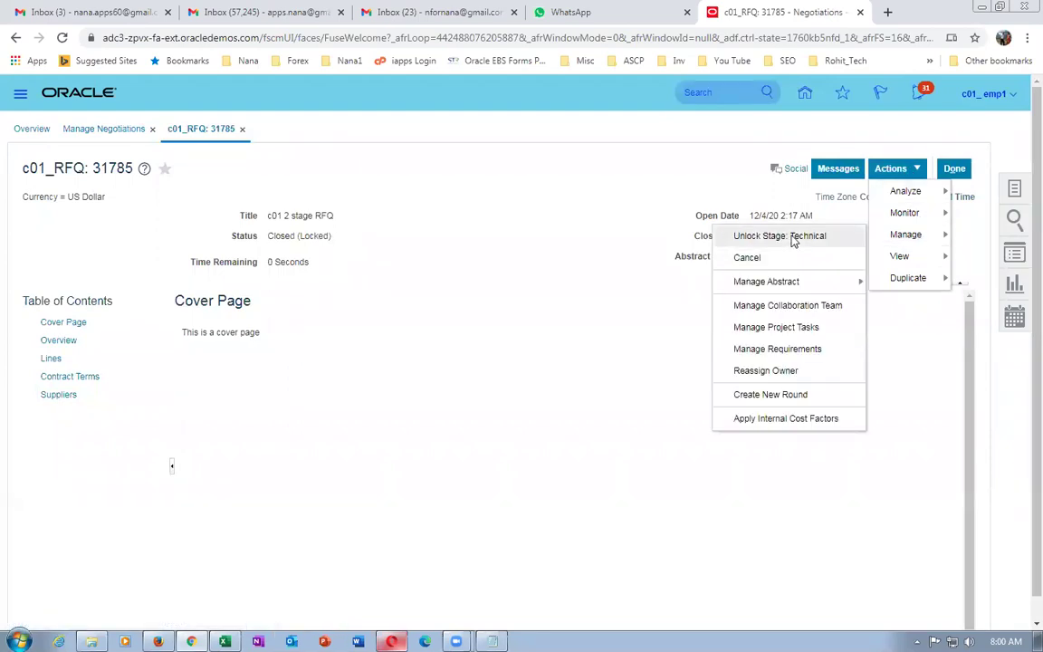
left_click(793, 237)
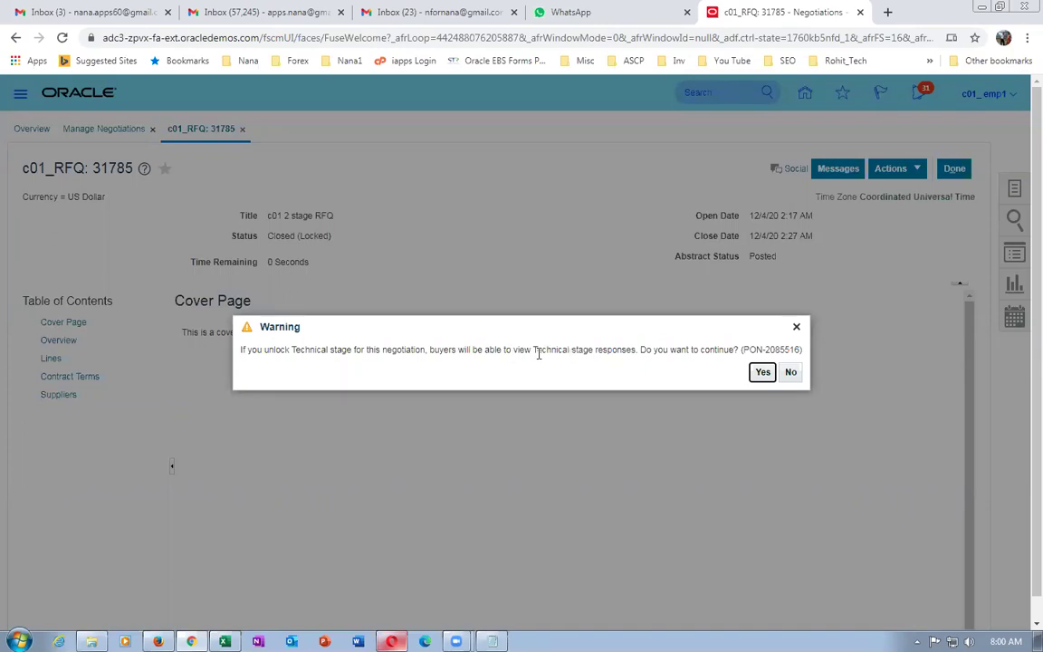
left_click_drag(503, 350, 623, 362)
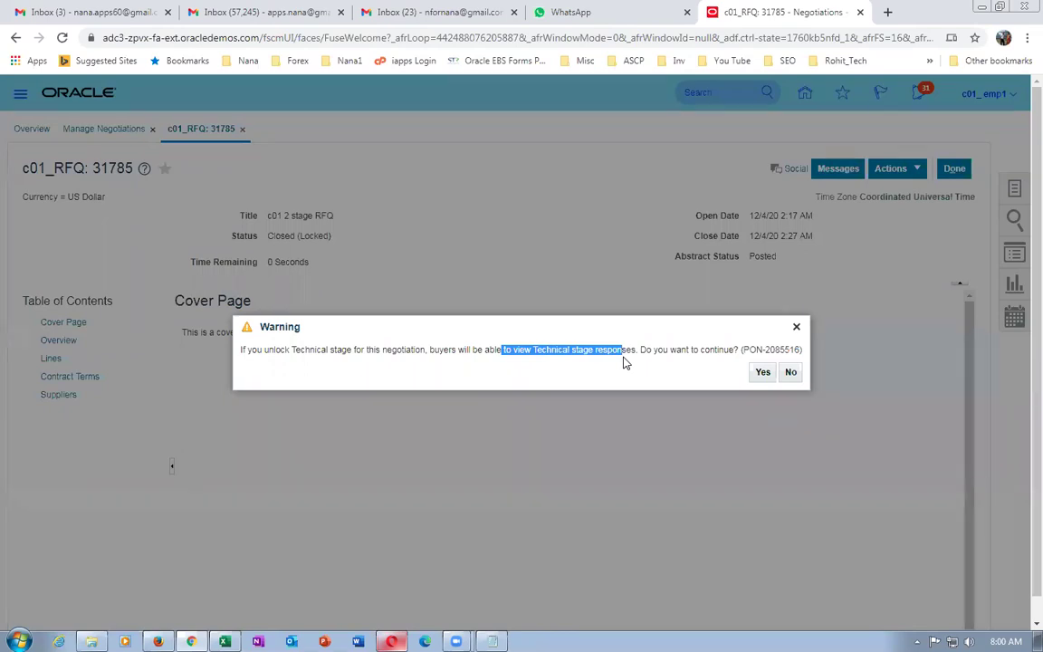
left_click(762, 372)
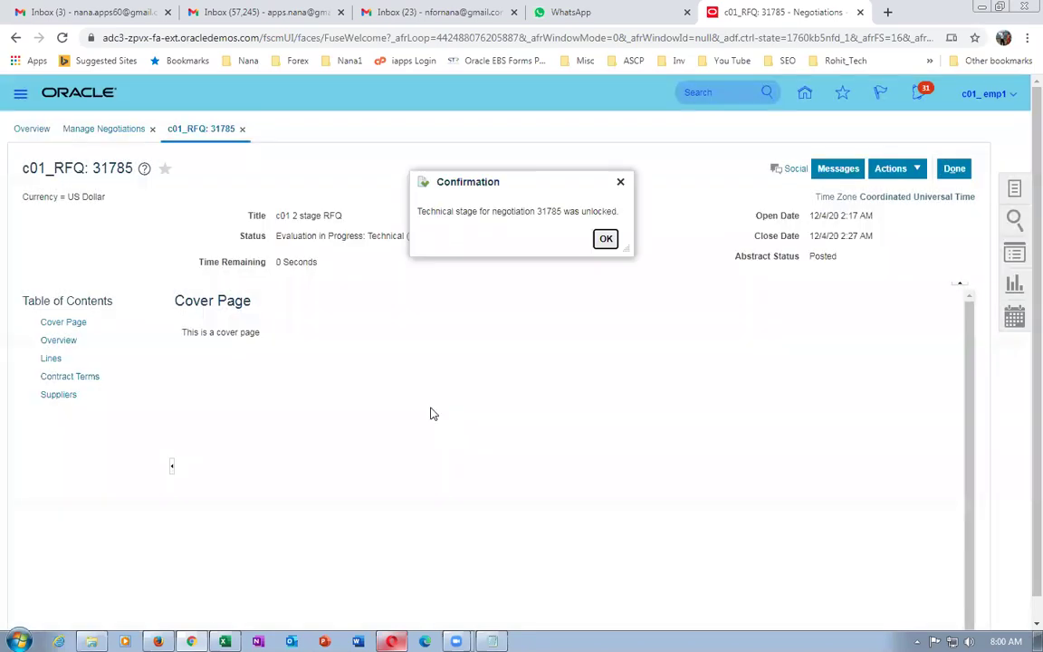
left_click(604, 240)
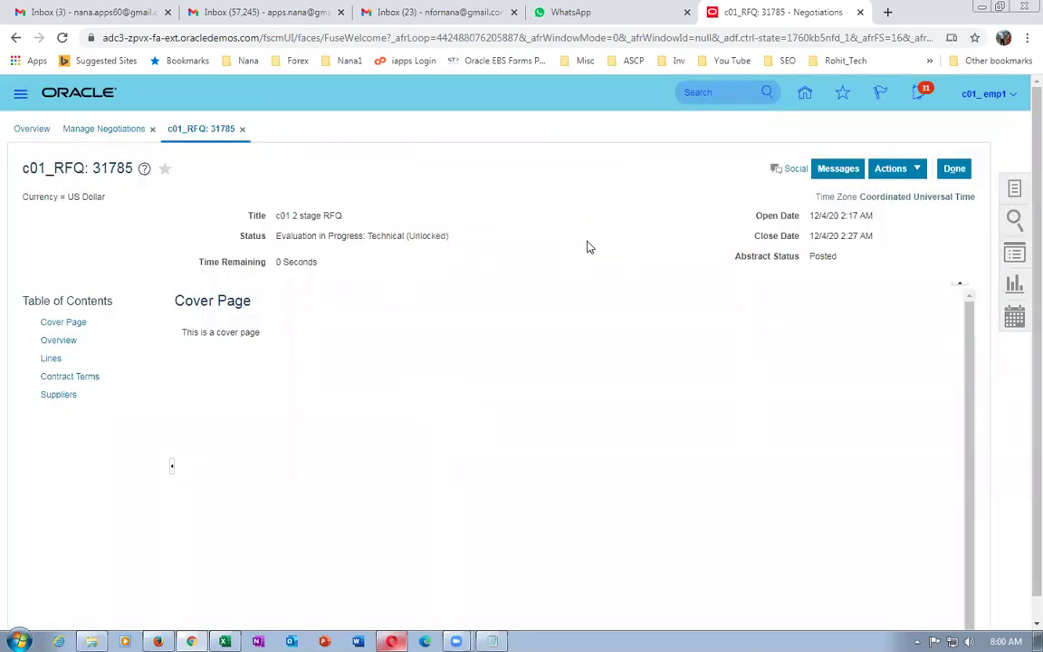
Launch Analyze Negotiation for RFQ 31785 and open c01_sup_1's response 60125.
left_click(895, 169)
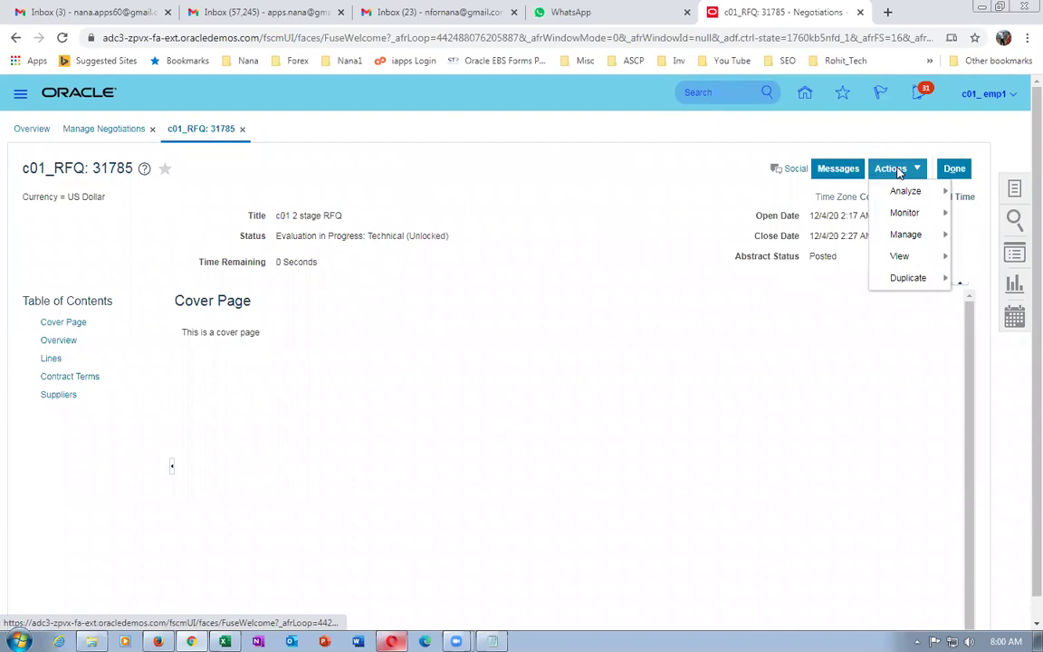
mouse_move(904, 215)
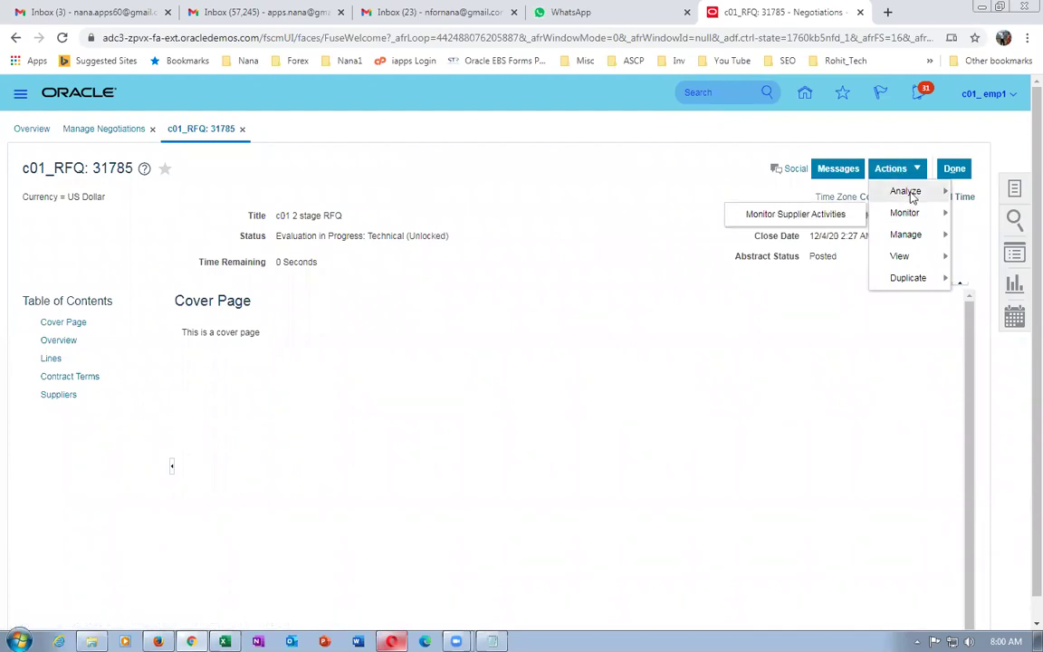
mouse_move(903, 192)
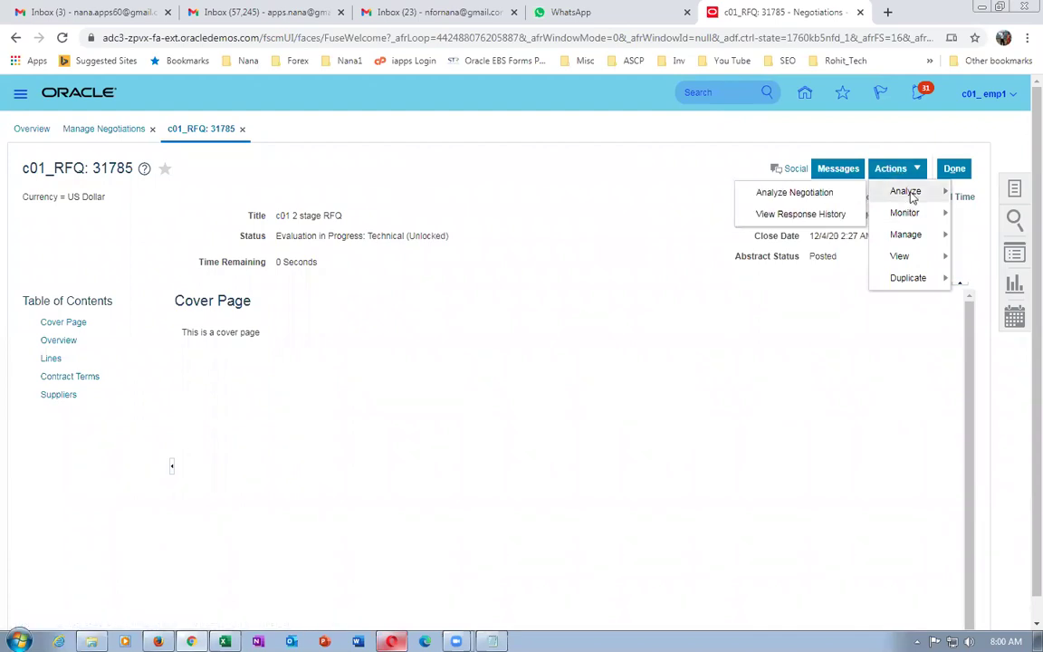
left_click(794, 193)
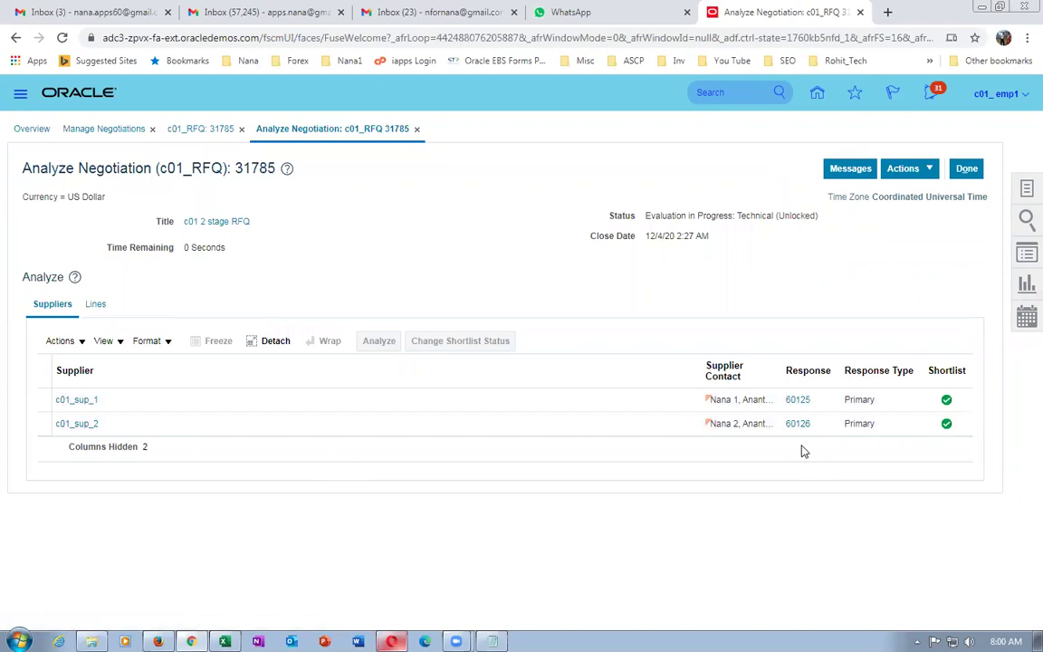
left_click(797, 401)
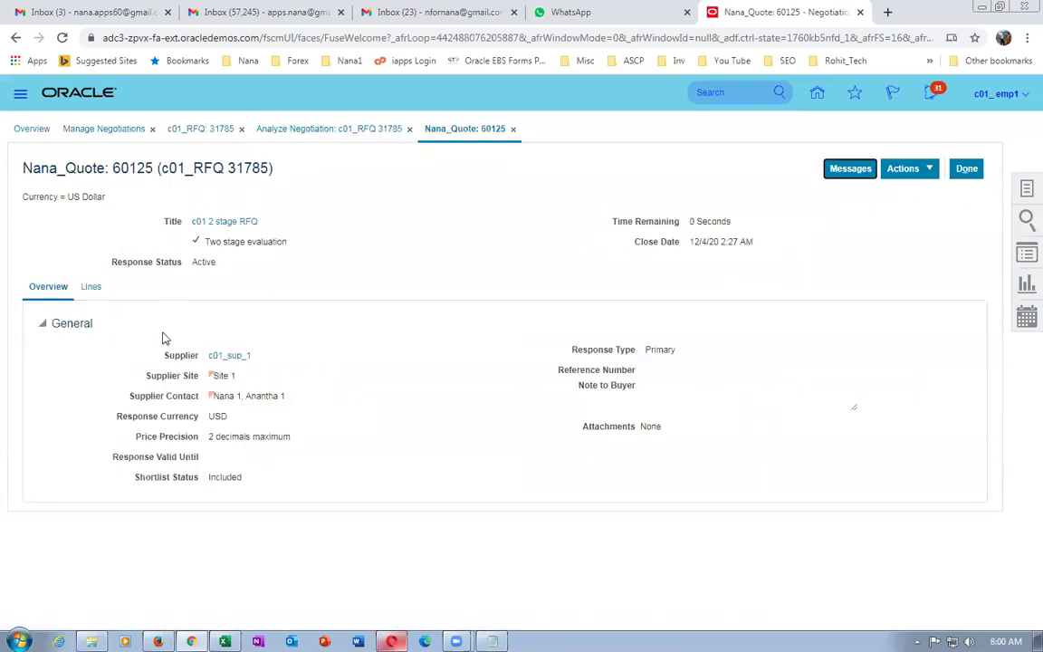
Inspect the Portable Wireless Printer line's attribute responses on quote 60125, then exit to the RFQ.
left_click(94, 288)
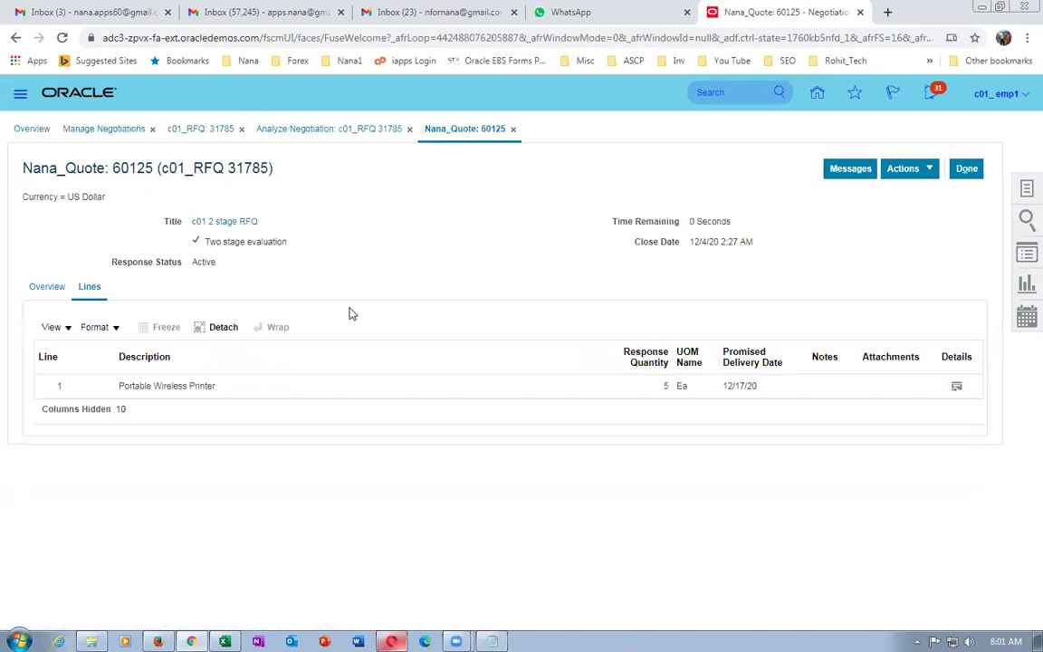
left_click(532, 392)
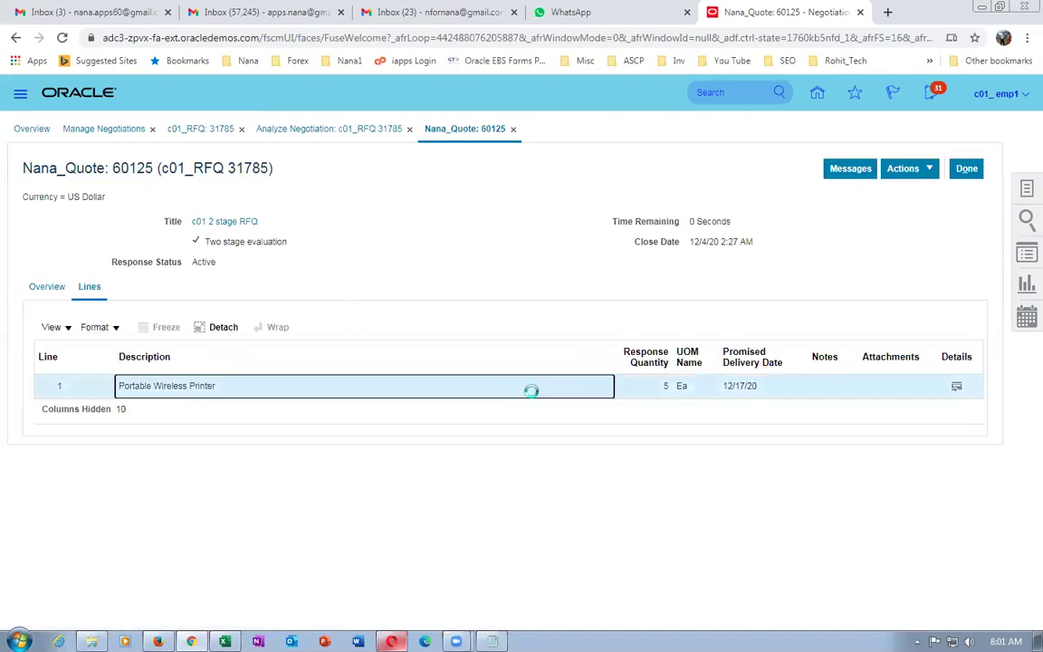
left_click(957, 389)
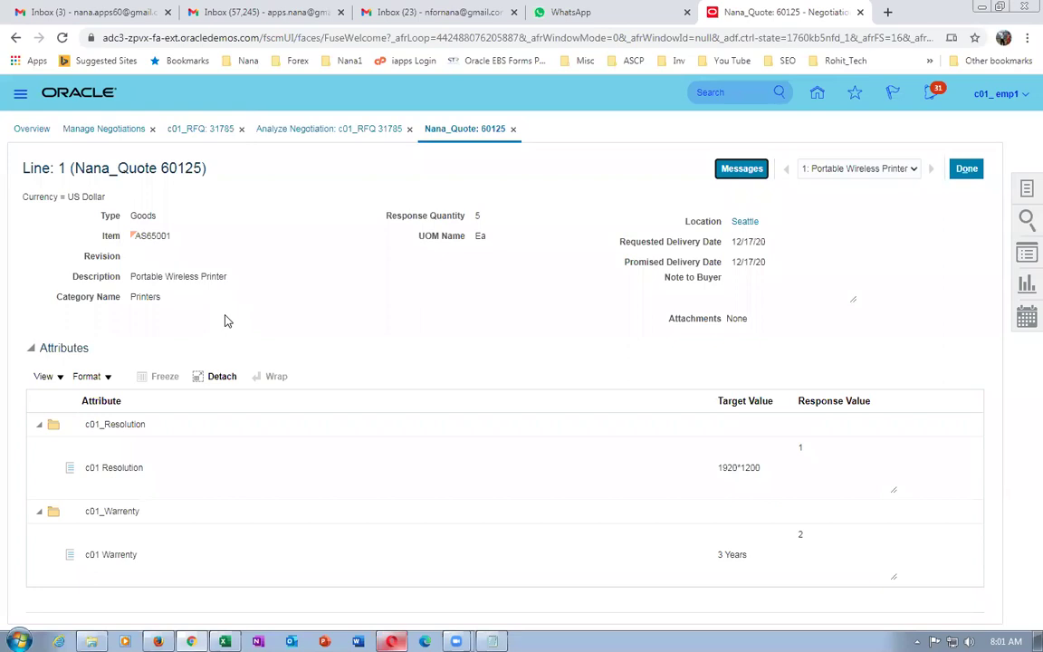
left_click(867, 174)
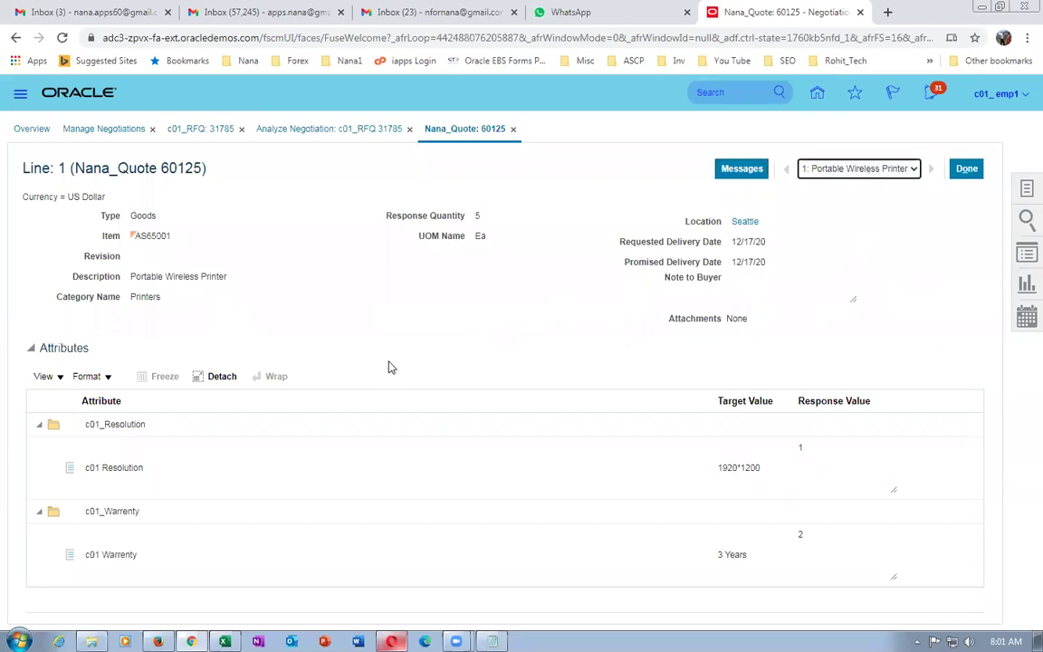
left_click(967, 171)
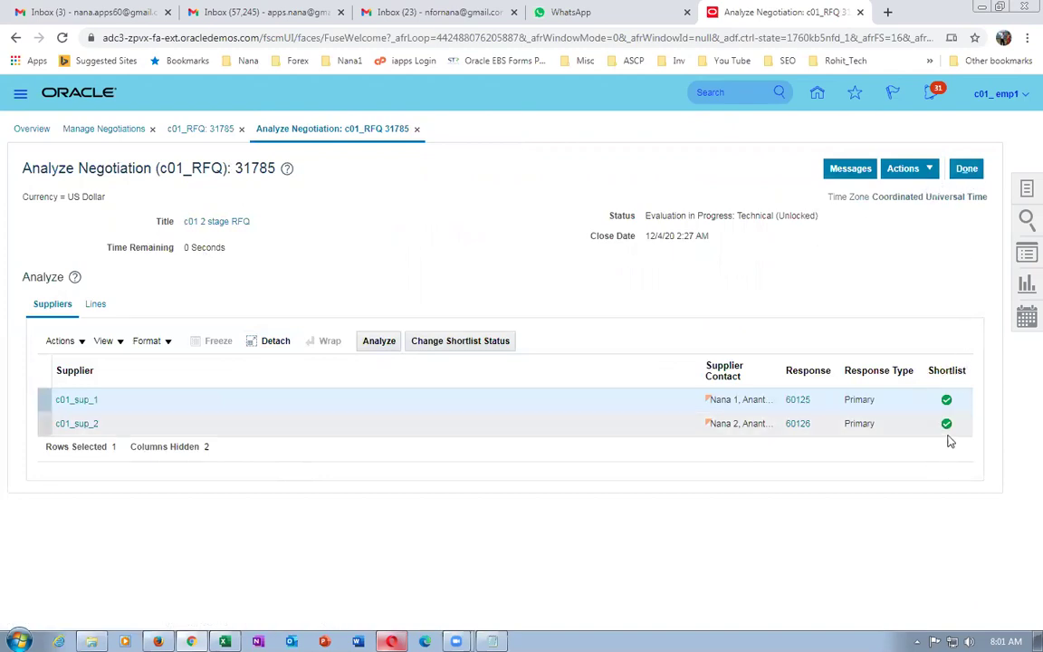
left_click(967, 170)
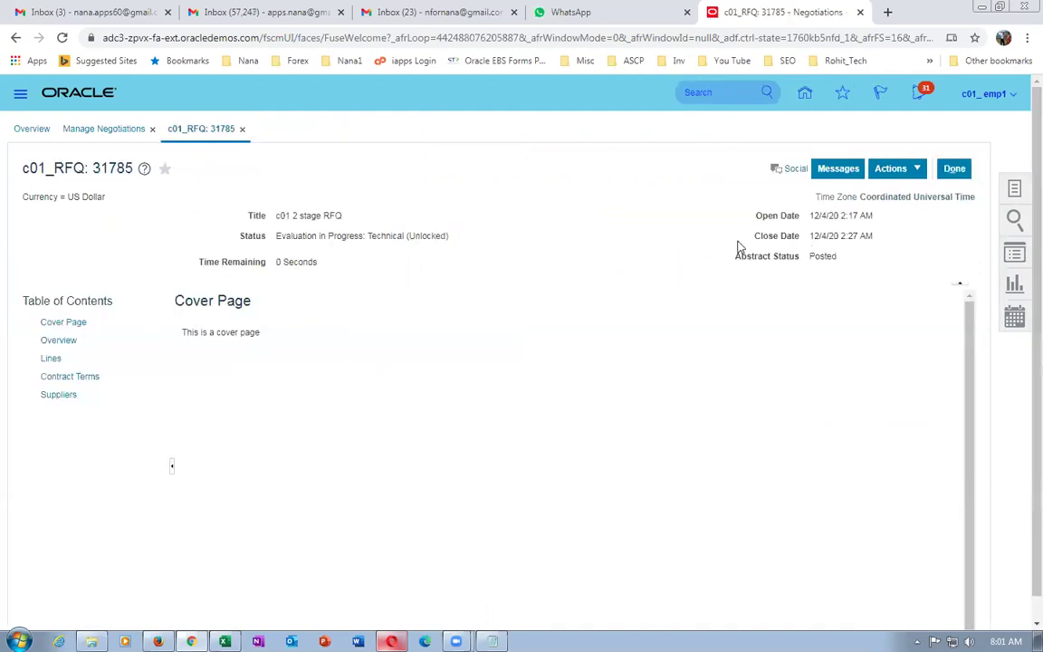
Highlight RFQ 31785's Technical (Unlocked) status, then bring up the Excel procurement worksheet.
left_click_drag(288, 235, 440, 237)
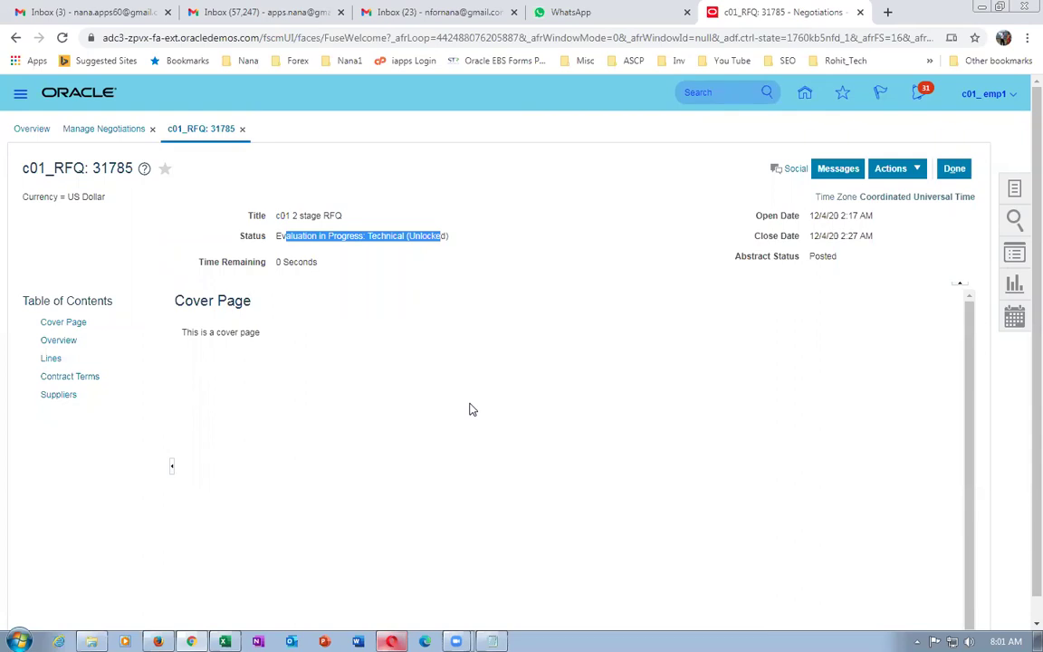
left_click(225, 641)
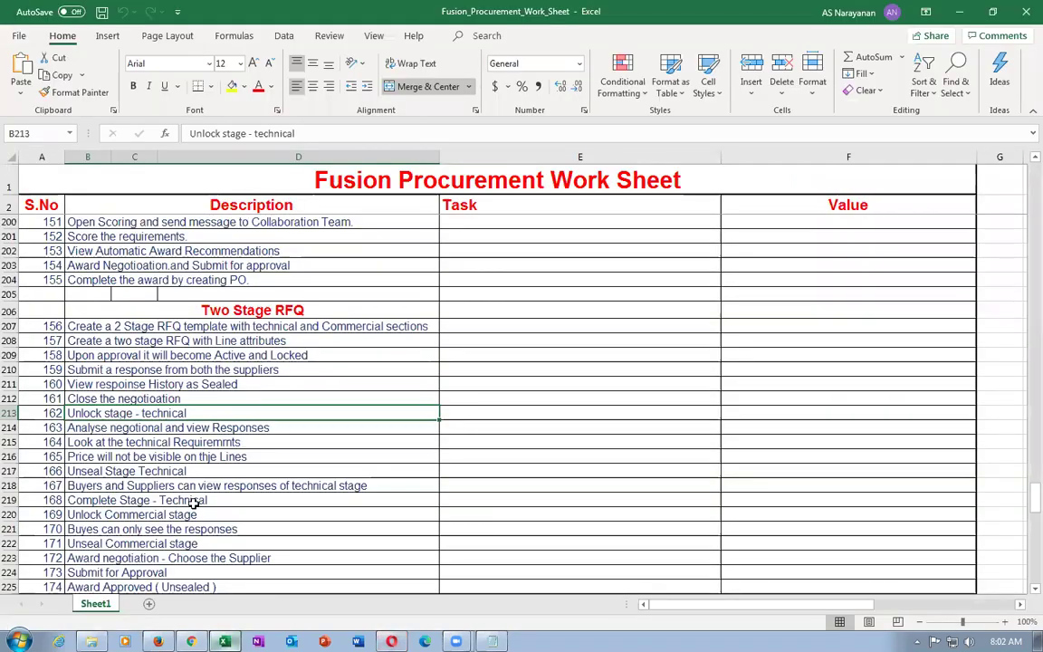
Step through worksheet rows 212–217 up to Unseal Stage Technical, then return to RFQ 31785.
left_click(138, 427)
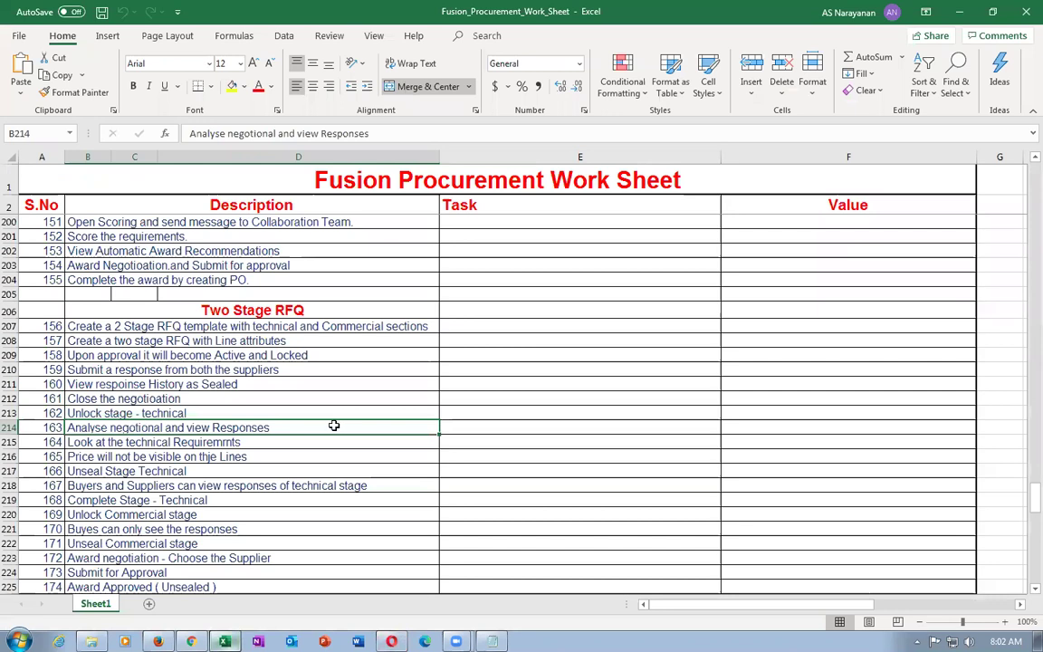
left_click(130, 440)
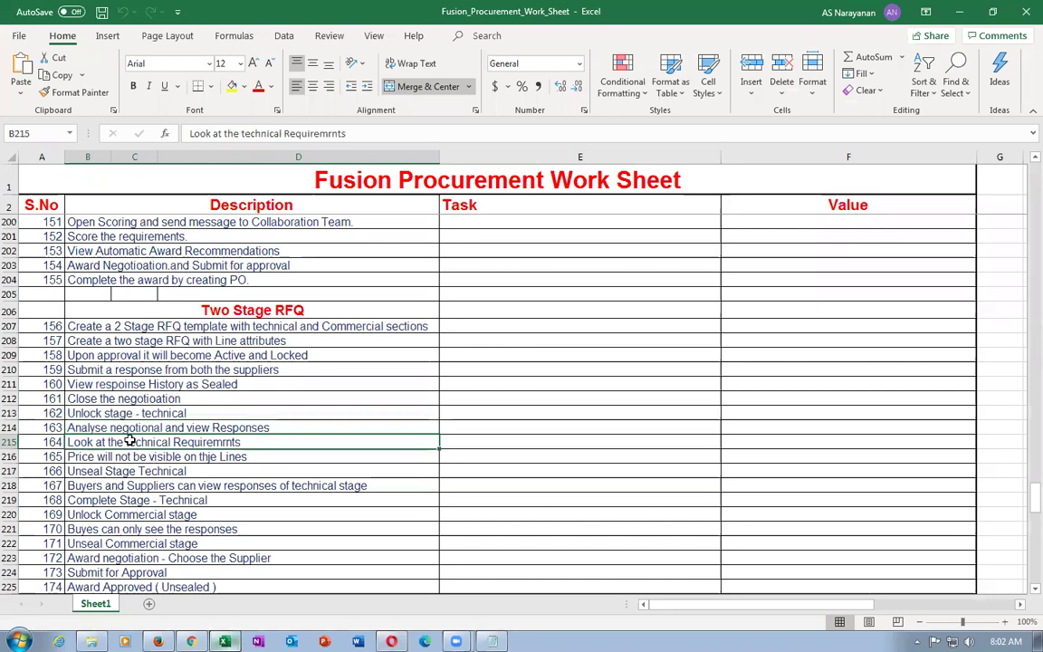
left_click(175, 457)
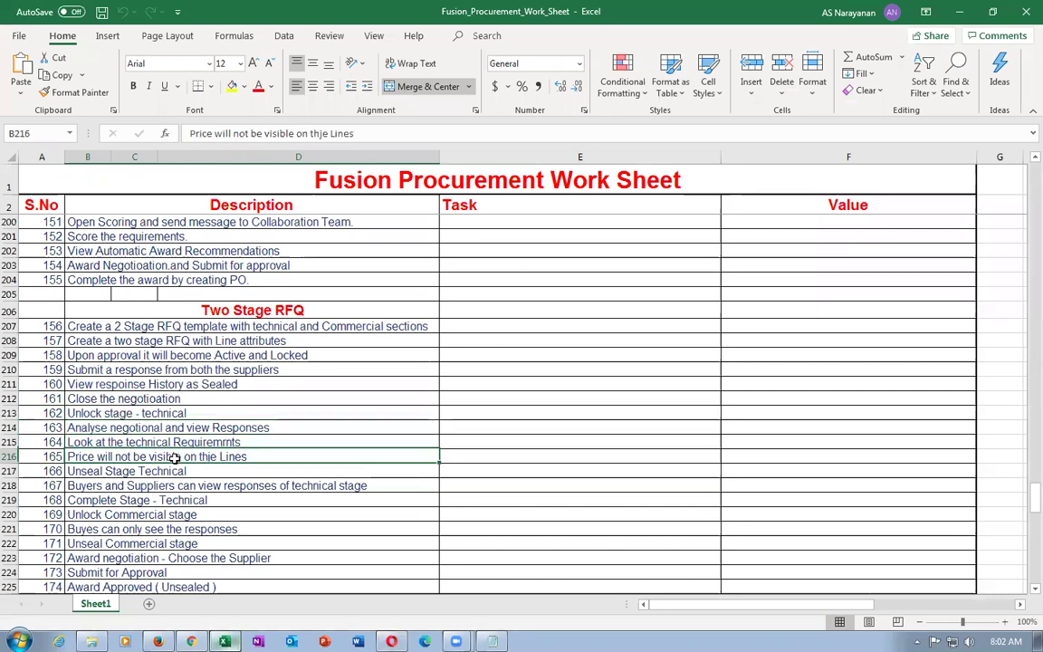
left_click(169, 474)
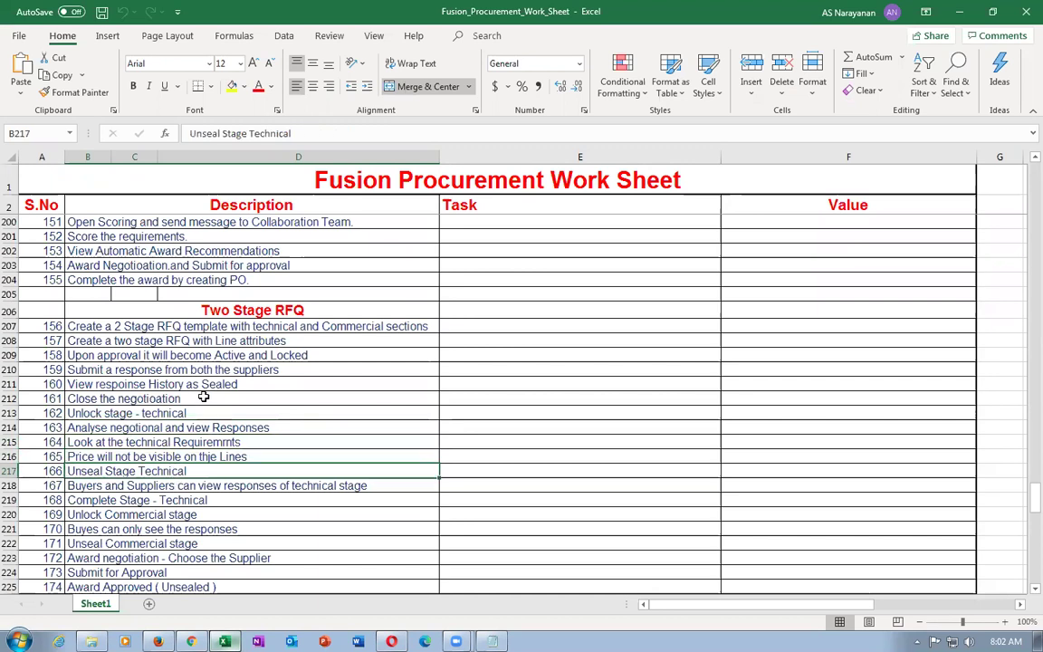
left_click_drag(159, 400, 156, 459)
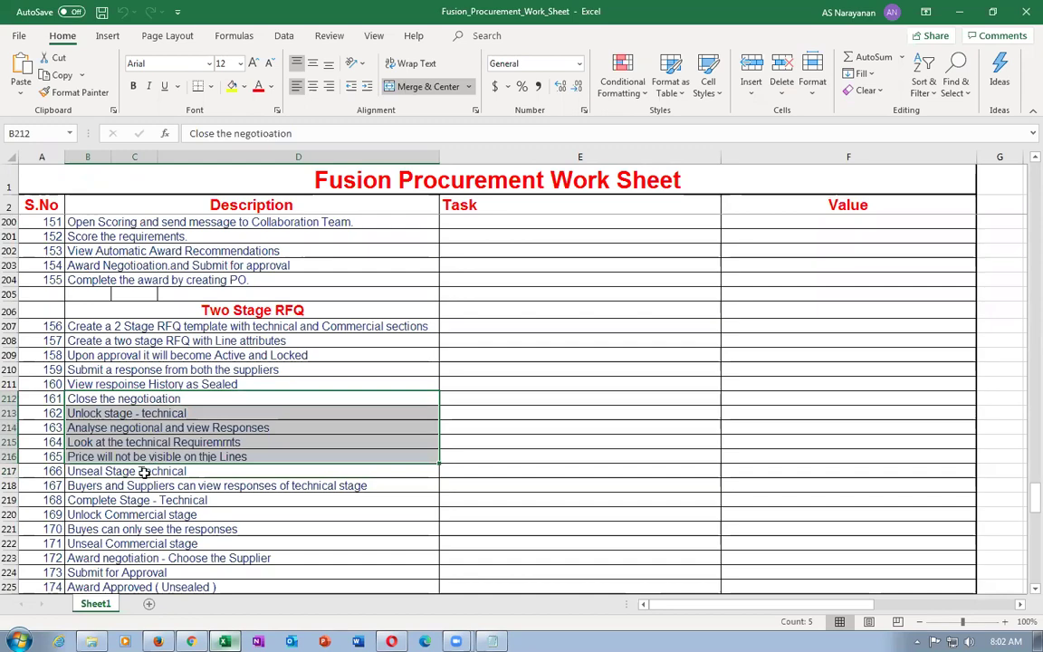
left_click(145, 472)
key("alt+Tab")
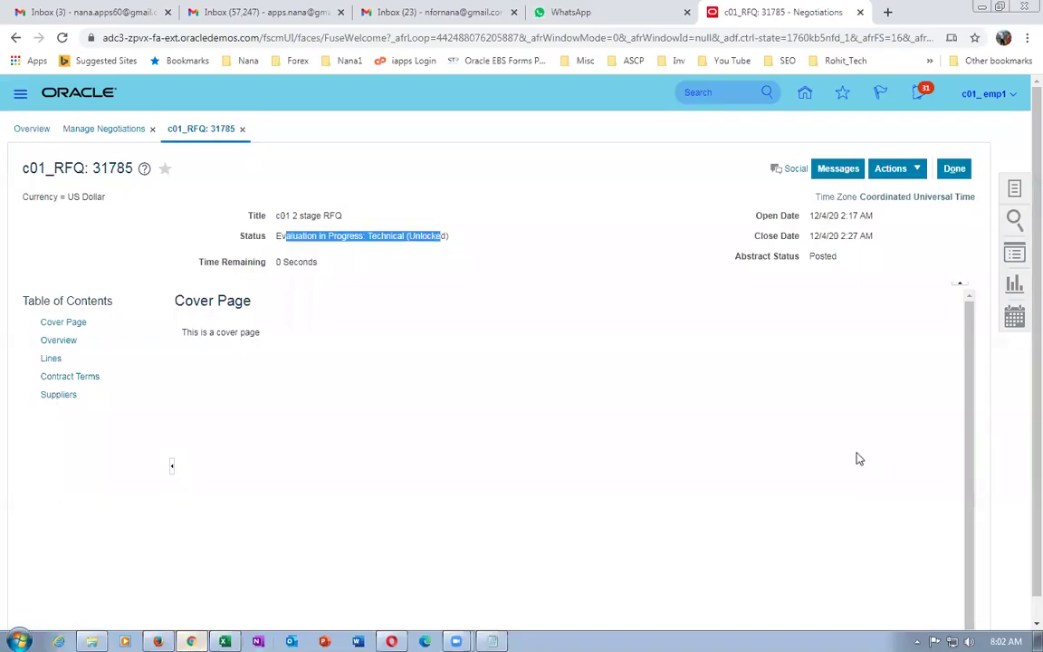
Run Unseal Stage: Technical on RFQ 31785, accept the buyers-and-suppliers warning, and confirm.
left_click(889, 170)
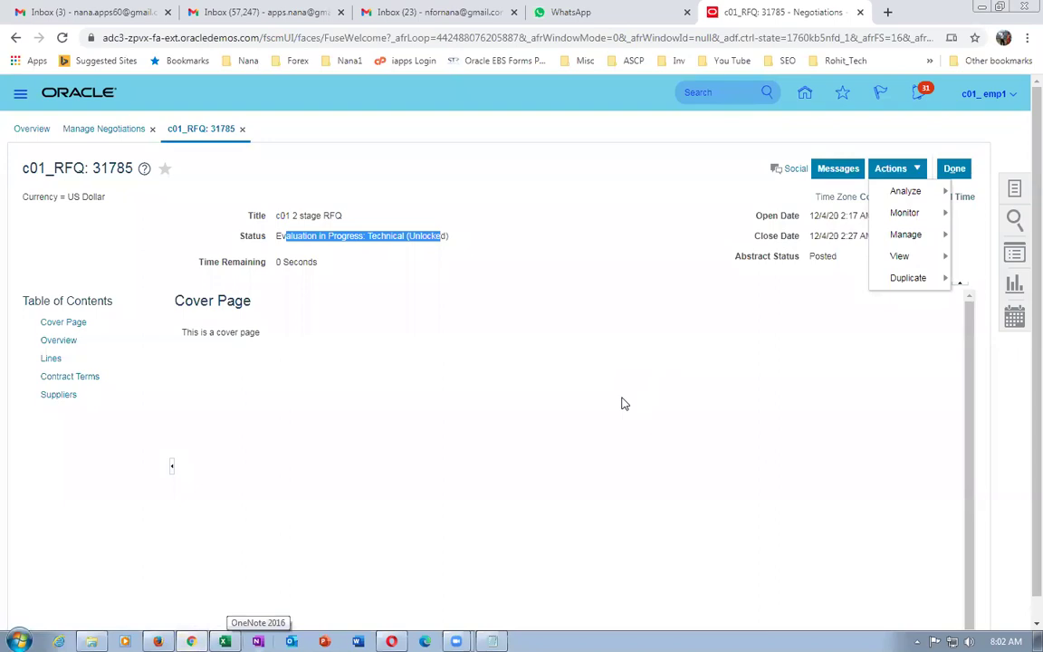
mouse_move(910, 235)
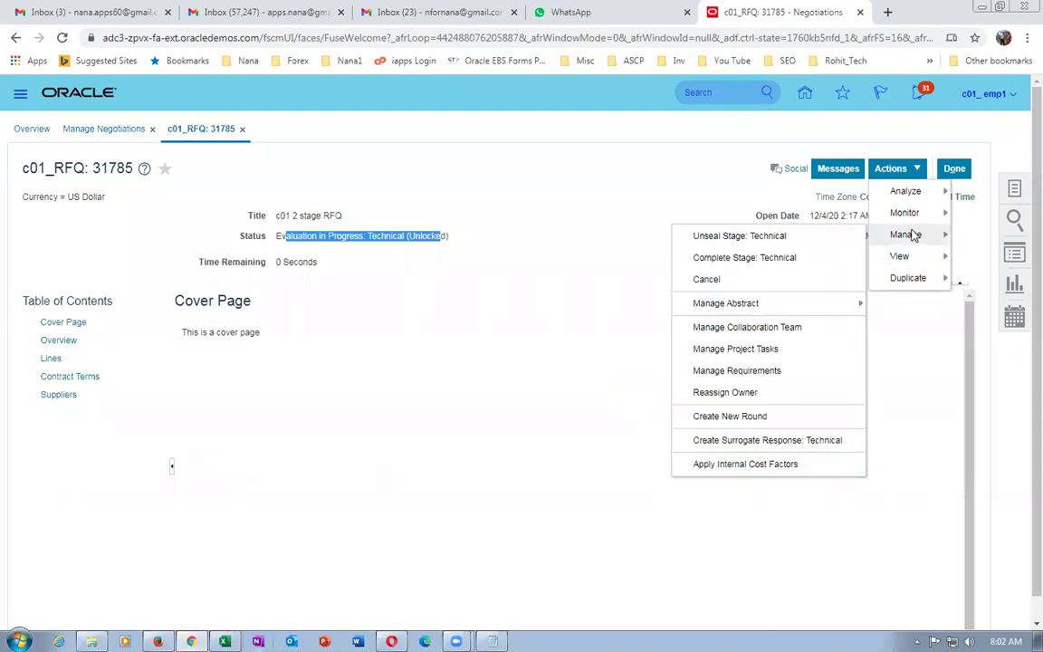
left_click(748, 243)
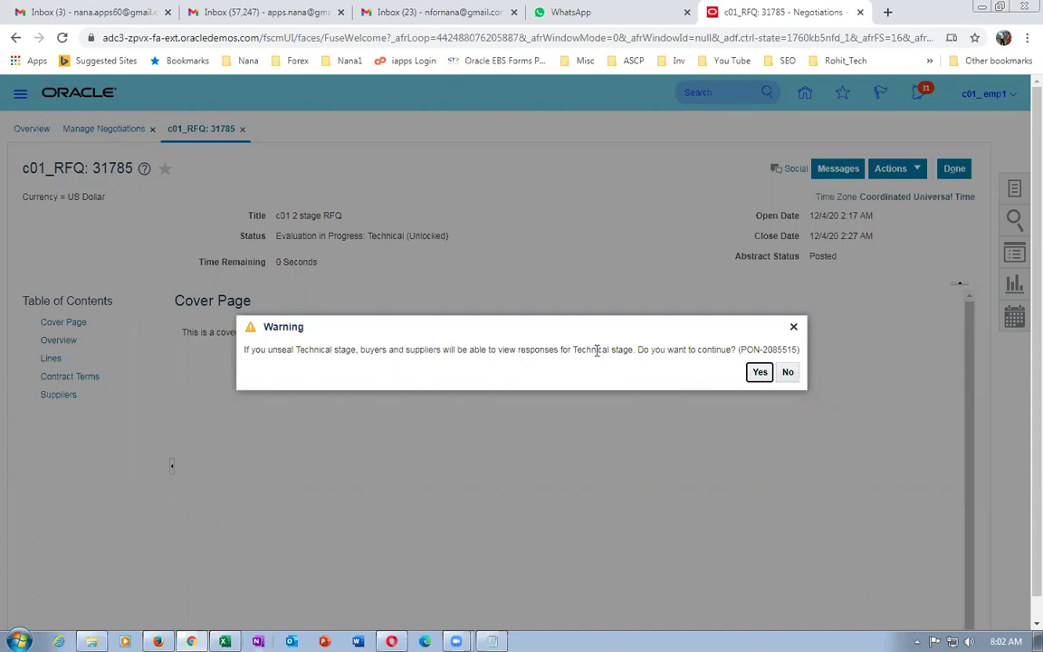
left_click_drag(404, 350, 542, 348)
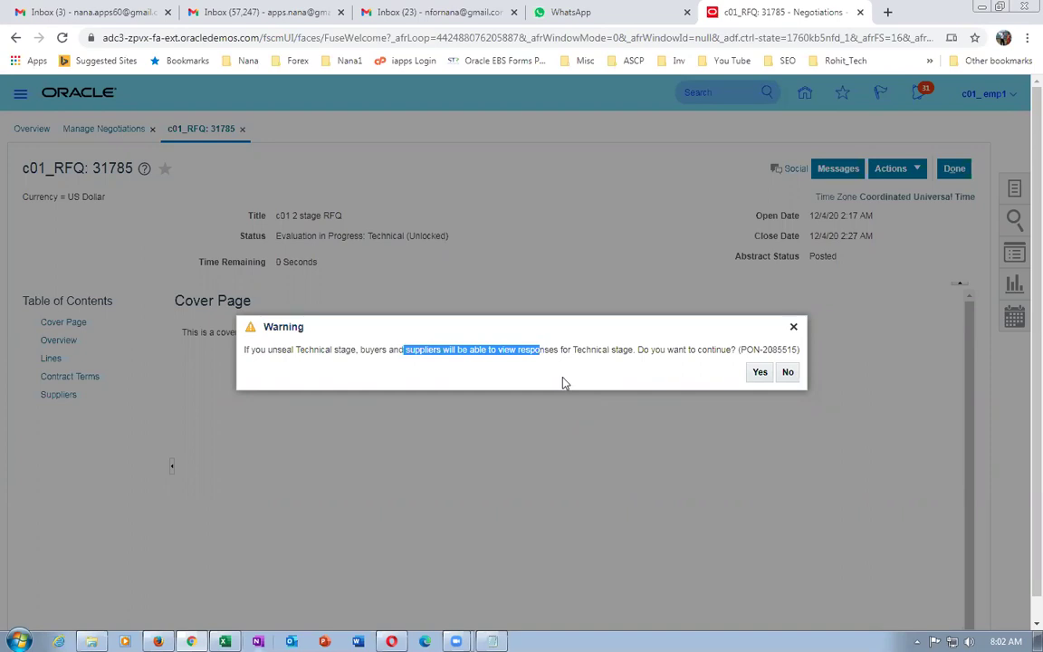
left_click(562, 383)
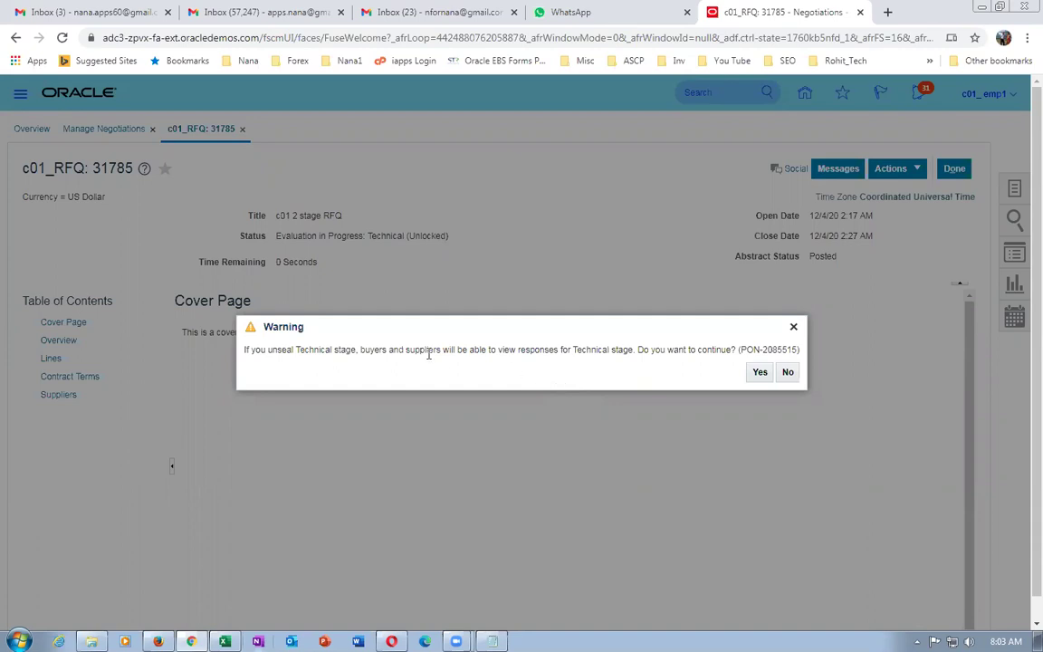
left_click_drag(373, 349, 631, 352)
left_click(761, 373)
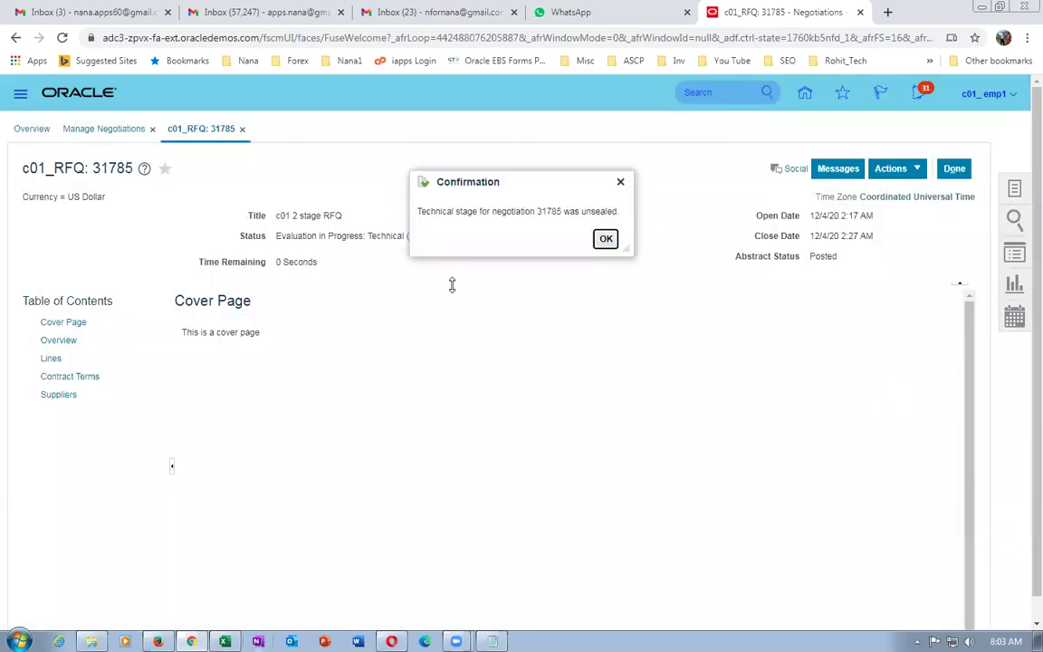
left_click(605, 240)
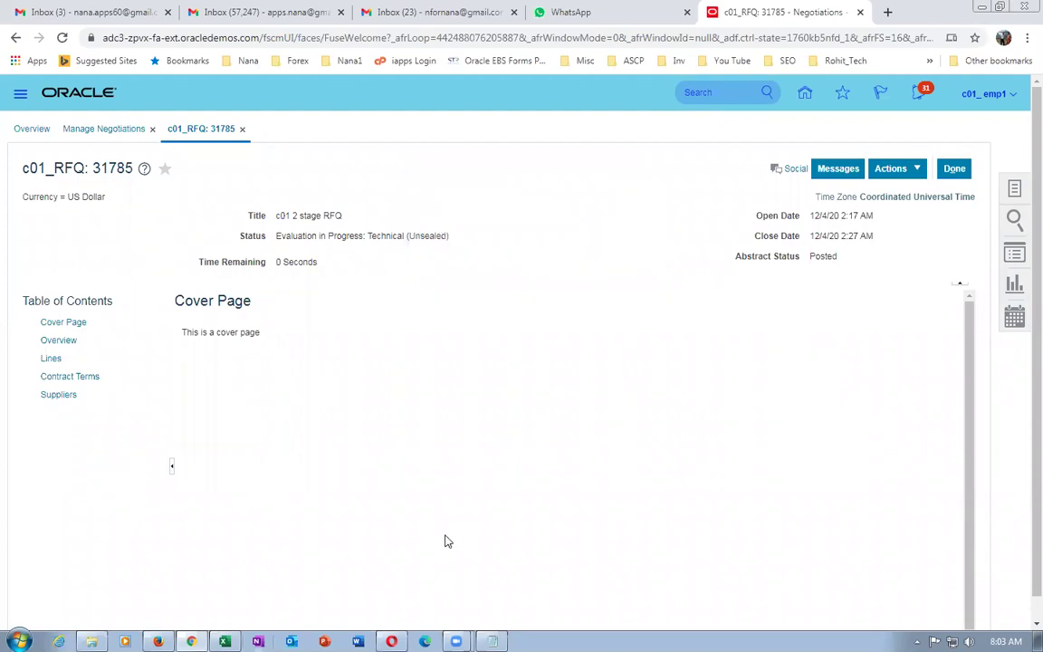
key("alt+Tab")
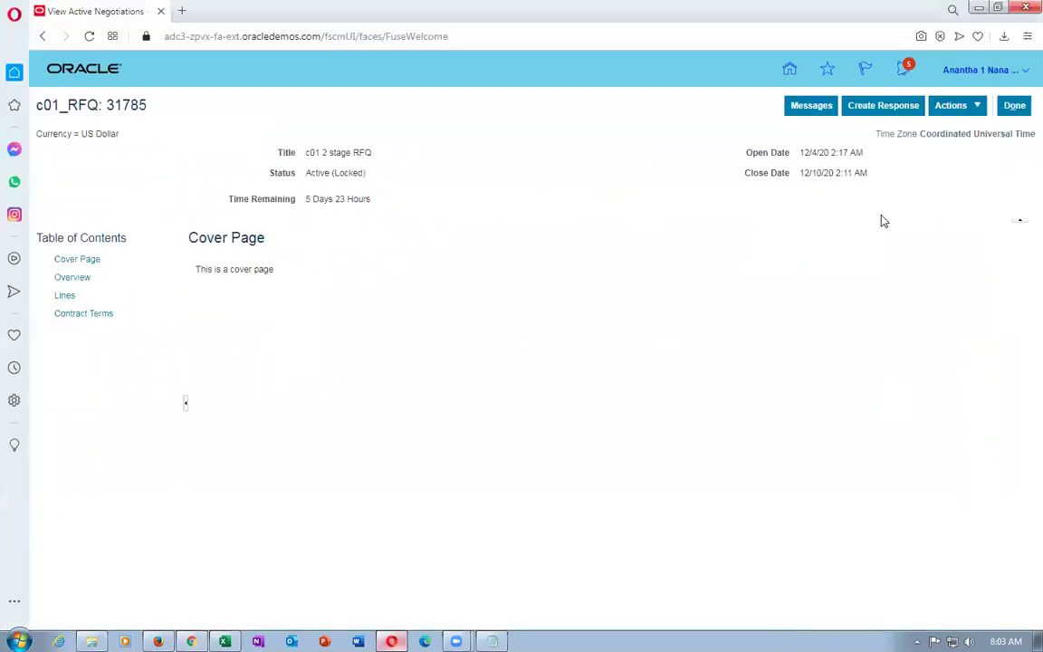
Leave the RFQ view and check the supplier's active and draft responses on Manage Responses.
left_click(1011, 106)
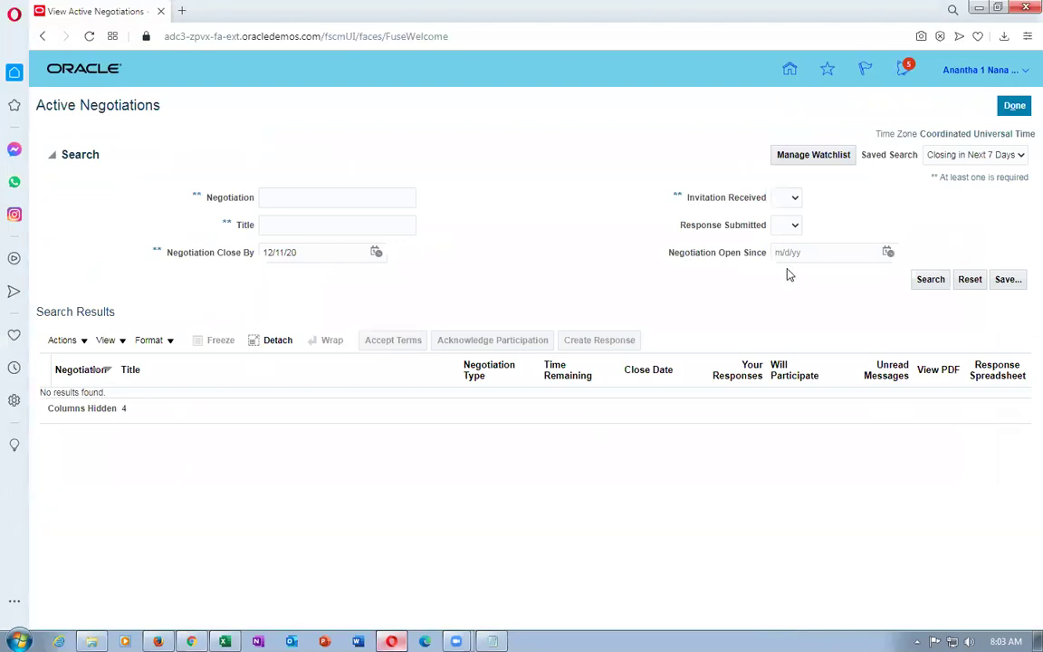
left_click(1014, 106)
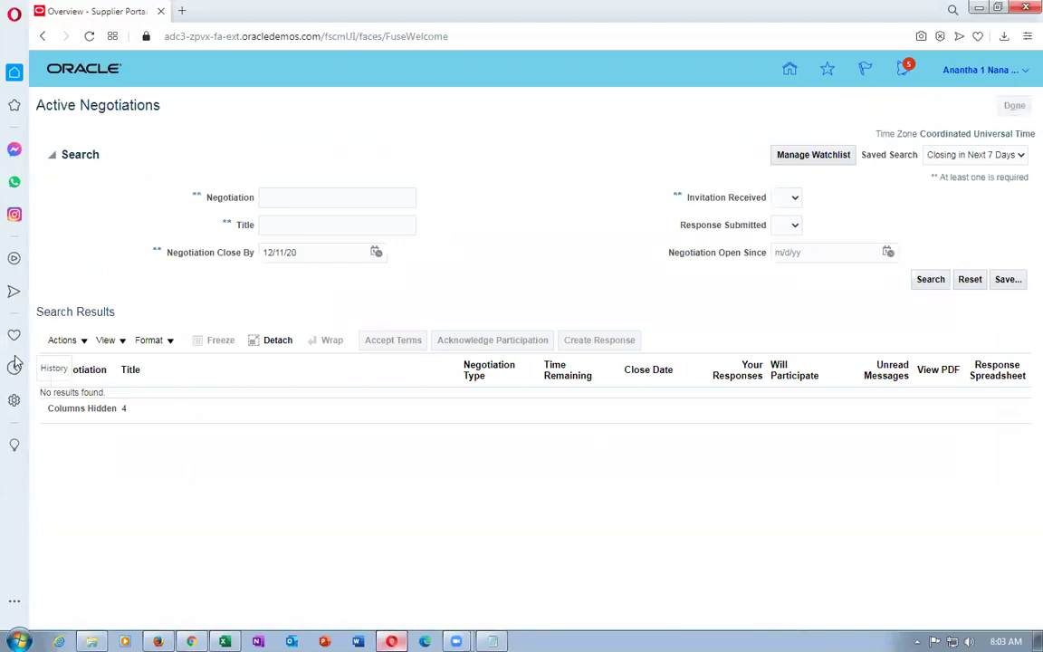
scroll(91, 579, "down", 3)
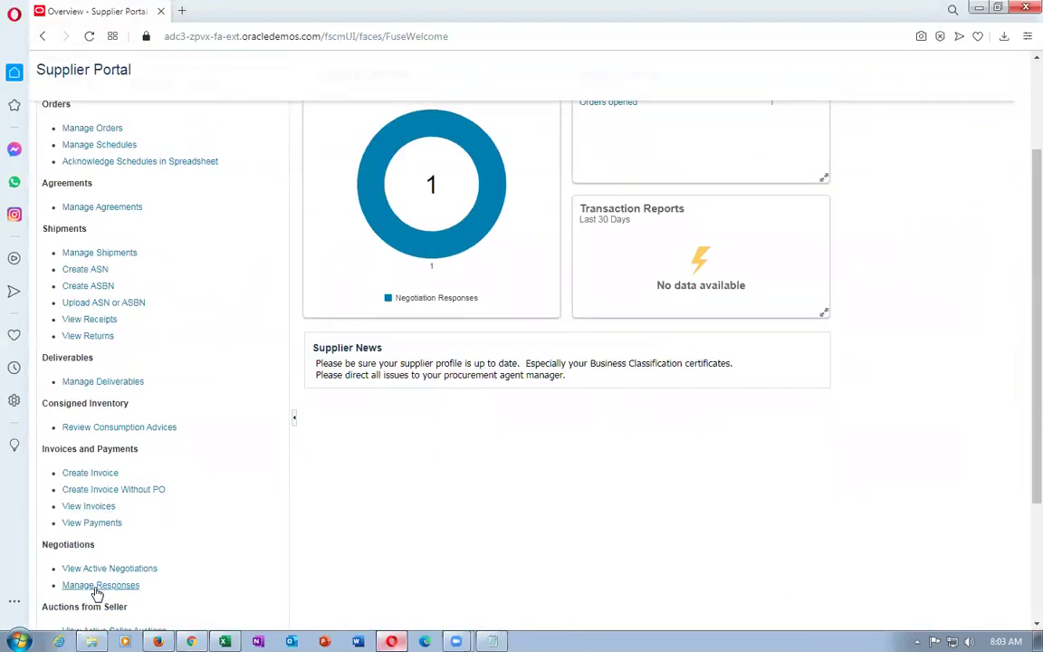
left_click(98, 585)
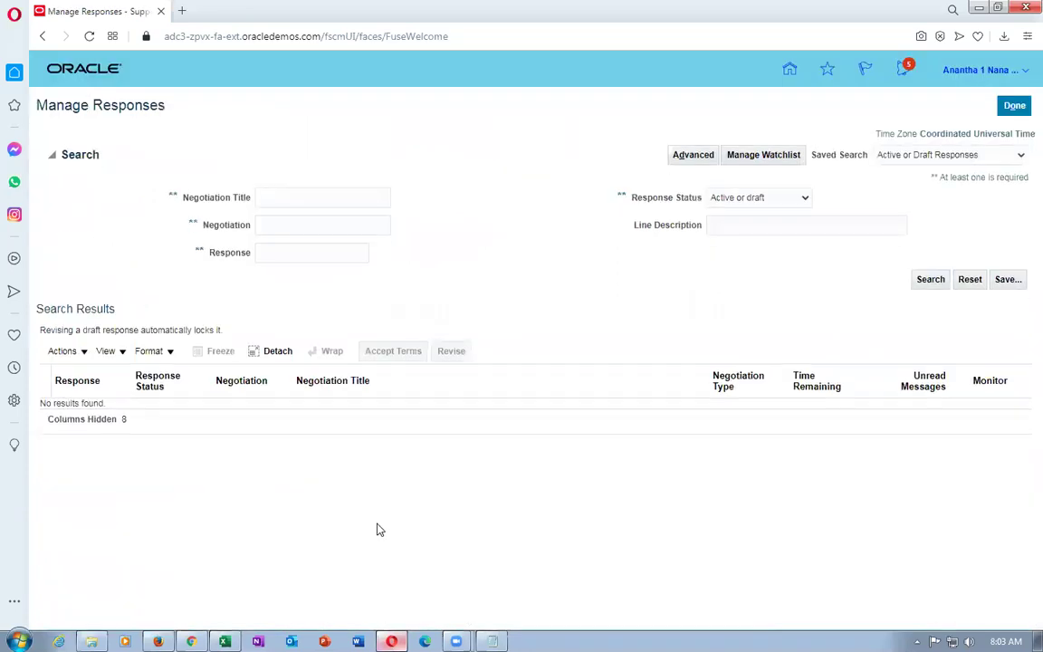
left_click(943, 285)
left_click(1007, 114)
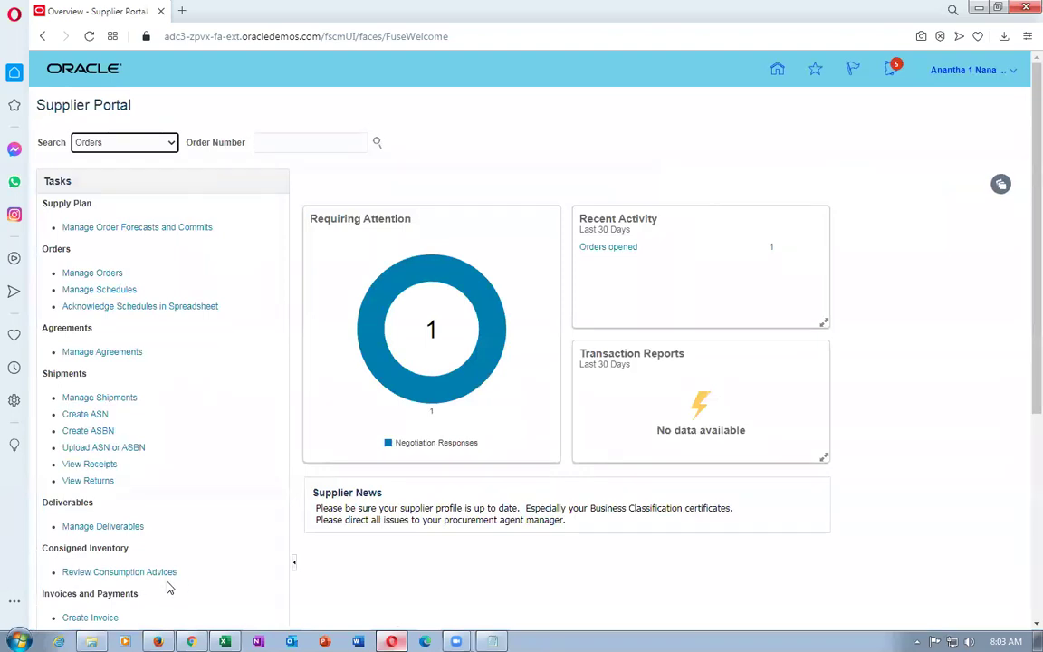
scroll(154, 590, "down", 2)
Search the supplier's active negotiations with Response Submitted set to Yes.
left_click(115, 568)
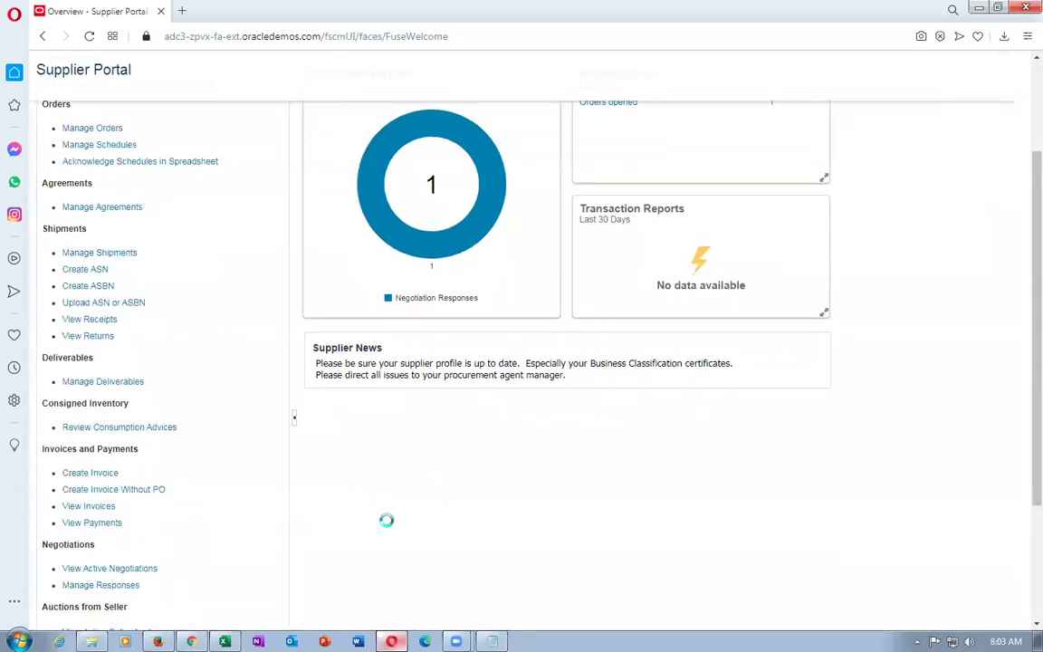
left_click(940, 280)
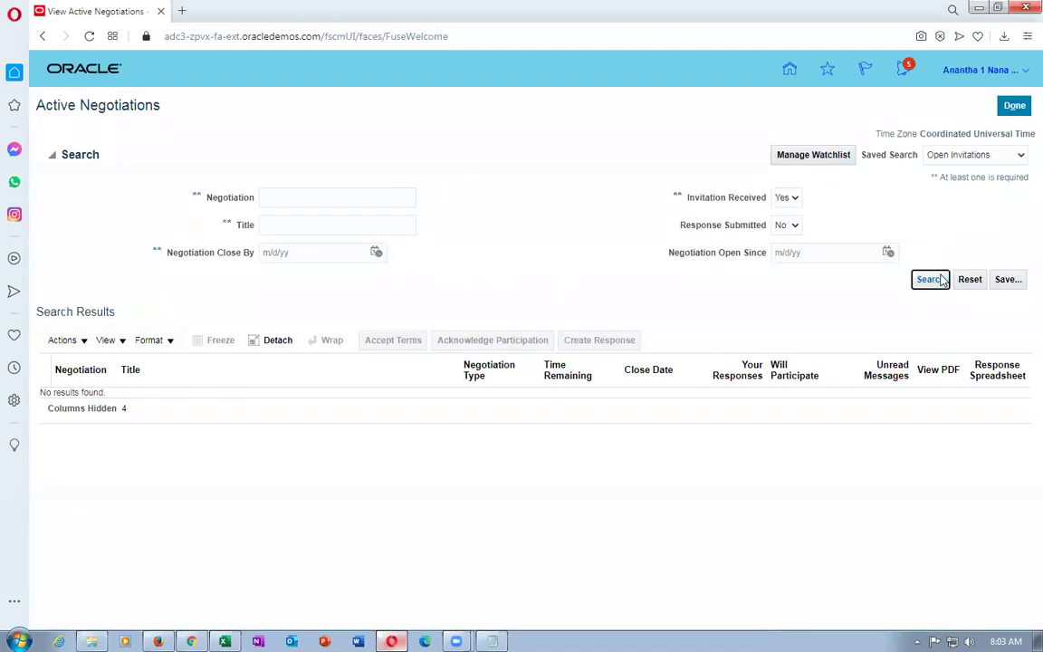
left_click(784, 225)
left_click(780, 253)
left_click(924, 281)
left_click(920, 285)
Search active negotiations for 31785, find no results, and return to the portal overview.
left_click(286, 200)
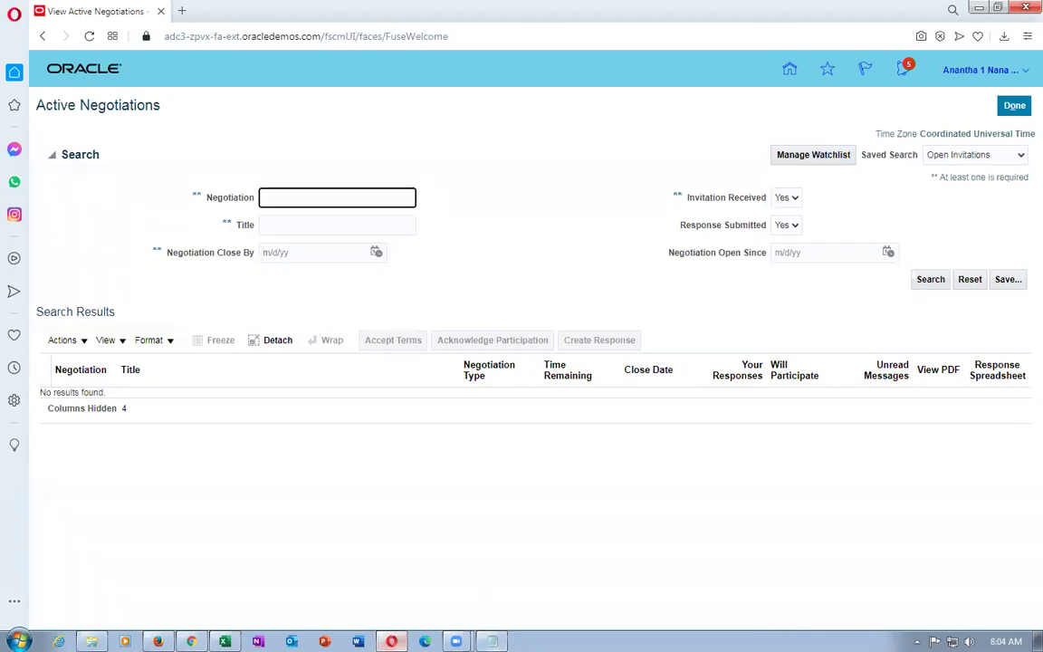
key("alt+Tab")
key("alt+Tab")
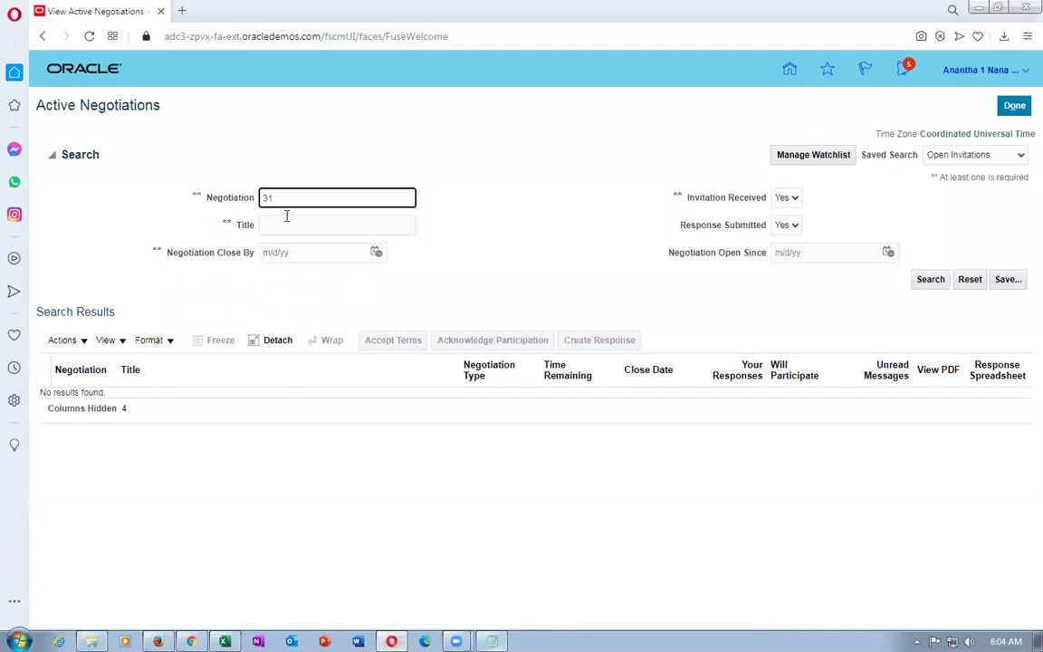
type("31785")
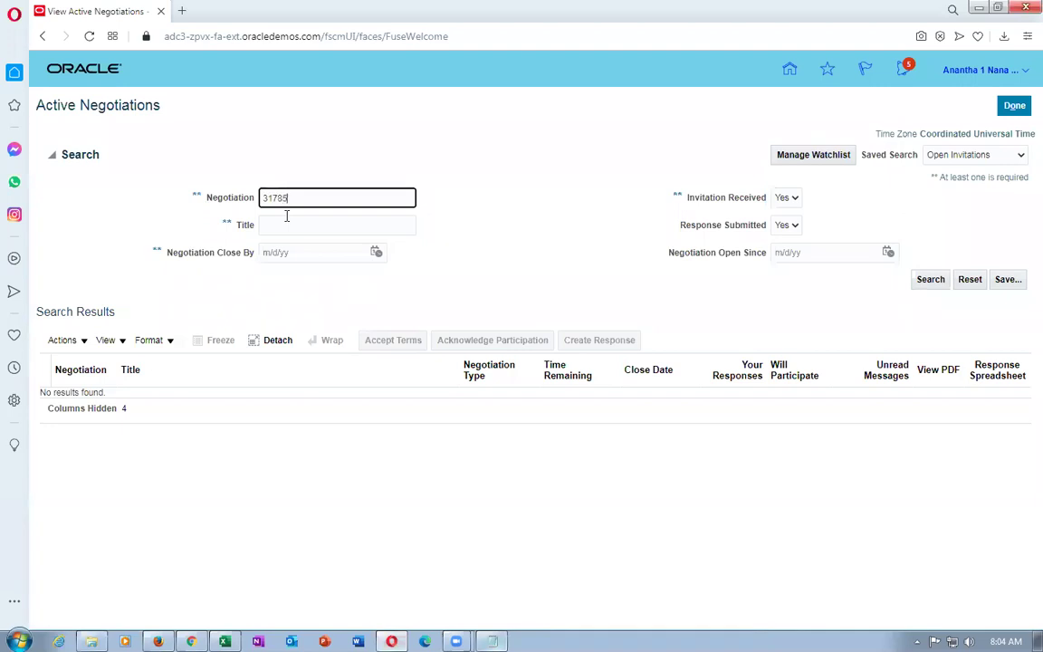
left_click(930, 280)
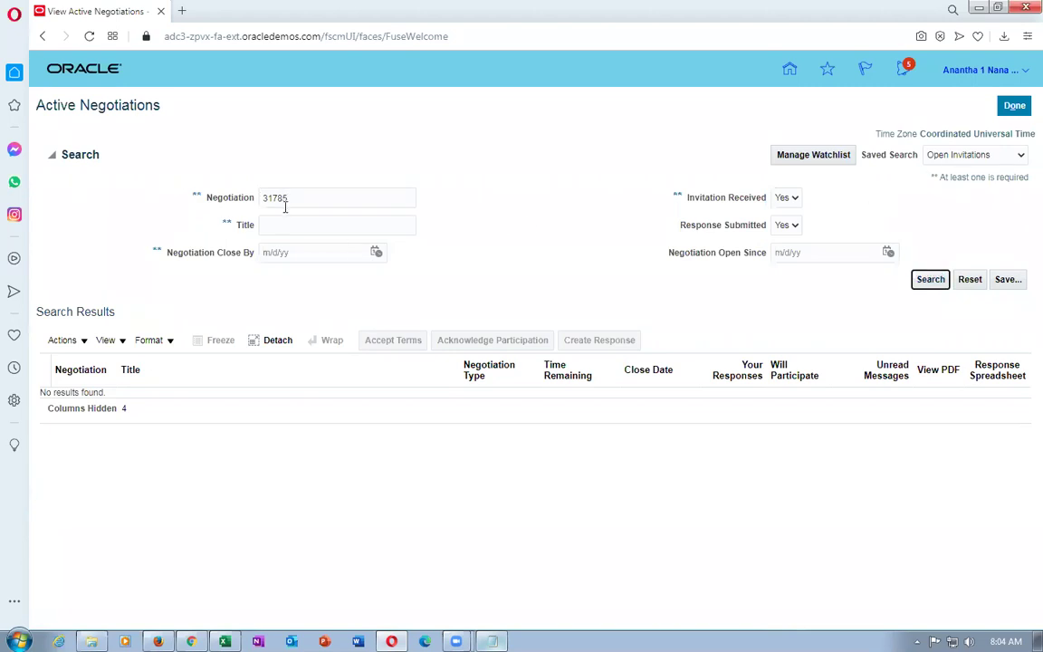
left_click(979, 155)
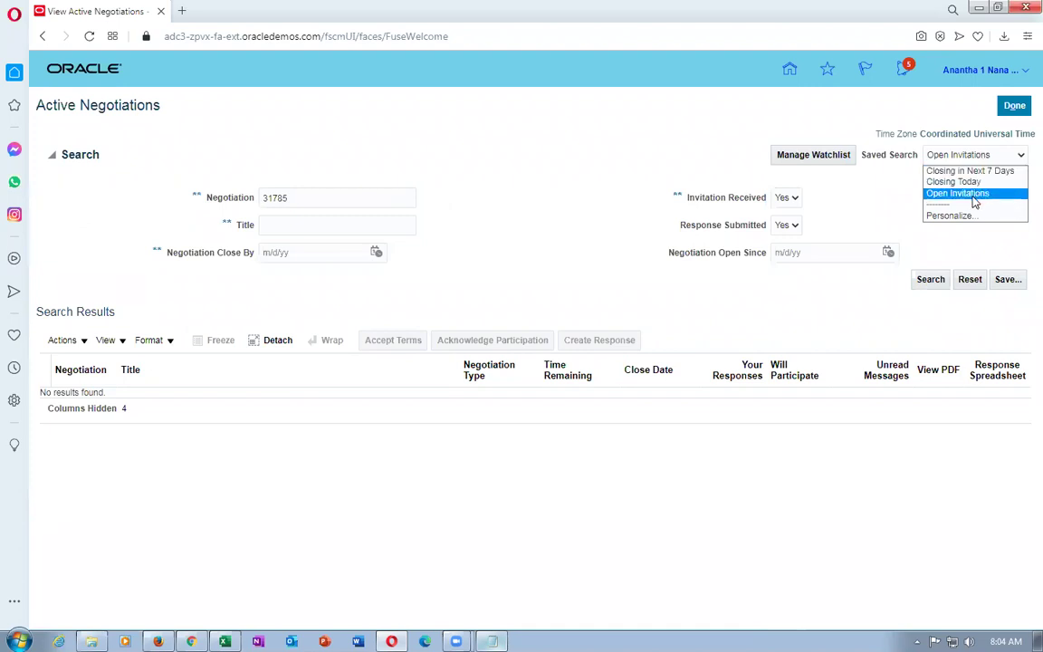
left_click(457, 215)
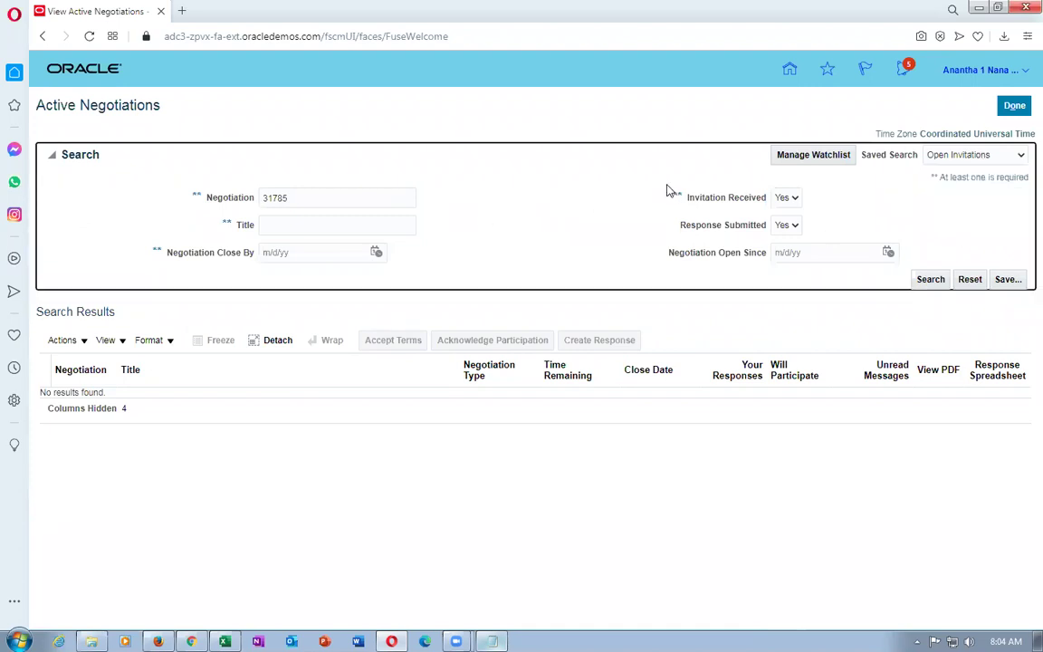
left_click(583, 131)
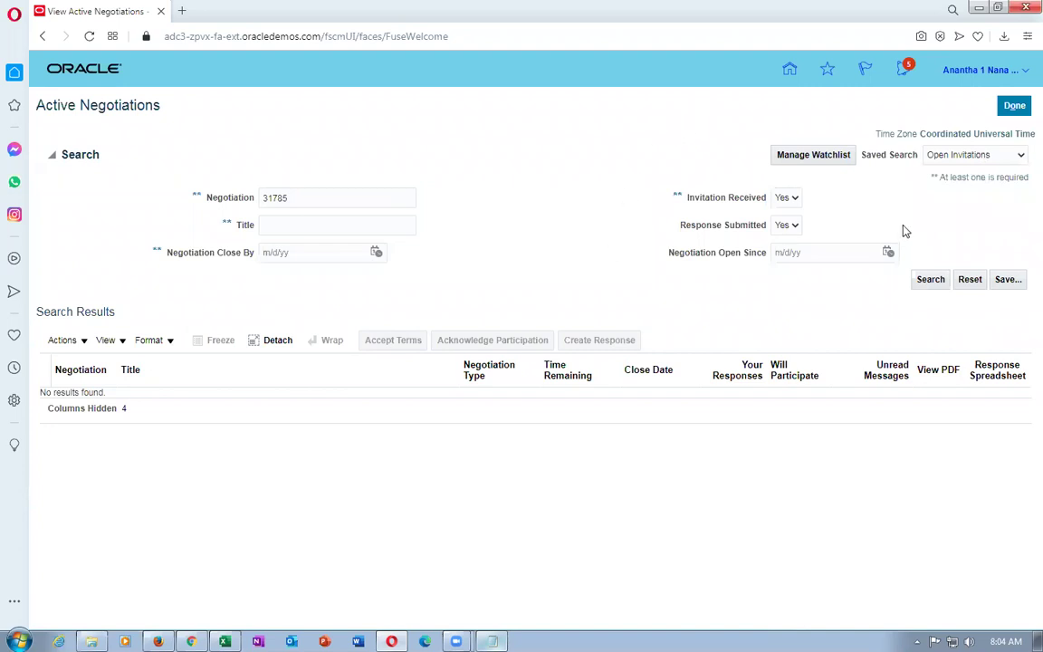
left_click(1014, 106)
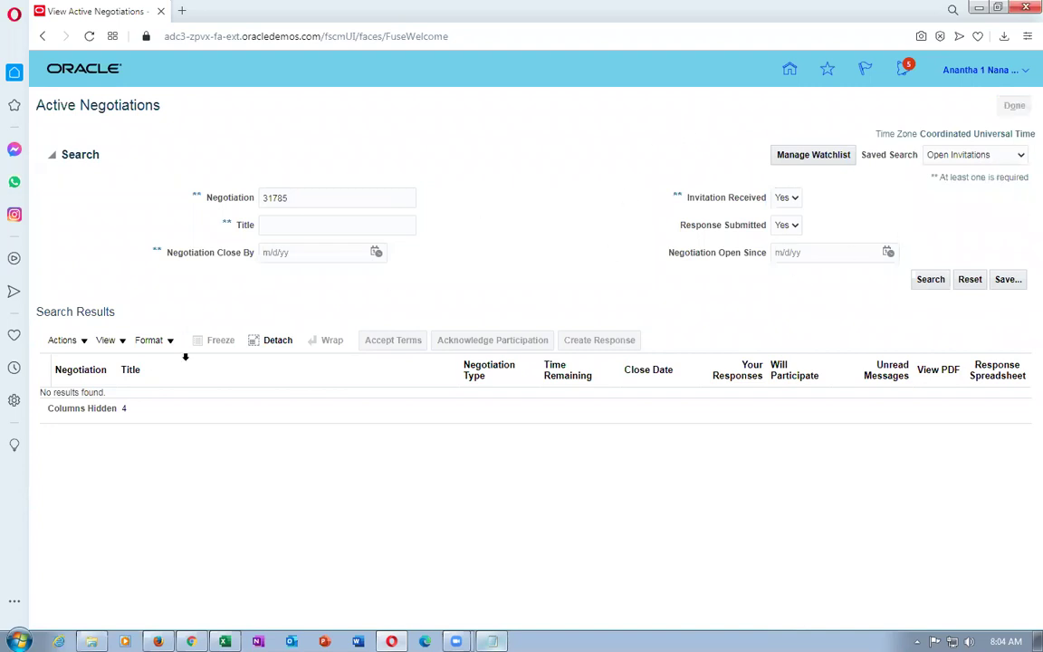
scroll(116, 444, "down", 2)
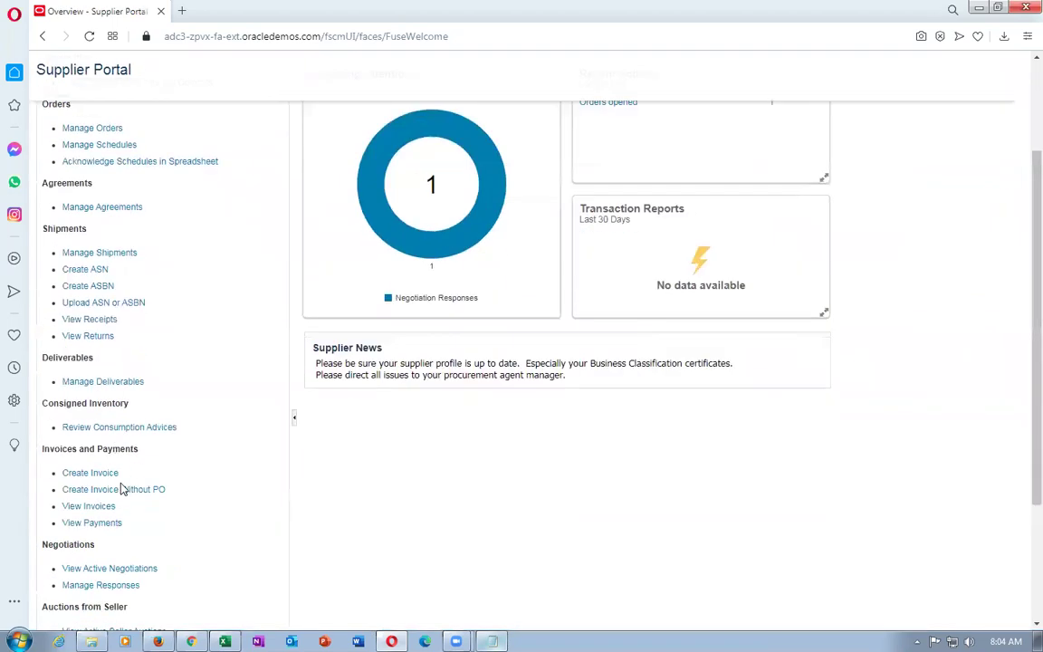
Search Manage Responses by Pending award status, listing responses 60125 and 59130.
left_click(102, 585)
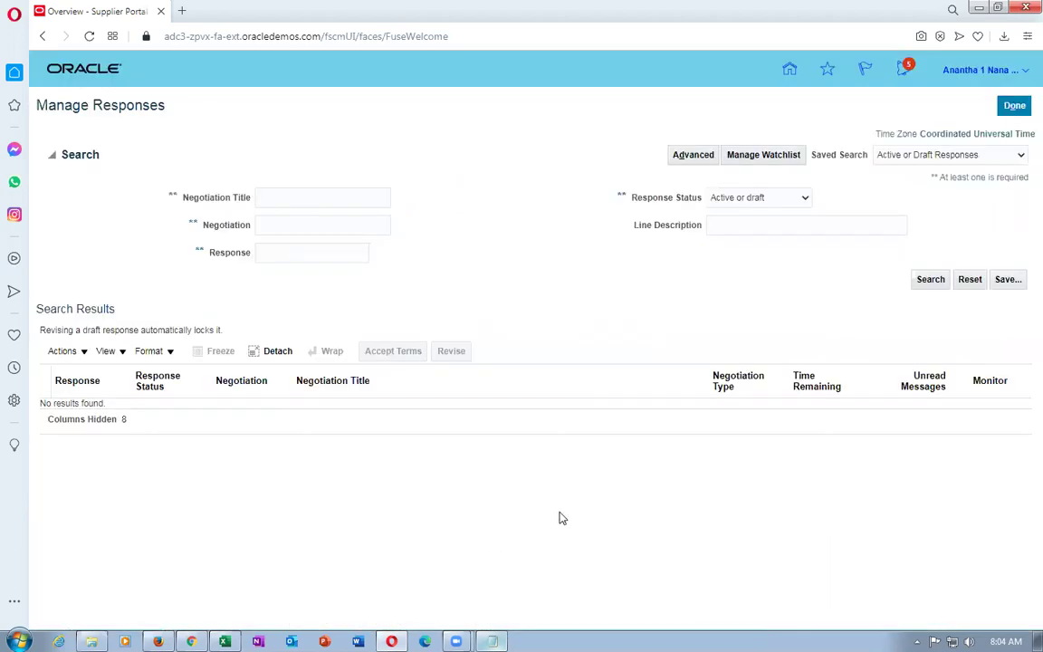
left_click(290, 257)
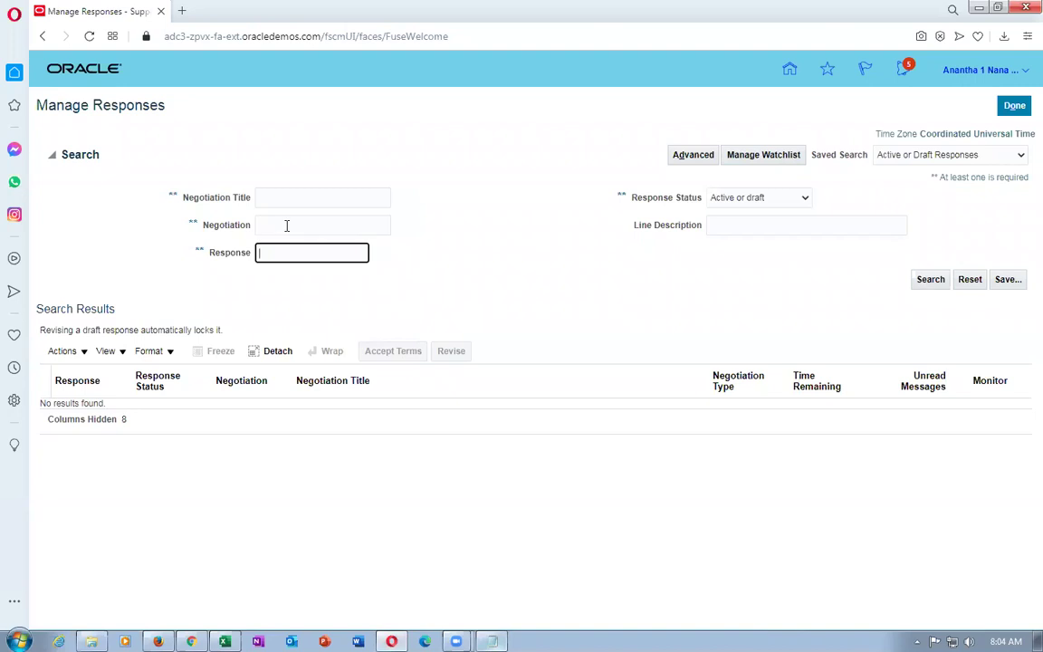
left_click(906, 159)
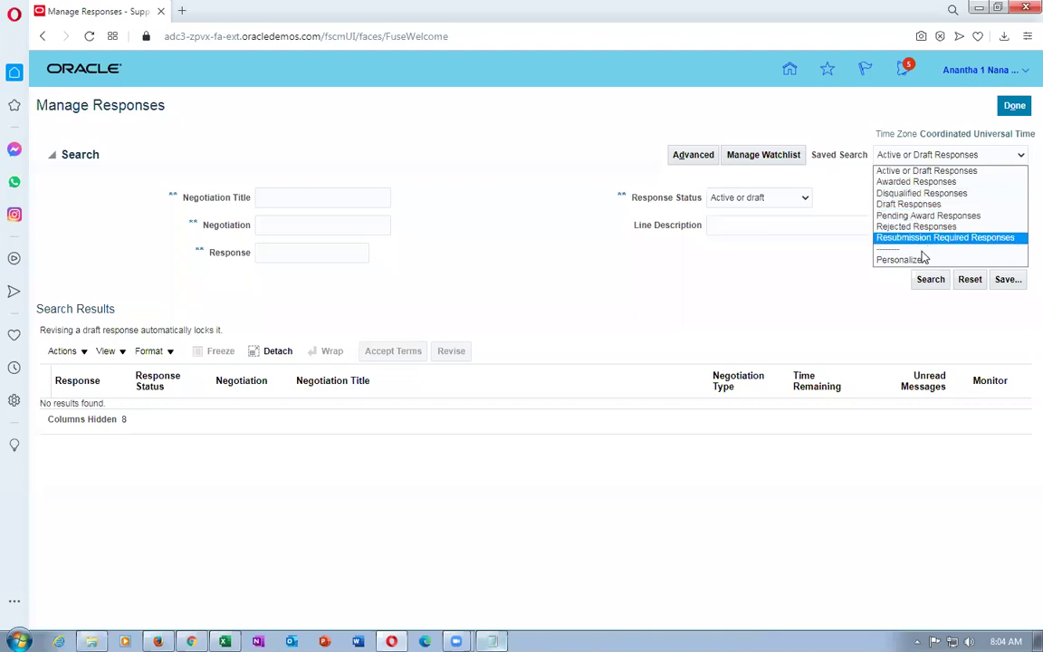
left_click(759, 286)
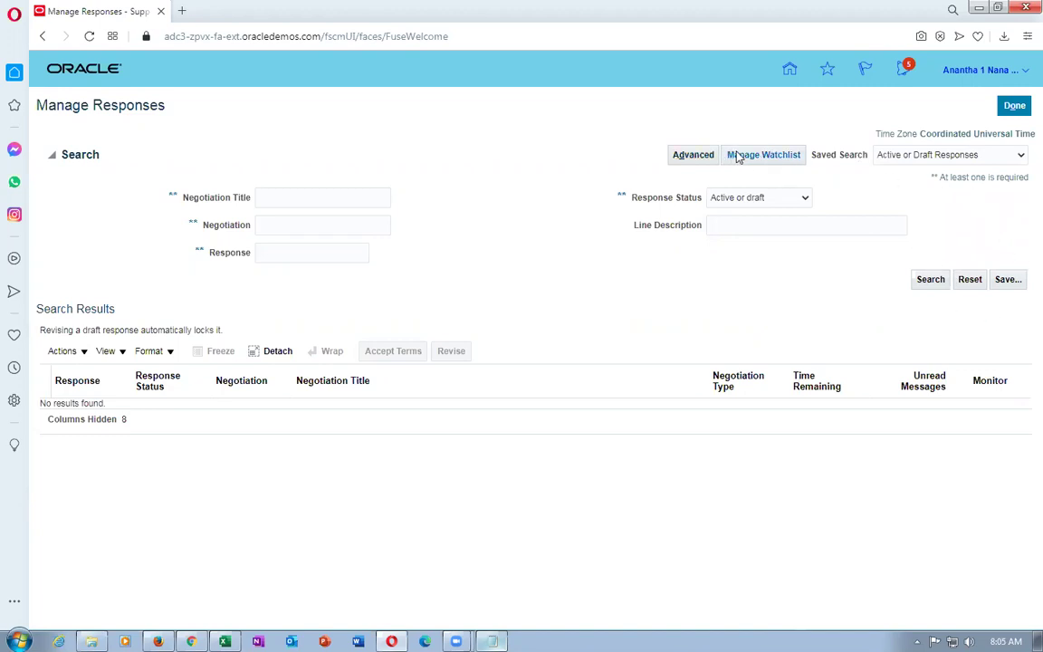
left_click(724, 203)
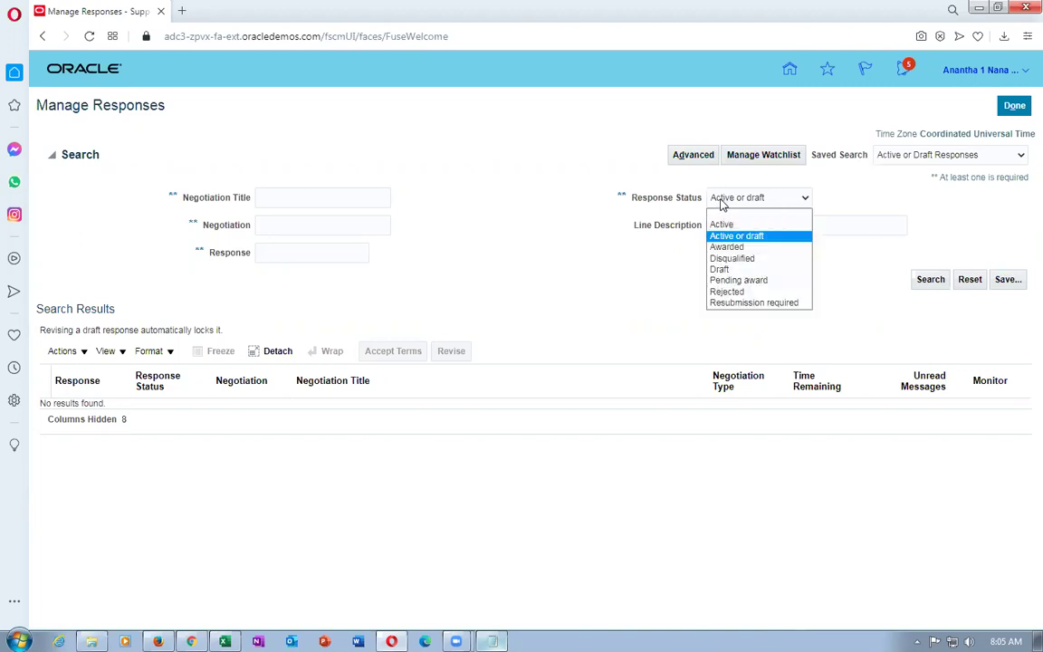
left_click(735, 280)
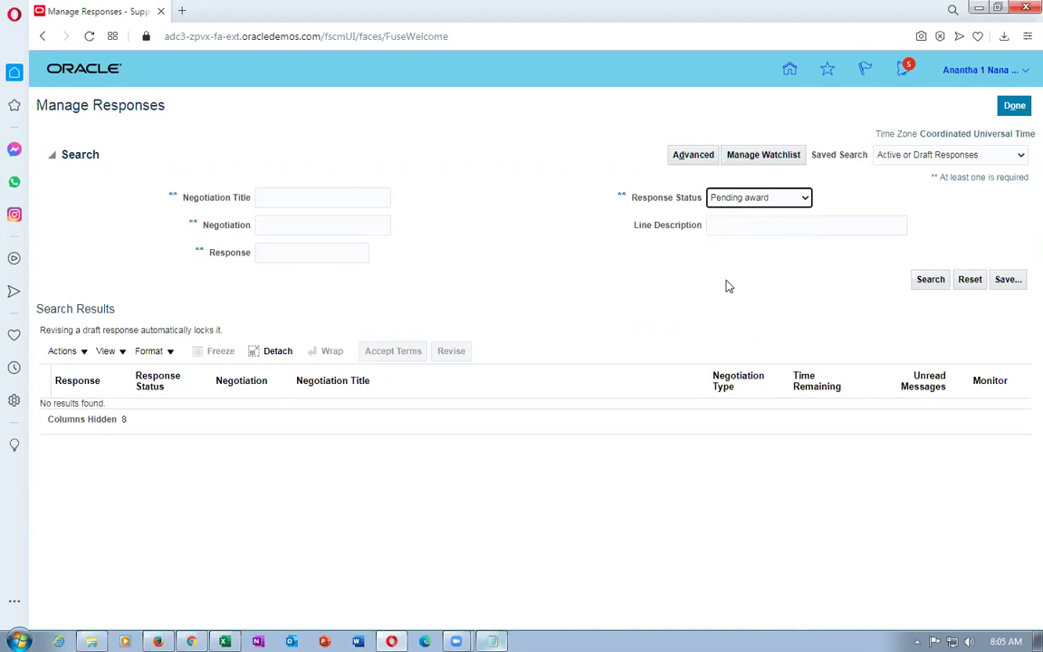
left_click(925, 280)
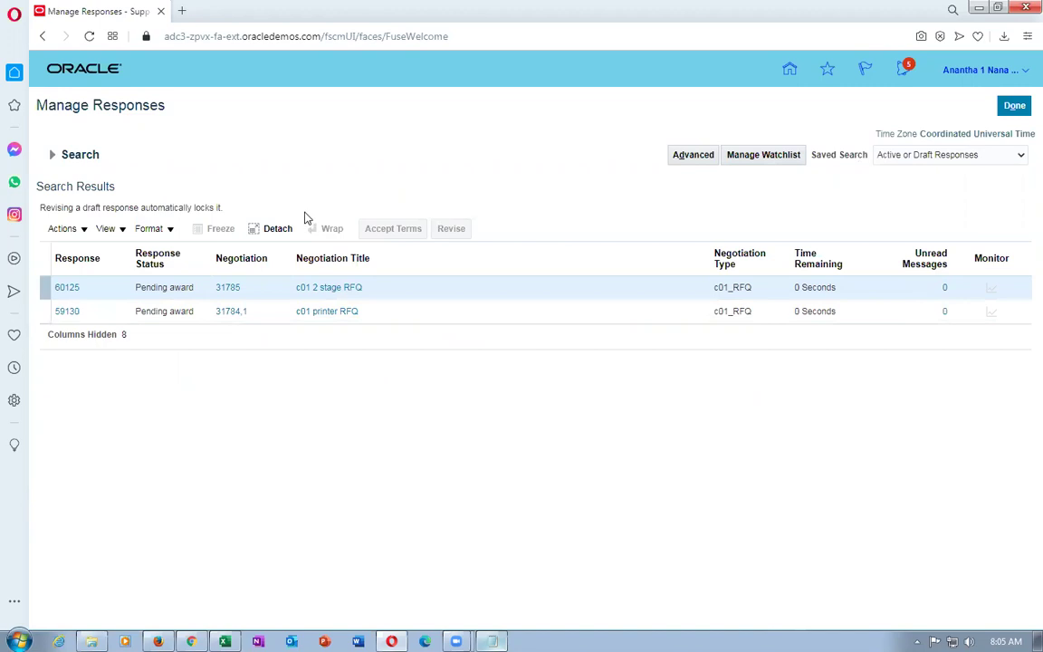
Review the details of response 60125's Portable Wireless Printer line, quantity 5 at 87.60.
left_click(67, 290)
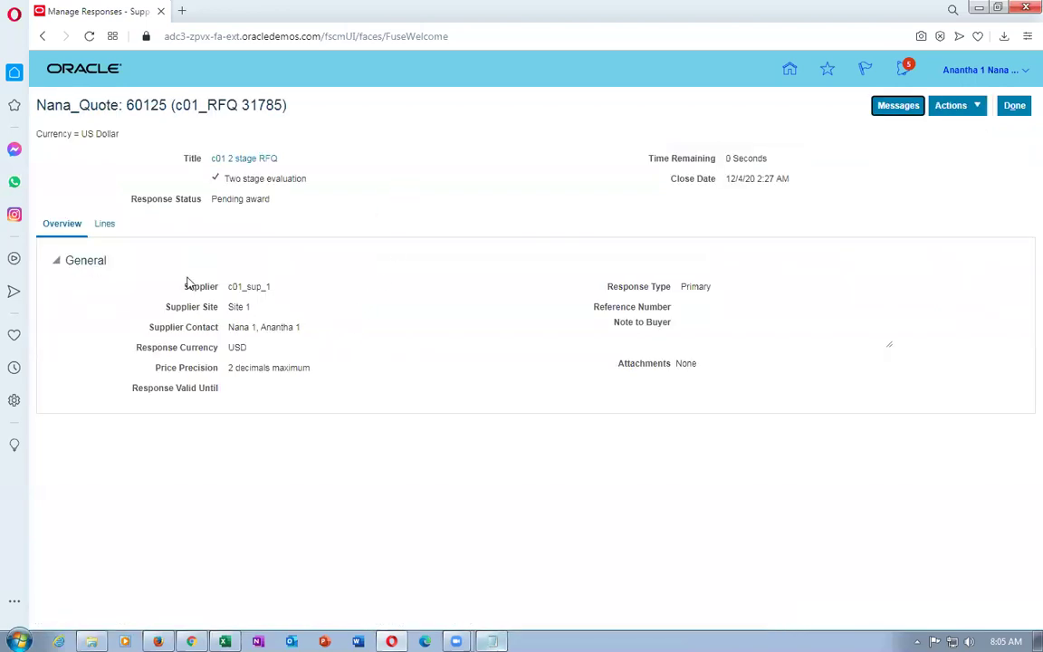
left_click(104, 222)
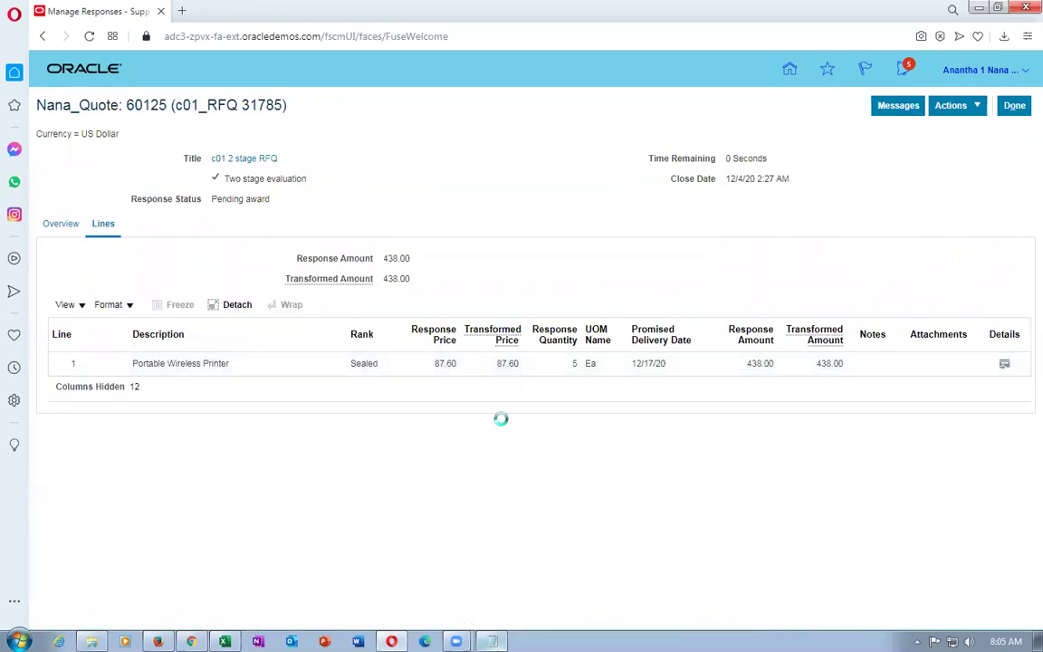
left_click(407, 373)
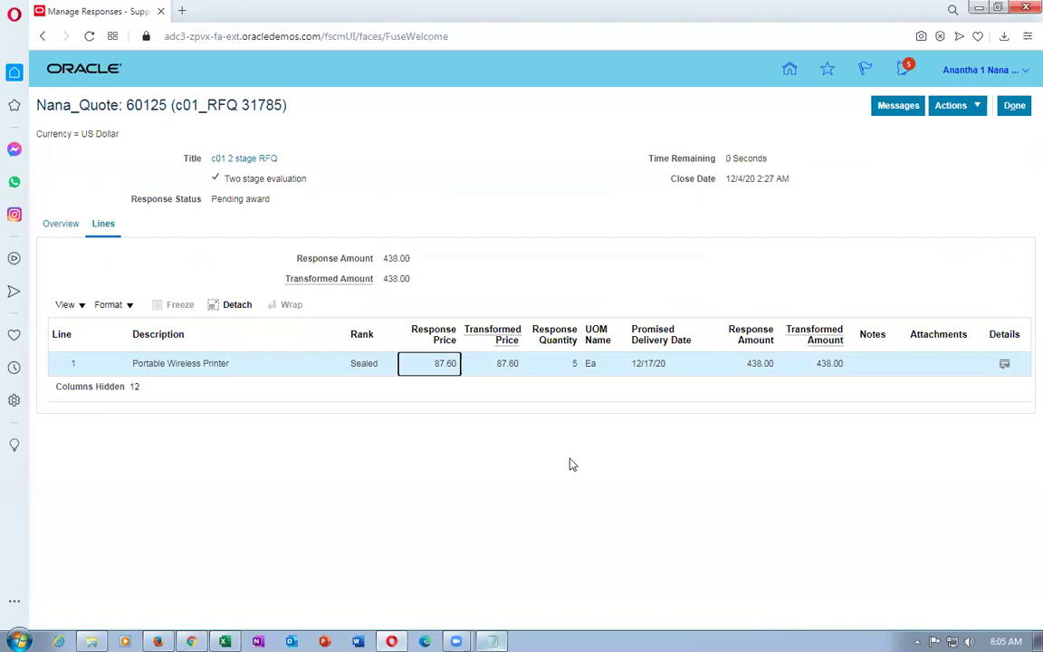
left_click(1004, 364)
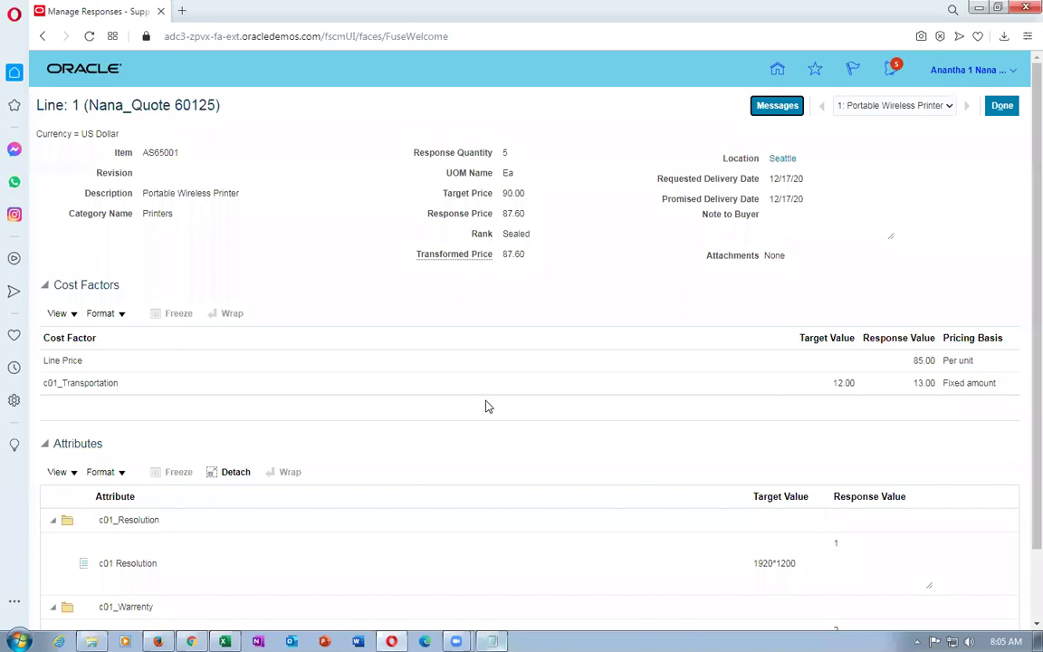
scroll(488, 407, "down", 2)
scroll(488, 446, "up", 2)
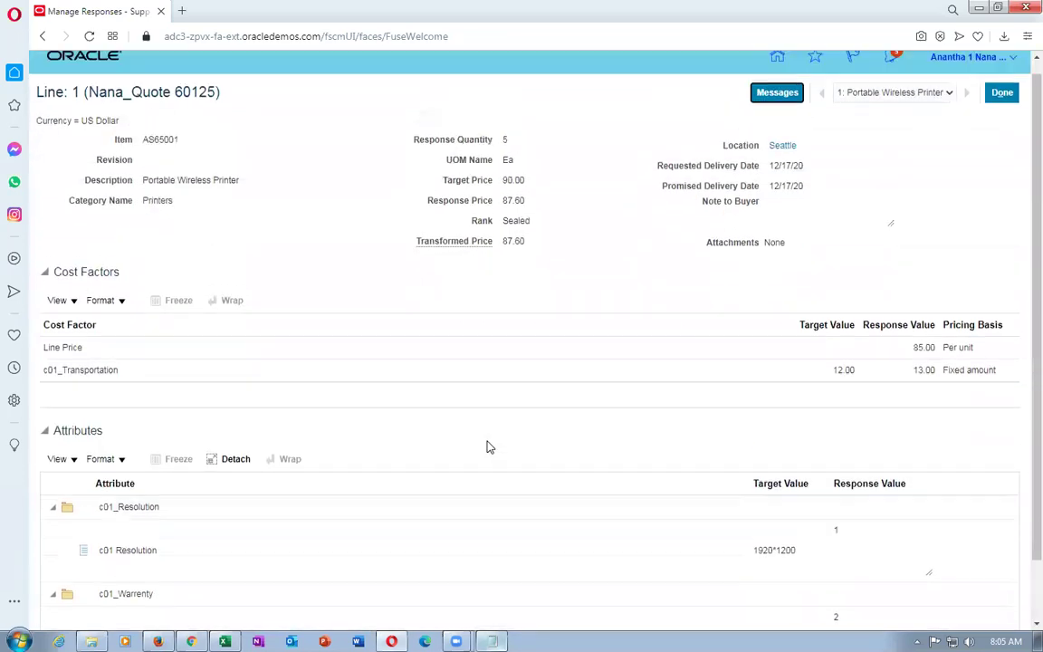
left_click(1000, 105)
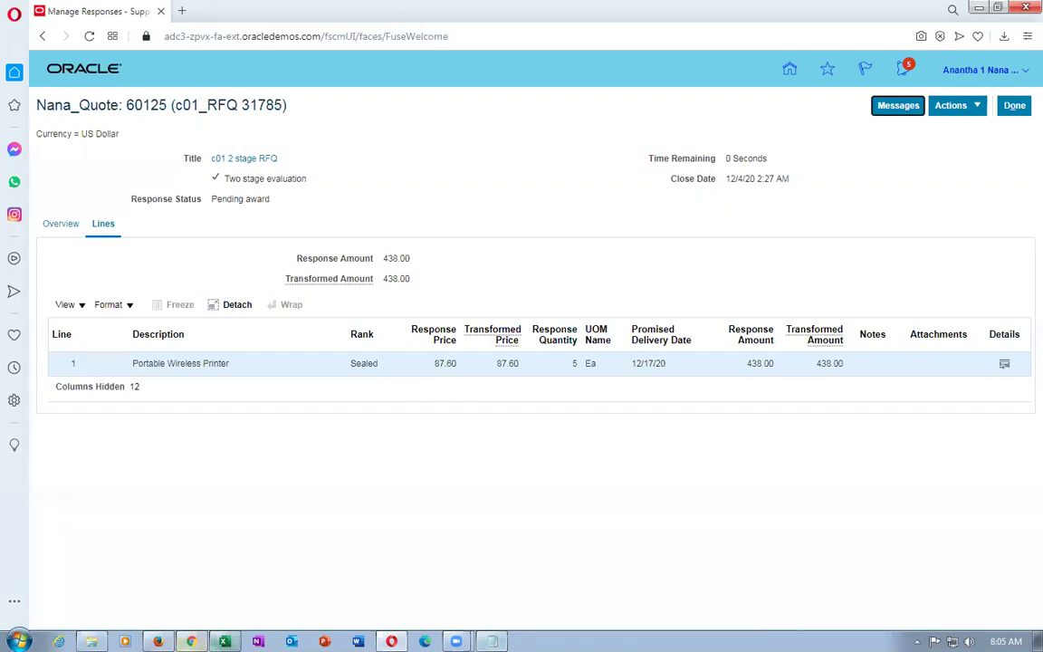
left_click(191, 641)
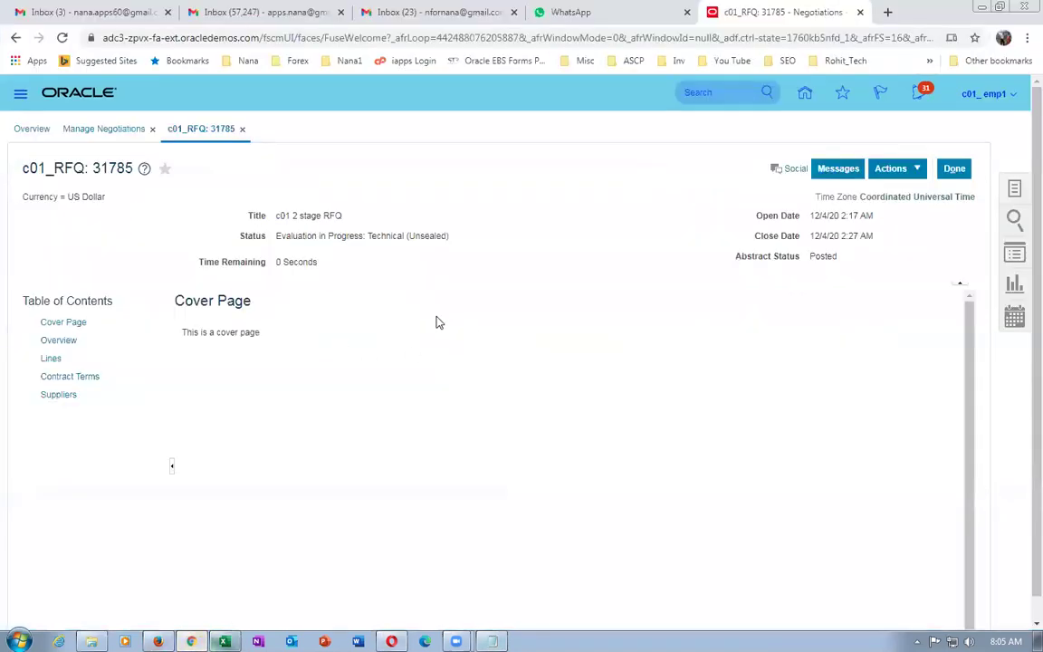
Open Analyze Negotiation for RFQ 31785 from the Actions menu.
left_click(901, 172)
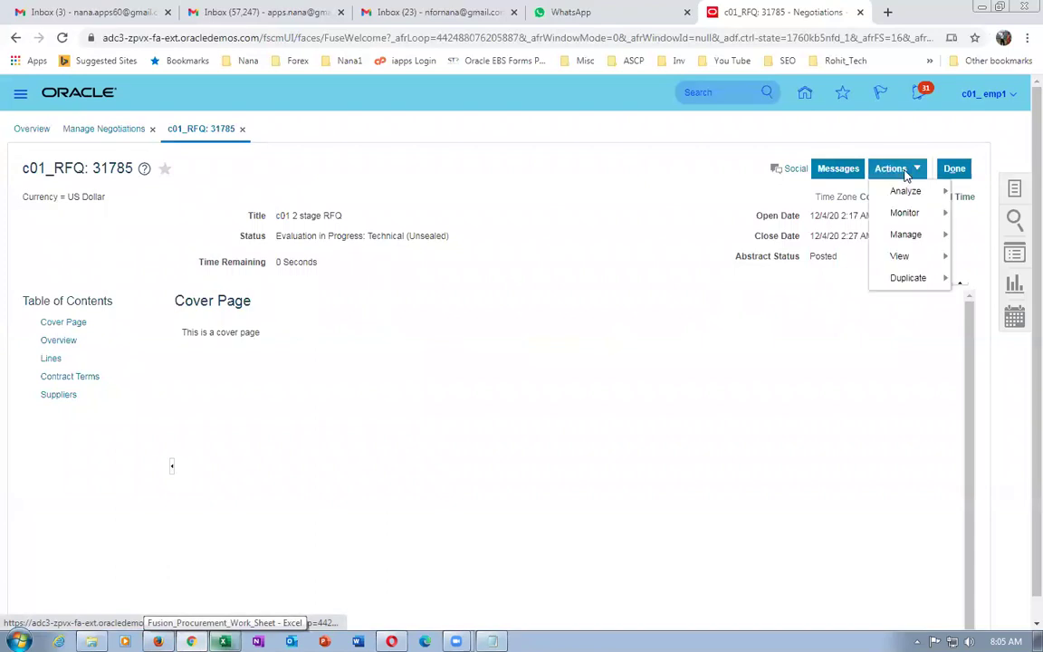
mouse_move(891, 212)
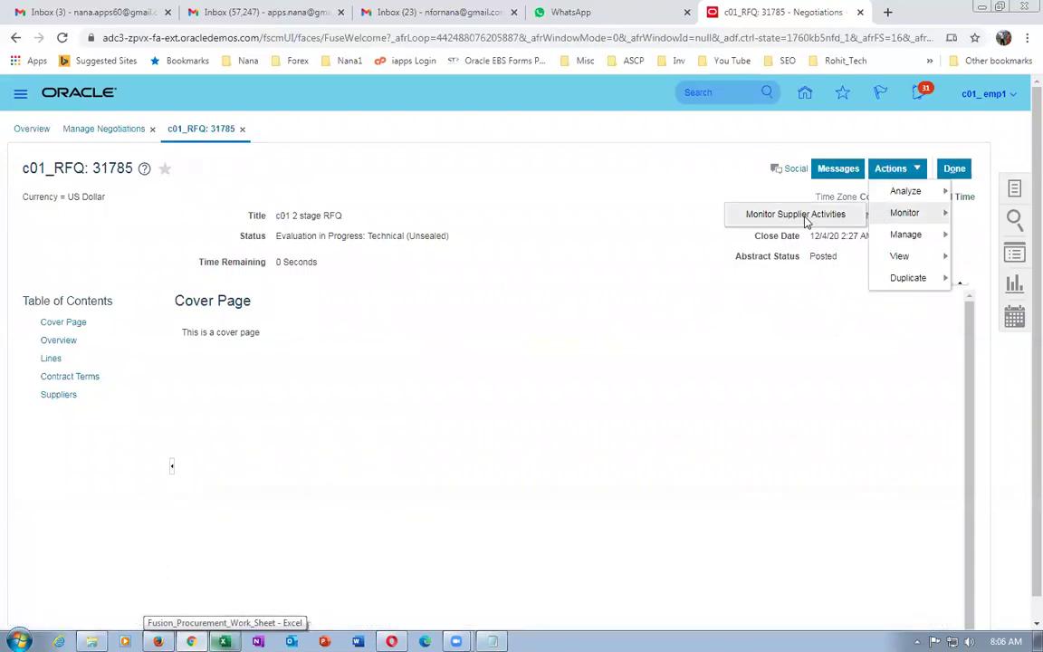
mouse_move(896, 191)
left_click(778, 190)
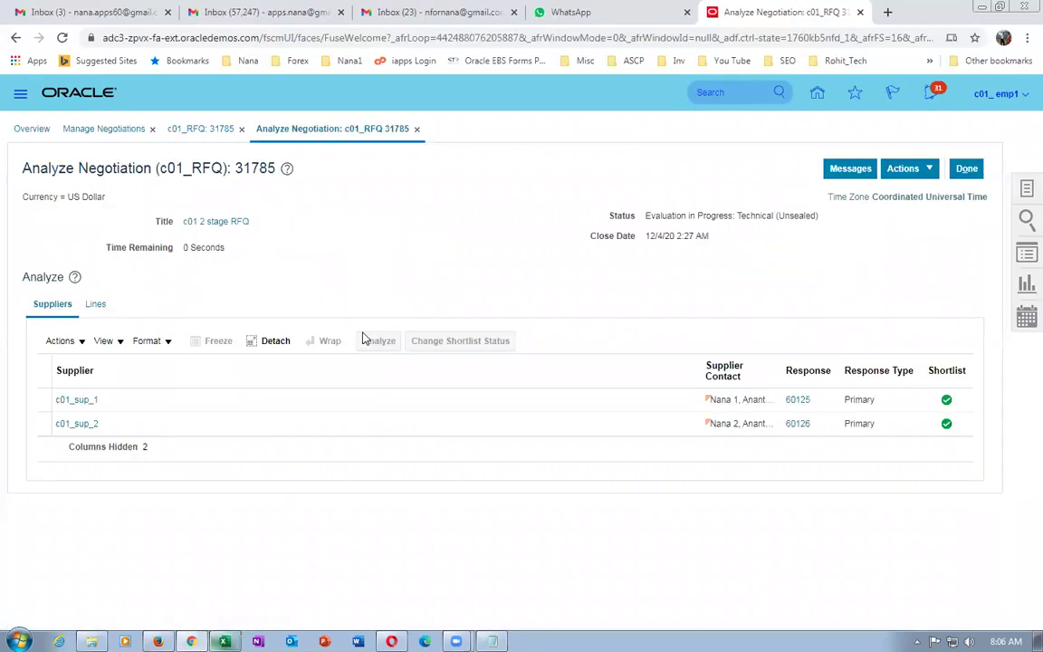
Review line 1 details of c01_sup_1's response 60125, then switch to Excel.
left_click(791, 404)
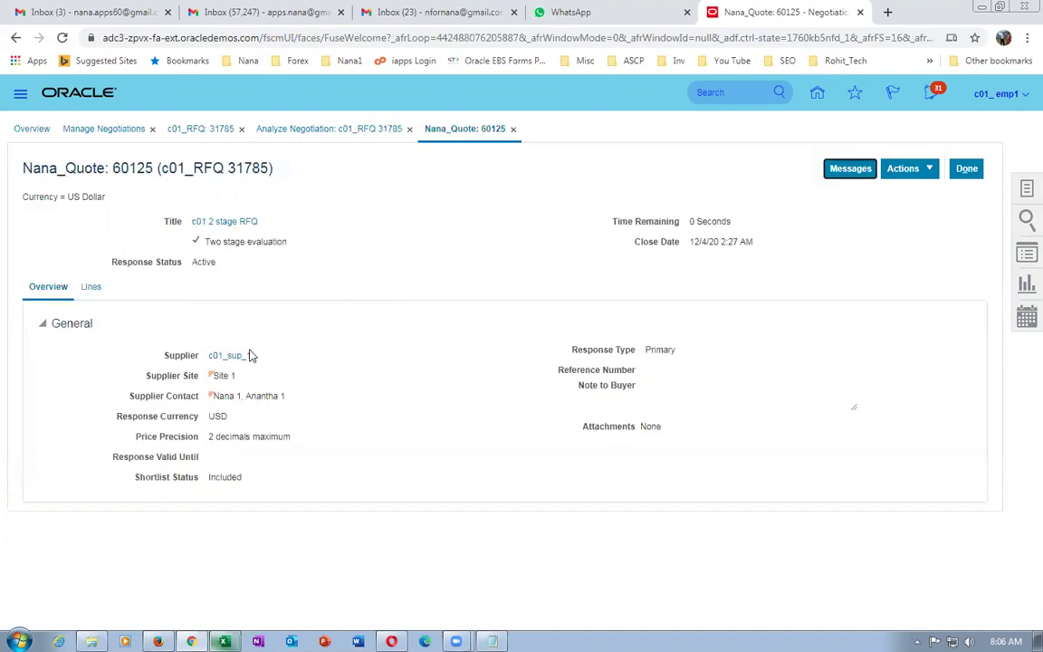
left_click(93, 289)
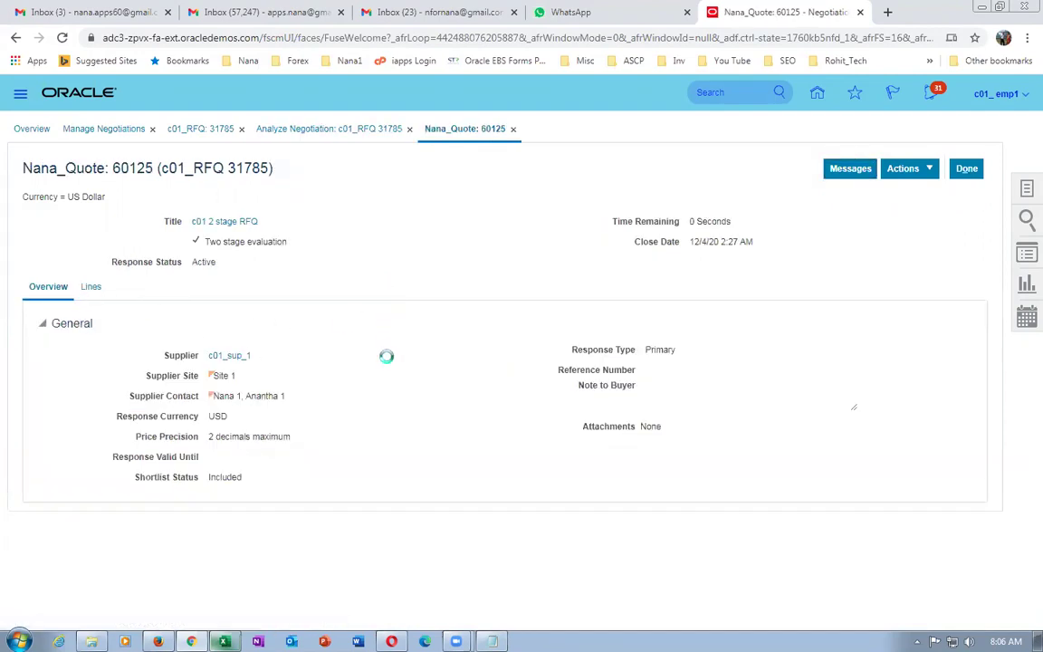
left_click(396, 385)
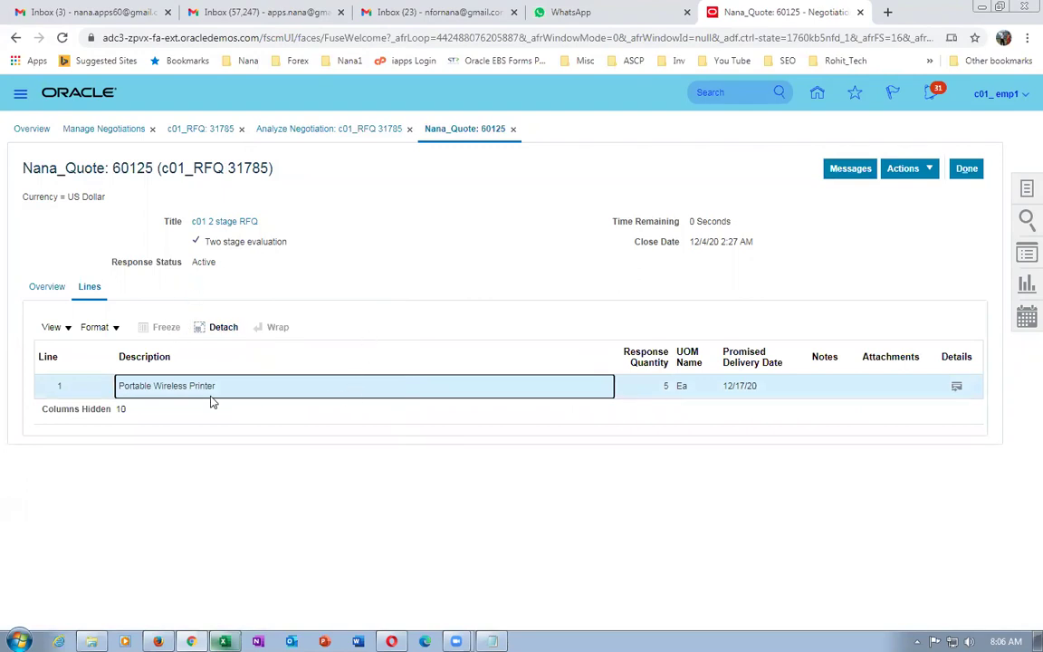
left_click(956, 388)
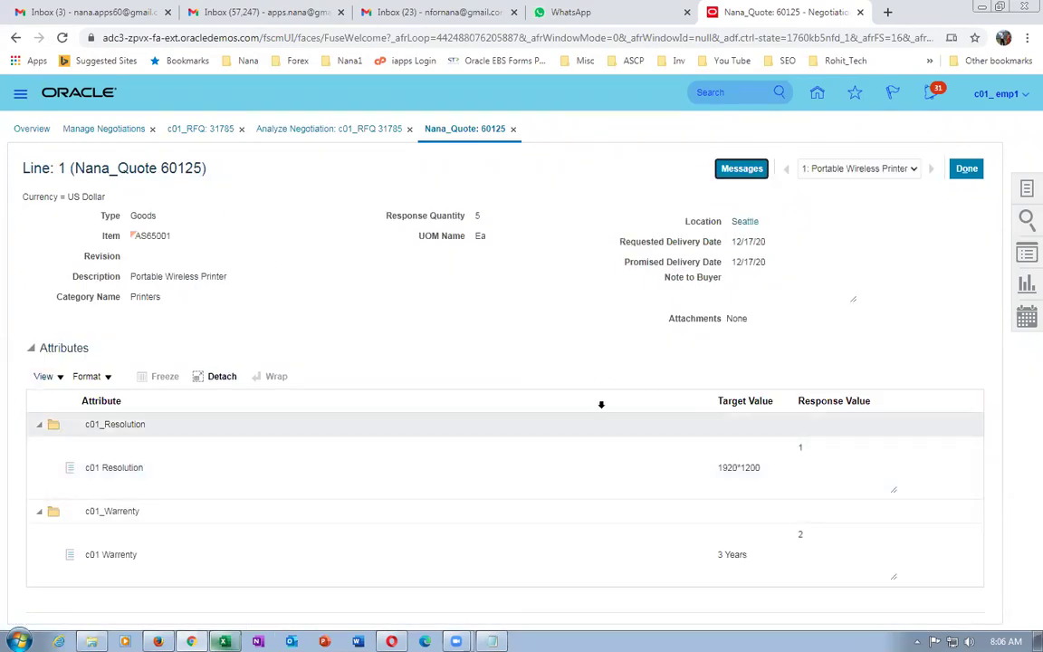
left_click(966, 169)
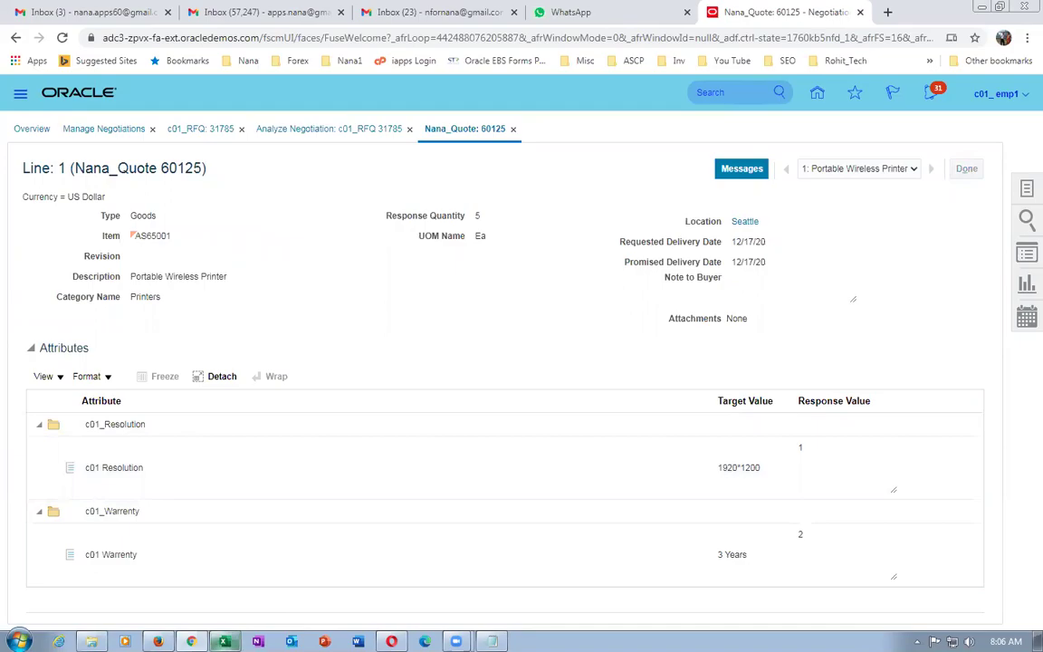
key("alt+Tab")
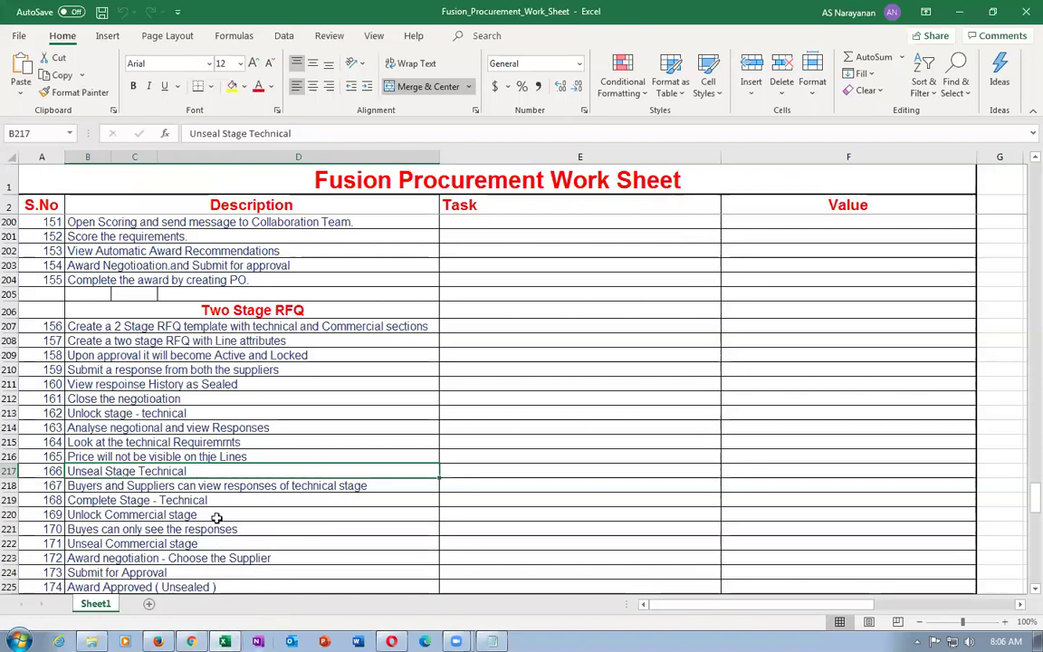
Read work sheet steps 167 and 168, Complete Stage - Technical, then return to the quote.
left_click(146, 487)
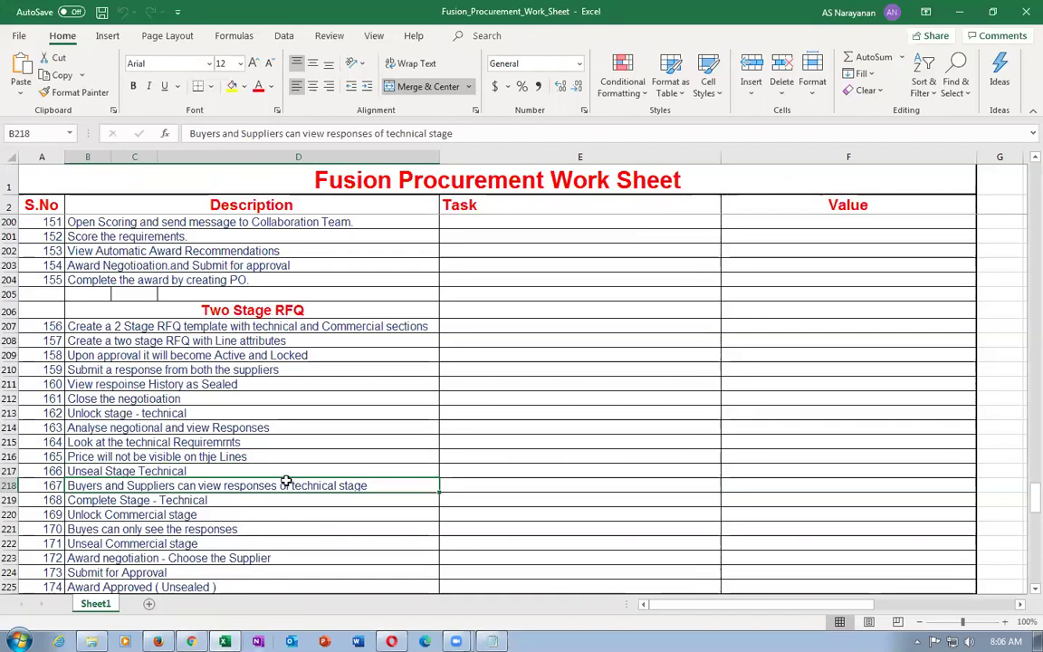
left_click(93, 503)
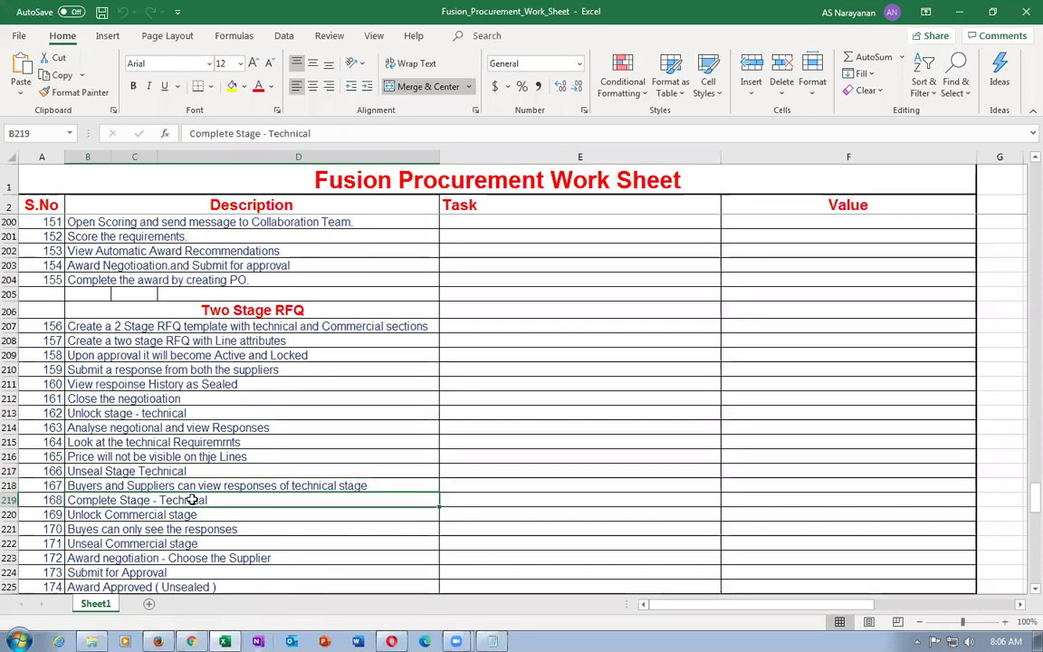
key("alt+Tab")
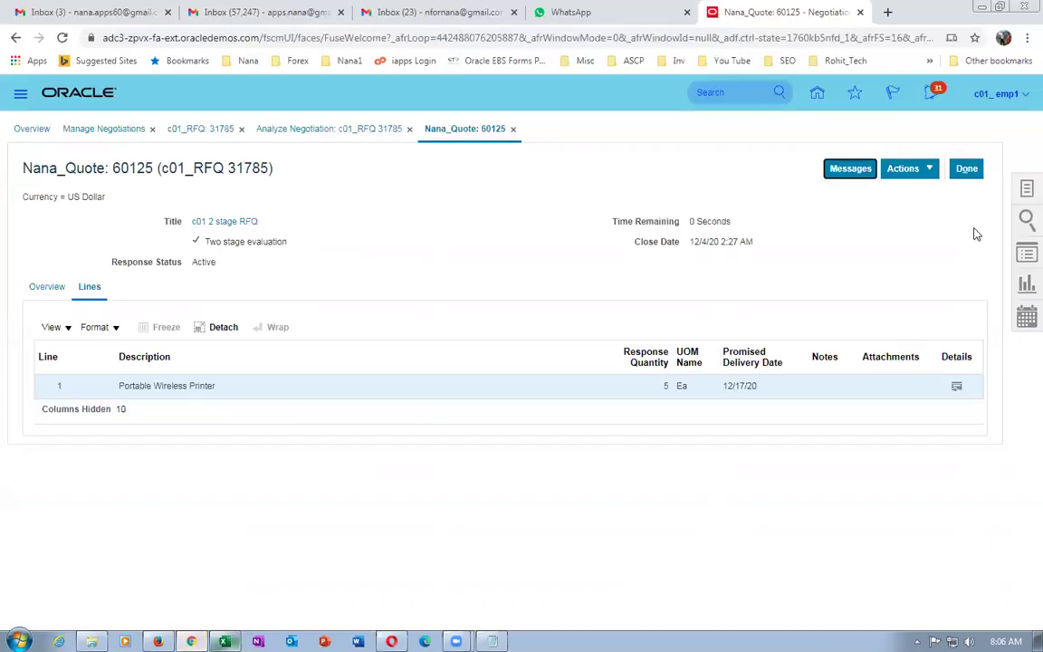
Return to RFQ 31785 and start Complete Stage: Technical, declining after reading the shortlist warning.
left_click(966, 170)
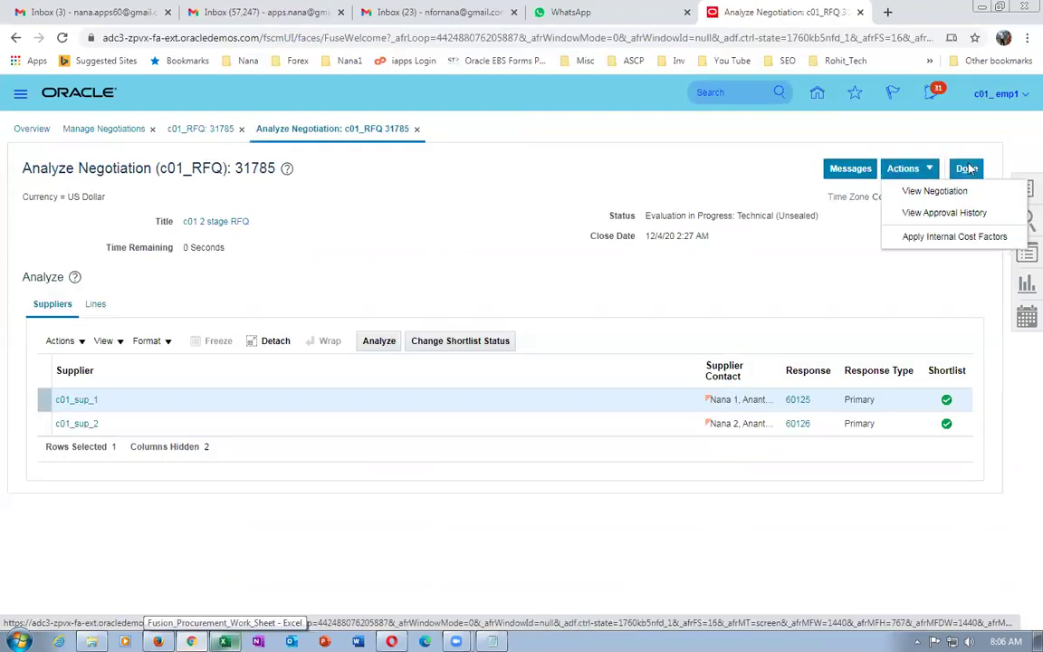
left_click(966, 169)
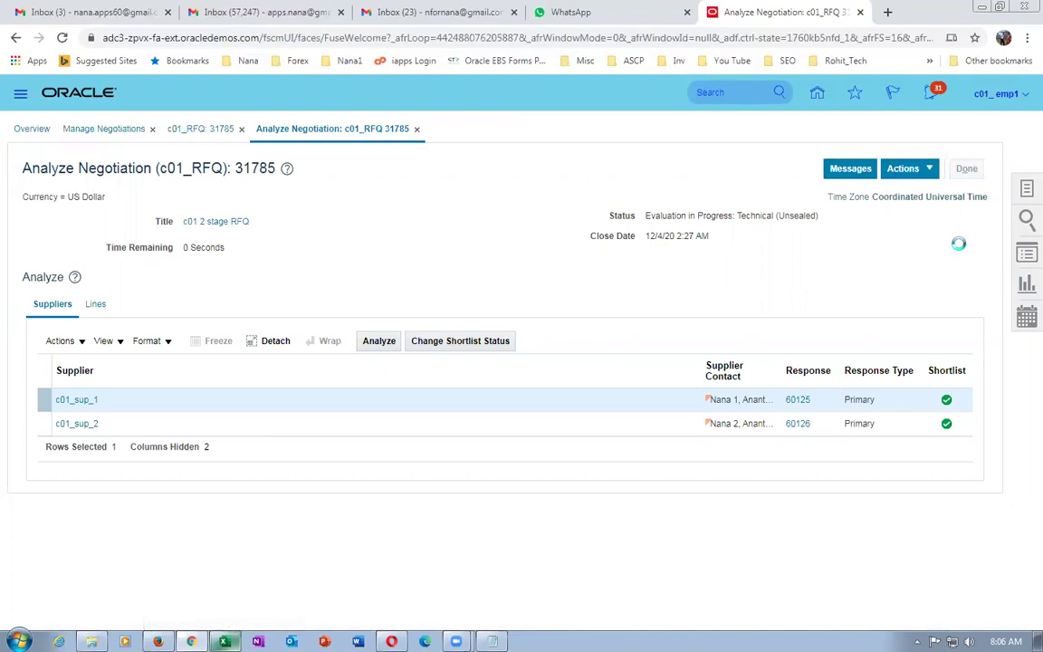
left_click(894, 169)
mouse_move(901, 237)
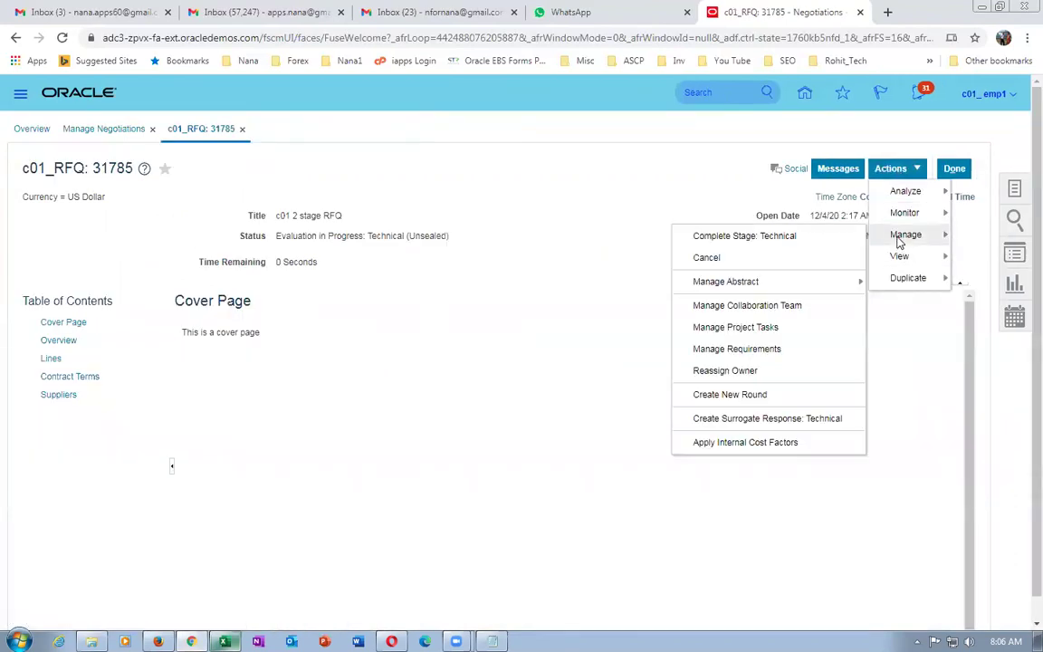
left_click(742, 237)
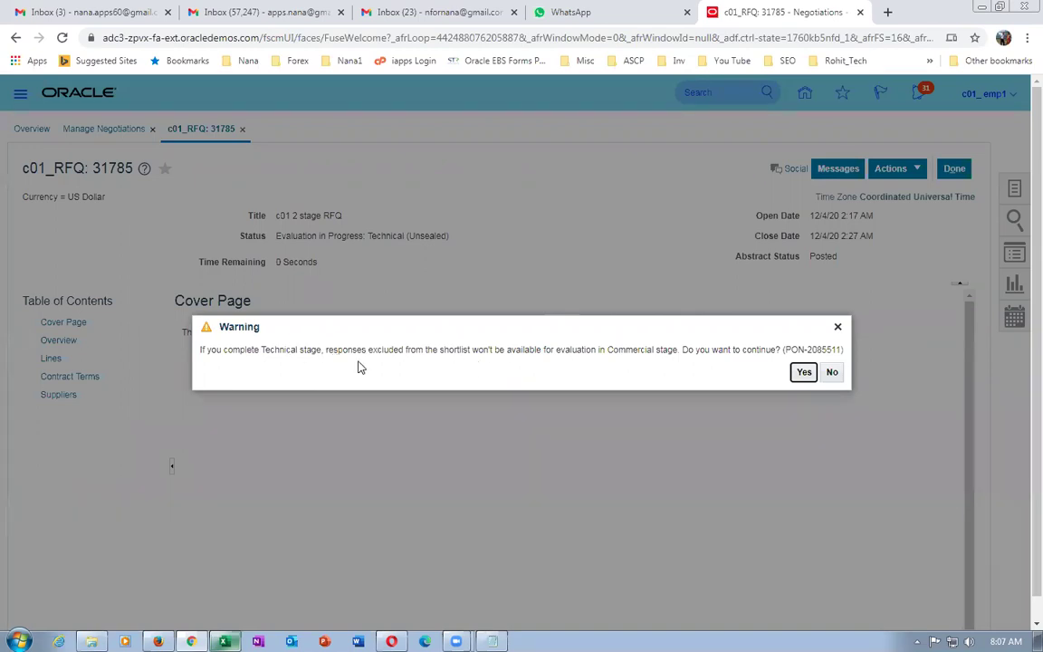
left_click_drag(425, 351, 521, 354)
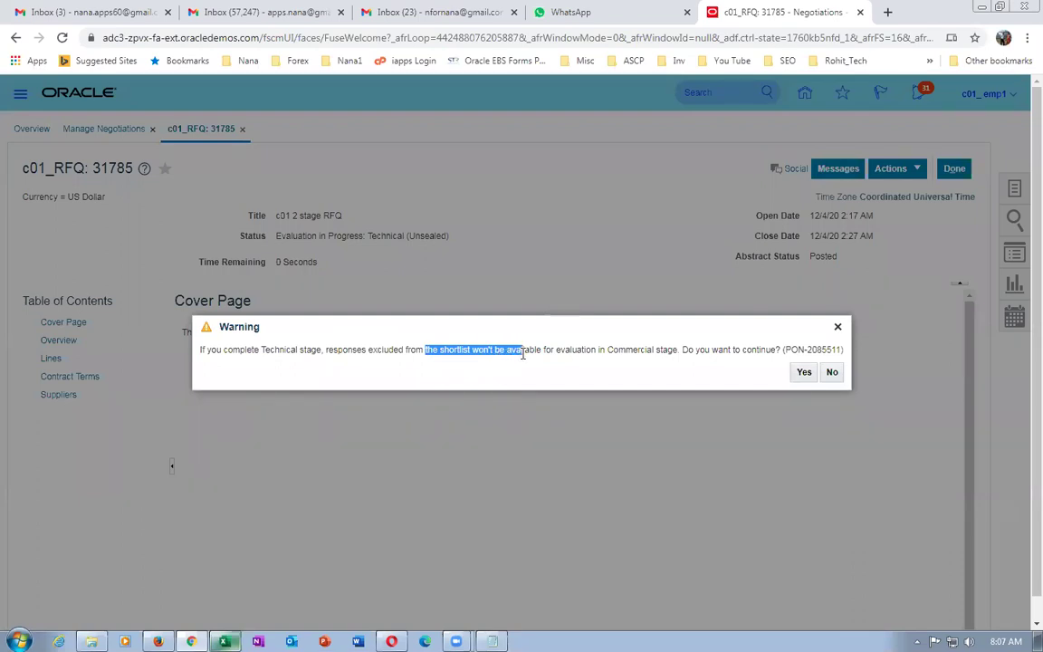
left_click_drag(599, 351, 685, 355)
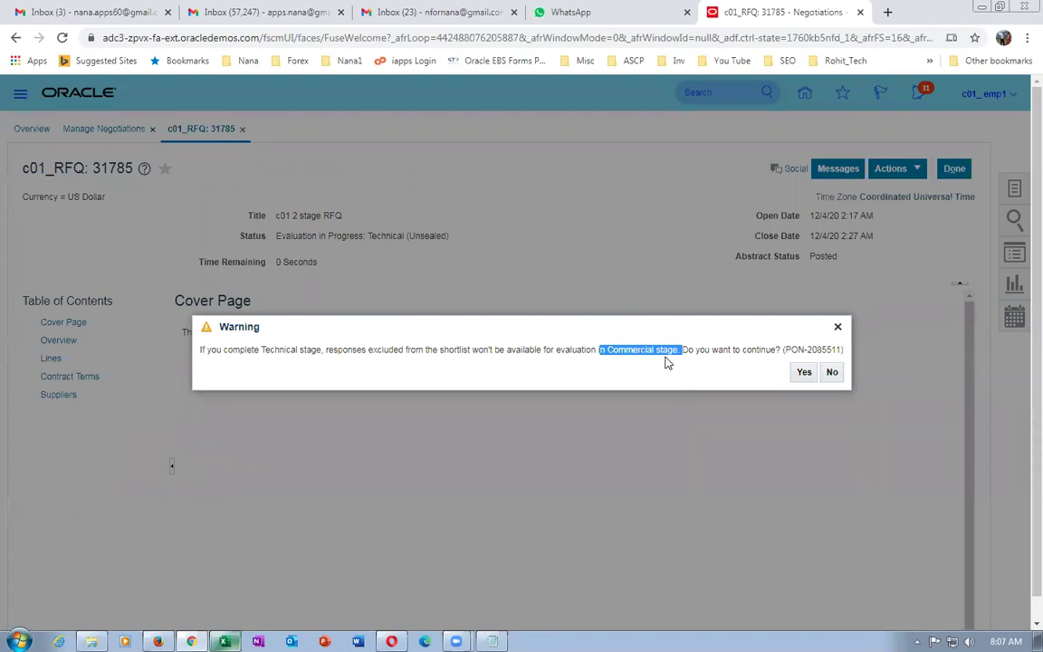
left_click(831, 372)
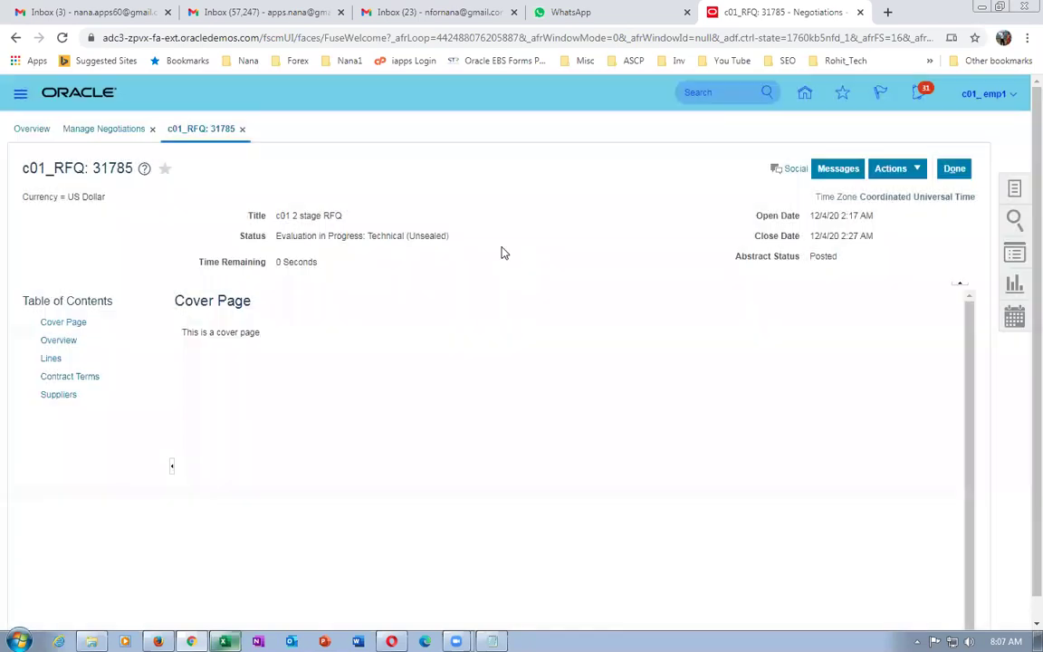
Reopen the RFQ's Actions menu to show the Manage and Analyze options.
left_click(890, 169)
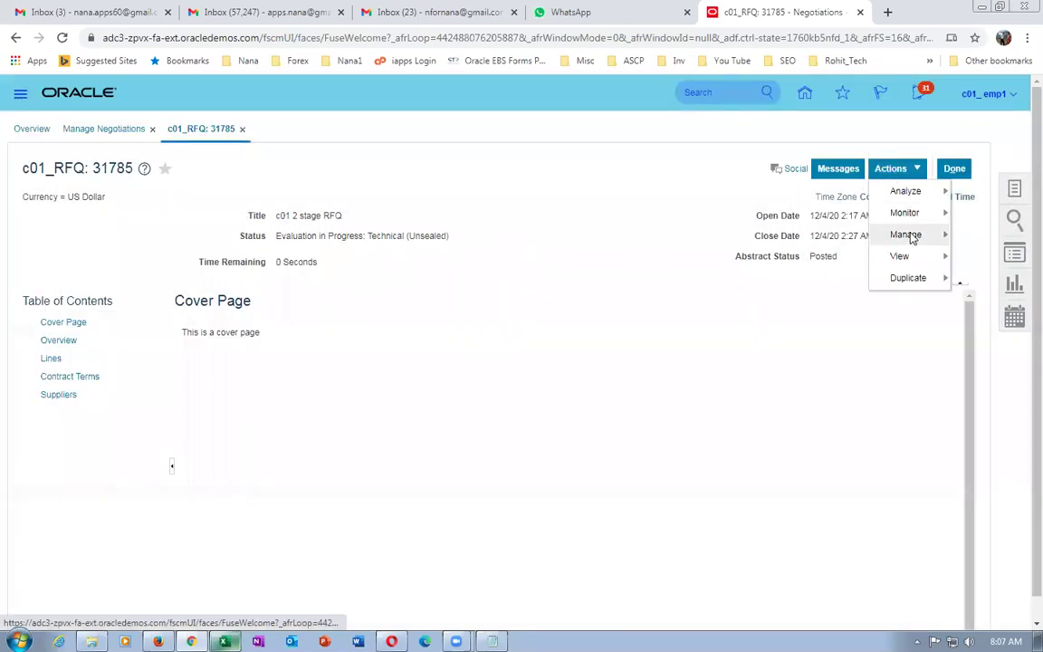
mouse_move(904, 235)
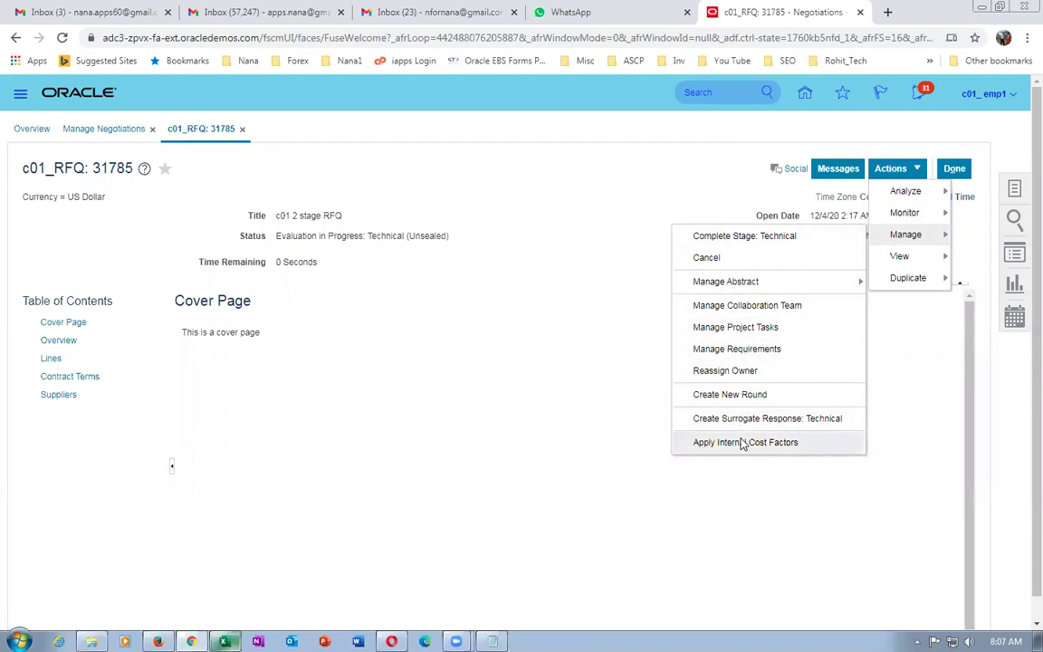
left_click(686, 217)
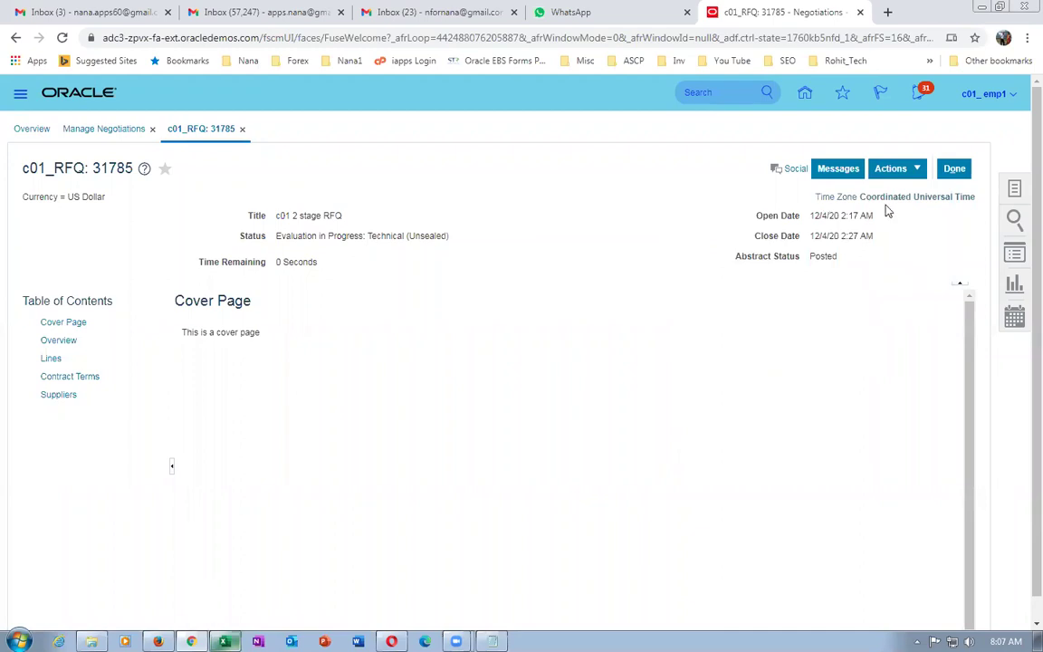
left_click(896, 168)
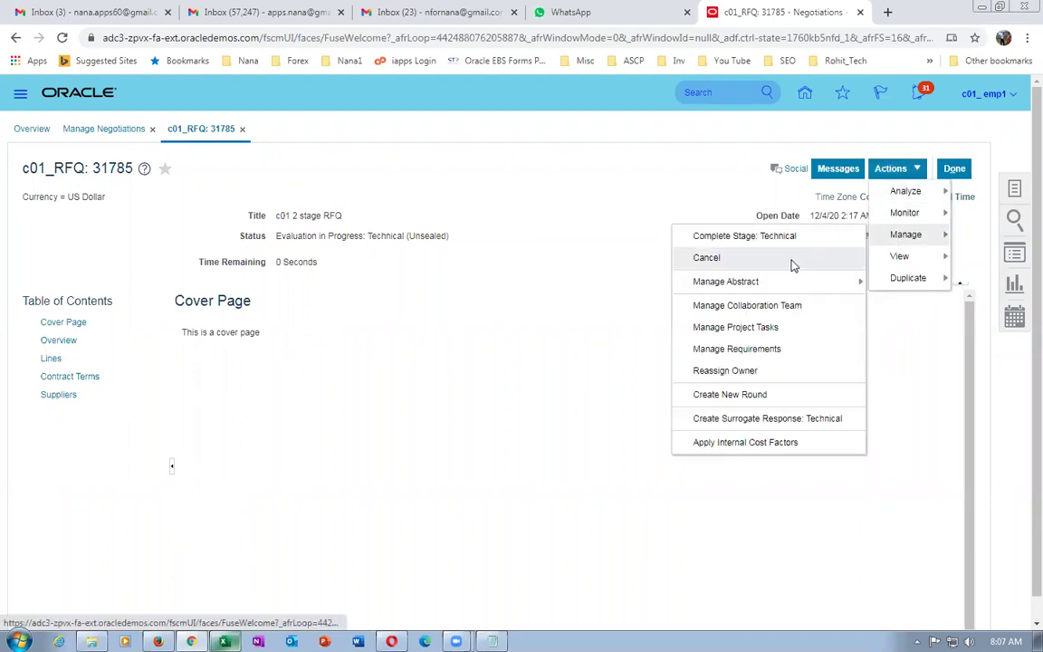
Open Analyze Negotiation for RFQ 31785 and select the c01_sup_2 response.
mouse_move(925, 197)
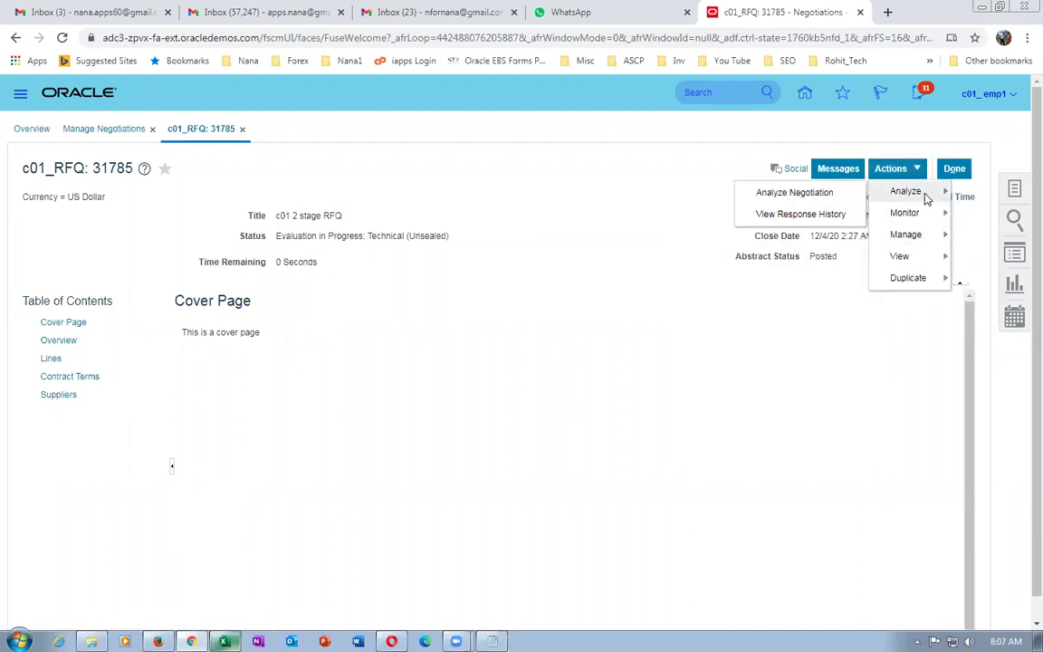
left_click(770, 191)
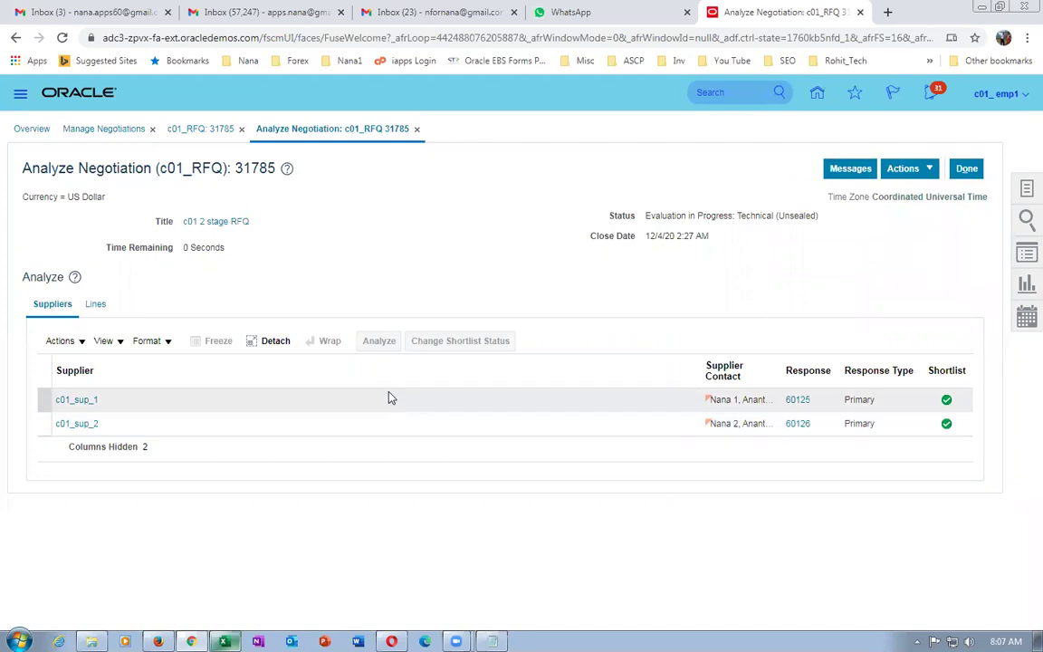
left_click(391, 397)
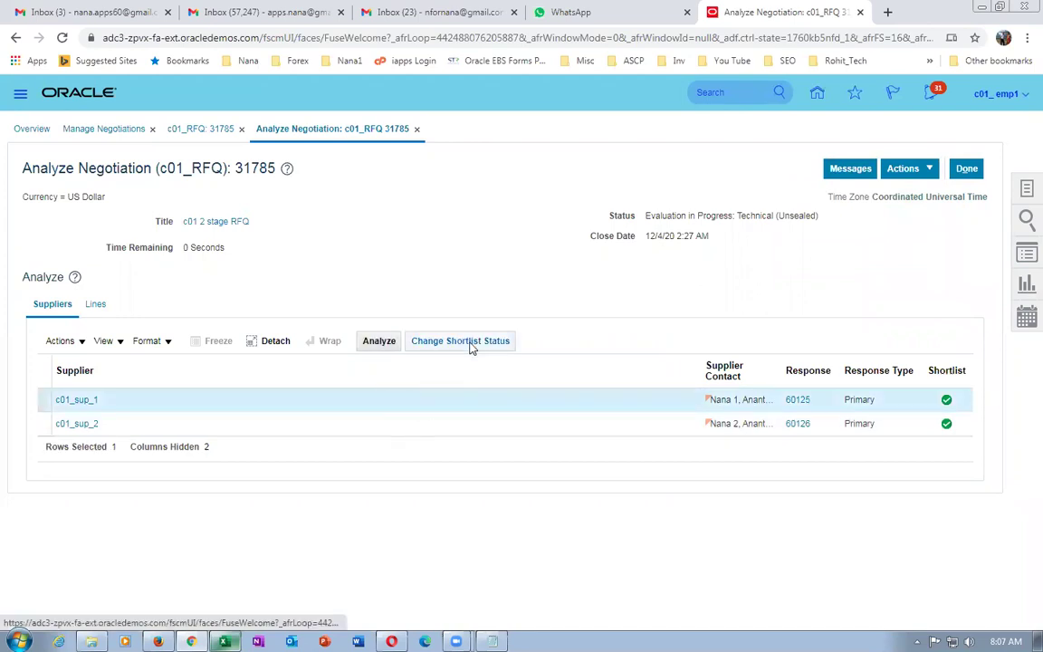
left_click(489, 424)
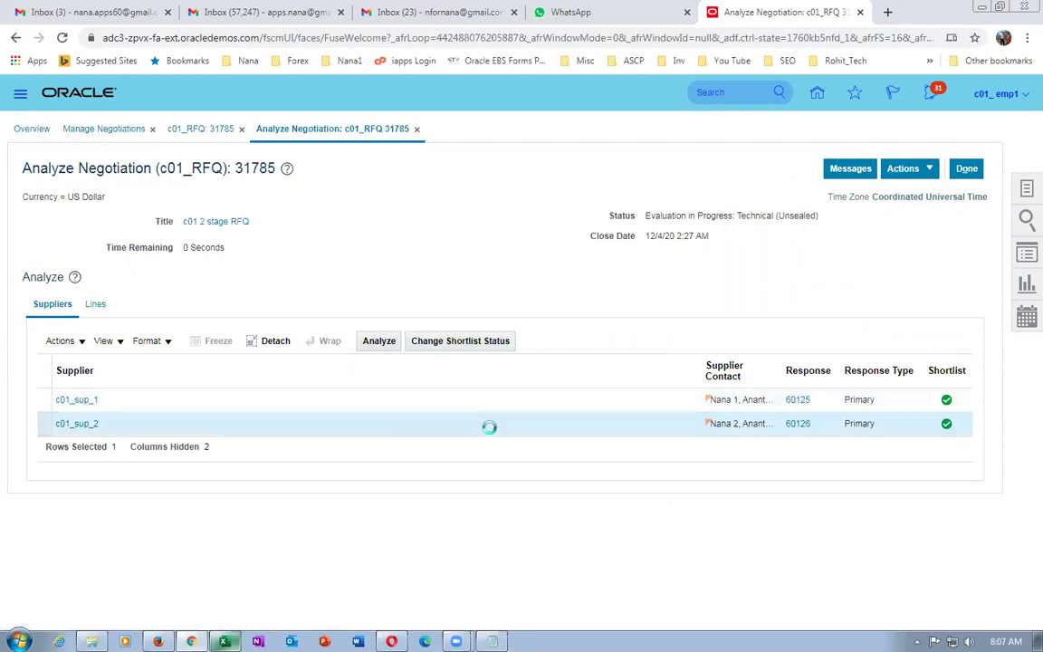
Remove c01_sup_2 from the shortlist, then restore it, confirming each change.
left_click(462, 342)
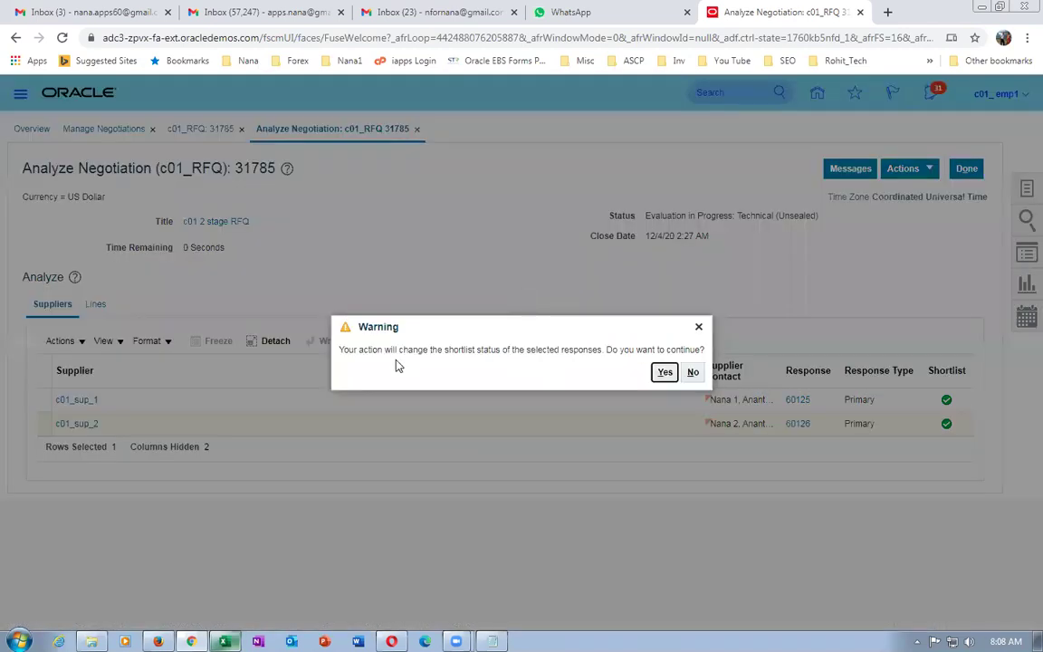
left_click(665, 372)
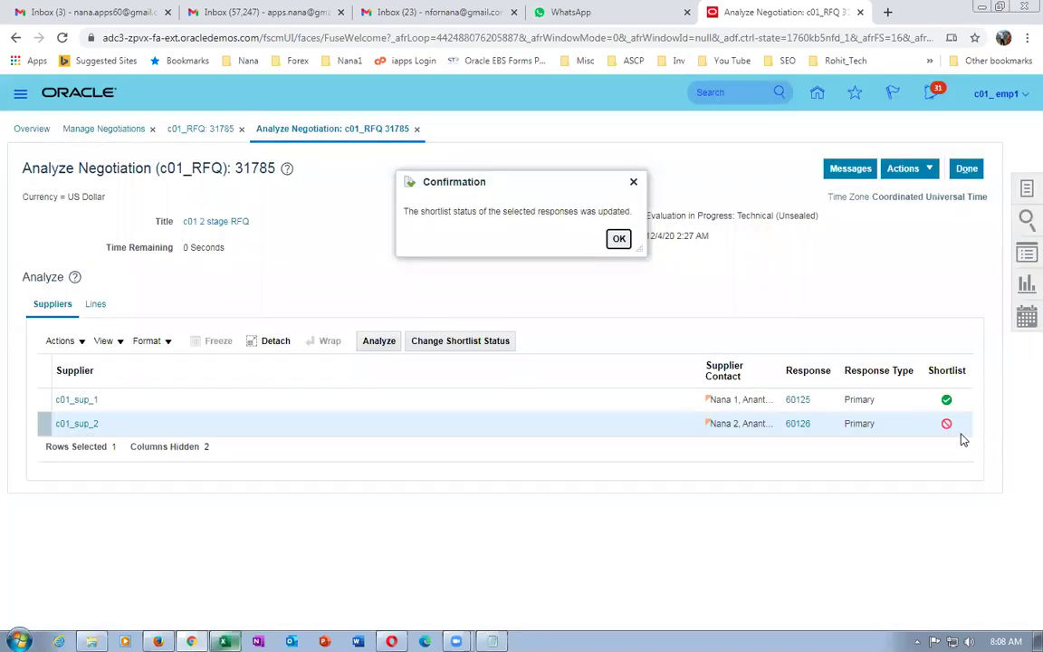
left_click(616, 238)
left_click(479, 341)
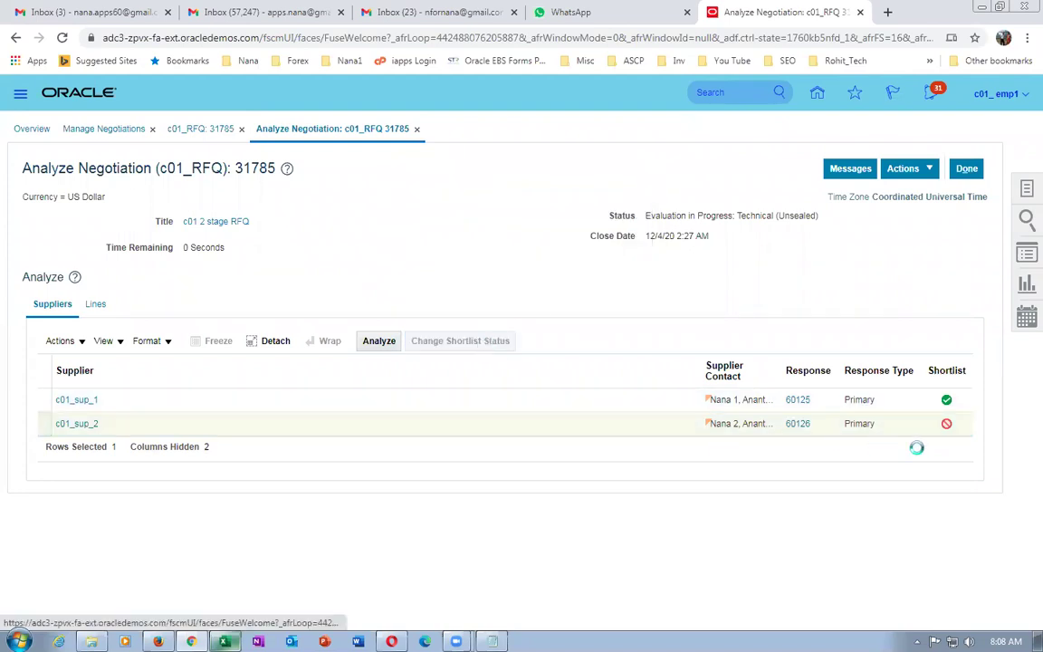
left_click(665, 372)
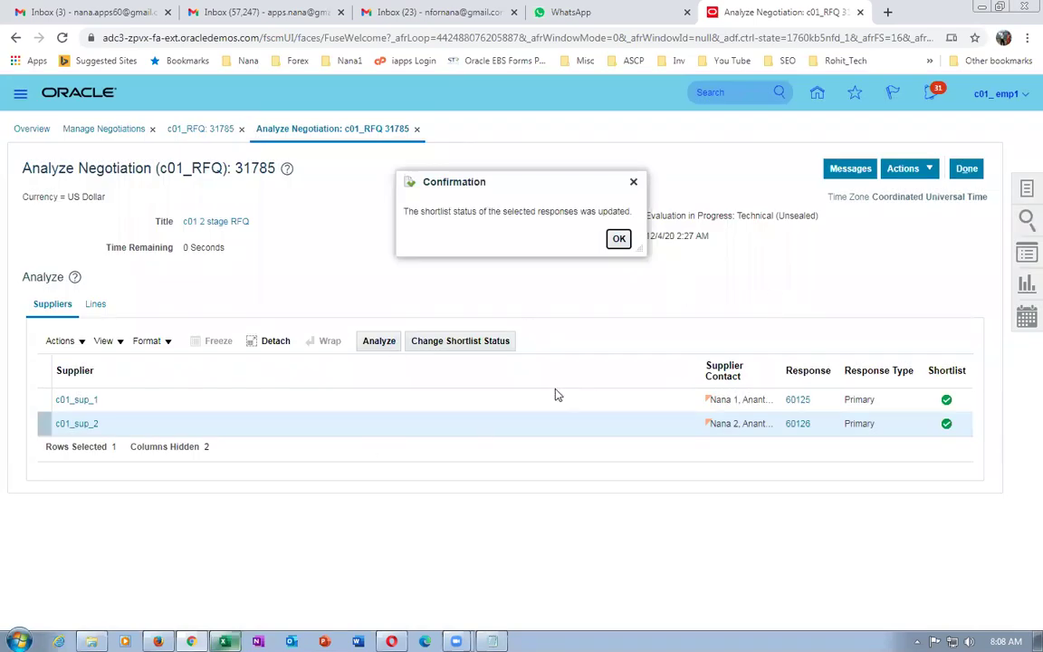
left_click(621, 239)
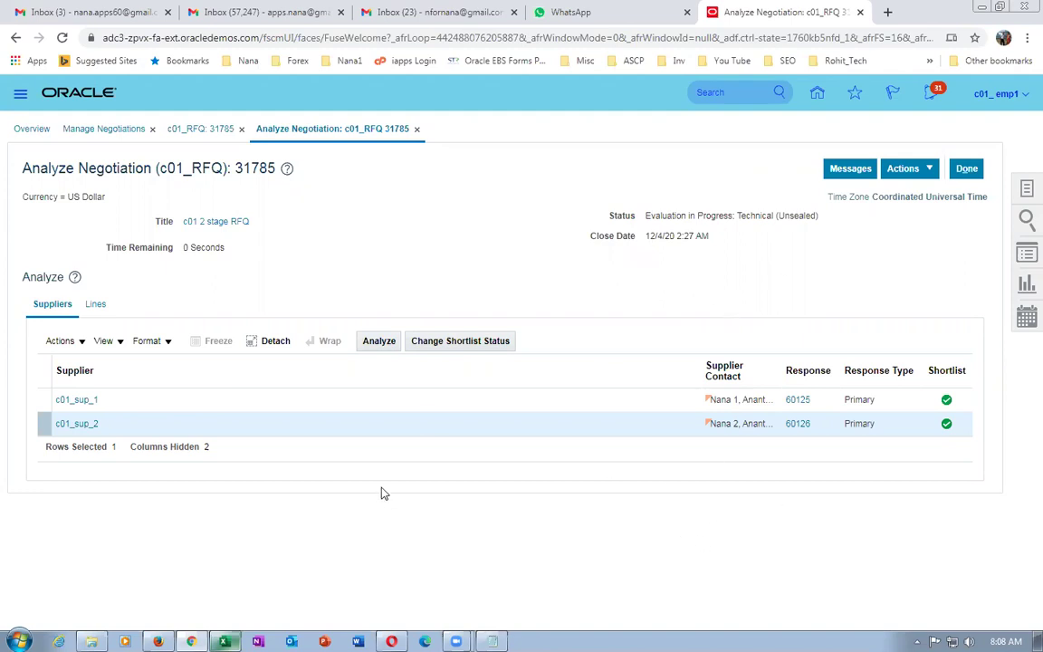
Compare the c01_sup_1 and c01_sup_2 responses and finish the analysis, returning to the RFQ.
left_click(409, 420)
left_click(403, 398)
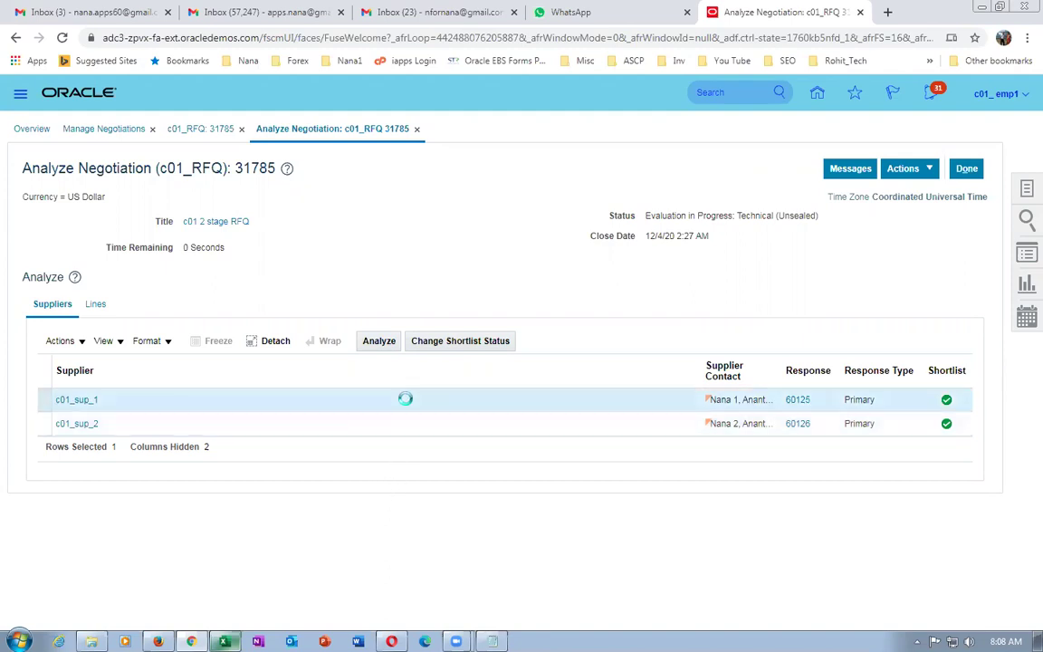
left_click(413, 425)
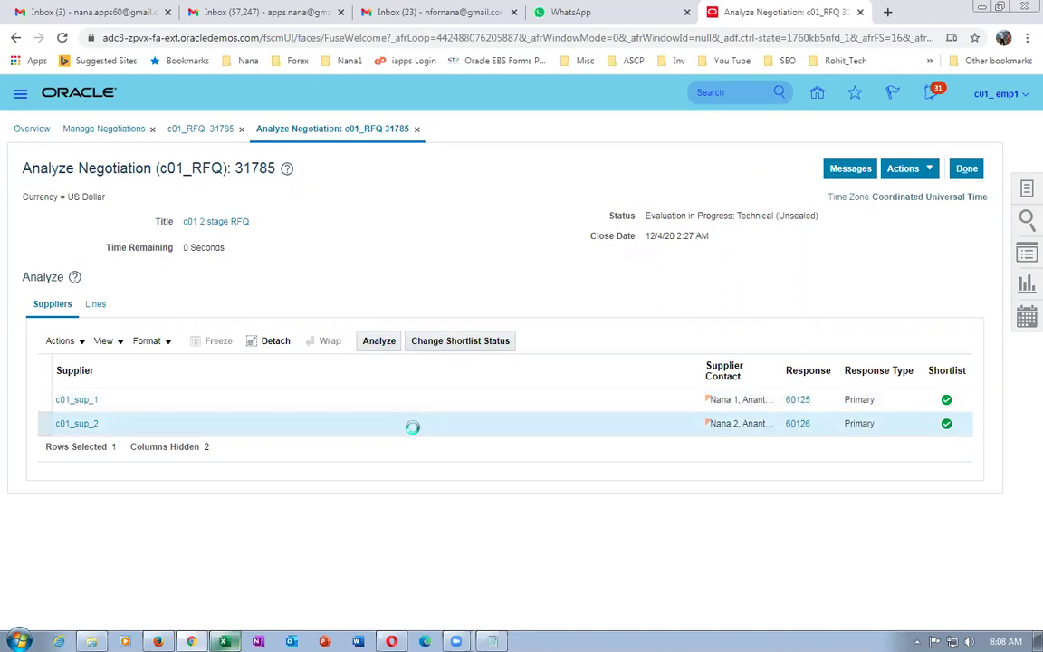
left_click(422, 405)
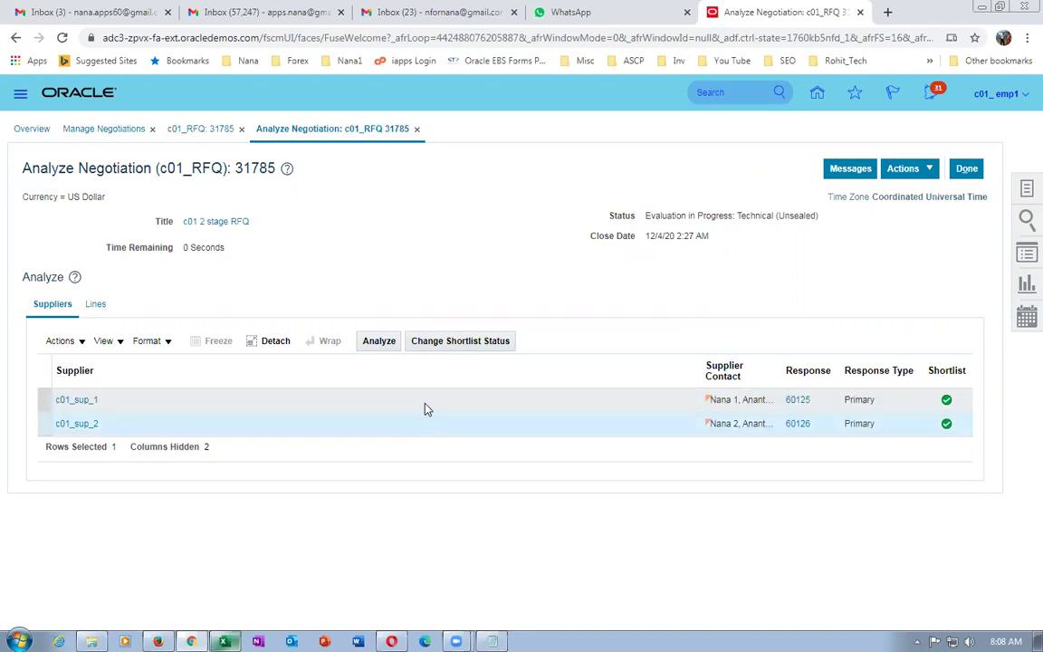
left_click(513, 425)
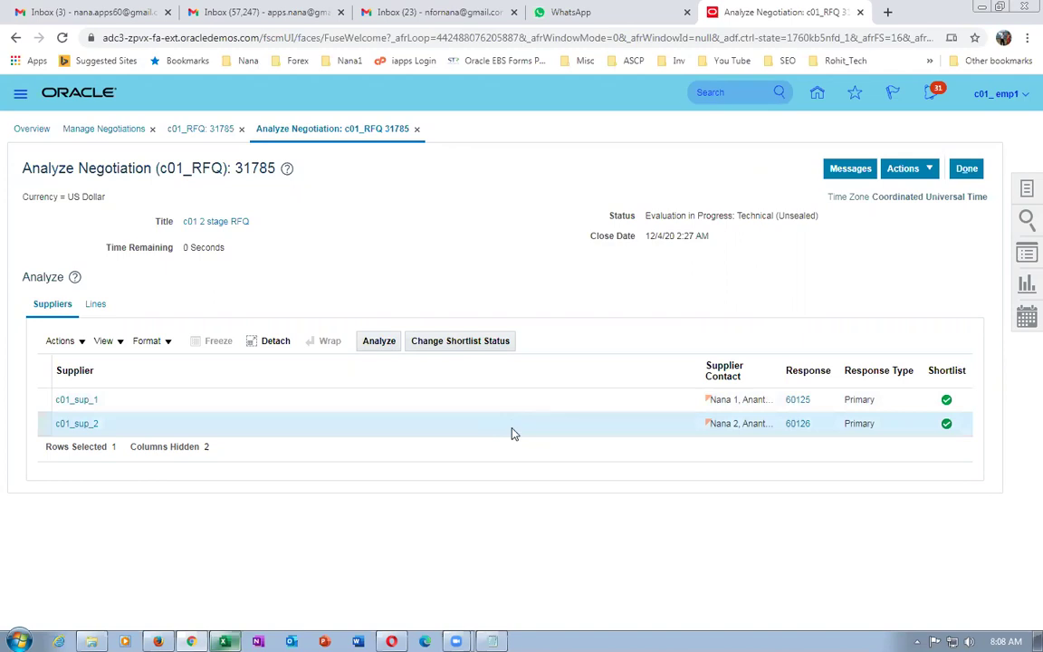
left_click(899, 172)
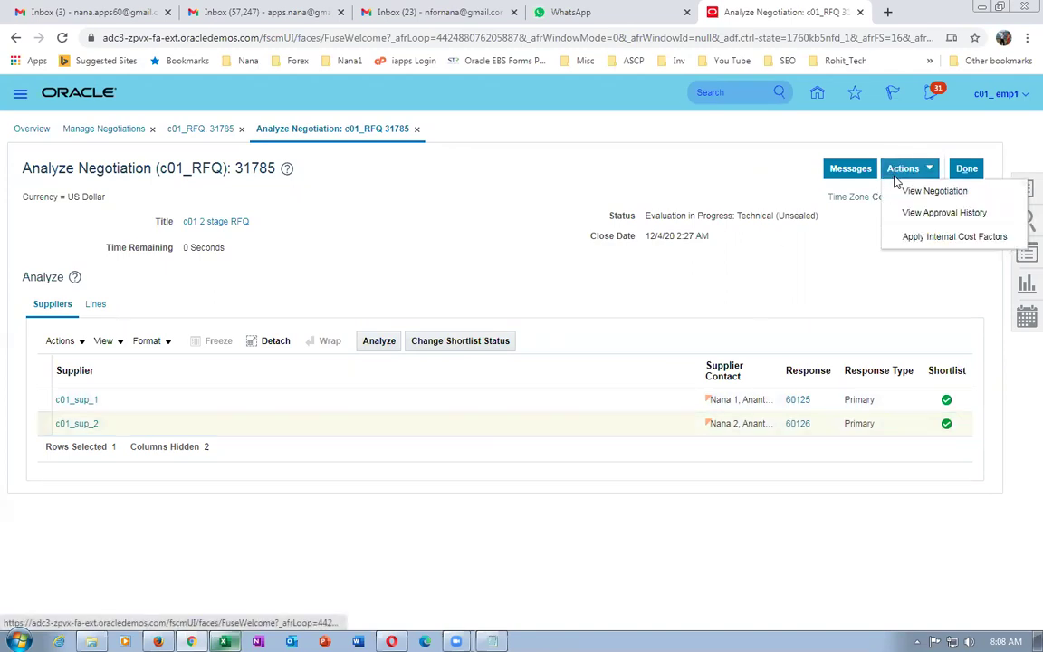
left_click(968, 171)
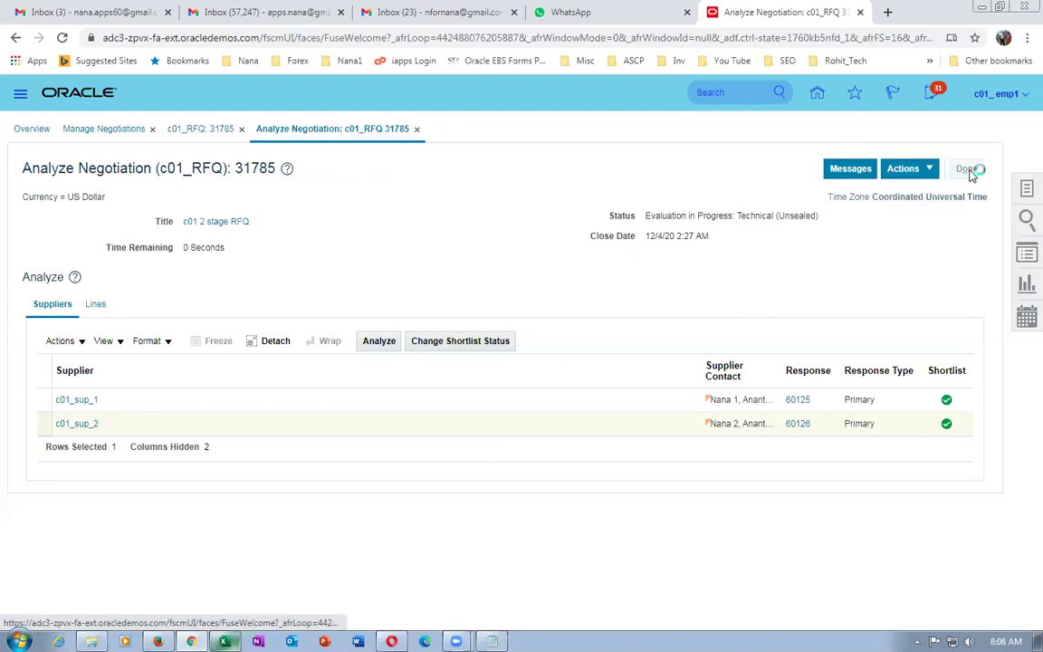
Complete the RFQ's Technical stage via Actions > Manage, confirming the warning and message.
left_click(892, 169)
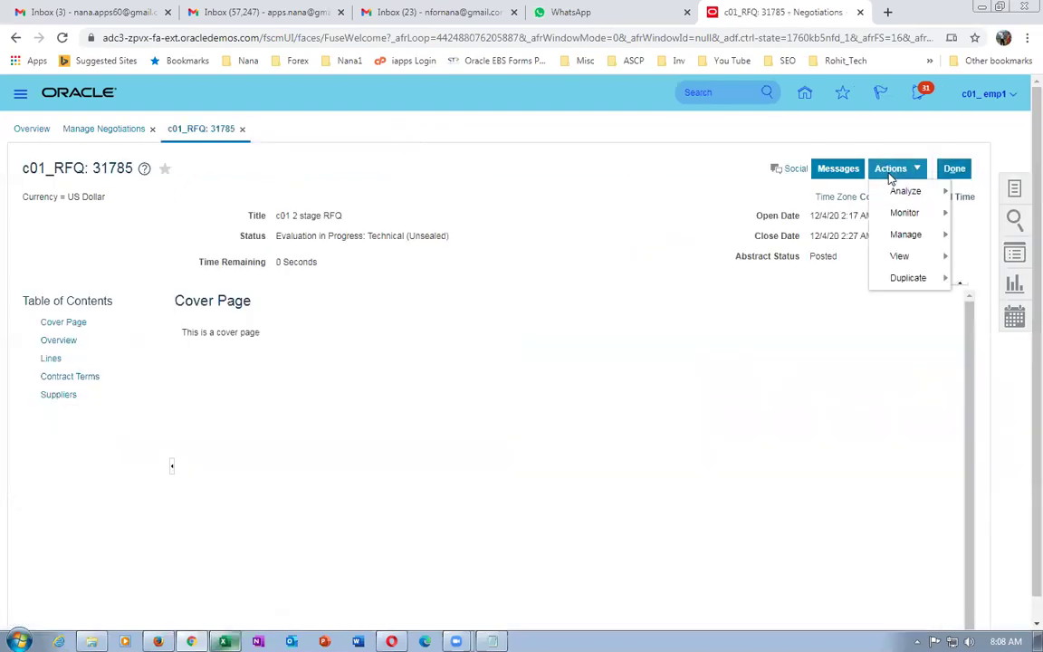
mouse_move(901, 233)
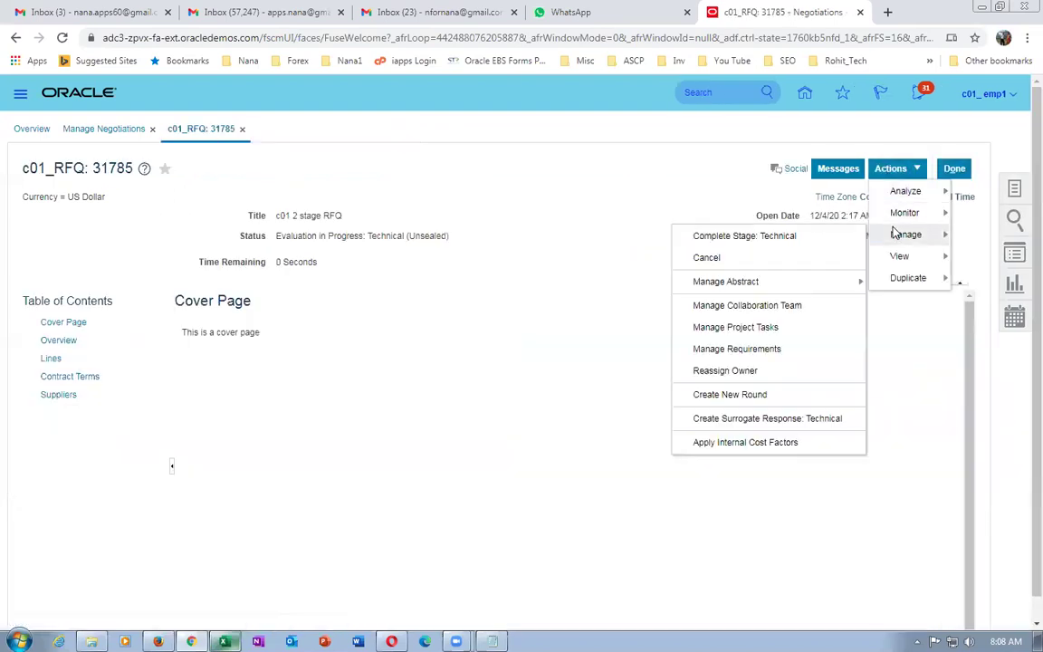
left_click(729, 233)
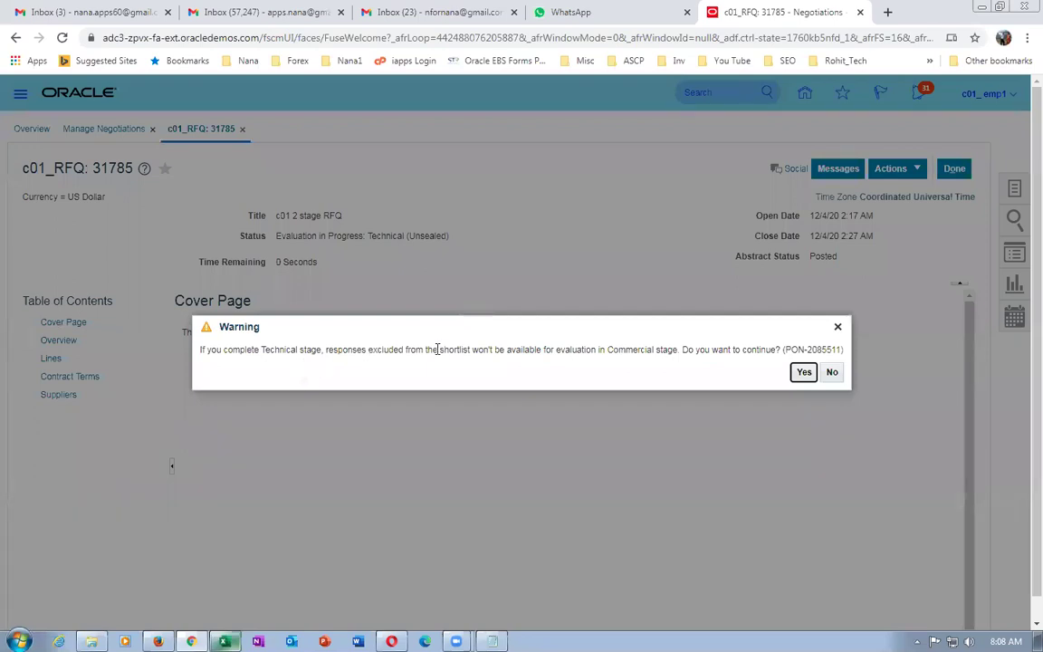
left_click_drag(600, 351, 805, 377)
left_click(805, 373)
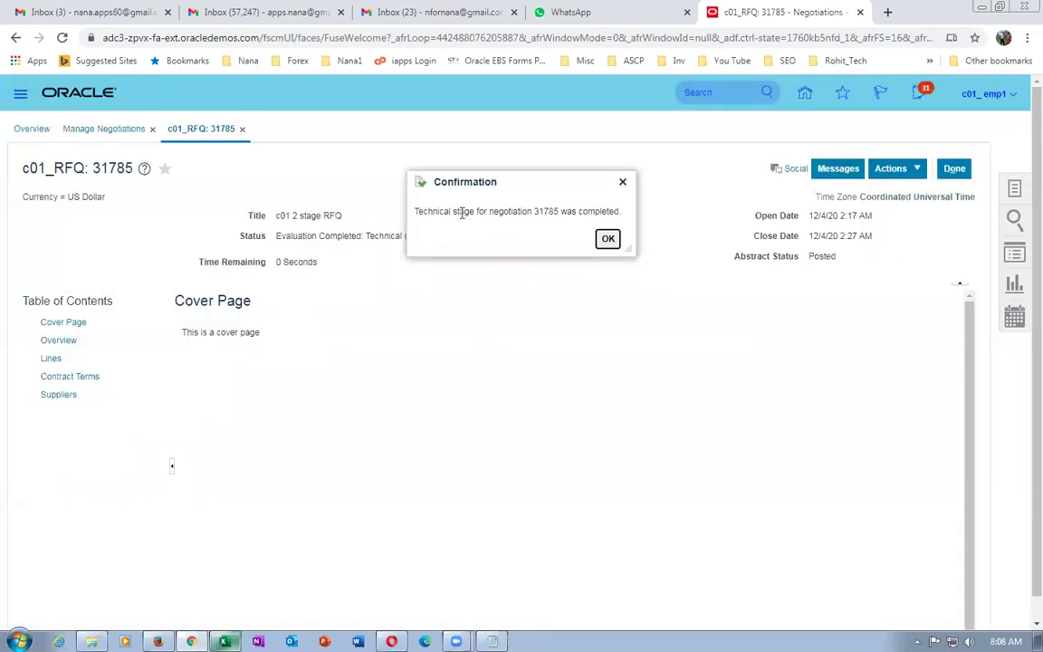
left_click_drag(461, 214, 609, 240)
left_click(608, 238)
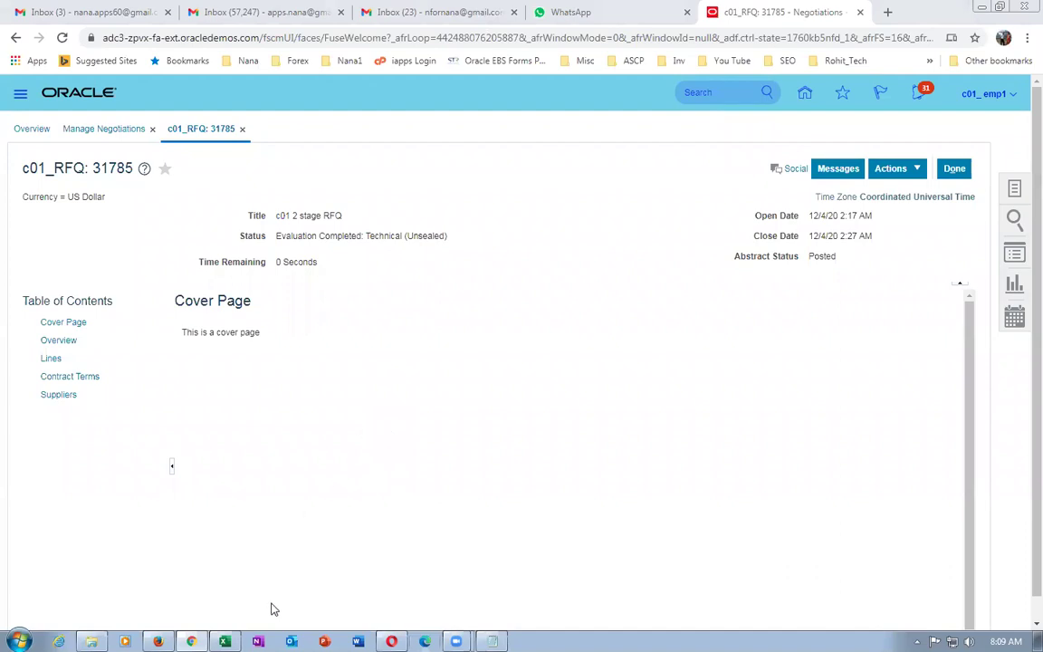
Check the work sheet's next step, Unlock Commercial stage, and return to the RFQ.
left_click(224, 640)
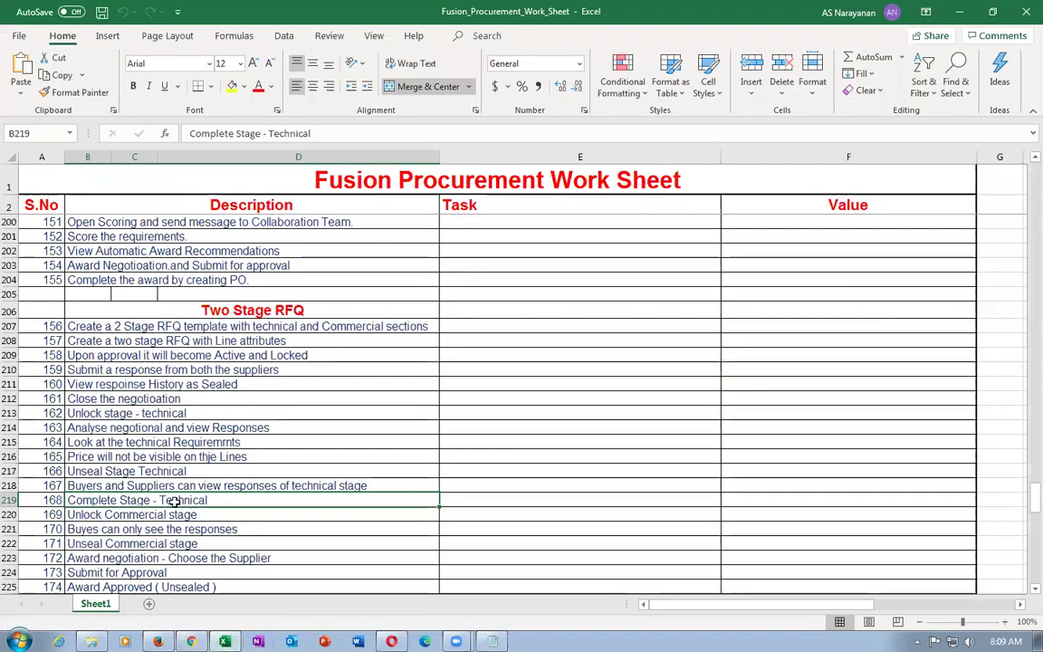
left_click(138, 514)
left_click(191, 641)
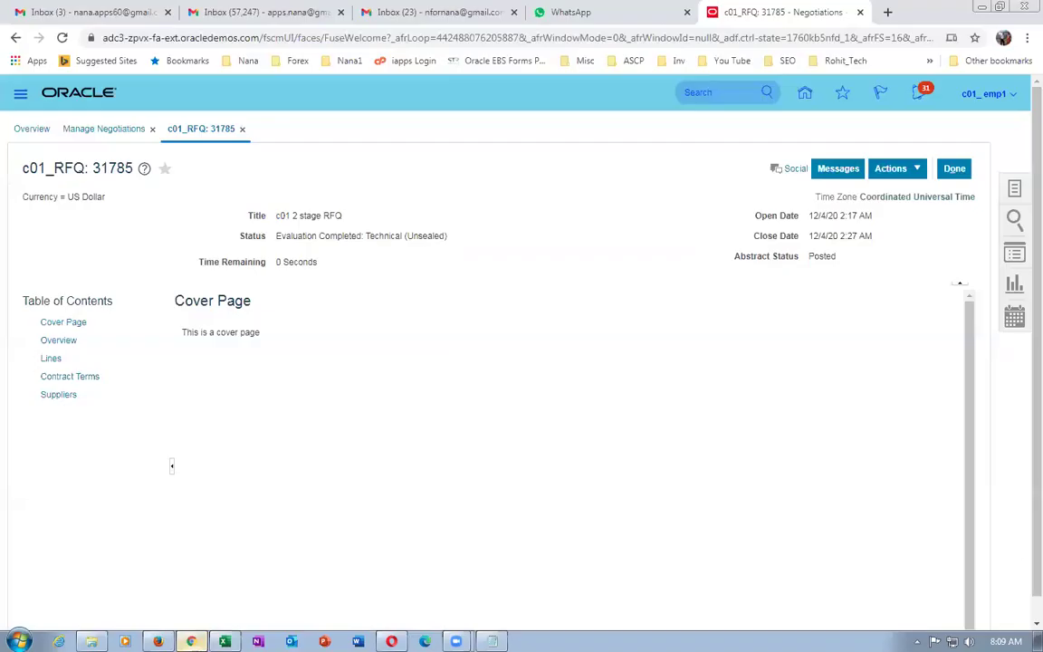
Unlock the RFQ's Commercial stage via Actions > Manage, confirming the warning and message.
left_click(876, 170)
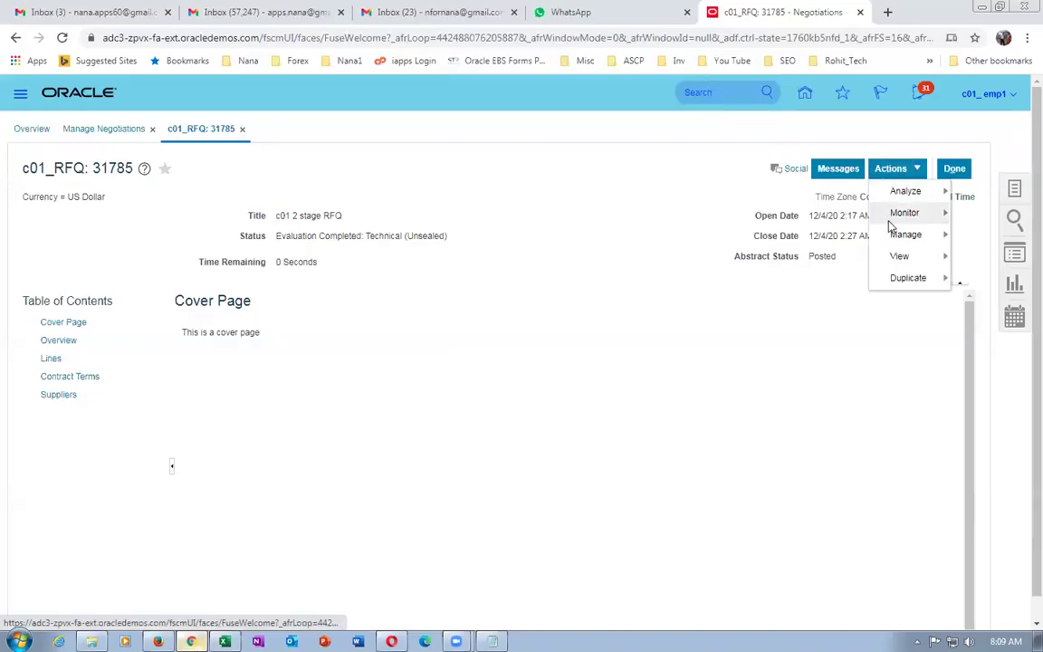
mouse_move(894, 234)
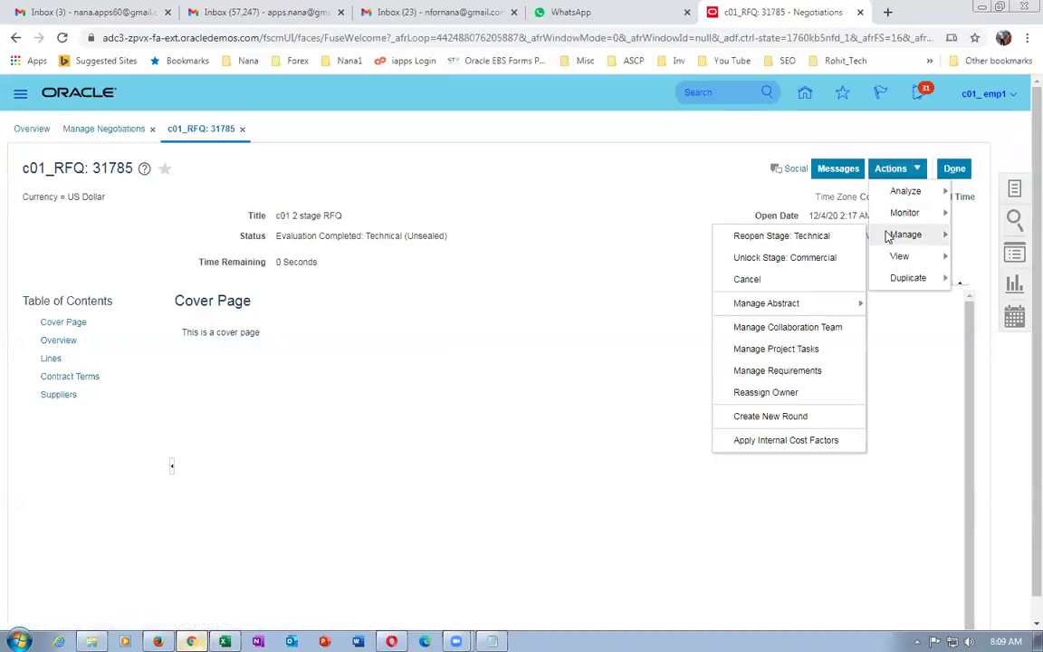
left_click(808, 259)
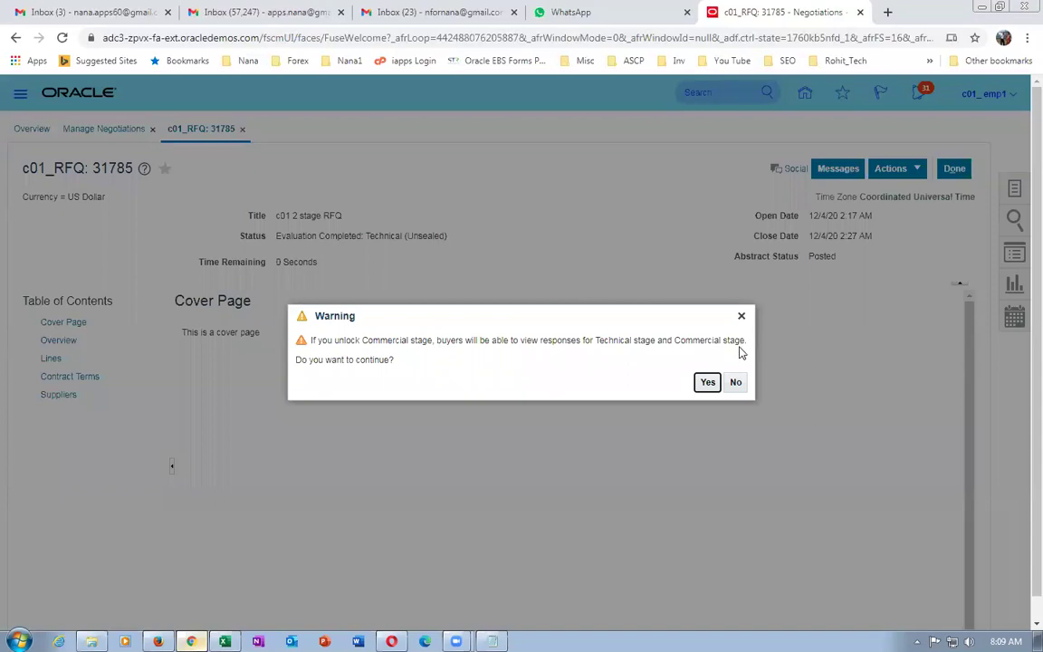
left_click_drag(497, 341, 687, 355)
left_click(707, 382)
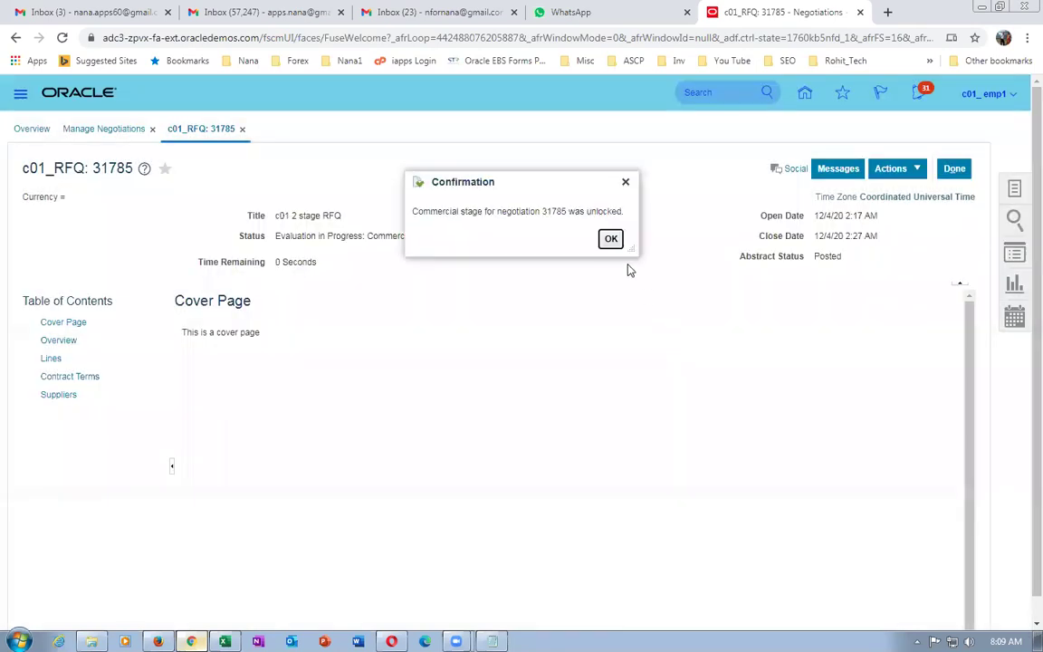
left_click(610, 238)
left_click(896, 169)
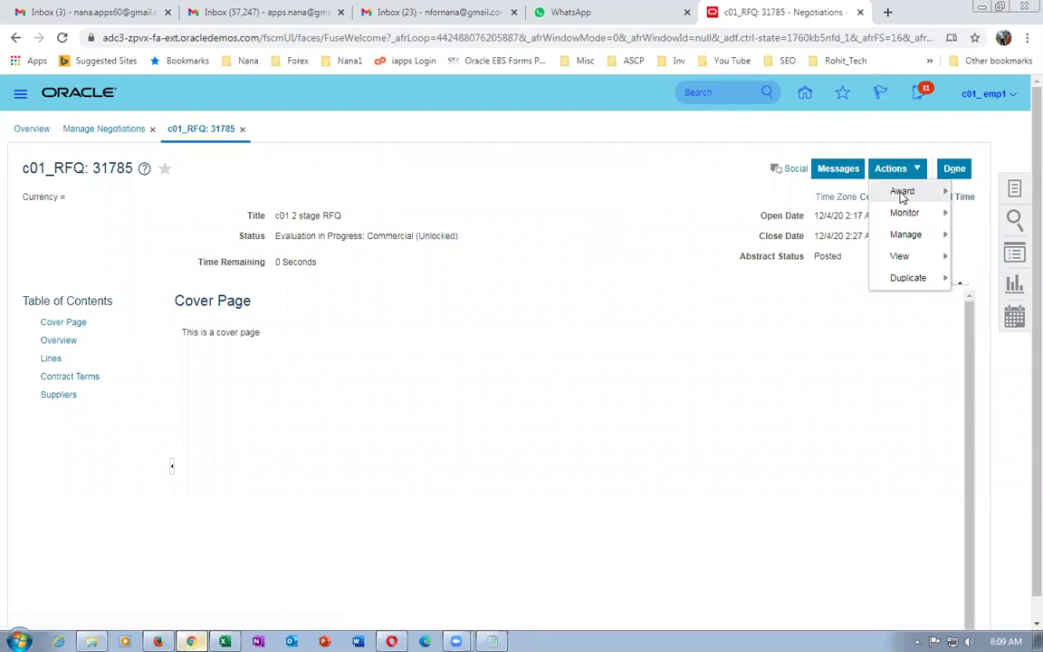
Open View Response History for RFQ 31785 from the Actions menu.
mouse_move(901, 197)
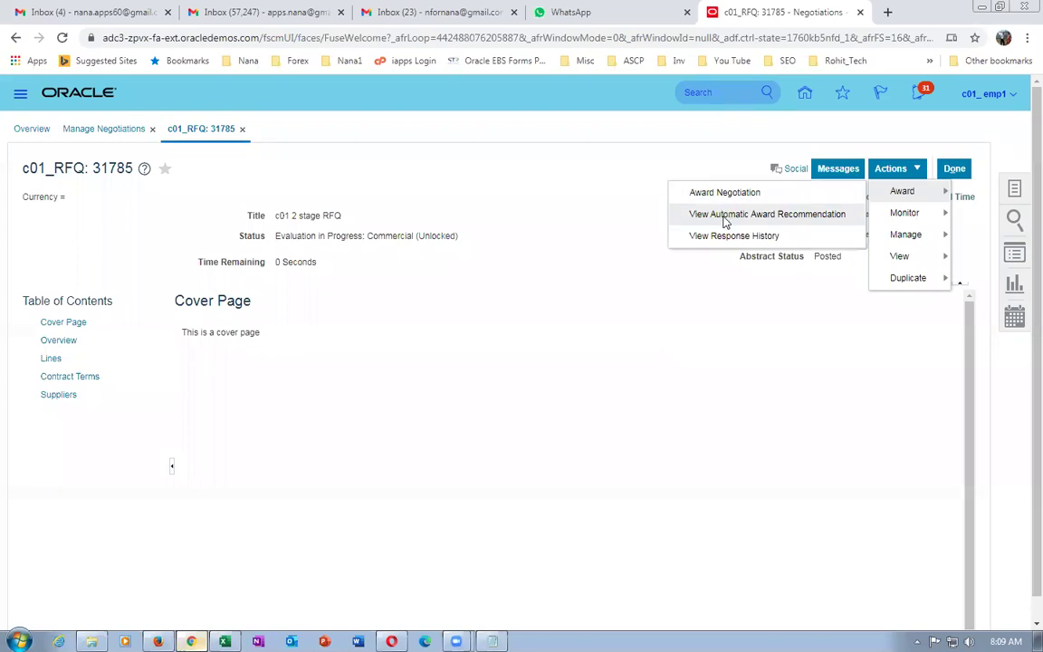
mouse_move(912, 223)
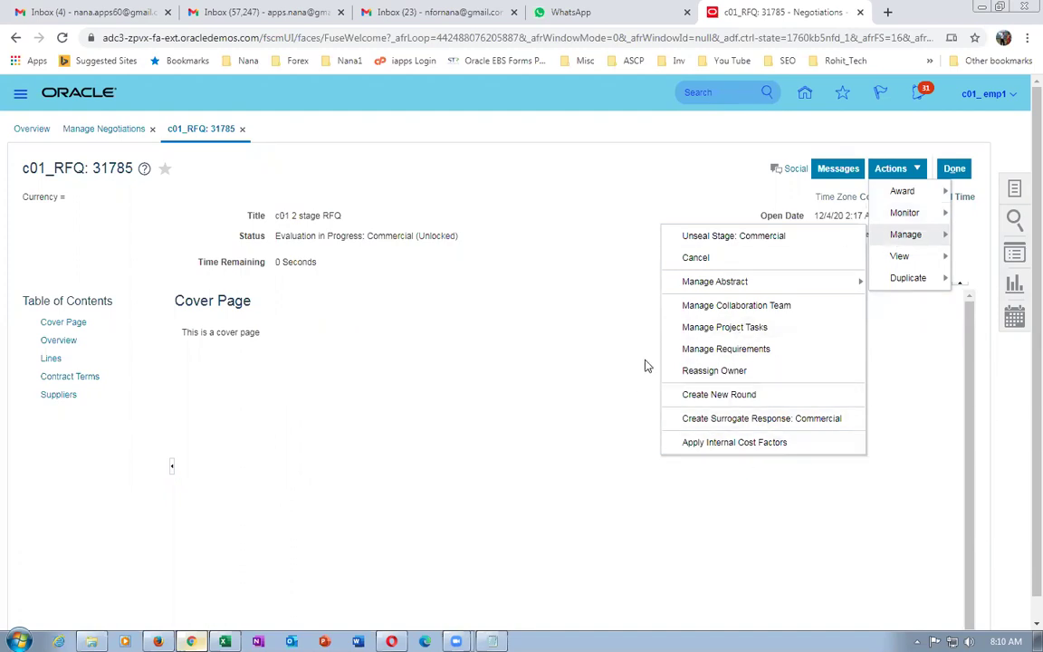
left_click(509, 374)
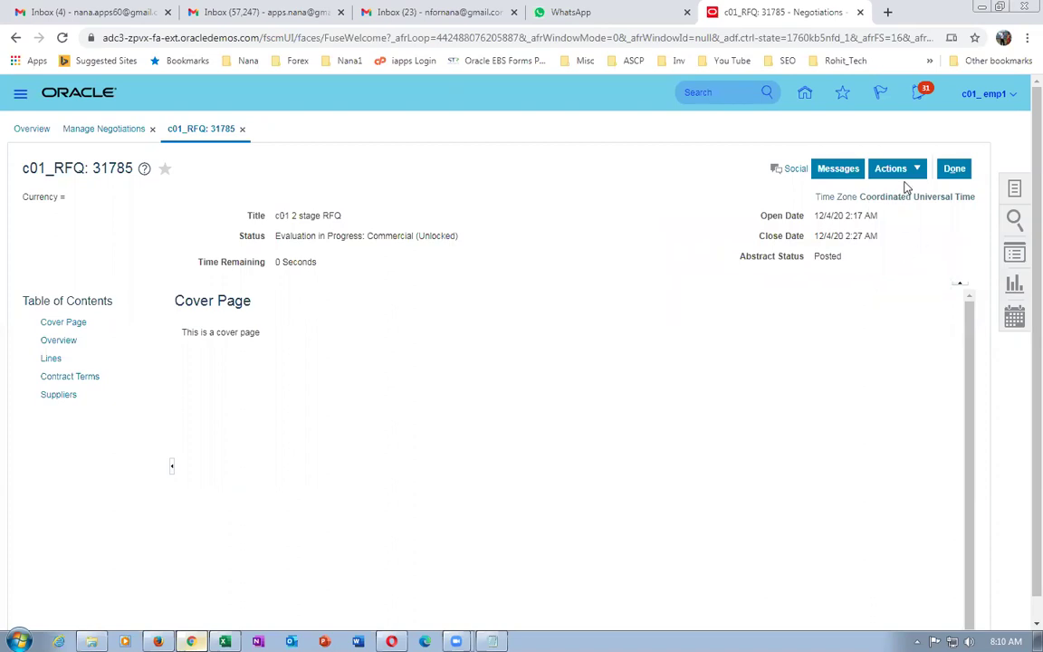
left_click(890, 172)
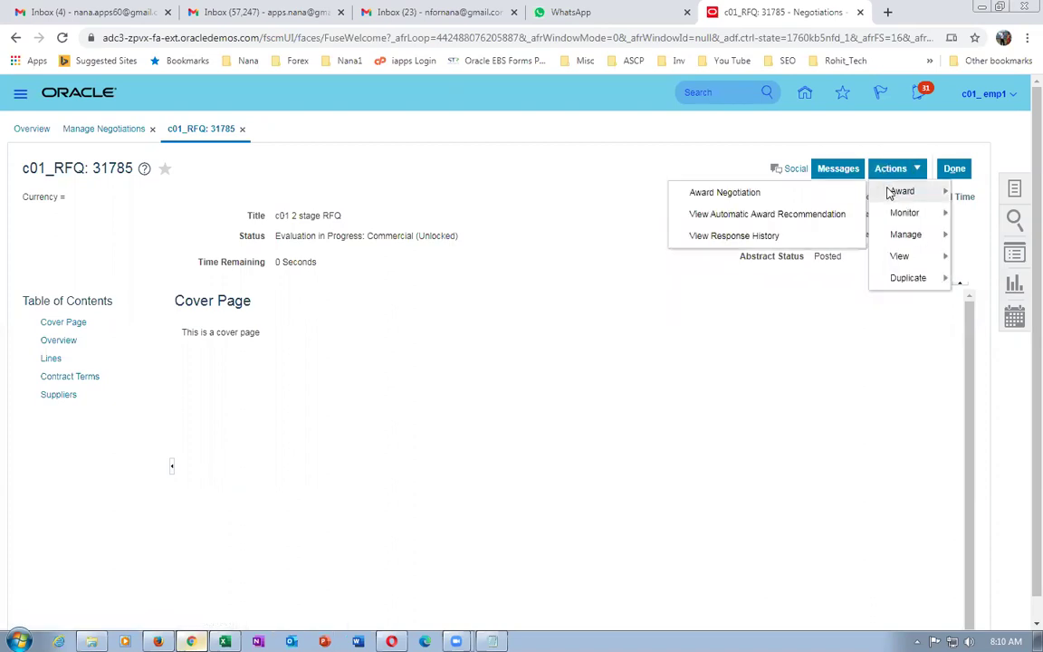
left_click(725, 235)
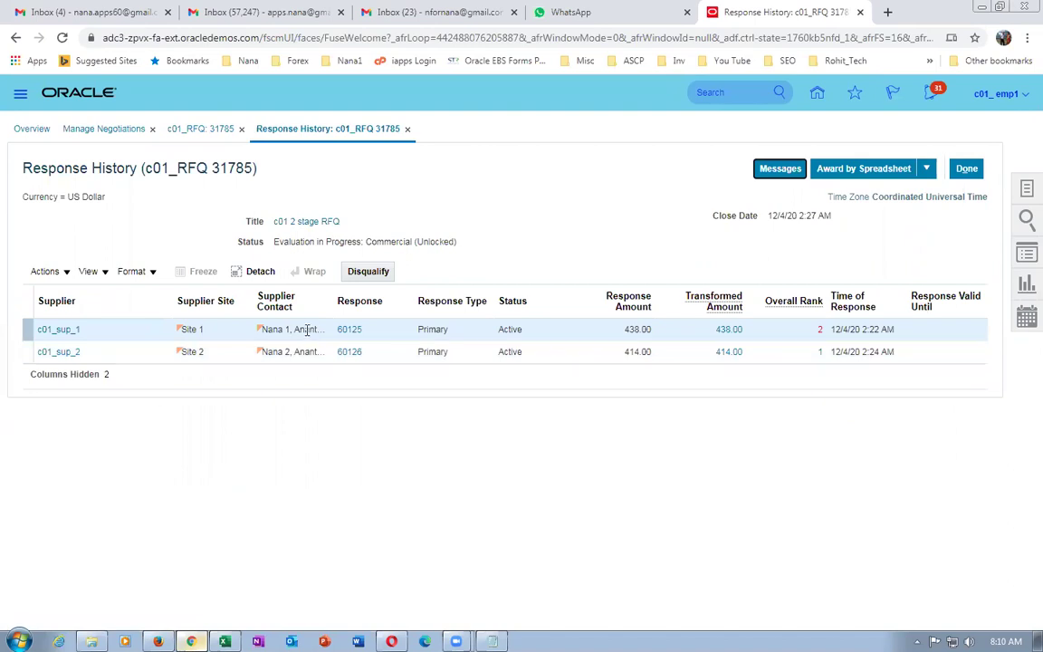
left_click(349, 331)
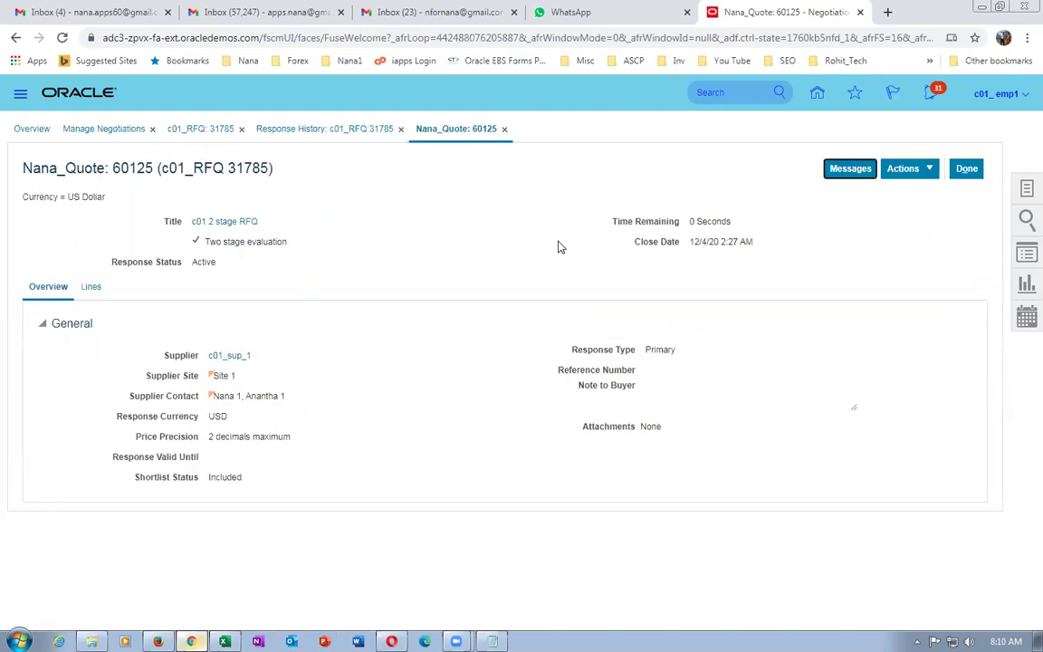
left_click(90, 287)
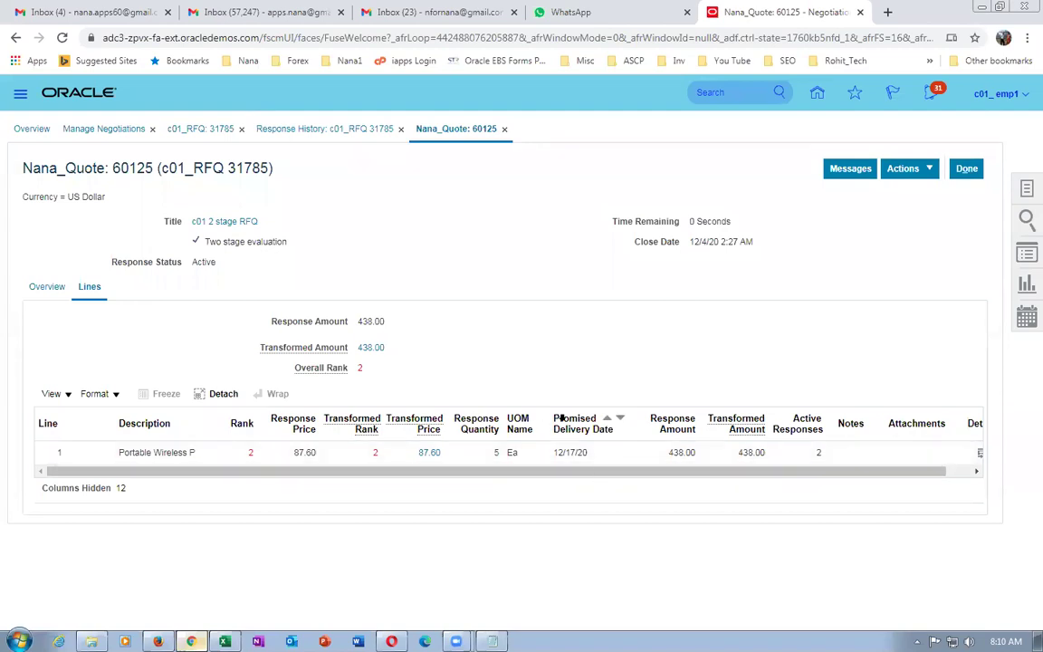
left_click(962, 176)
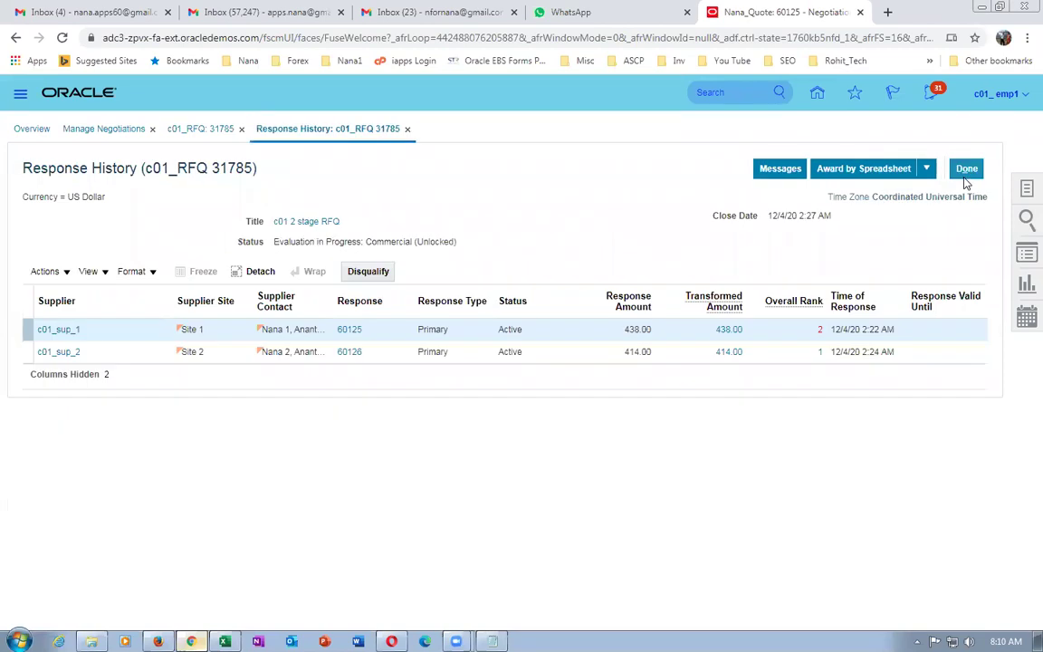
left_click(969, 172)
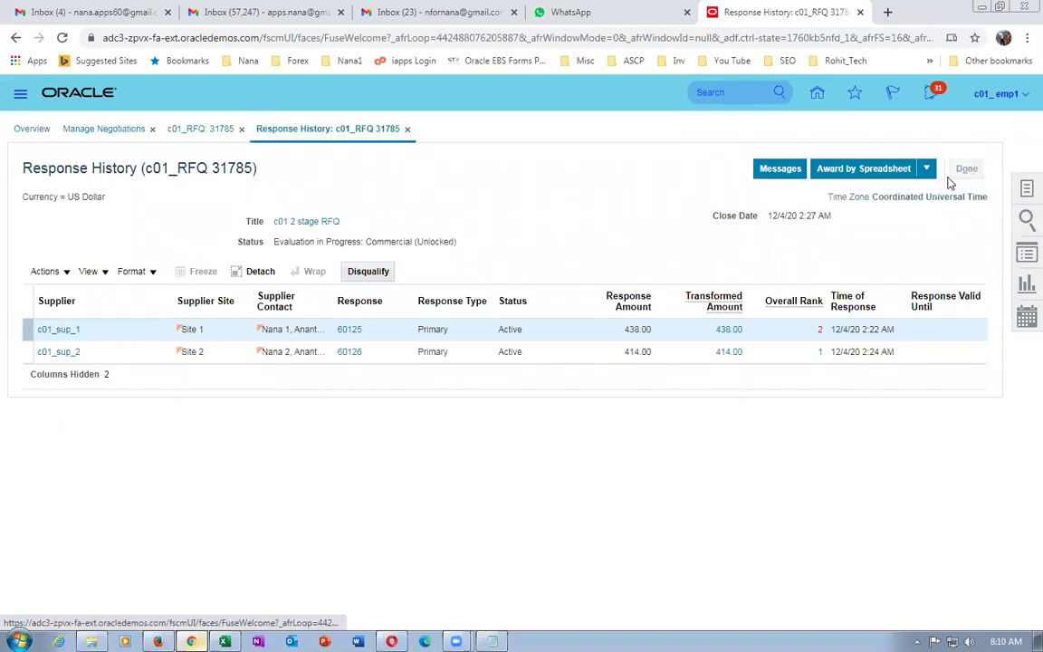
left_click(885, 172)
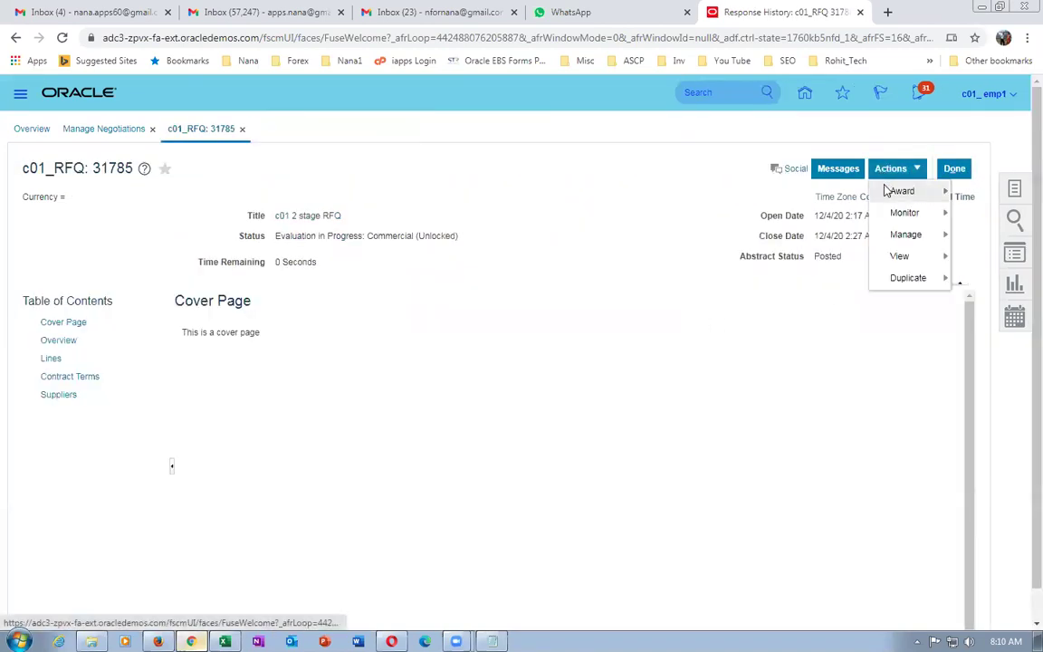
mouse_move(899, 191)
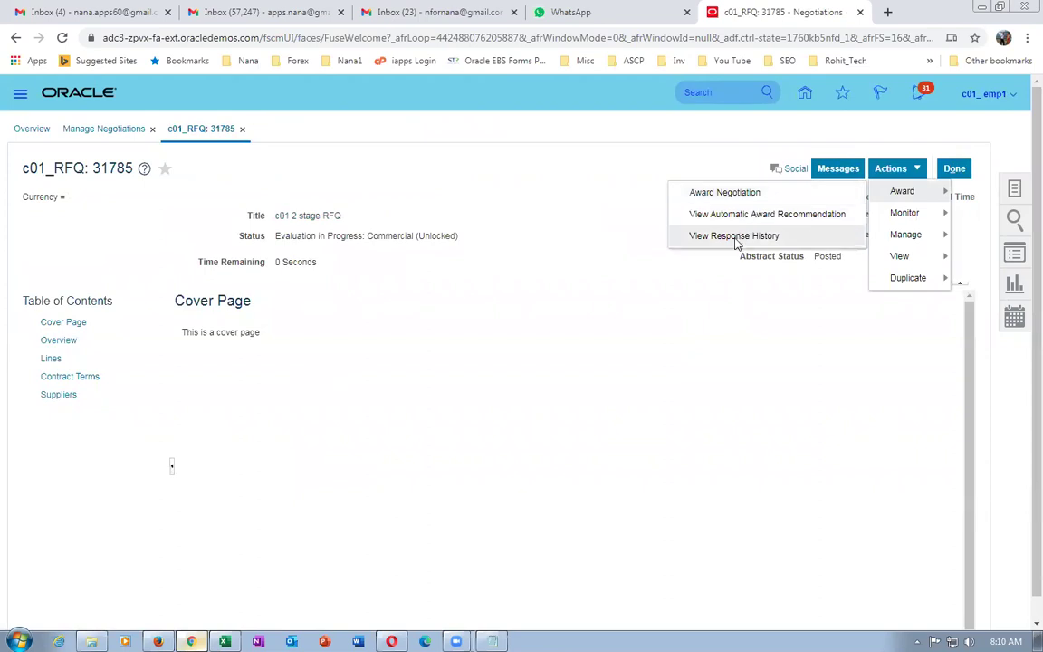
left_click(736, 236)
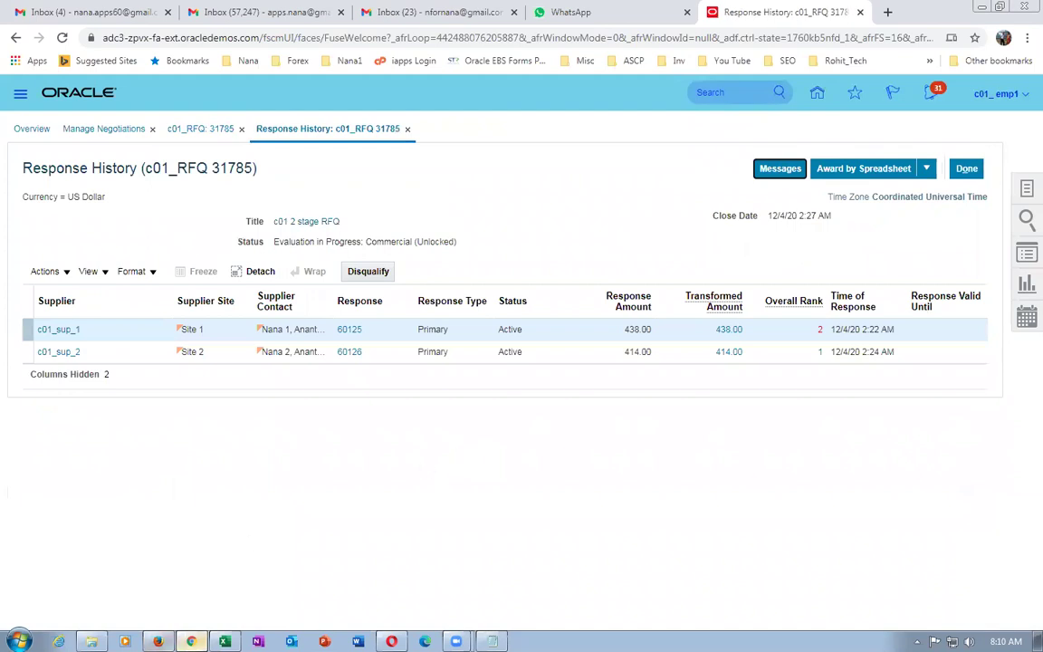
Bring the Excel worksheet forward at row 221 to show Two Stage RFQ steps 156–175.
left_click(225, 641)
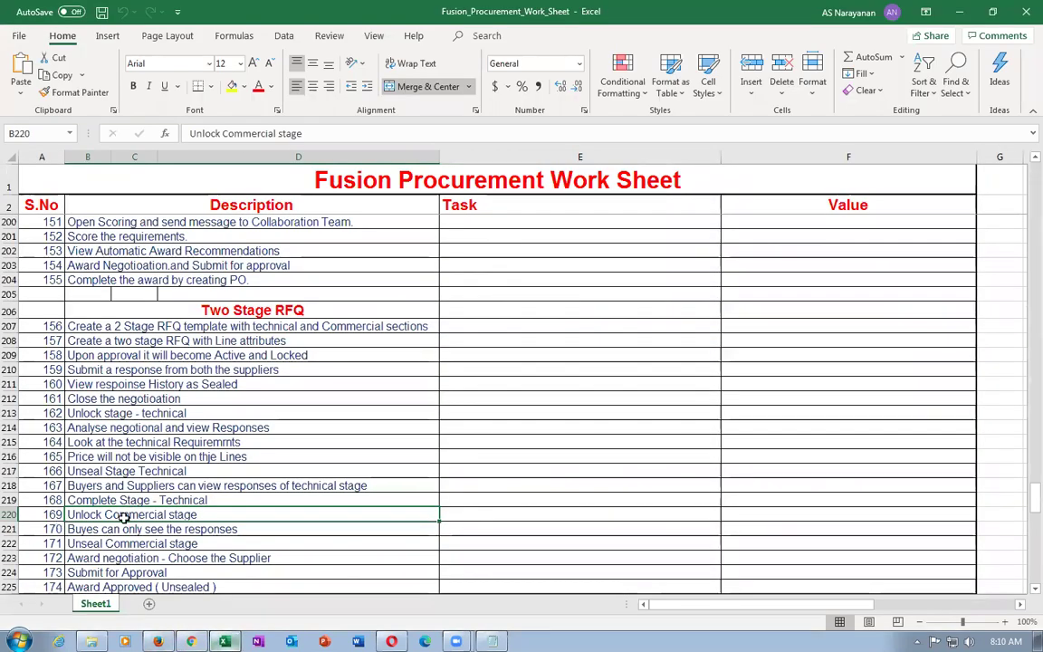
left_click(159, 532)
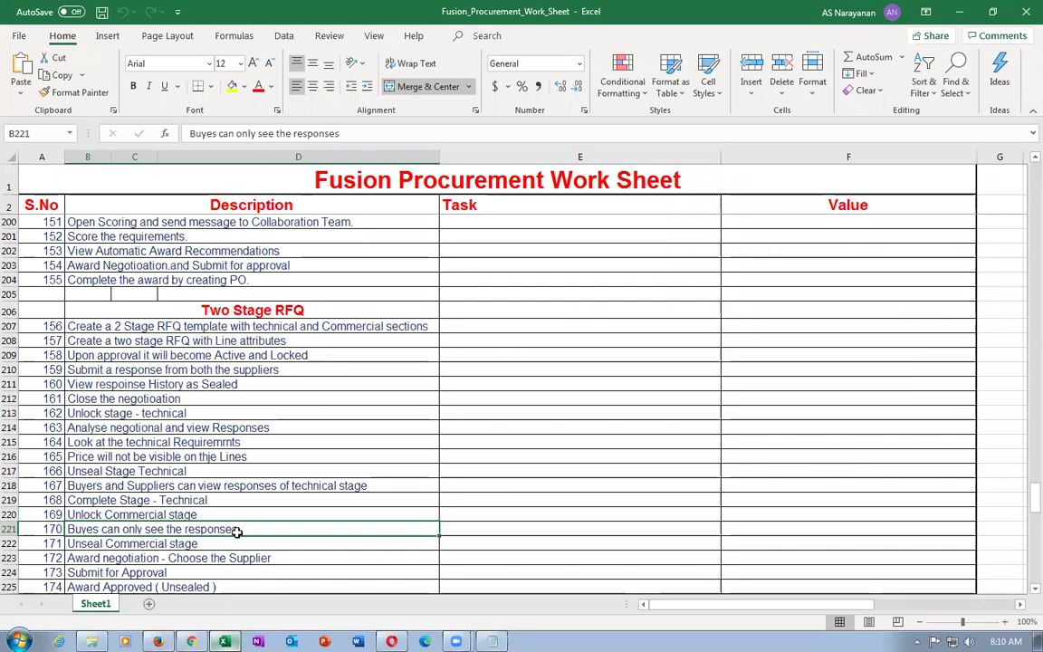
scroll(239, 531, "down", 1)
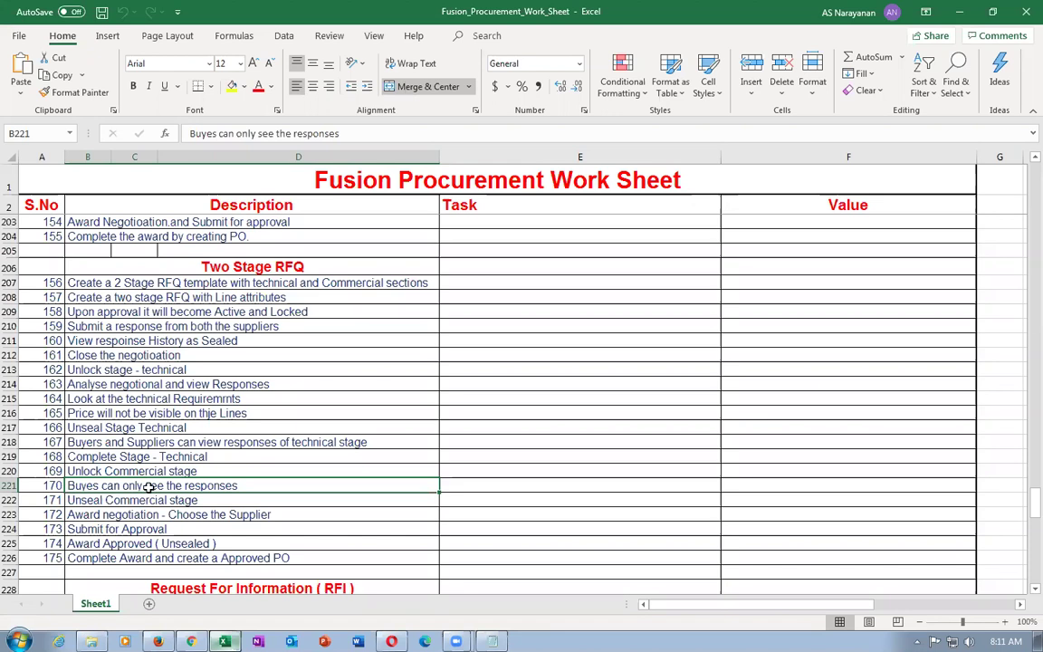
Mark step 171 in the worksheet, then choose Unseal Stage: Commercial for RFQ 31785.
left_click(117, 505)
key("alt+Tab")
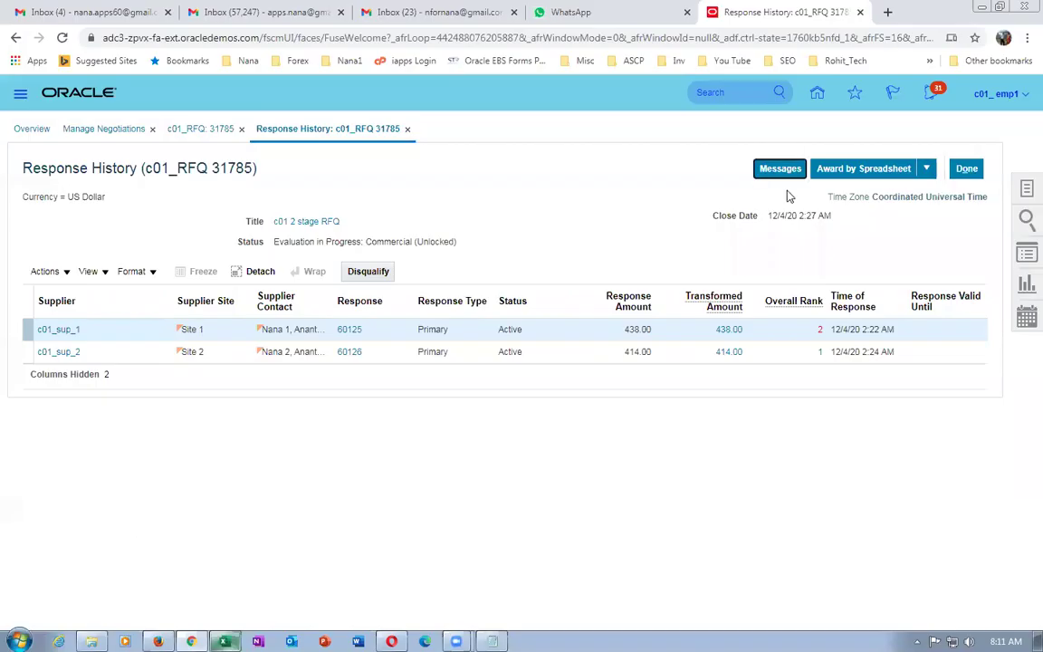
left_click(963, 170)
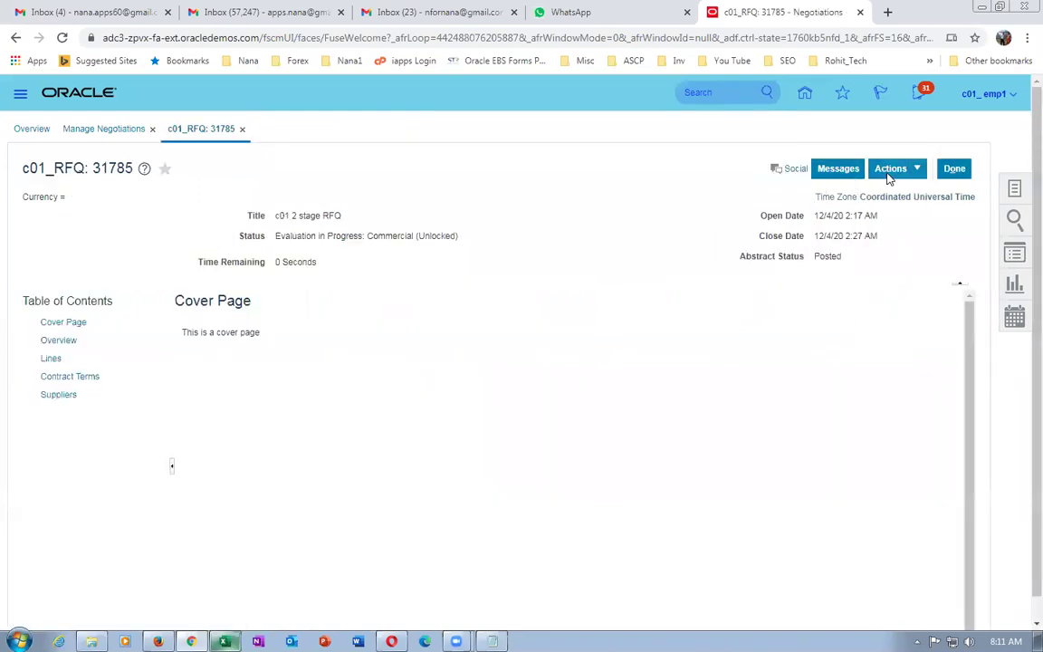
left_click(889, 170)
mouse_move(903, 234)
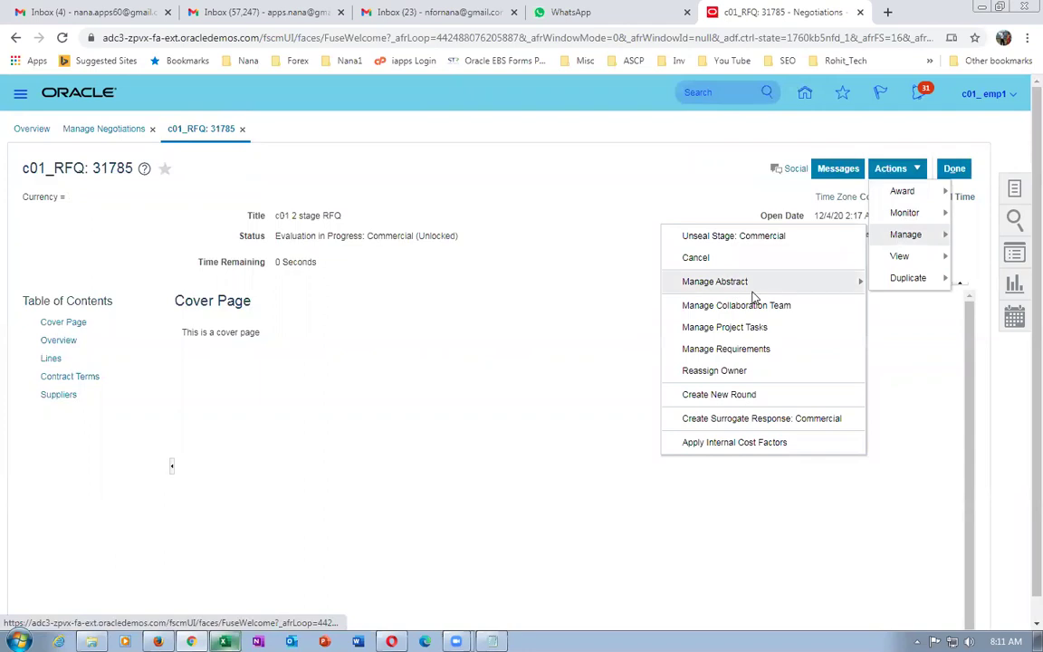
left_click(705, 237)
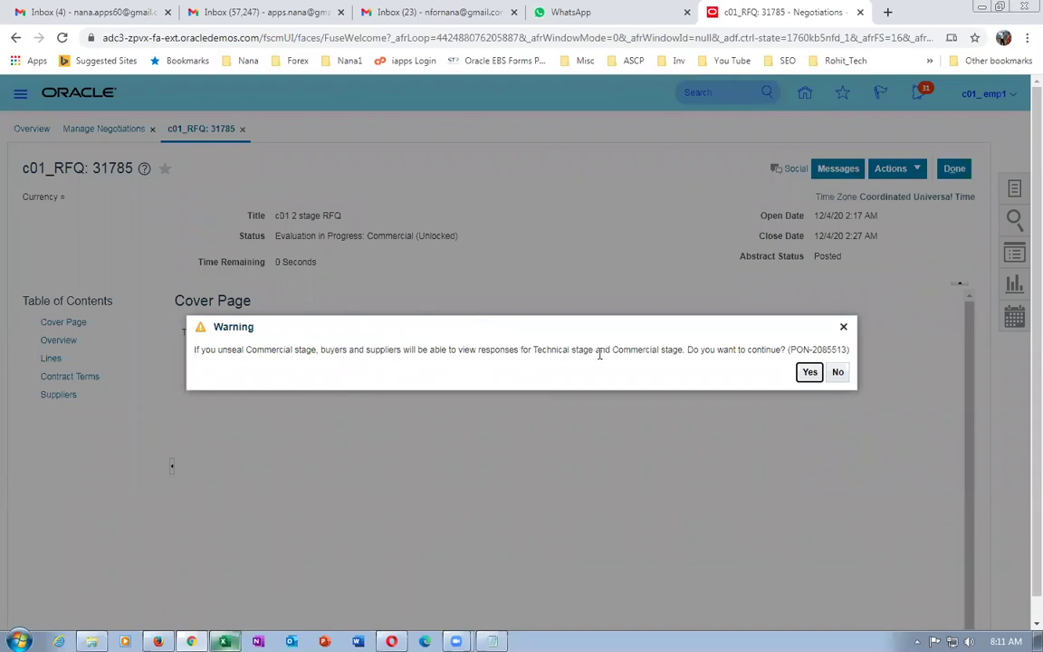
Accept the unseal warning and confirmation, then return to the negotiations list.
left_click(534, 350)
left_click_drag(544, 352, 584, 364)
left_click(489, 348)
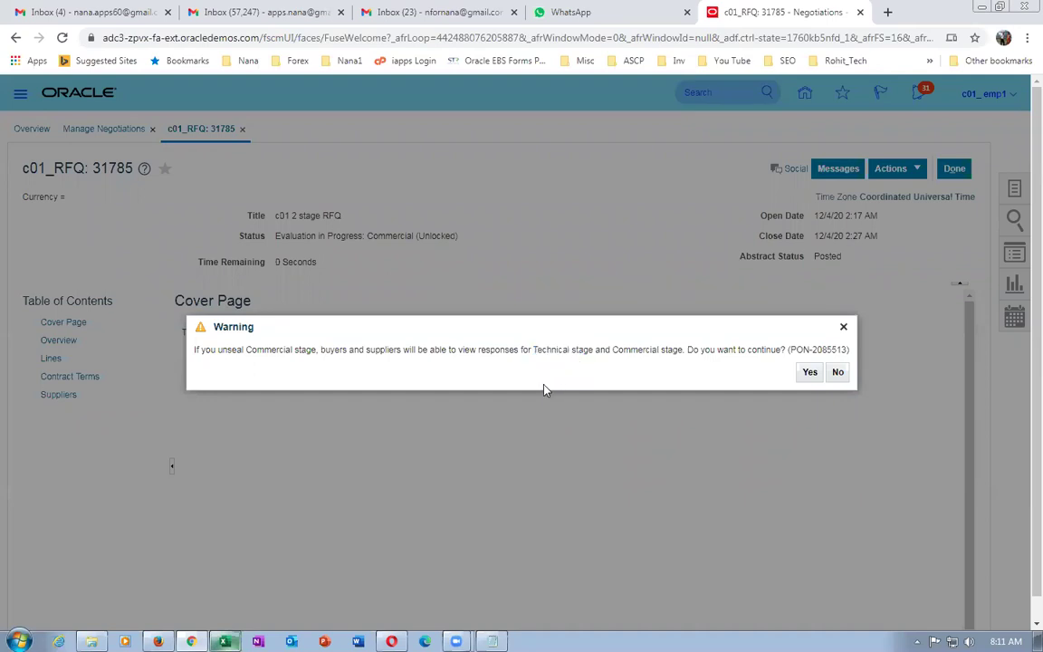
left_click(810, 372)
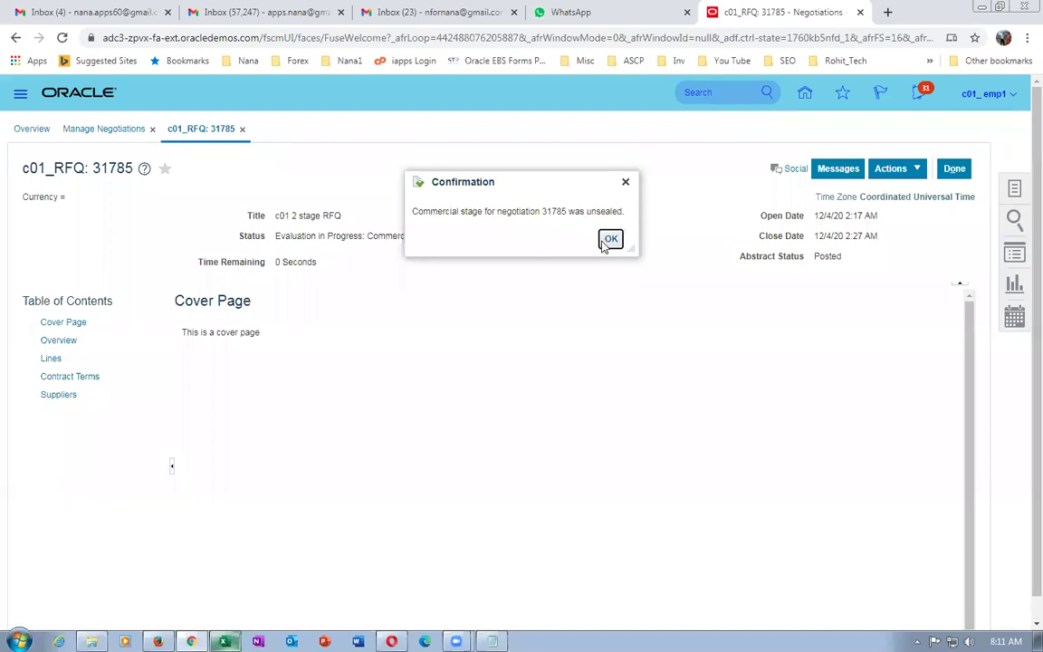
left_click(608, 241)
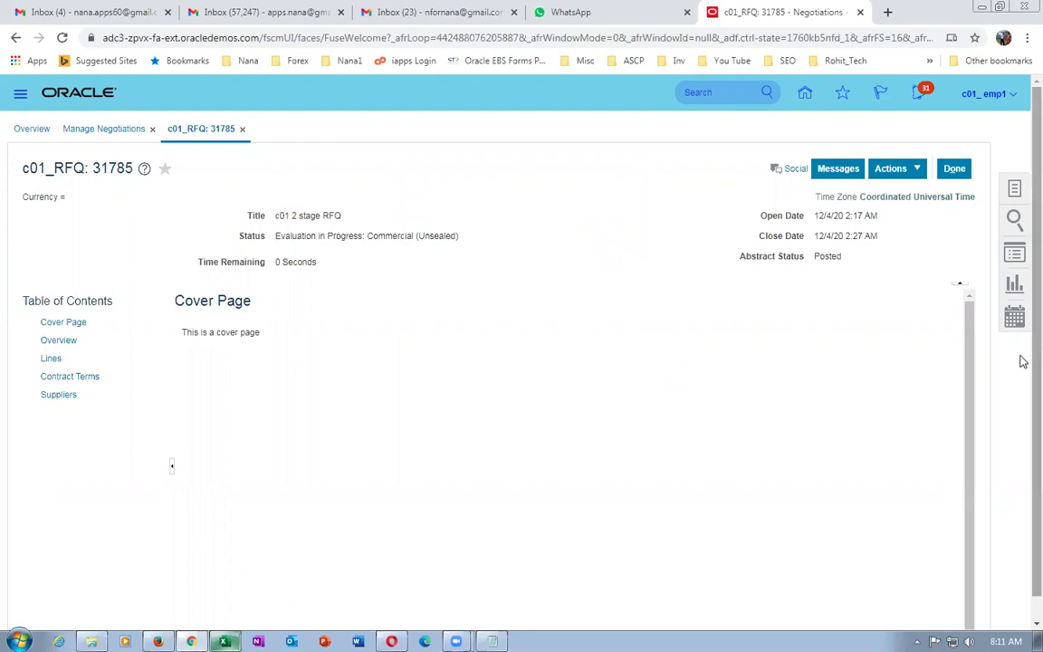
scroll(1019, 371, "down", 1)
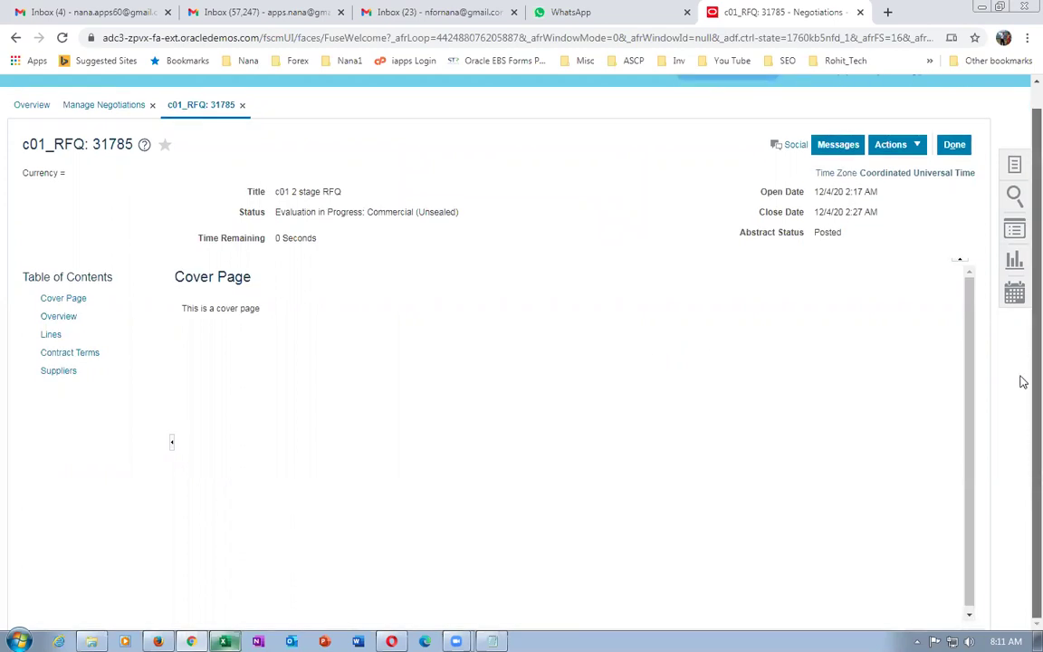
scroll(1023, 367, "up", 1)
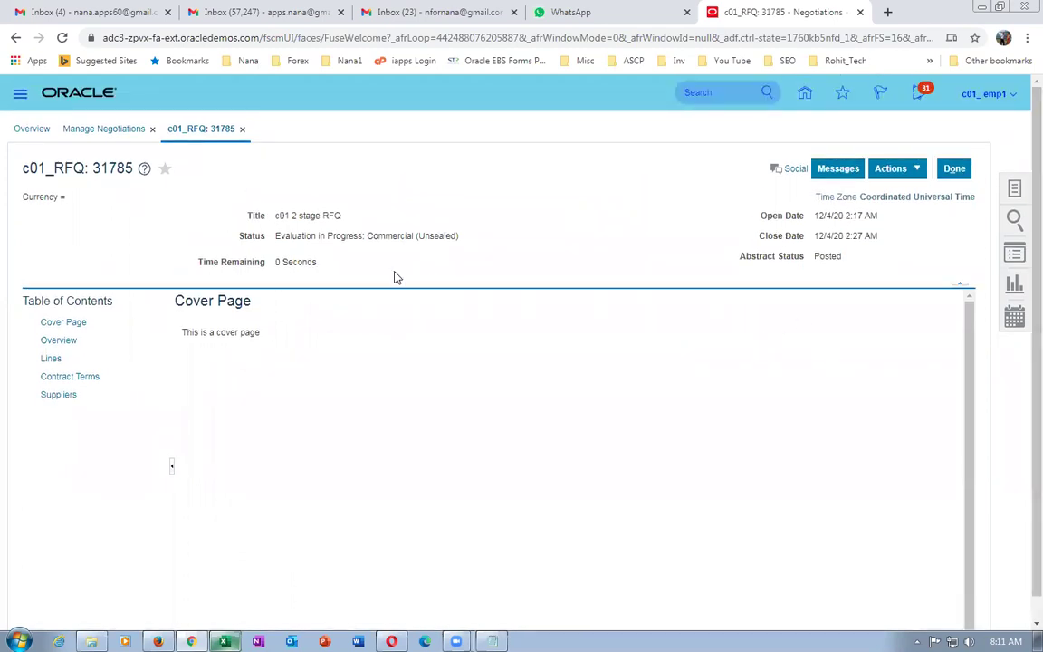
left_click(952, 169)
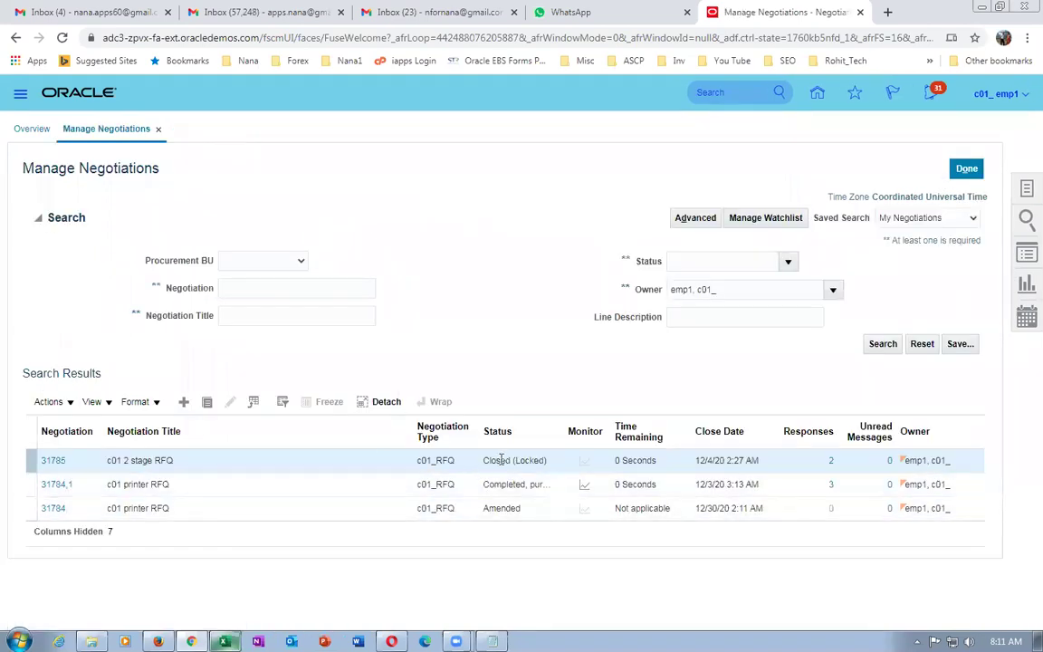
Refresh the search, widen Status to read Commercial (Unsealed), and reopen negotiation 31785.
left_click(883, 345)
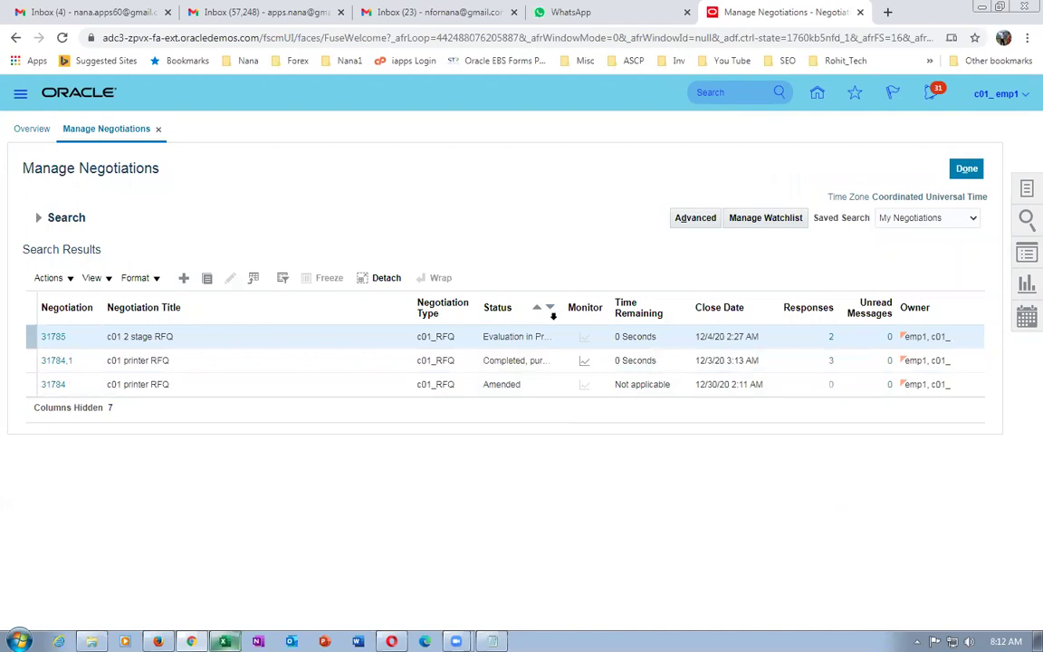
left_click_drag(557, 309, 663, 326)
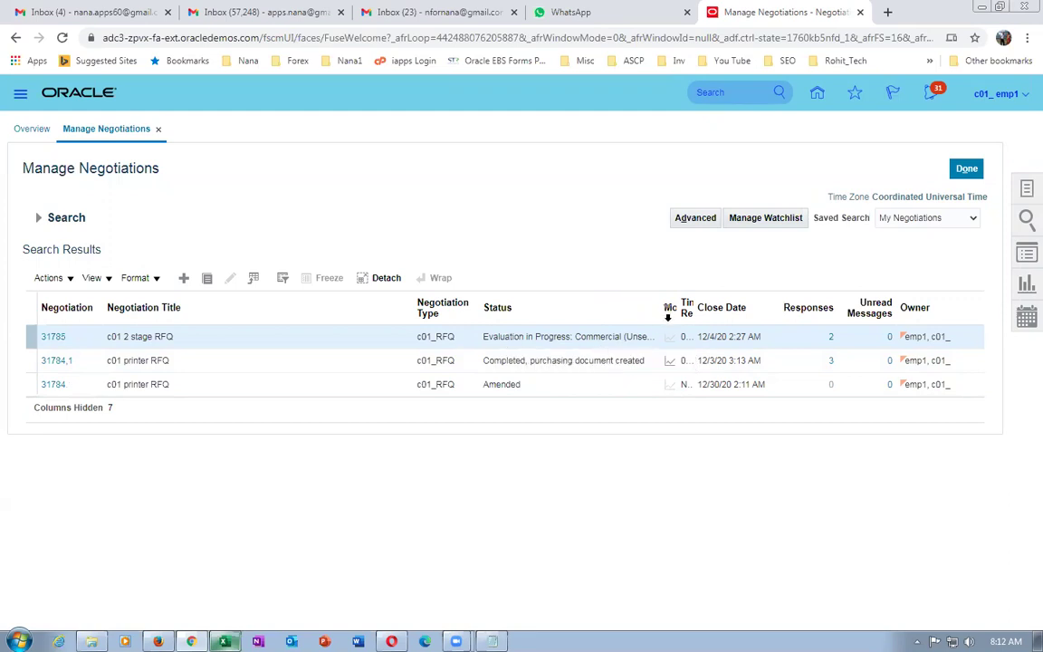
left_click_drag(663, 316, 679, 316)
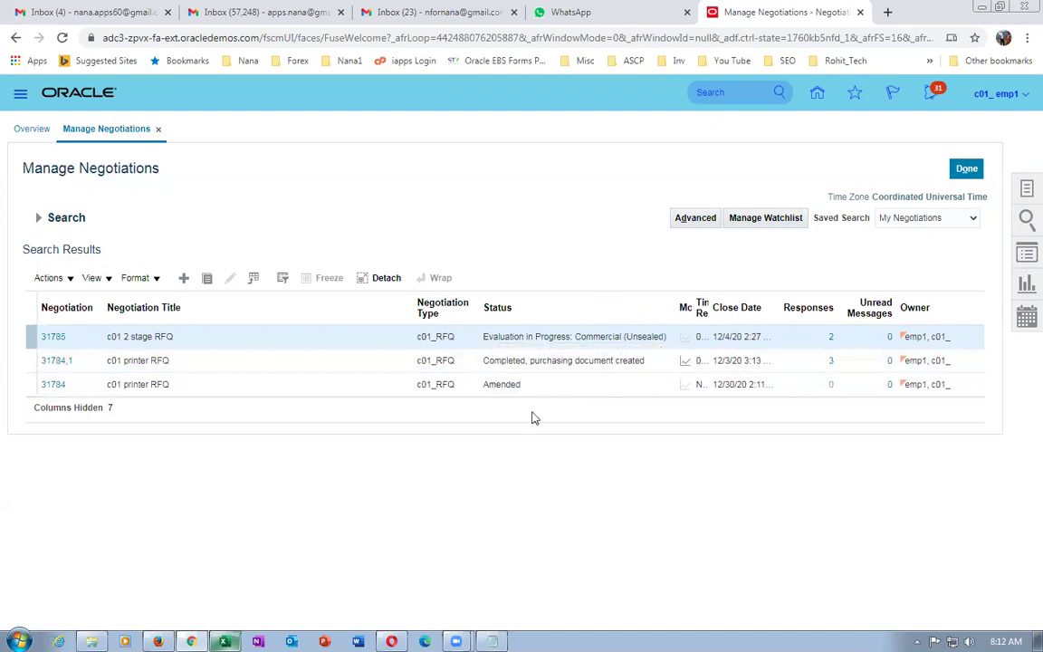
left_click(47, 336)
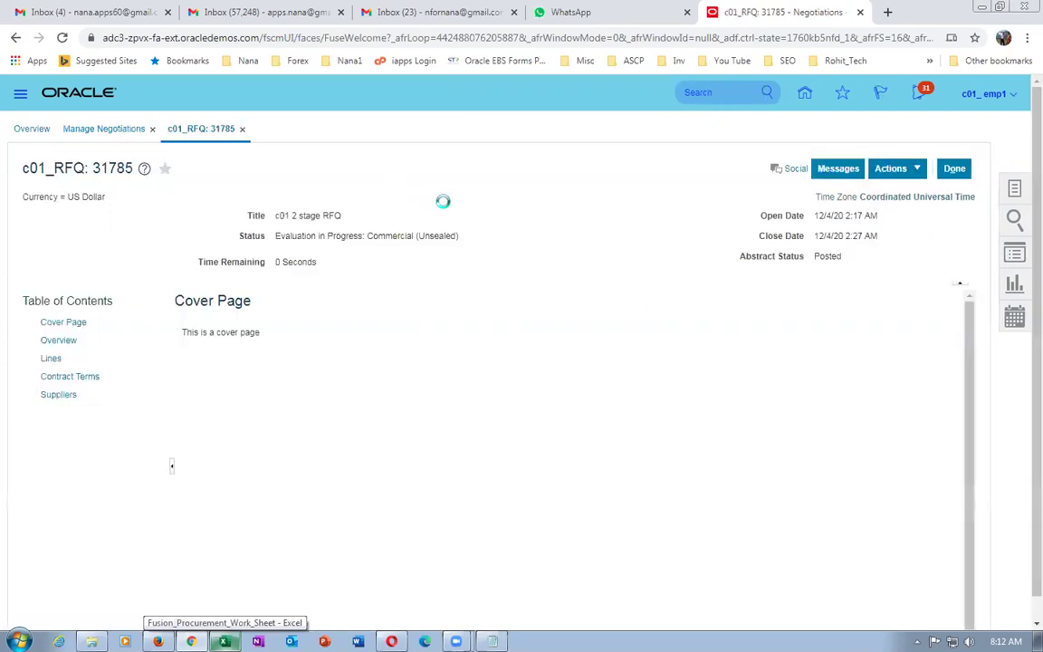
View RFQ 31785's response history, review response 60125, then return to Excel.
left_click(889, 169)
mouse_move(878, 192)
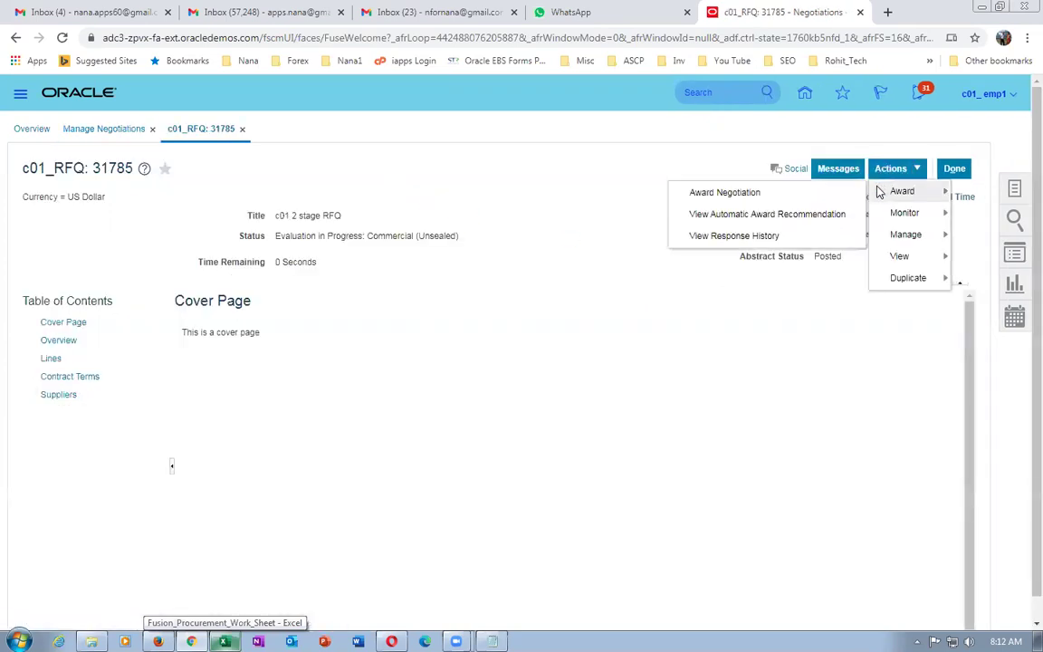
left_click(765, 235)
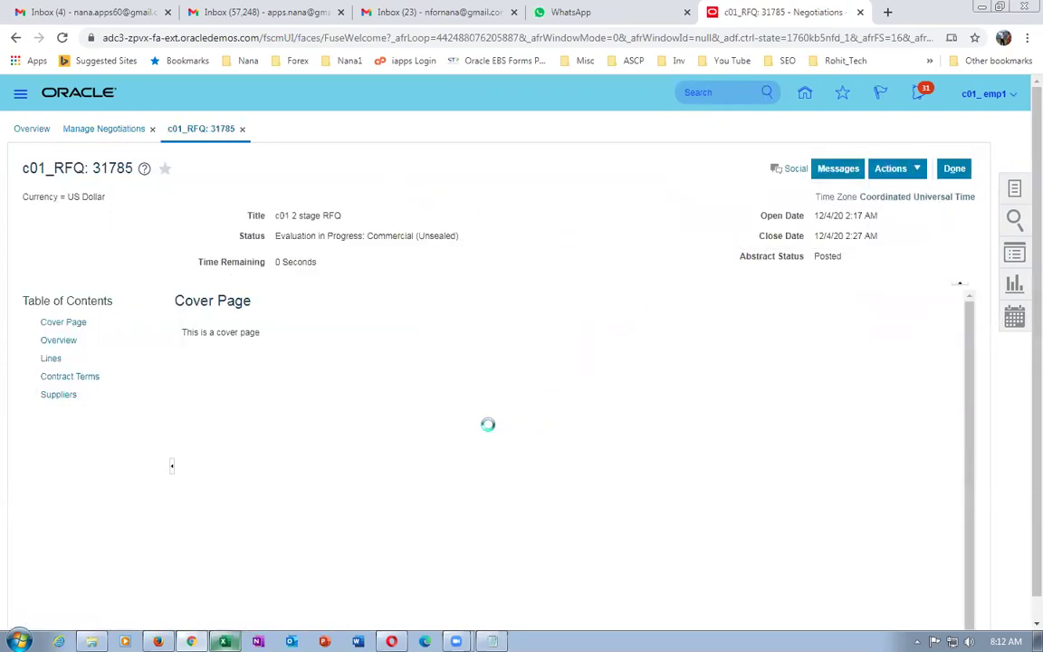
left_click(344, 333)
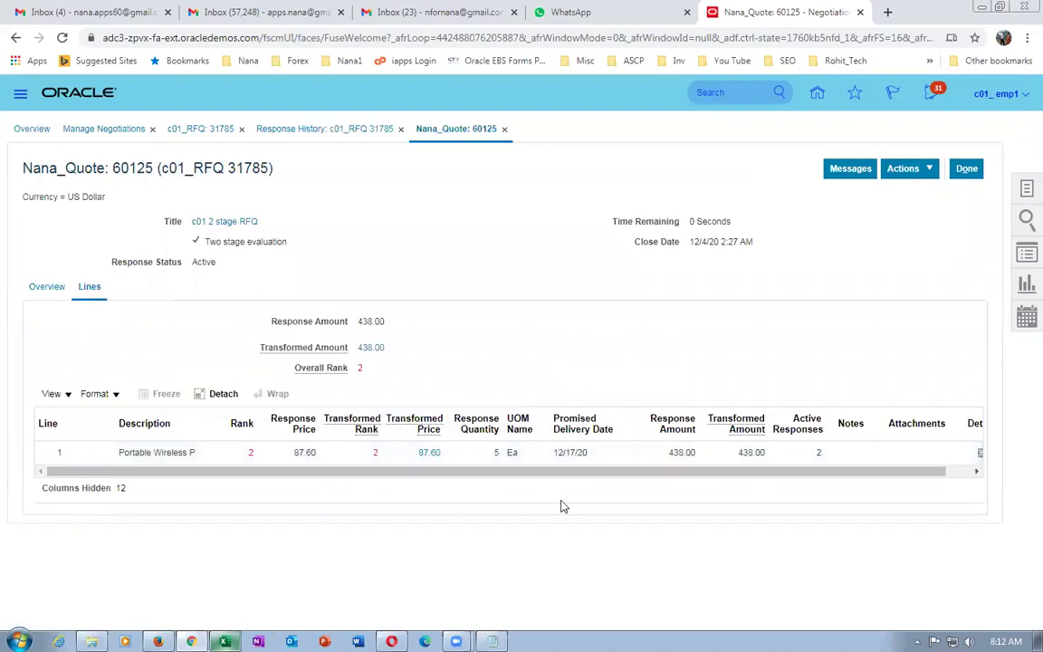
left_click(968, 170)
key("alt+Tab")
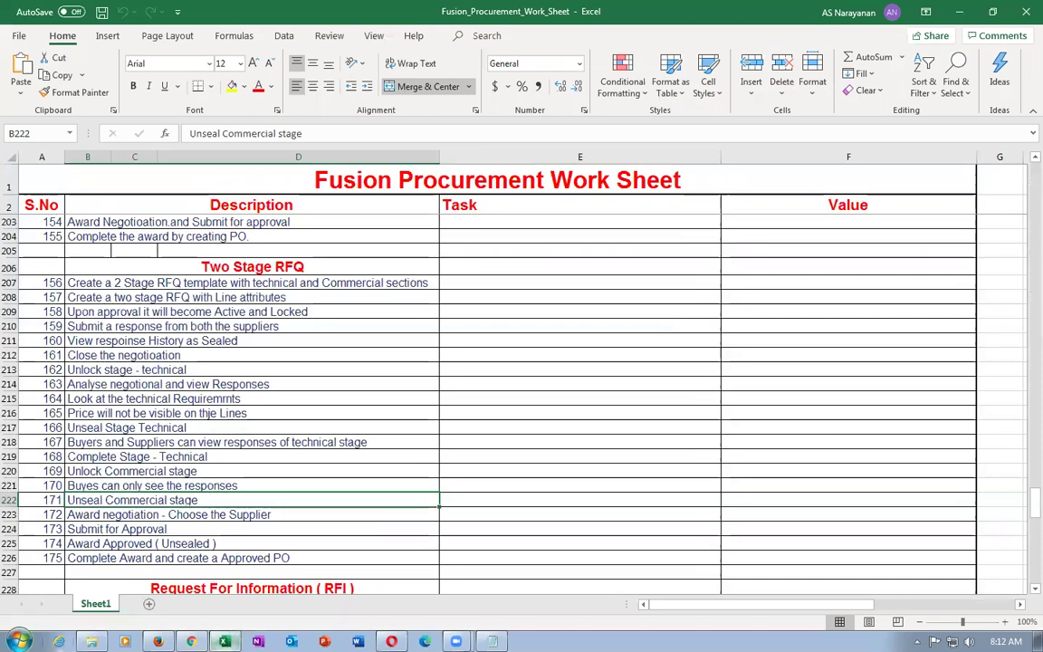
Read the Award negotiation - Choose the Supplier step in the worksheet and return to the browser.
left_click(86, 517)
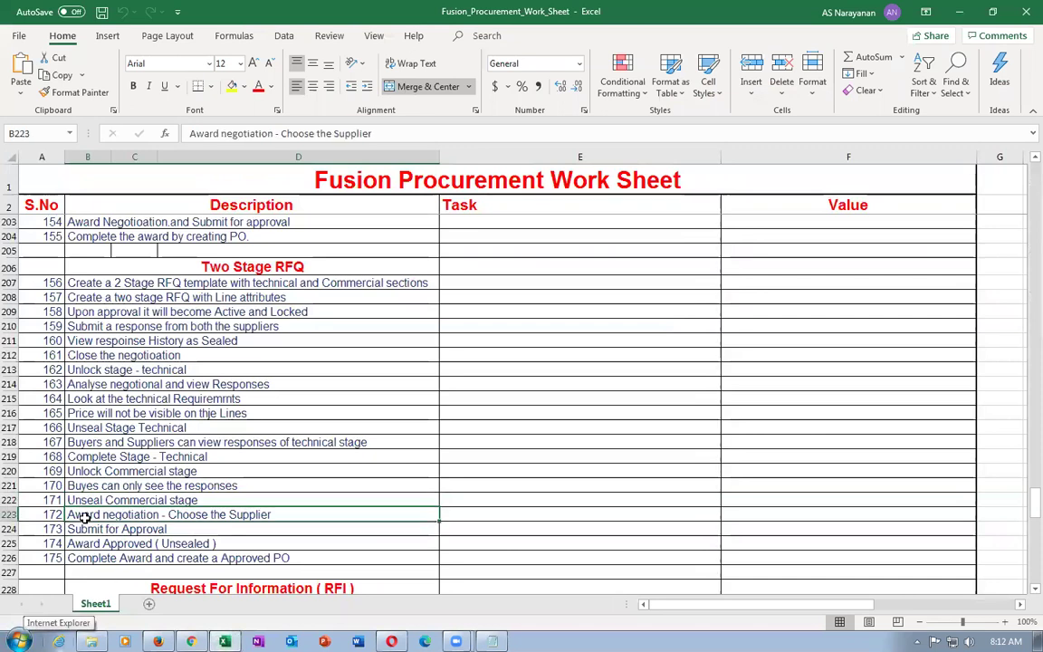
left_click(84, 499)
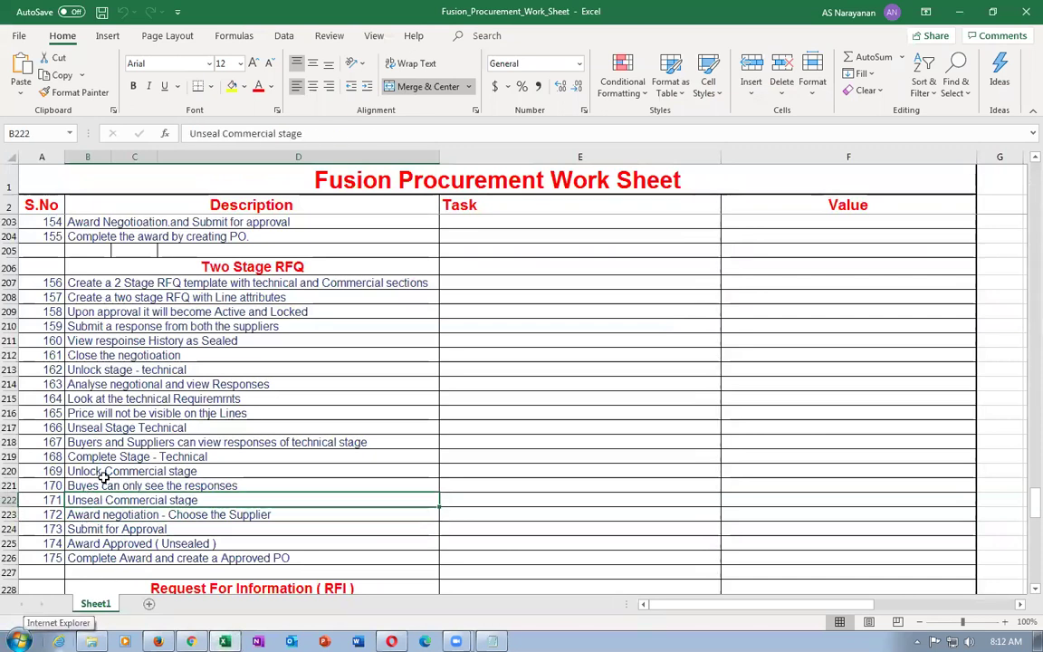
left_click(114, 514)
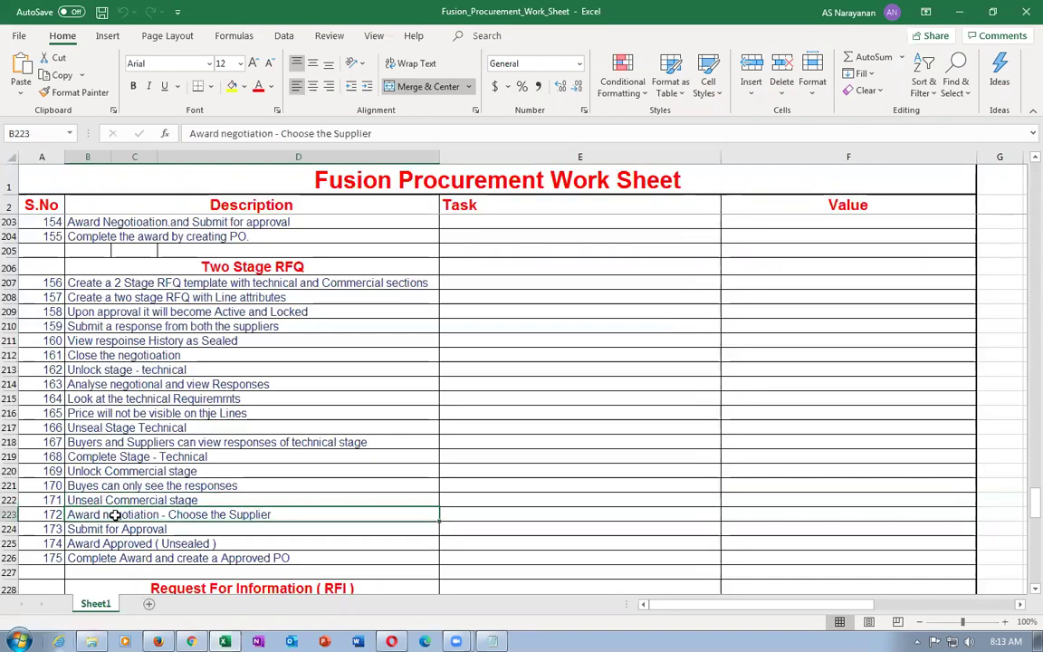
key("alt+Tab")
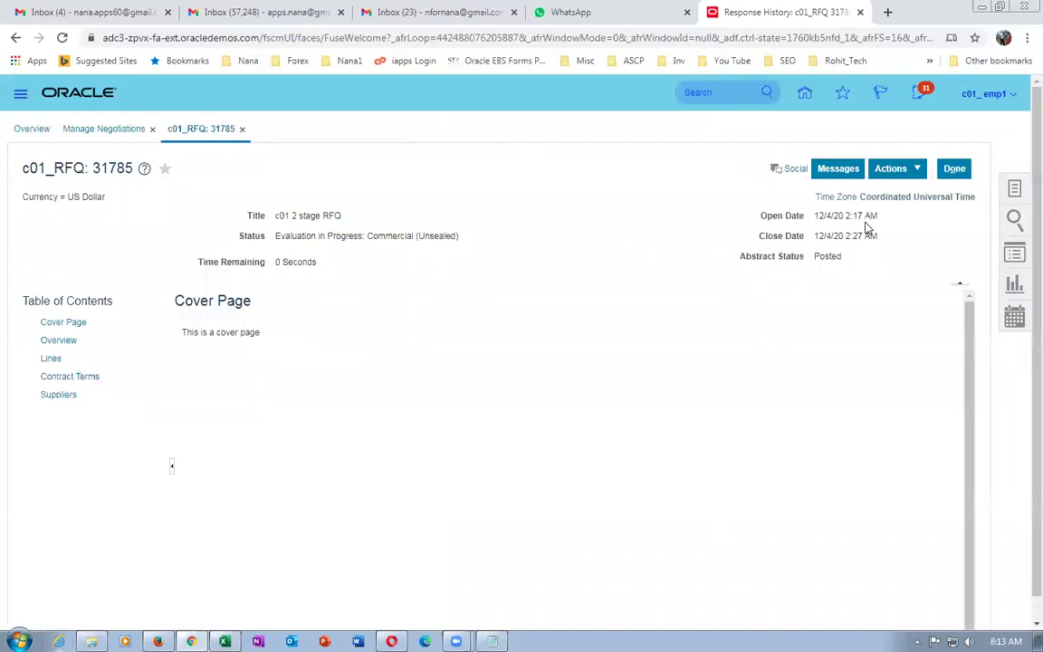
left_click(892, 170)
mouse_move(899, 191)
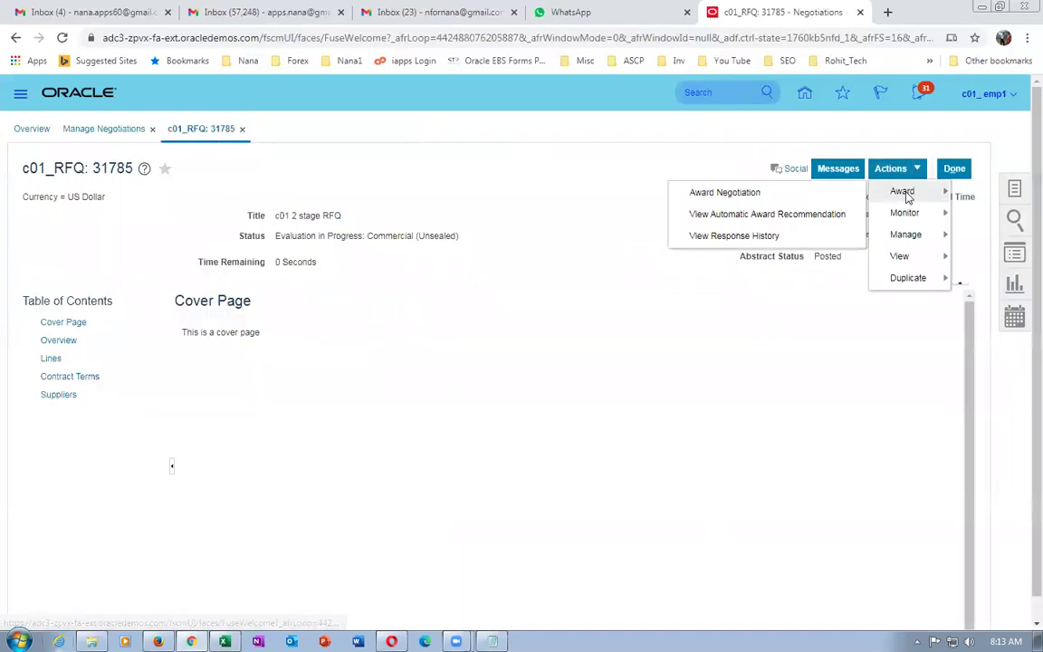
left_click(762, 216)
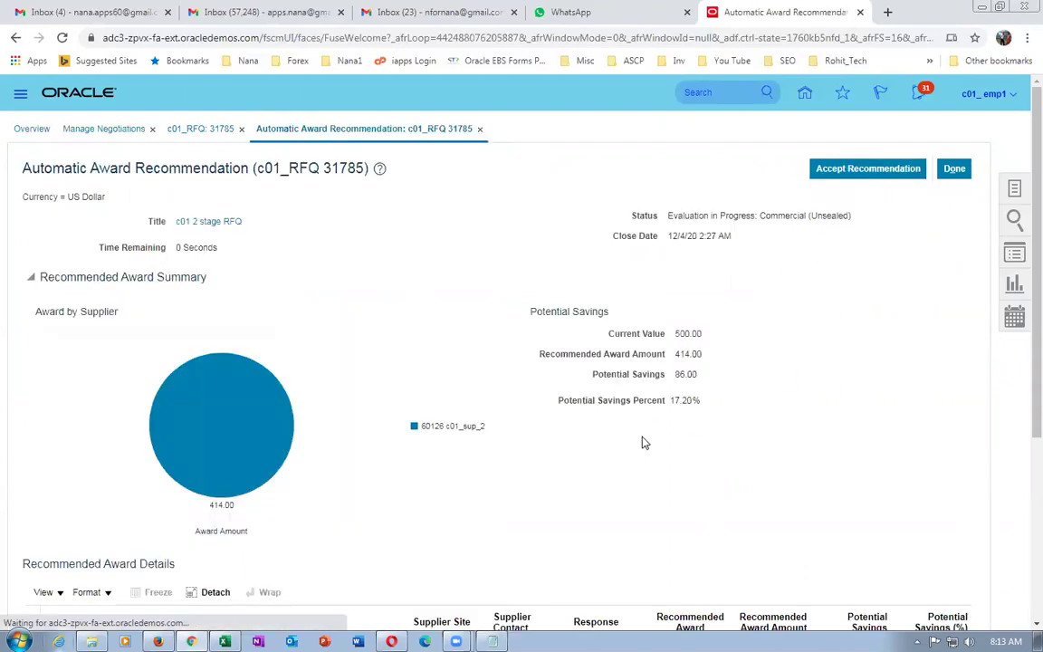
scroll(646, 445, "down", 2)
scroll(647, 445, "down", 1)
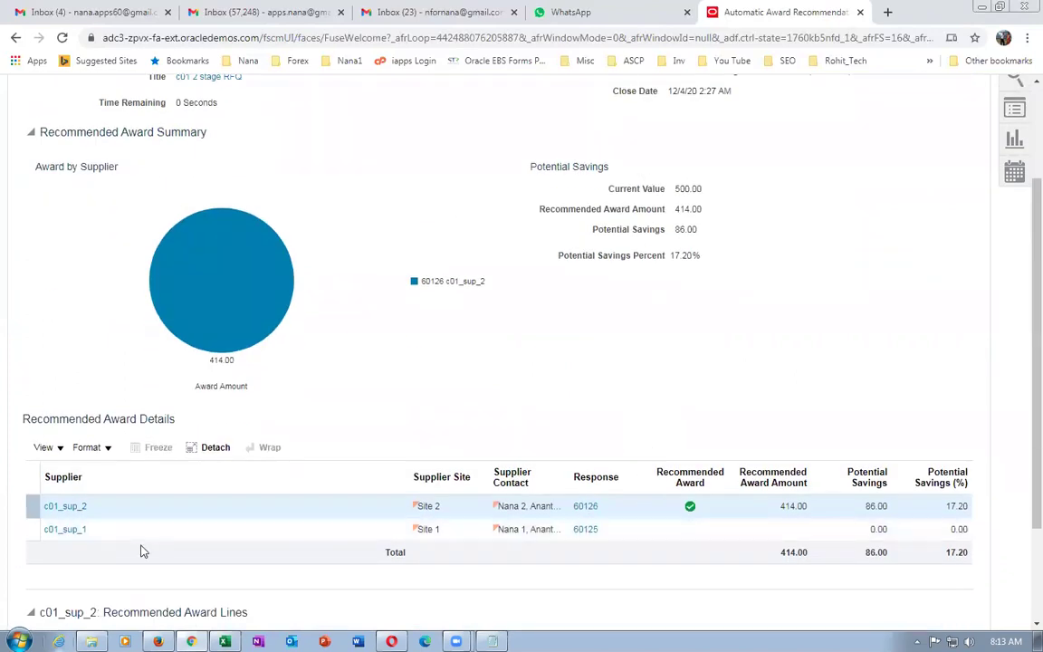
left_click(108, 535)
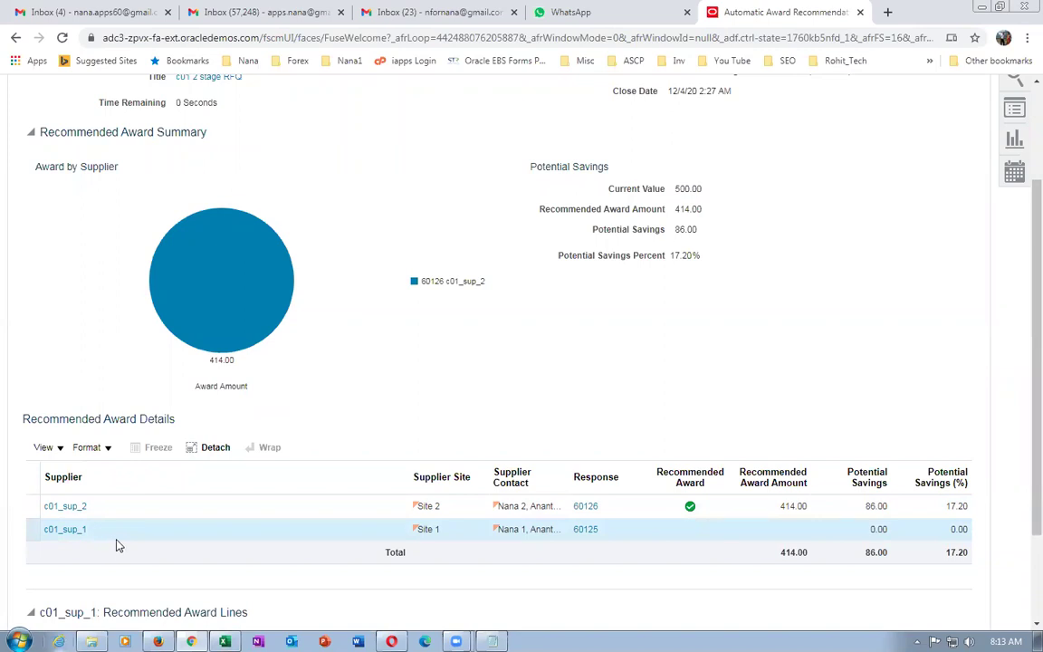
left_click(768, 507)
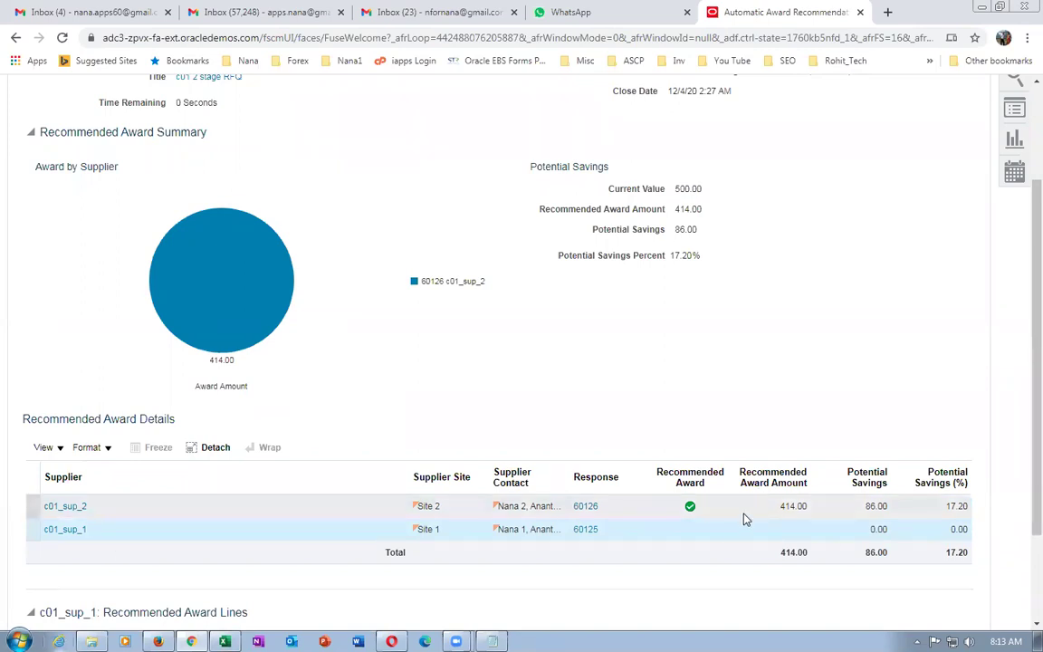
scroll(810, 433, "up", 2)
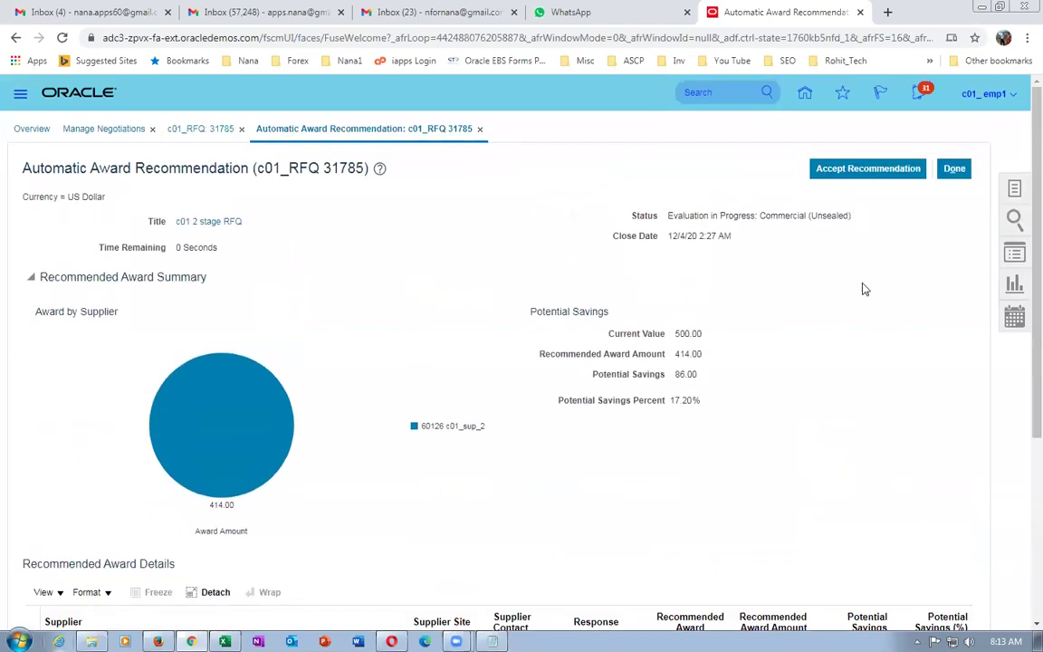
scroll(737, 611, "down", 2)
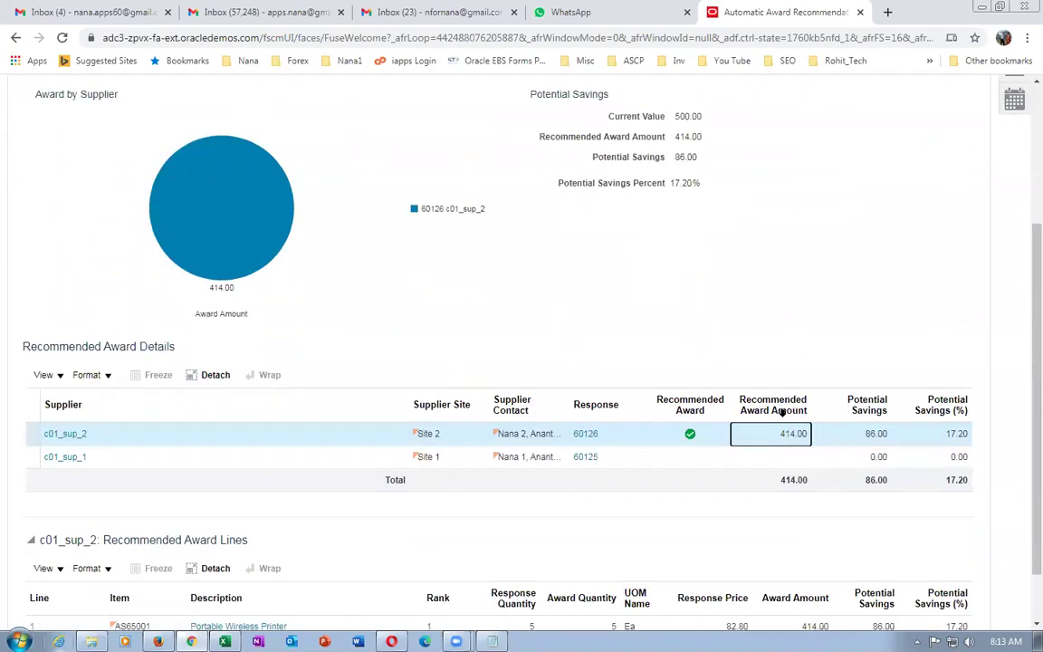
scroll(910, 307, "up", 2)
left_click(953, 169)
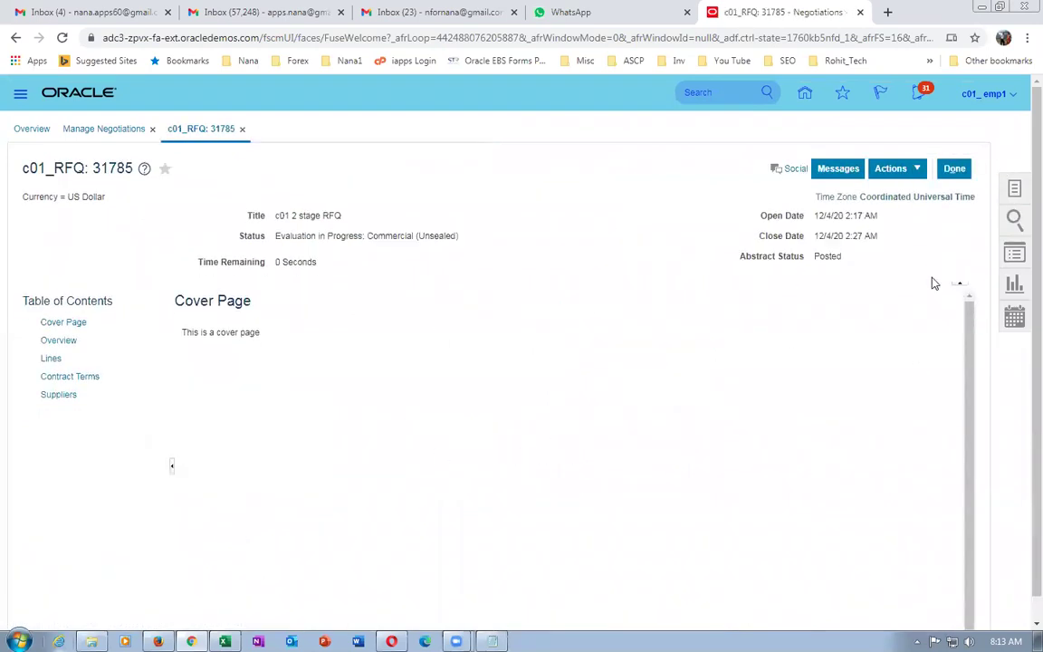
Start the Award Negotiation for RFQ 31785 from the Award actions.
left_click(892, 168)
mouse_move(907, 239)
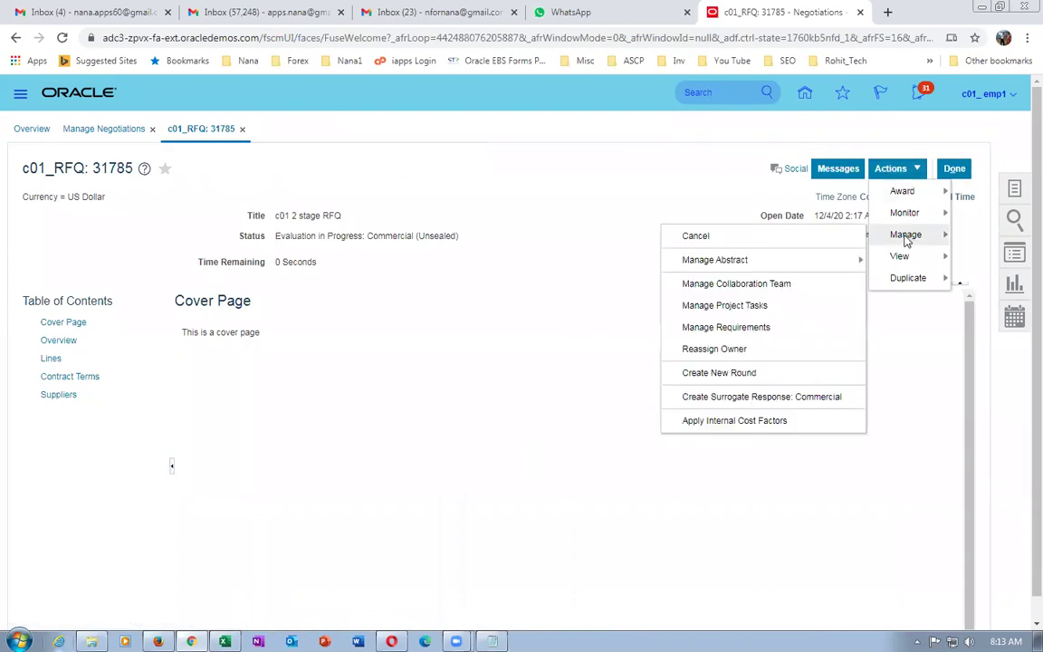
mouse_move(897, 194)
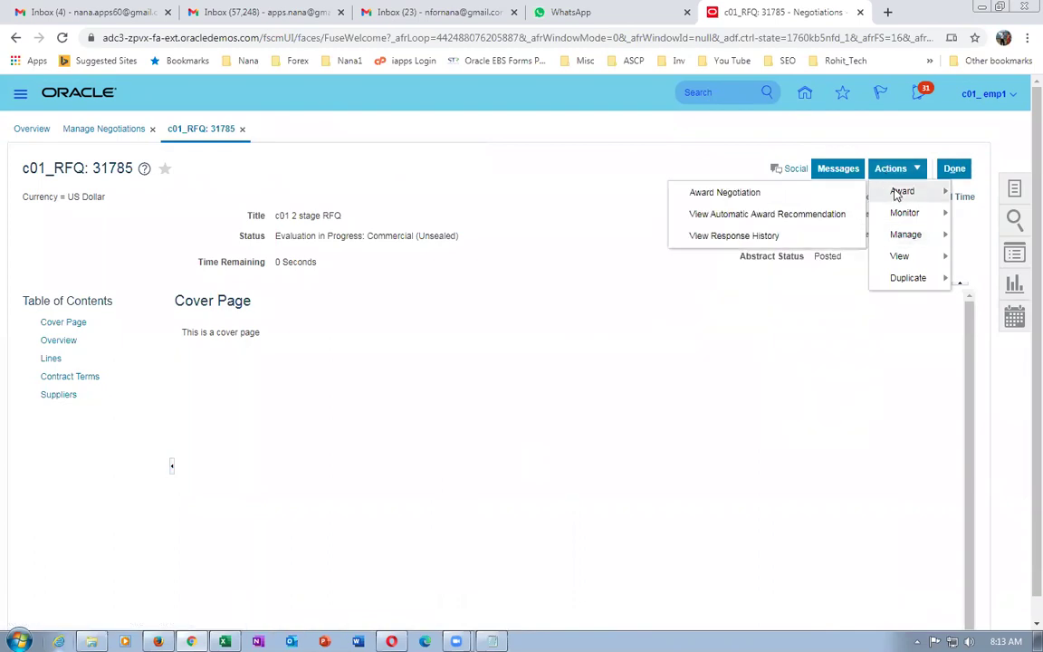
left_click(731, 192)
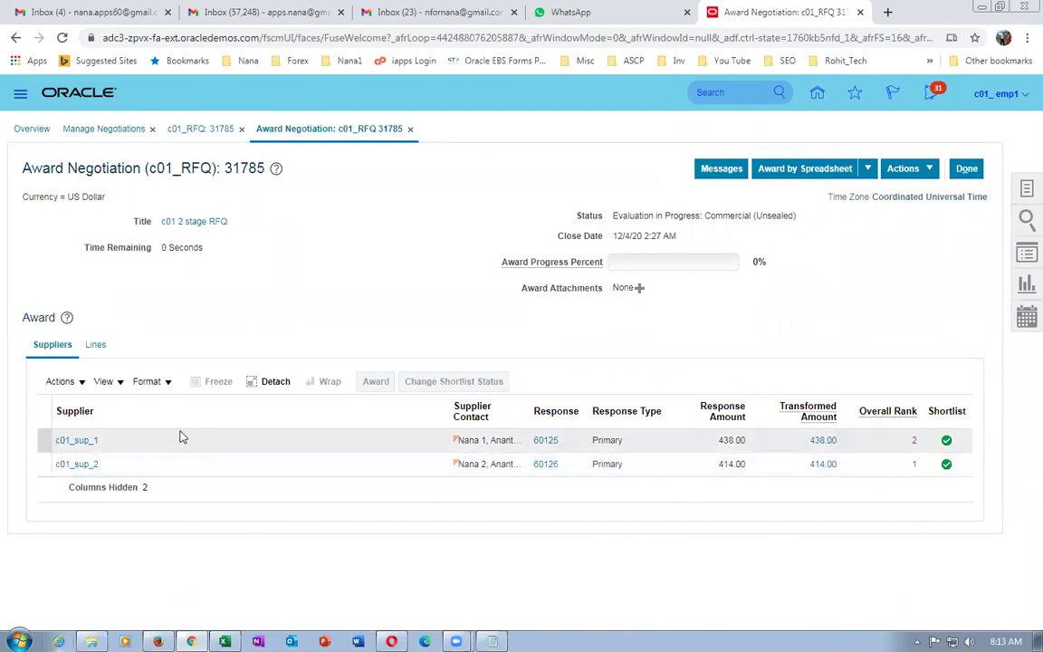
Select c01_sup_1's response and open line 1, Portable Wireless Printer, for line-level award.
left_click(292, 442)
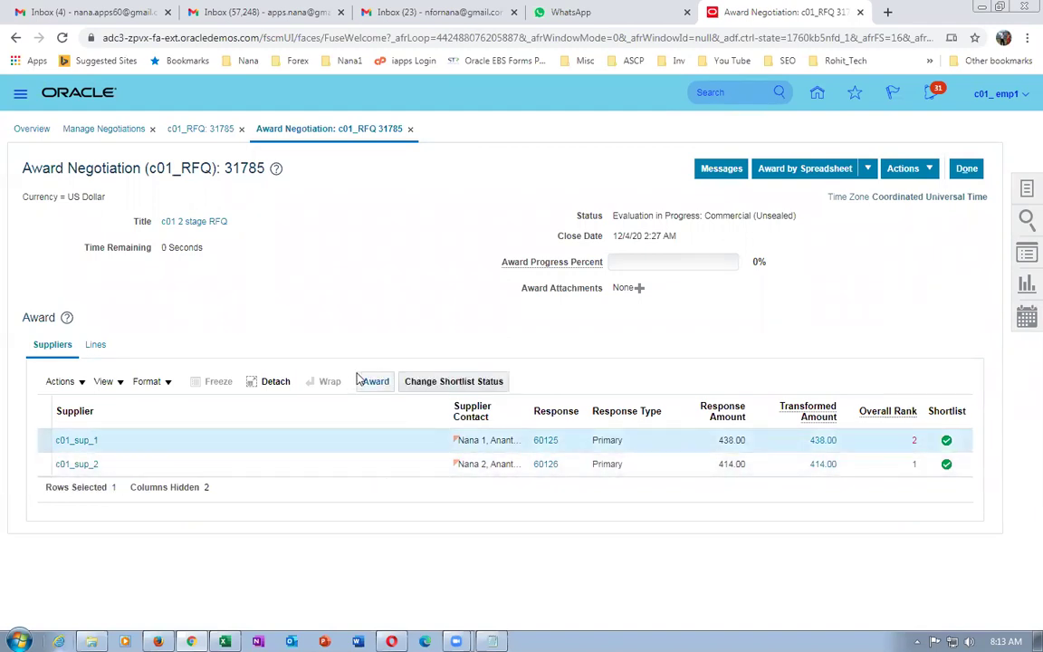
left_click(371, 381)
left_click(95, 344)
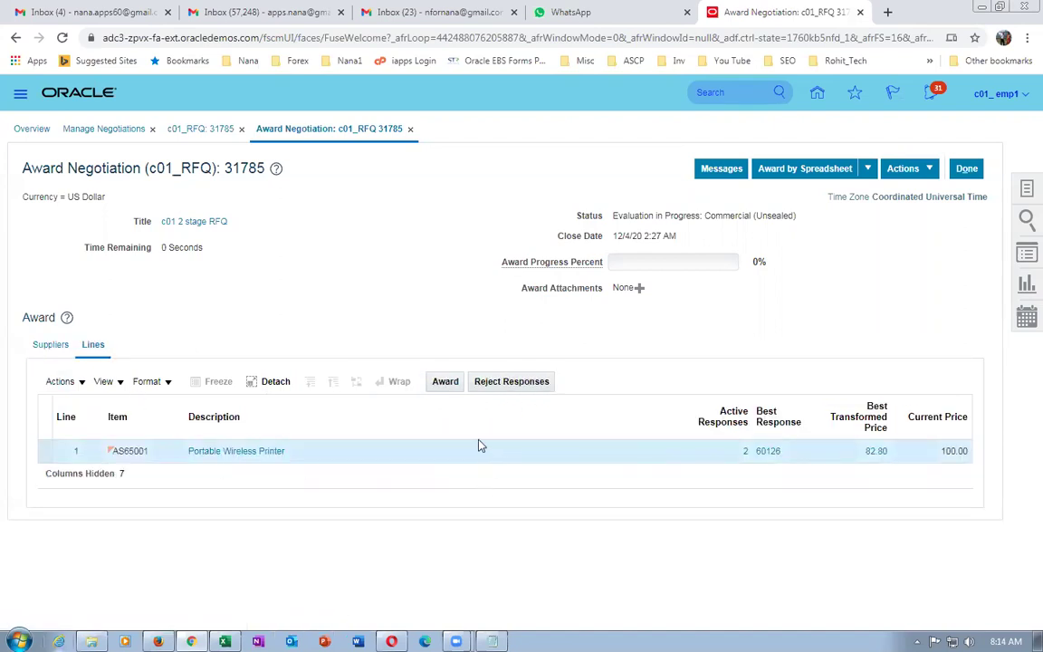
left_click(446, 381)
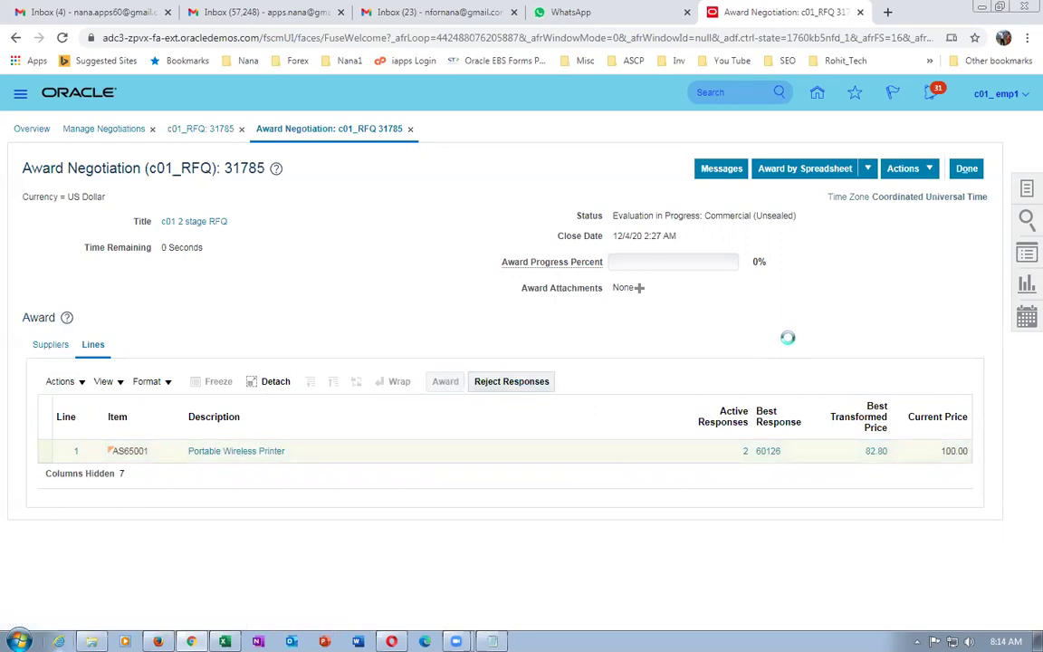
scroll(790, 342, "down", 3)
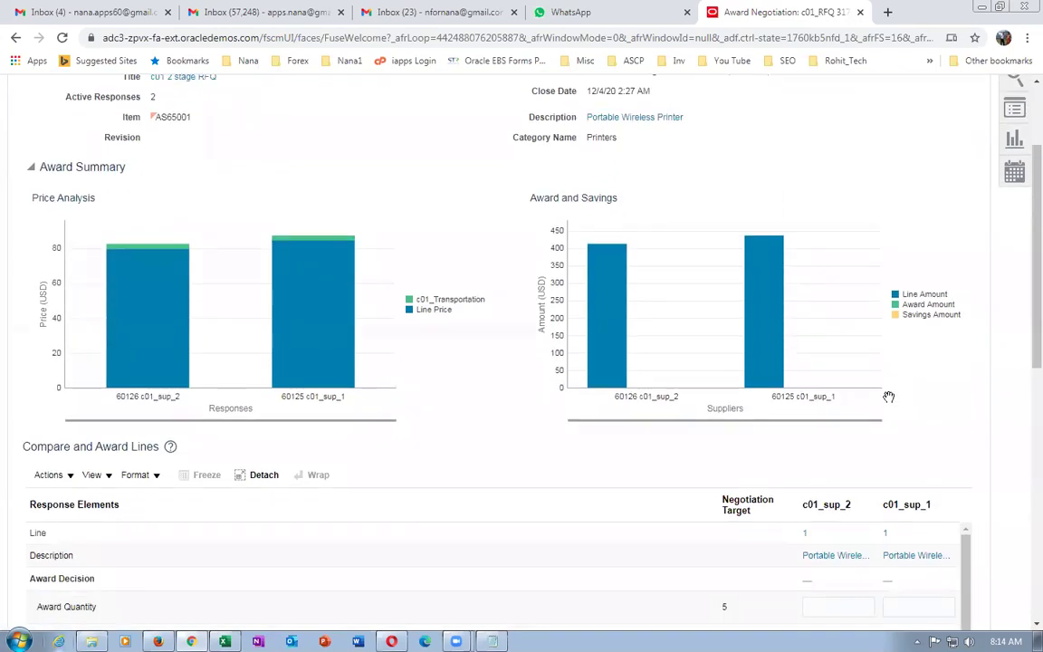
Enter award quantity 4 for c01_sup_2 and 1 for c01_sup_1 on line 1.
left_click_drag(1023, 347, 1023, 411)
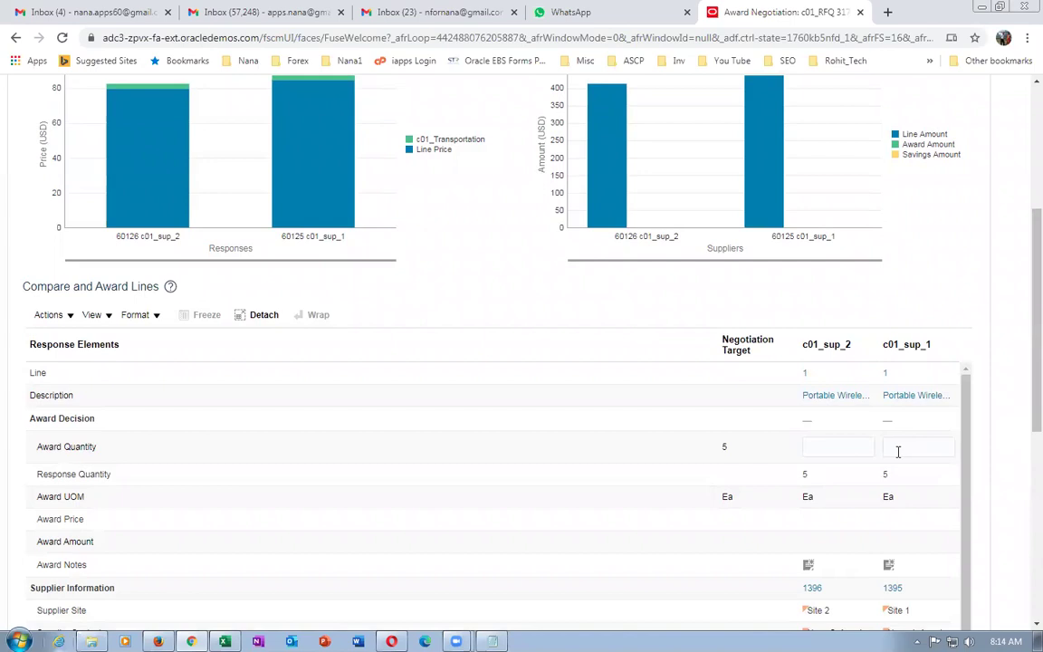
left_click(834, 443)
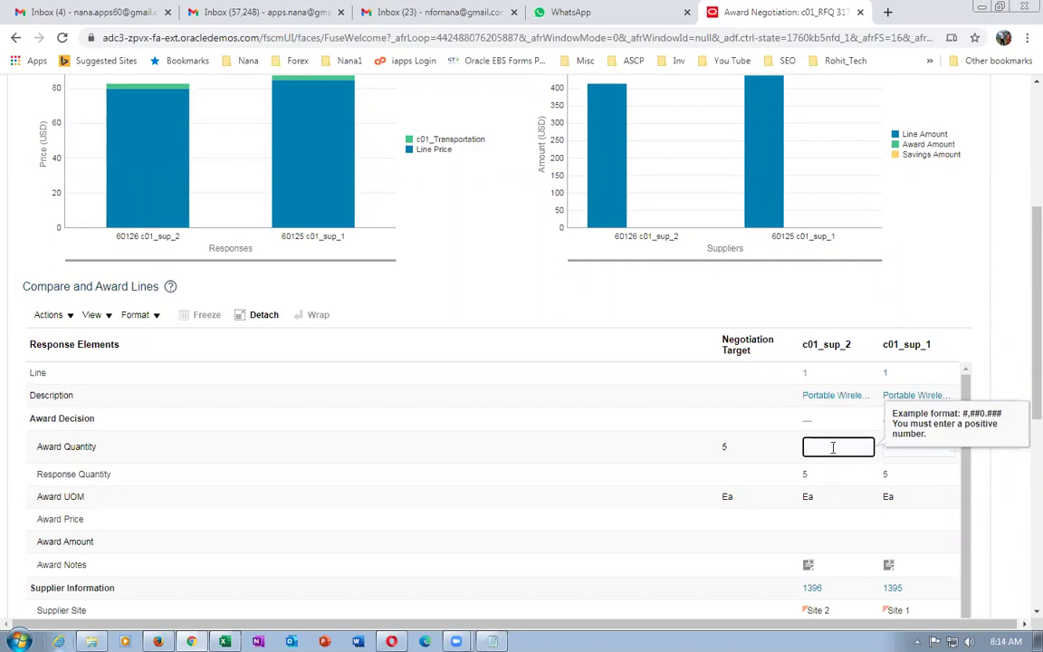
type("4")
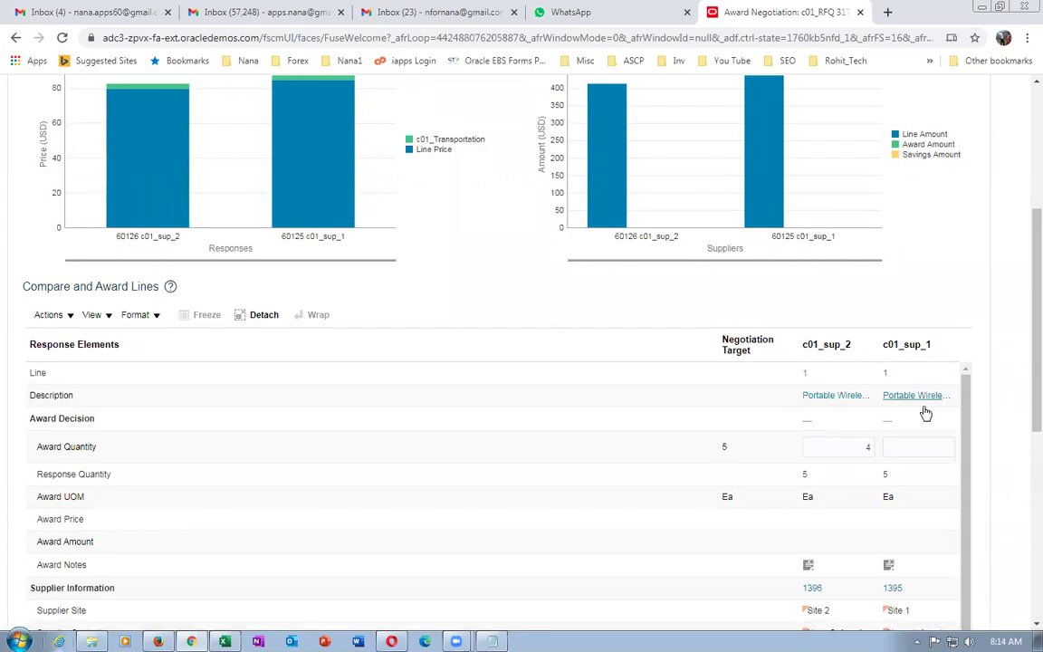
left_click(918, 446)
type("1")
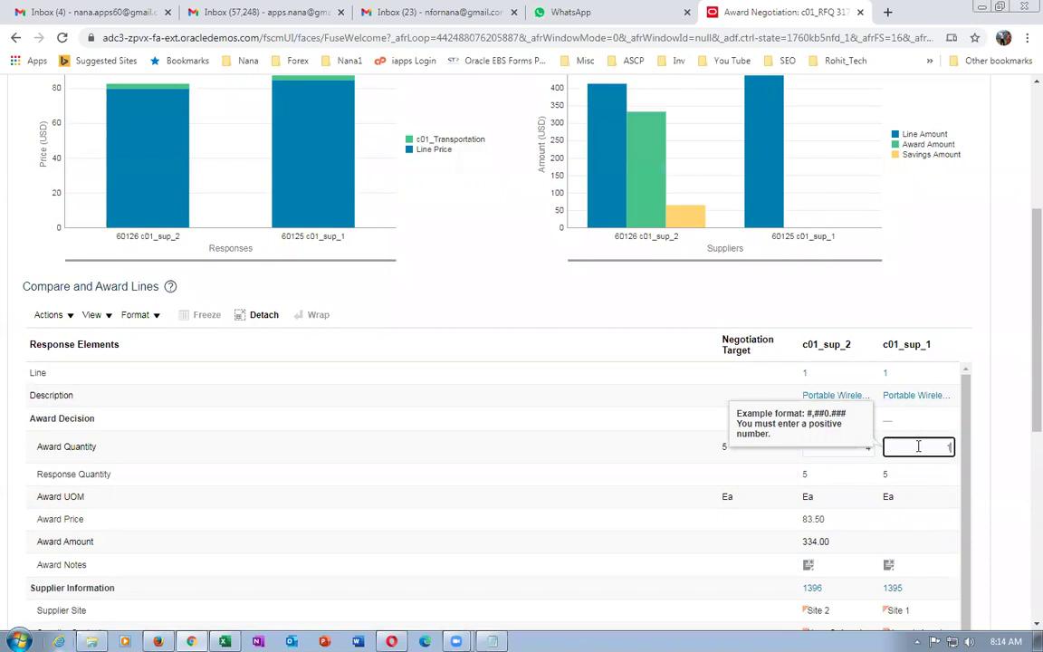
left_click(926, 286)
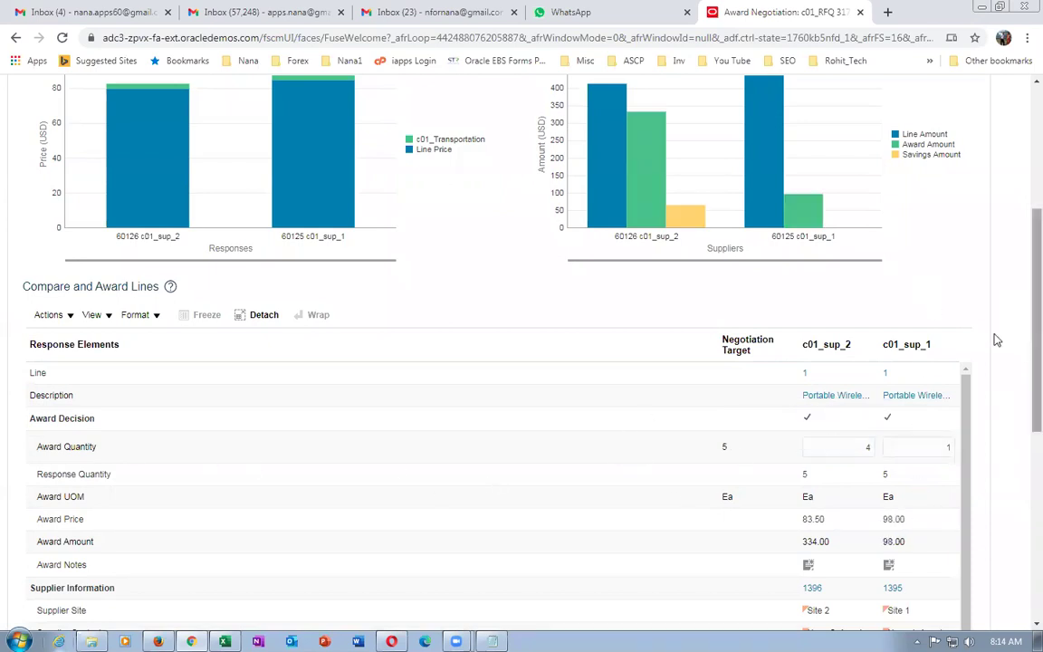
left_click_drag(1023, 347, 1019, 510)
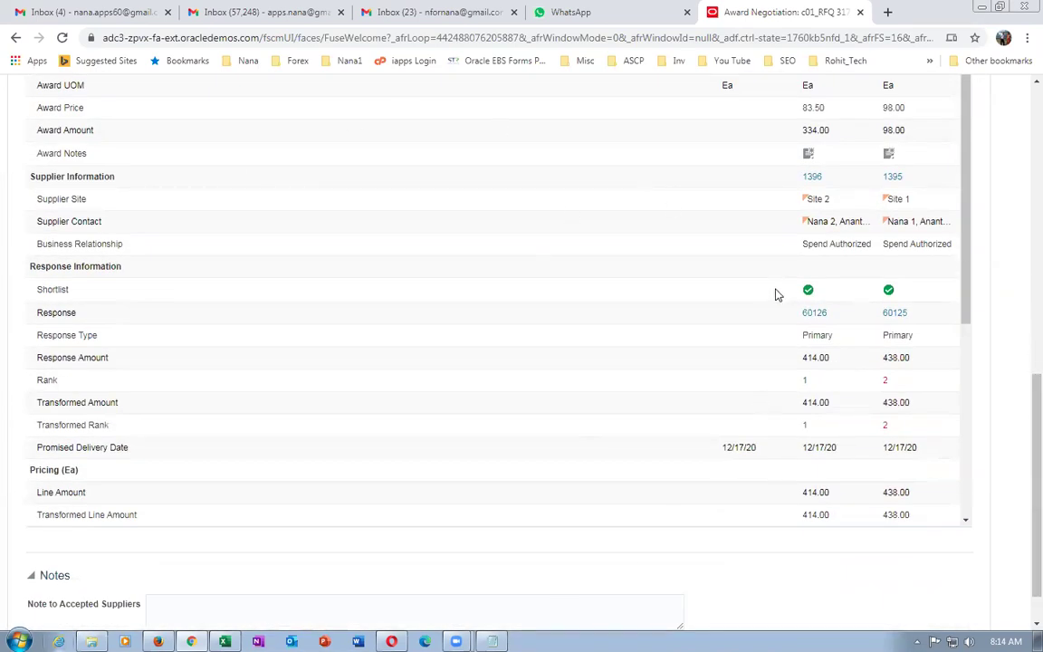
scroll(967, 310, "down", 1)
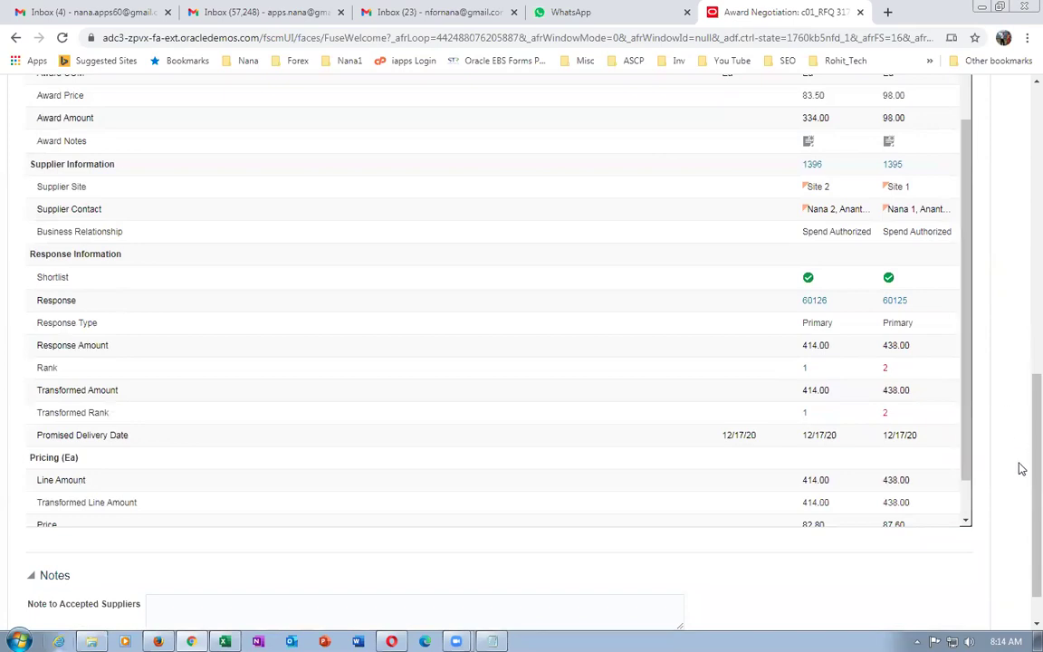
scroll(972, 477, "down", 5)
scroll(974, 474, "down", 1)
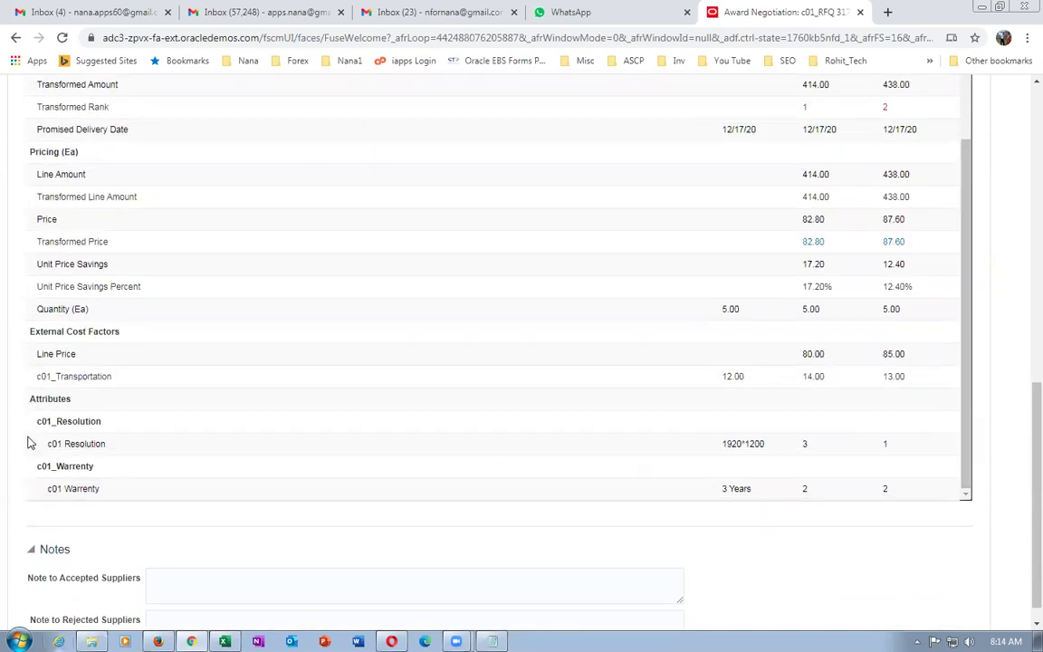
left_click_drag(967, 450, 987, 226)
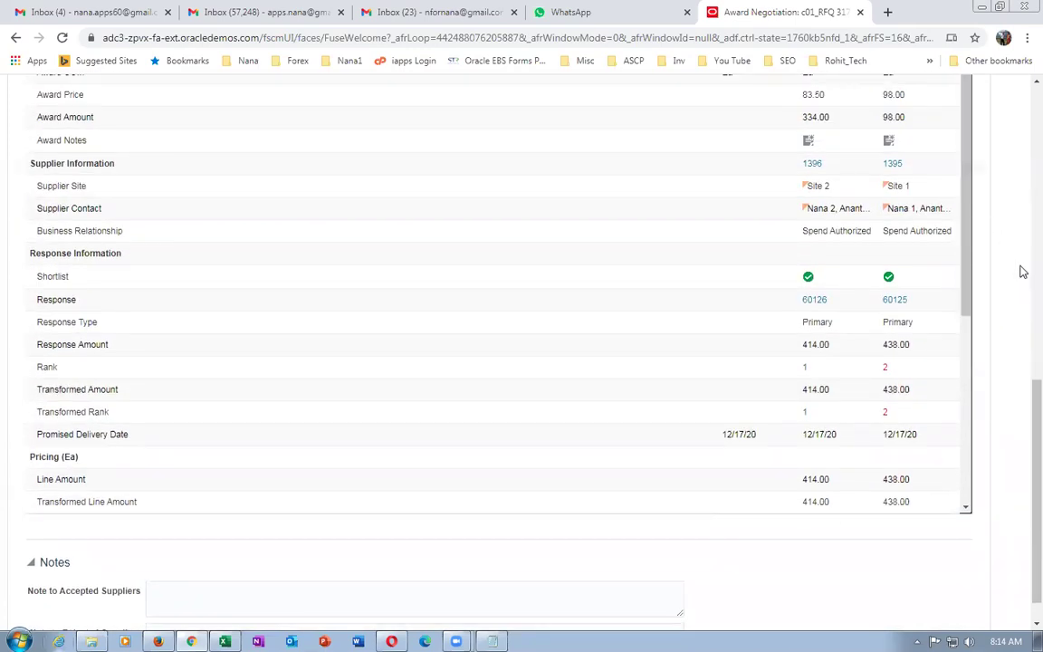
left_click_drag(1023, 404, 1001, 242)
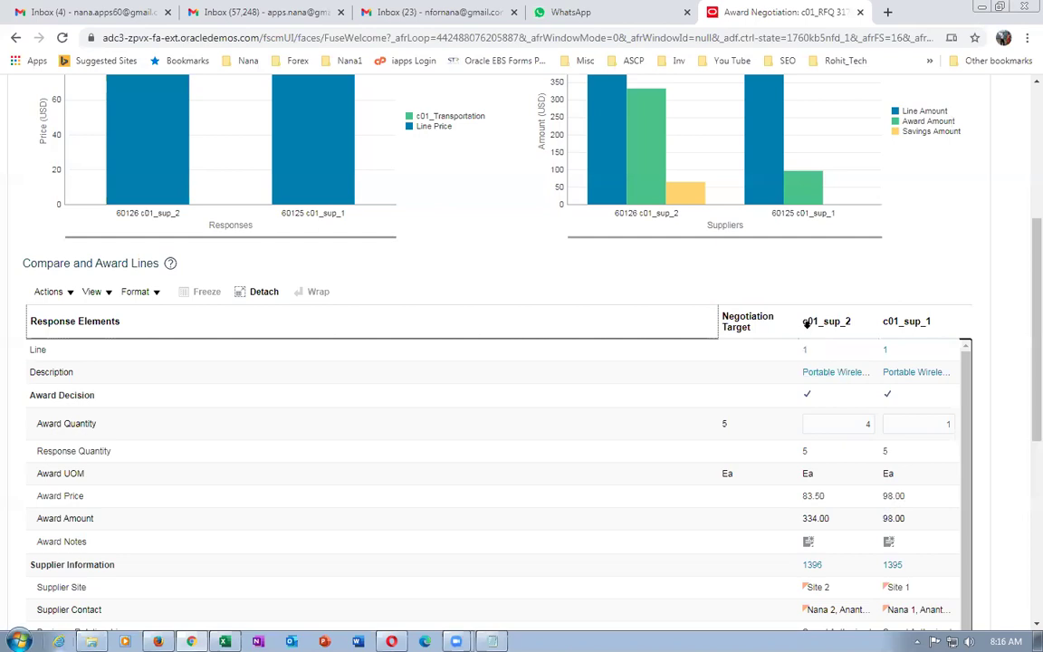
Save and close line 1's split award and dismiss the confirmation.
left_click(835, 328)
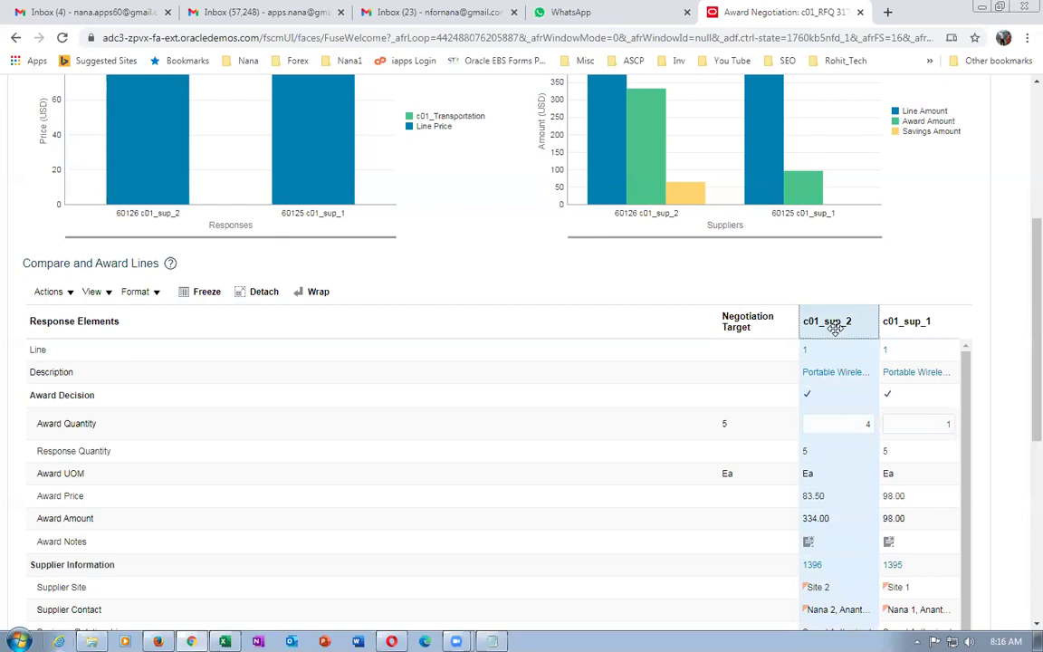
left_click(922, 328)
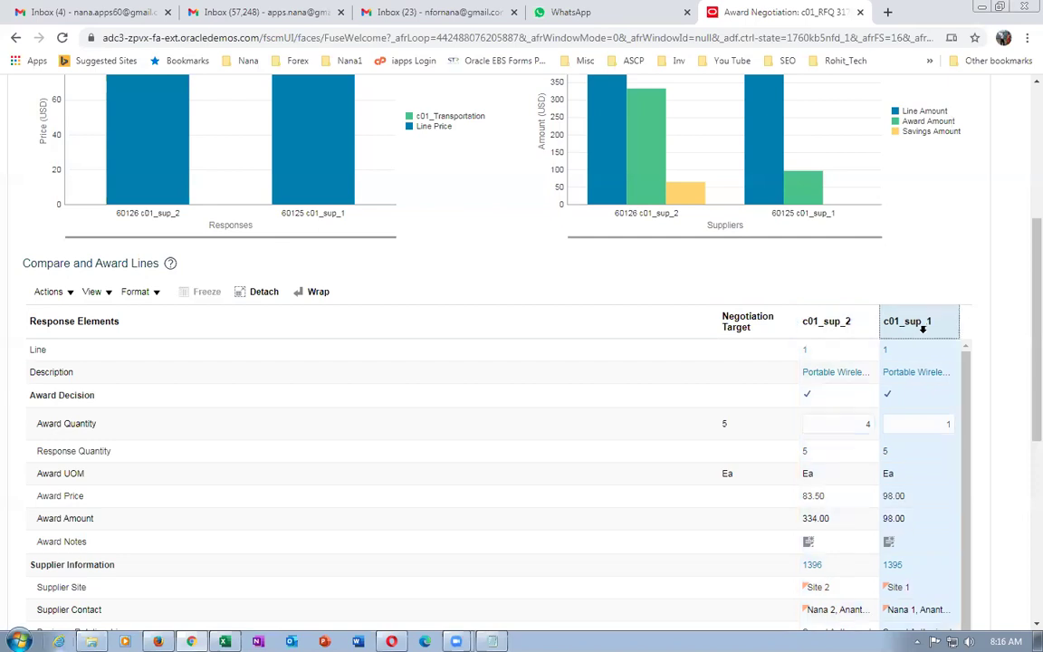
left_click(839, 326)
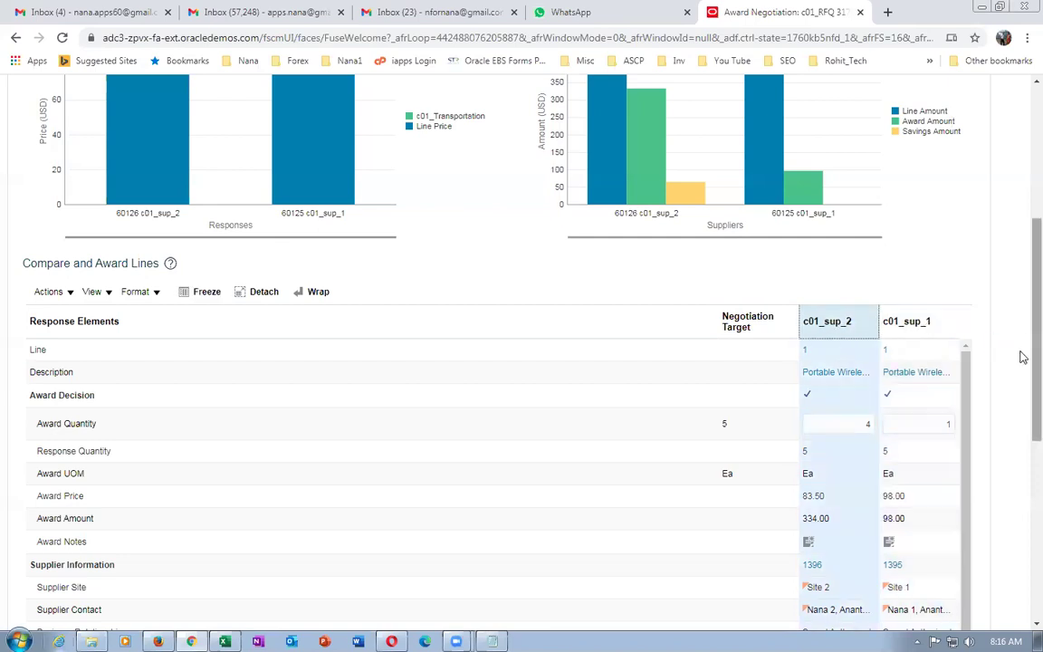
left_click_drag(1022, 355, 1018, 215)
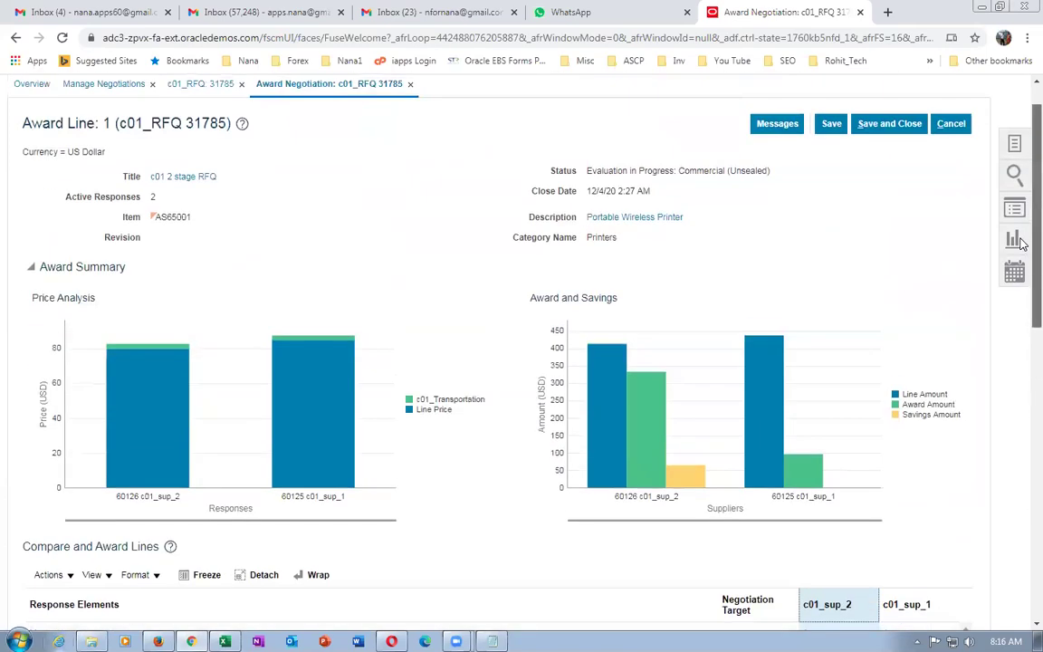
left_click(890, 124)
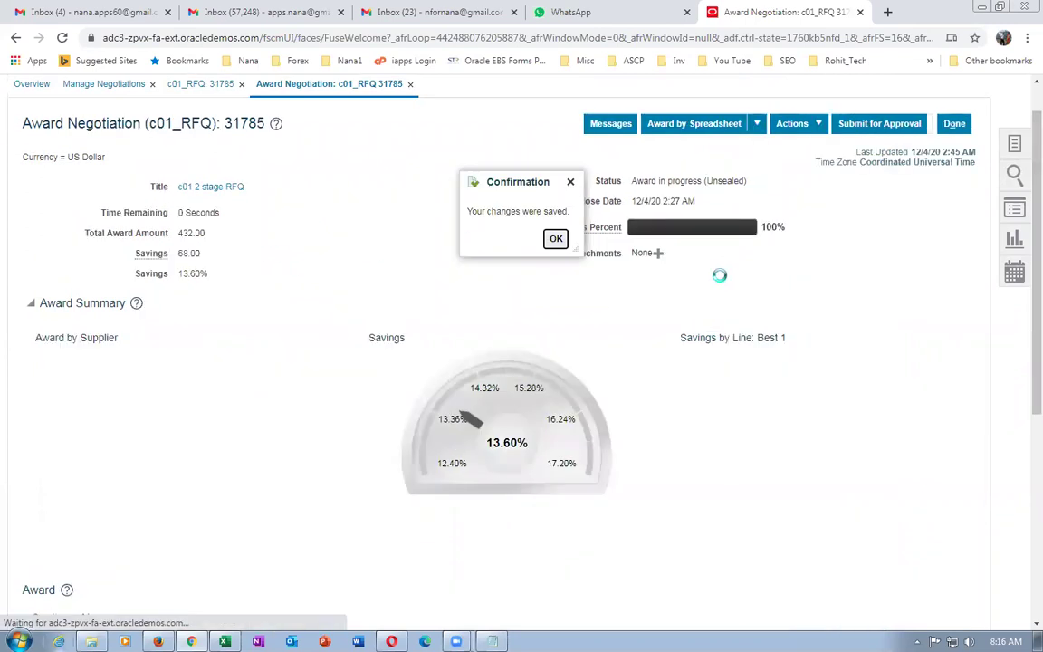
left_click(555, 238)
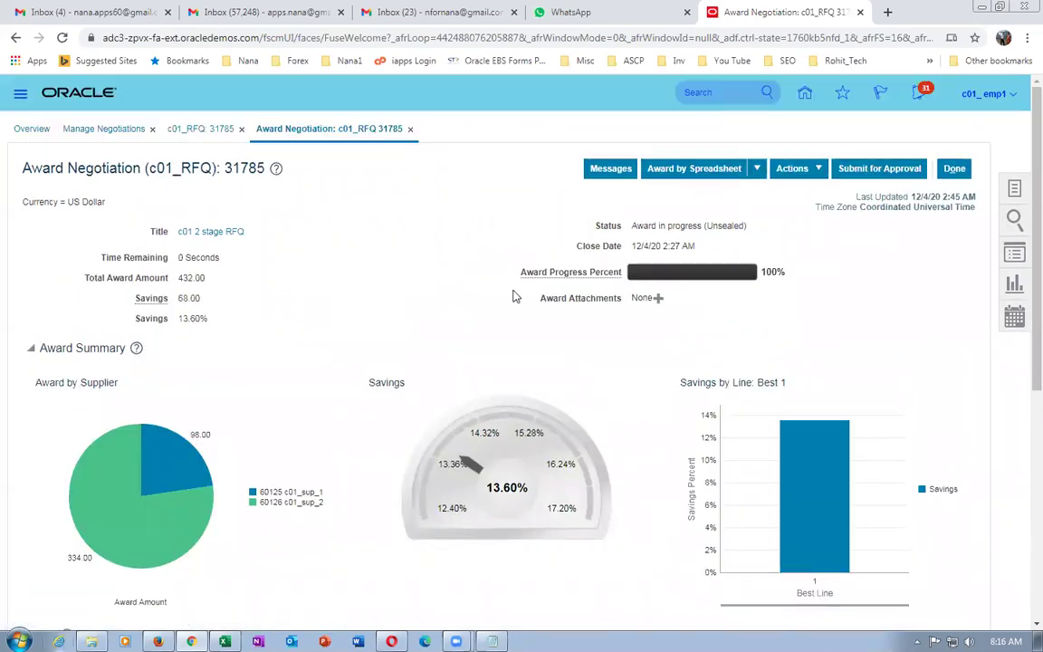
Submit the award decision for approval and acknowledge the confirmation.
left_click(872, 170)
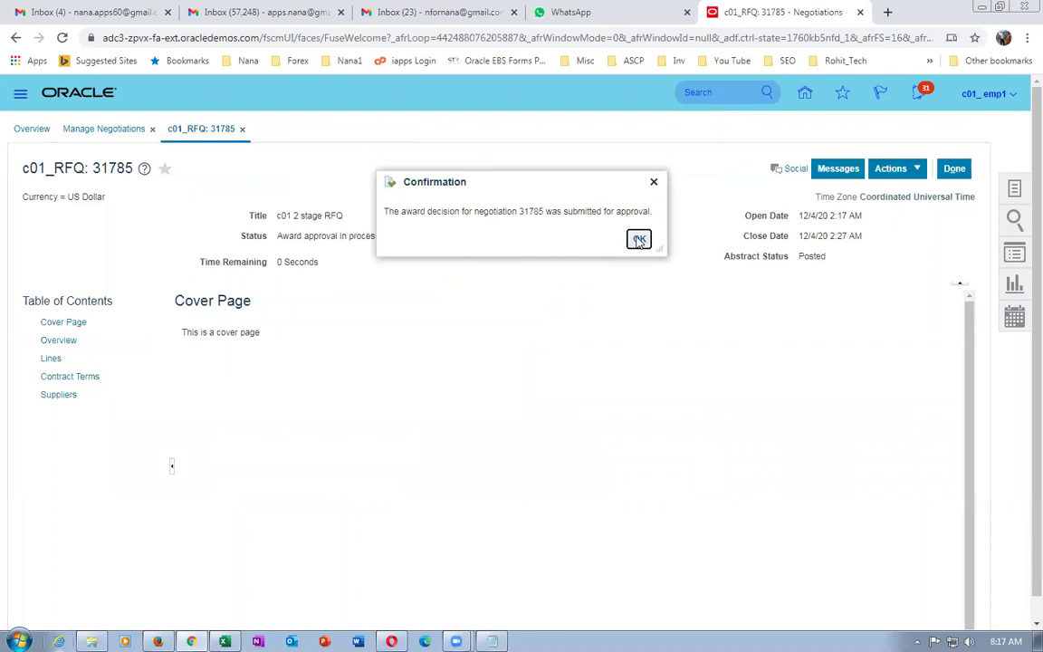
left_click(636, 238)
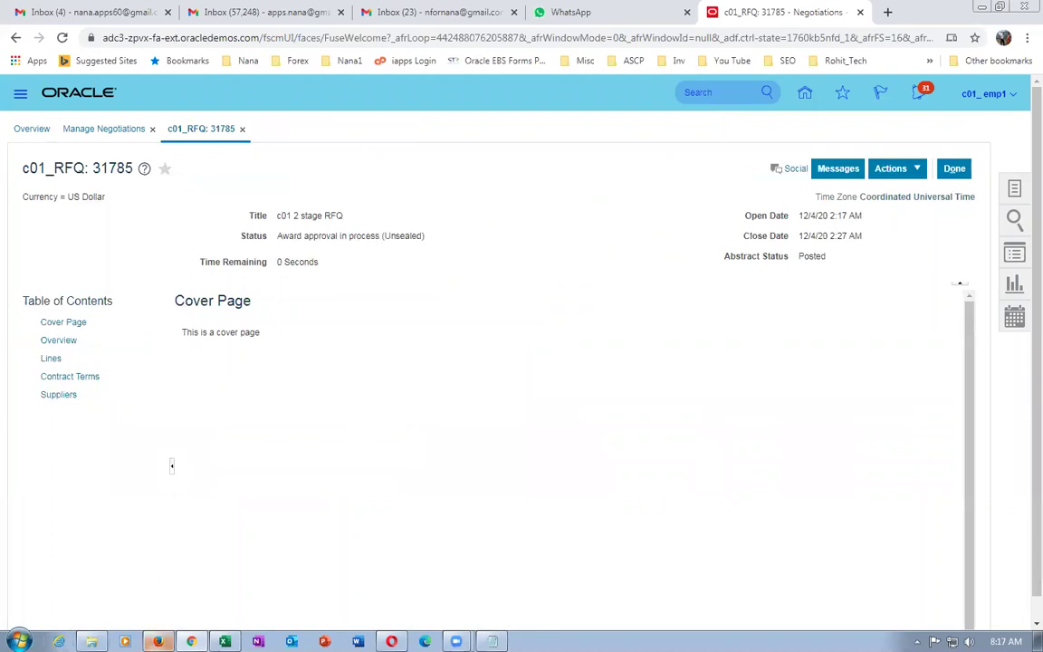
left_click(157, 641)
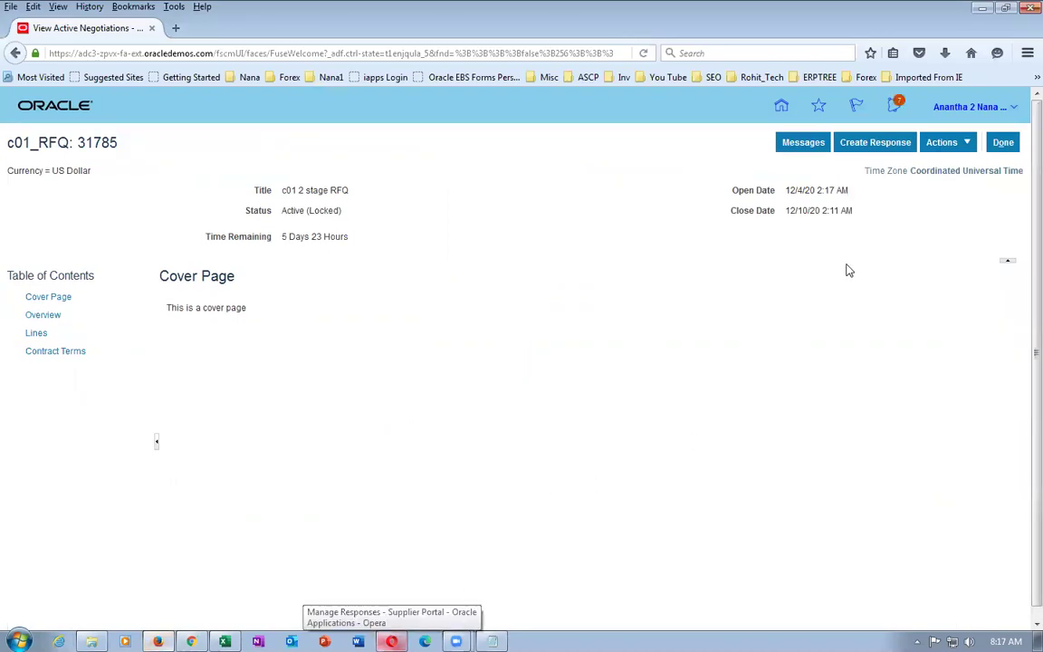
Sign out of the supplier account and sign in as the procurement manager.
left_click(1000, 149)
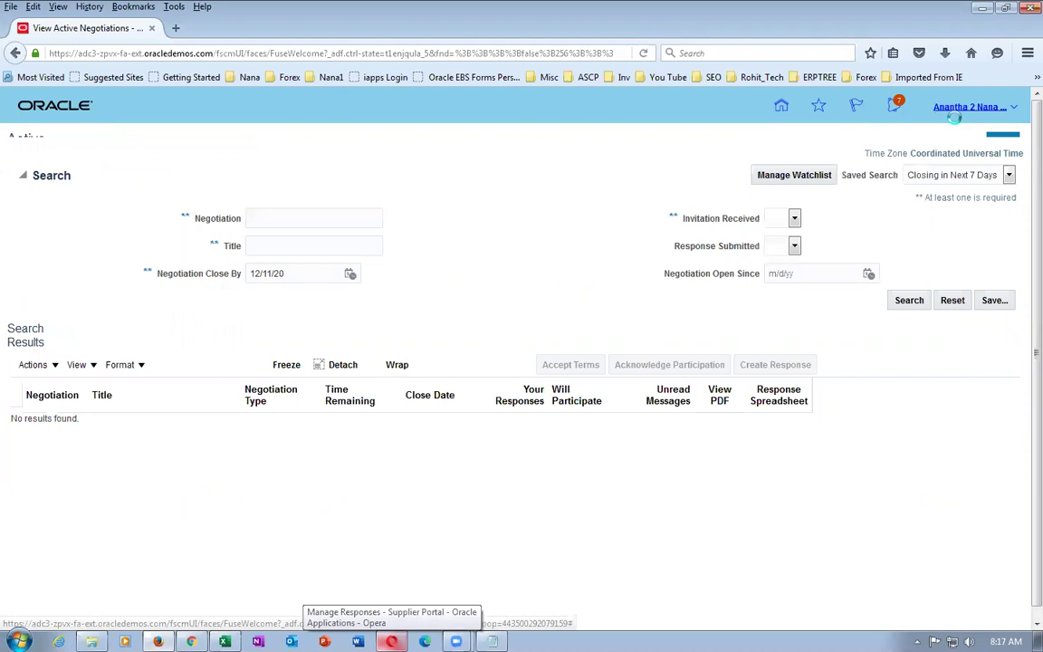
left_click(963, 109)
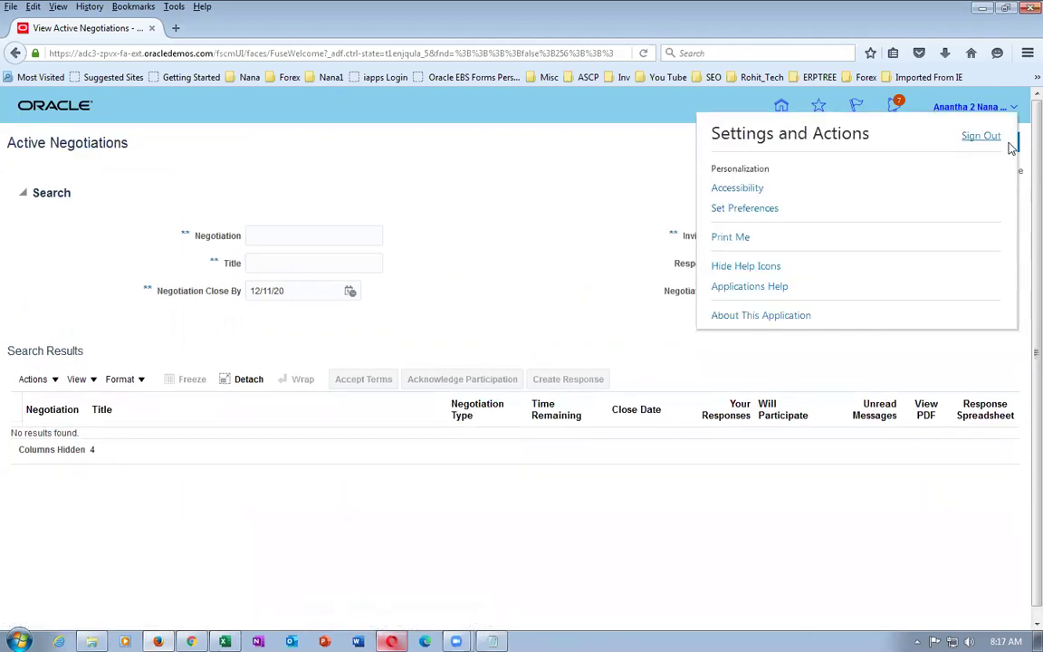
left_click(980, 137)
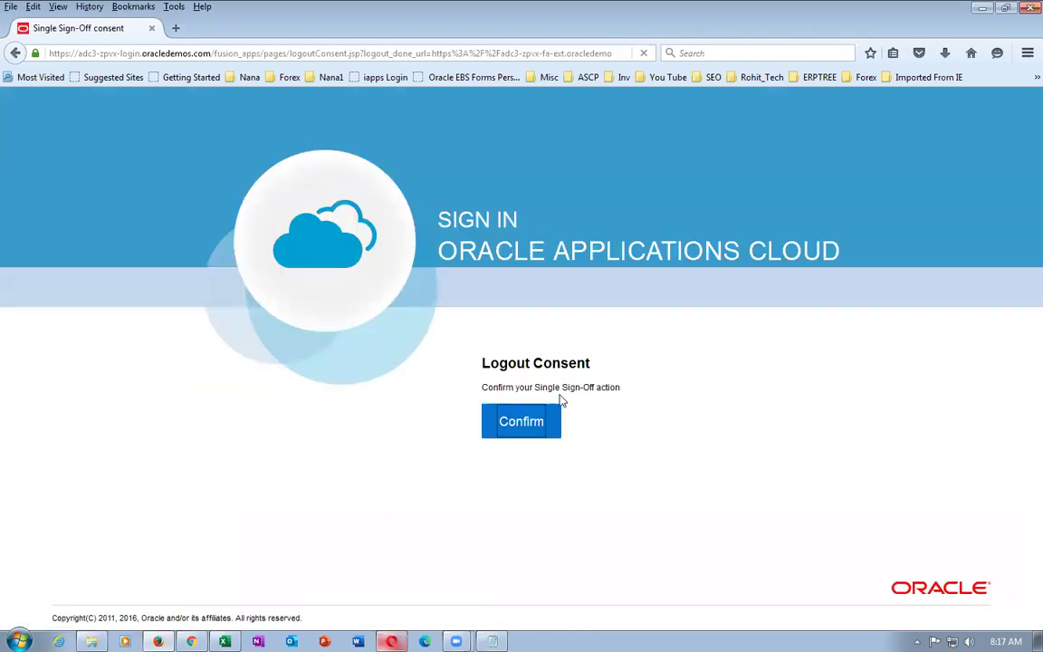
left_click(523, 422)
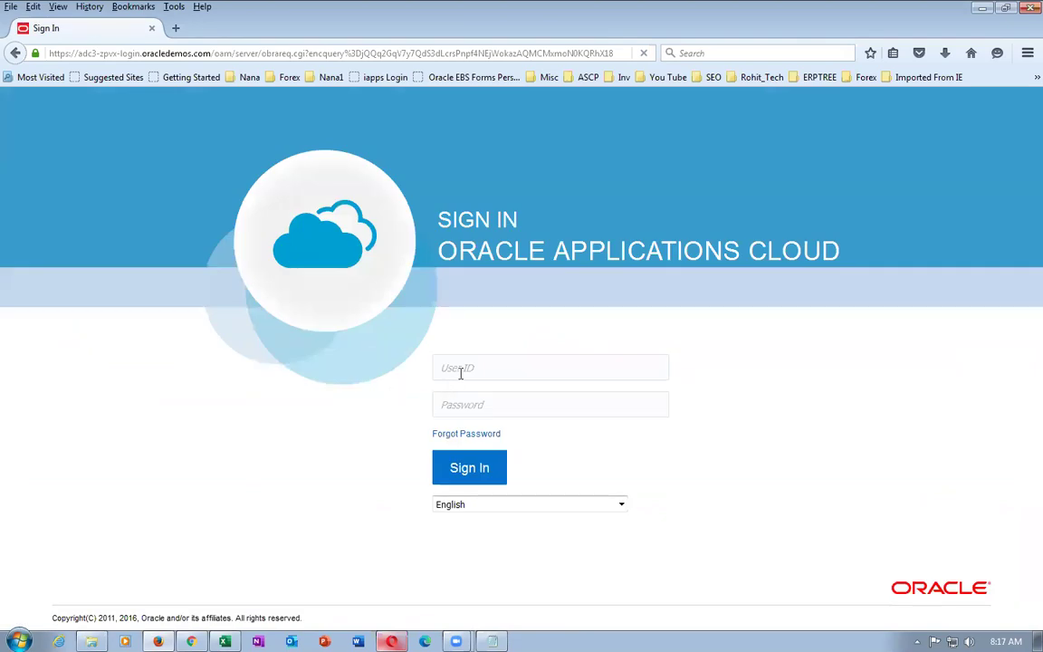
left_click(461, 357)
type("cal")
left_click(484, 388)
left_click(483, 465)
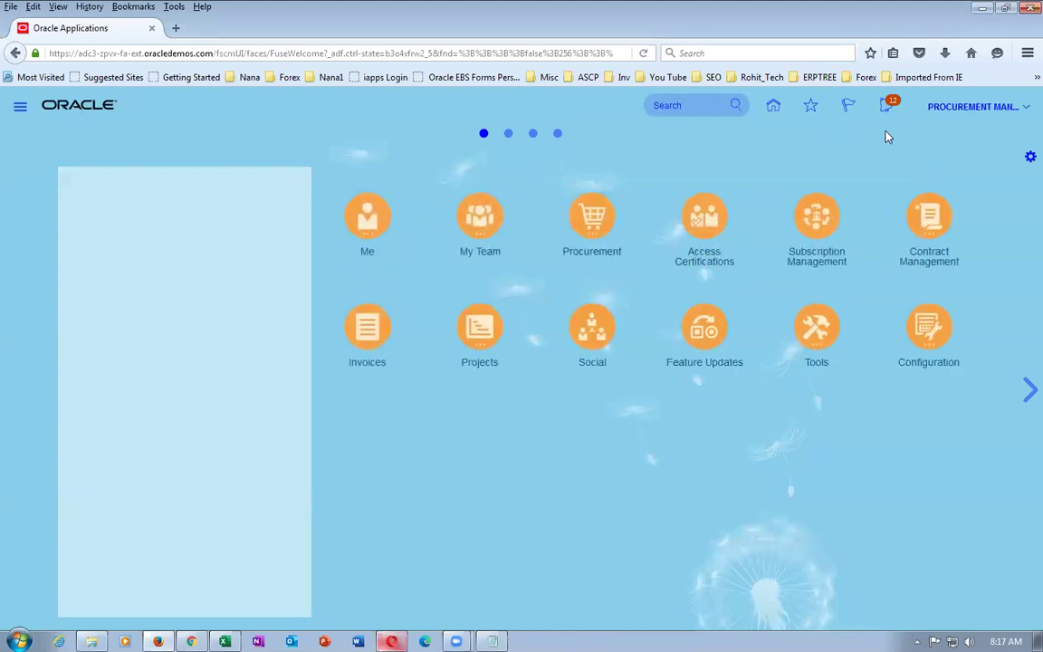
Approve the 432.00 USD award notification for negotiation 31785.
left_click(890, 112)
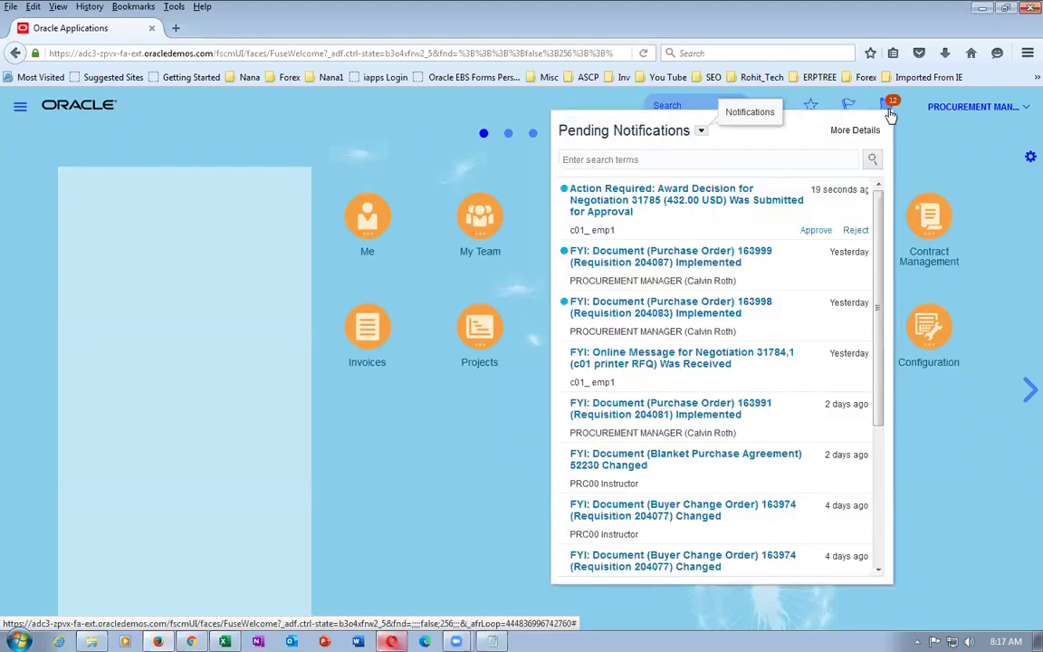
left_click(662, 200)
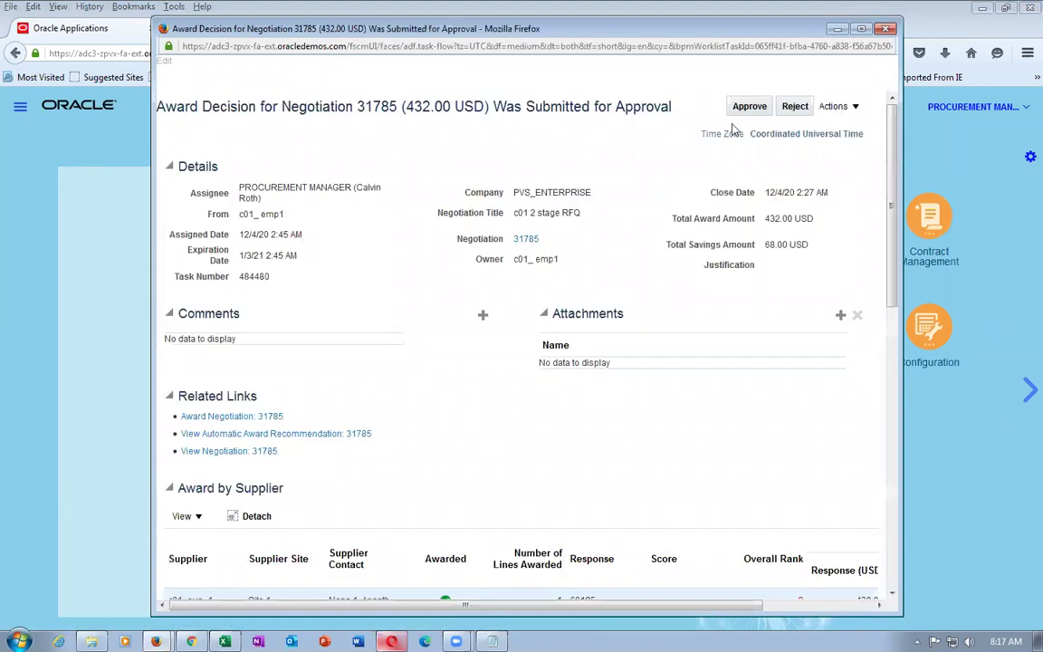
left_click(749, 106)
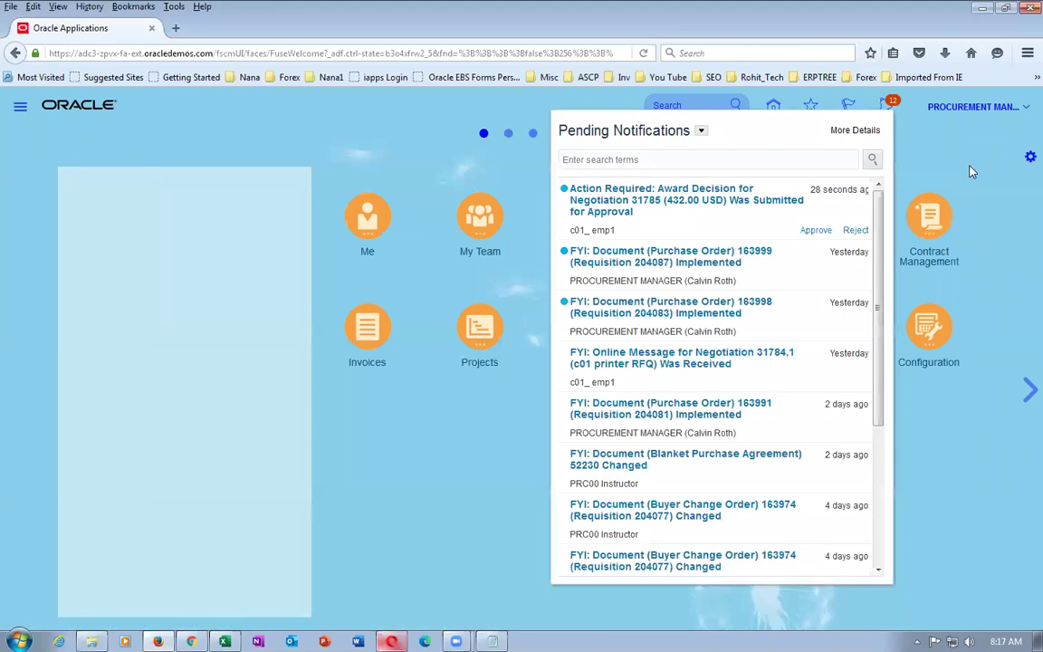
left_click(873, 152)
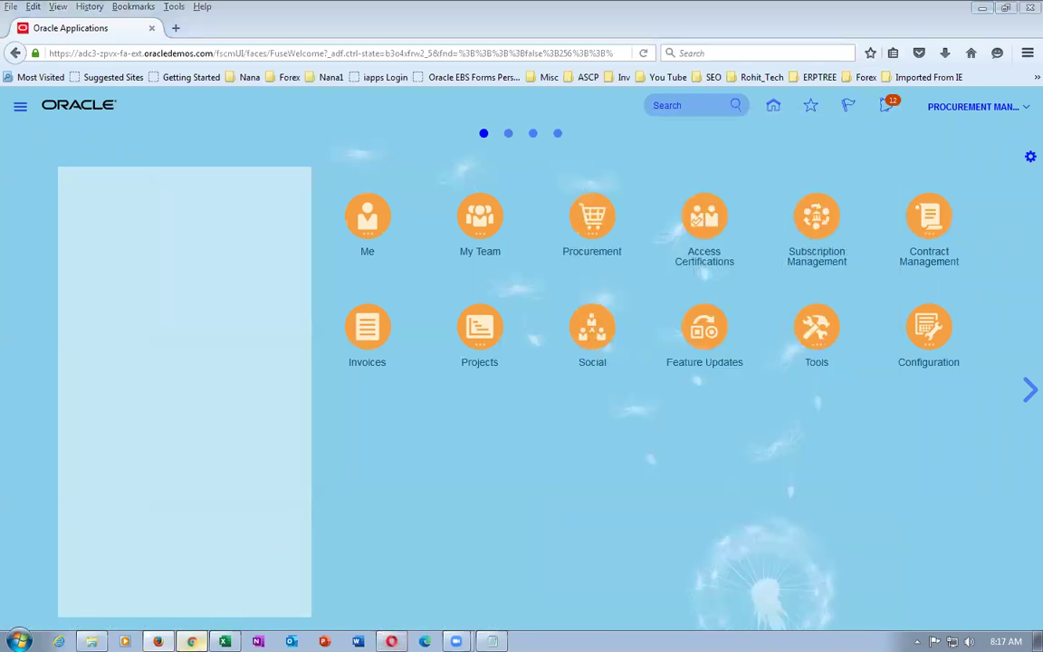
key("alt+Tab")
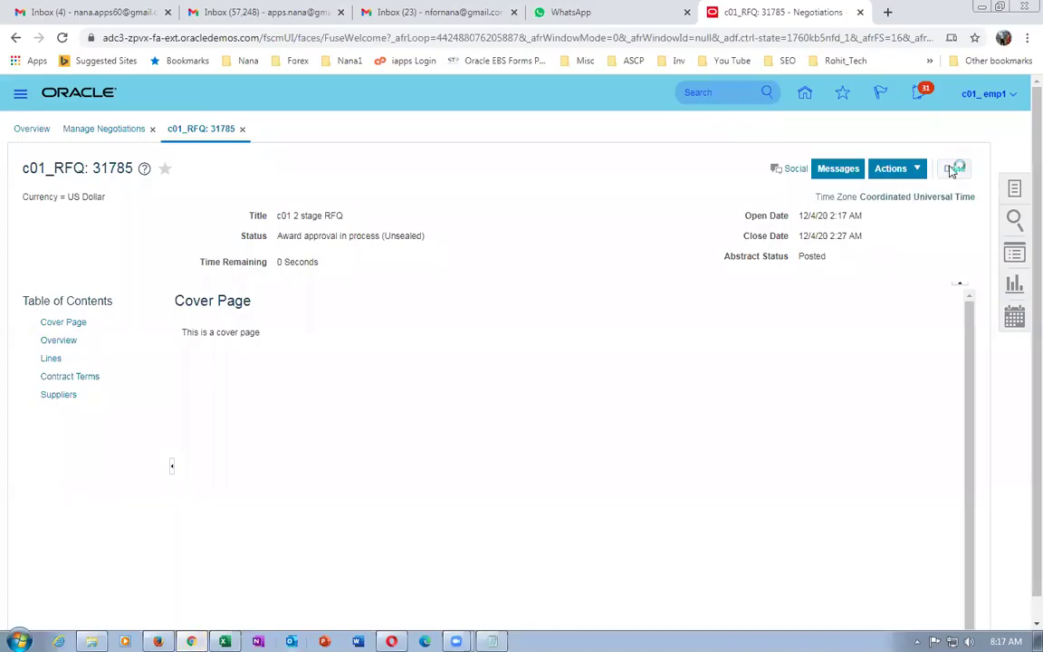
Refresh the Manage Negotiations search and reopen negotiation 31785.
left_click(954, 169)
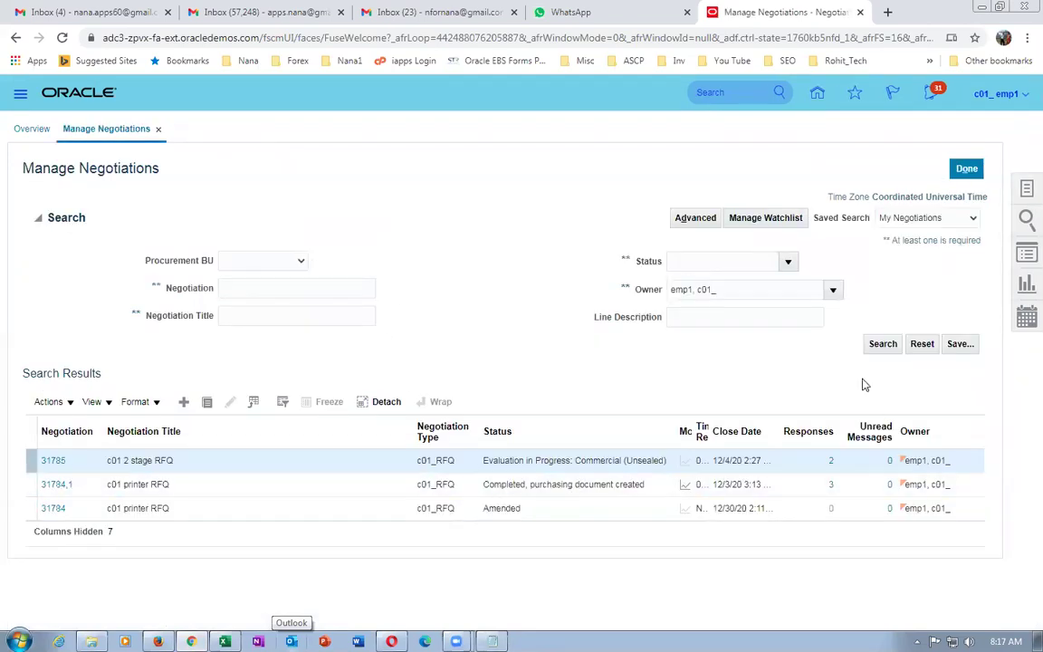
left_click(880, 347)
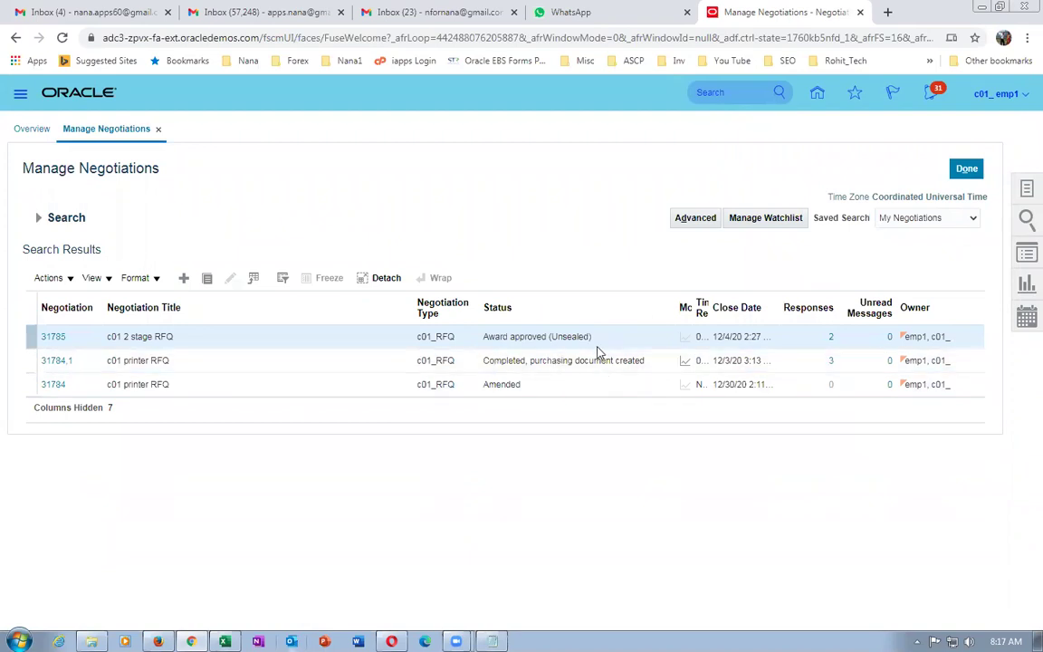
left_click(54, 338)
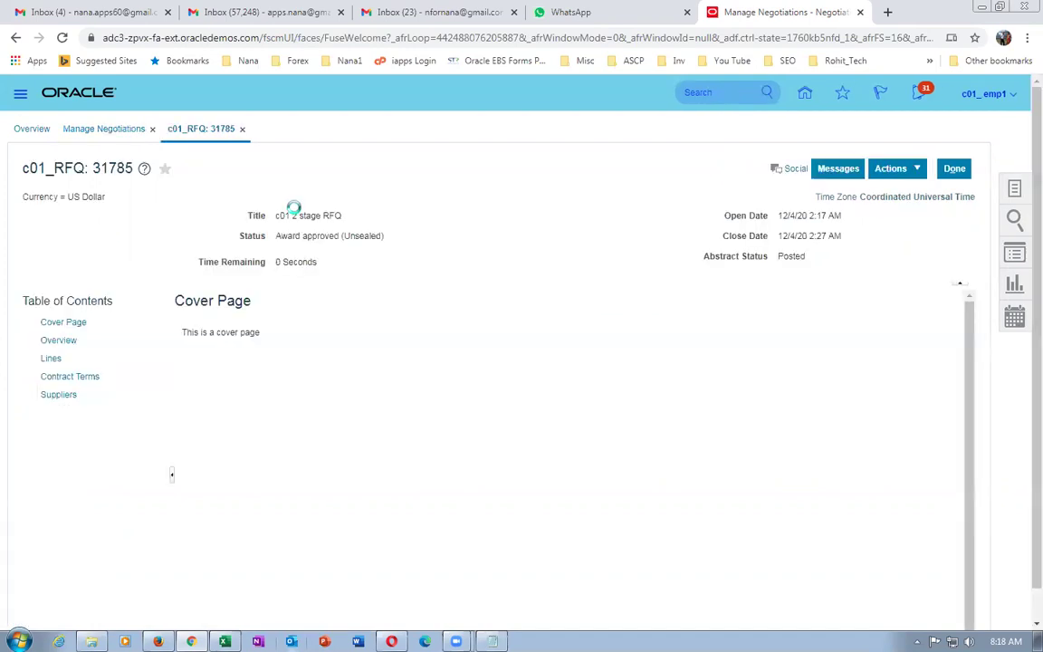
Complete the award, choosing Create purchasing documents now.
left_click(891, 169)
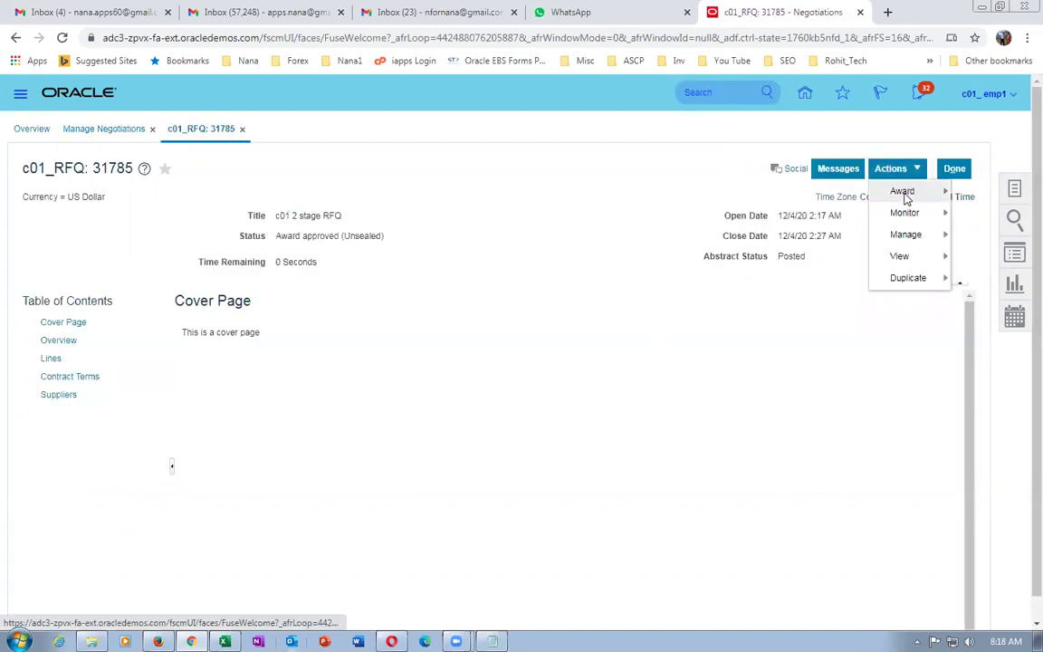
mouse_move(898, 194)
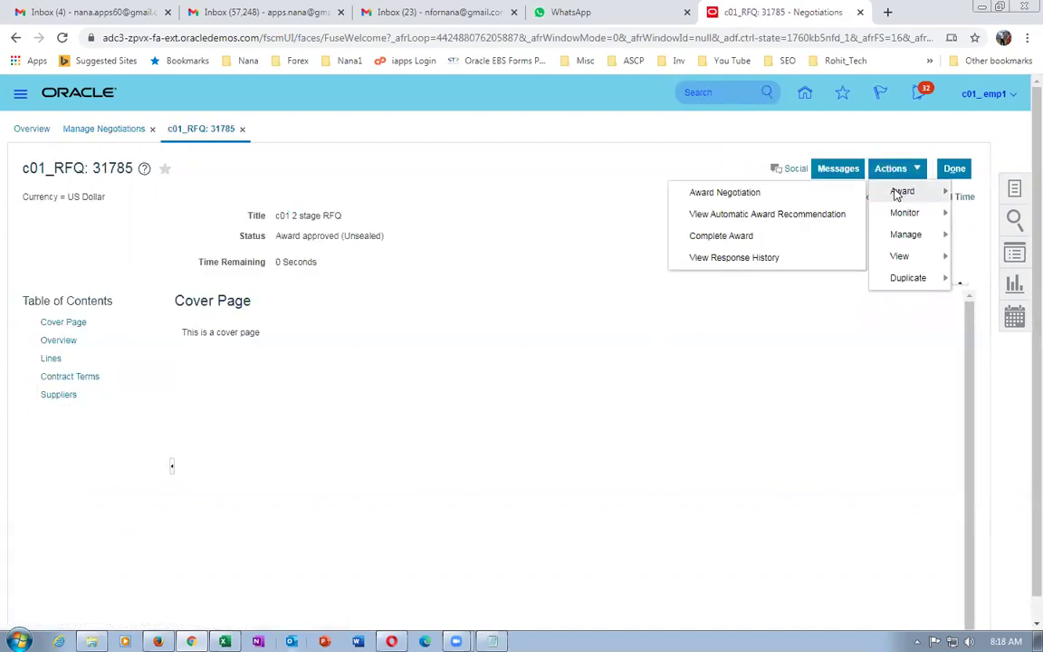
left_click(729, 239)
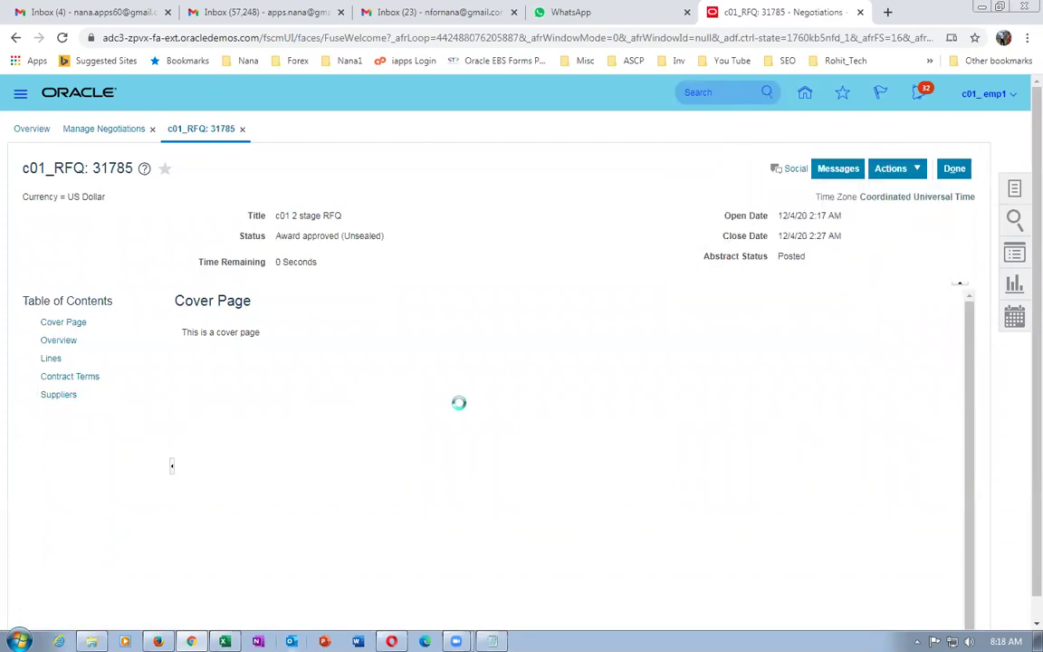
left_click(428, 311)
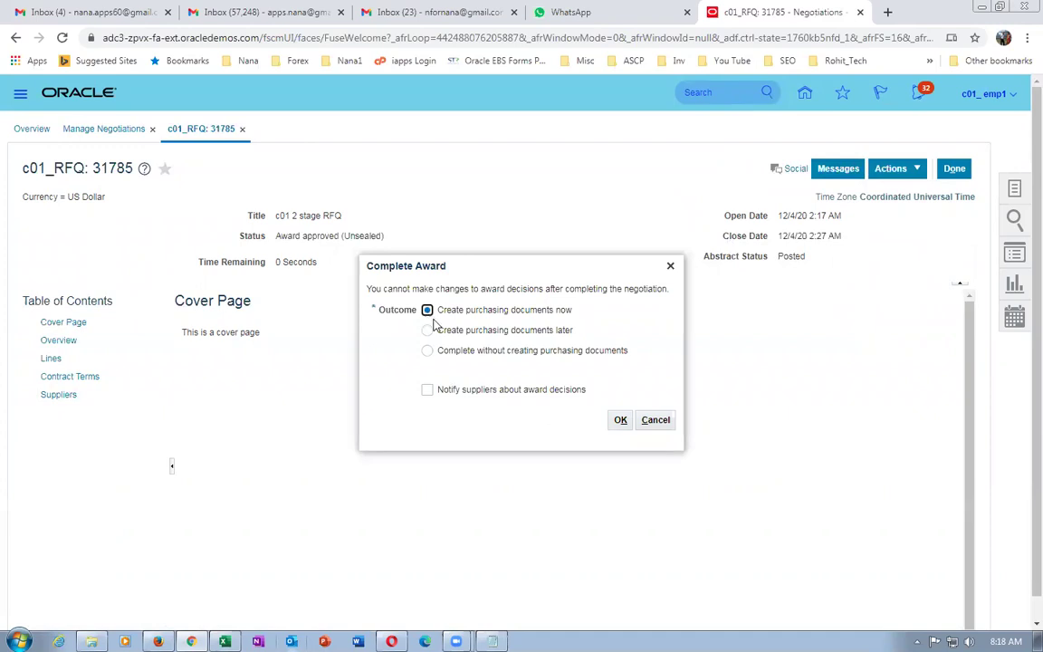
left_click(621, 420)
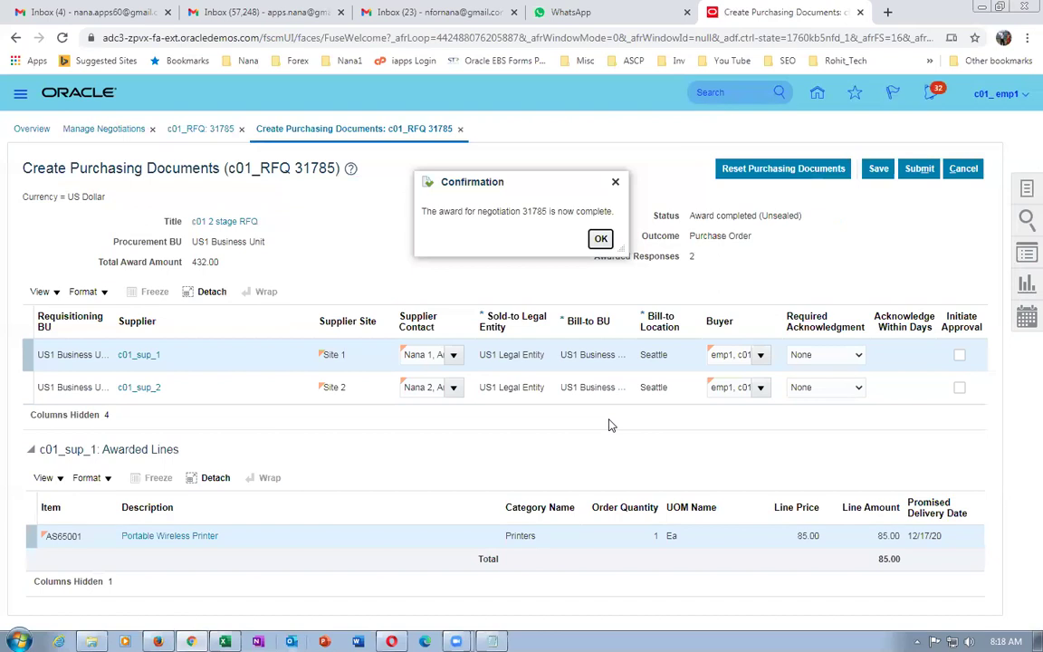
Tick Initiate Approval for c01_sup_1 and c01_sup_2 purchase orders on RFQ 31785 and submit them.
left_click(602, 239)
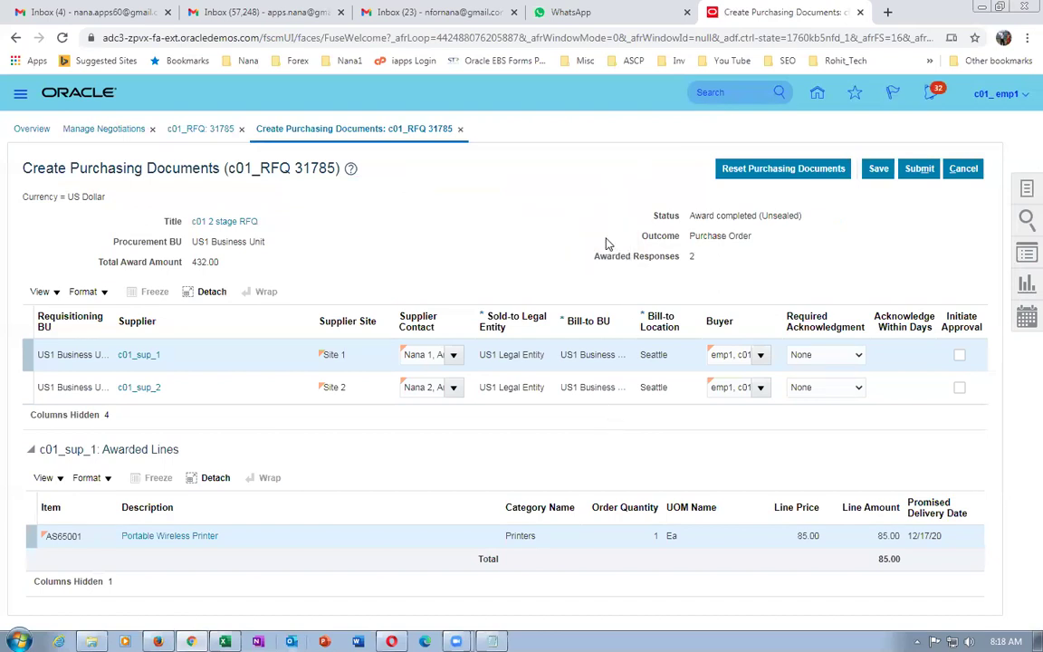
left_click(960, 354)
left_click(958, 390)
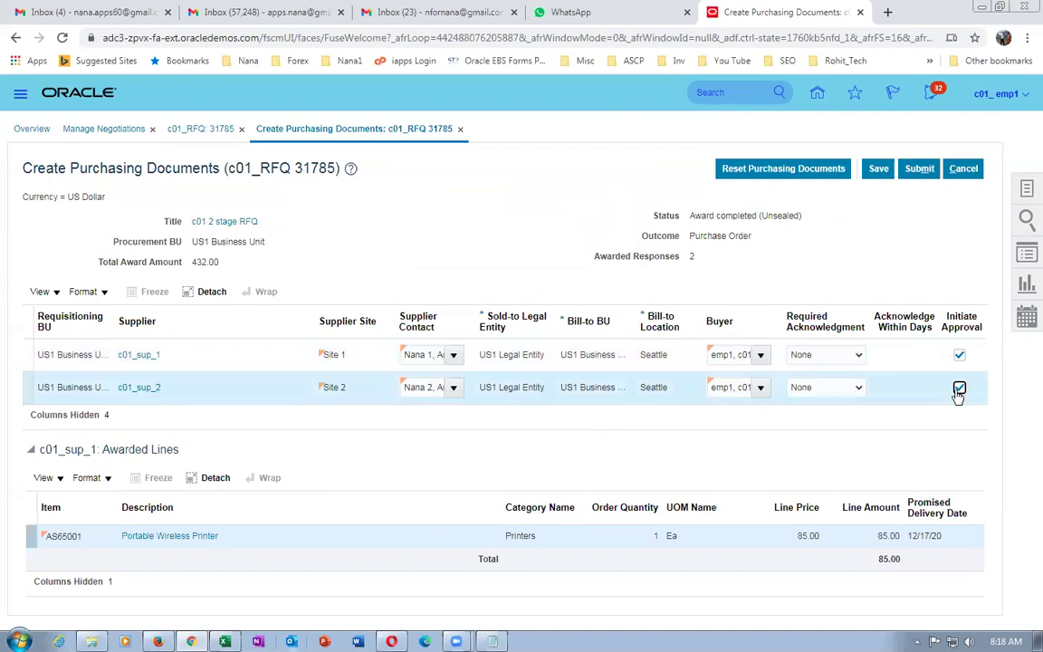
left_click(927, 170)
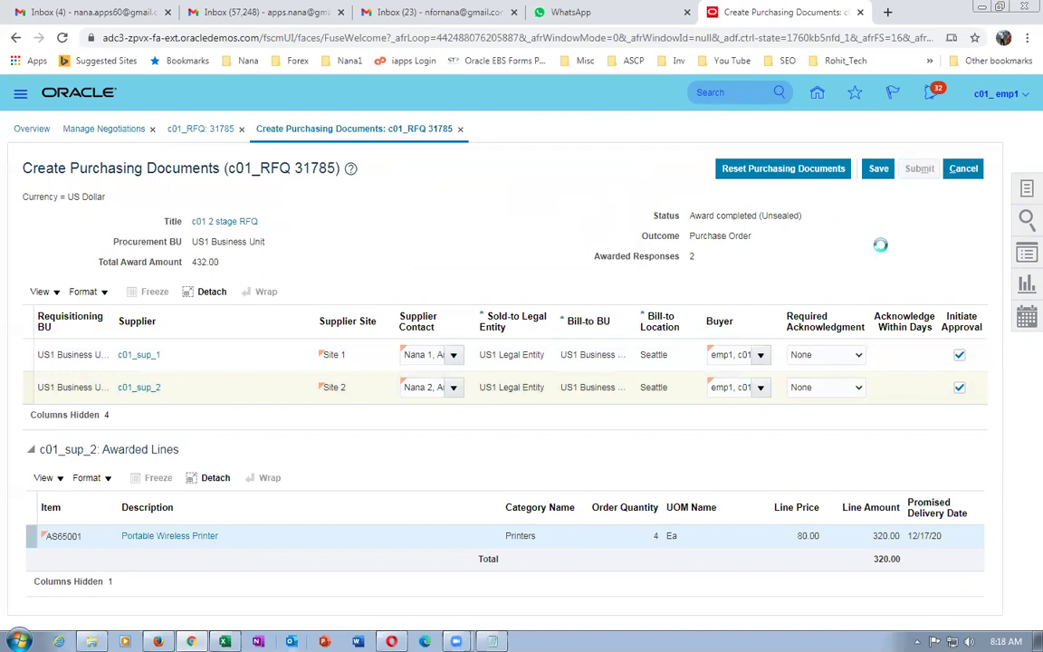
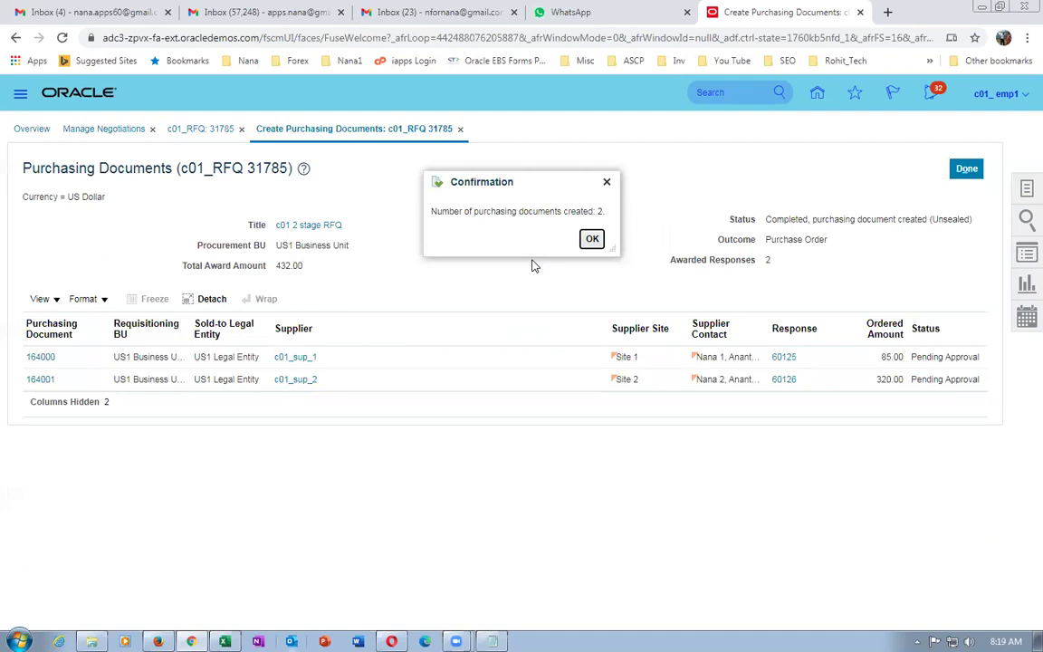
Dismiss the purchase-order confirmation, refresh the negotiations list and open negotiation 31785.
left_click(591, 238)
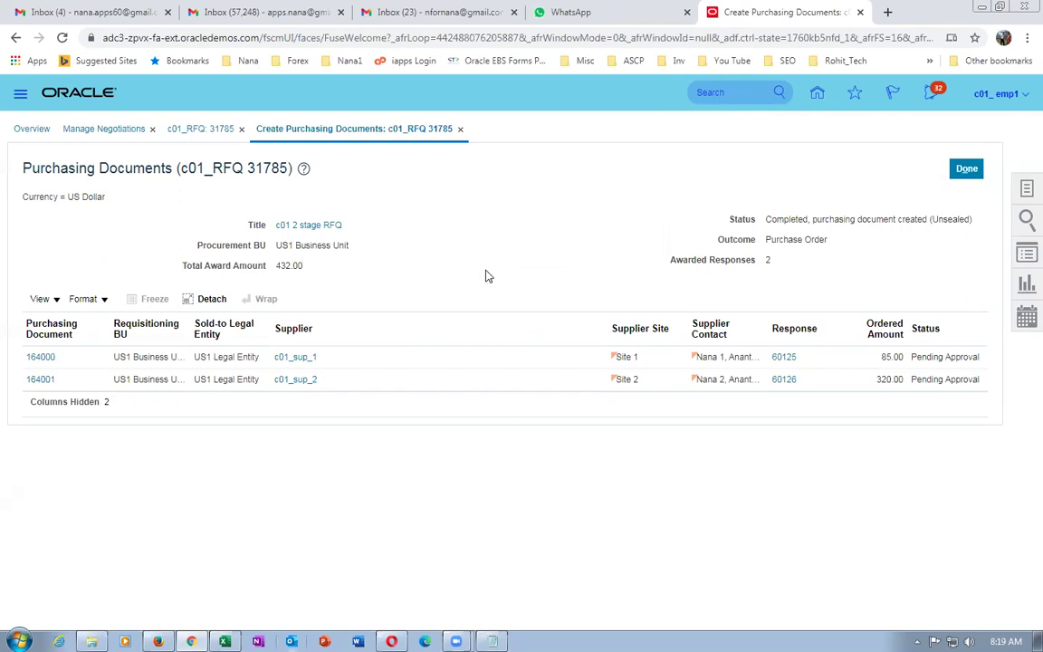
left_click(967, 169)
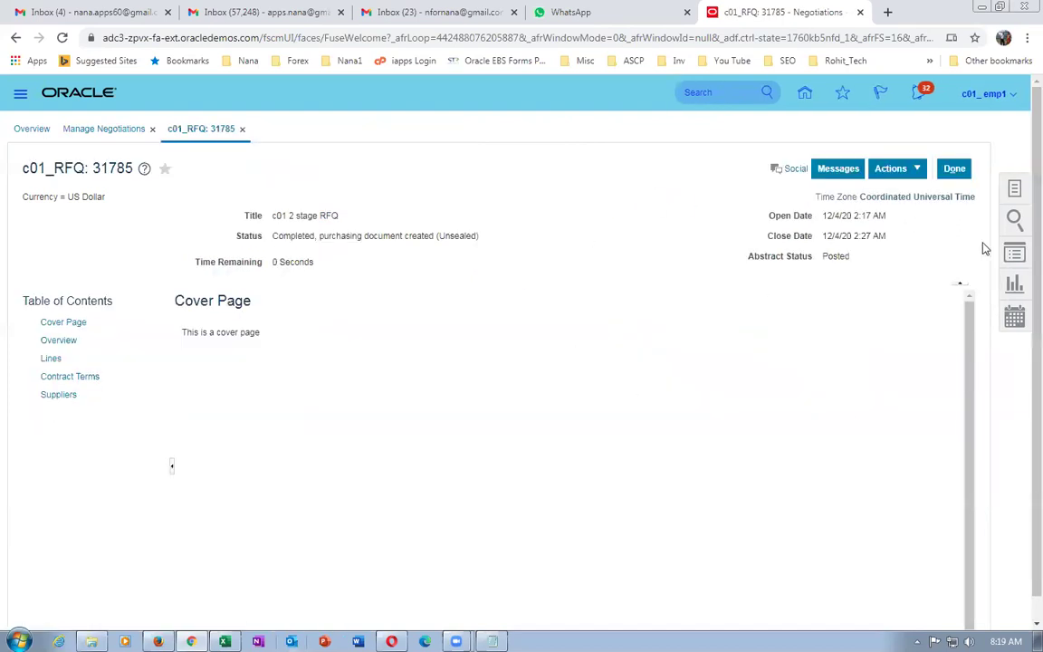
left_click(951, 169)
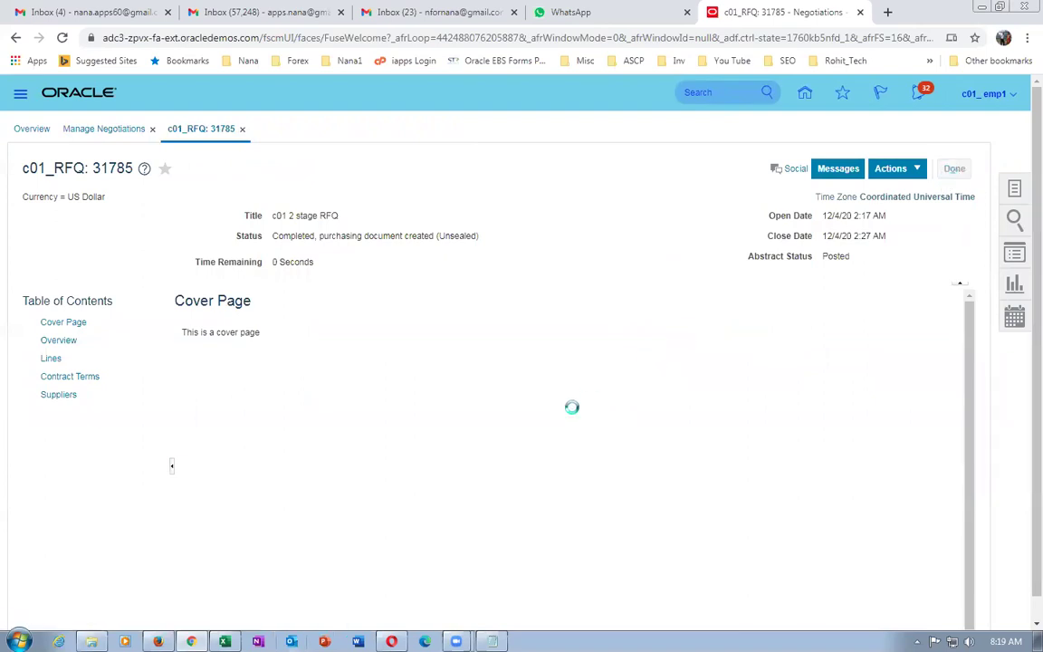
left_click(881, 345)
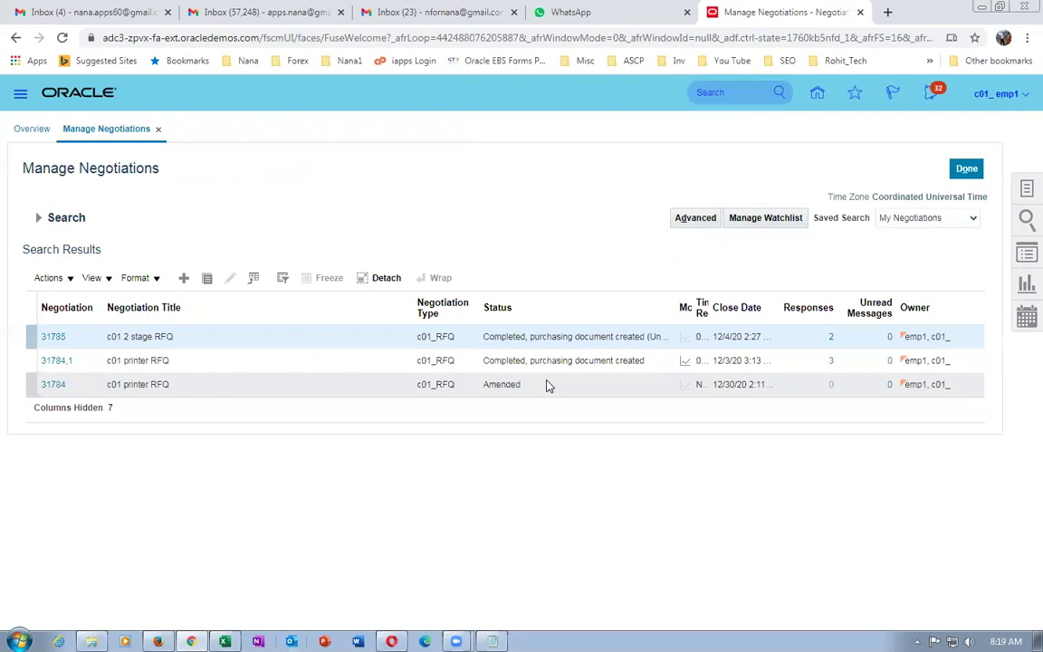
left_click_drag(678, 309, 709, 309)
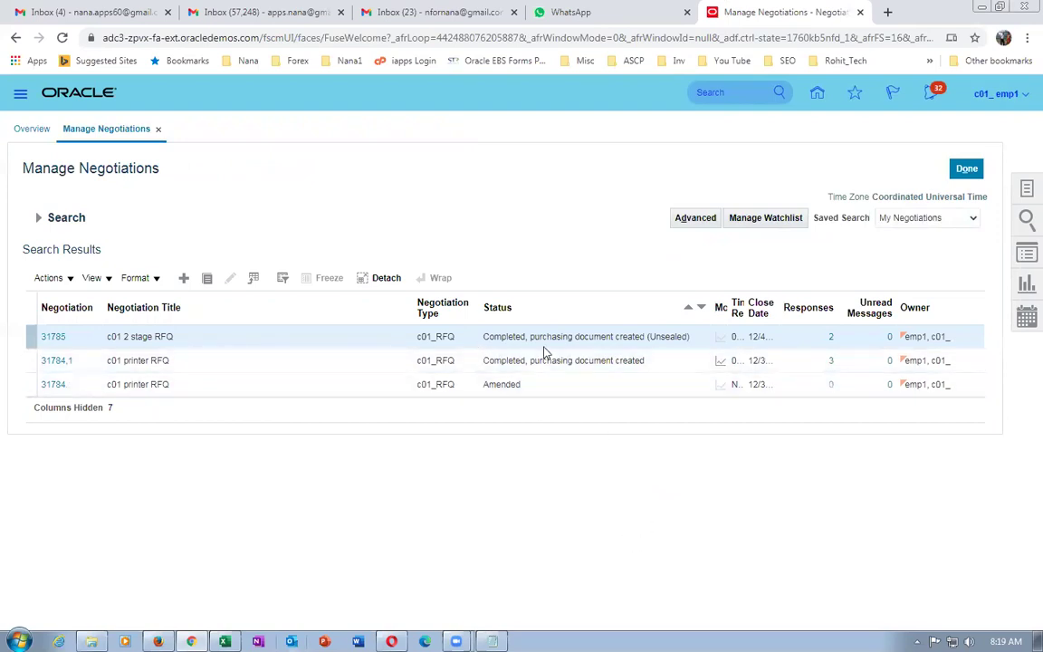
left_click(54, 338)
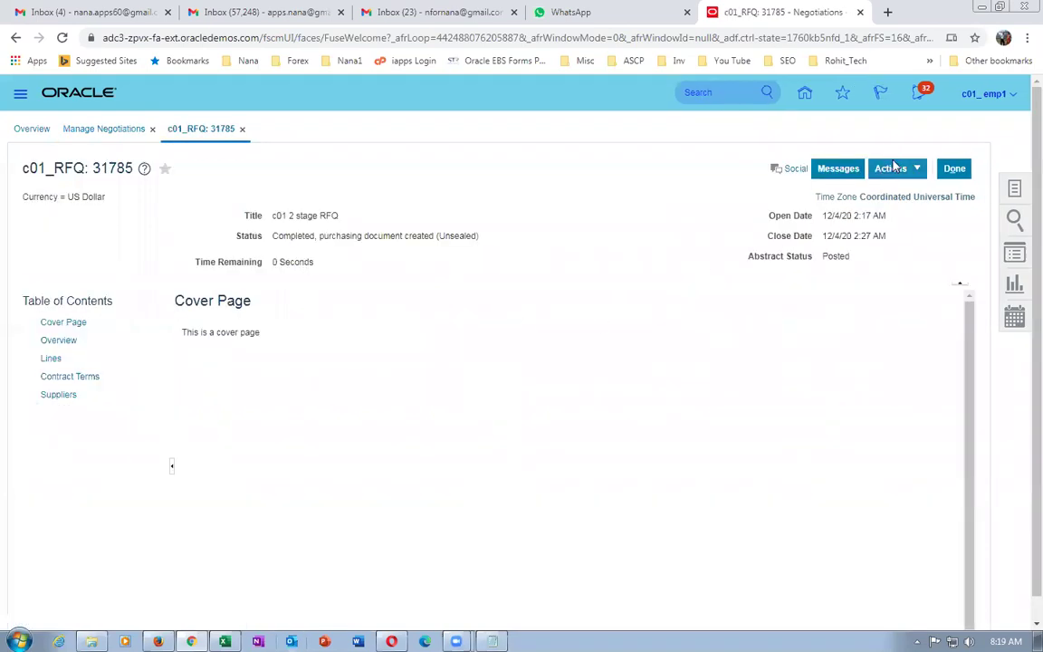
Browse the negotiation's Actions menu (Analyze, Monitor, Manage) and bring up the View submenu.
left_click(892, 168)
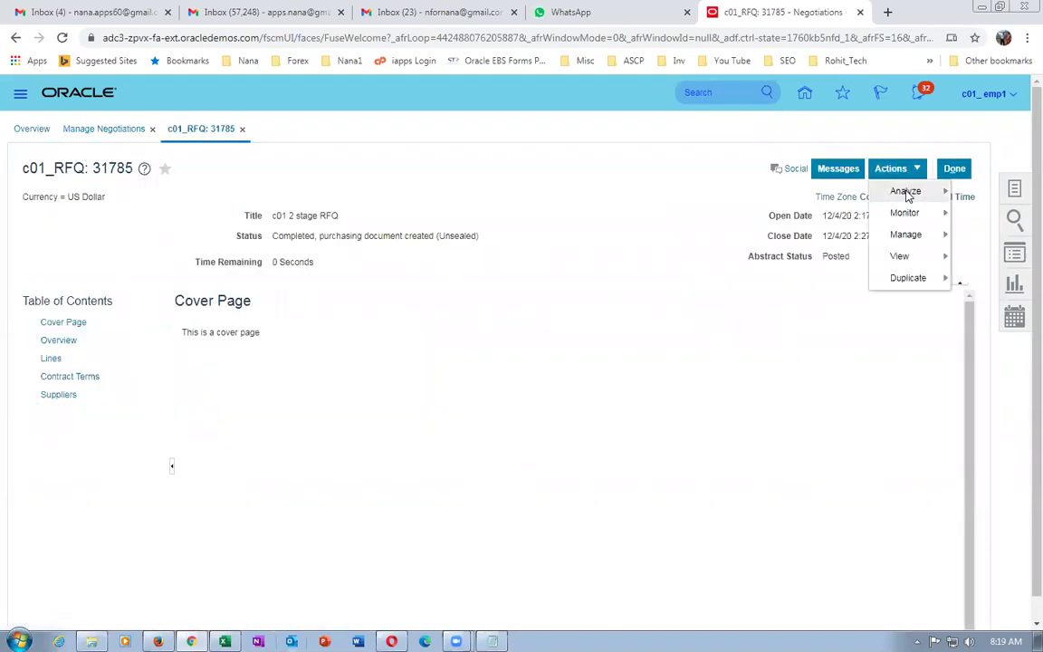
mouse_move(908, 196)
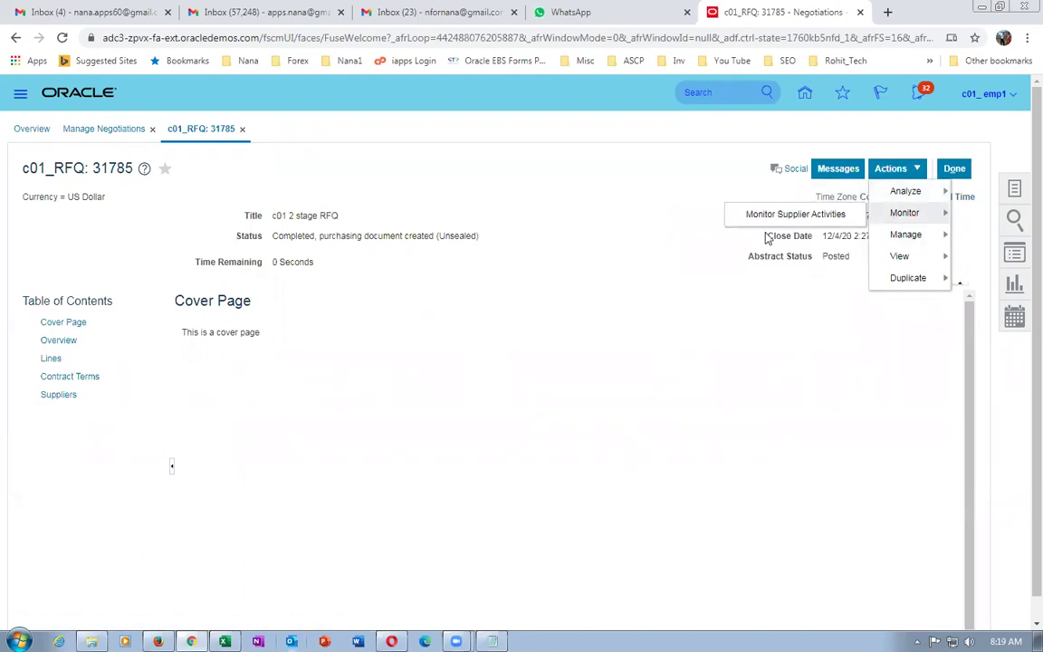
mouse_move(920, 236)
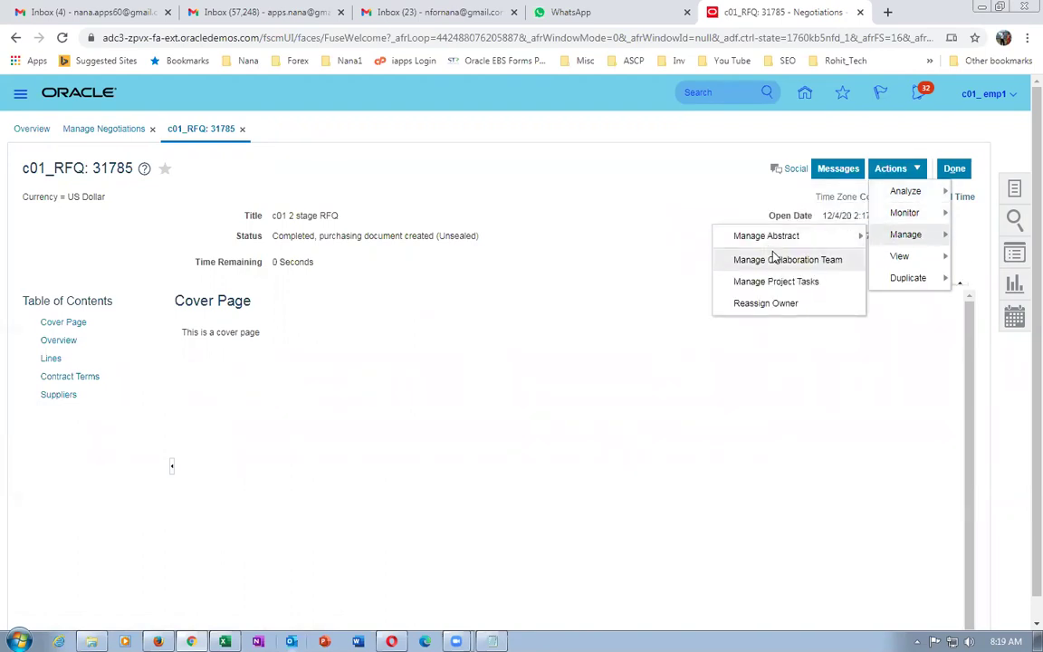
left_click(747, 372)
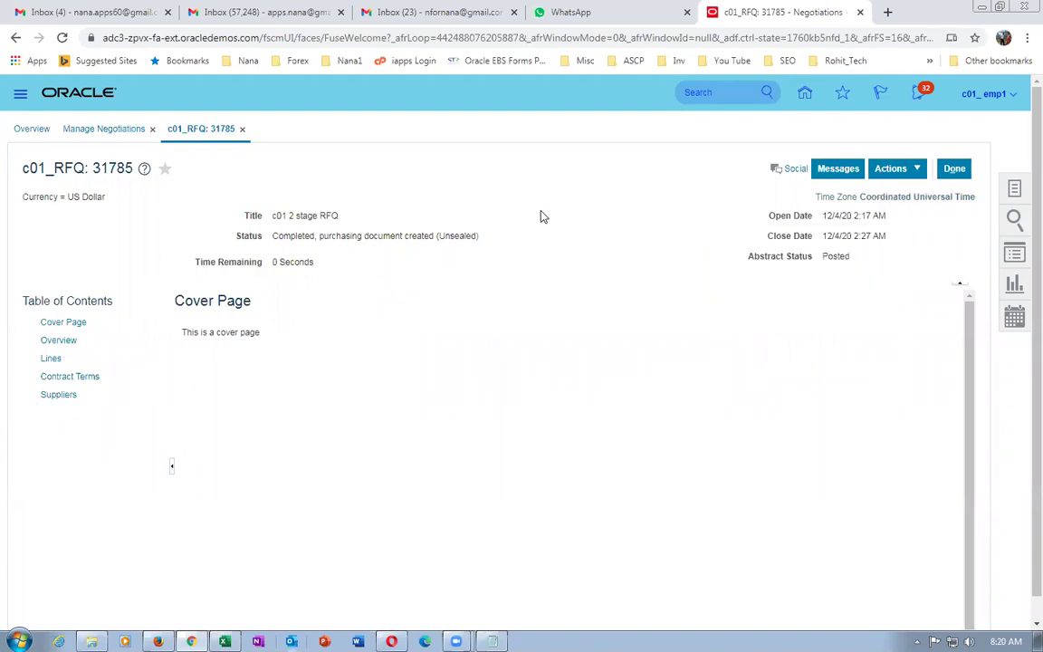
left_click(917, 169)
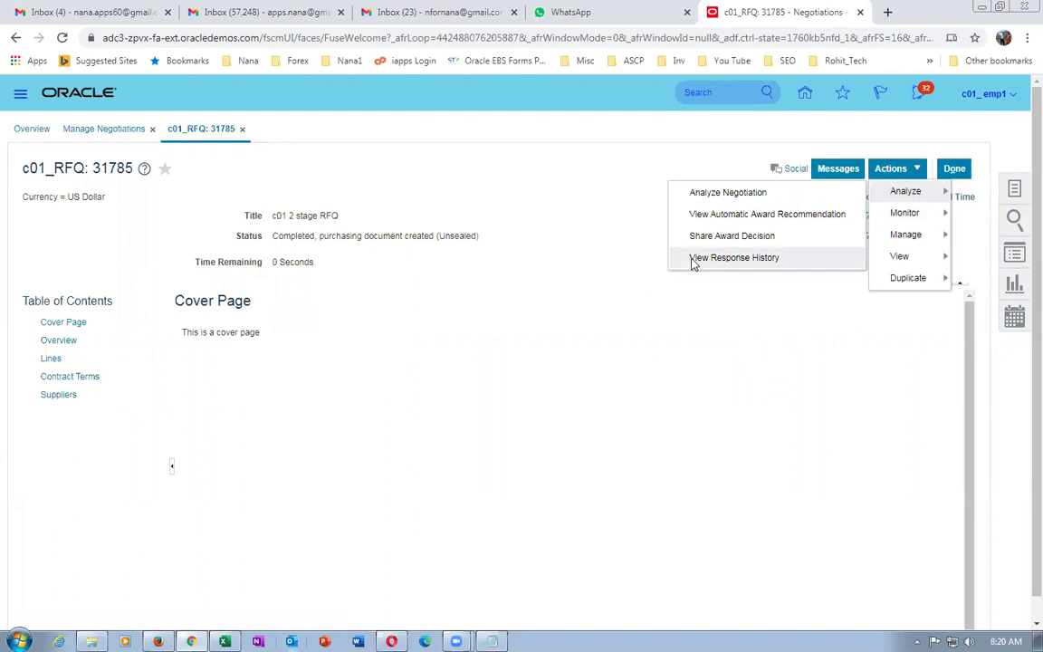
mouse_move(900, 261)
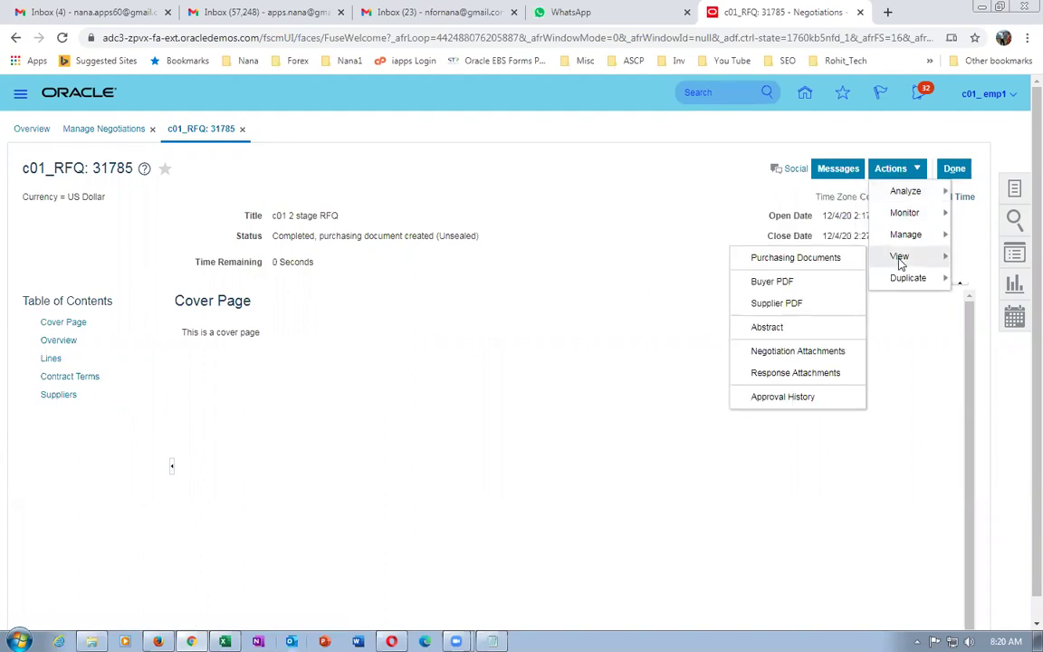
Review purchase order 164000 from the negotiation's purchasing documents, then switch to Excel.
left_click(797, 258)
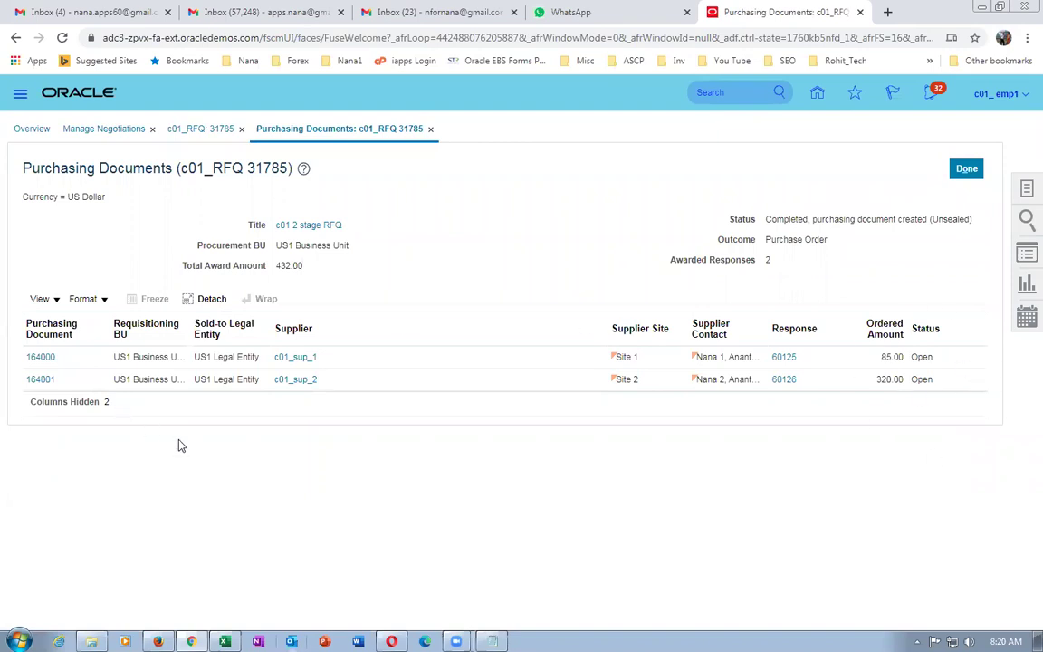
left_click(40, 358)
scroll(442, 328, "down", 3)
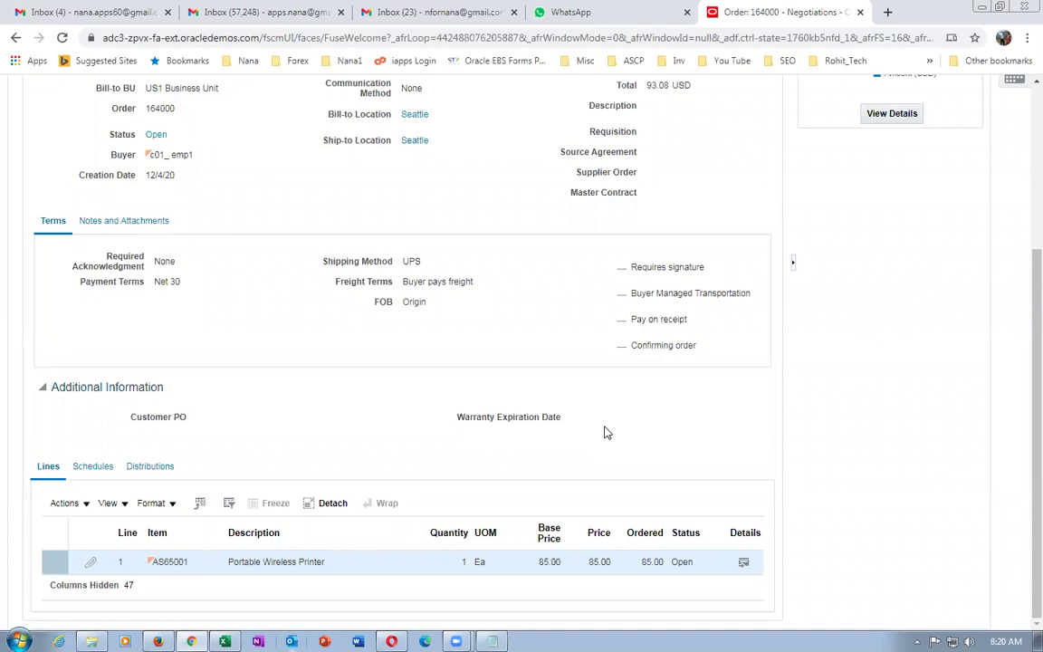
scroll(607, 432, "up", 4)
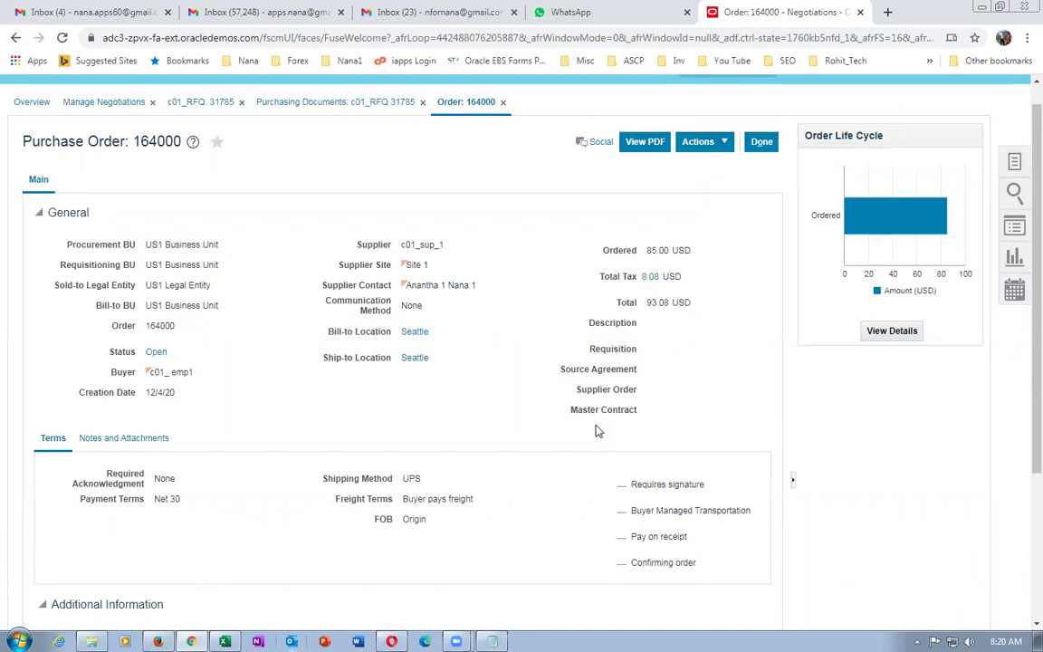
left_click(761, 142)
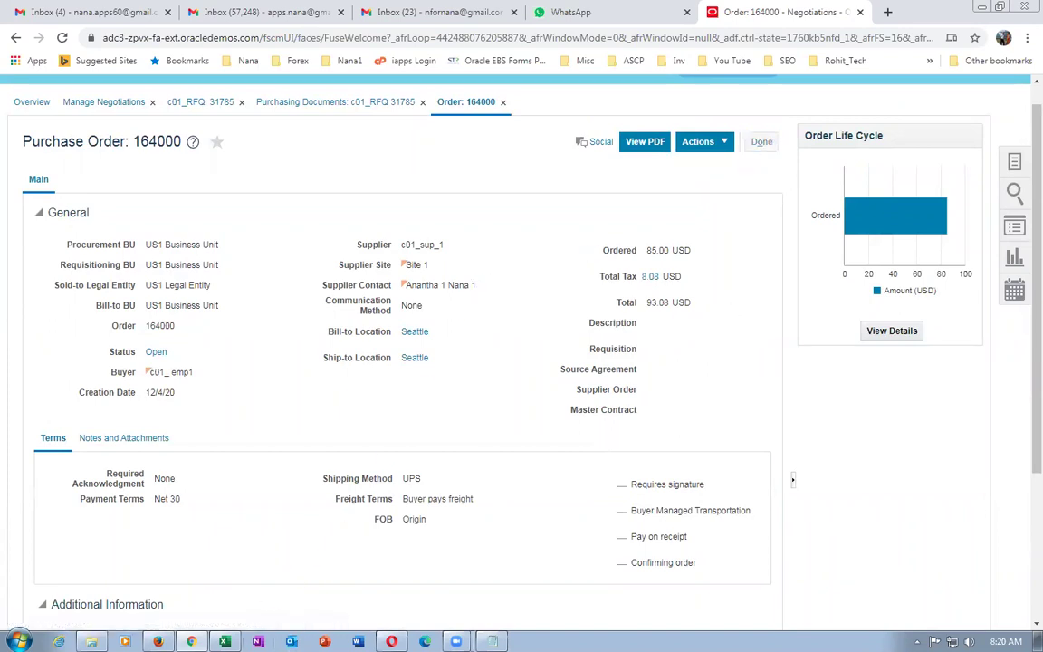
key("alt+Tab")
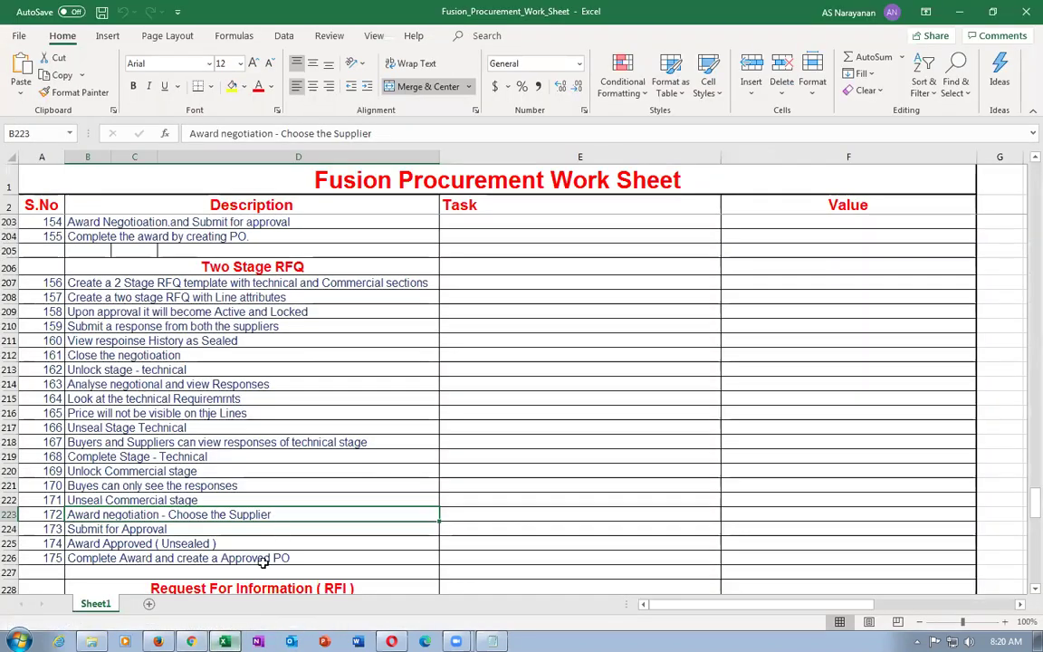
Scroll the worksheet to the RFI tasks, then return to the Purchasing Documents page.
scroll(298, 577, "down", 3)
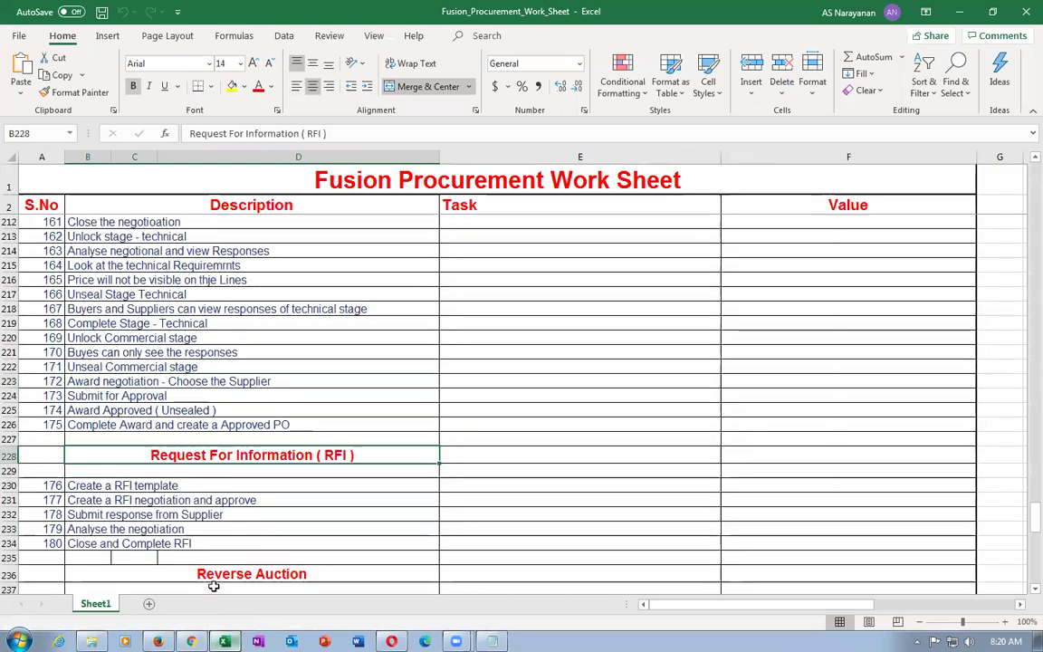
left_click(123, 424)
left_click(154, 455)
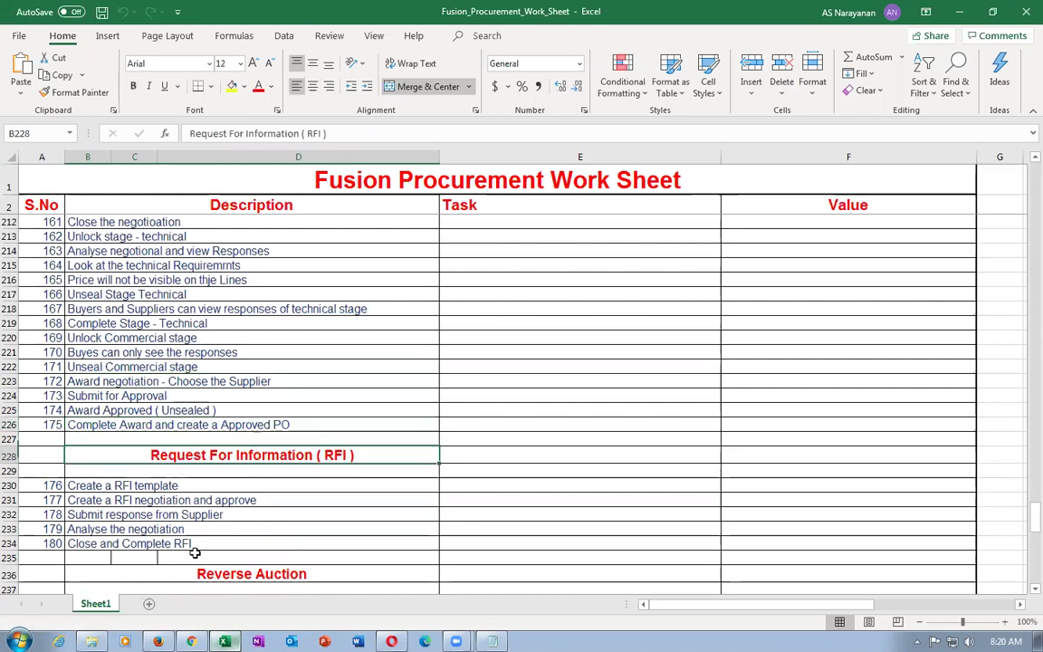
left_click(191, 641)
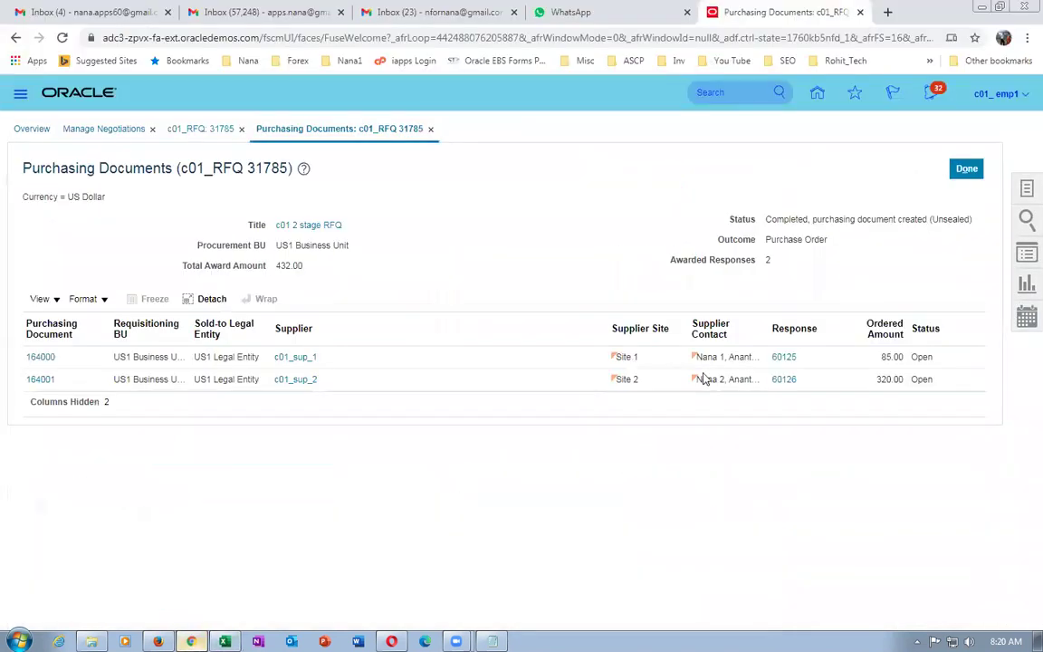
Back out of the purchasing documents and negotiation pages to the Negotiations overview.
left_click(968, 172)
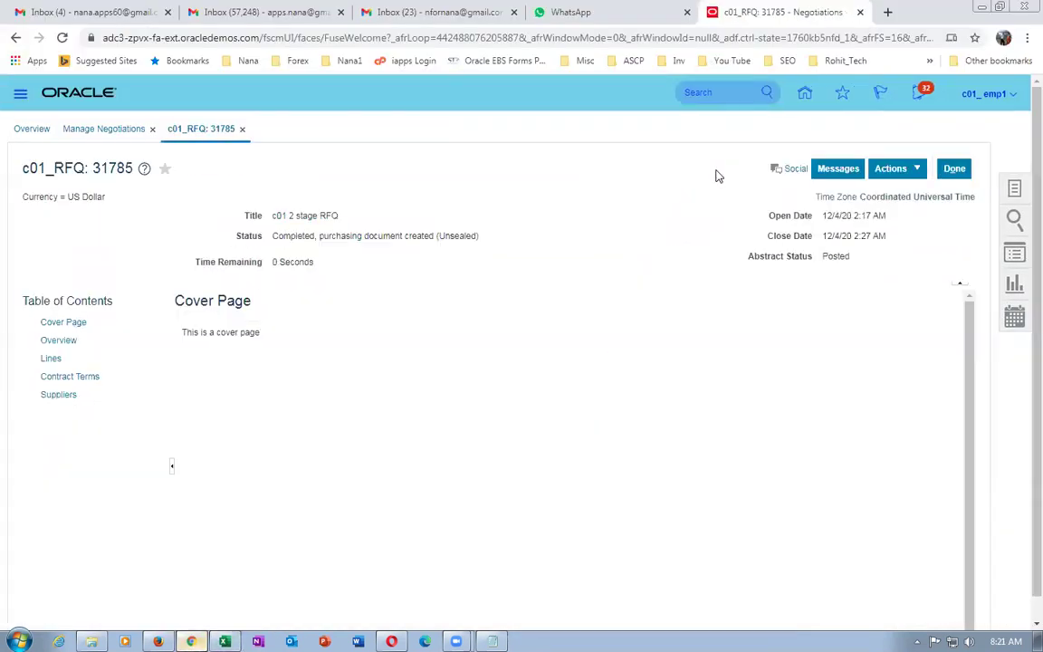
left_click(951, 170)
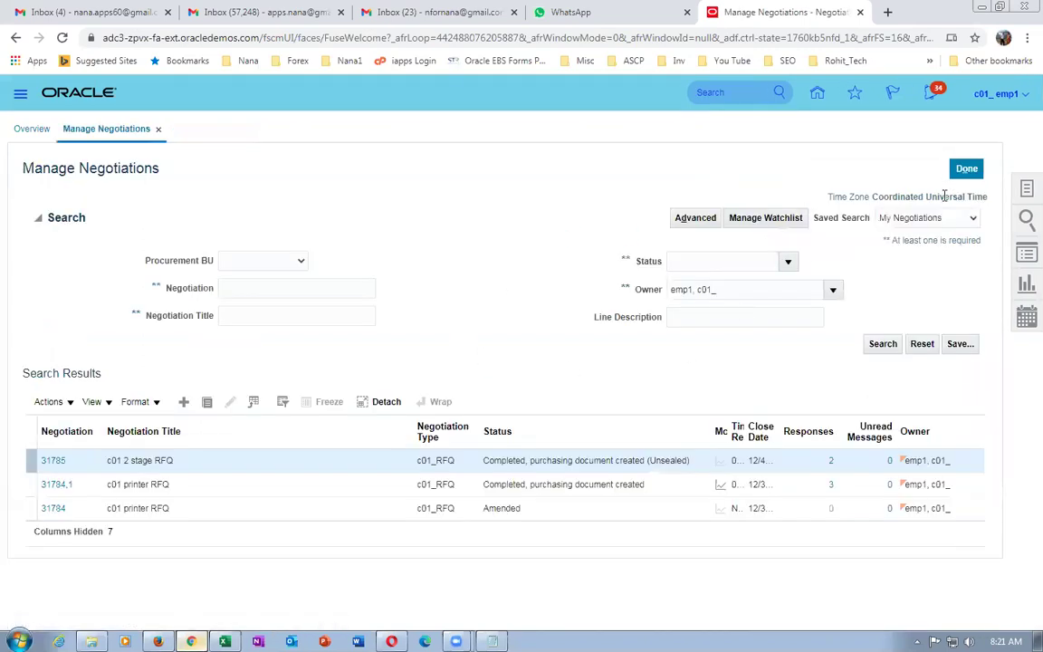
left_click(965, 169)
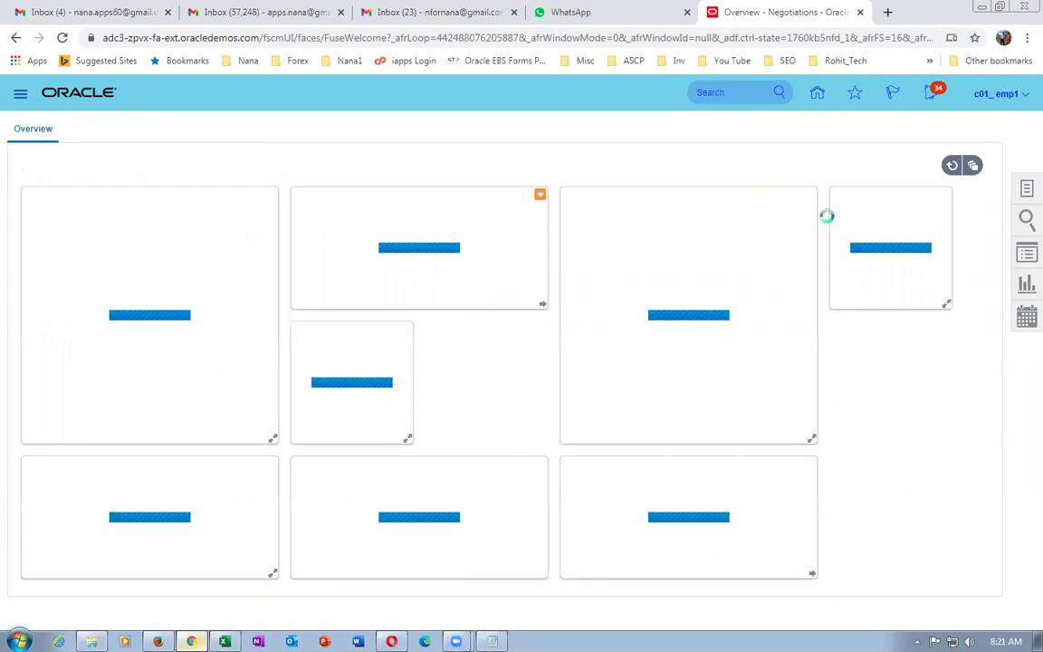
Create a new negotiation of type c01_RFI with no template.
left_click(1027, 190)
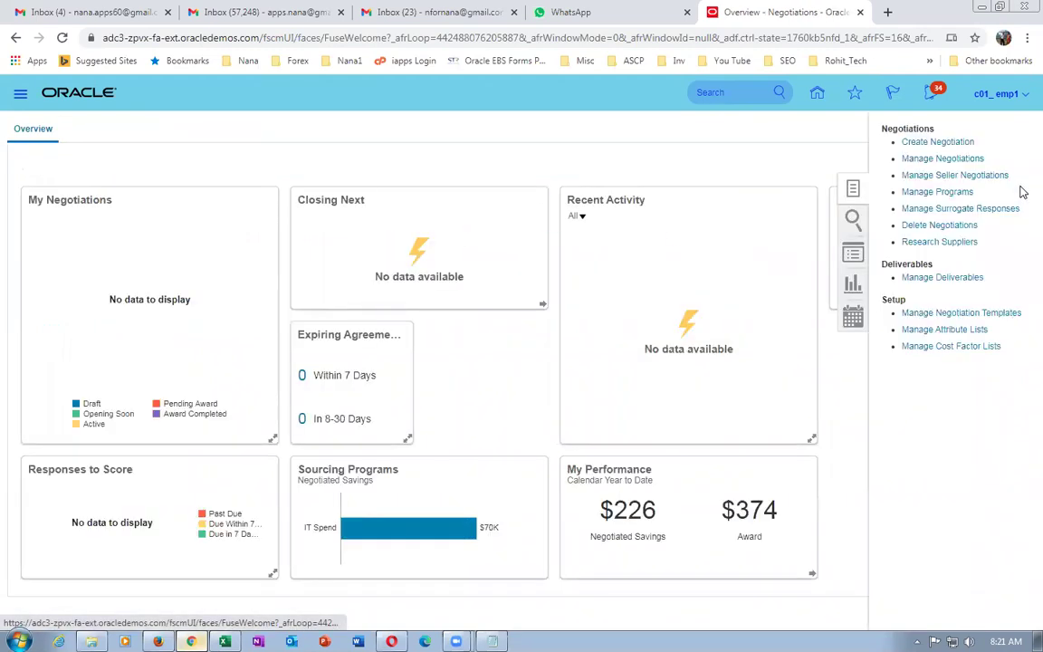
left_click(916, 142)
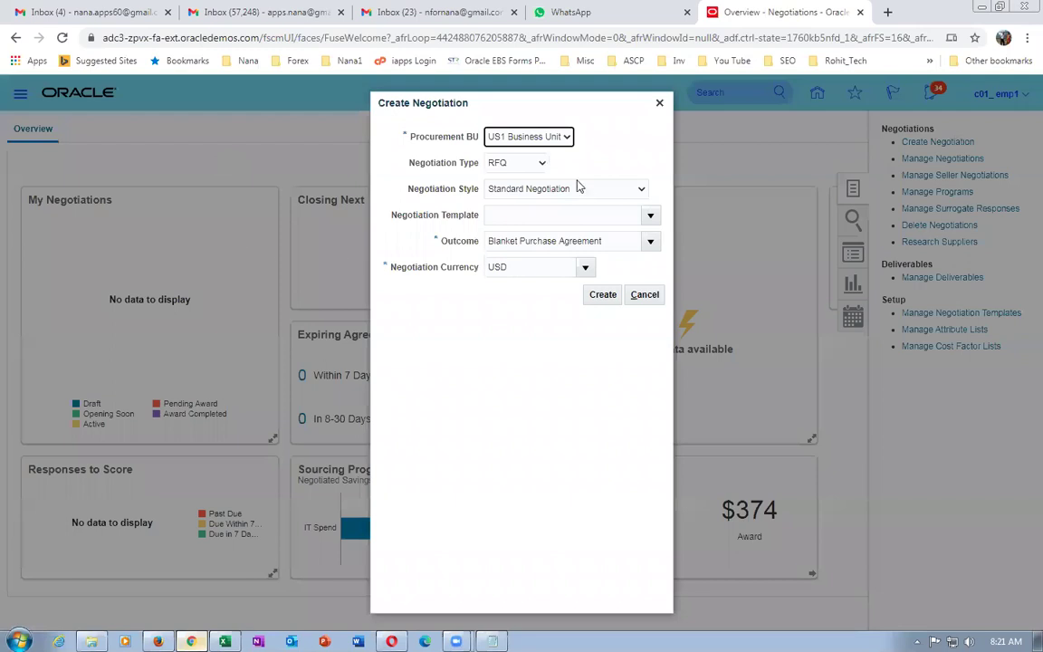
left_click(521, 164)
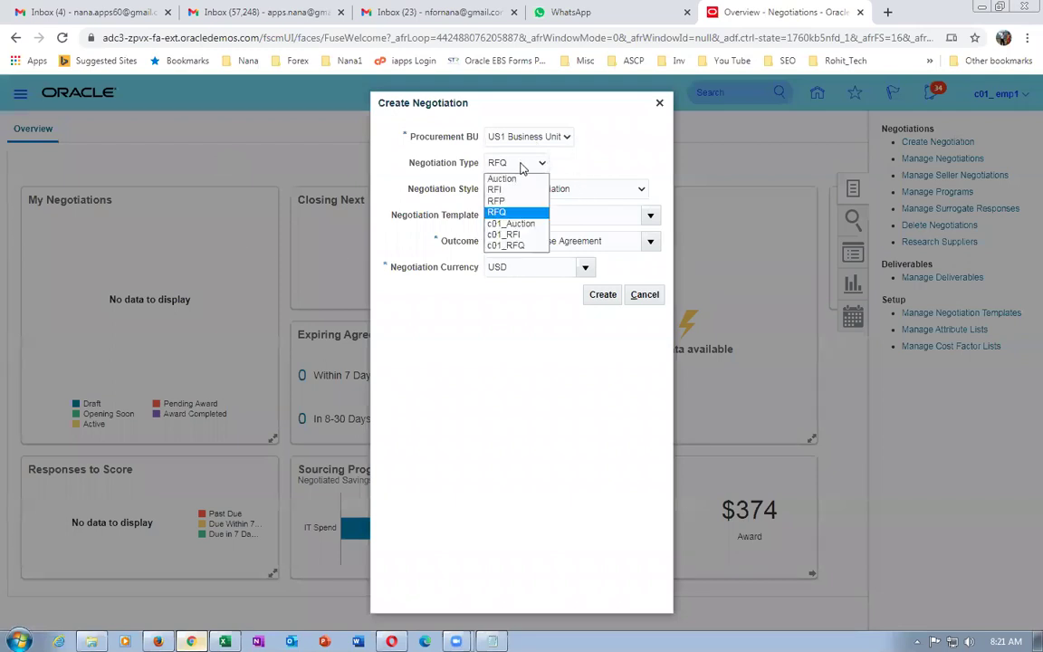
left_click(523, 235)
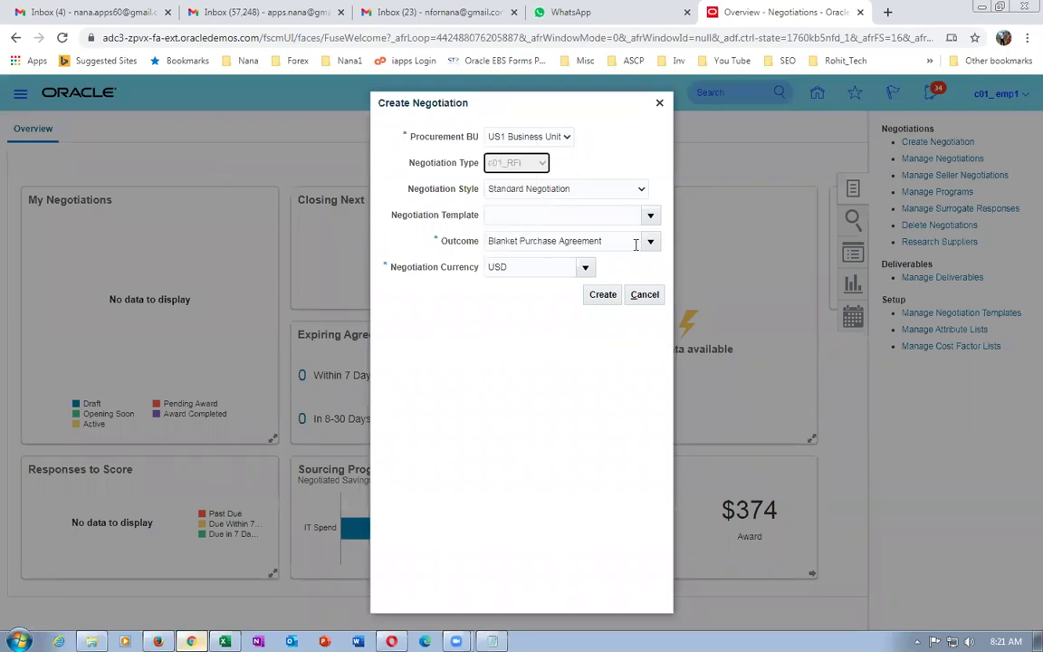
left_click(650, 209)
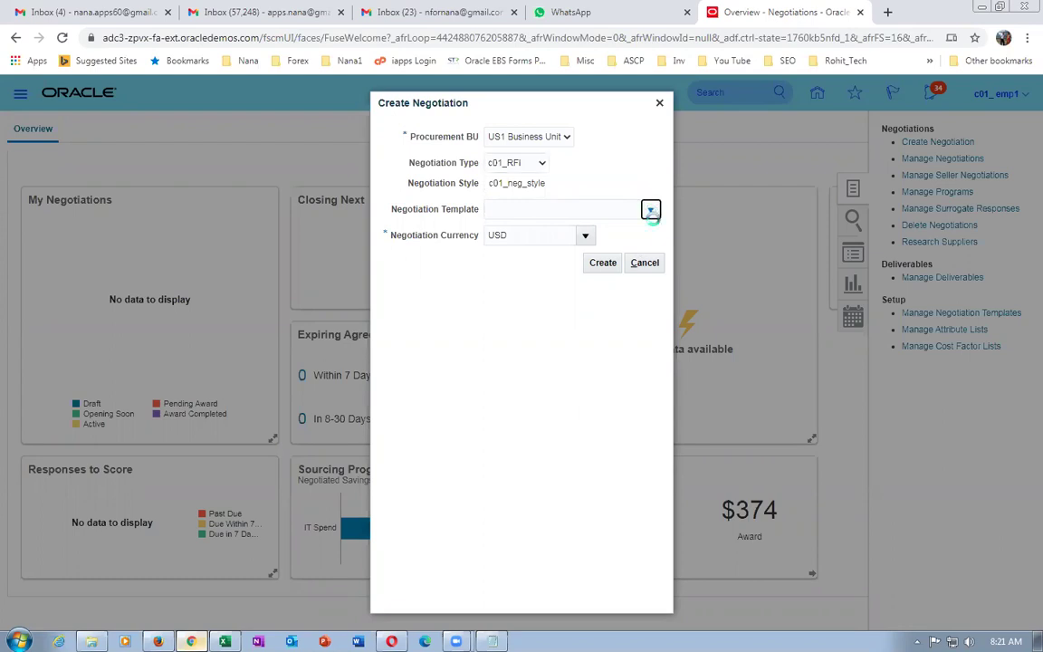
left_click(467, 259)
left_click(602, 262)
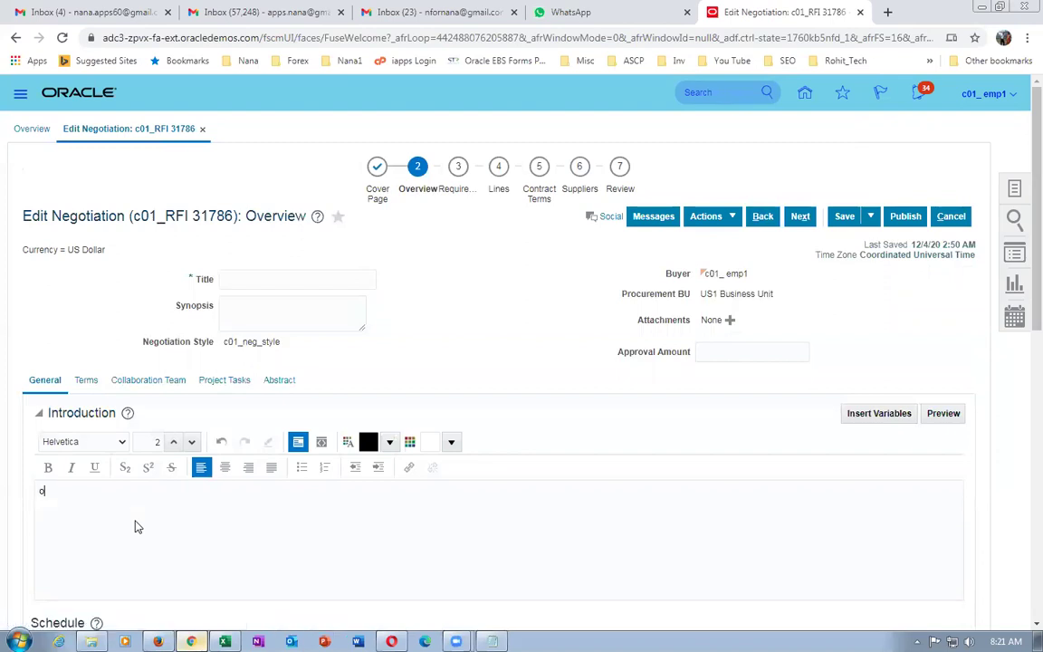
Set the RFI's close date to 12/11/20 2:50 AM.
type("w")
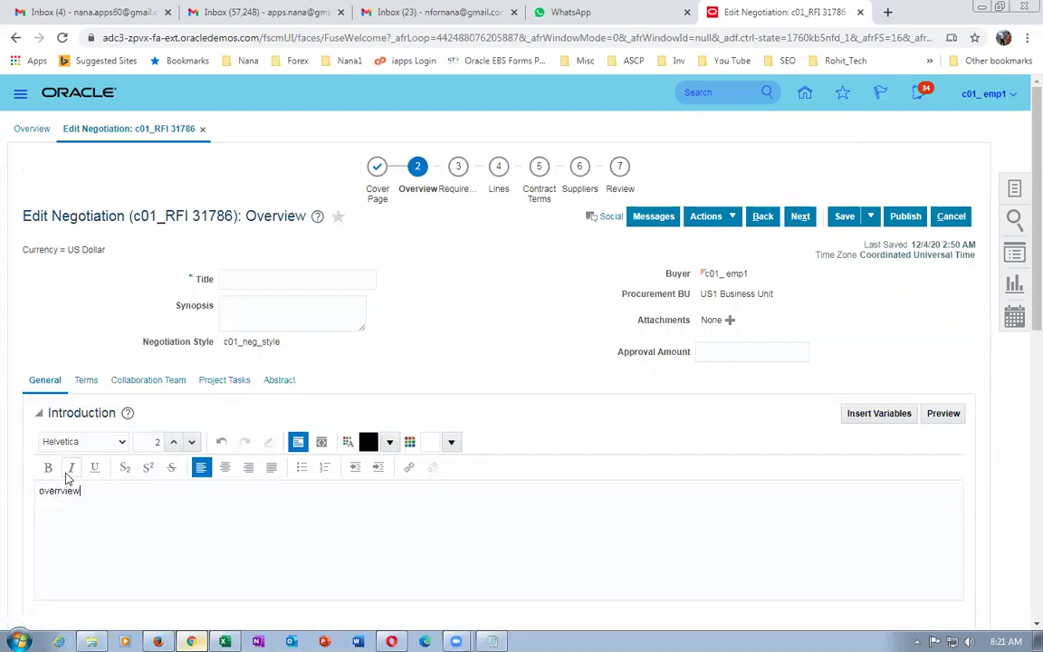
scroll(303, 323, "down", 4)
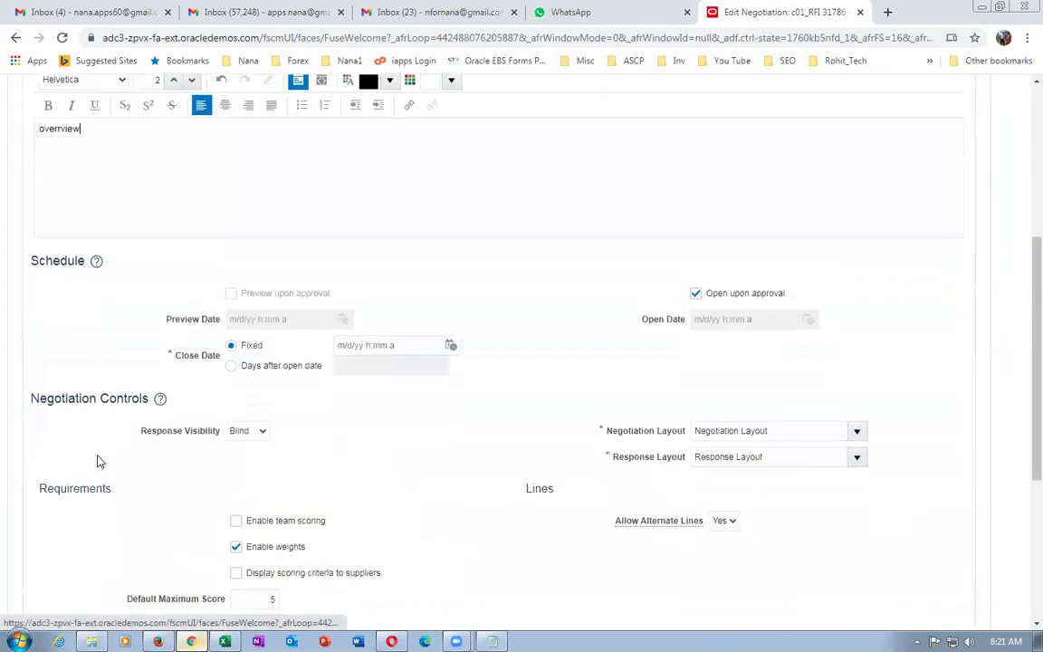
left_click(450, 345)
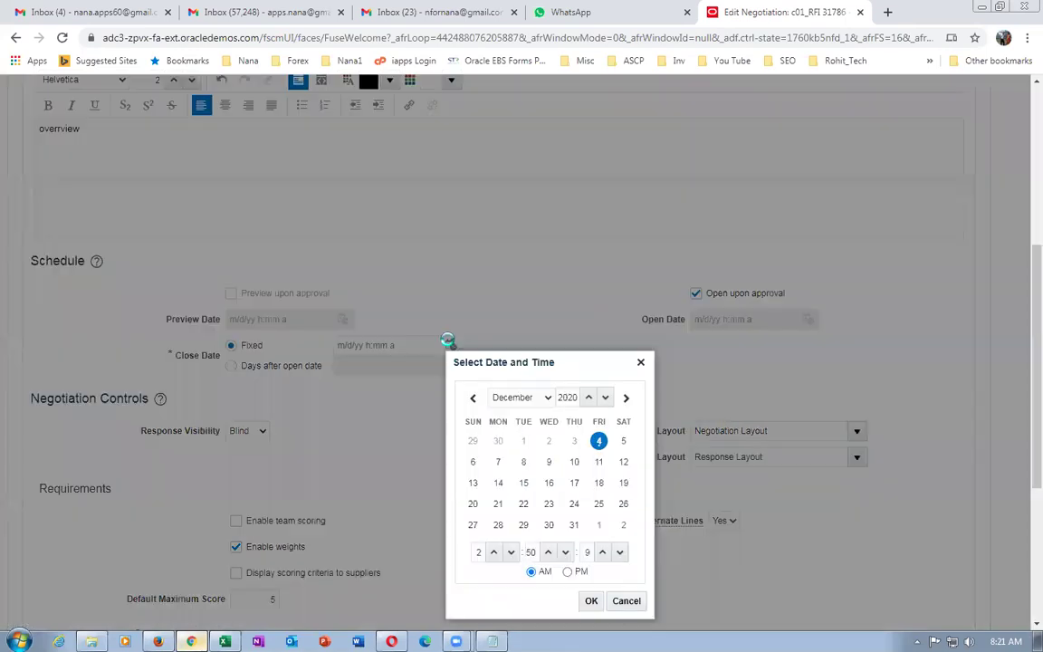
left_click(598, 461)
left_click(589, 602)
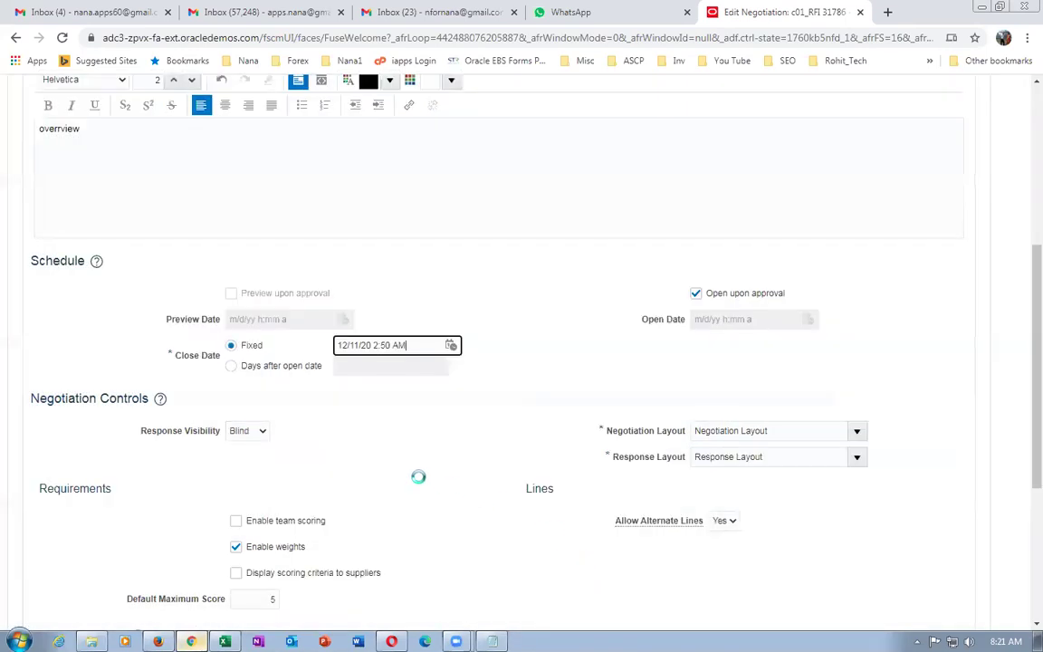
scroll(473, 519, "down", 3)
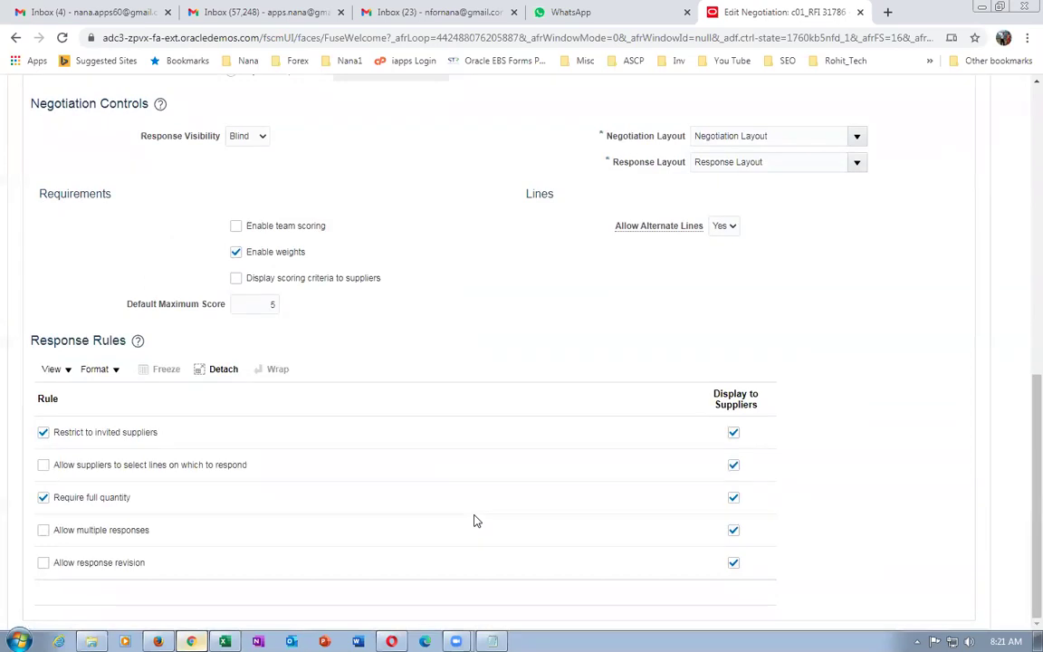
scroll(476, 518, "up", 12)
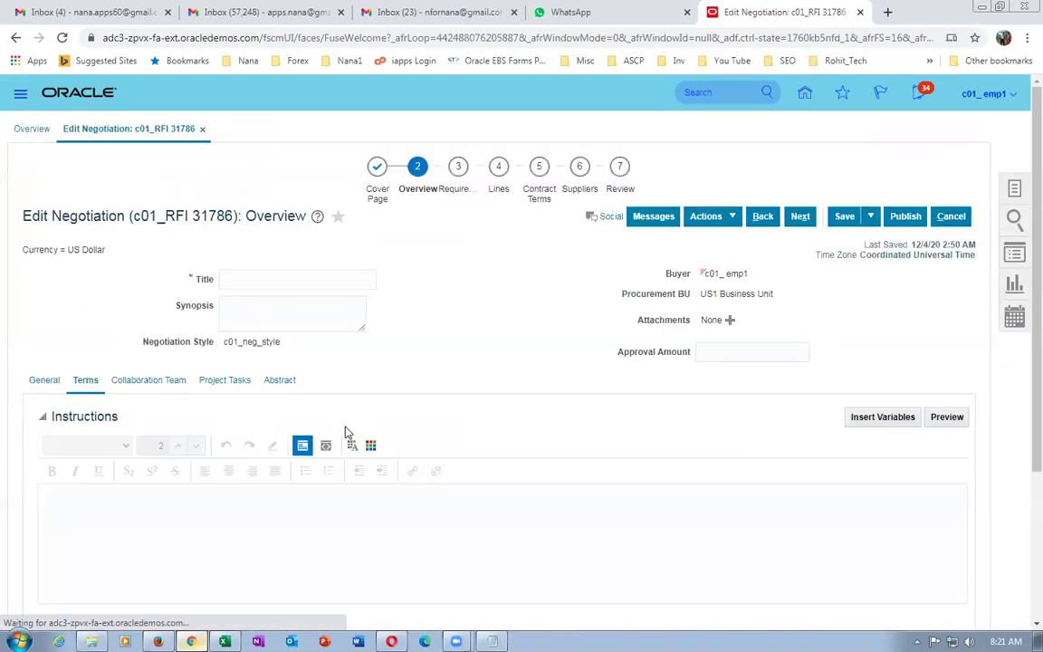
scroll(345, 434, "down", 3)
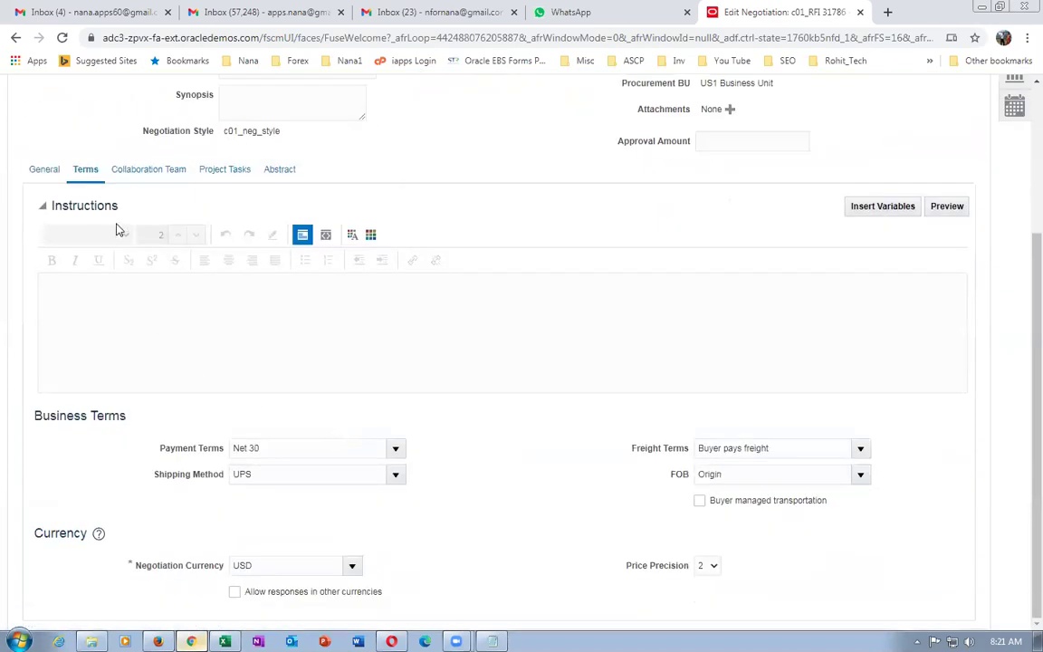
scroll(495, 262, "up", 5)
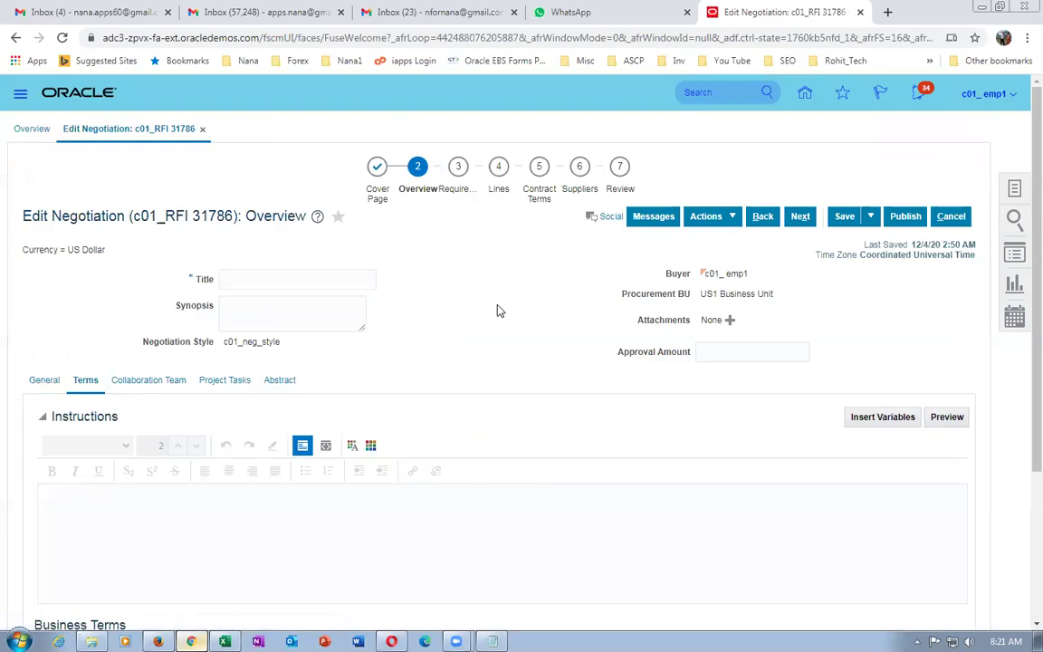
Title the RFI 'c01 RFI' and go to the Lines step.
left_click(450, 188)
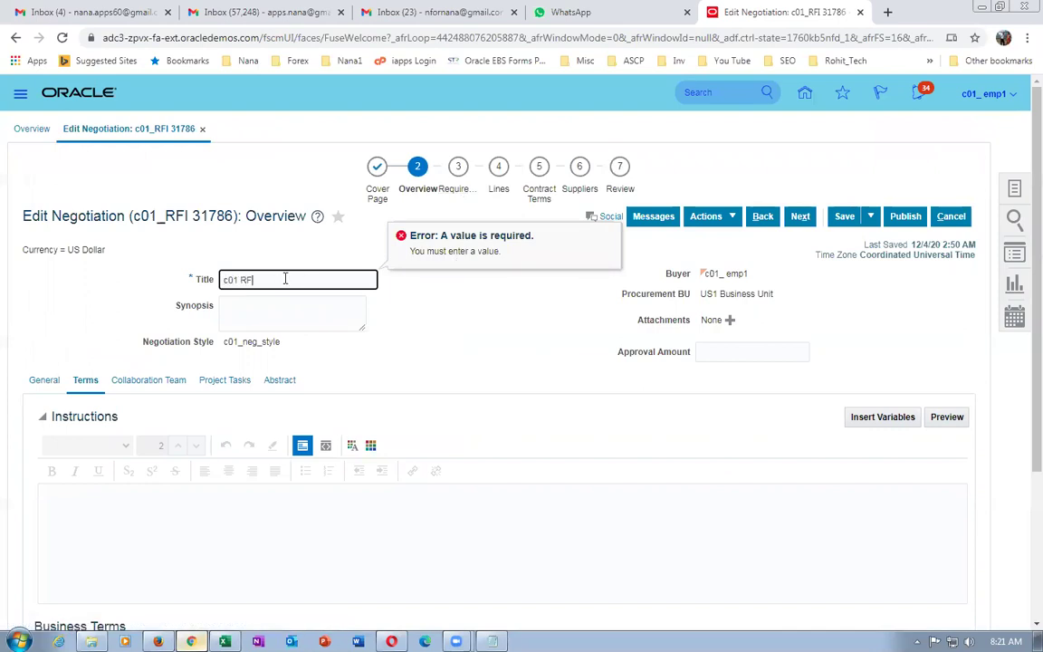
left_click(385, 265)
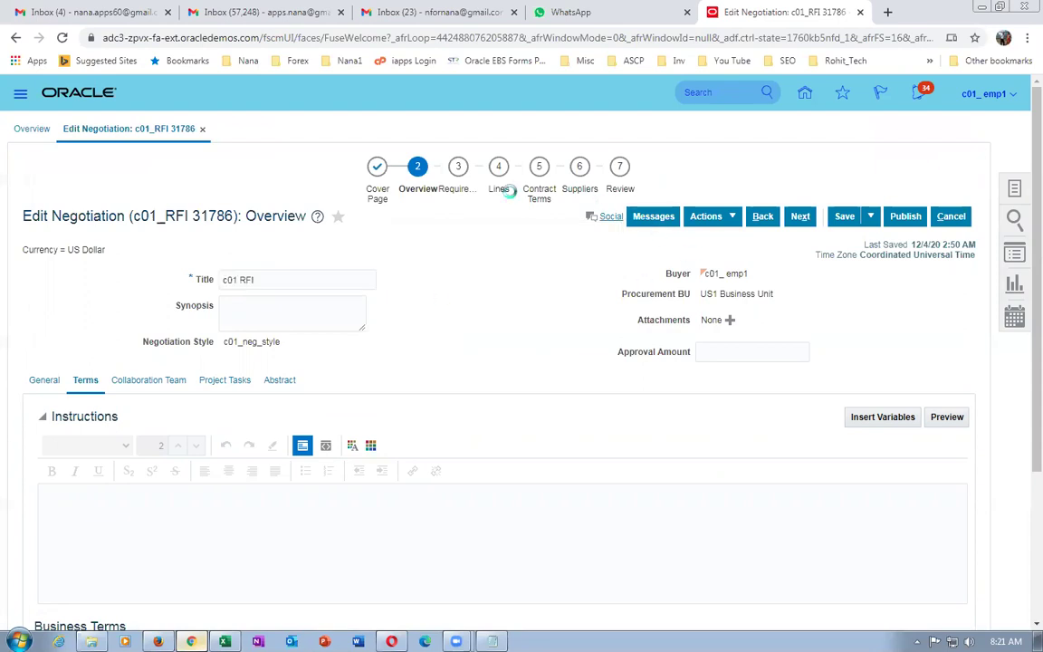
left_click(498, 190)
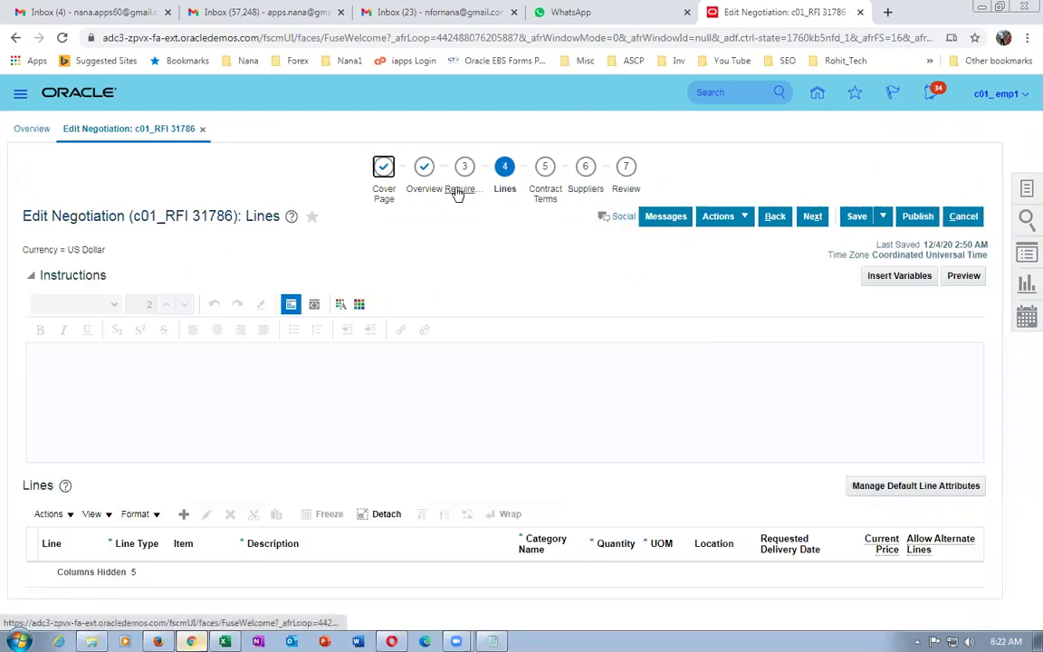
Add line 1: item AS65002 Wireless All-in-One Printer, quantity 4, current price 100.
left_click(184, 515)
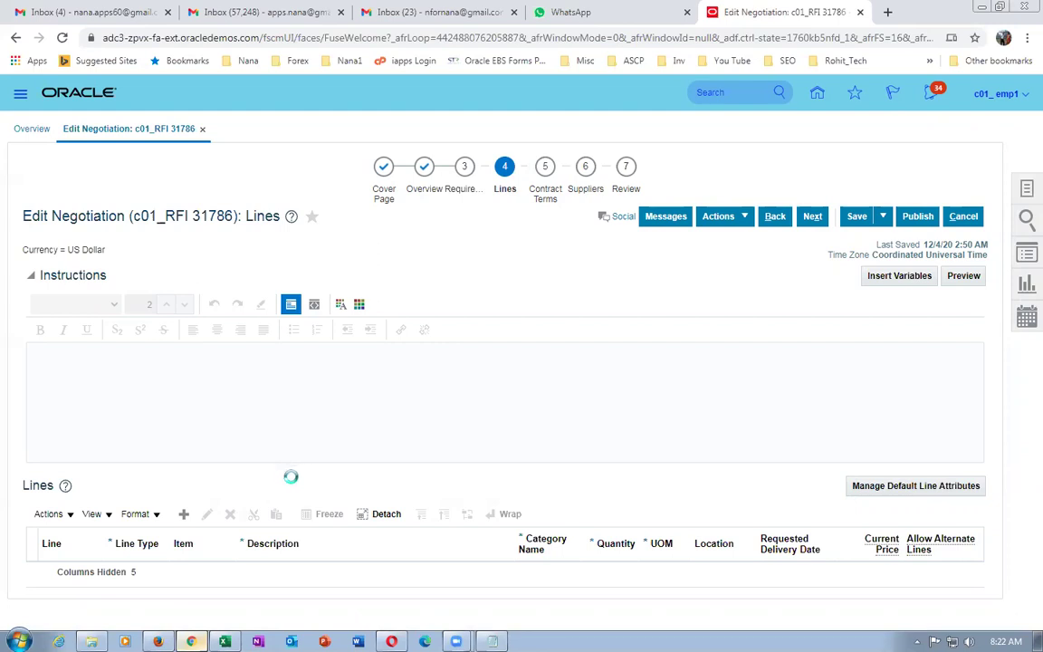
left_click(198, 576)
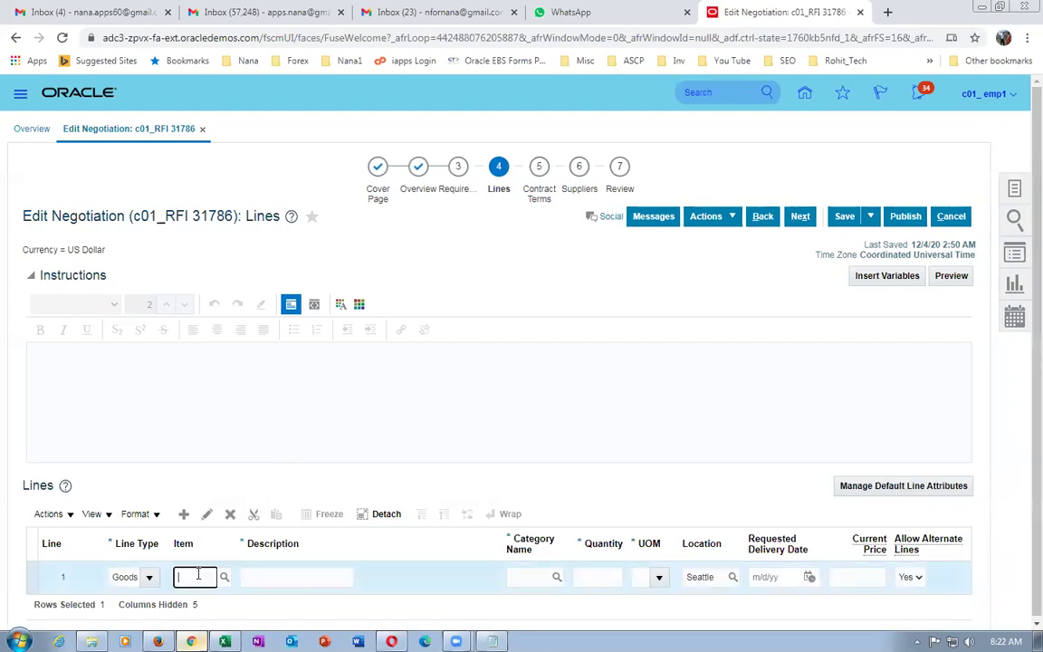
type("AS65")
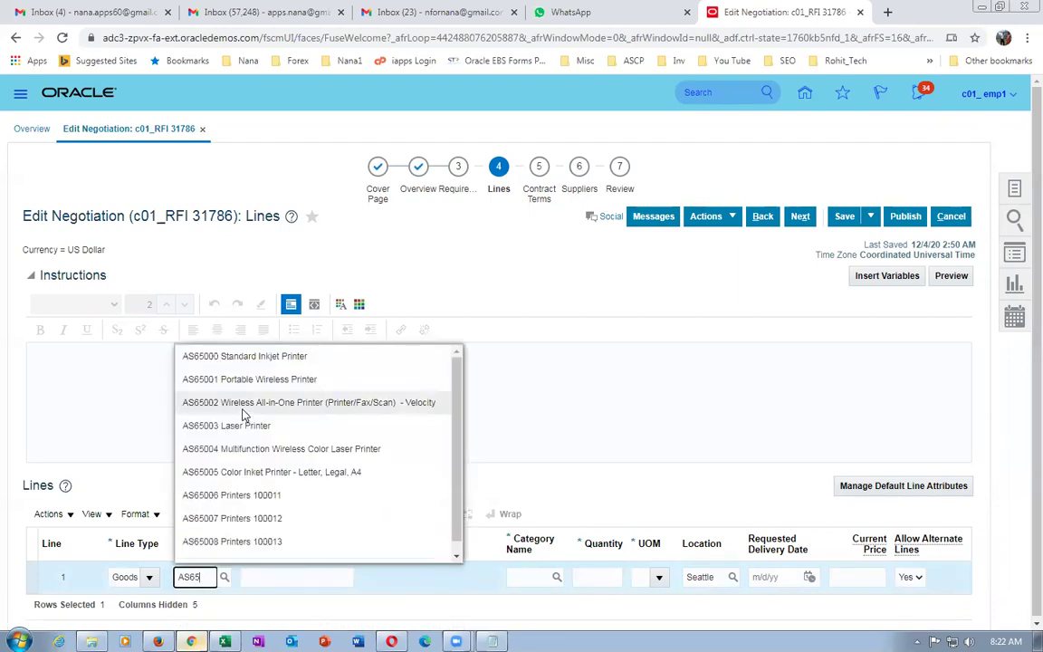
left_click(243, 410)
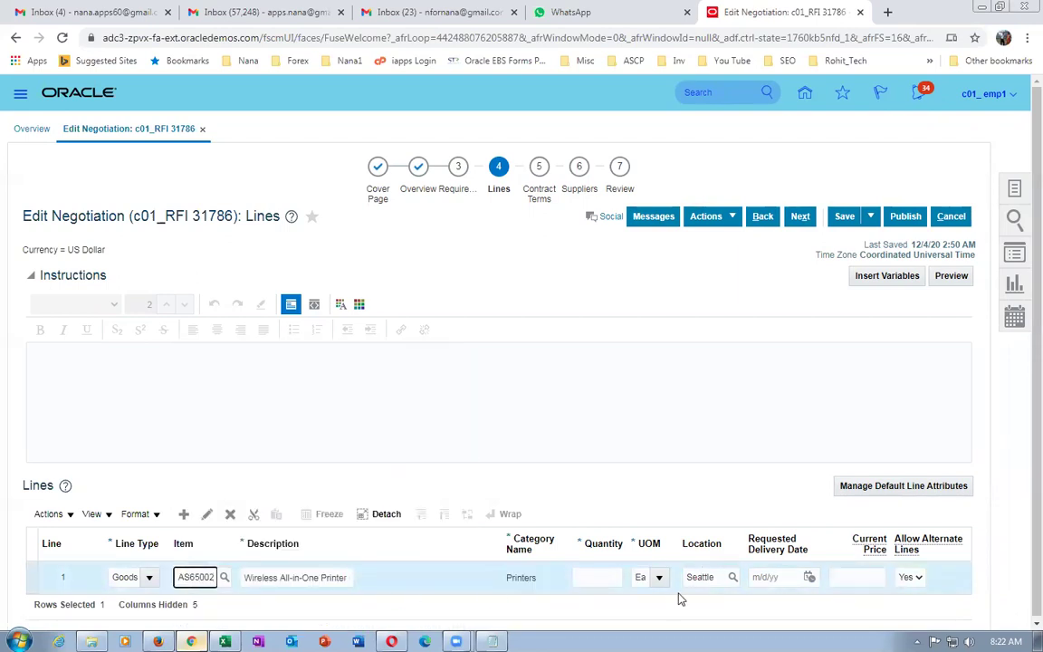
left_click(609, 578)
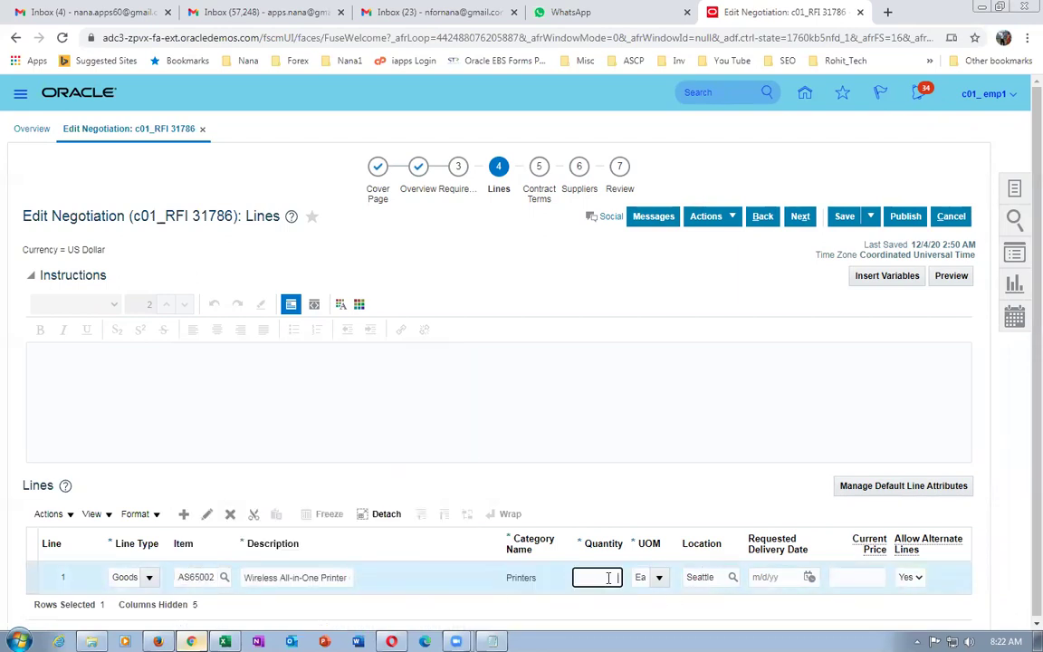
type("4")
left_click(847, 582)
type("100")
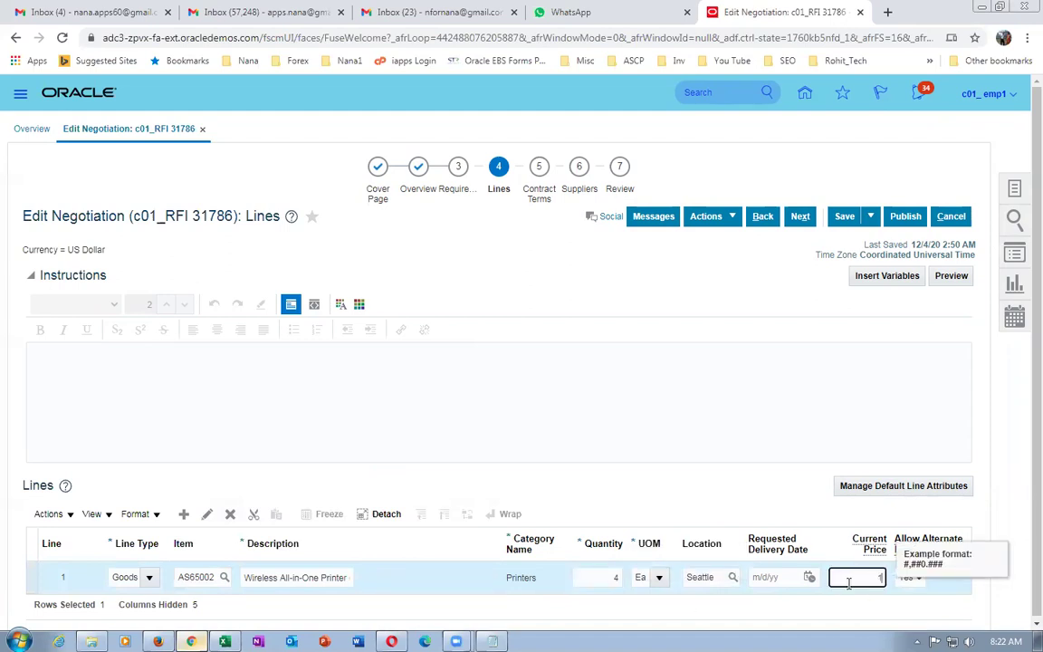
key("Tab")
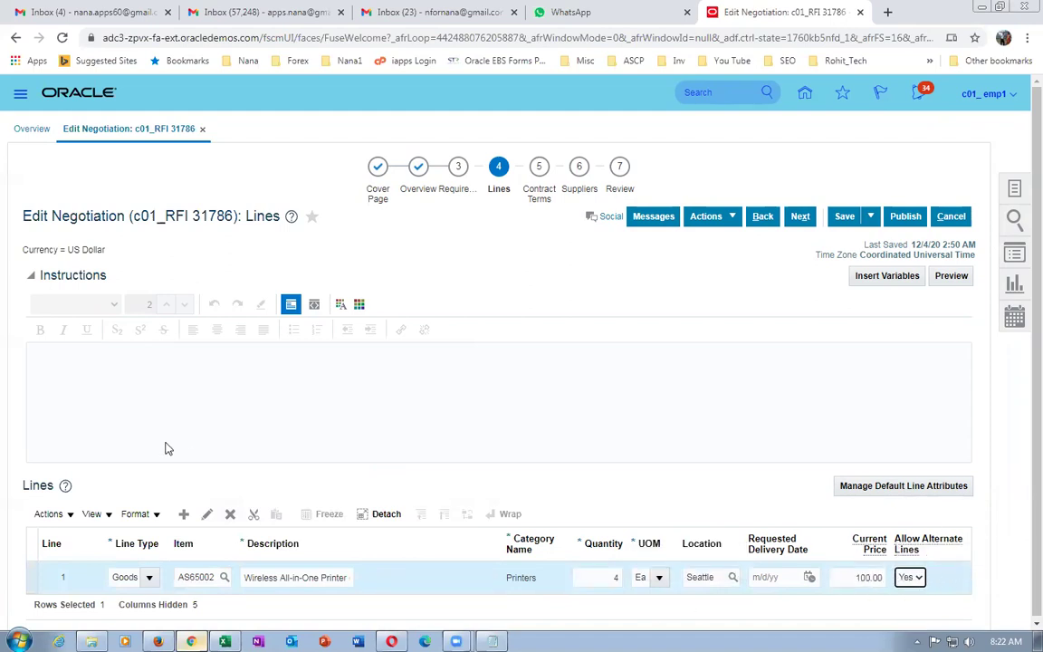
left_click(488, 433)
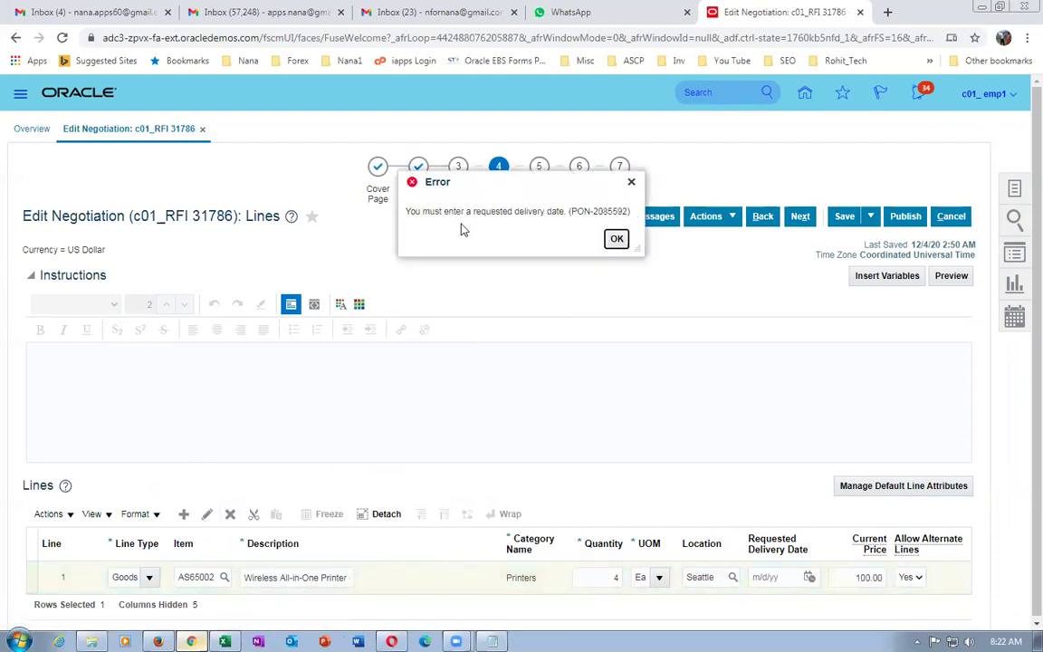
Set line 1's requested delivery date to 12/24/20.
left_click(615, 238)
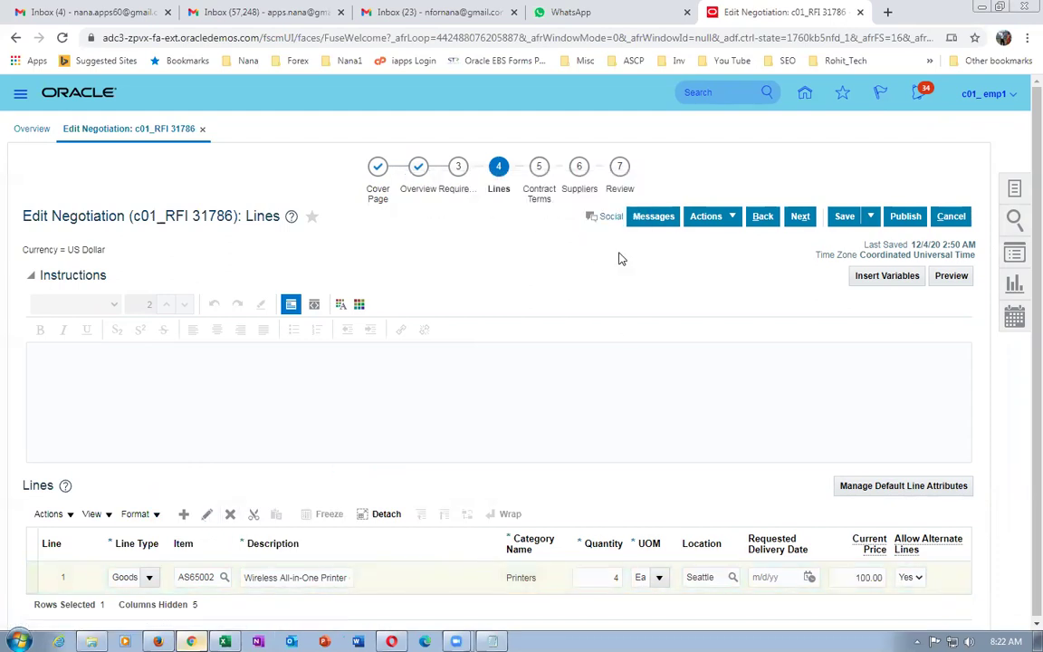
left_click(808, 577)
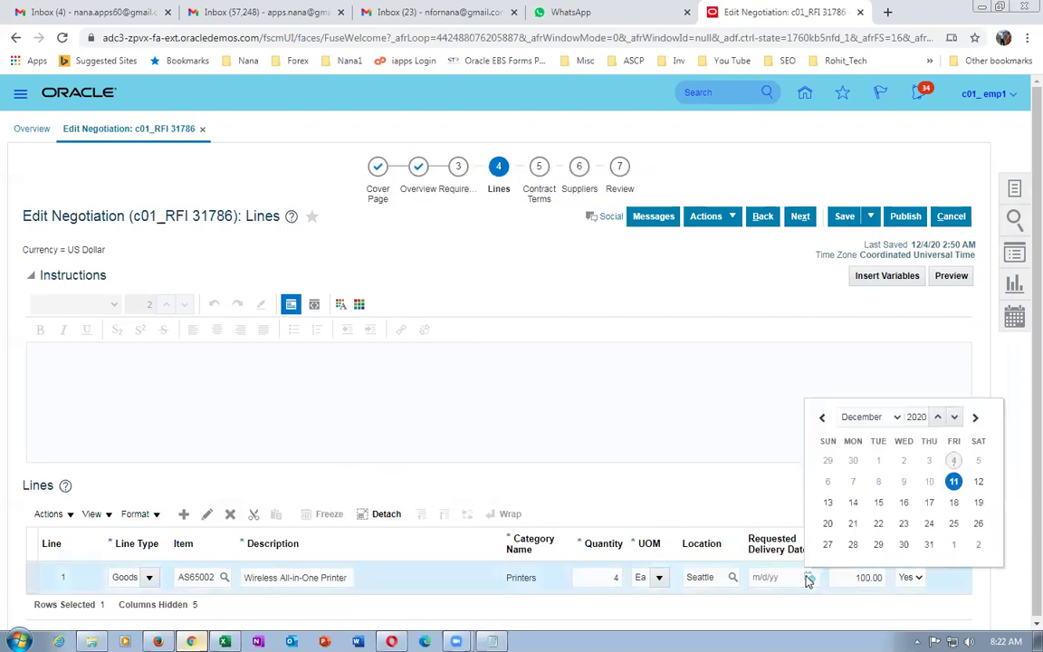
left_click(930, 521)
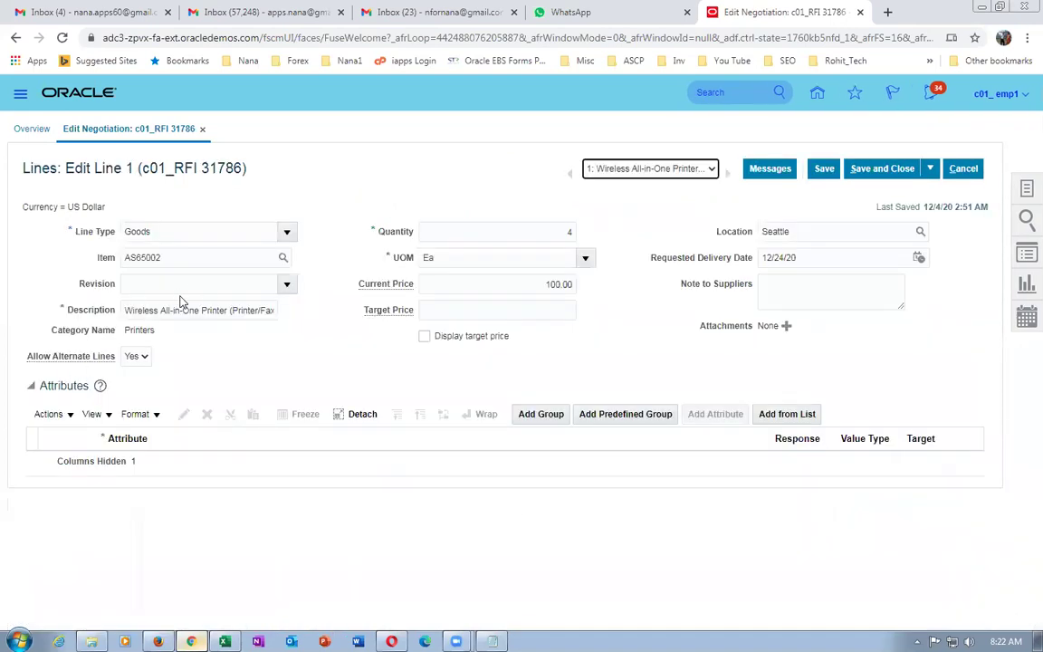
Give line 1 a target price of 85.00 displayed to suppliers and save it.
left_click(451, 312)
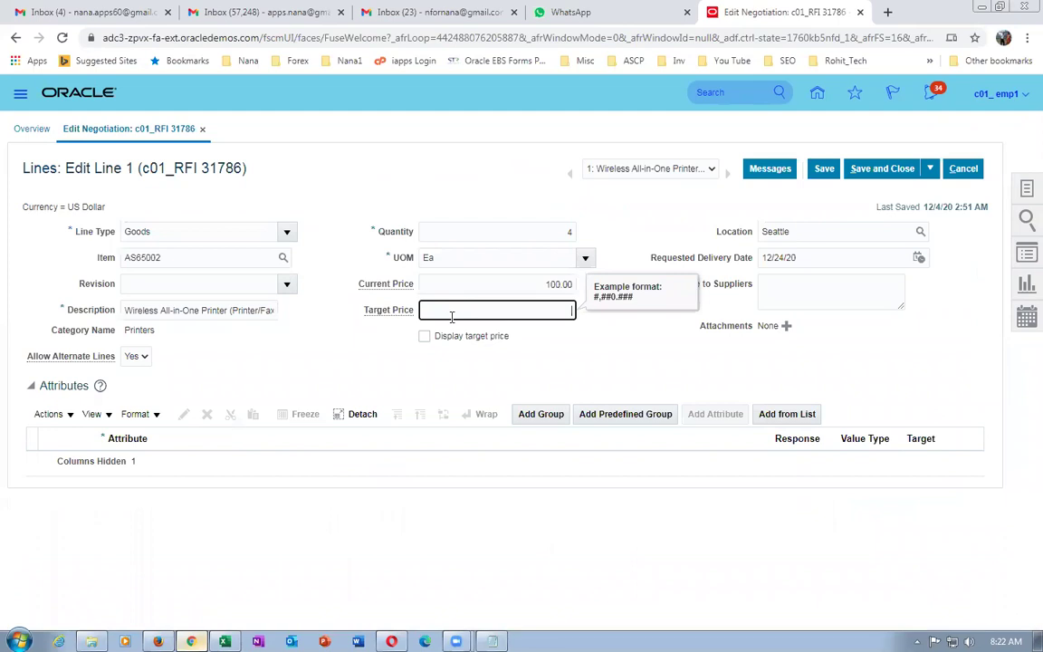
type("85")
key("Tab")
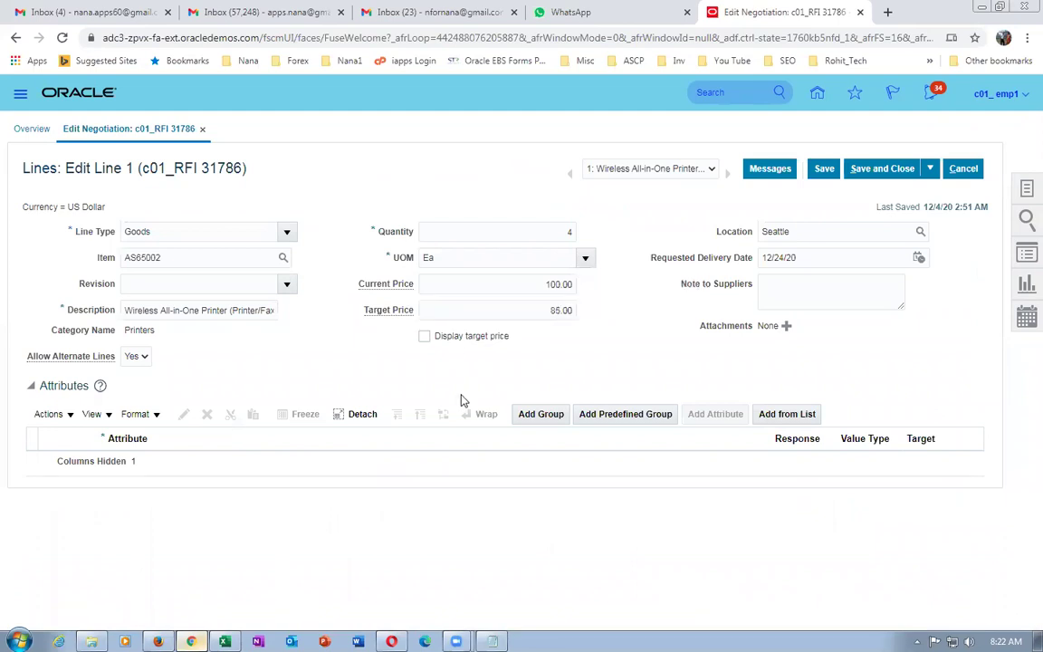
left_click(424, 338)
left_click(889, 176)
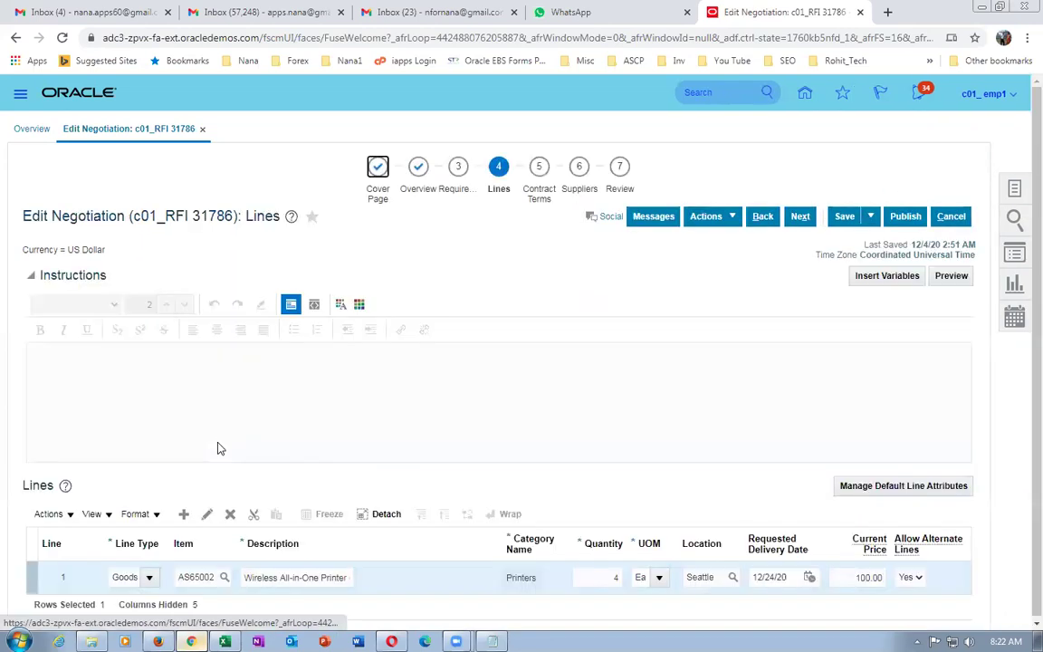
left_click(207, 514)
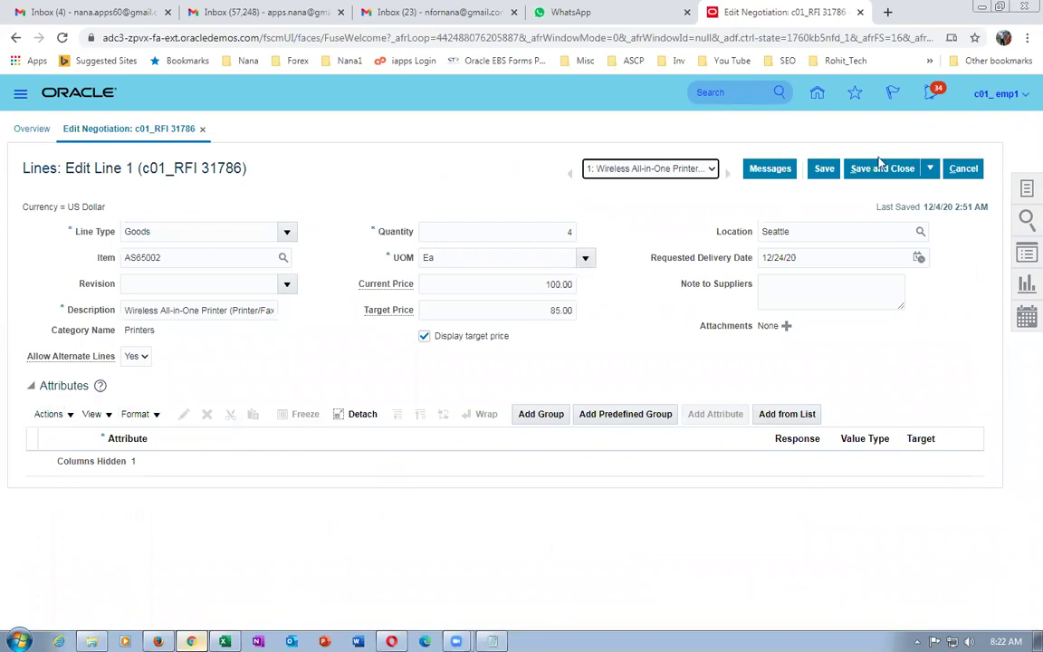
left_click(882, 168)
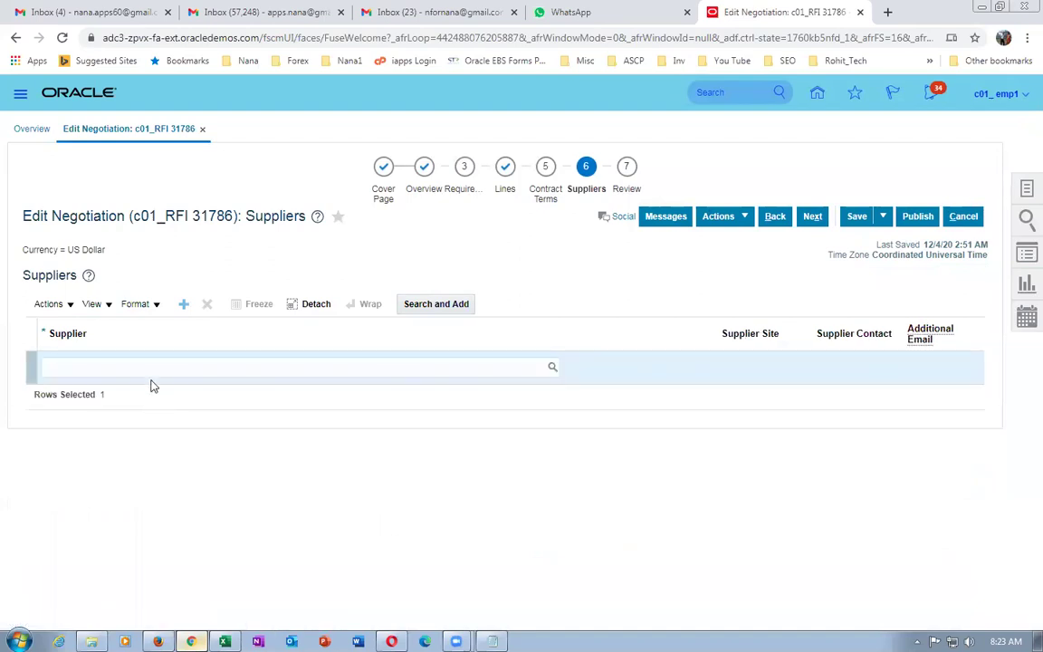
Invite supplier c01_sup_1 with supplier site Site 1.
type("c01")
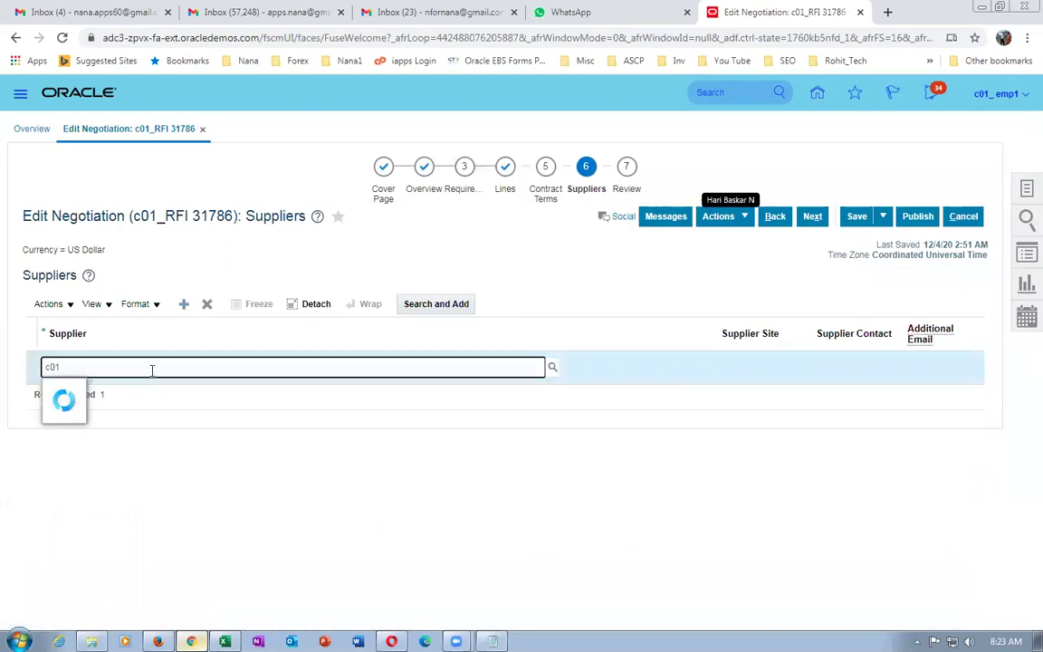
left_click(81, 389)
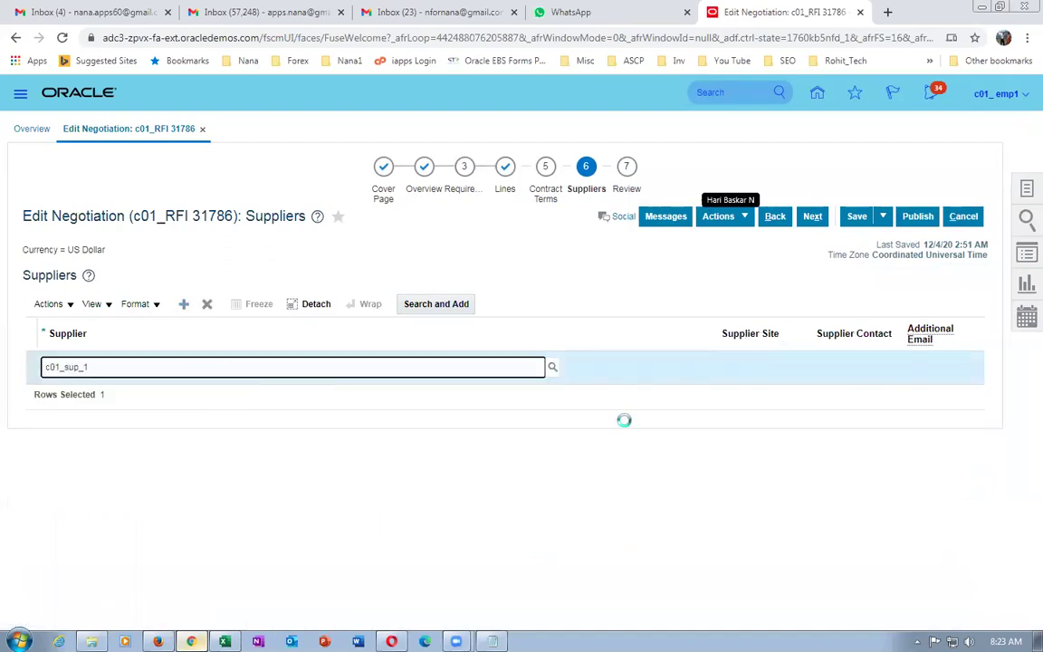
left_click(789, 368)
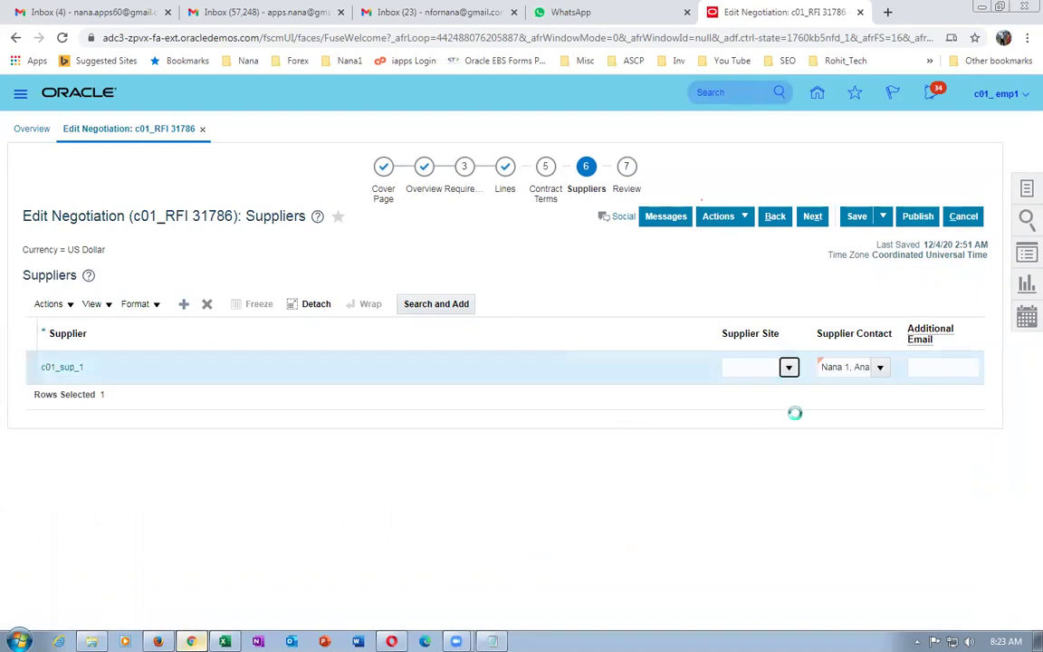
left_click(738, 415)
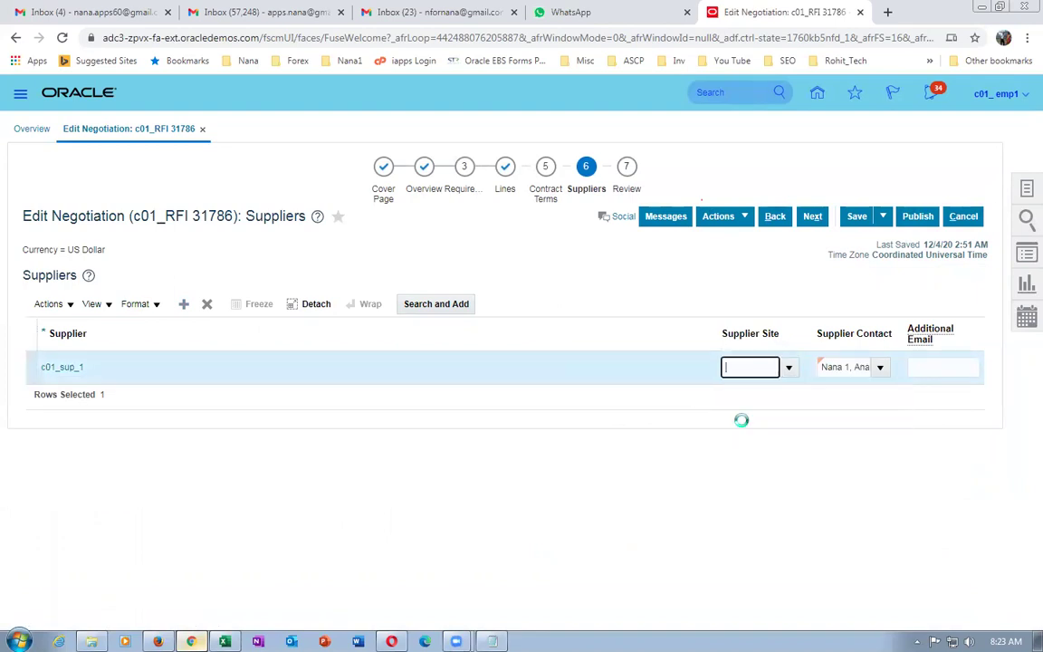
left_click(279, 532)
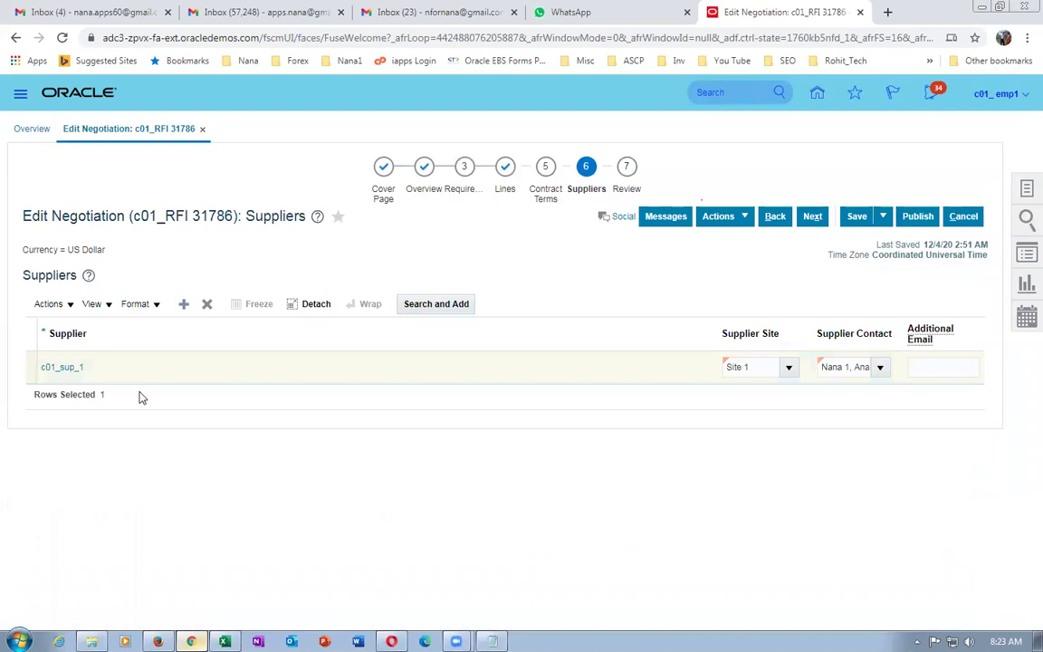
Add supplier c01_sup_2 with Site 2, removing an accidental duplicate c01_sup_1 row.
left_click(184, 304)
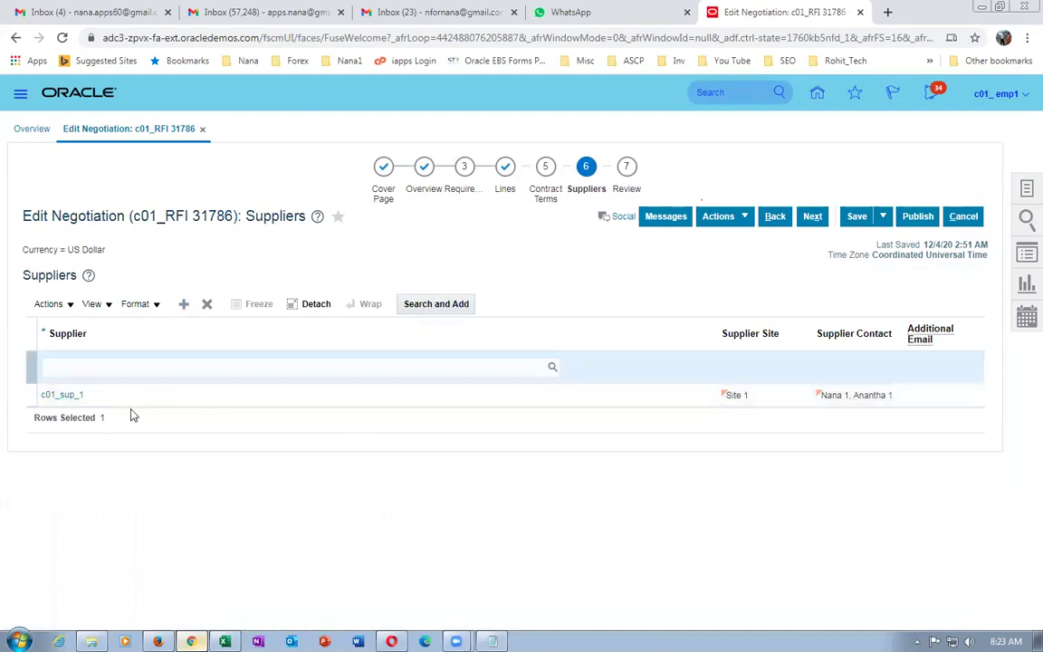
left_click(115, 367)
type("c01")
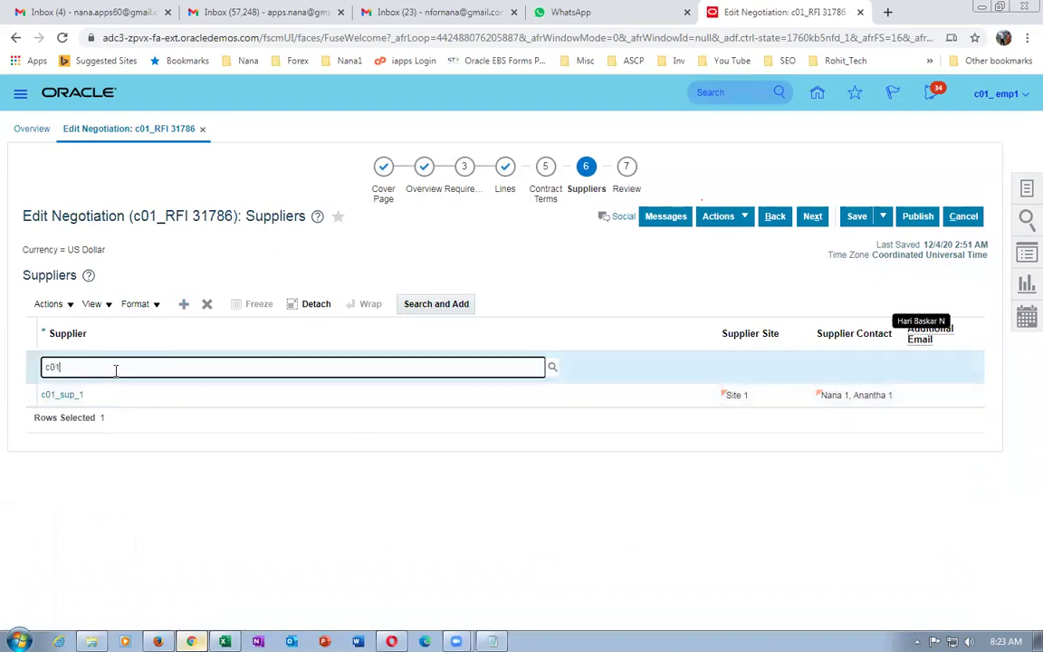
left_click(110, 390)
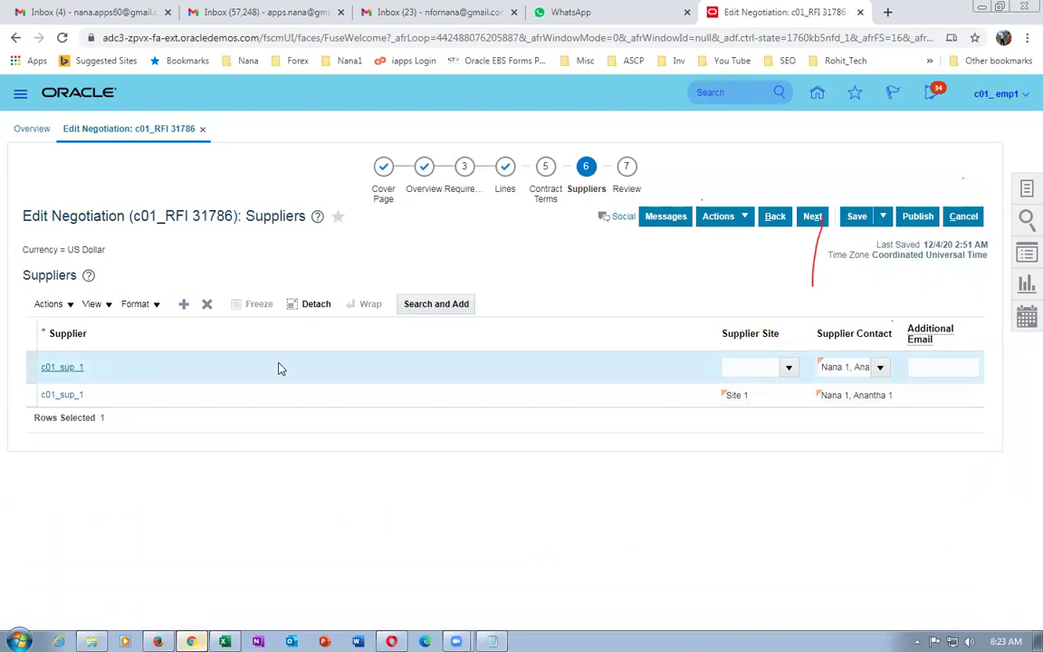
left_click(207, 305)
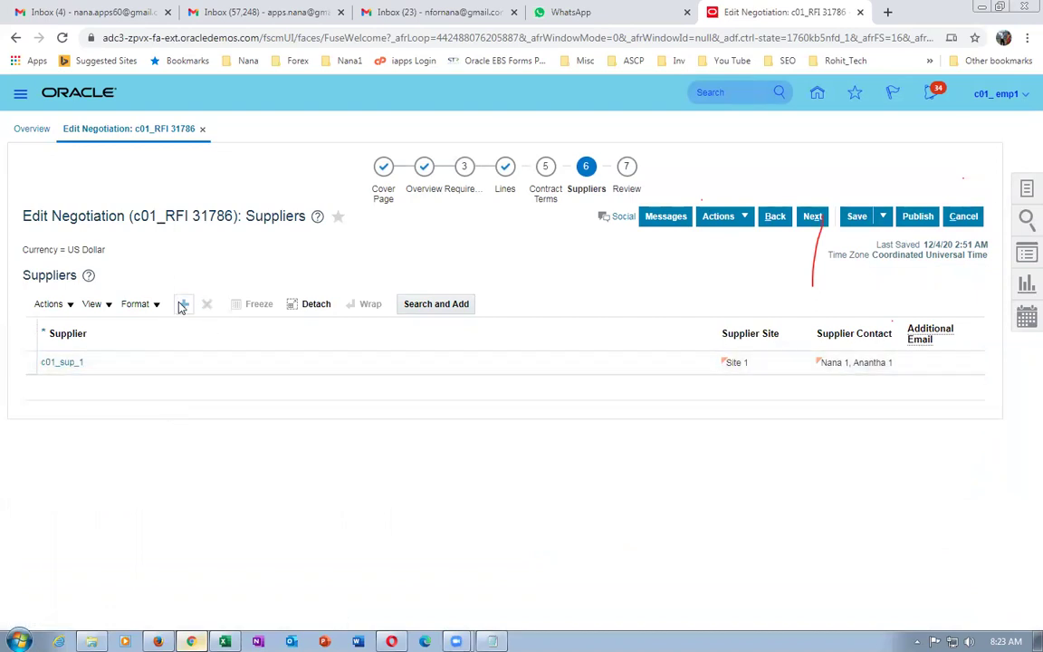
left_click(183, 305)
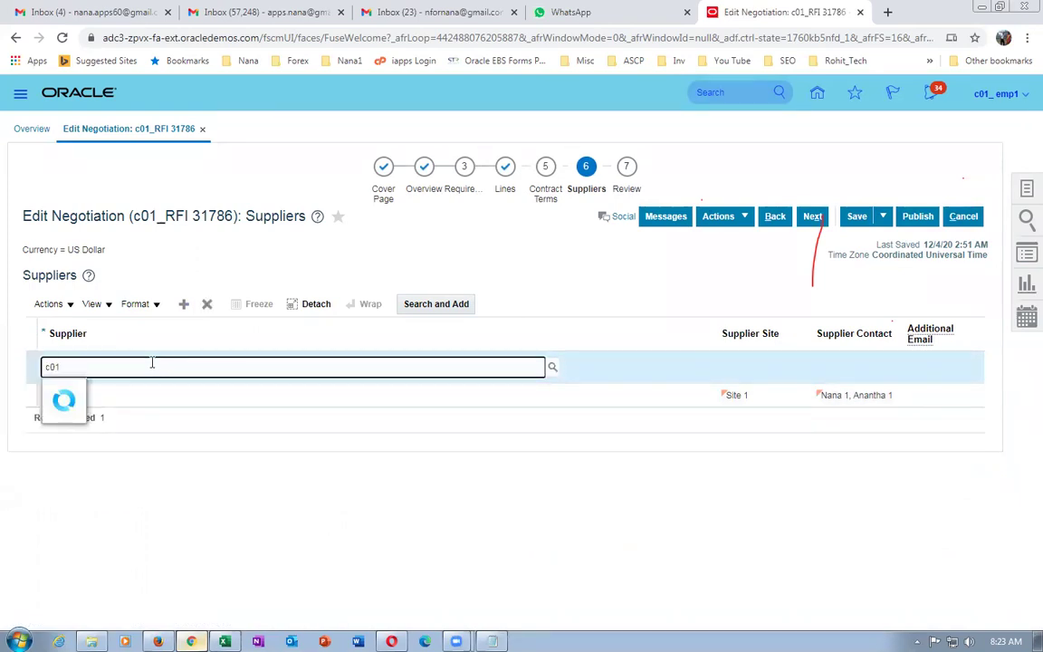
left_click(140, 412)
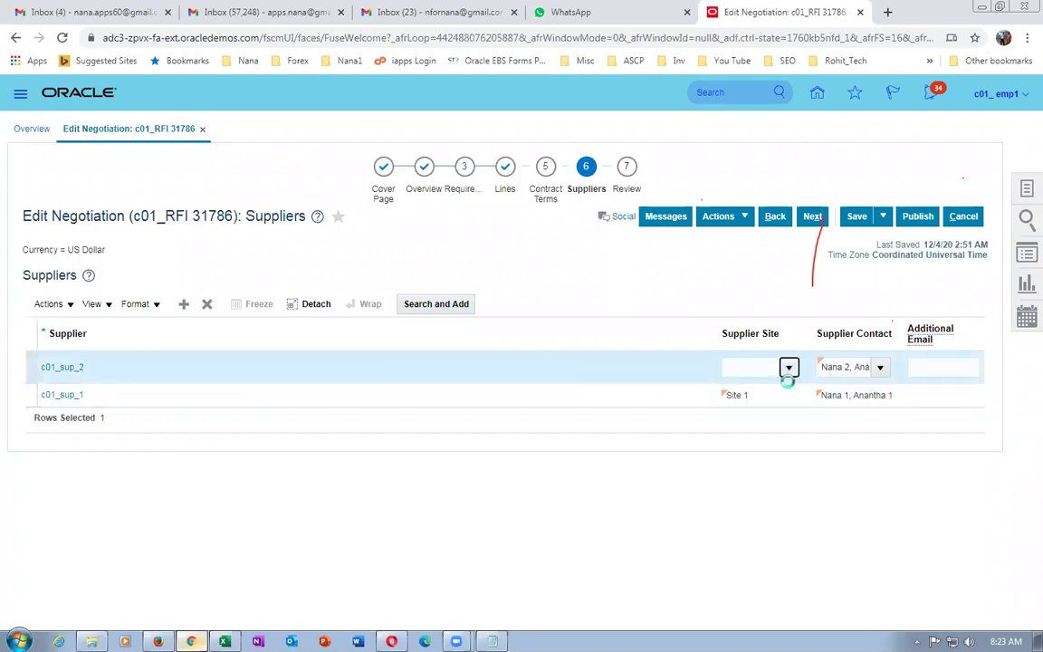
left_click(788, 370)
left_click(738, 433)
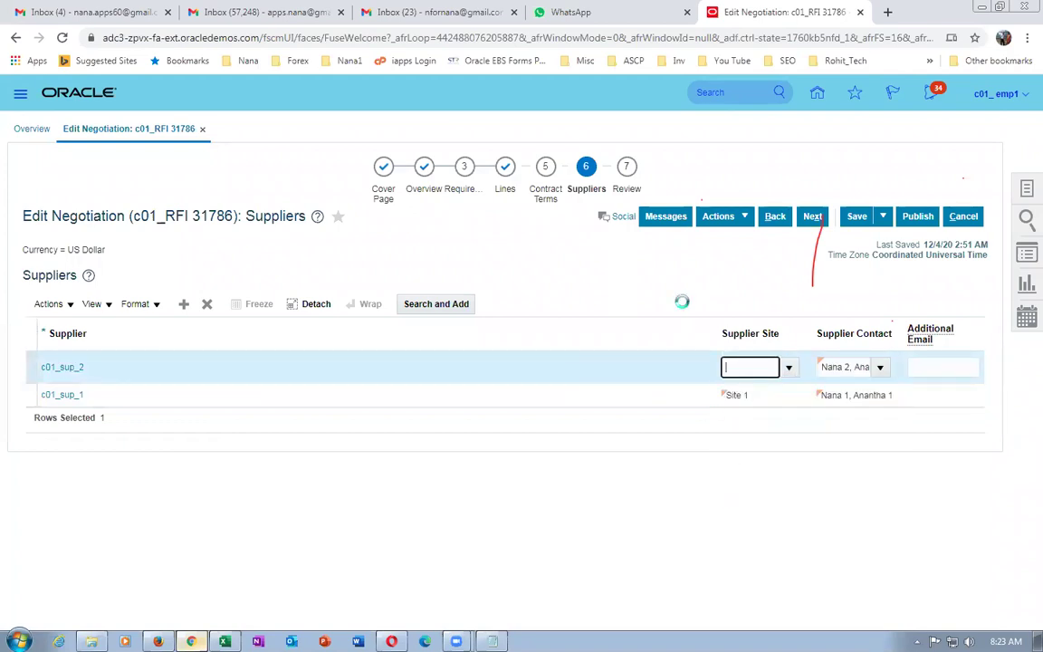
Save the negotiation, attempt to publish, and dismiss the invalid location error.
left_click(856, 215)
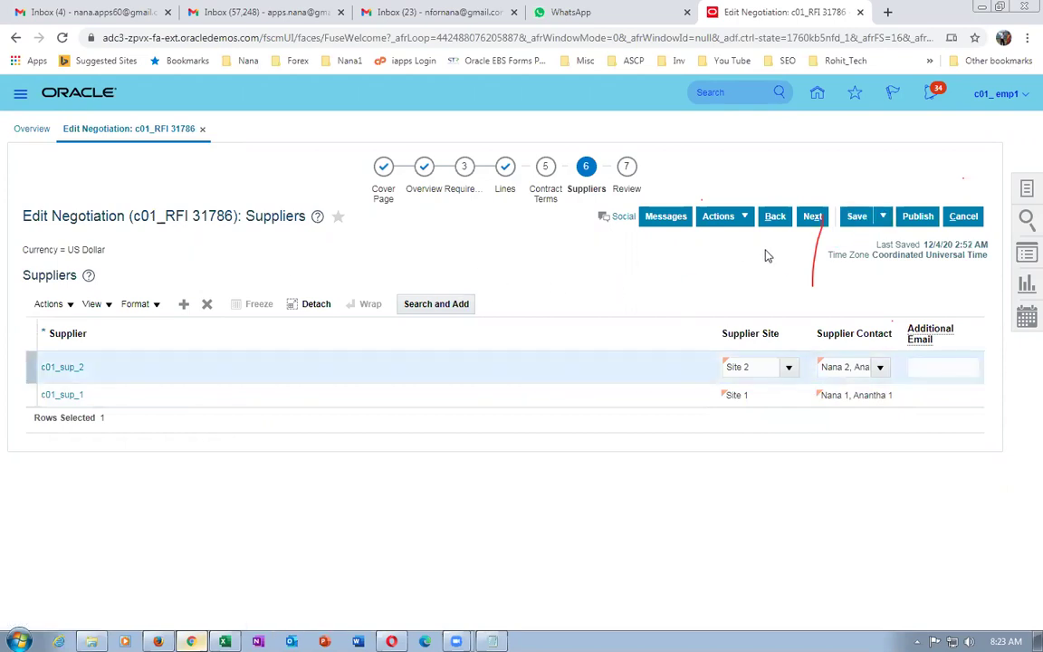
left_click(924, 218)
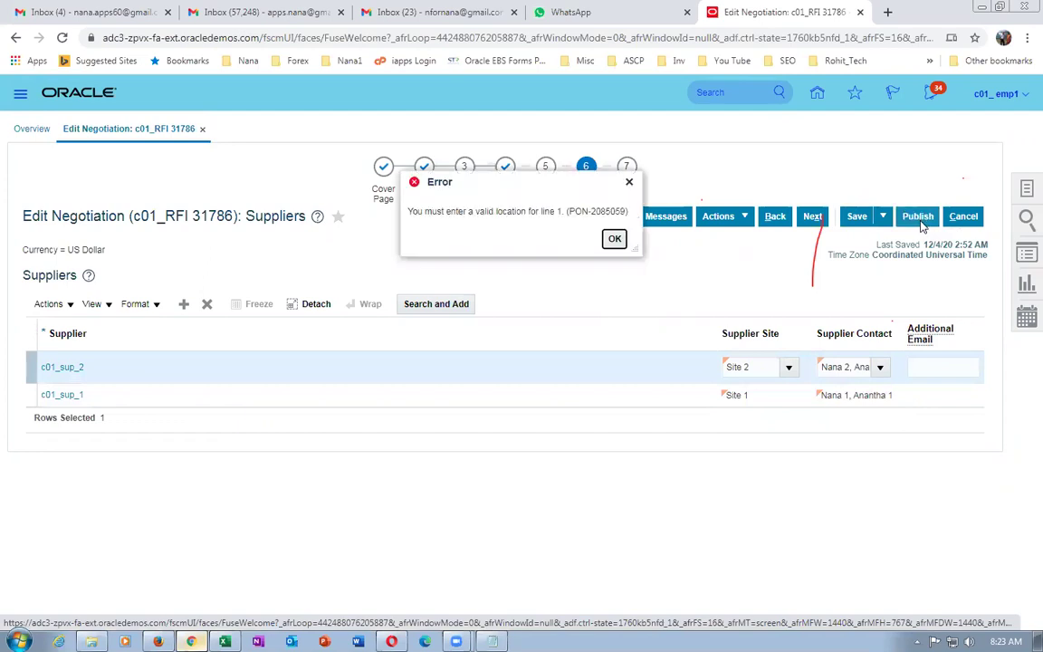
left_click(613, 239)
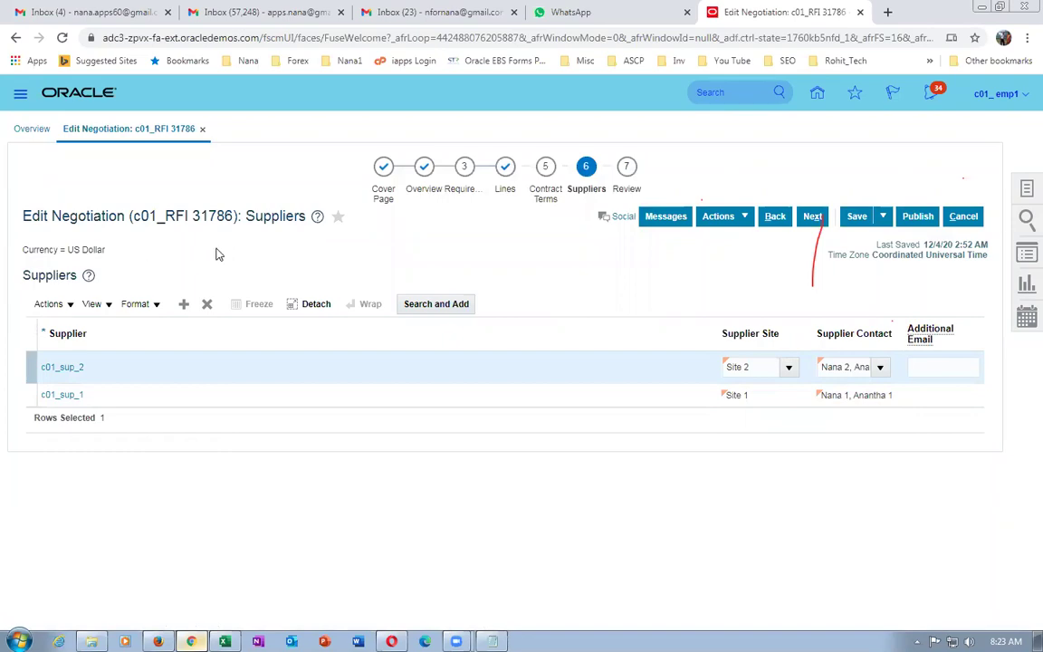
left_click(158, 641)
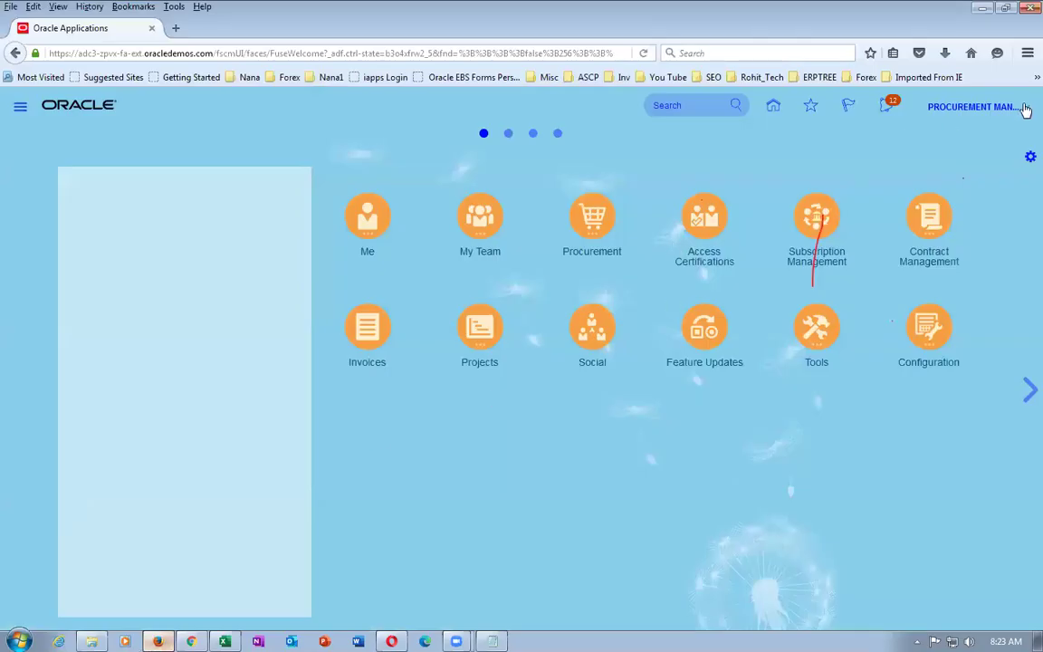
Sign out of the procurement manager account and sign in as the system administrator.
left_click(975, 113)
left_click(991, 136)
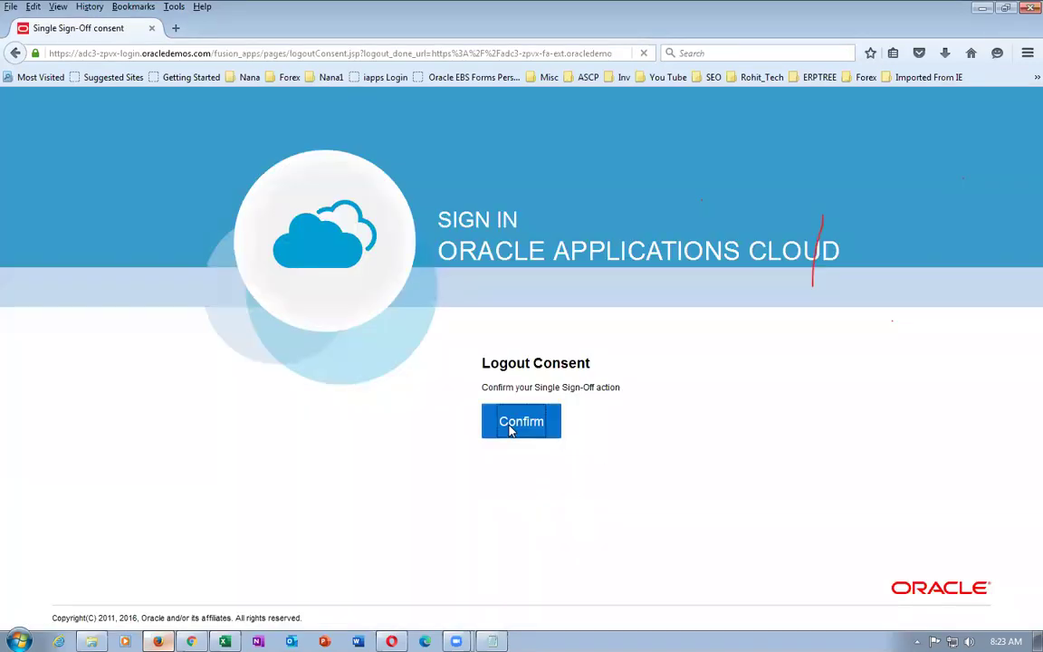
left_click(509, 422)
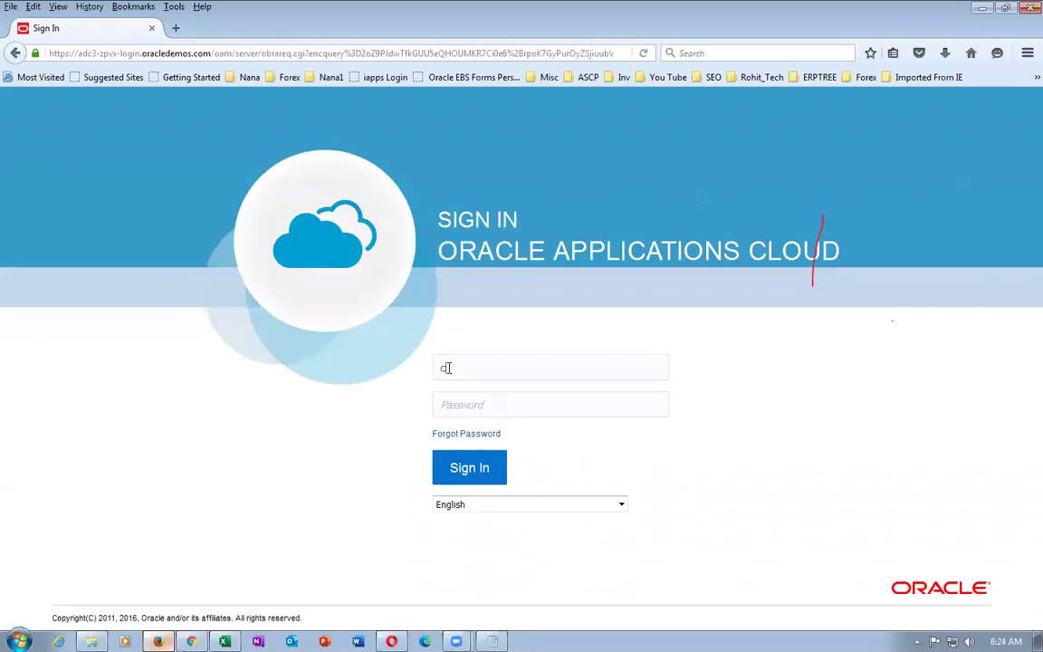
type("case")
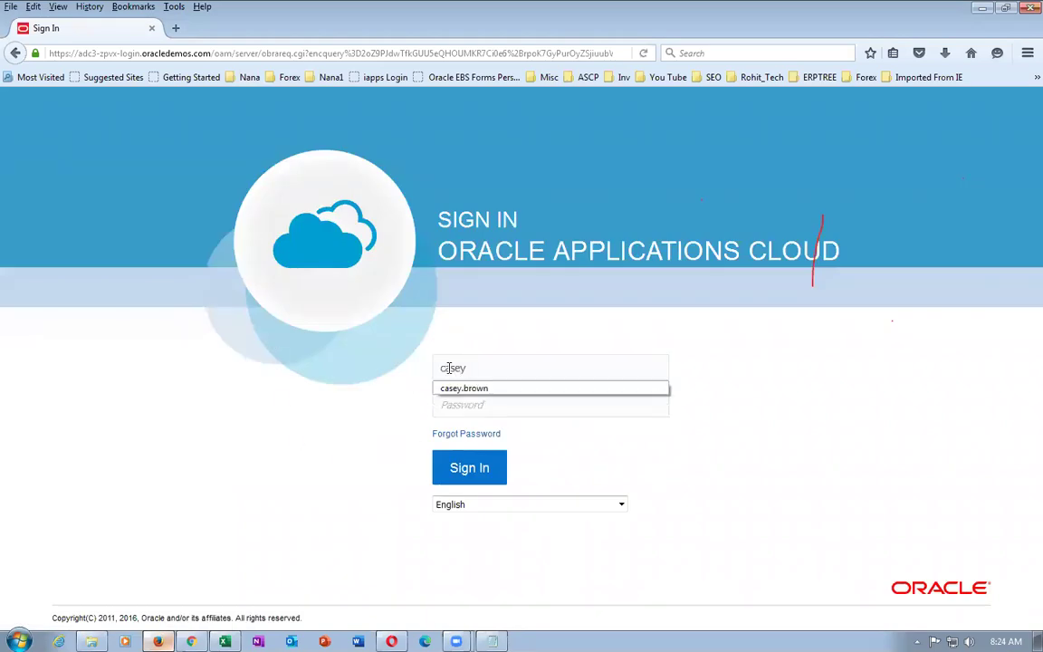
type("y")
key("Down")
key("Return")
left_click(455, 469)
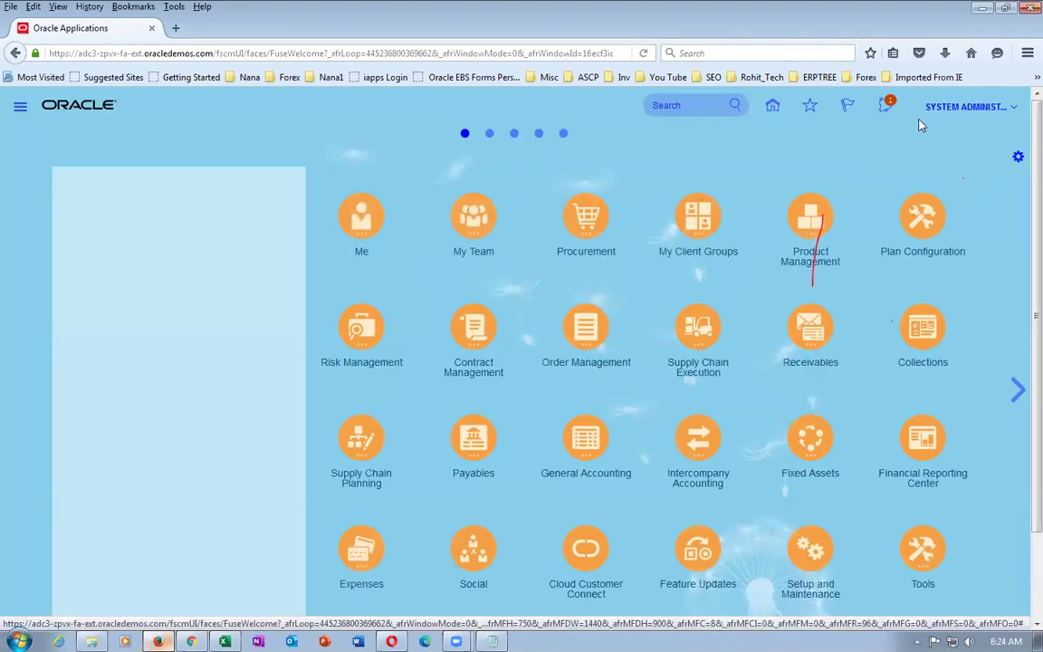
Check the pending notifications and bring up the signed-in user's settings menu.
left_click(884, 110)
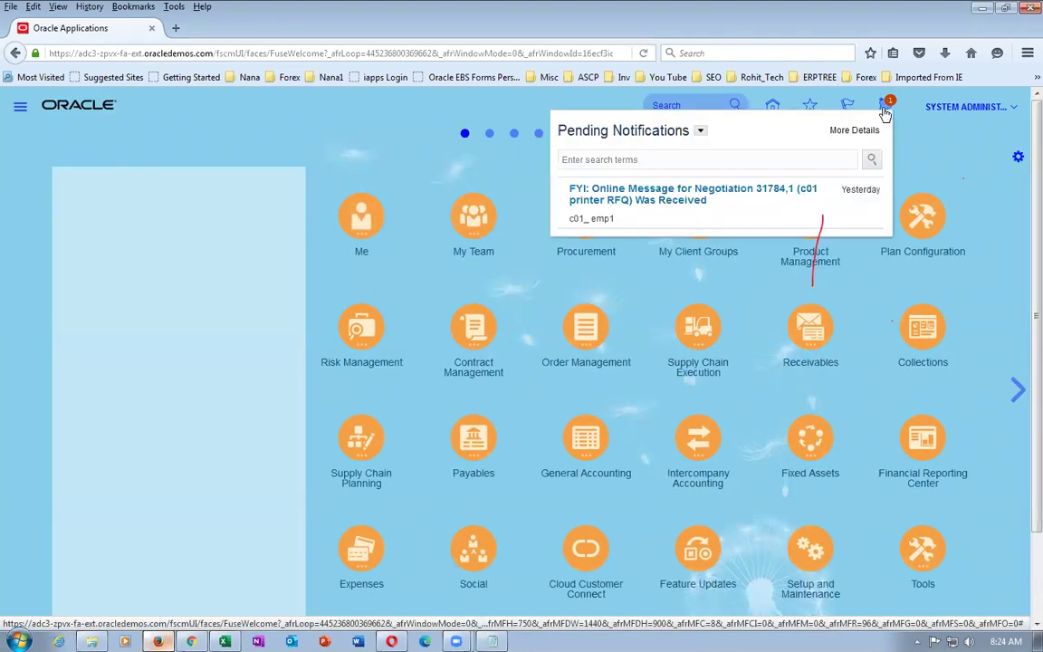
left_click(917, 156)
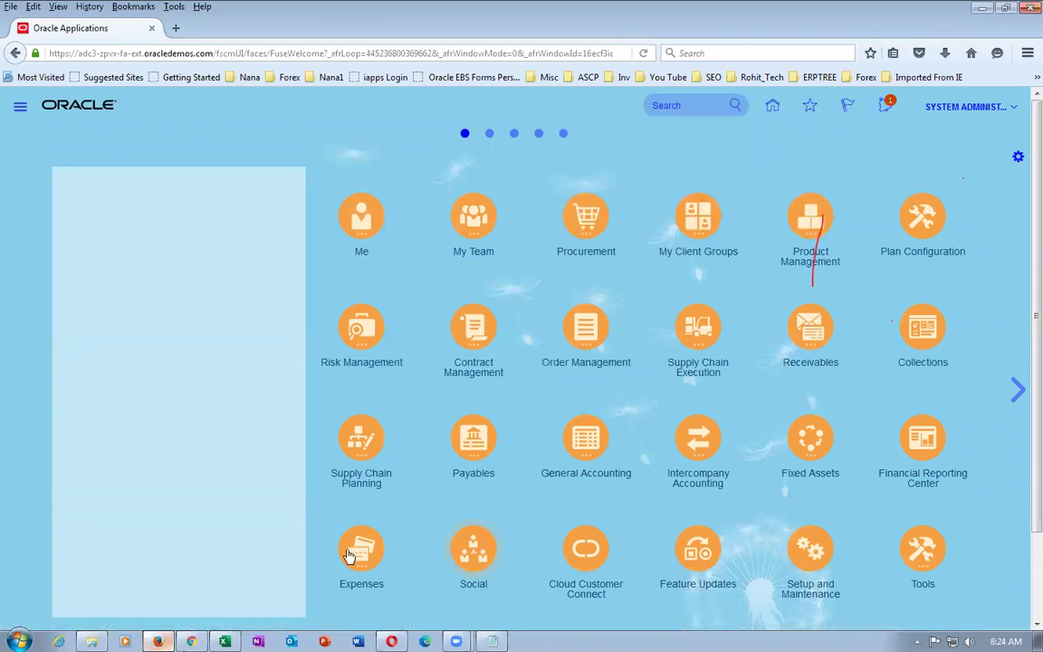
left_click(884, 112)
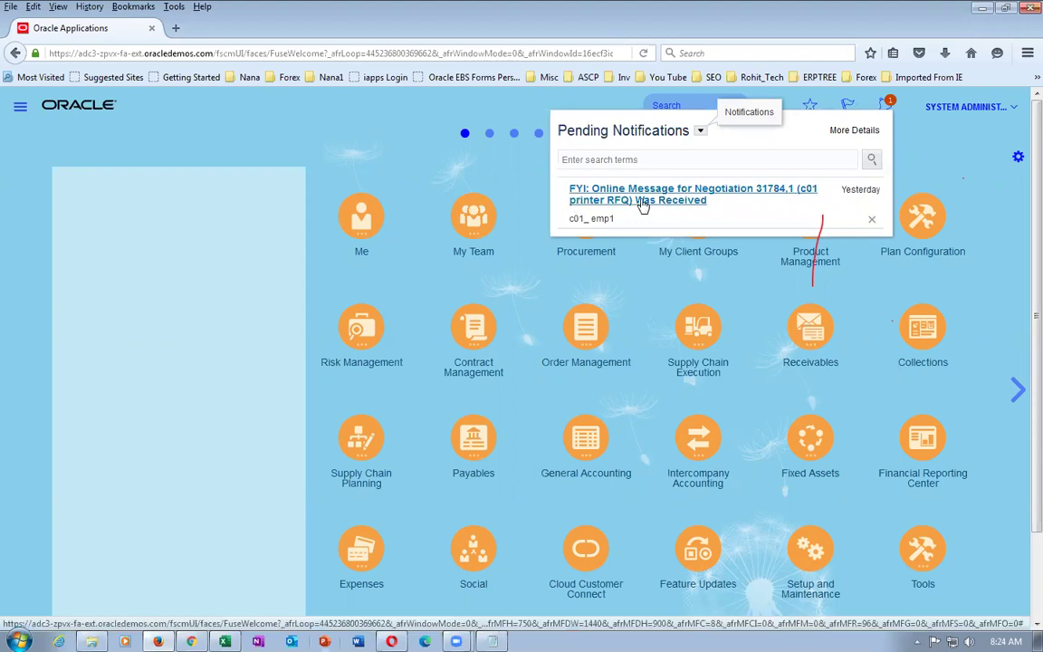
left_click(864, 134)
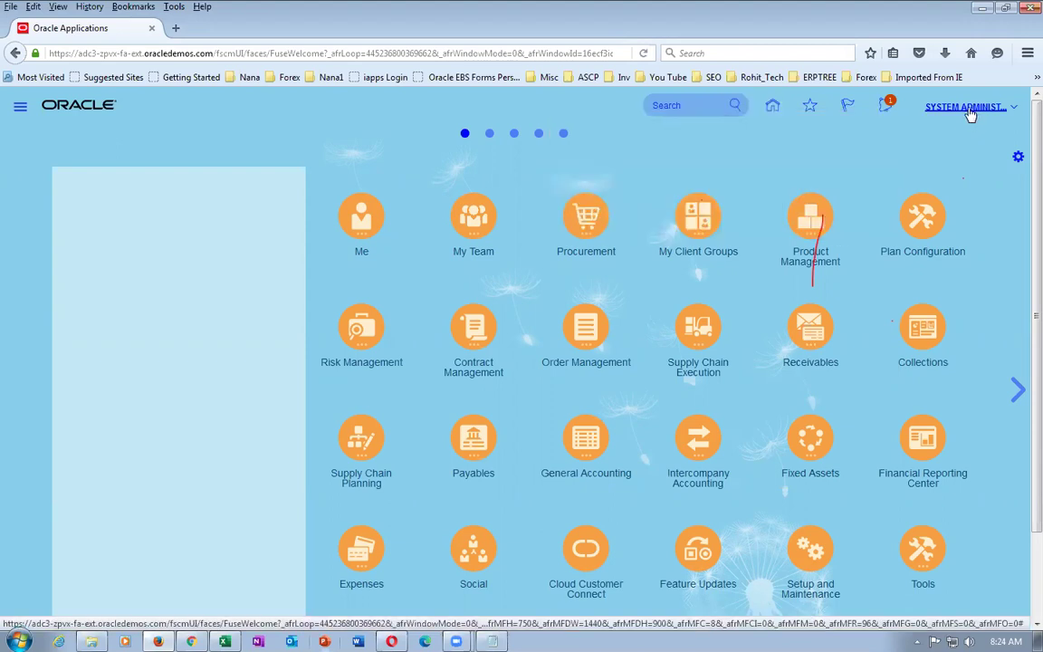
left_click(966, 108)
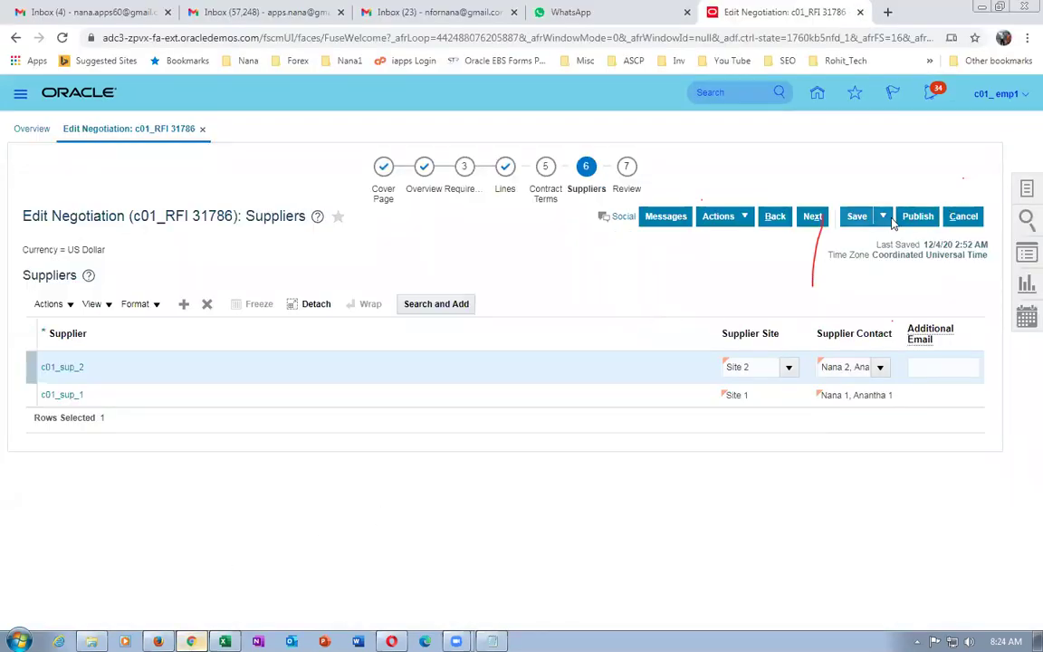
Retry publishing c01_RFI, then save and validate it from Lines; each attempt flags line 1's location as invalid.
left_click(924, 216)
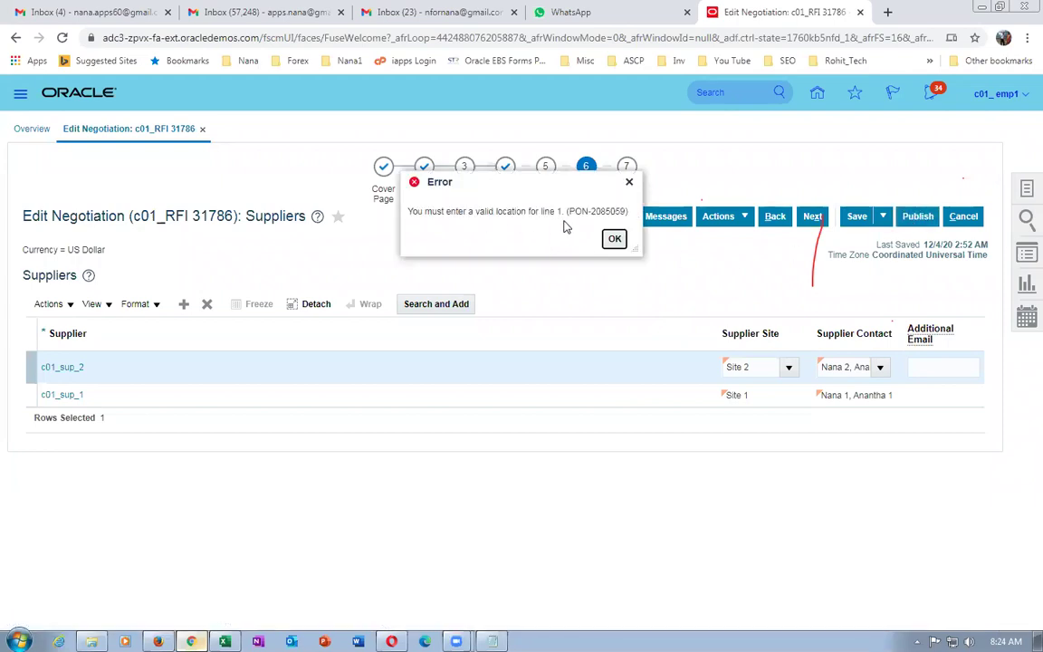
left_click(614, 239)
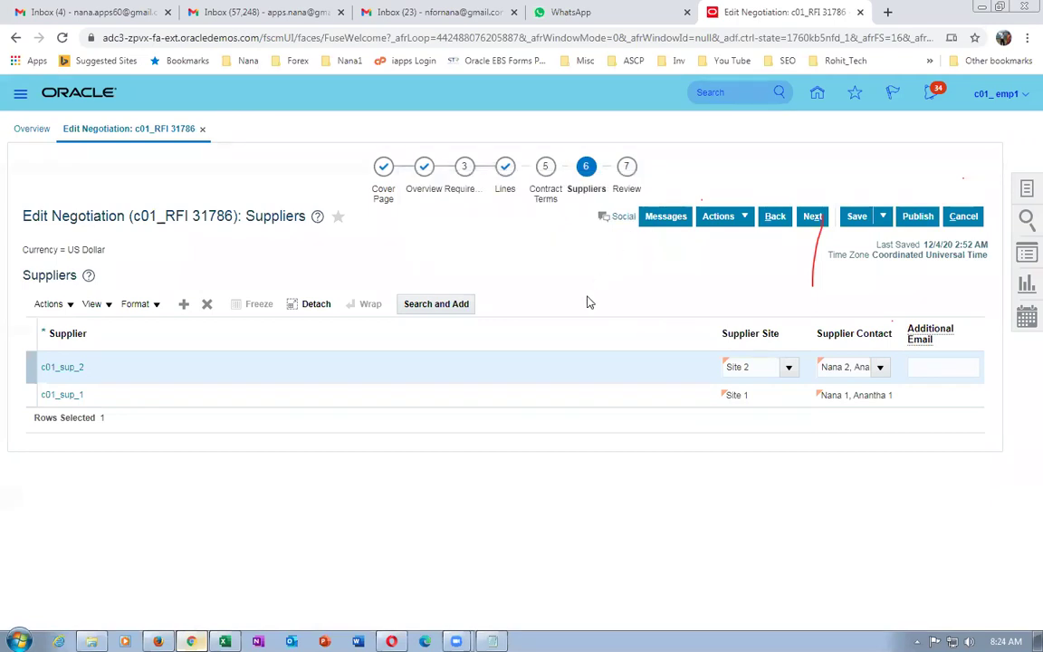
left_click(508, 198)
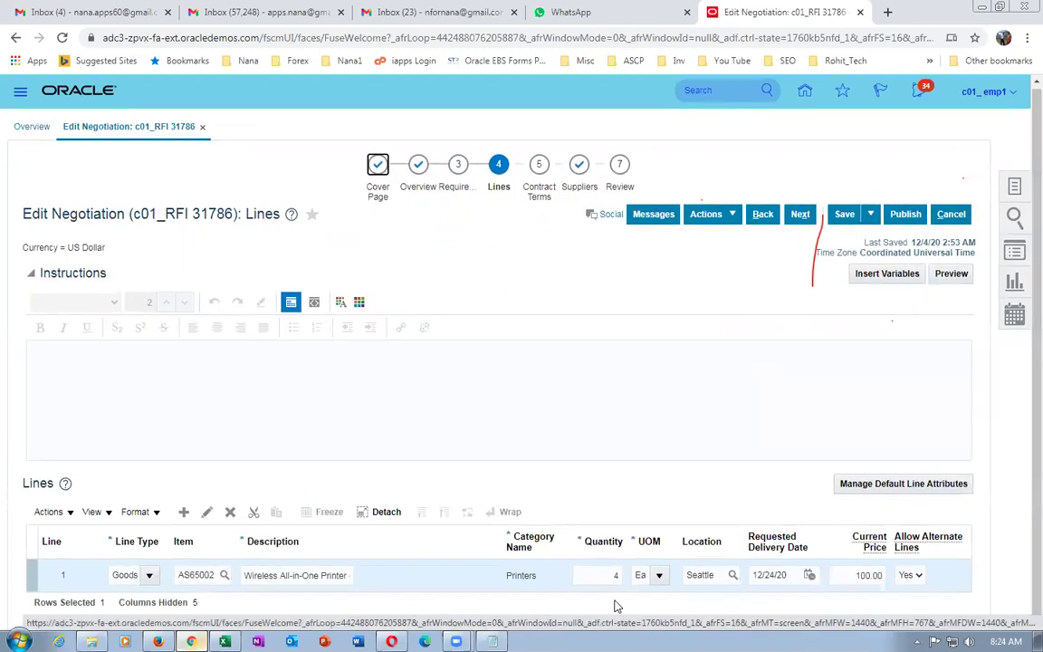
left_click(844, 214)
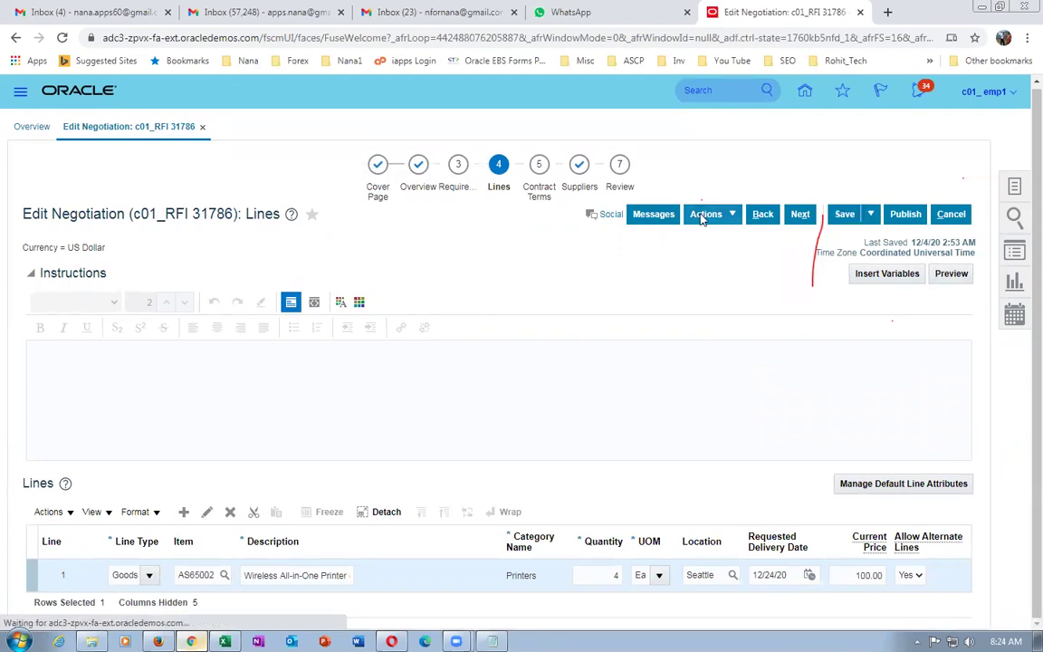
left_click(703, 214)
left_click(715, 258)
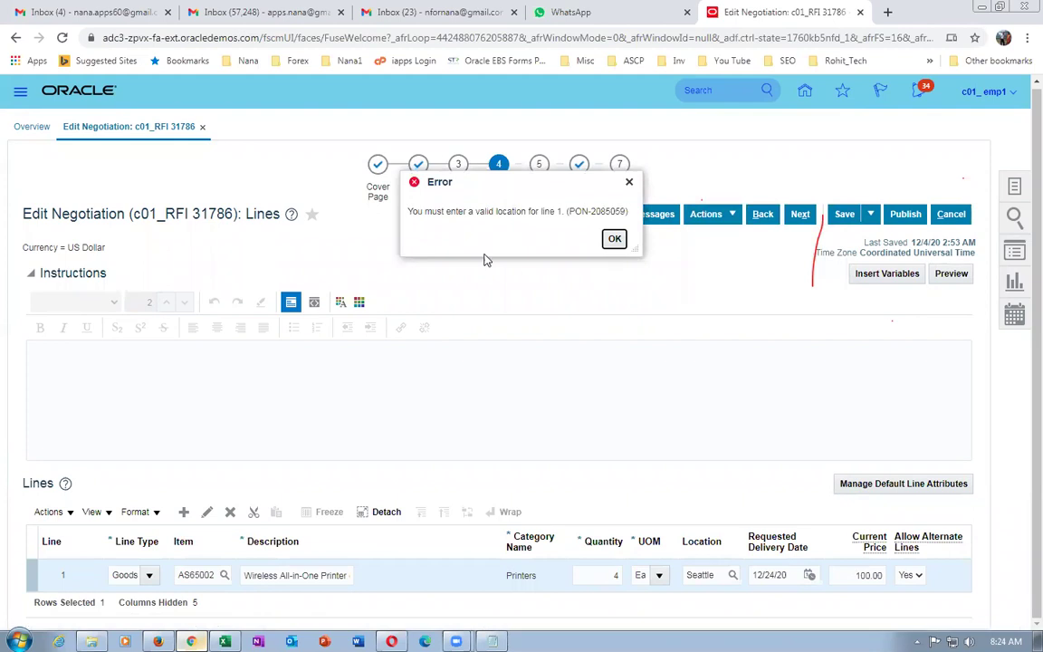
left_click(613, 239)
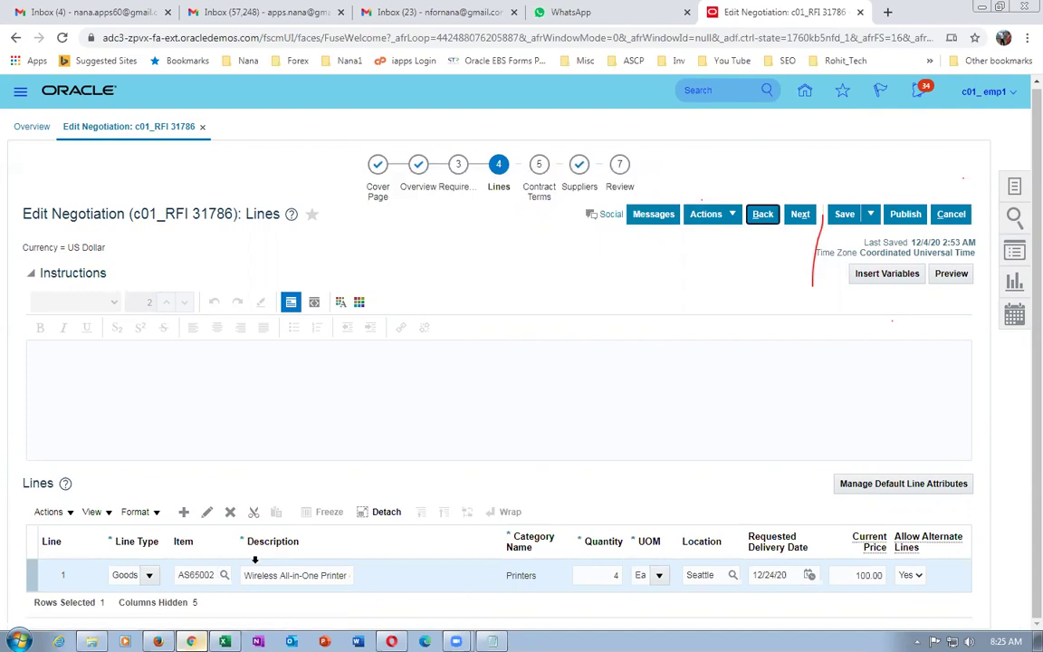
Change line 1's item to AS65001 Portable Wireless Printer.
left_click(207, 575)
key("BackSpace")
type("1")
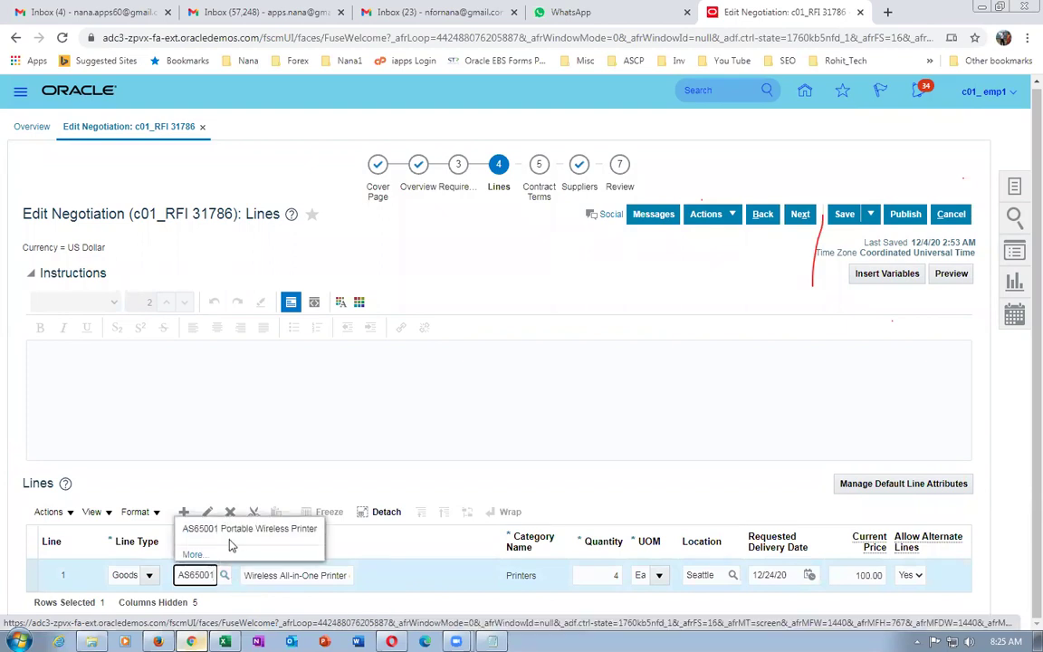
left_click(237, 529)
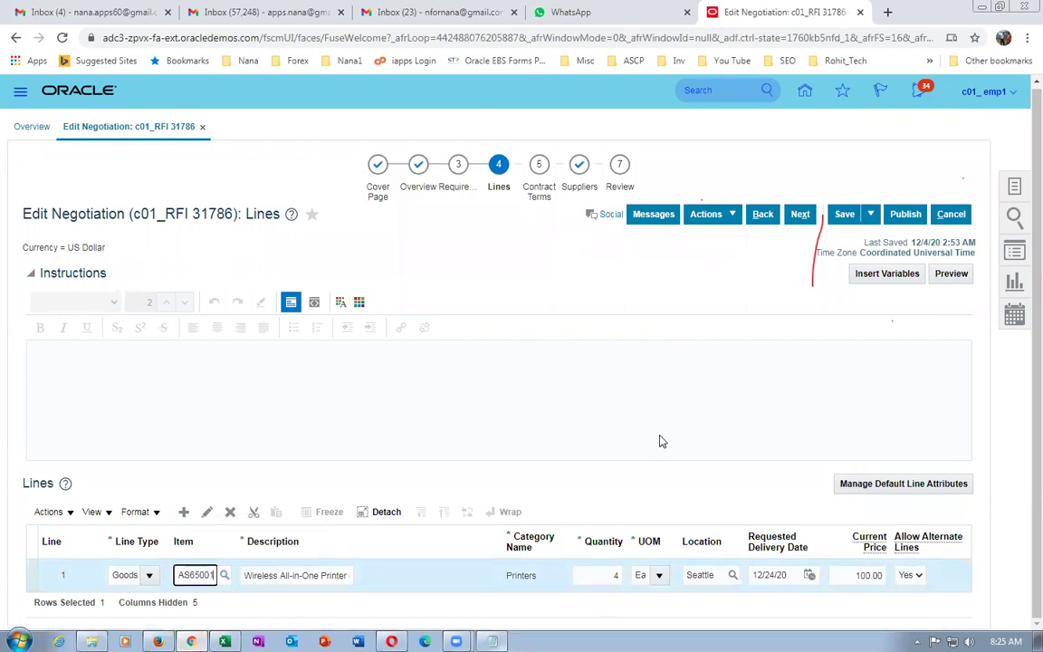
left_click(594, 399)
Save and validate the negotiation, save again after the location error, and exit Edit Line 1.
left_click(844, 215)
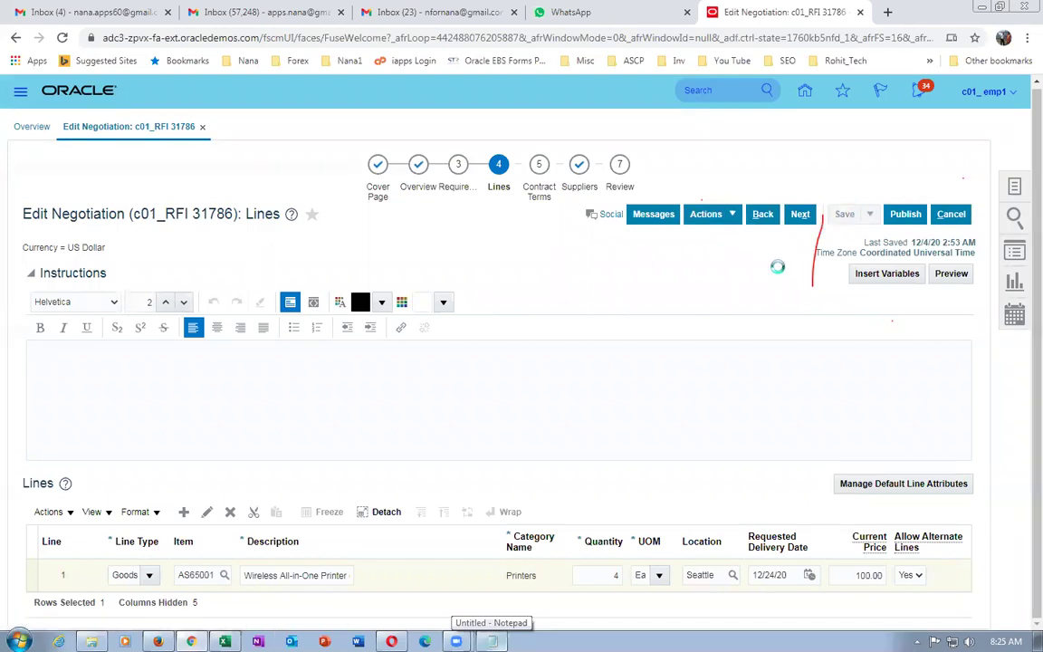
left_click(708, 216)
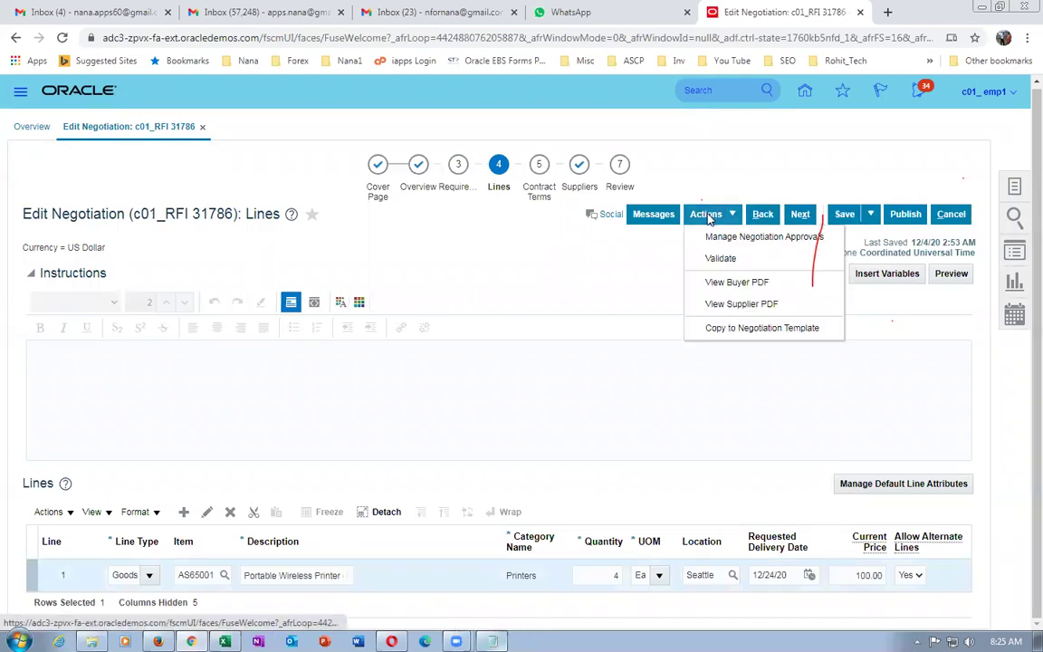
left_click(719, 259)
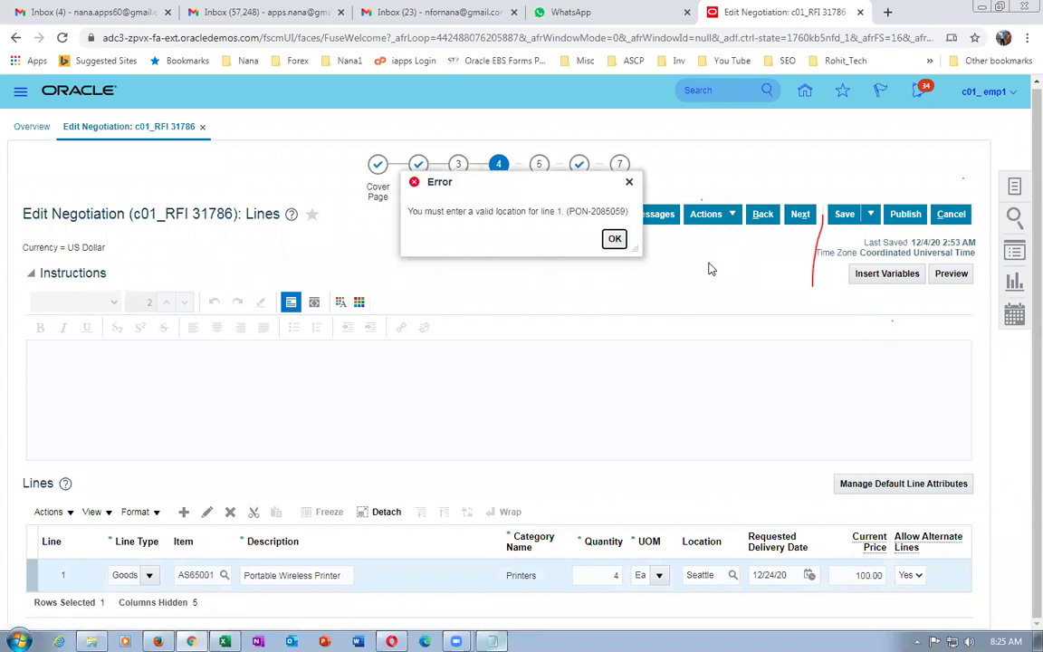
left_click(614, 241)
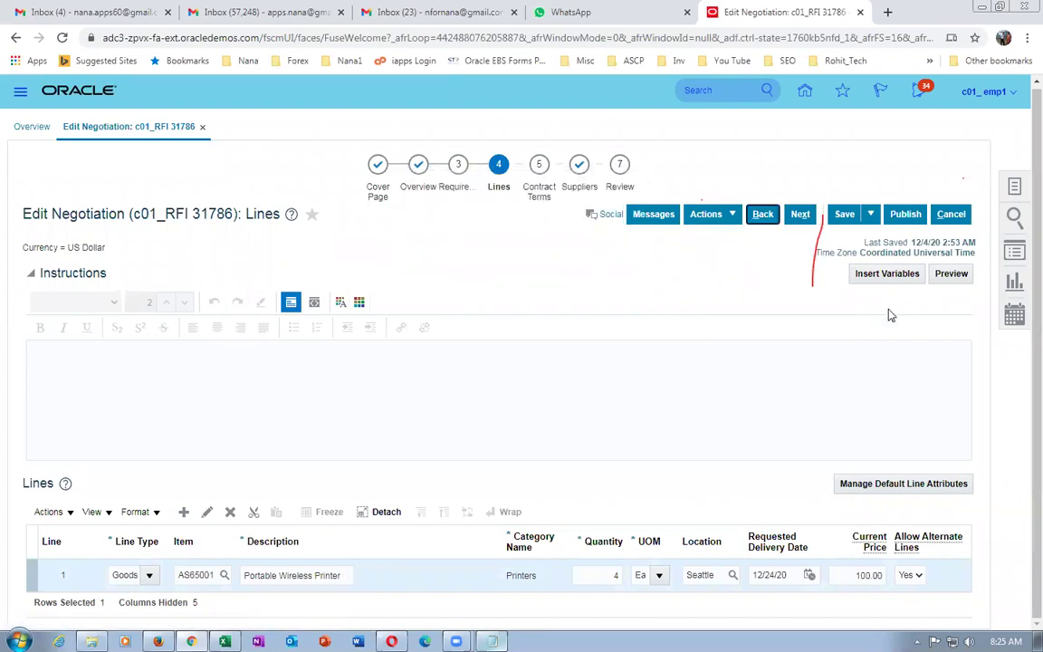
left_click(844, 214)
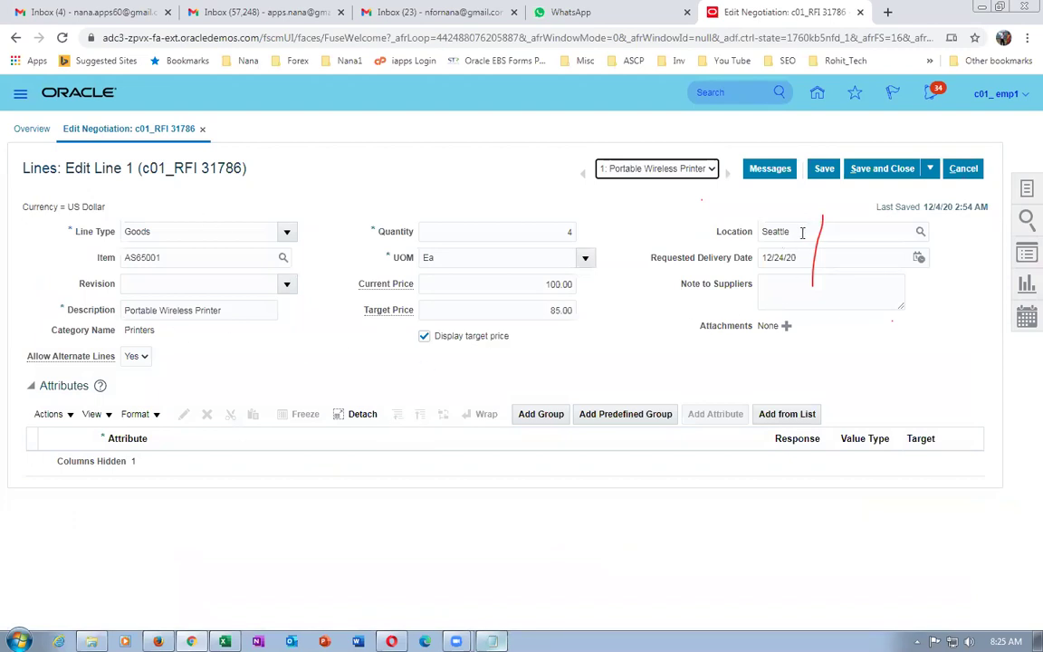
left_click(965, 170)
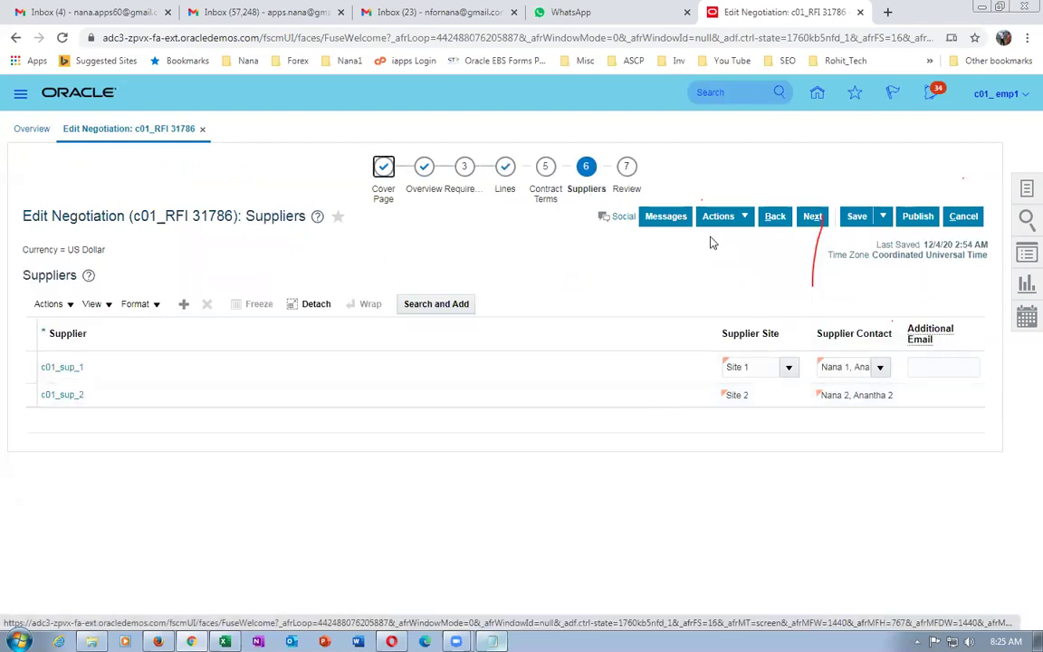
Validate again from Suppliers, then save on the Lines step and cancel out of the negotiation.
left_click(735, 223)
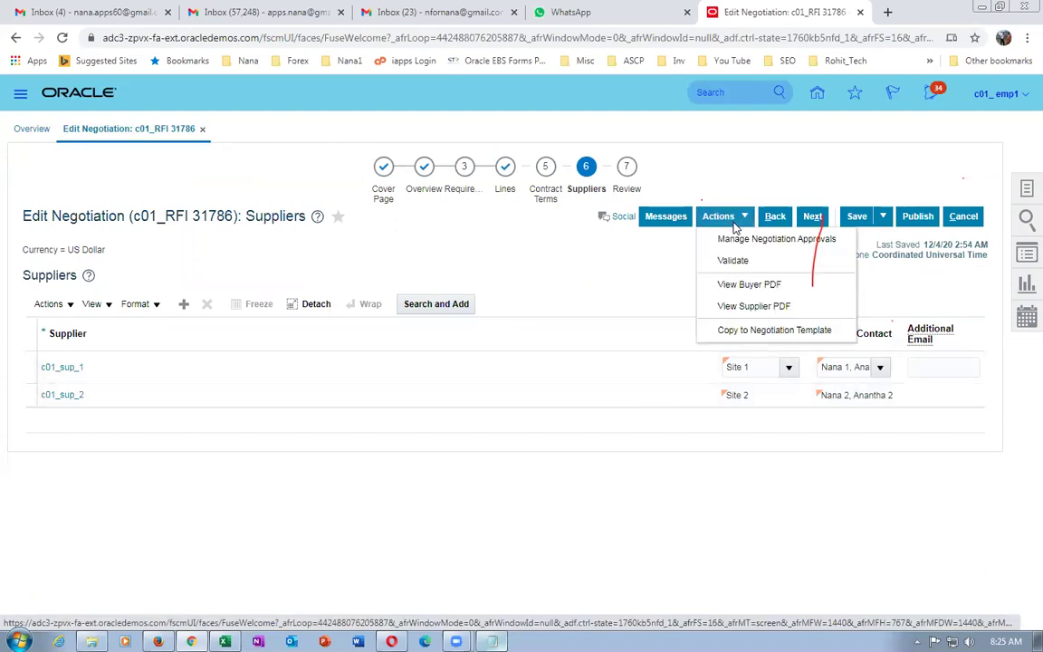
left_click(715, 261)
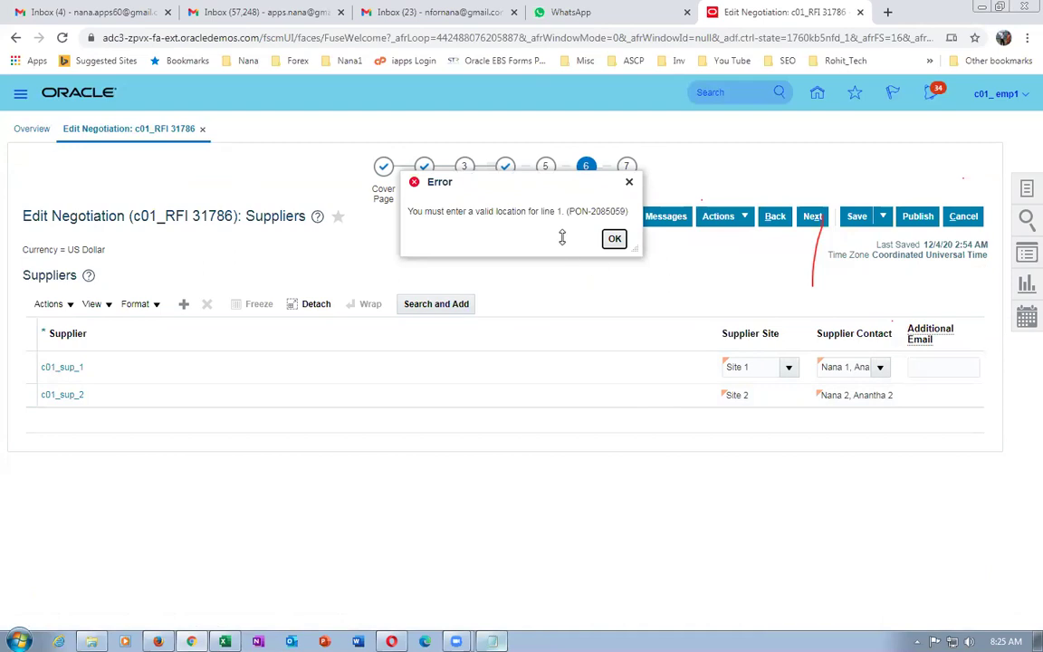
left_click(614, 239)
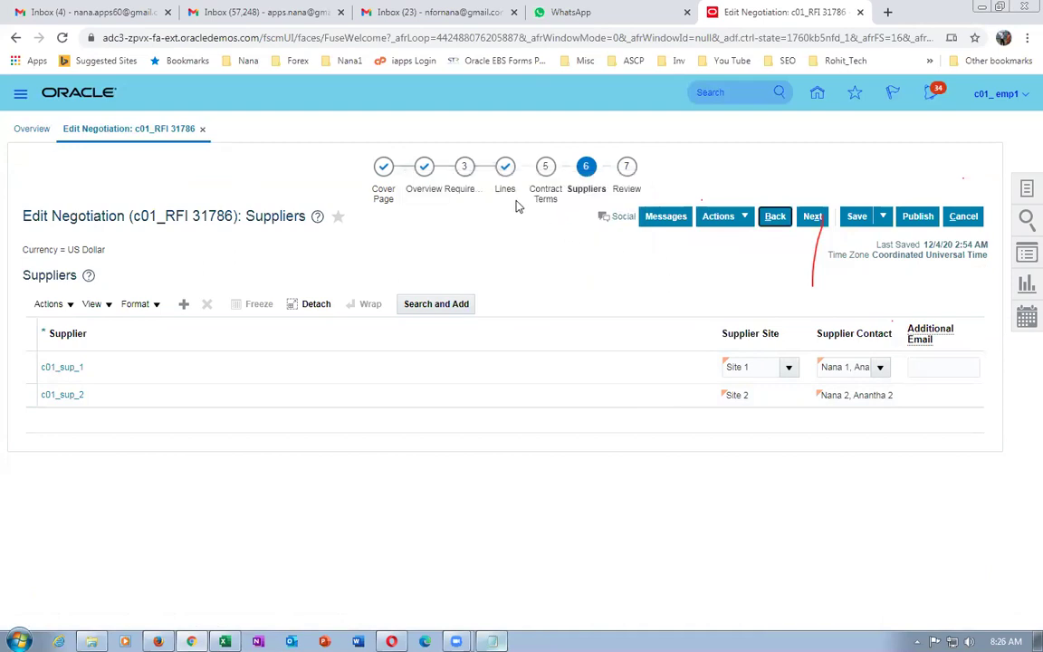
left_click(505, 195)
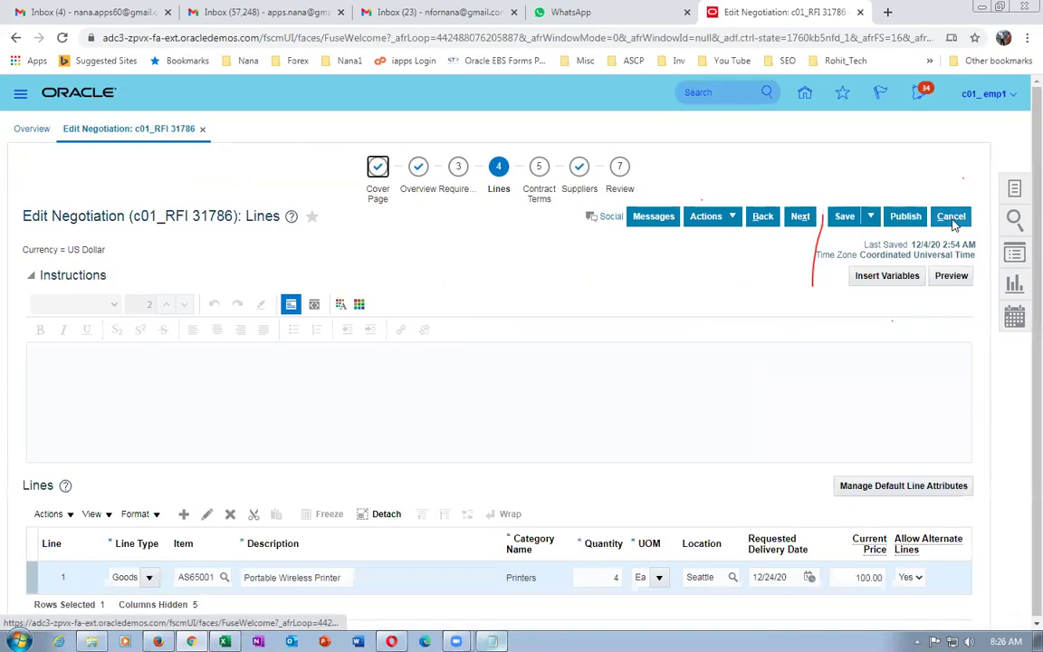
left_click(845, 215)
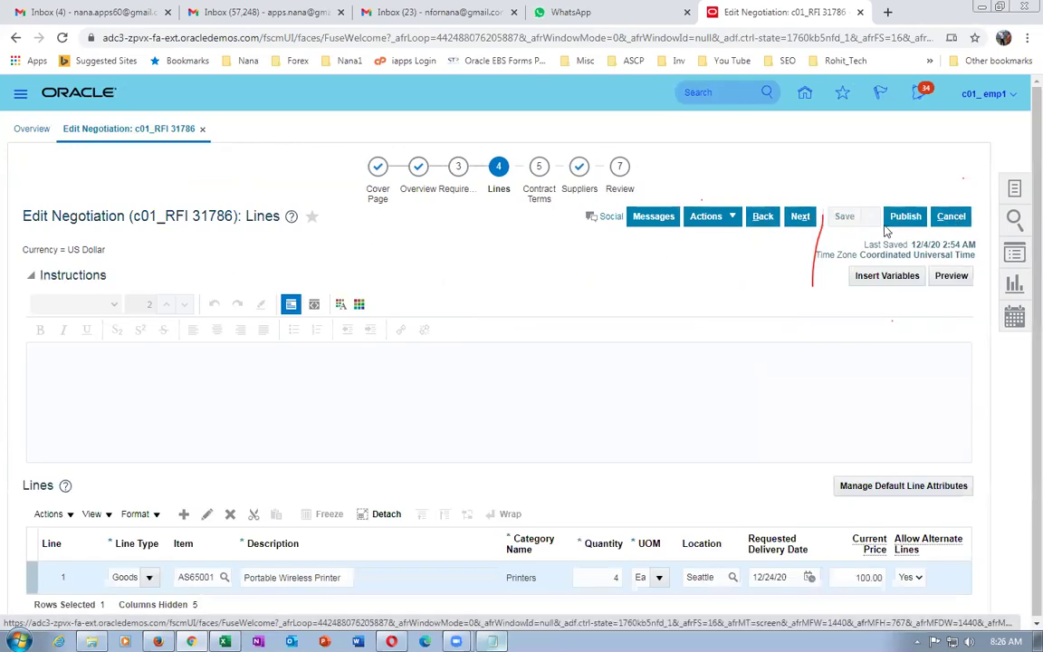
left_click(958, 218)
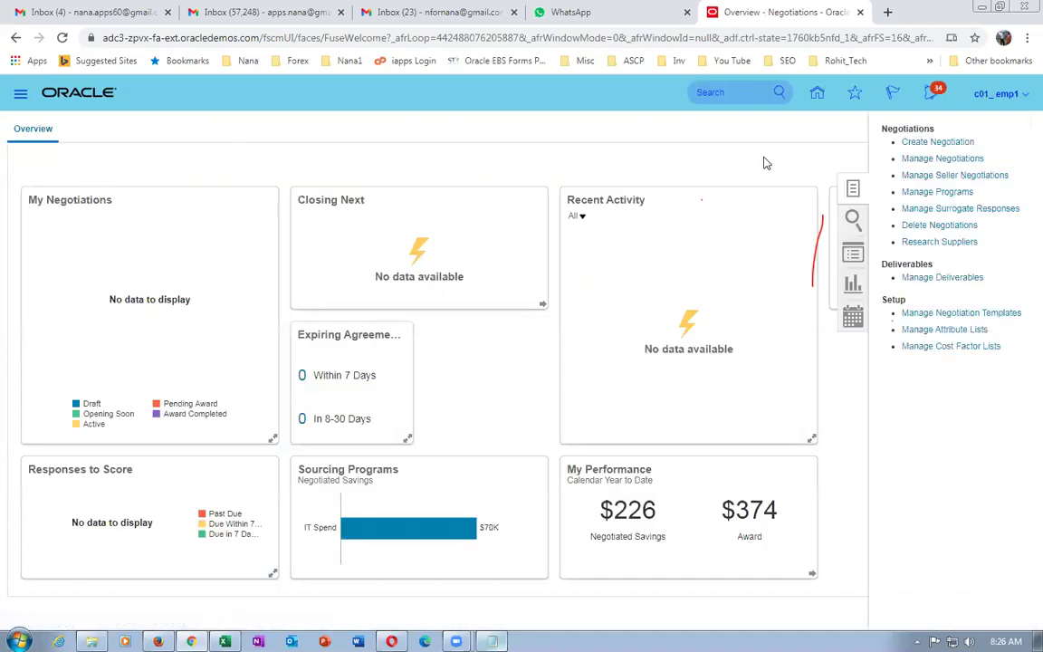
Reopen negotiation 31786 from Manage Negotiations and validate it, which again flags the location error.
left_click(955, 160)
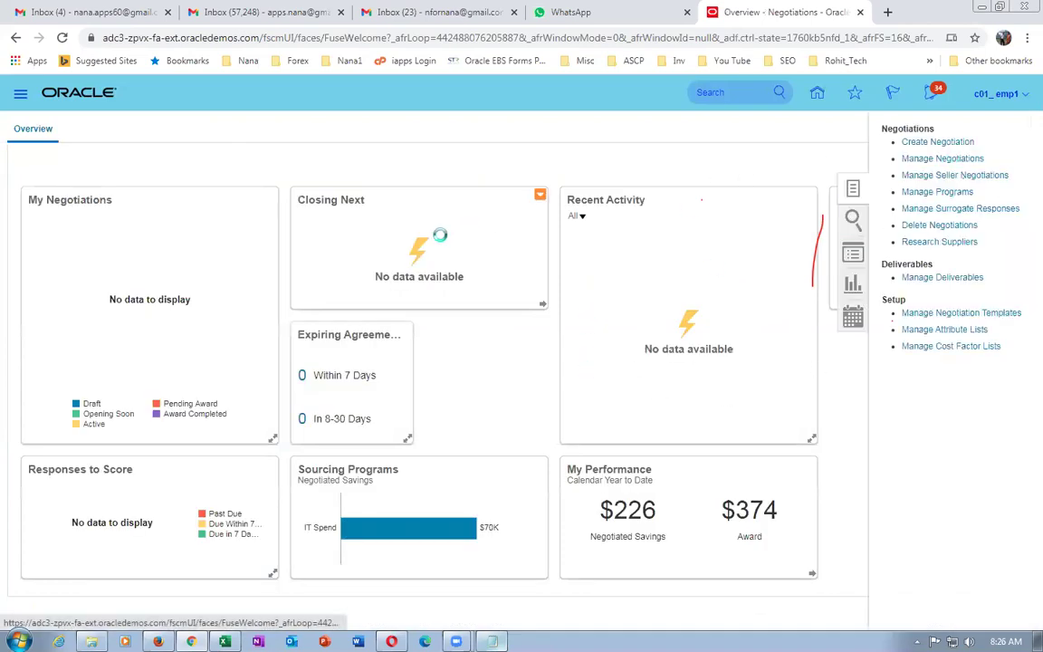
left_click(884, 344)
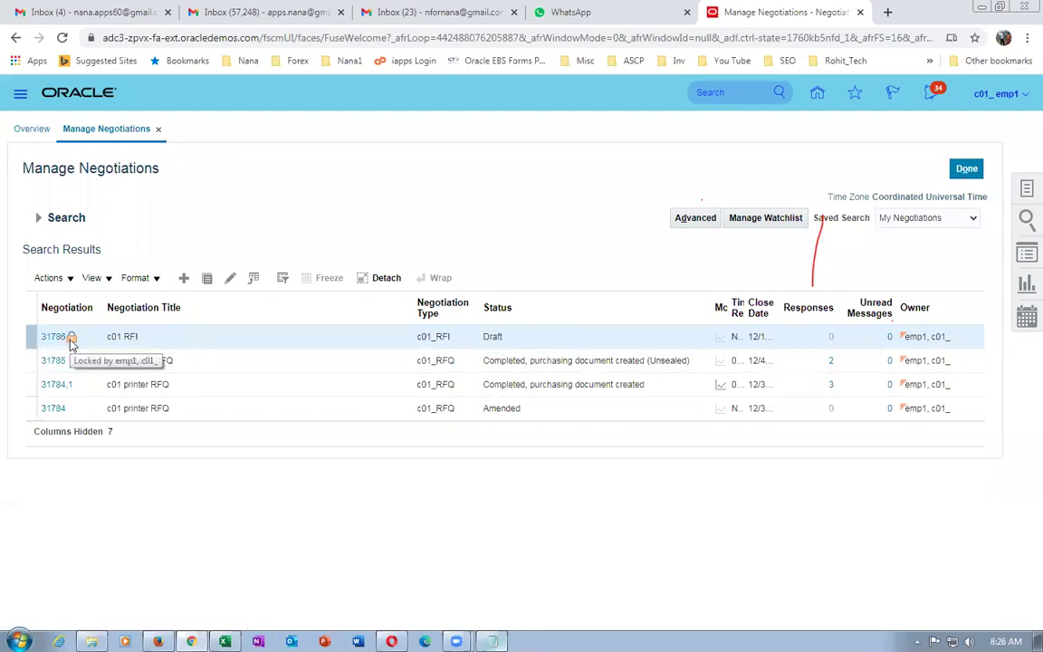
left_click(41, 336)
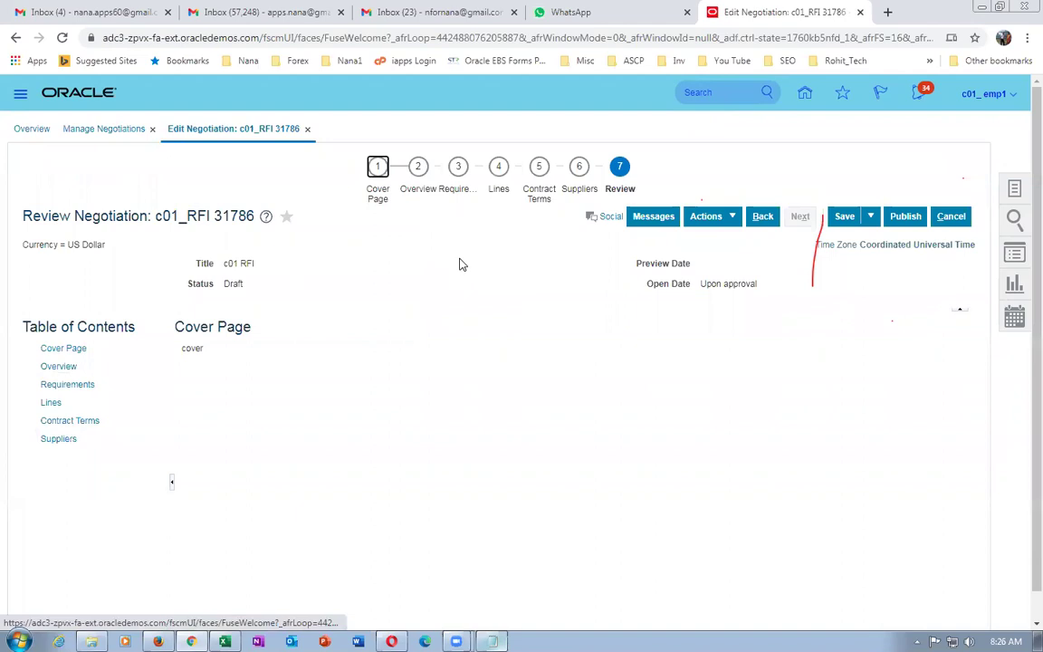
left_click(697, 217)
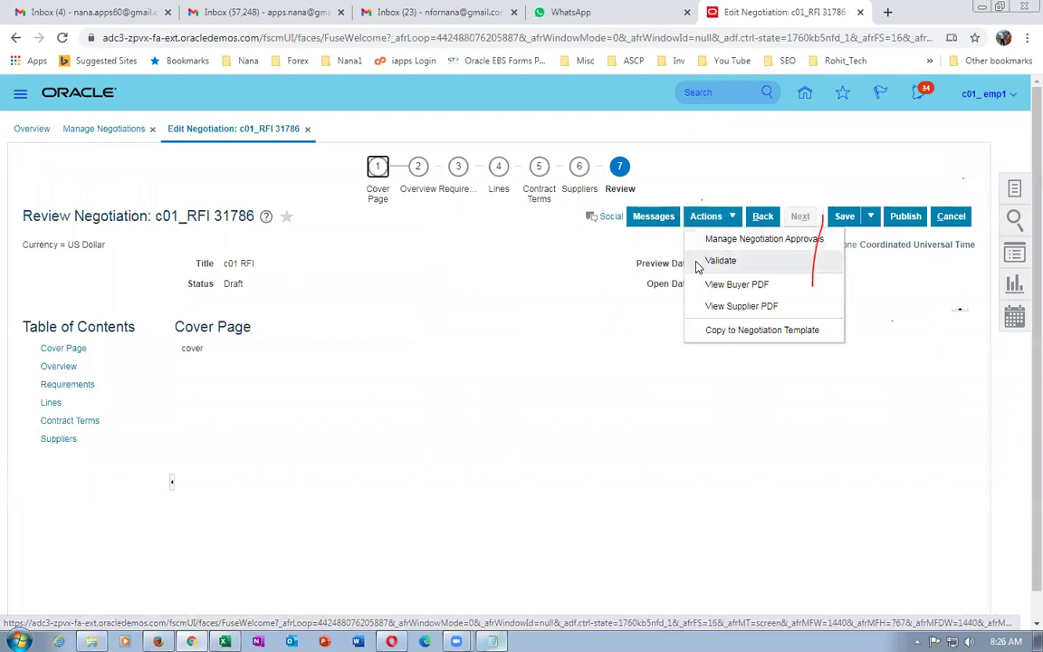
left_click(695, 261)
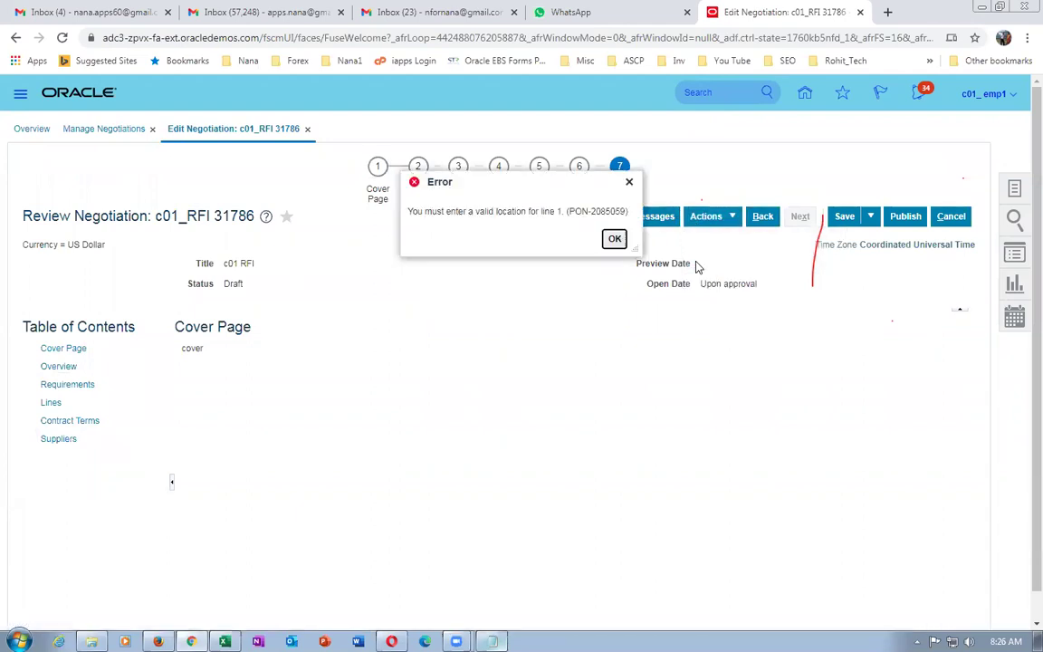
left_click(614, 239)
Delete line 1, save, and confirm the RFI now validates with no errors.
left_click(498, 188)
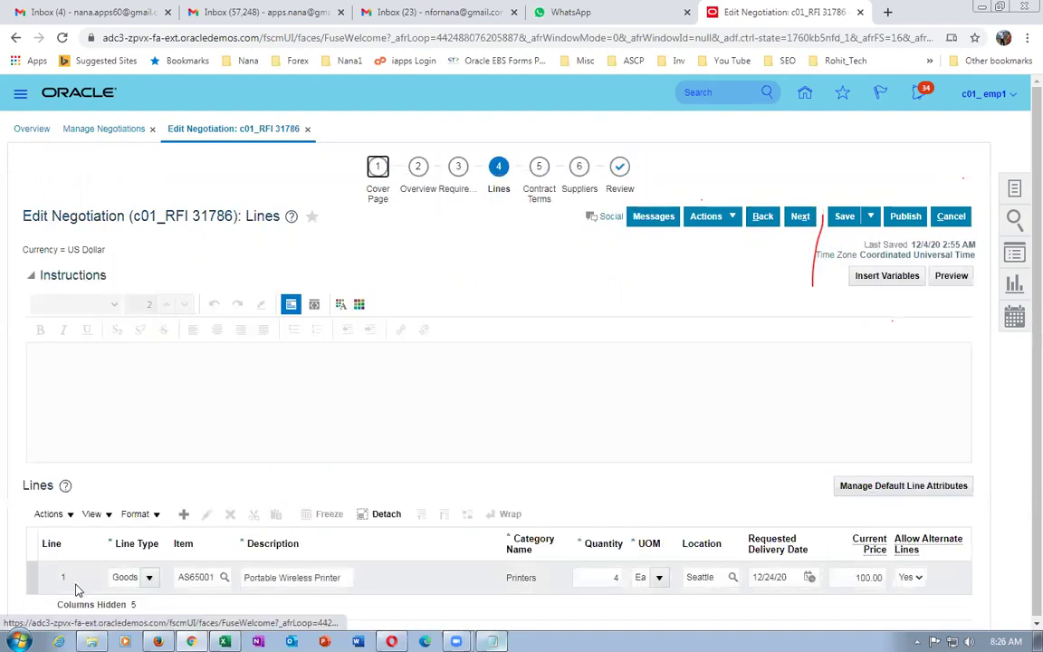
left_click(50, 572)
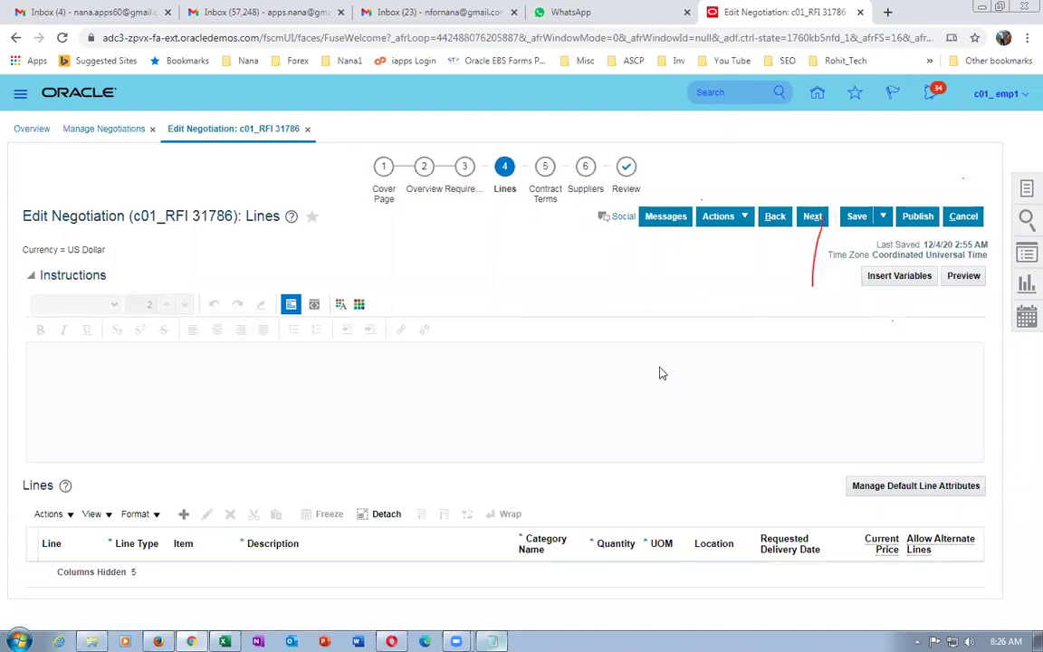
left_click(855, 218)
left_click(717, 215)
left_click(732, 258)
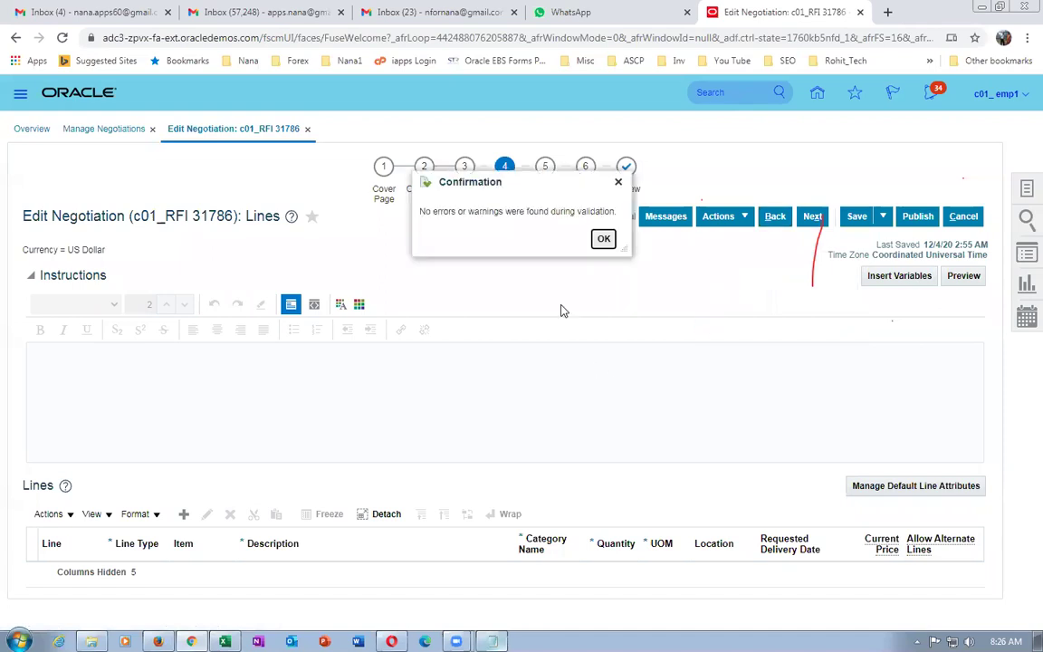
left_click(603, 238)
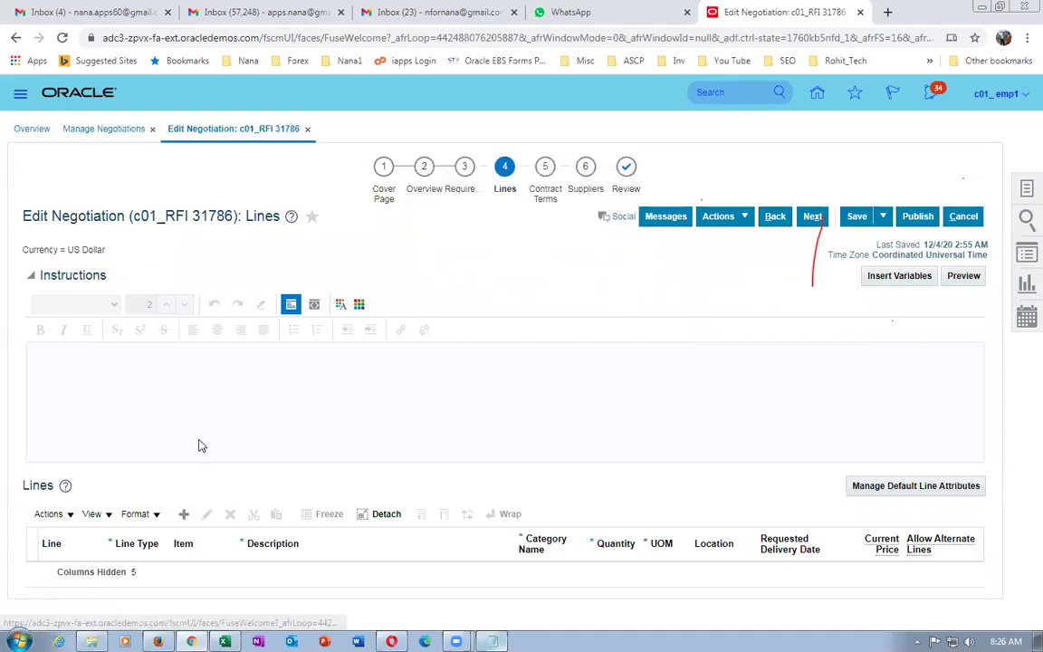
left_click(180, 574)
Make line 1 the AS65000 Standard Inkjet Printer with quantity 5.
type("S65")
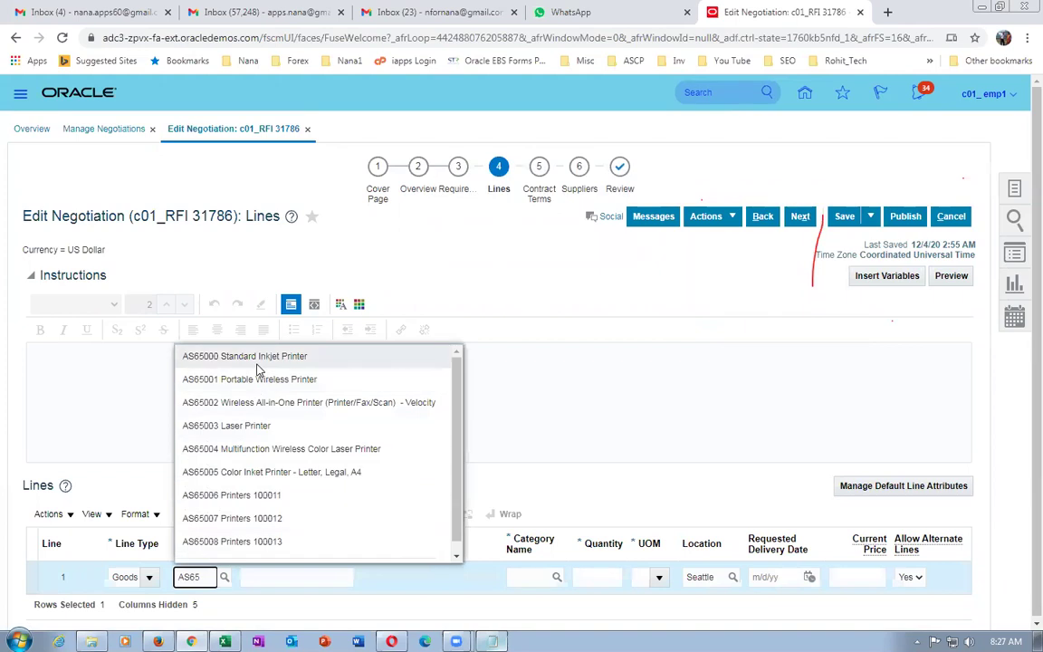
left_click(237, 355)
left_click(609, 583)
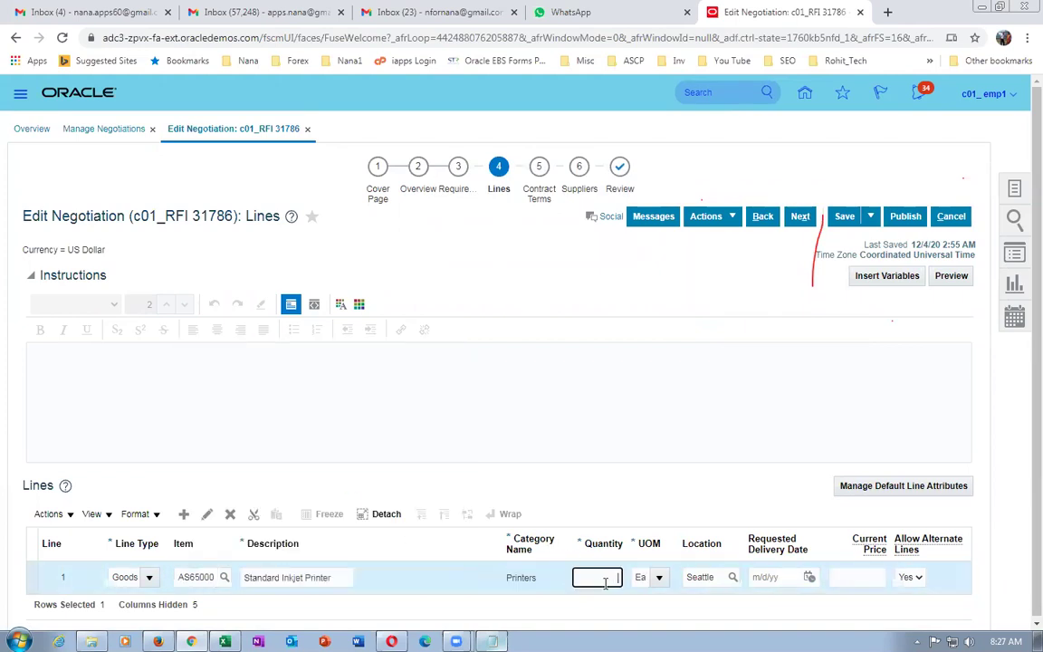
type("5")
key("Tab")
left_click(207, 514)
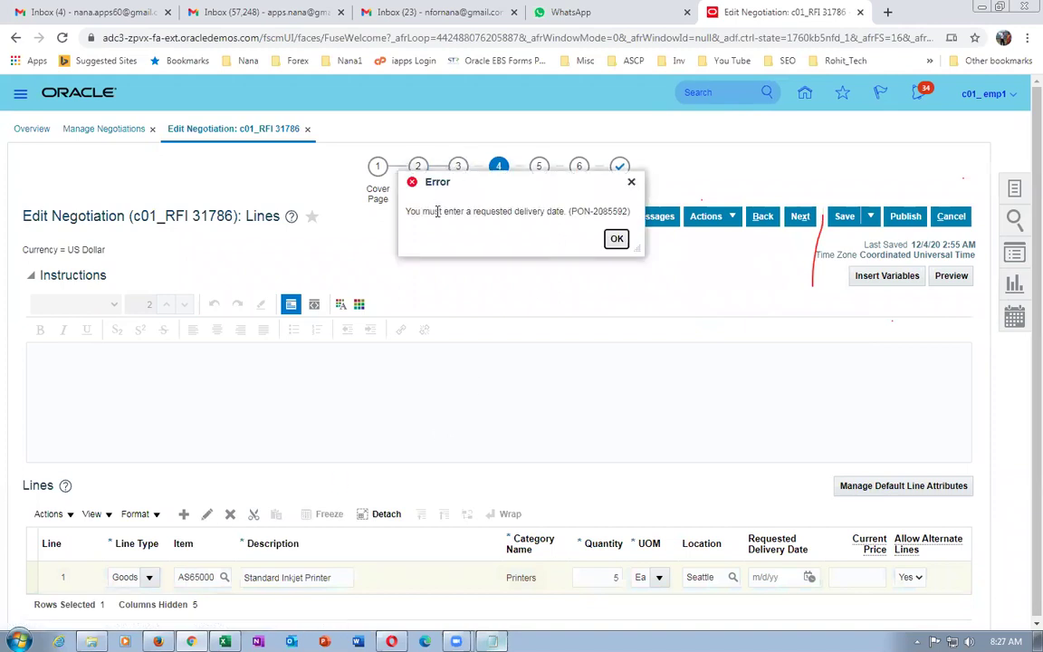
Set the requested delivery date to 12/25/20, save, and validate, which flags a missing location.
left_click(616, 238)
left_click(808, 578)
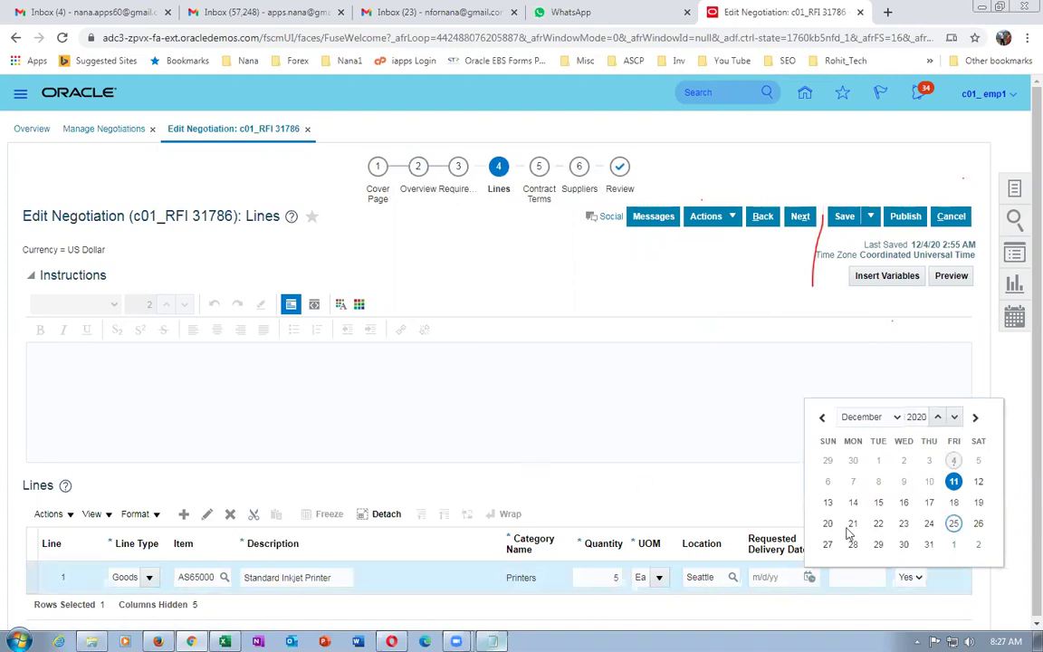
left_click(928, 523)
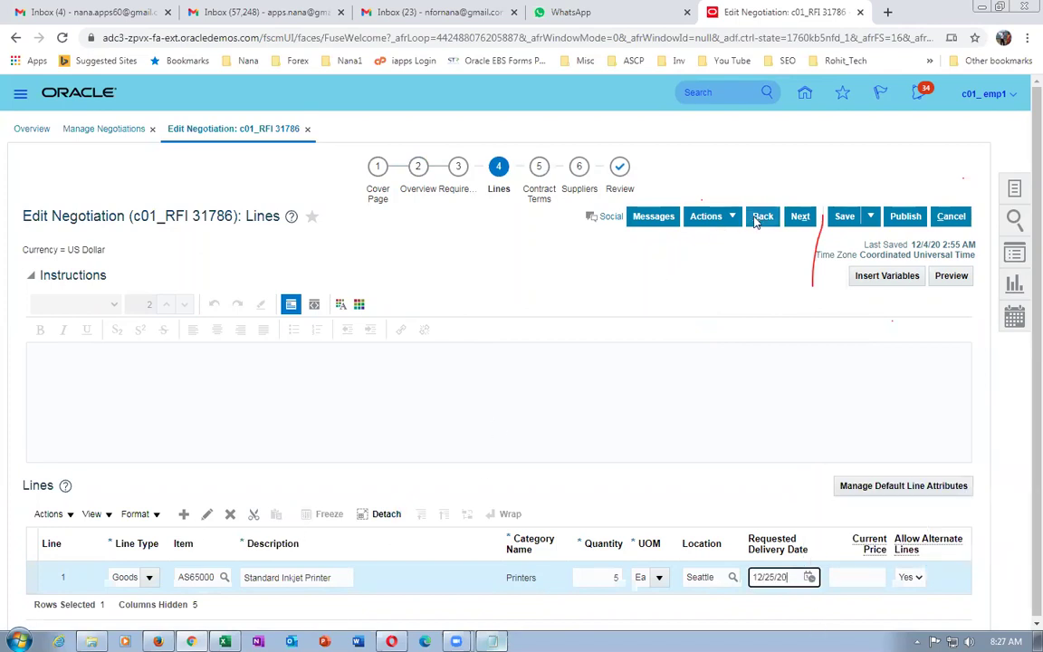
left_click(842, 216)
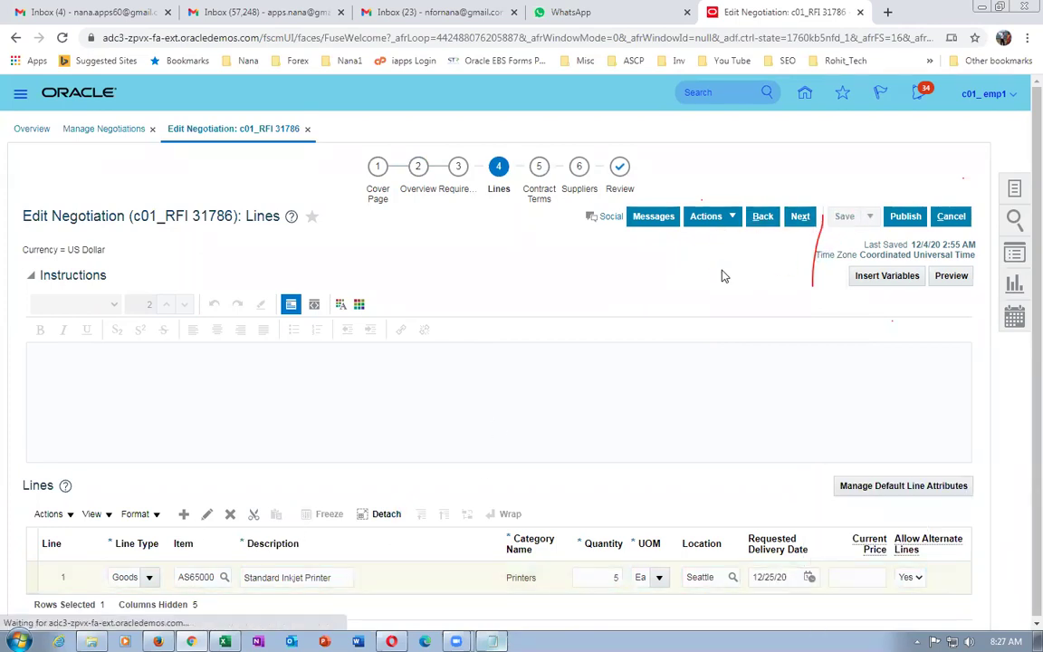
left_click(706, 216)
left_click(724, 263)
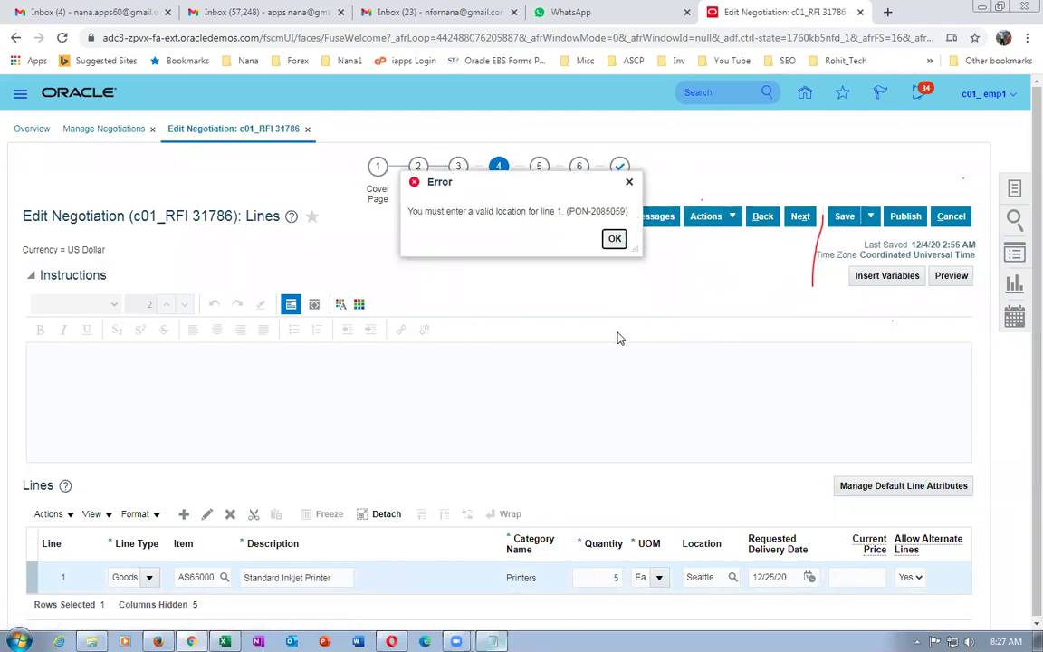
left_click(615, 239)
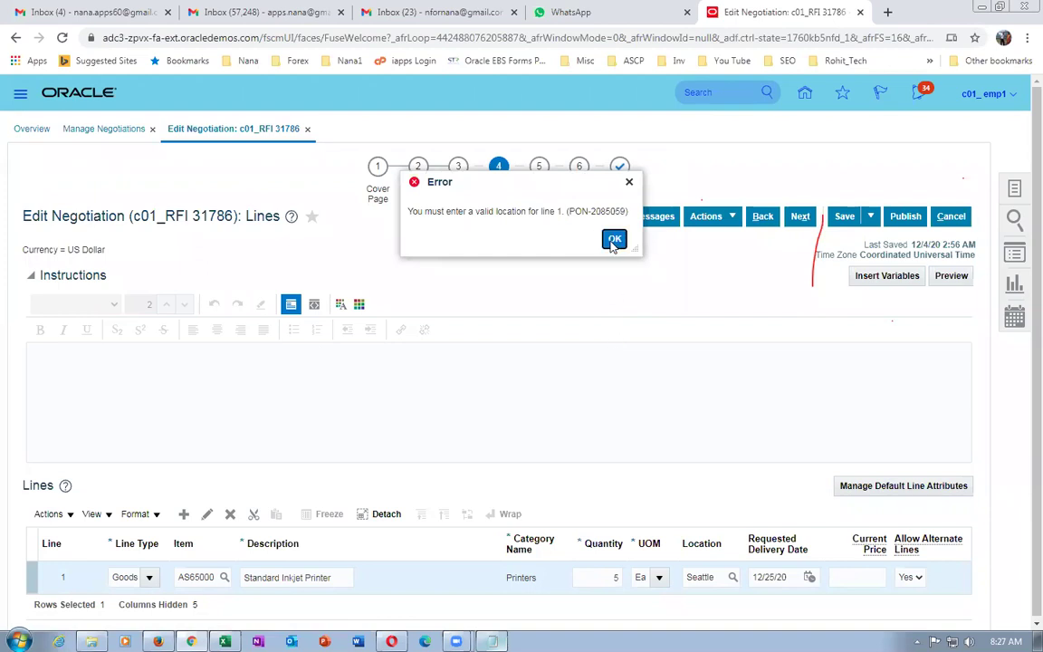
Replace line 1's location Seattle with Headquarters, save, and validate with no errors.
left_click(724, 579)
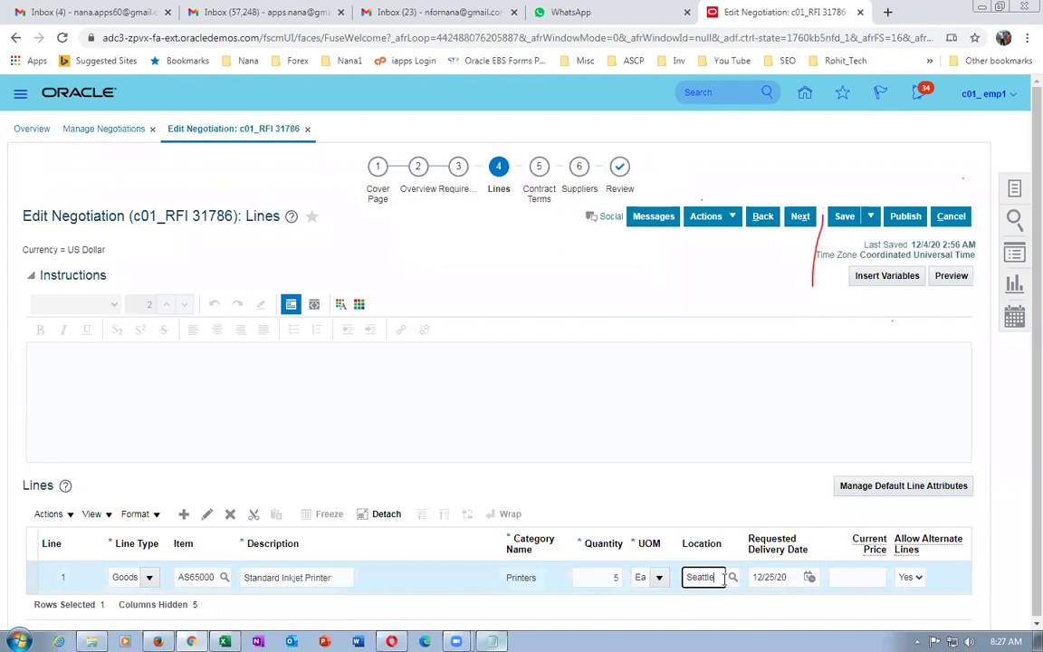
double_click(723, 577)
type("head")
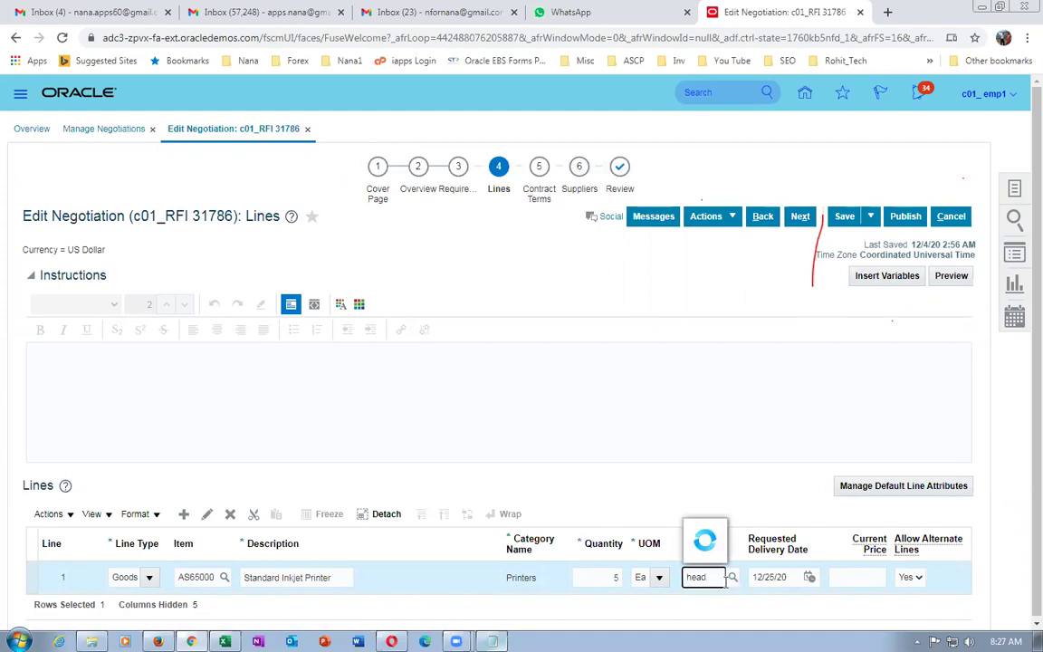
left_click(711, 527)
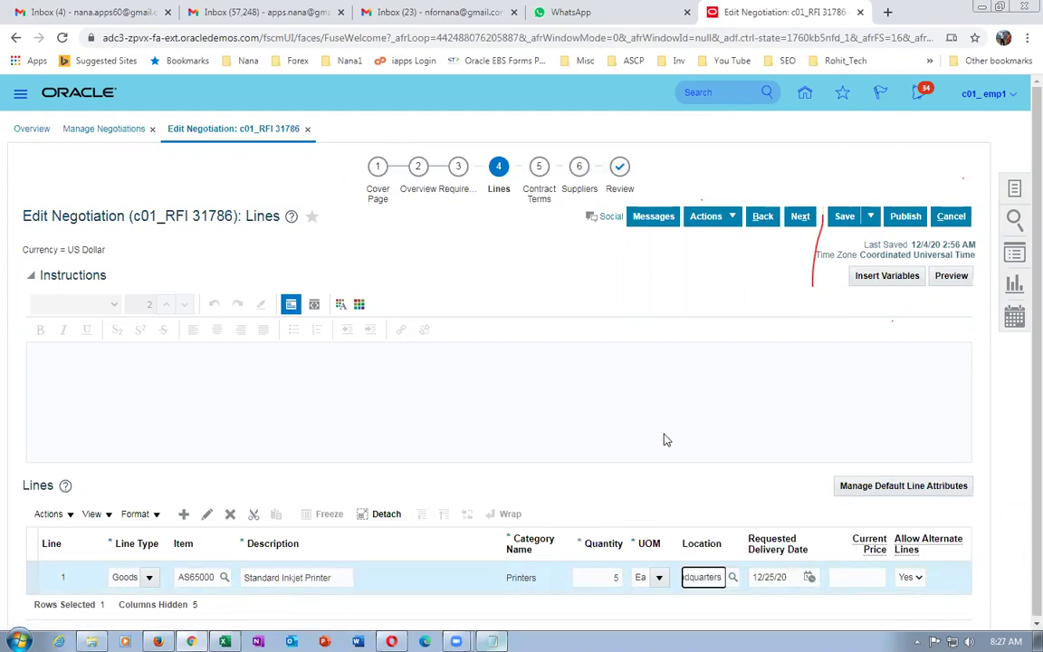
left_click(841, 215)
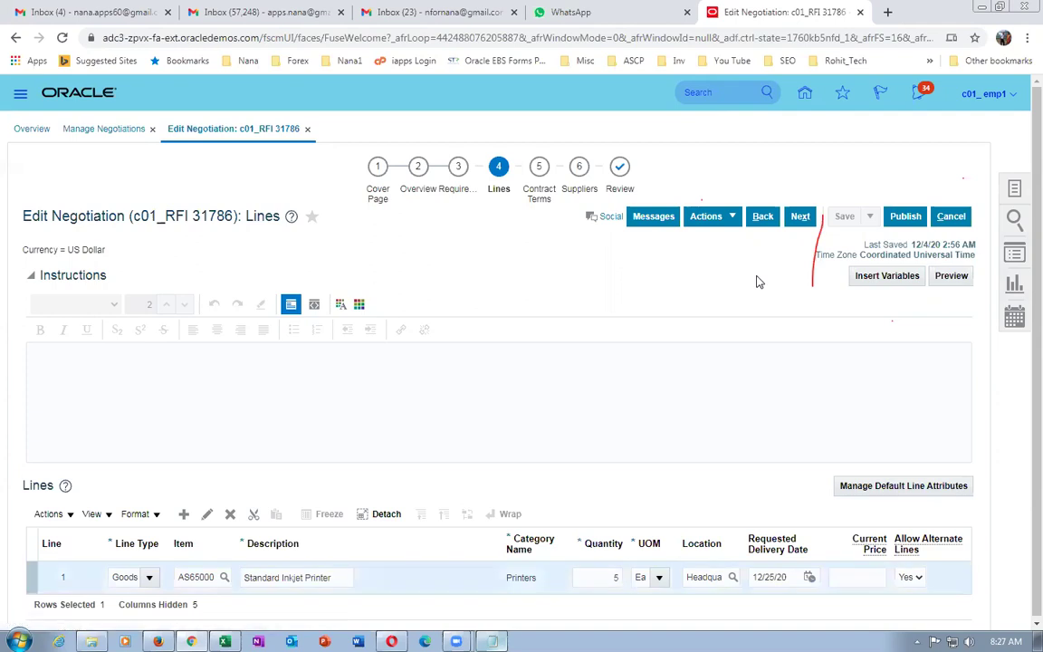
left_click(715, 218)
left_click(720, 260)
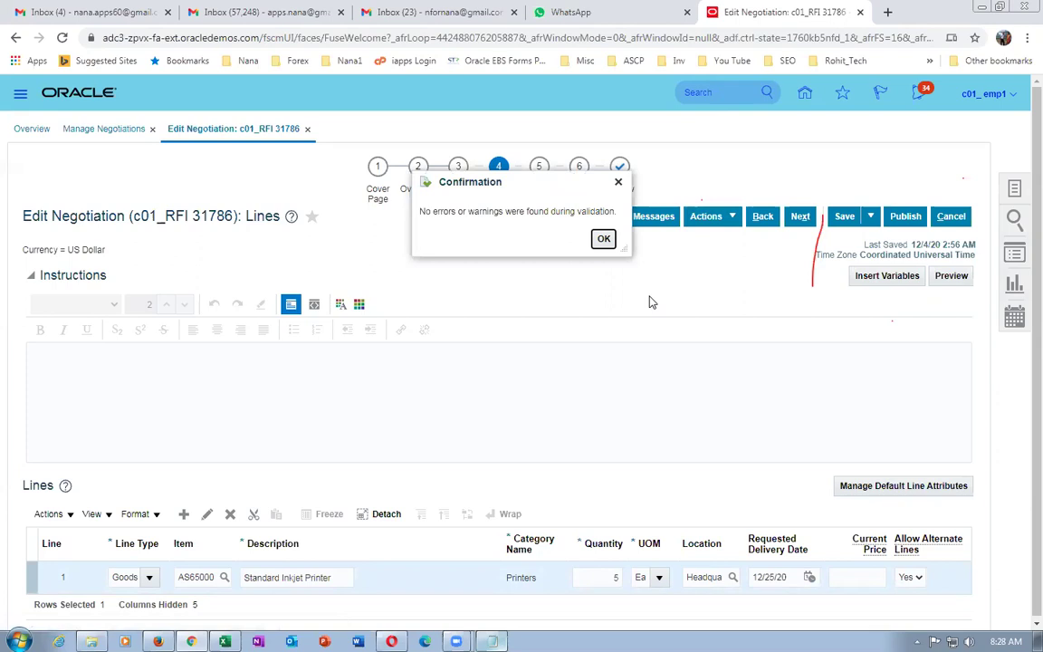
left_click(603, 239)
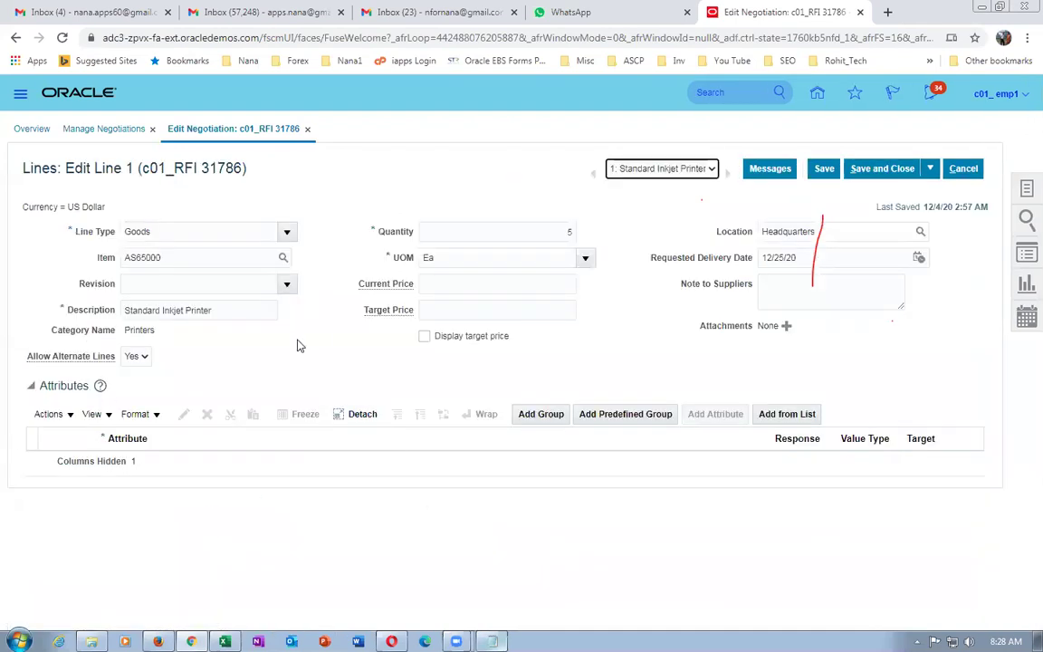
Save line 1 with target price 85 and current price 100, then publish the RFI and confirm.
left_click(450, 309)
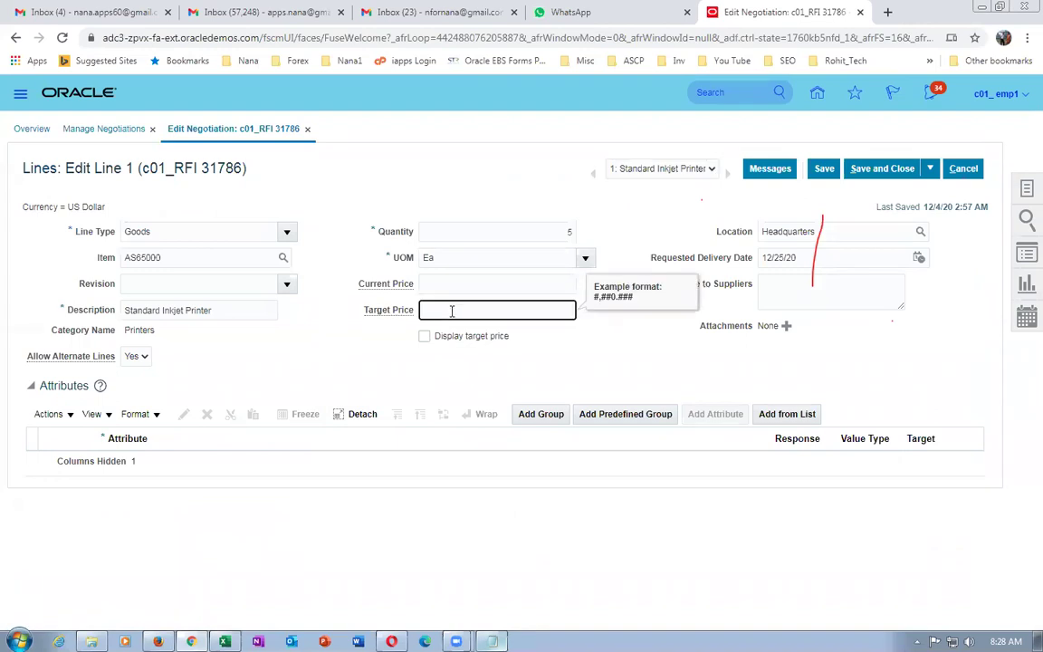
type("85")
left_click(826, 170)
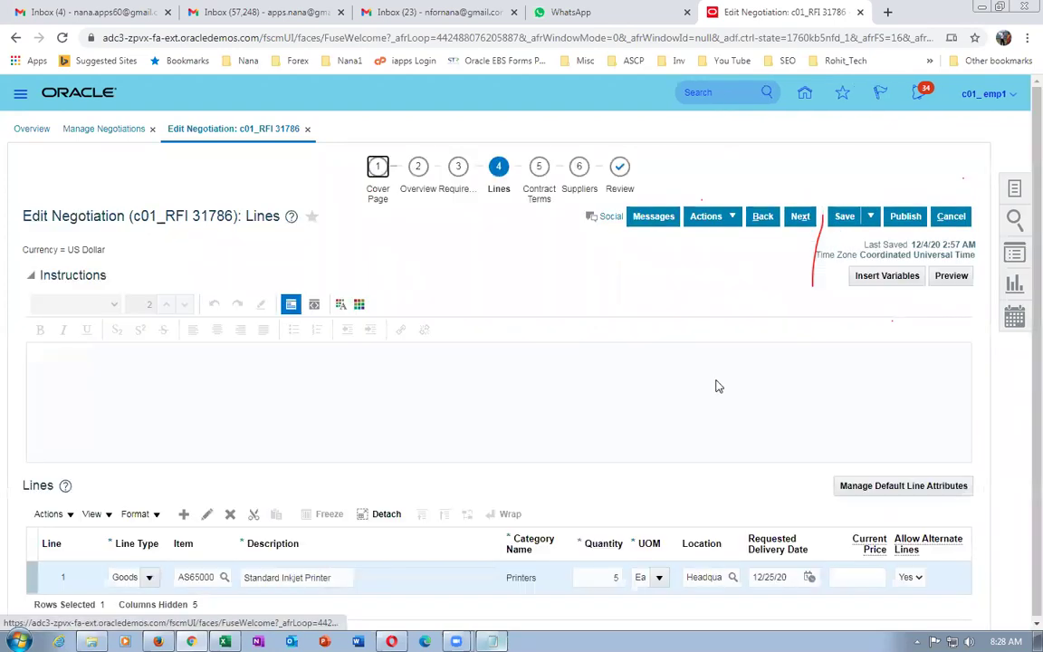
left_click(853, 572)
type("100")
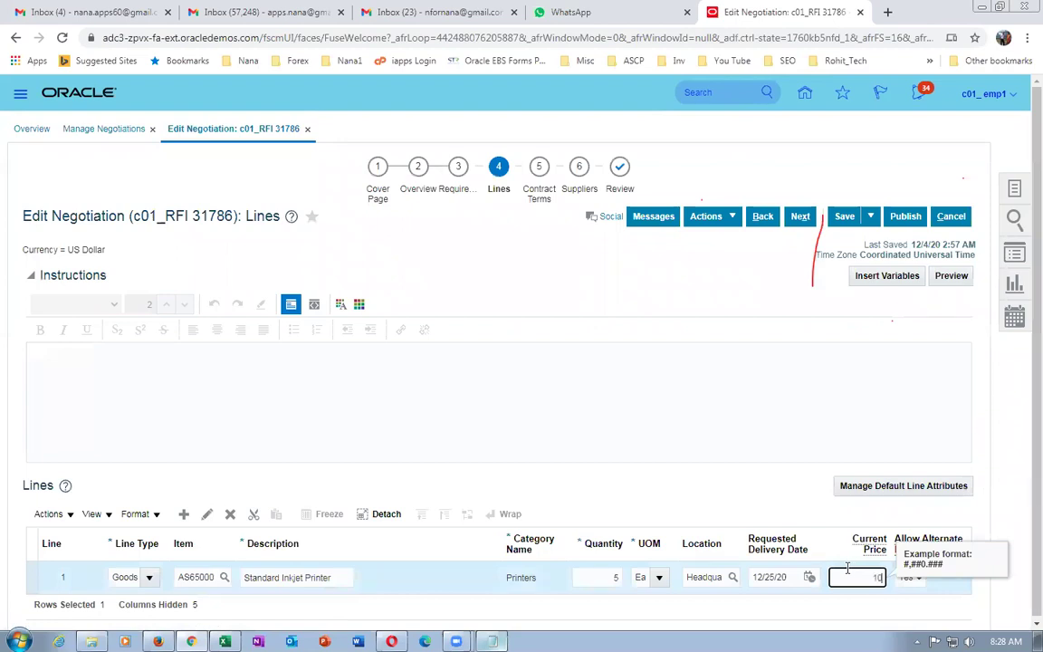
left_click(842, 215)
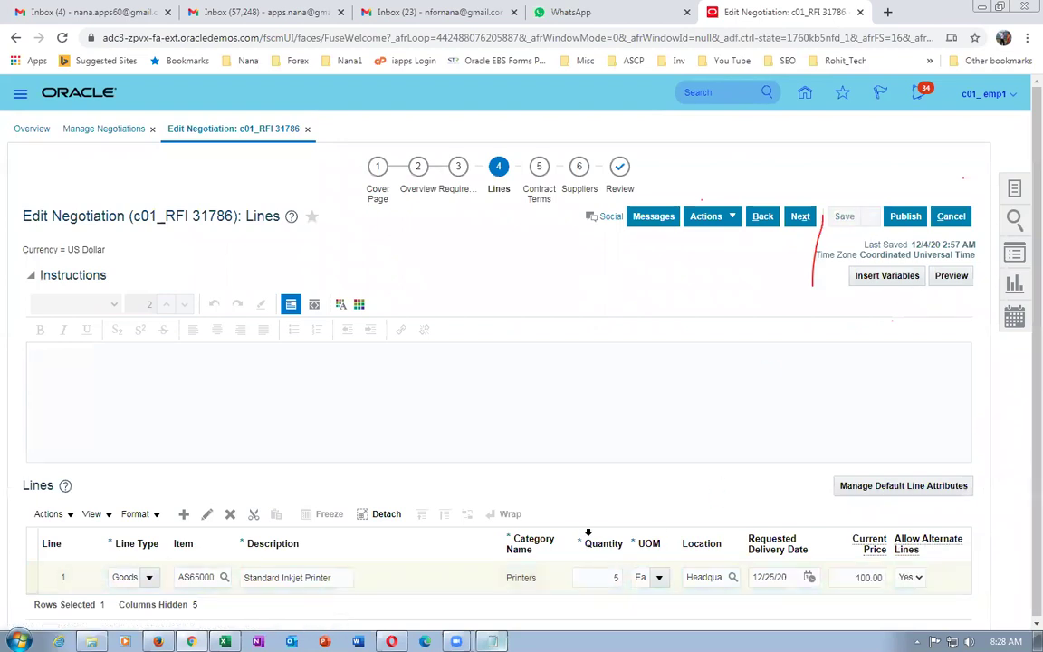
left_click(908, 218)
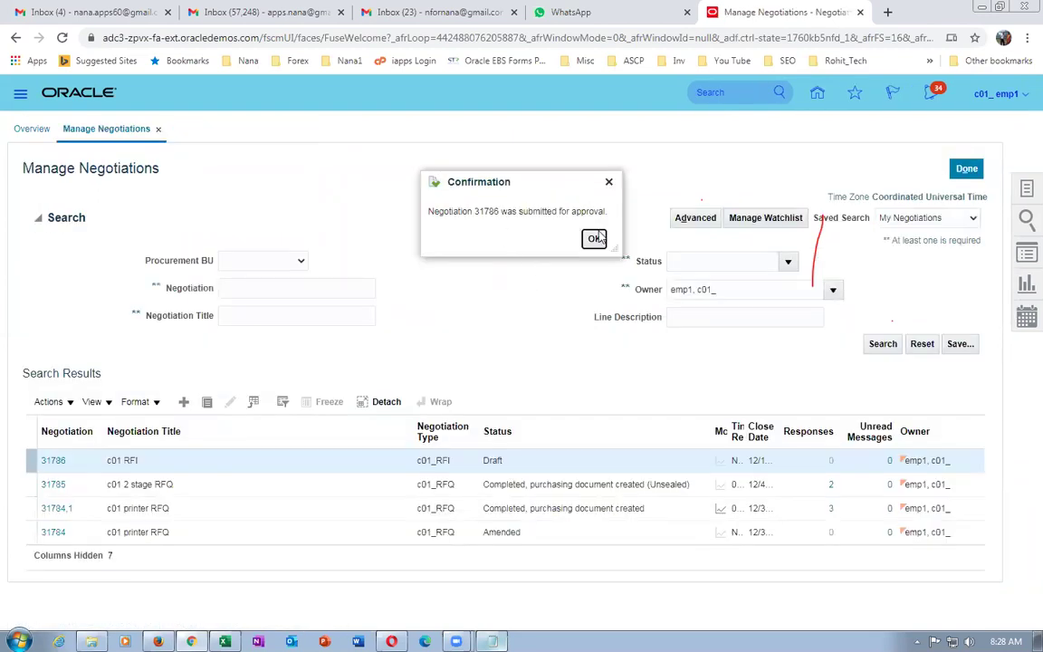
left_click(593, 238)
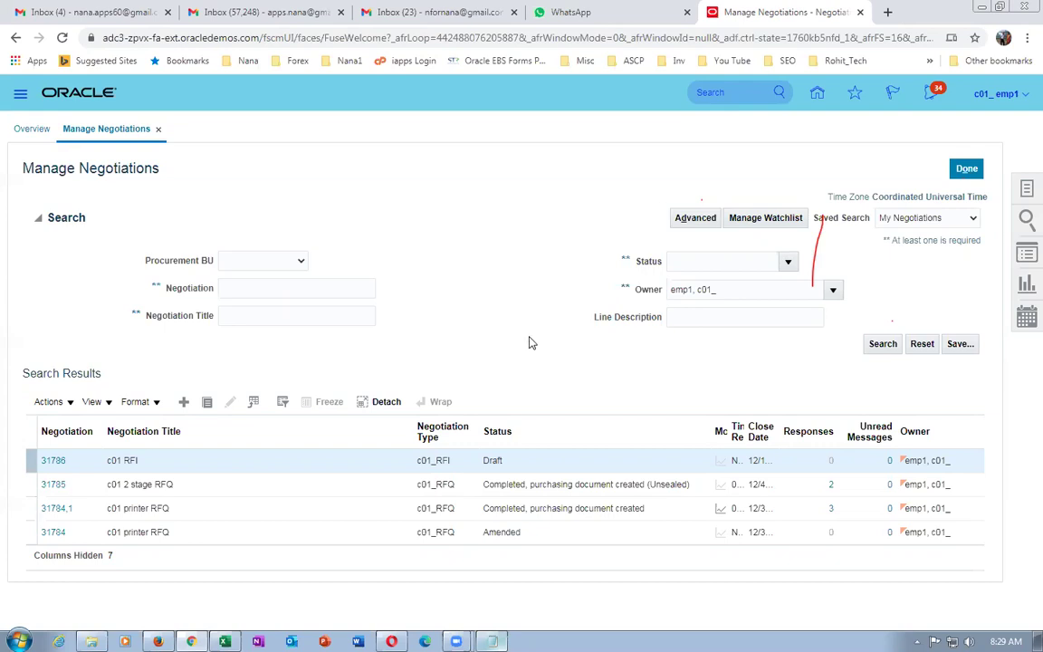
Rerun the Manage Negotiations search so c01 RFI 31786 shows Approval in process.
left_click(878, 349)
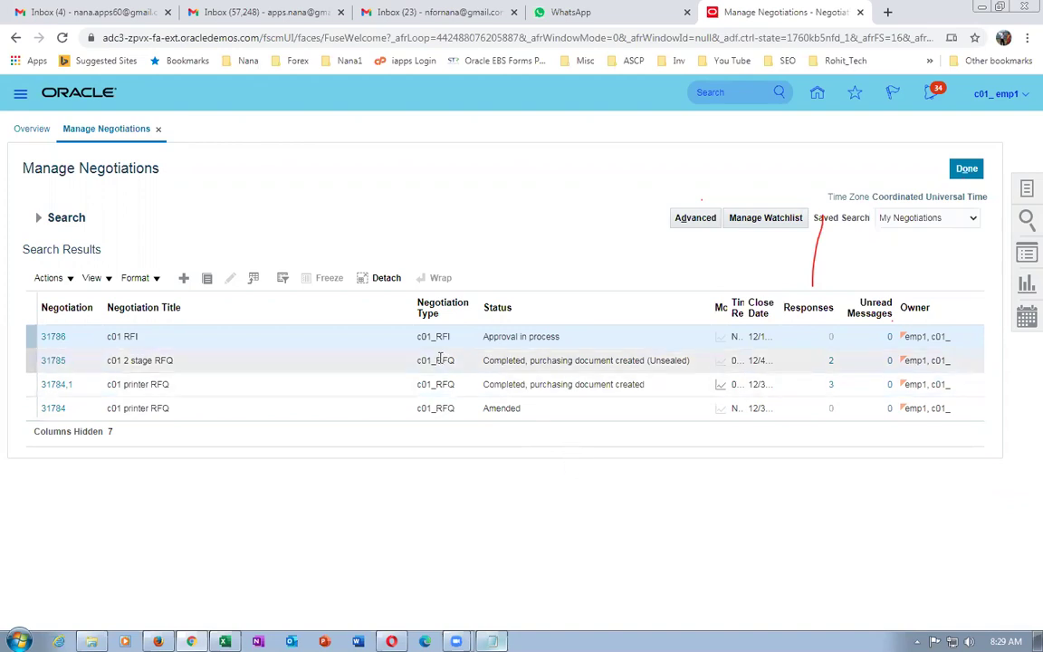
Select the c01 RFI 31786 row in the Manage Negotiations results.
left_click(692, 346)
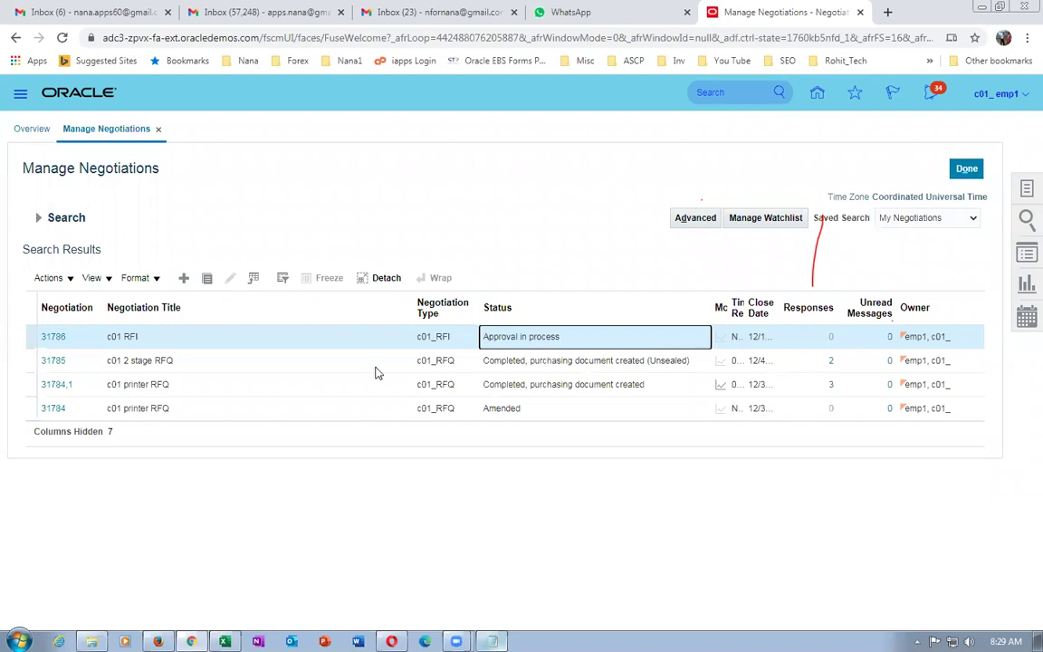
left_click(181, 340)
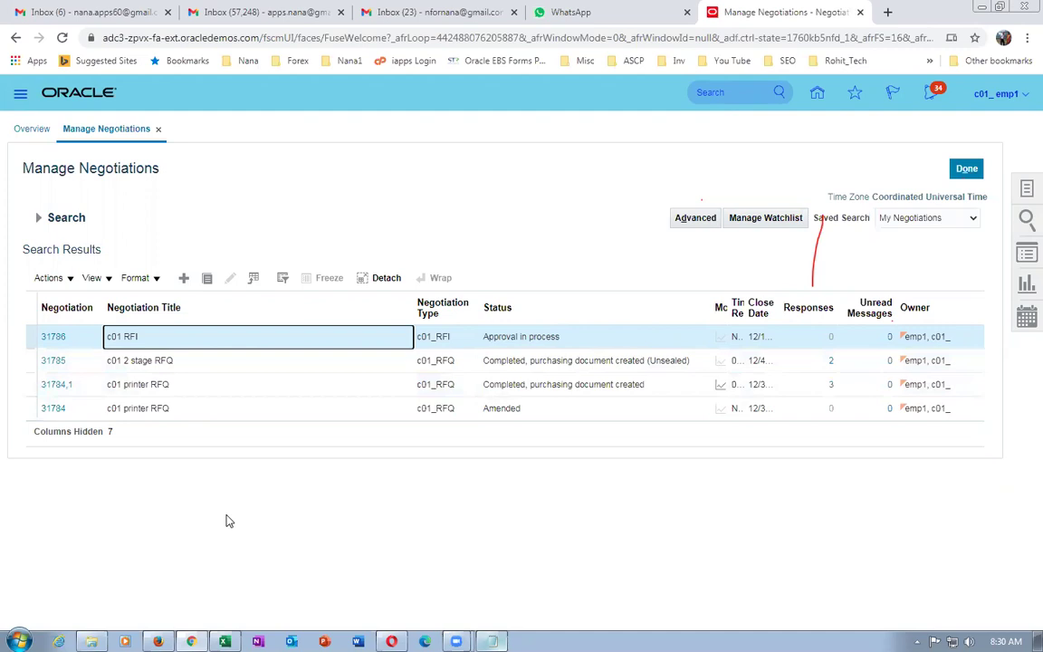
left_click(611, 346)
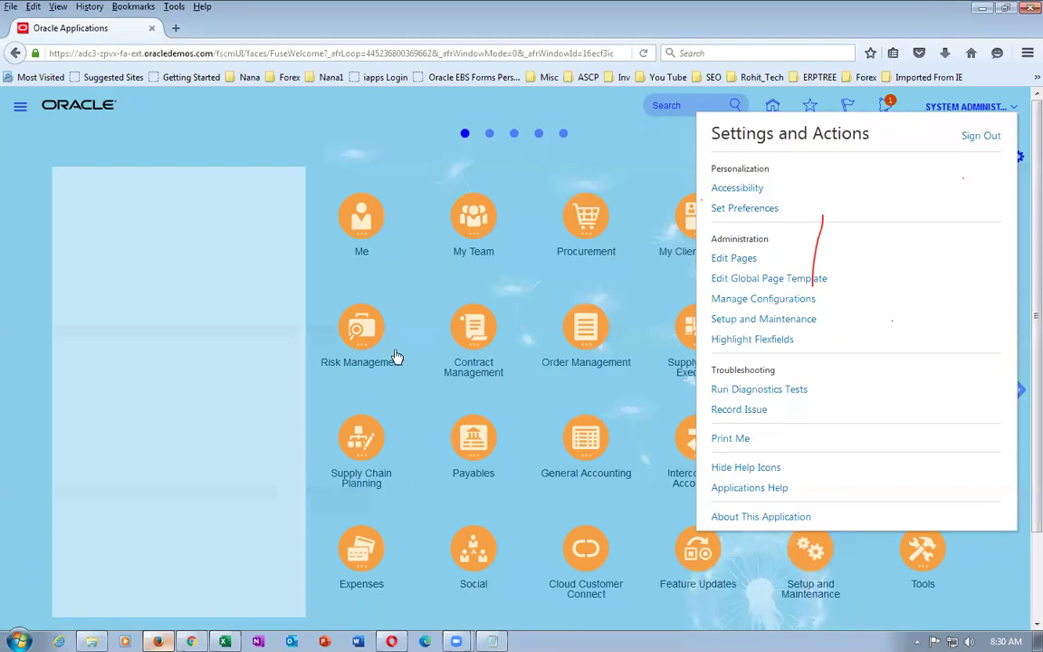
Approve negotiation 31786 from its pending notification, then switch to the supplier's browser session.
left_click(637, 164)
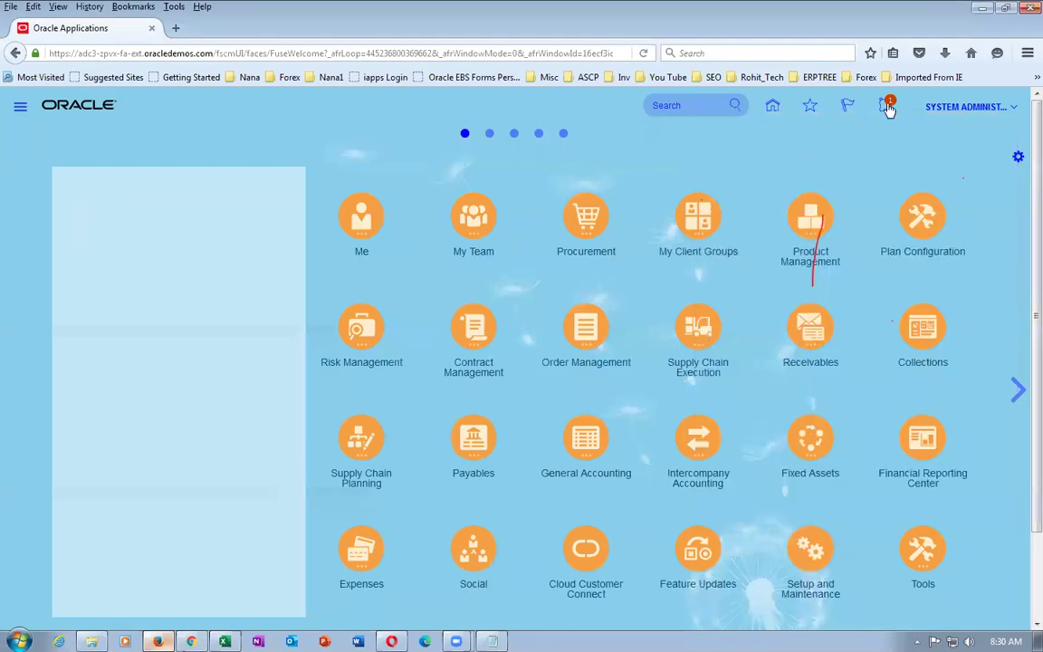
left_click(887, 107)
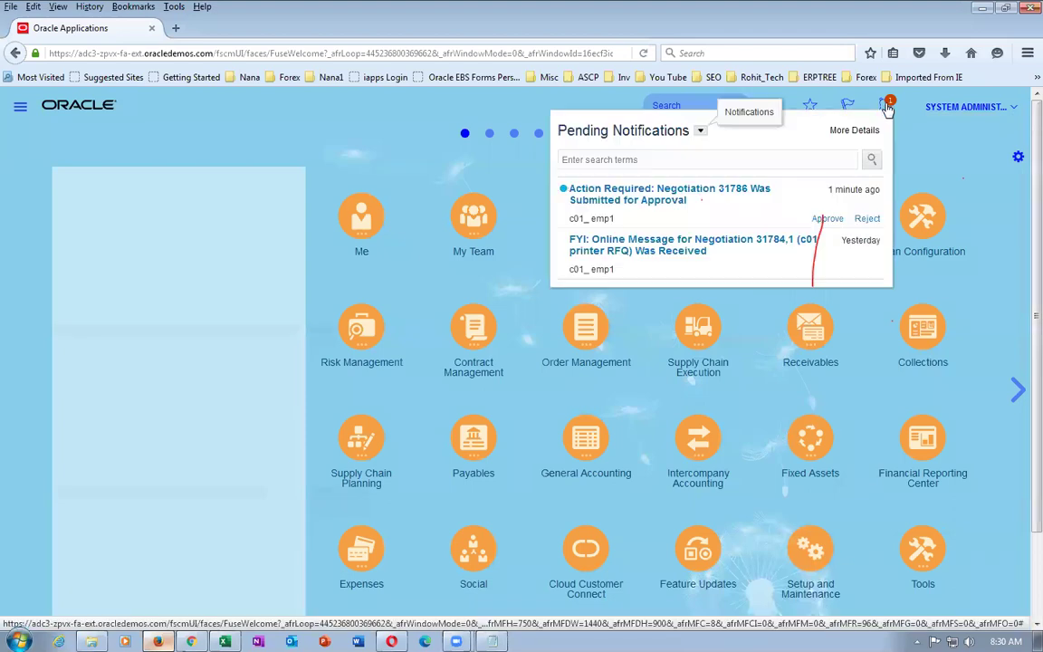
left_click(685, 193)
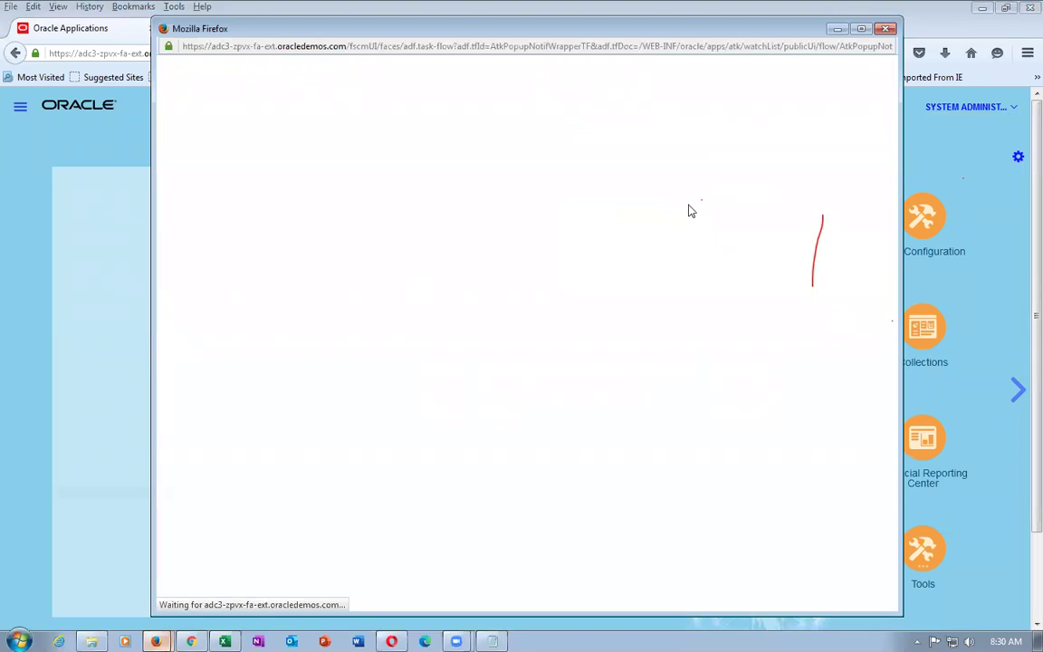
left_click(760, 74)
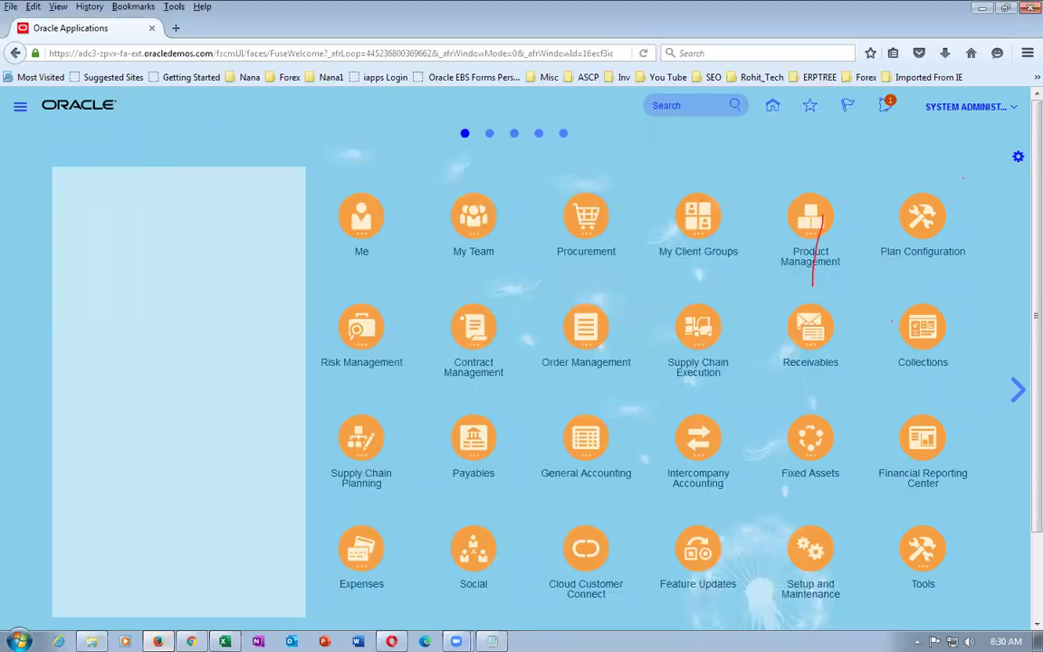
left_click(391, 641)
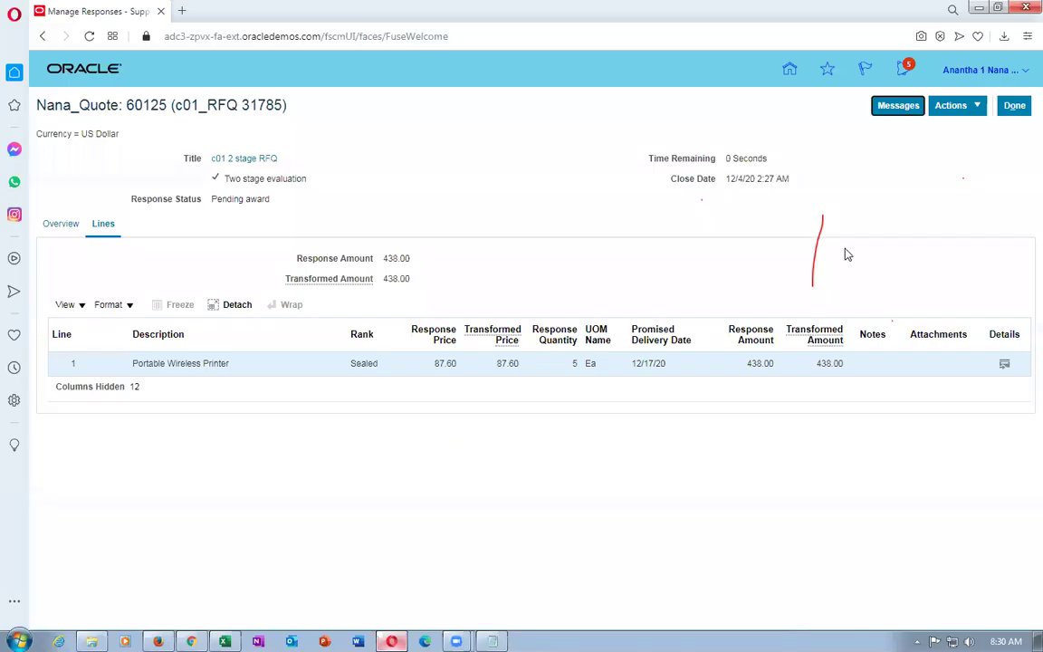
Close response 60125's quote details with Done, then Done again on Manage Responses.
left_click(1003, 108)
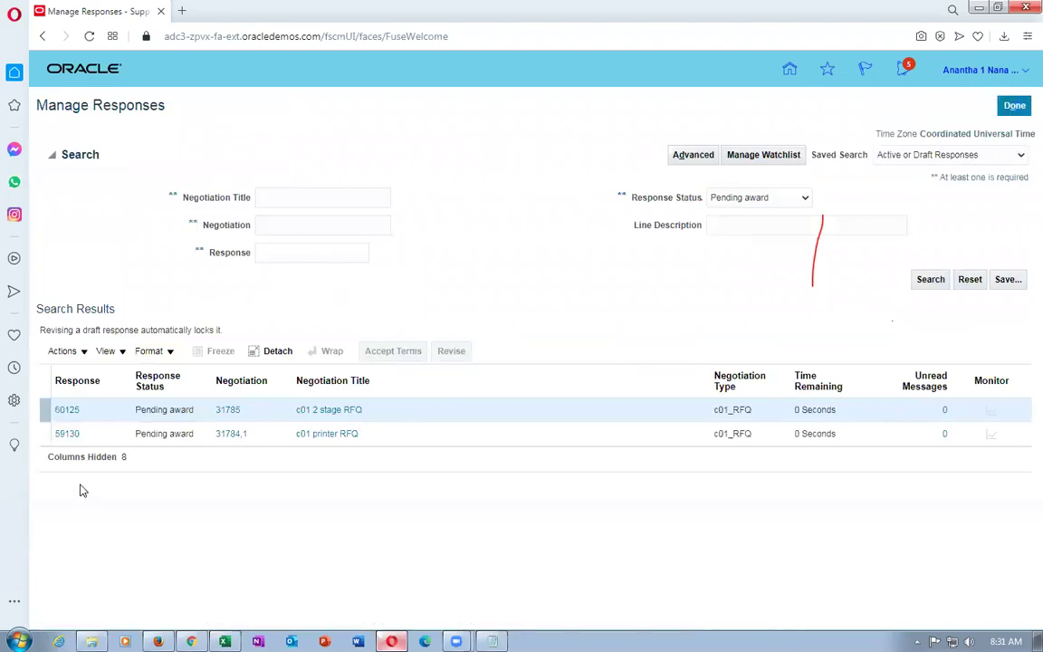
left_click(1014, 105)
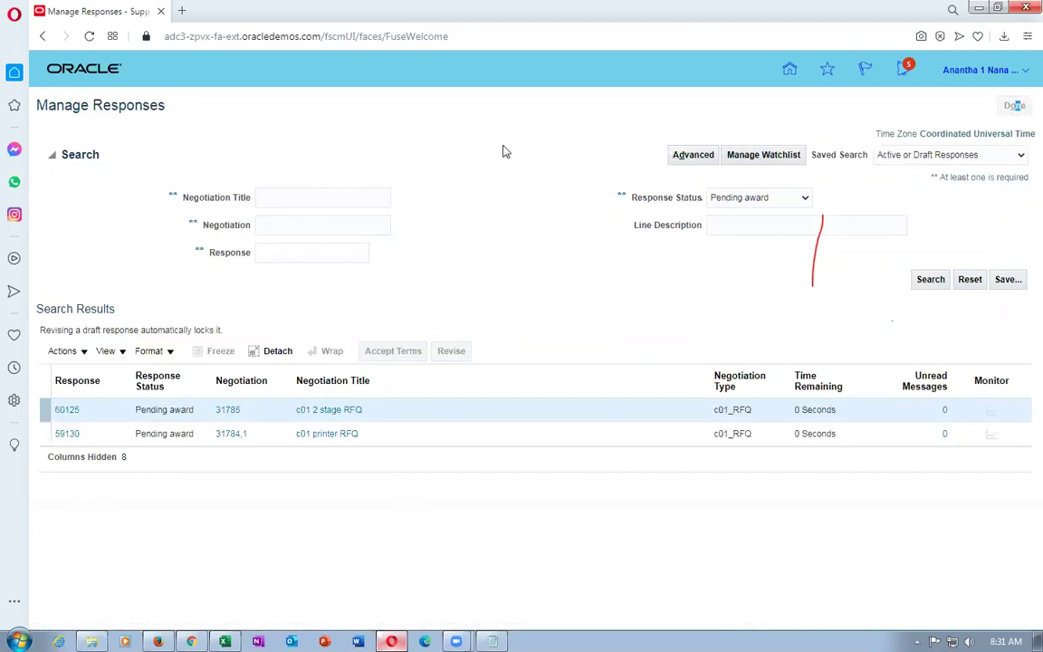
From the supplier's active negotiations, open RFI 31786 and create a new response to it.
scroll(95, 501, "down", 2)
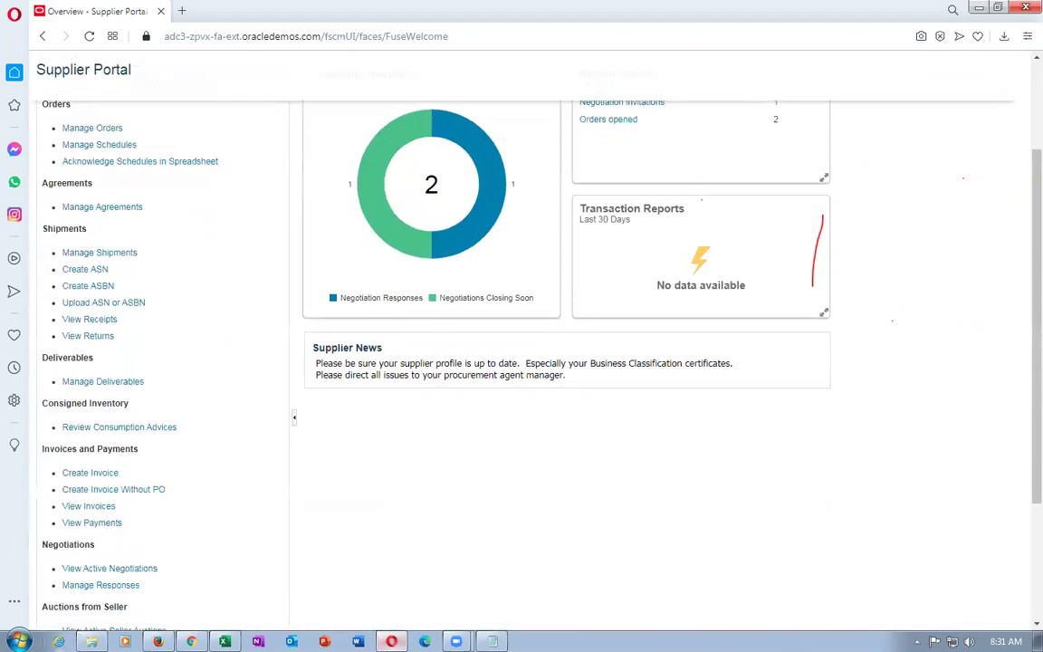
left_click(70, 568)
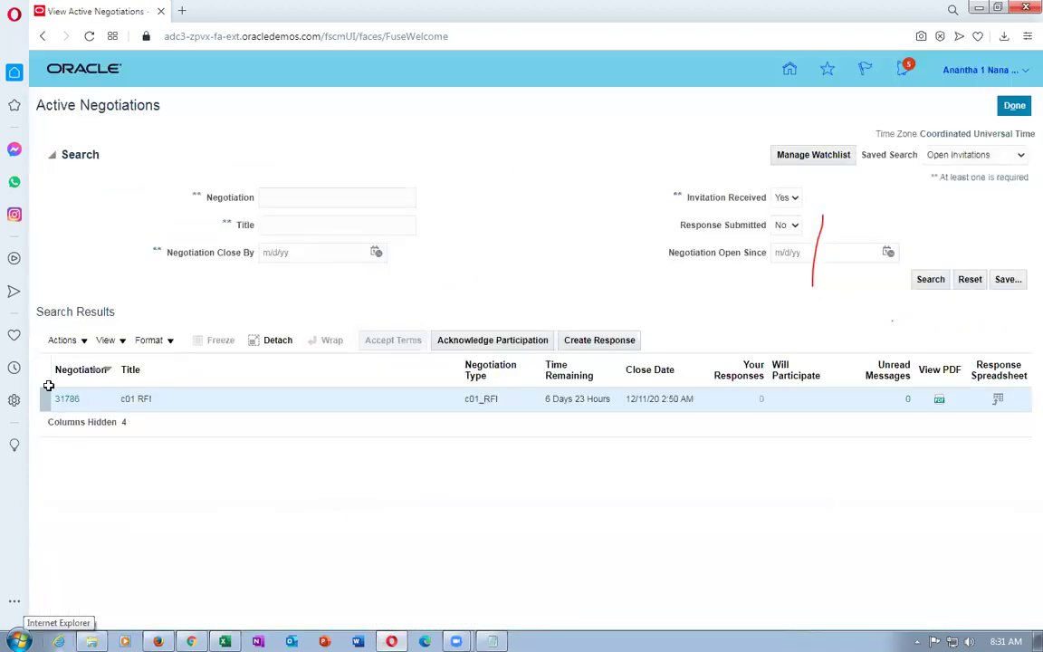
left_click(61, 402)
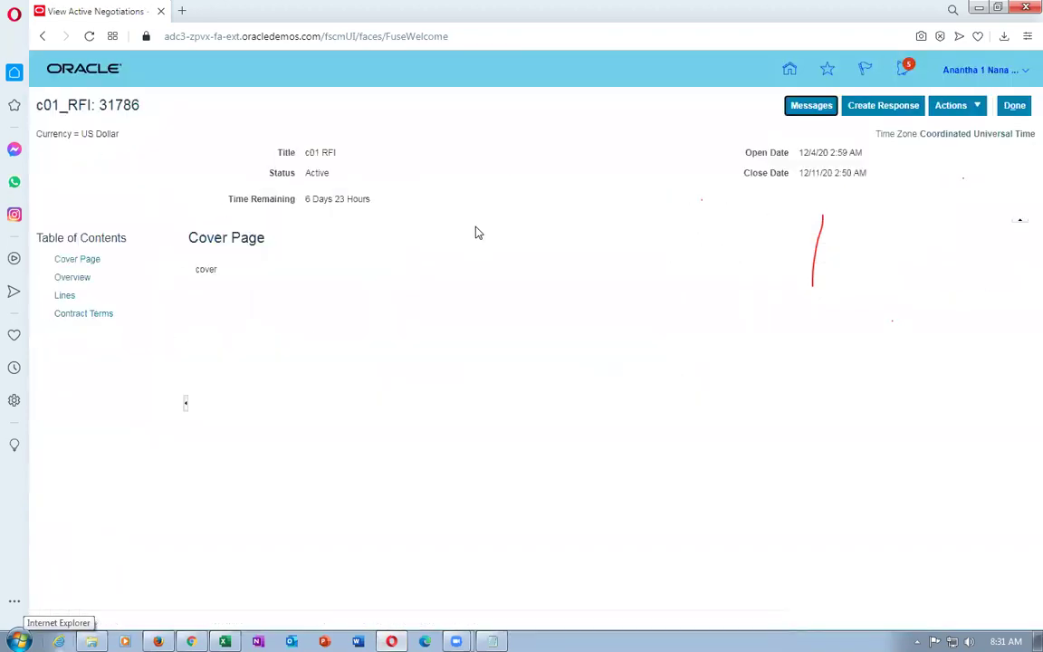
left_click(952, 105)
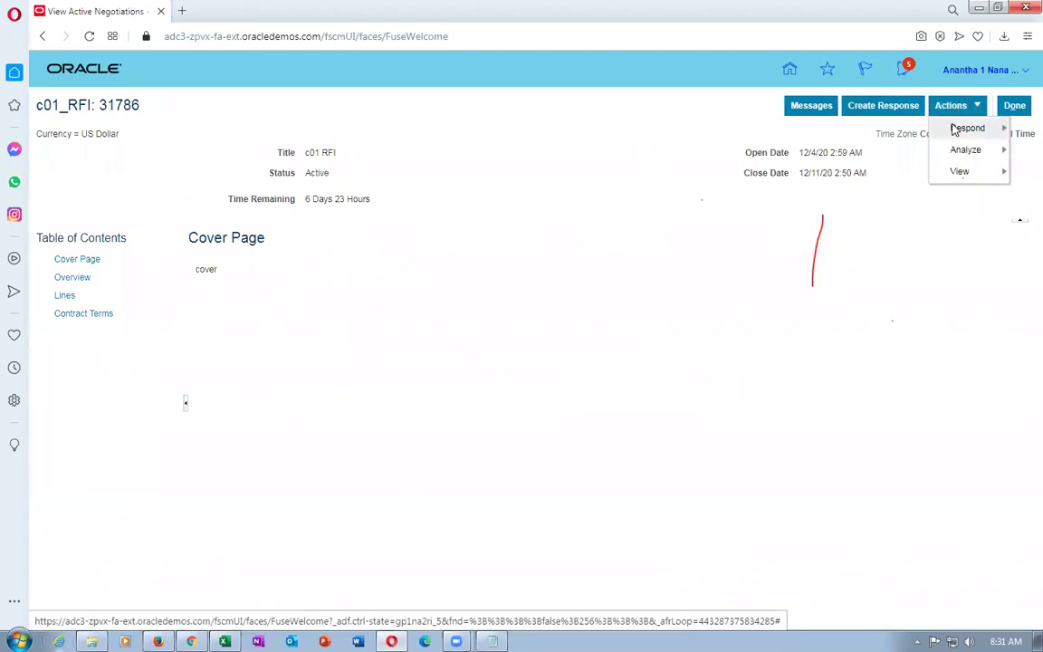
mouse_move(953, 131)
left_click(860, 151)
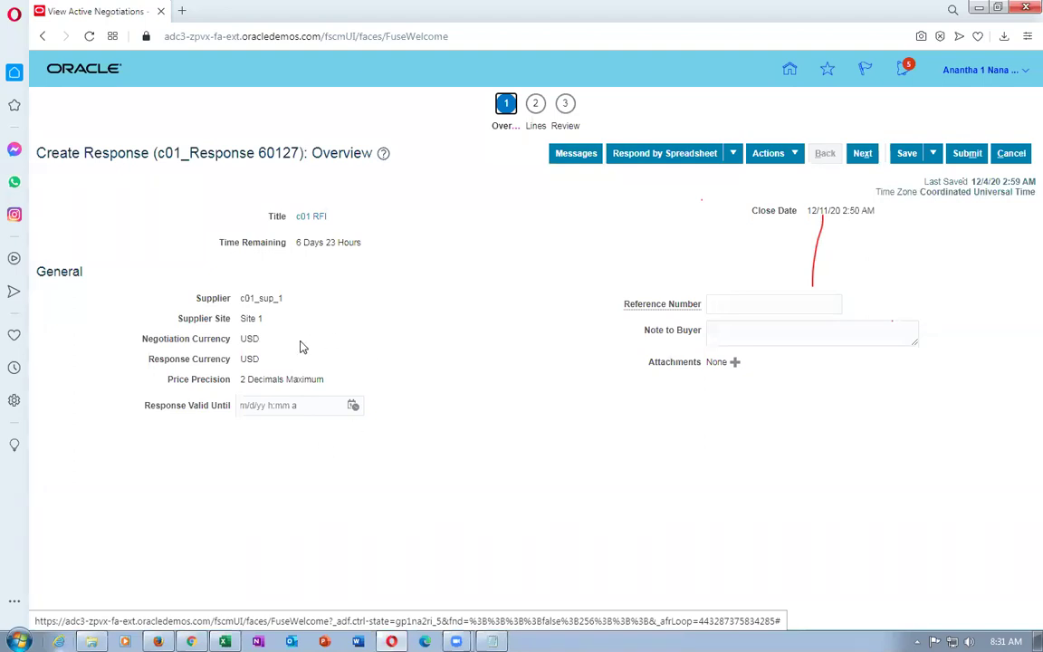
Create an alternate for the Standard Inkjet Printer line with response price 75 and quantity 5.
left_click(538, 132)
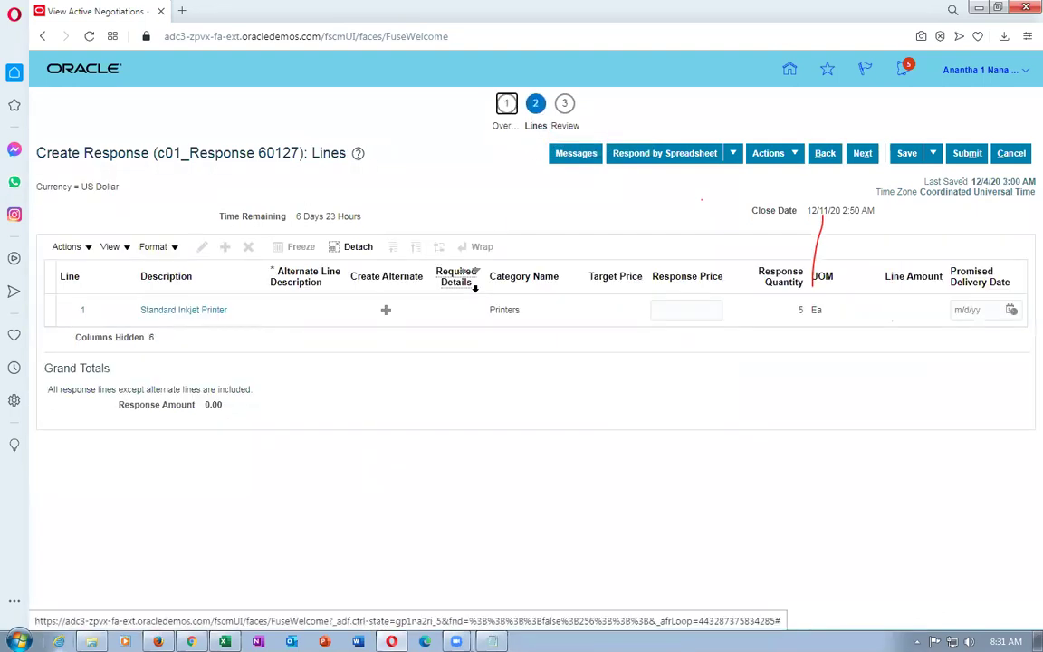
left_click(385, 312)
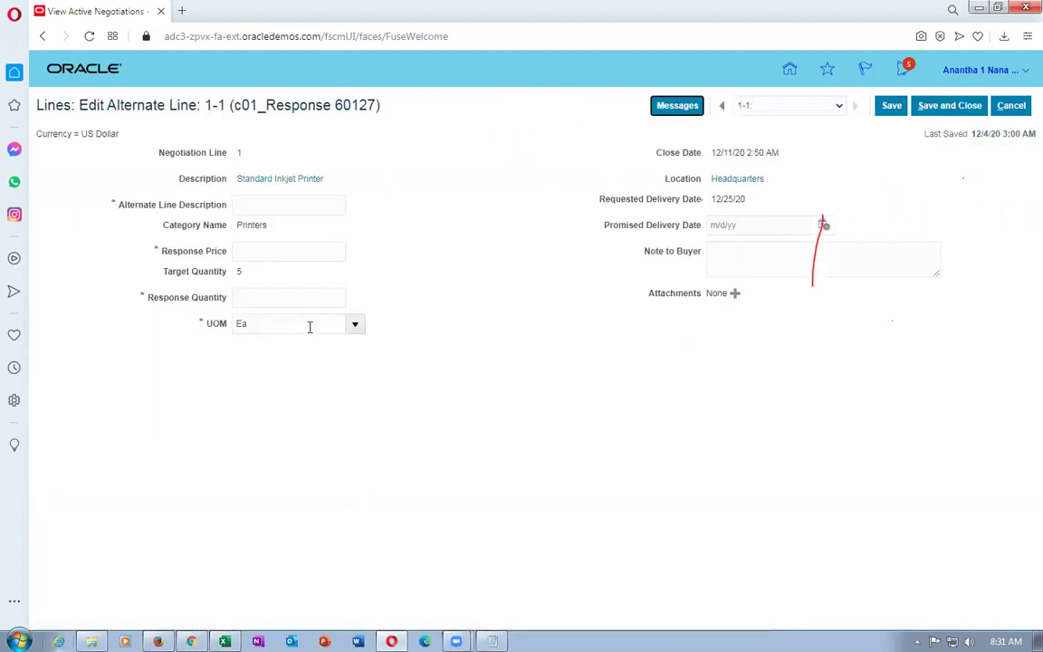
left_click(285, 250)
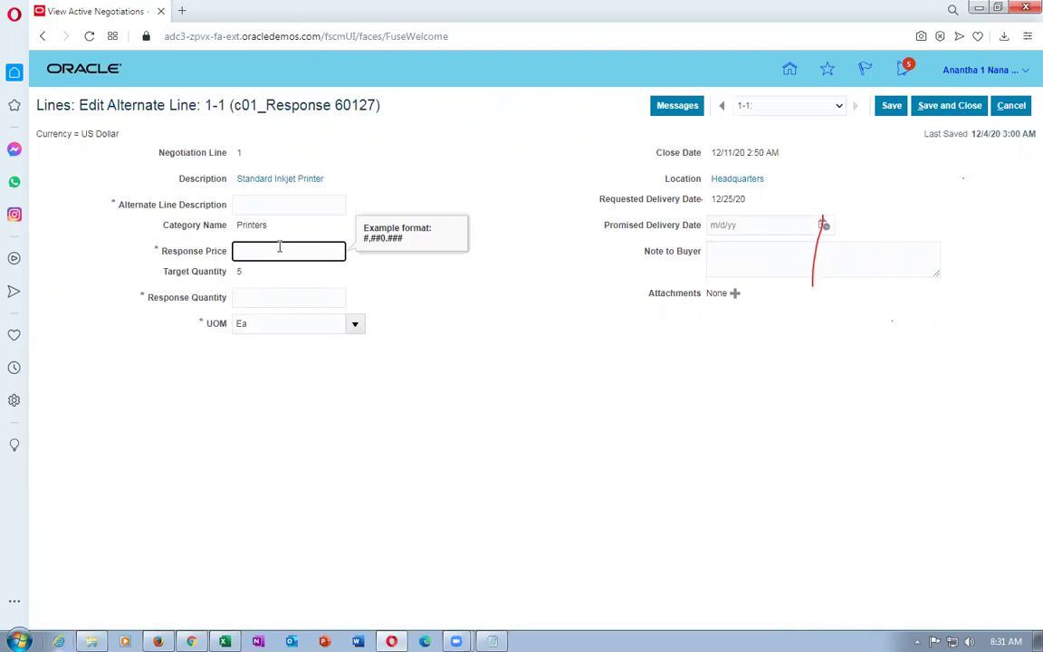
type("75")
left_click(394, 454)
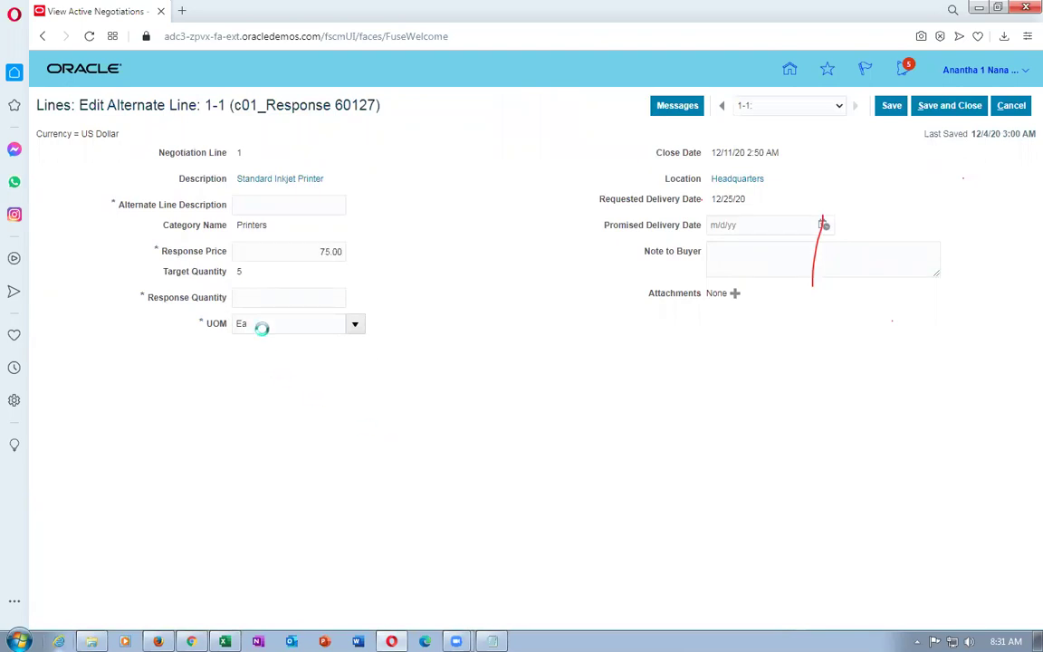
left_click(272, 297)
type("5")
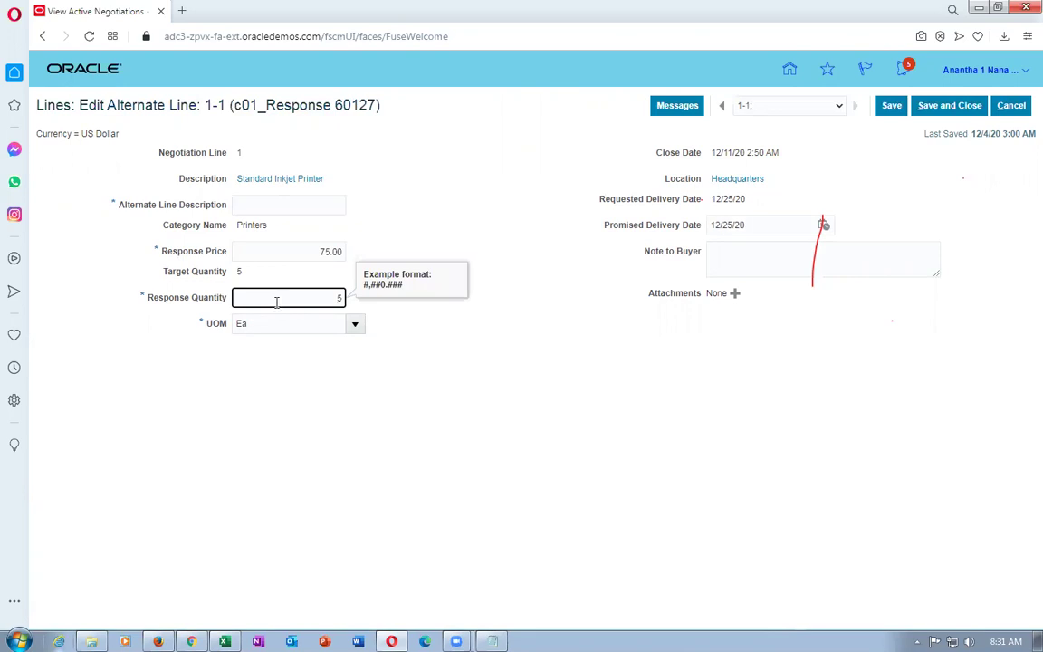
left_click(387, 461)
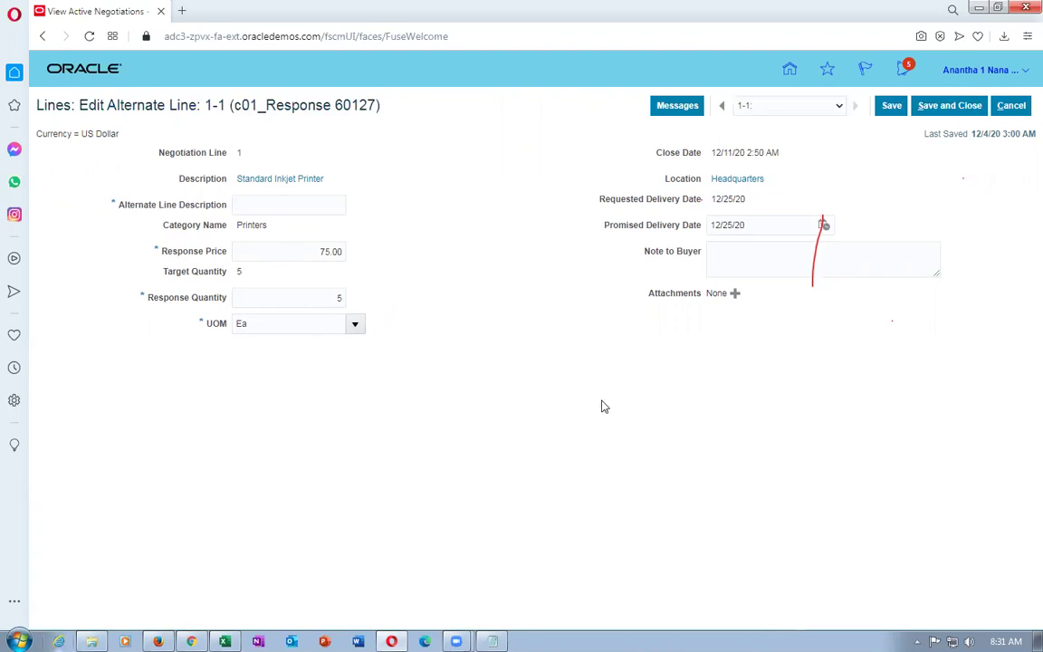
Add the missing description 'alternate line desc' to alternate line 1-1 and save it.
left_click(927, 107)
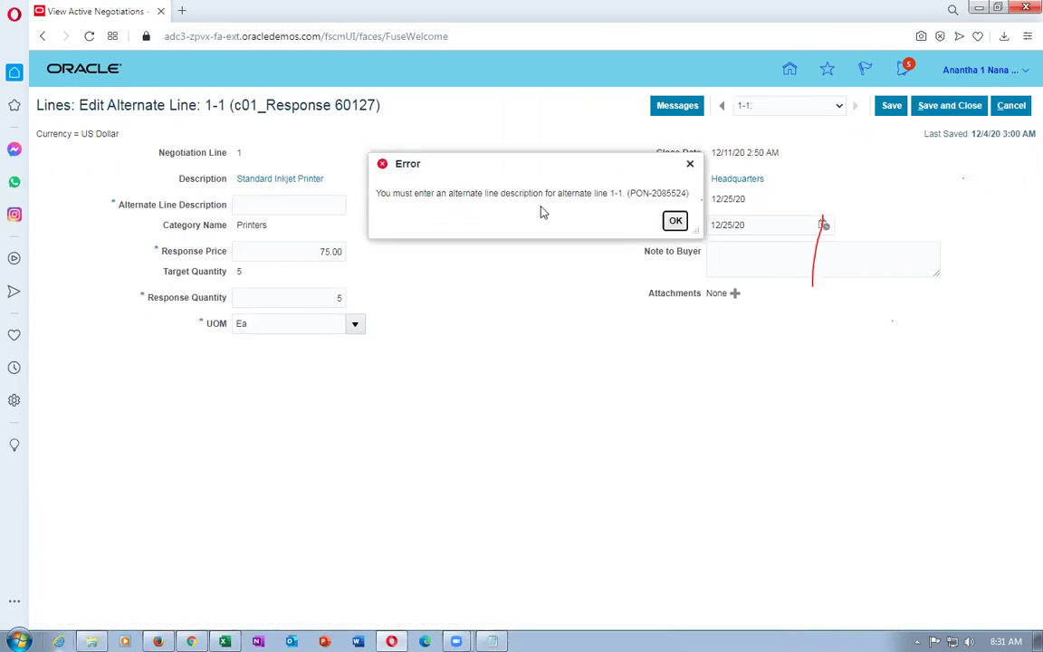
left_click(675, 220)
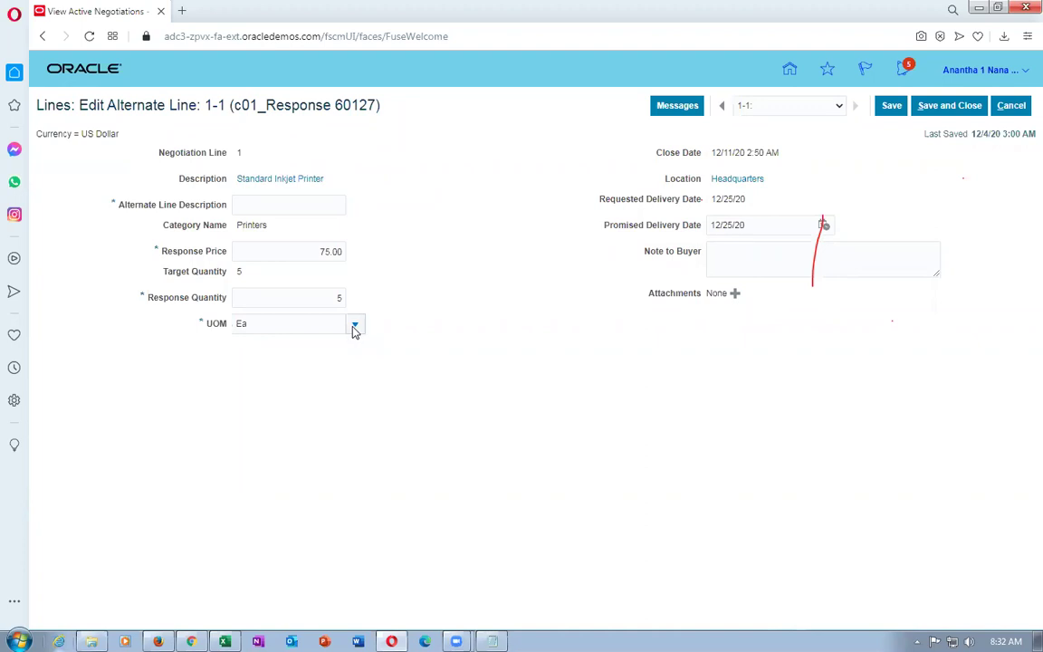
left_click(263, 208)
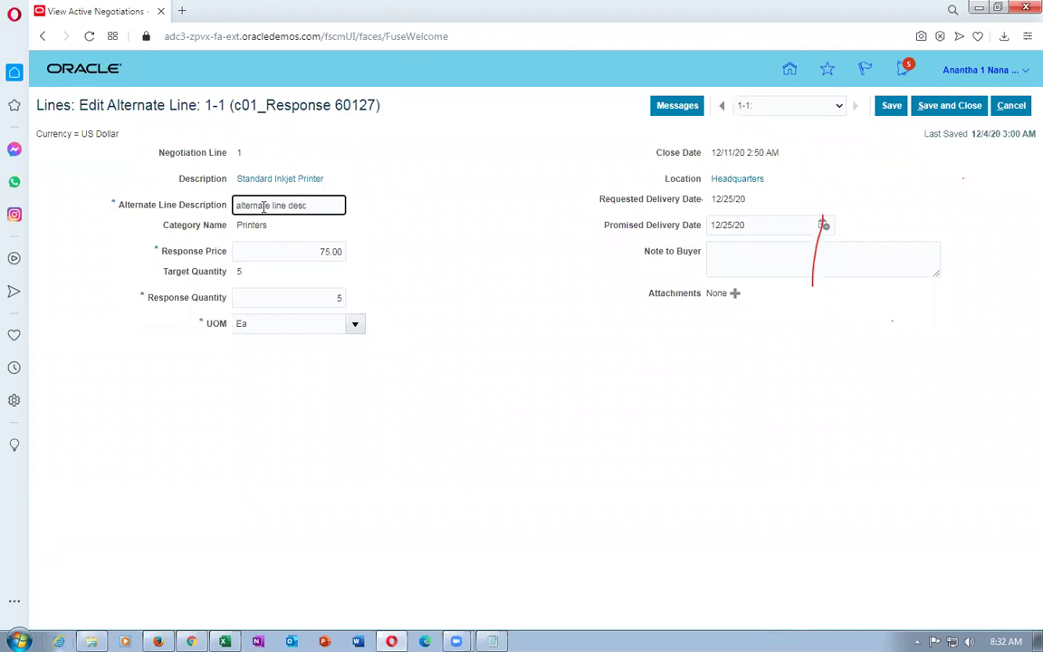
left_click(946, 105)
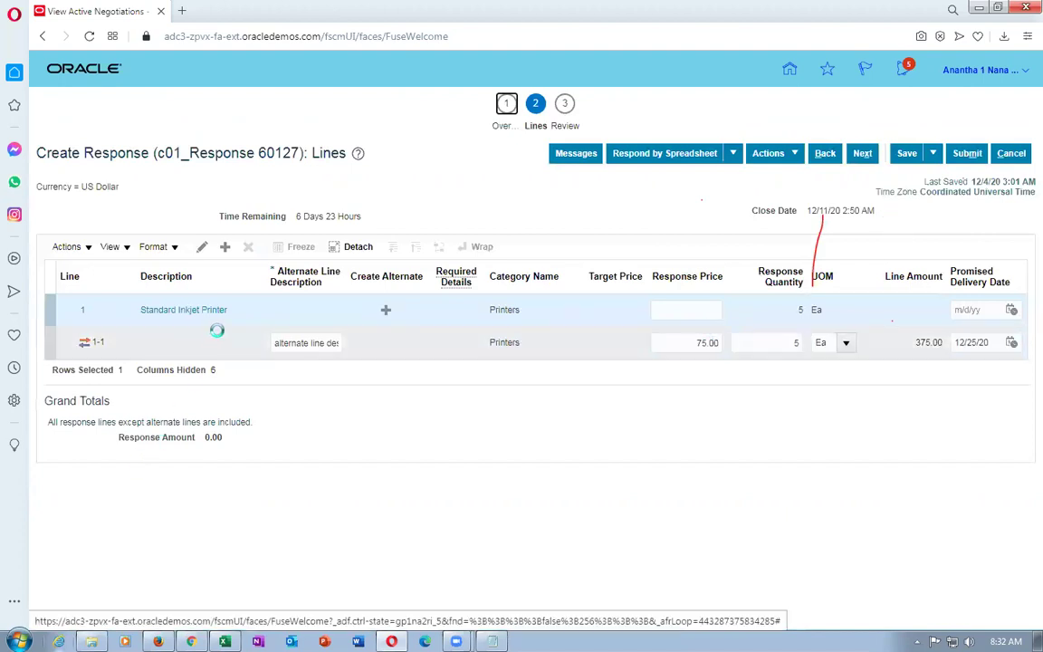
Enter a response price of 78.00 for line 1, the Standard Inkjet Printer.
left_click(607, 354)
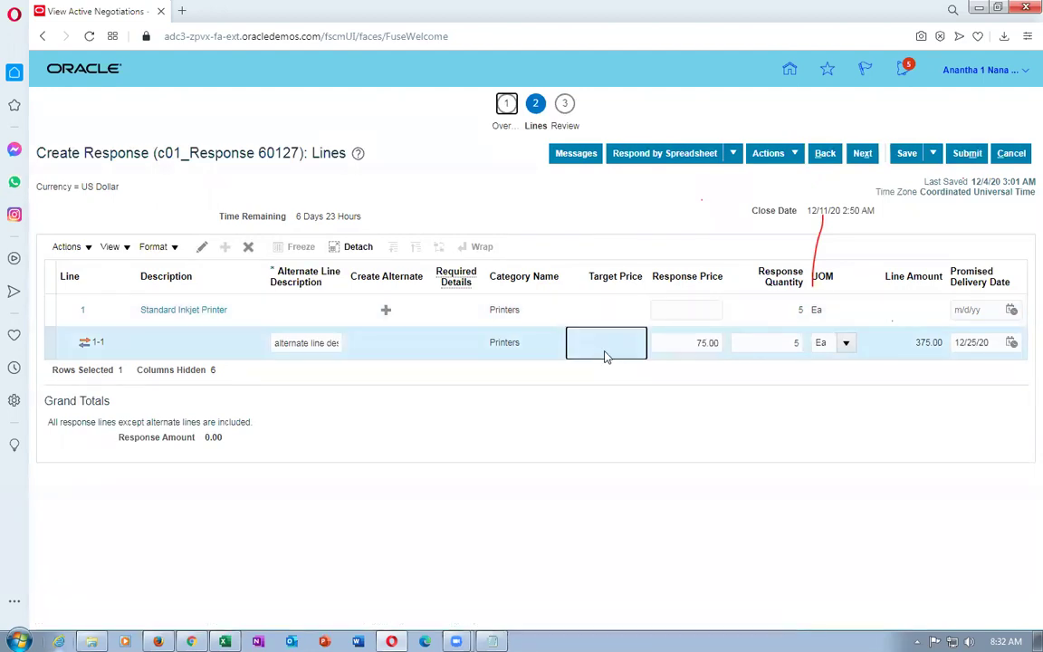
left_click(669, 310)
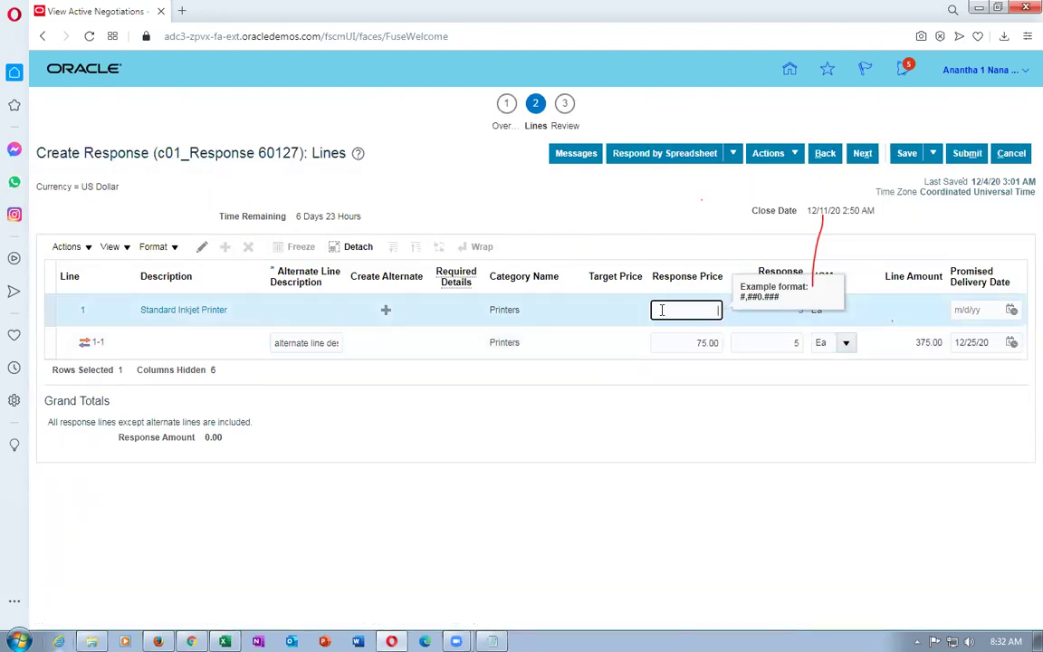
type("78")
left_click(624, 221)
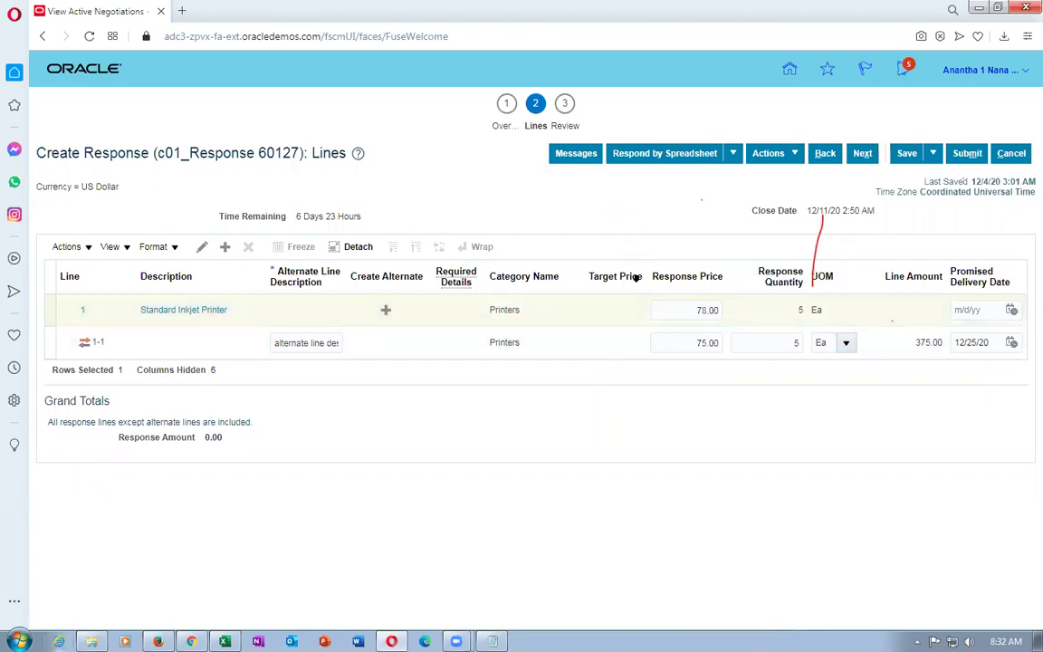
Review line 1's details without changes, then reopen alternate line 1-1 and save it.
left_click(397, 353)
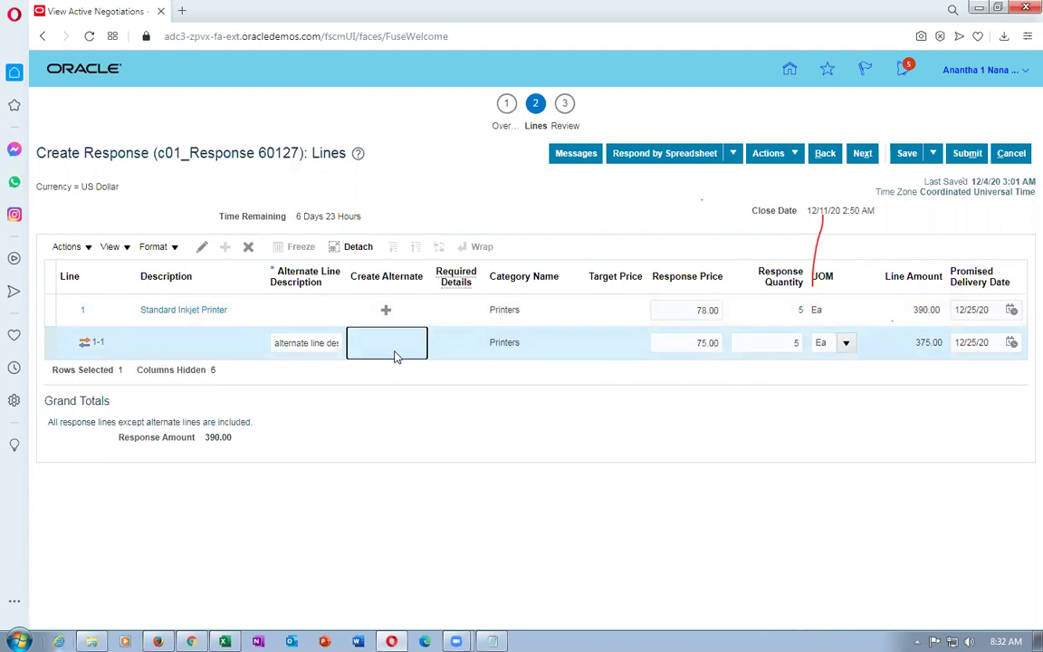
left_click(407, 316)
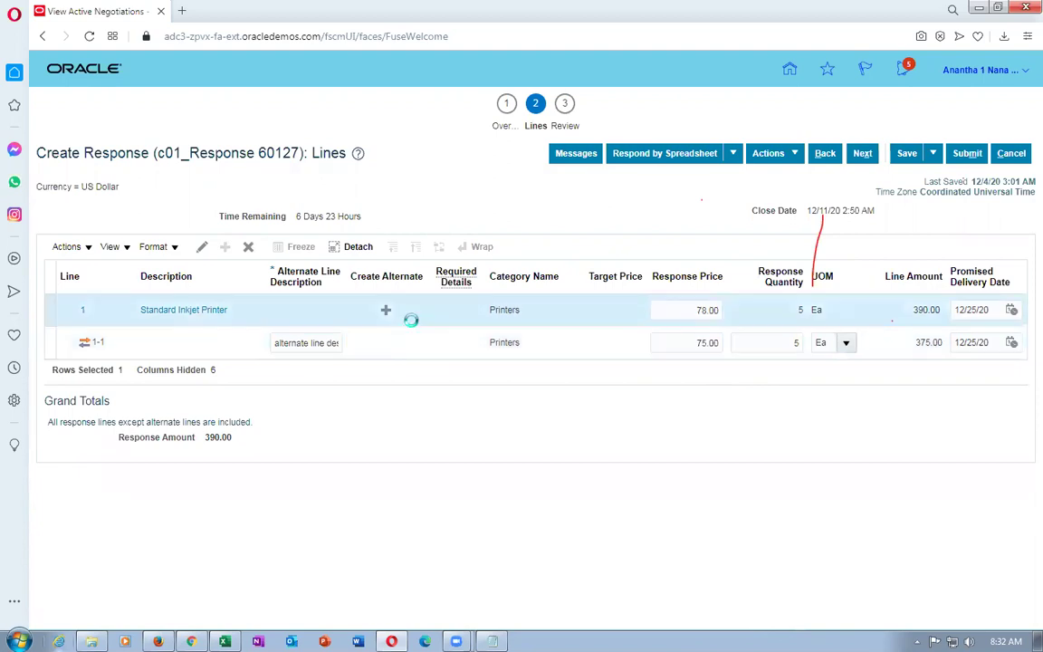
left_click(201, 247)
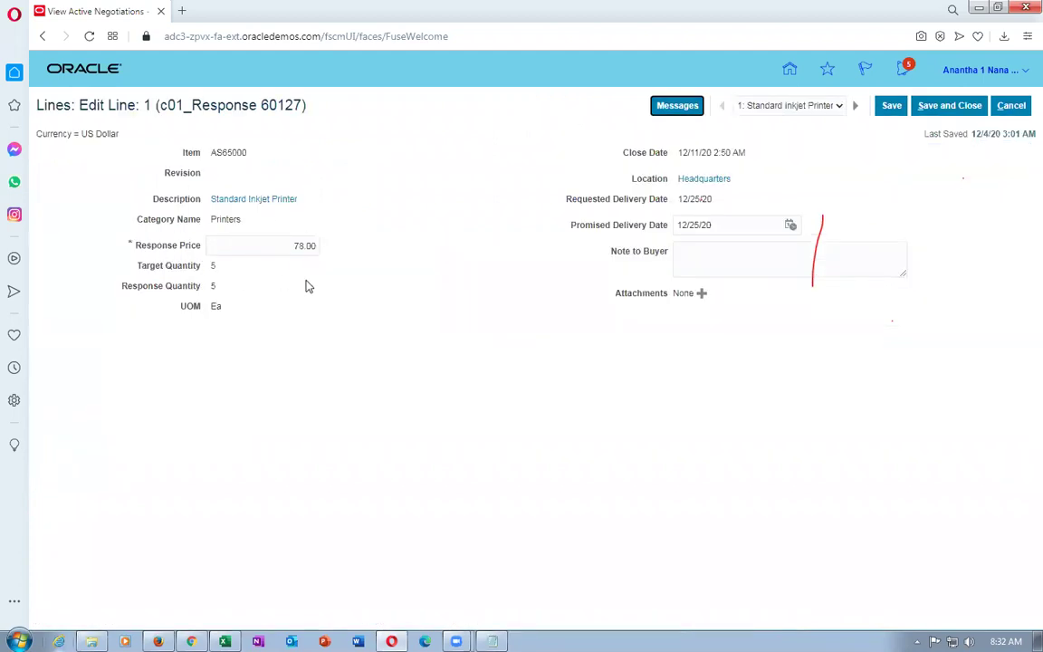
left_click(1010, 106)
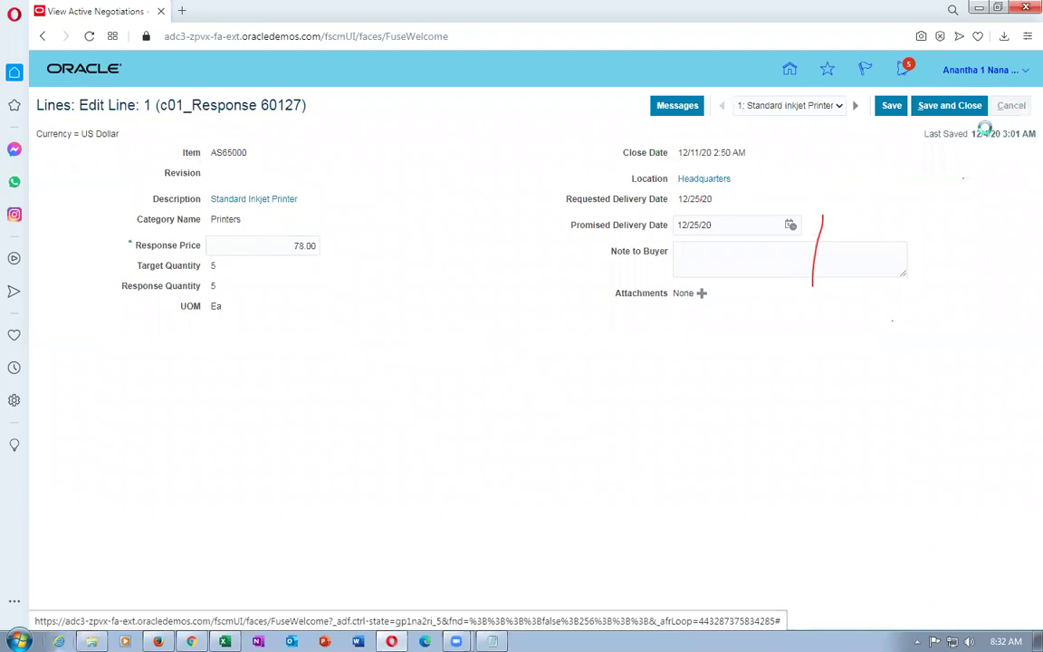
left_click(382, 348)
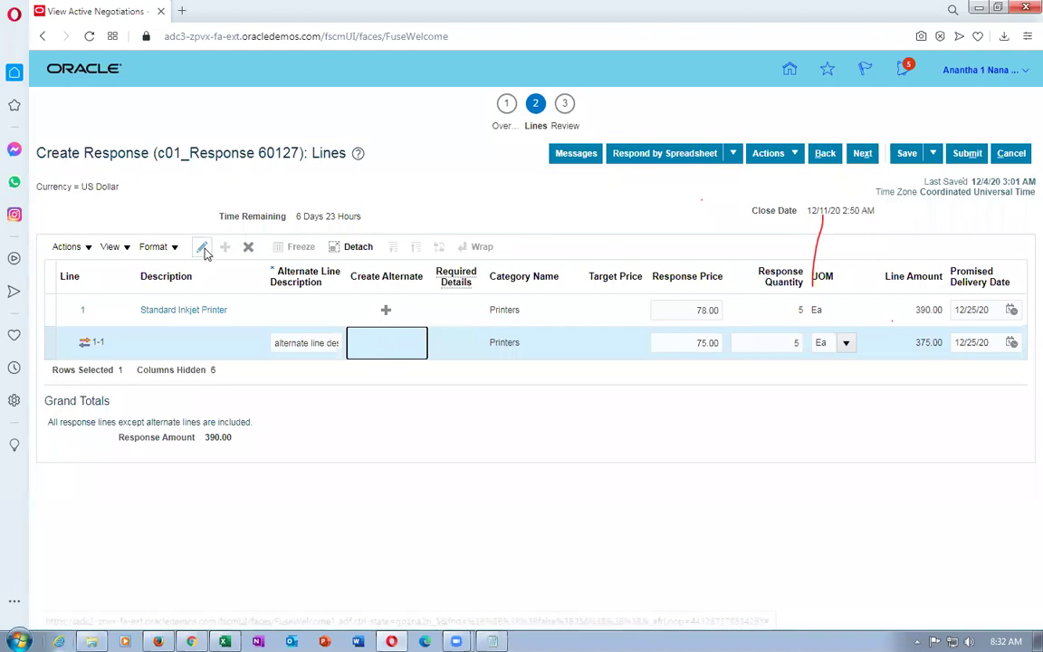
left_click(174, 220)
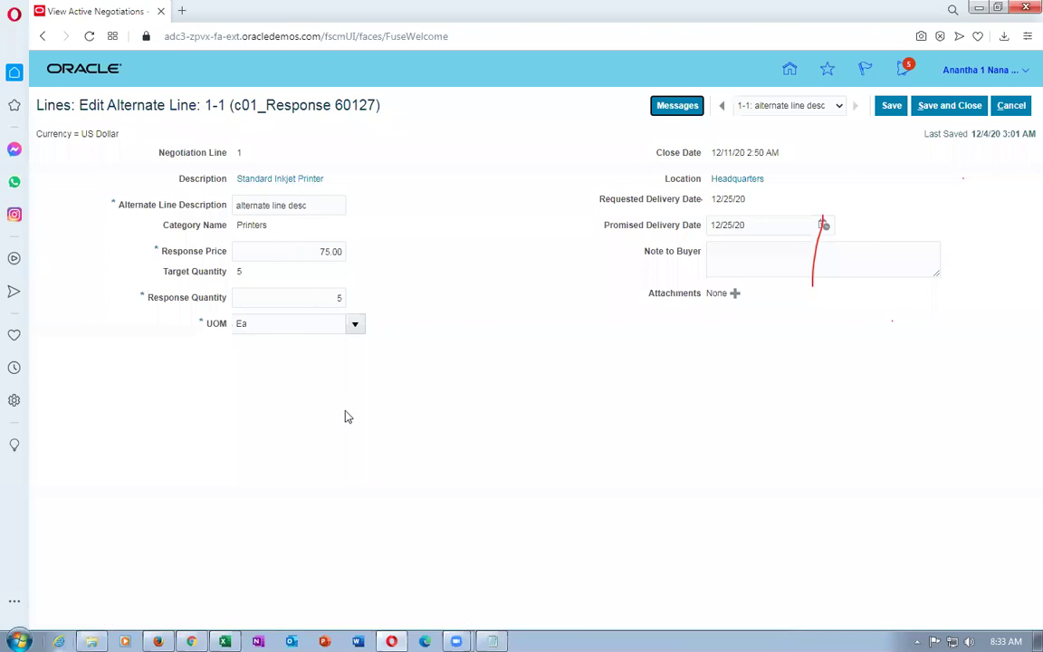
left_click_drag(132, 207, 226, 208)
left_click(950, 106)
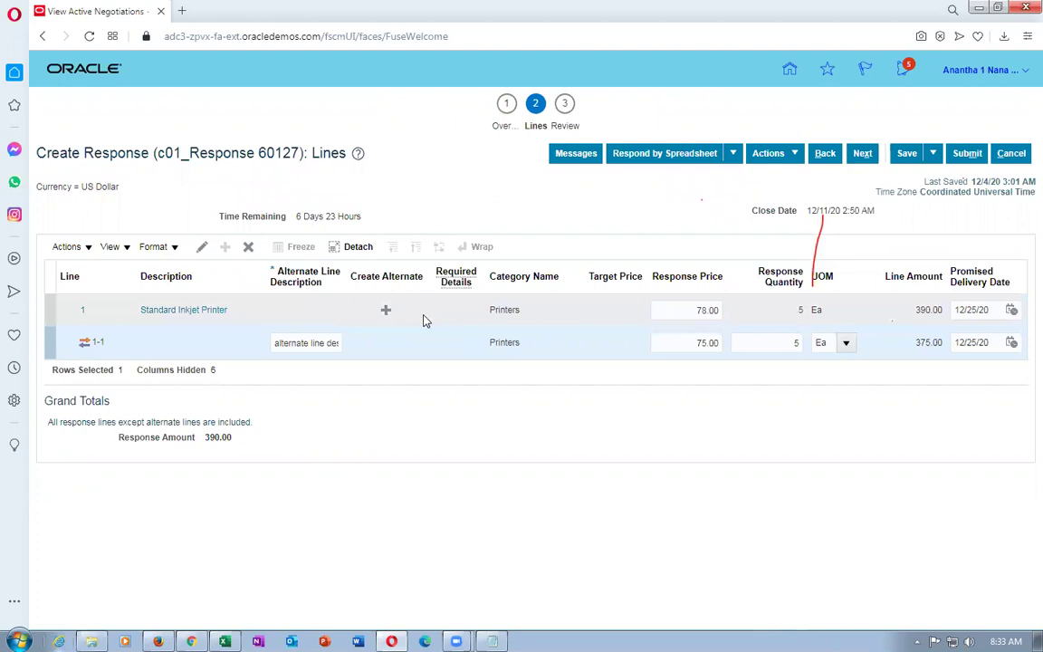
Submit response 60127, accepting the single-response warning, then return to the buyer's negotiations window.
left_click(967, 153)
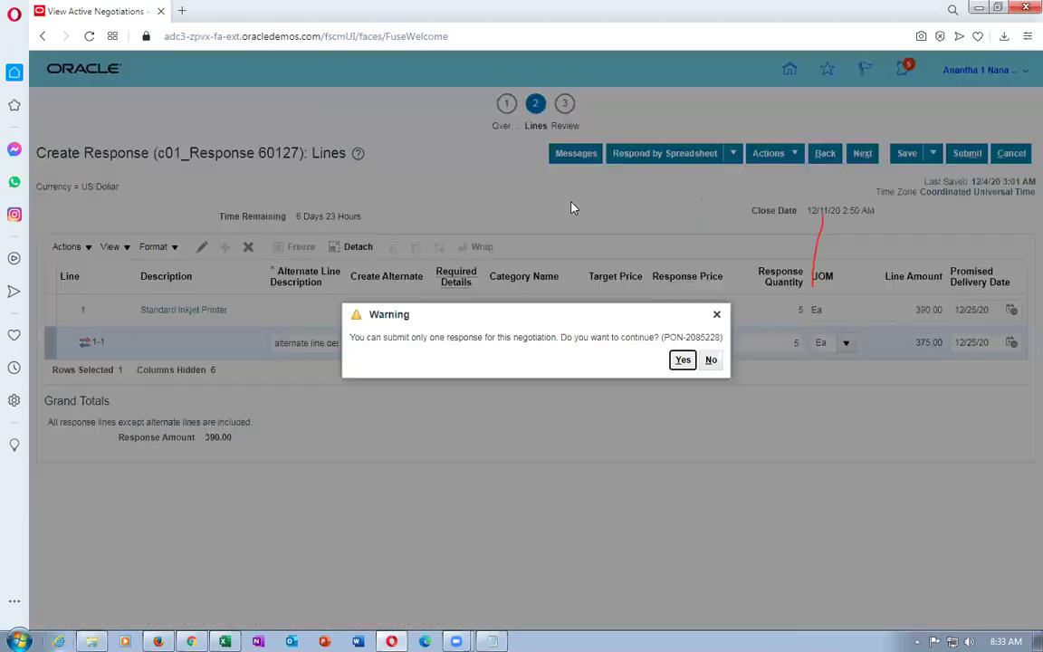
left_click(679, 359)
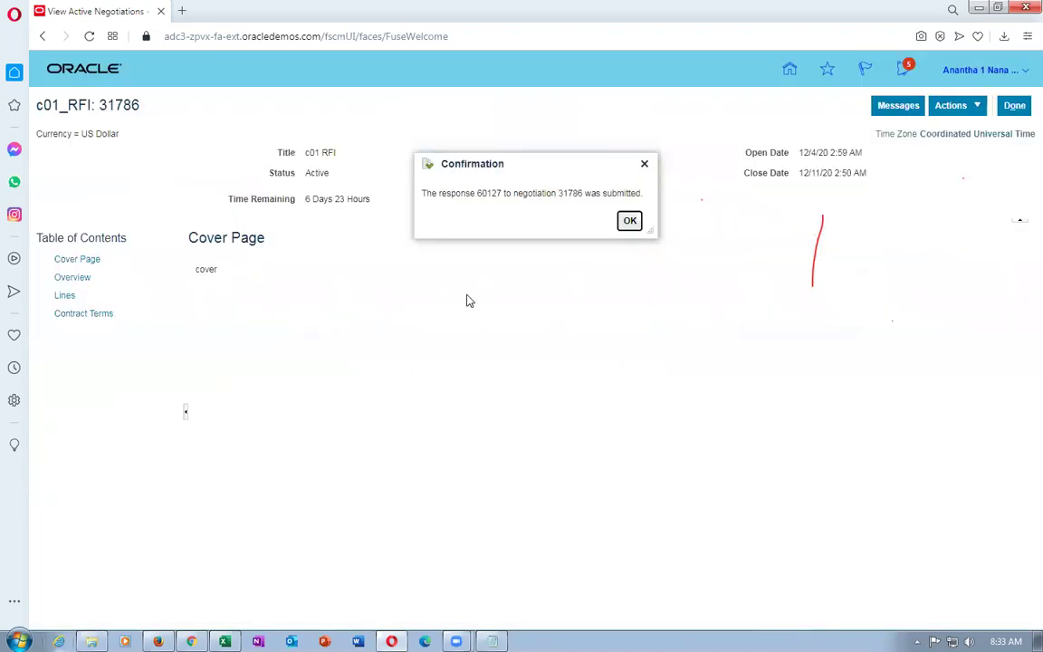
left_click(630, 220)
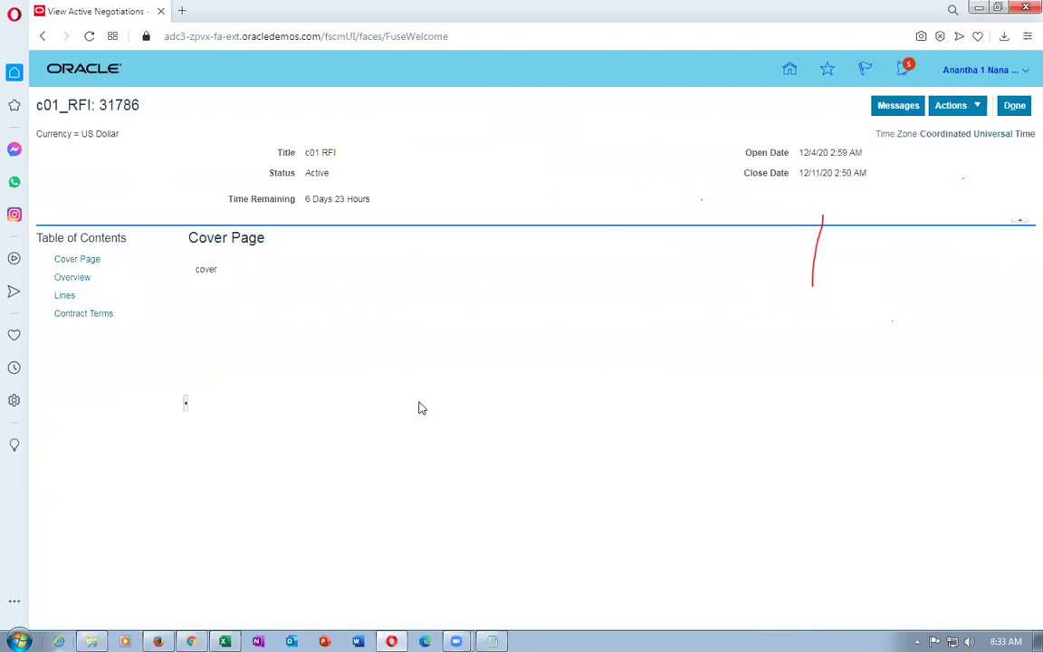
left_click(191, 641)
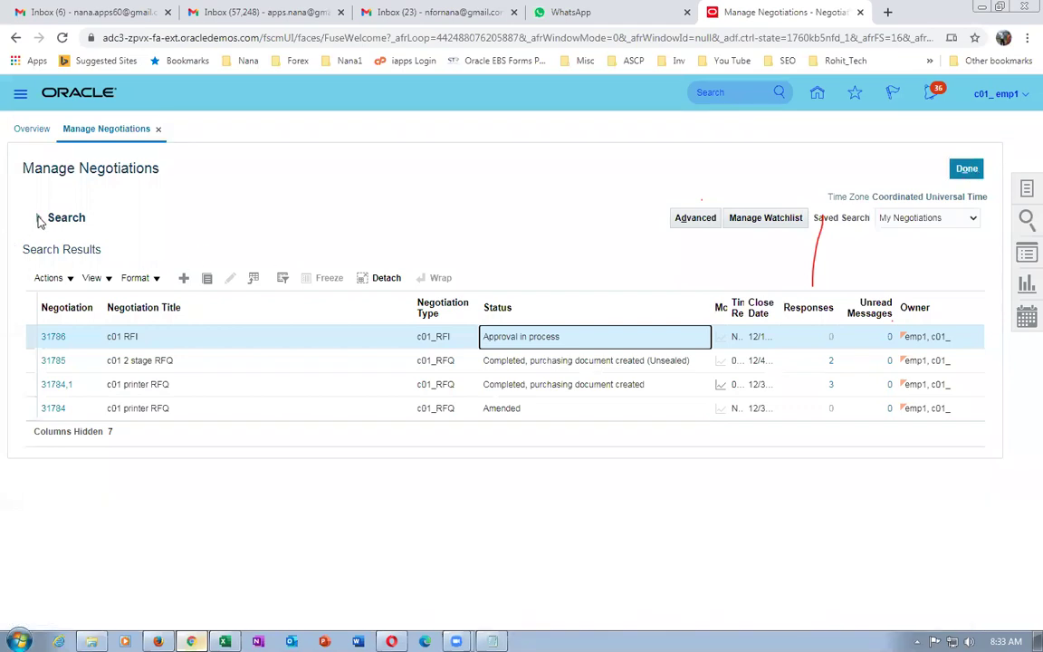
Search for negotiation 31786 and open its response analysis.
left_click(39, 219)
left_click(875, 348)
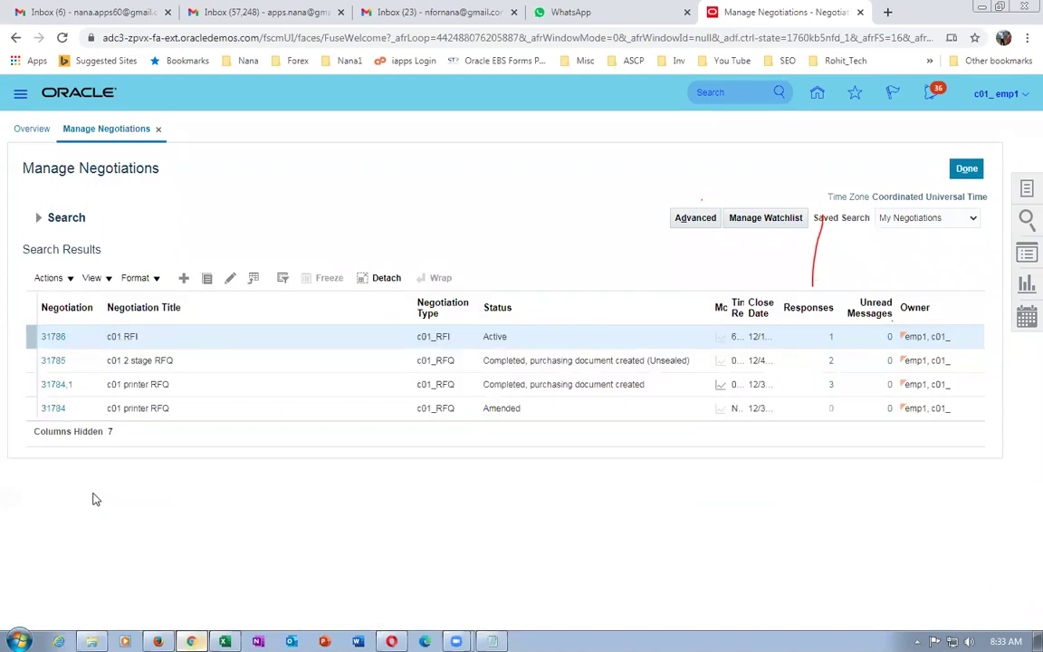
left_click(52, 337)
left_click(900, 174)
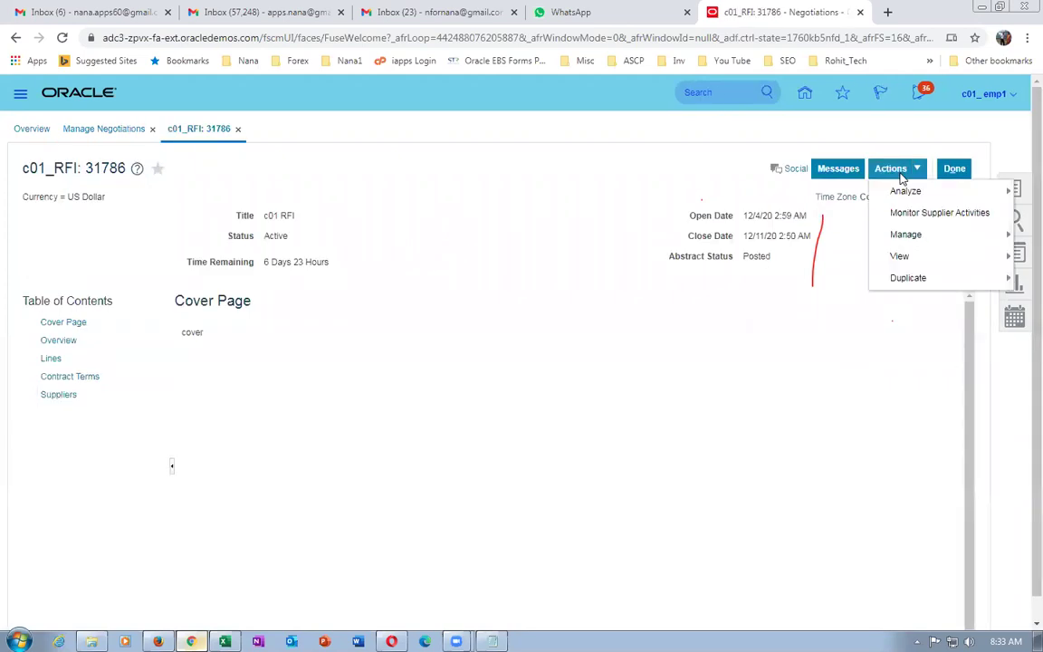
mouse_move(906, 191)
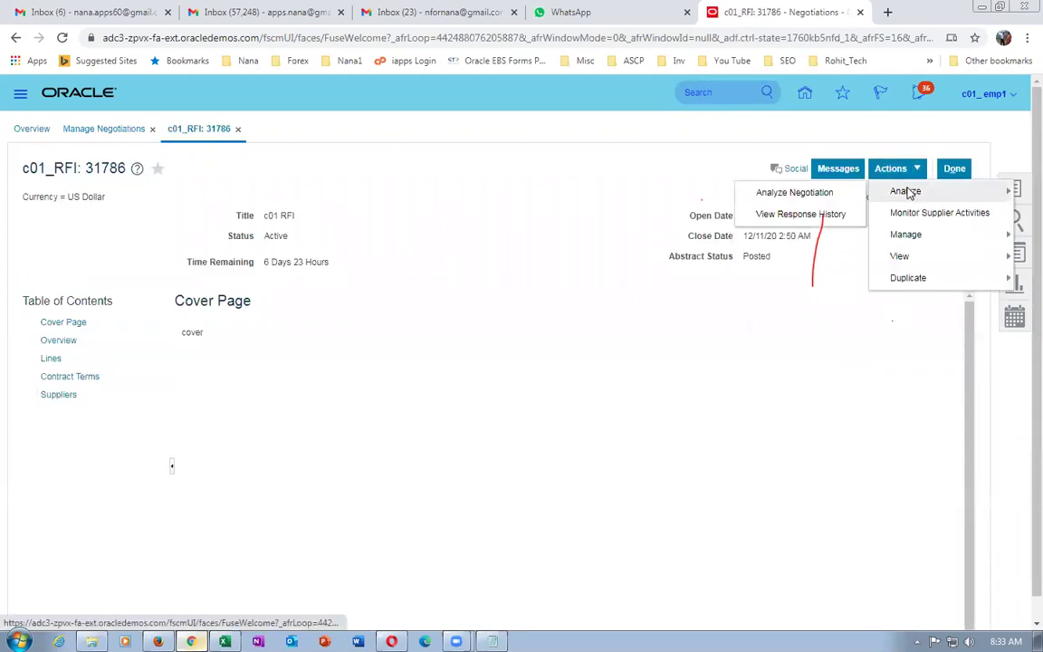
left_click(780, 197)
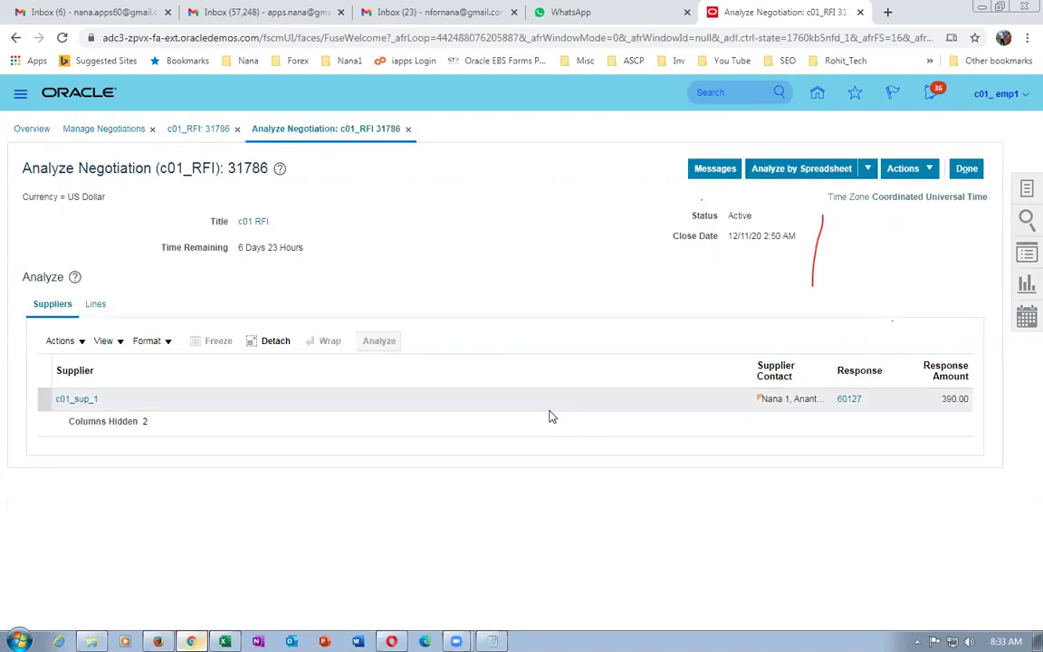
Review the lines of c01_sup_1's response 60127, then back out to Manage Negotiations.
left_click(549, 401)
left_click(850, 399)
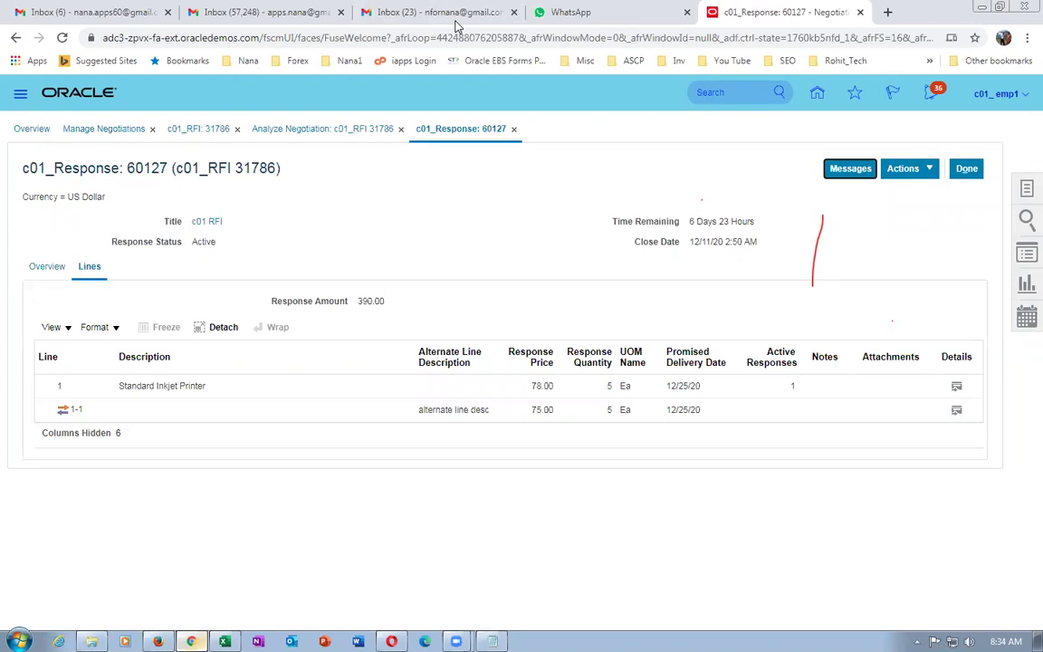
left_click(260, 221)
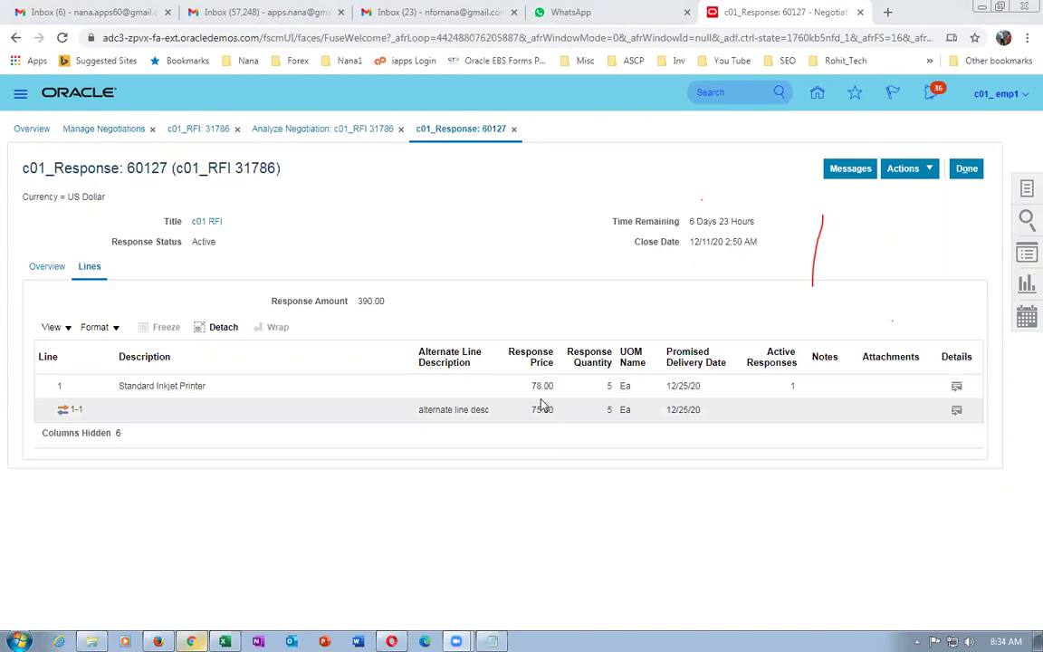
left_click(967, 170)
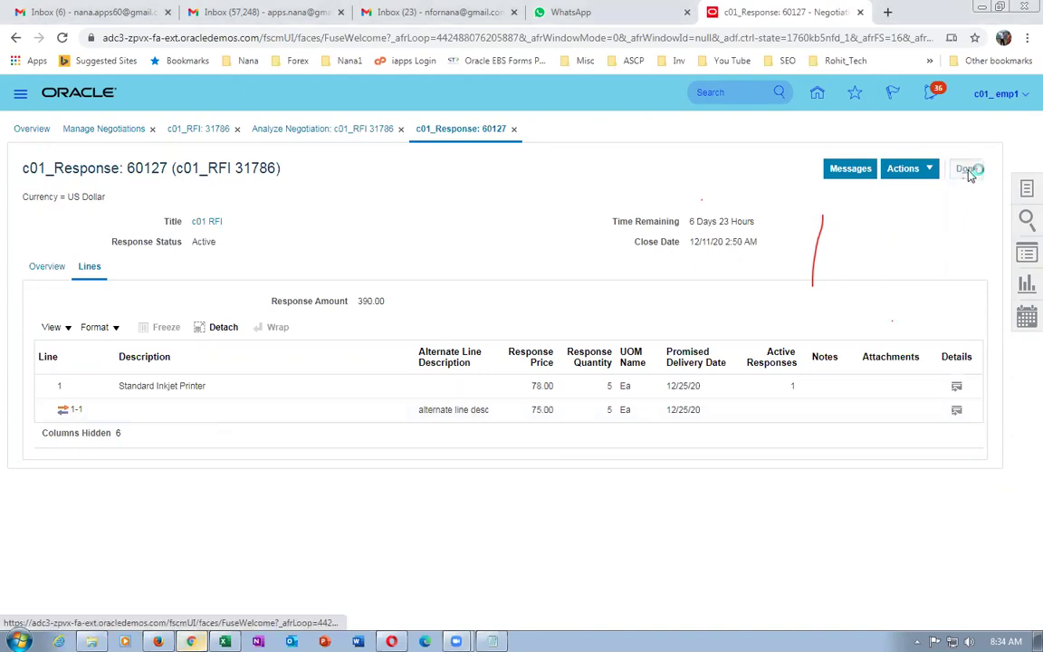
left_click(903, 168)
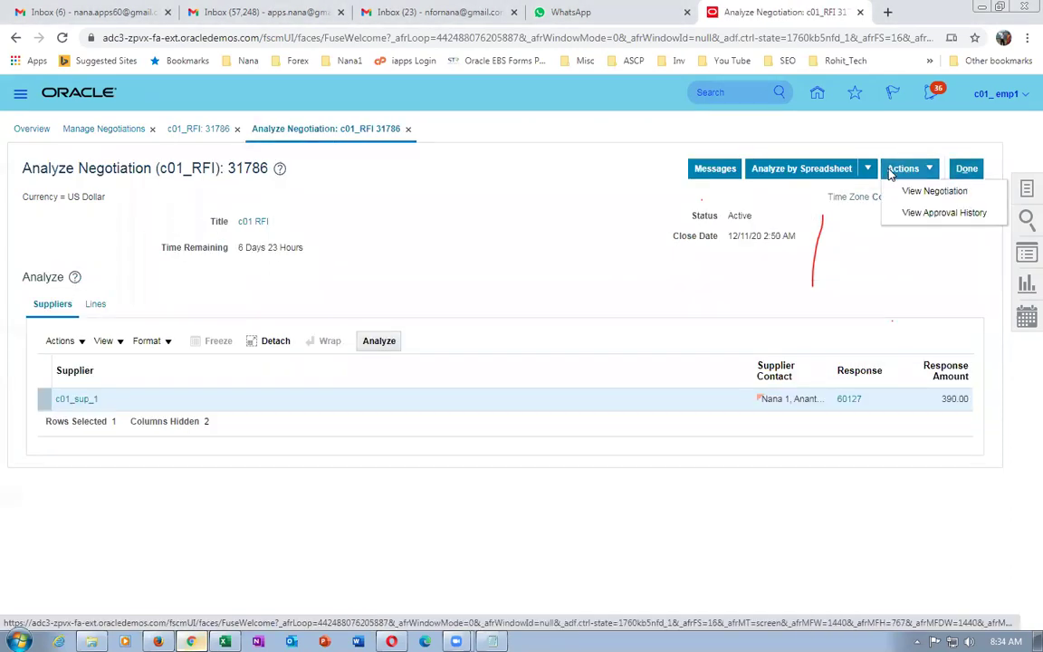
left_click(967, 169)
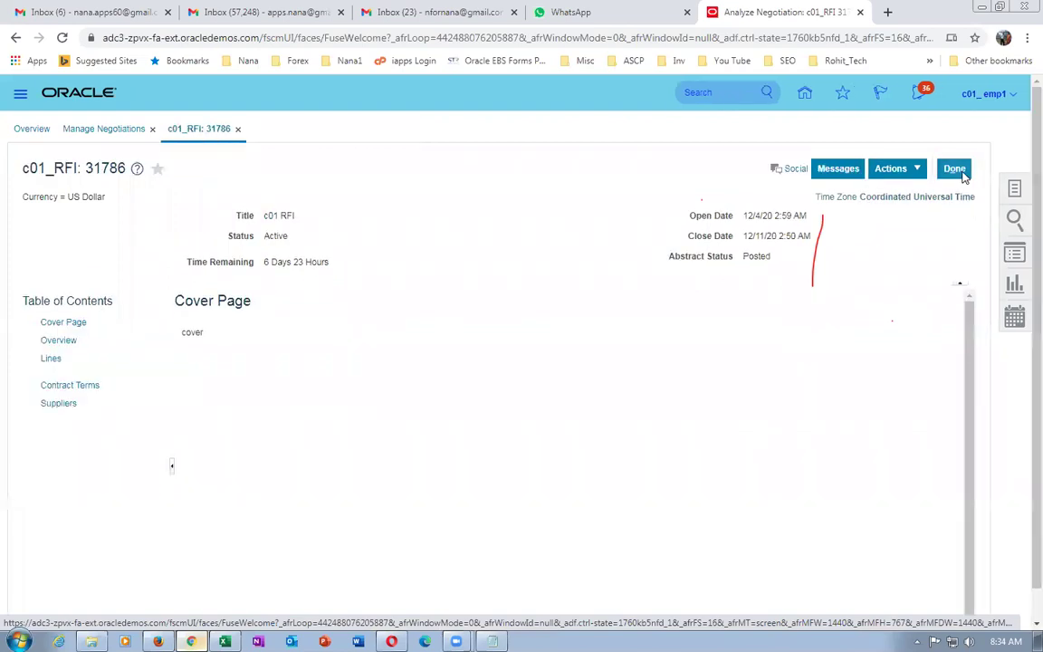
left_click(958, 170)
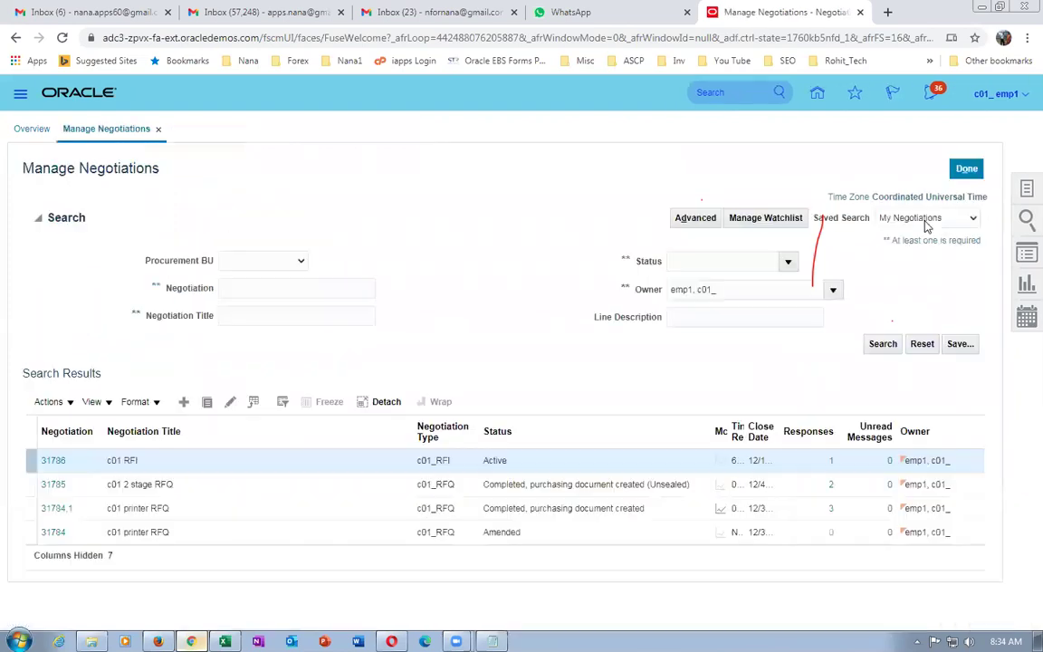
Close RFI 31786 immediately with the supplier note 'closed' and accept the new close date.
left_click(56, 463)
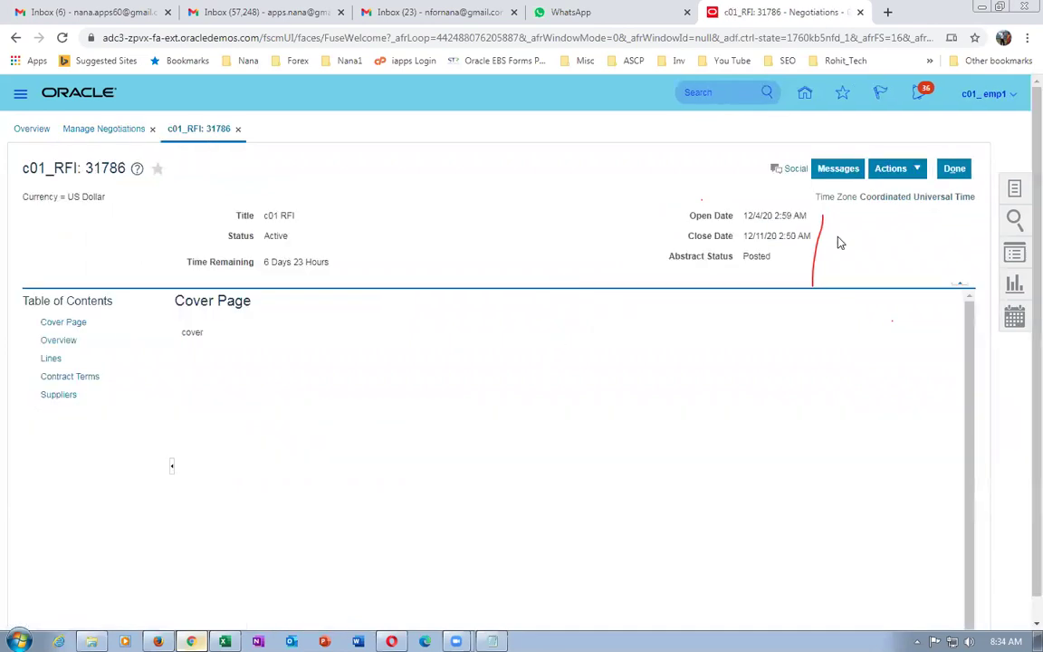
left_click(884, 172)
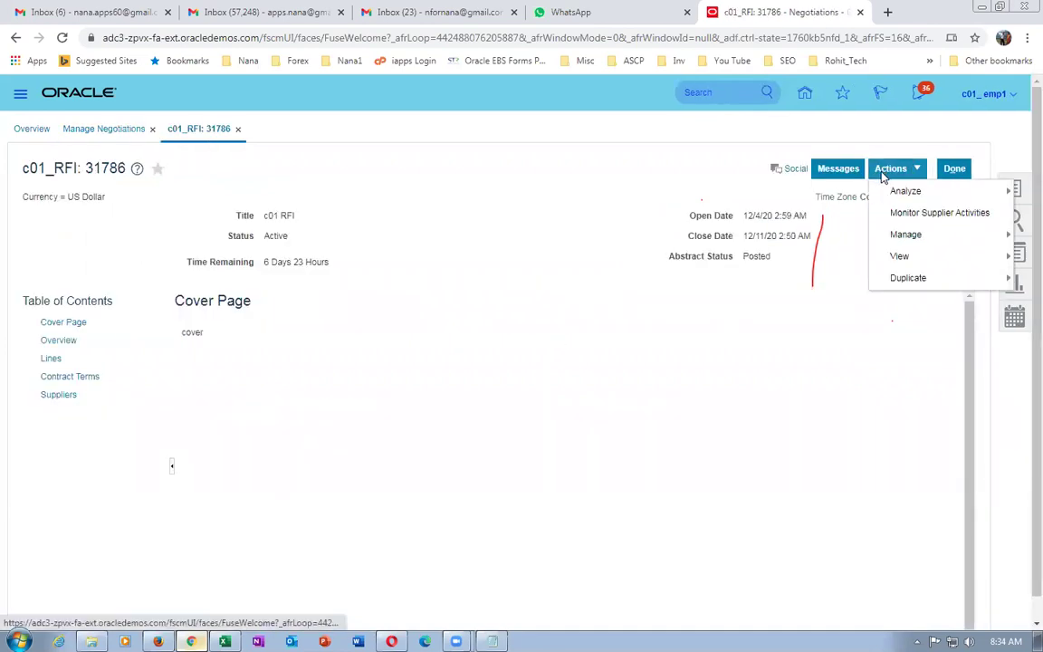
mouse_move(899, 198)
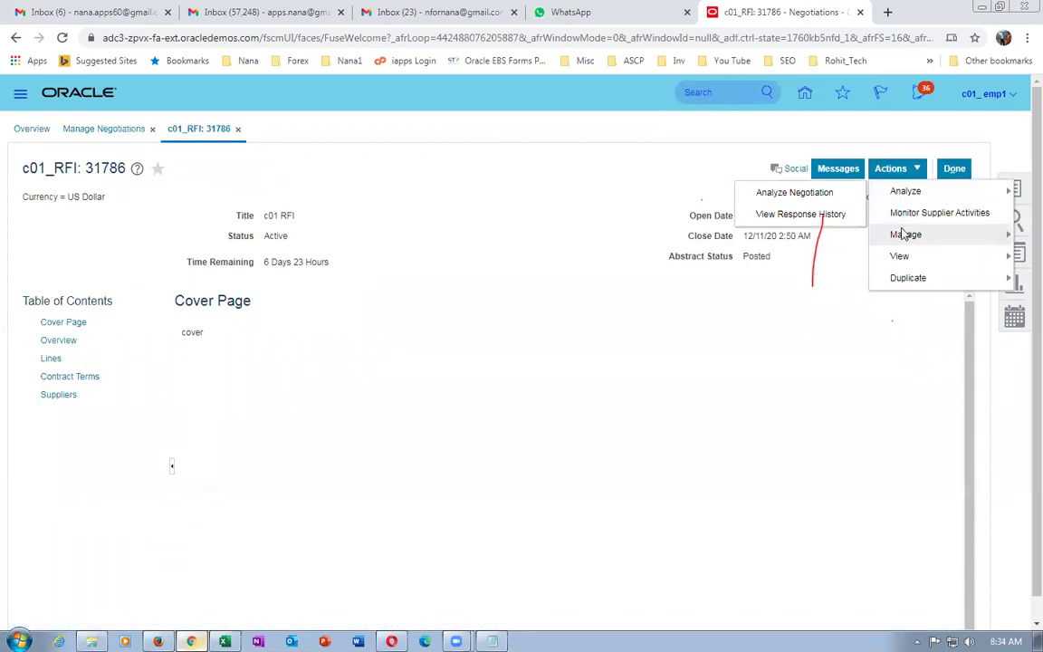
mouse_move(902, 234)
left_click(745, 259)
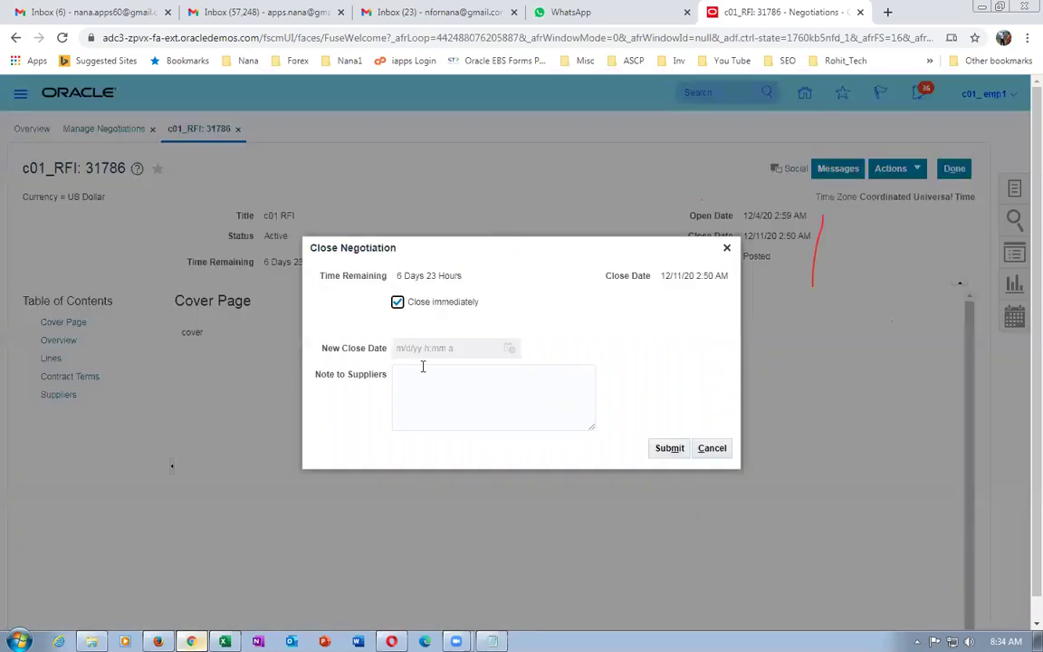
left_click(425, 390)
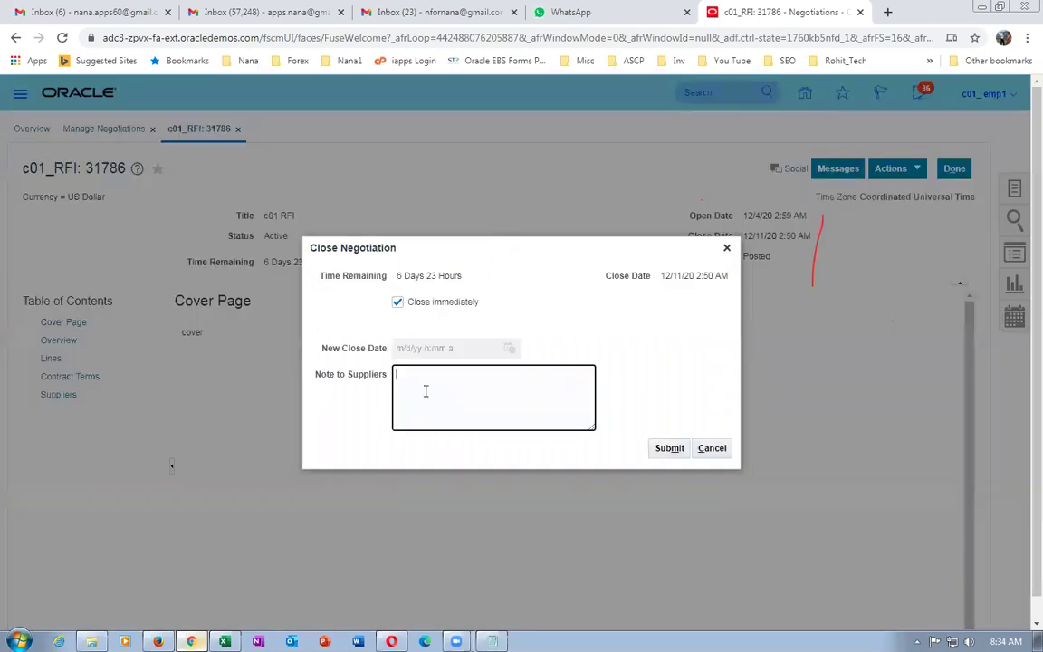
type("closed")
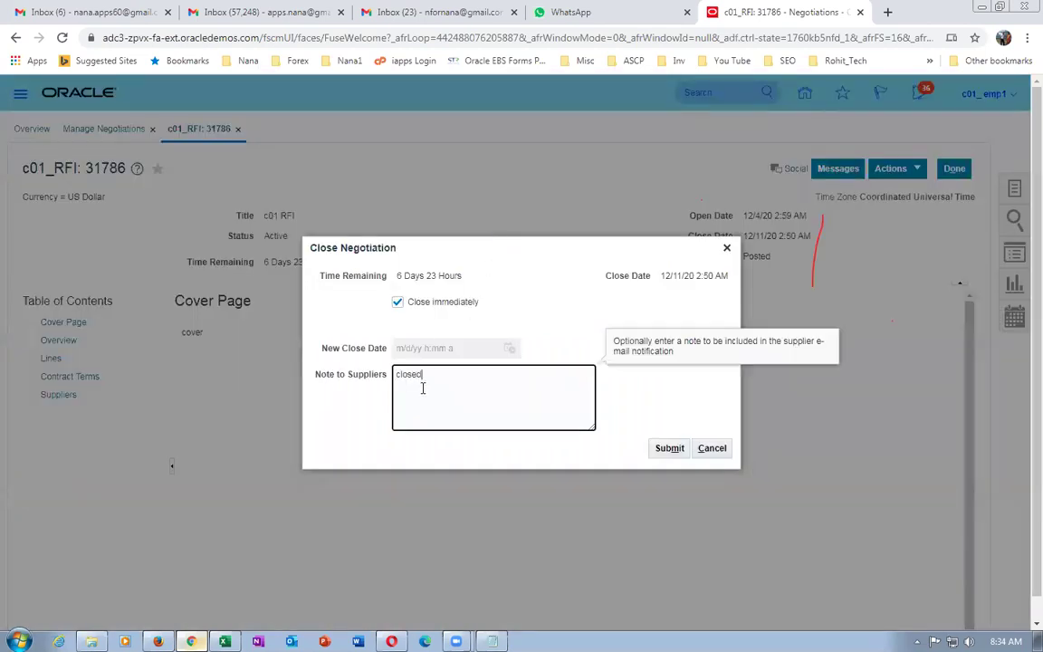
left_click(665, 455)
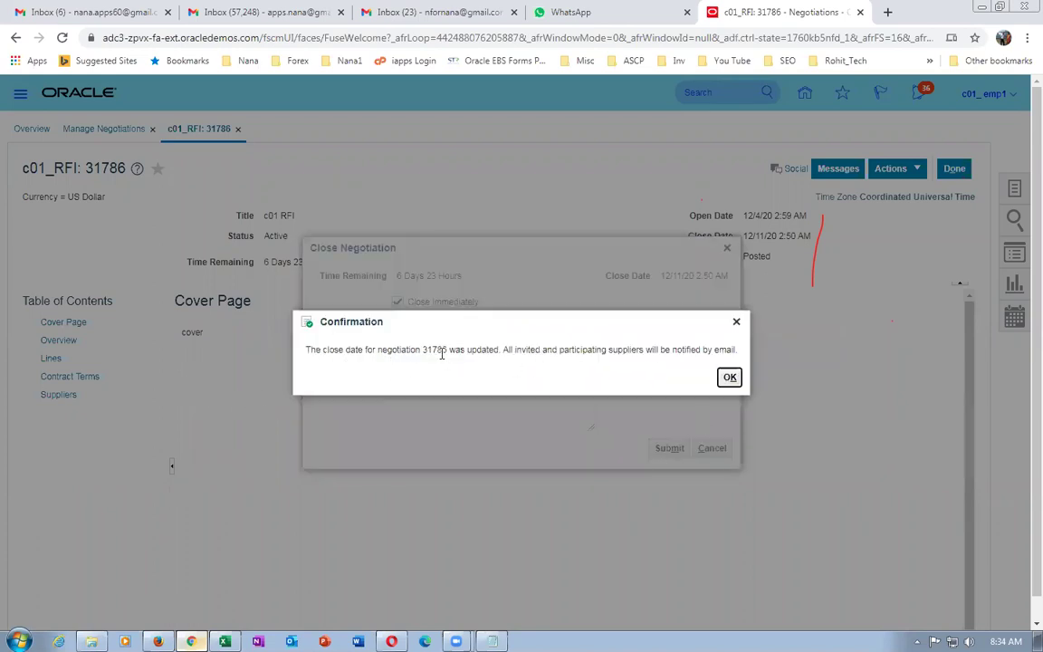
left_click(728, 377)
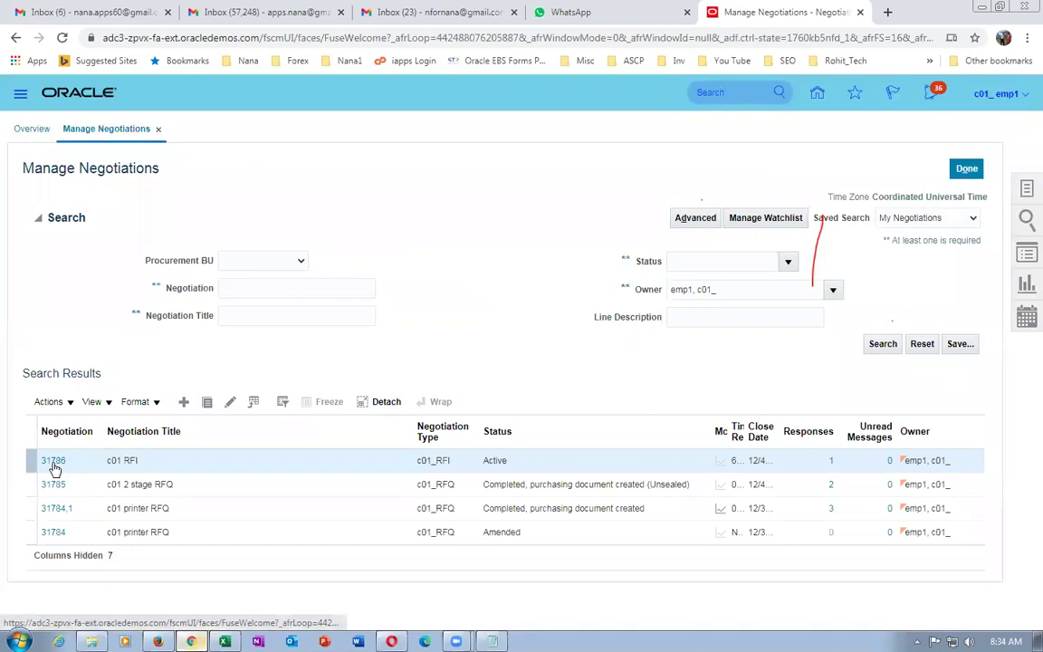
Refresh the list and complete negotiation 31786, then return to the Excel worksheet.
left_click(881, 343)
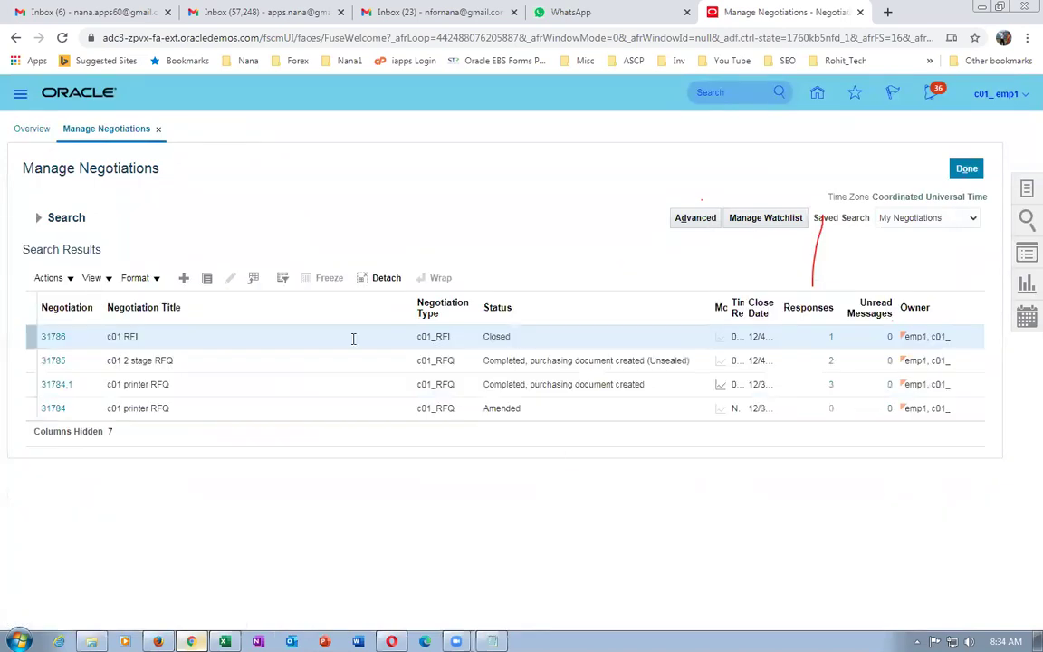
left_click(52, 336)
left_click(897, 167)
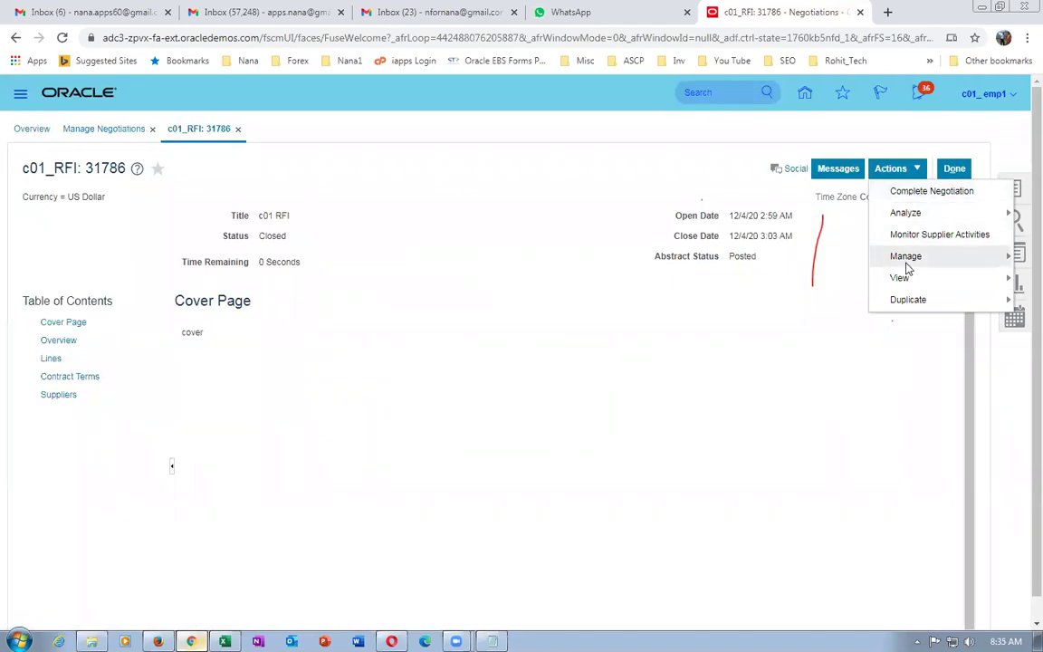
mouse_move(901, 212)
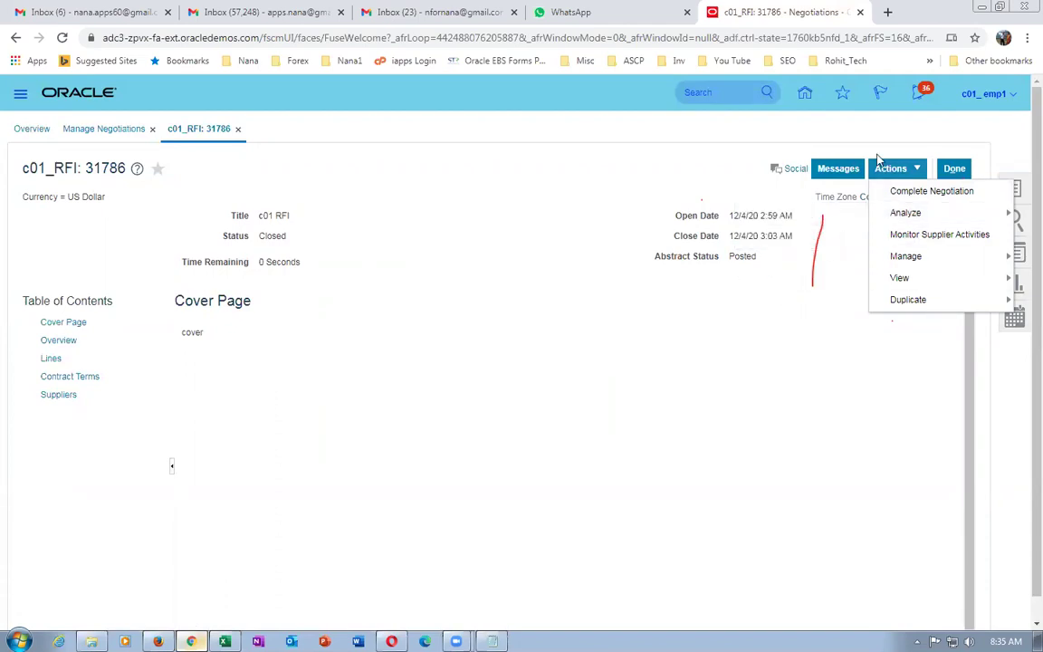
left_click(924, 194)
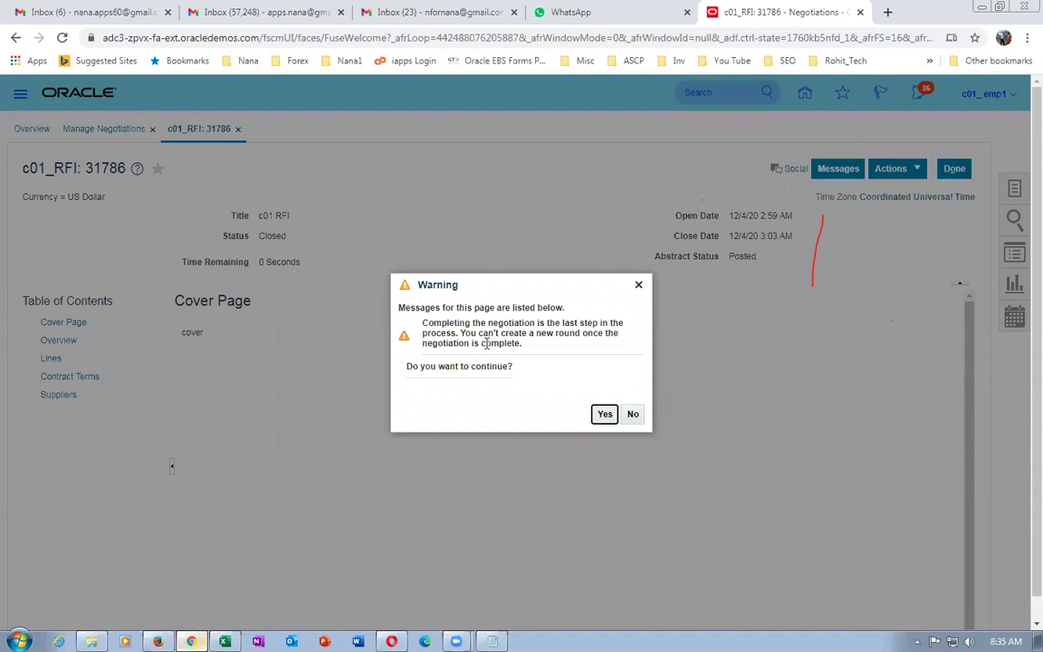
left_click(603, 414)
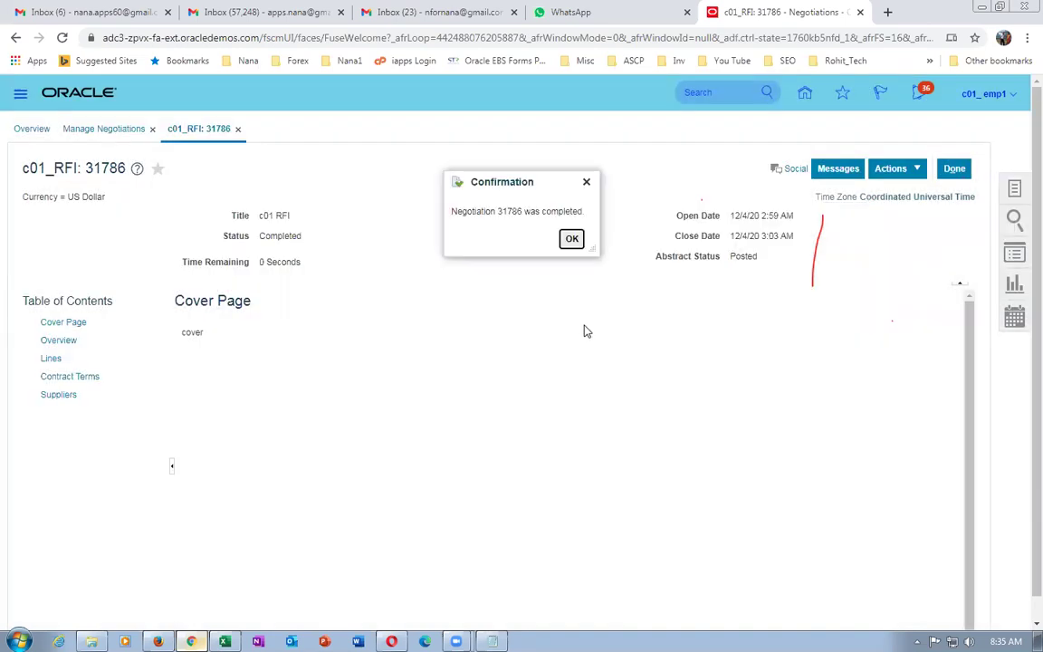
left_click(571, 235)
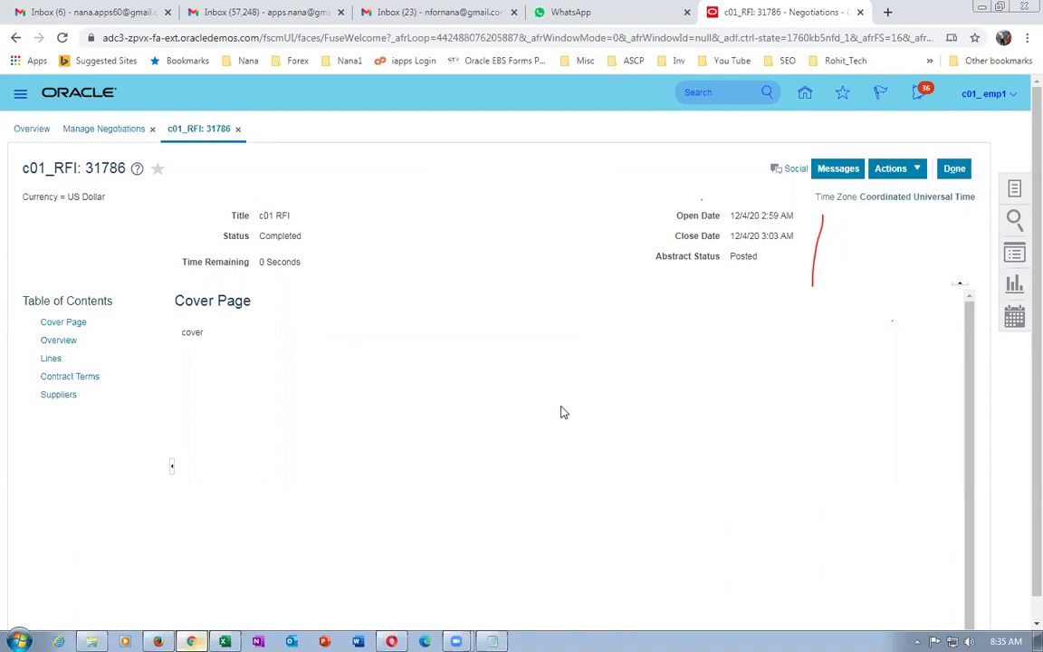
left_click(954, 169)
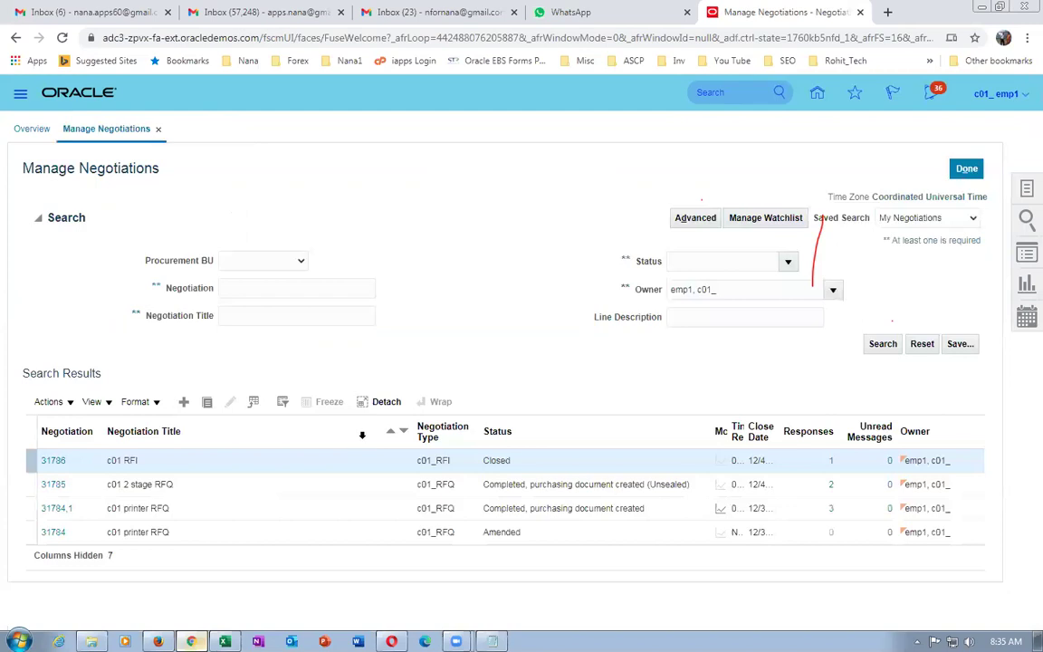
left_click(225, 641)
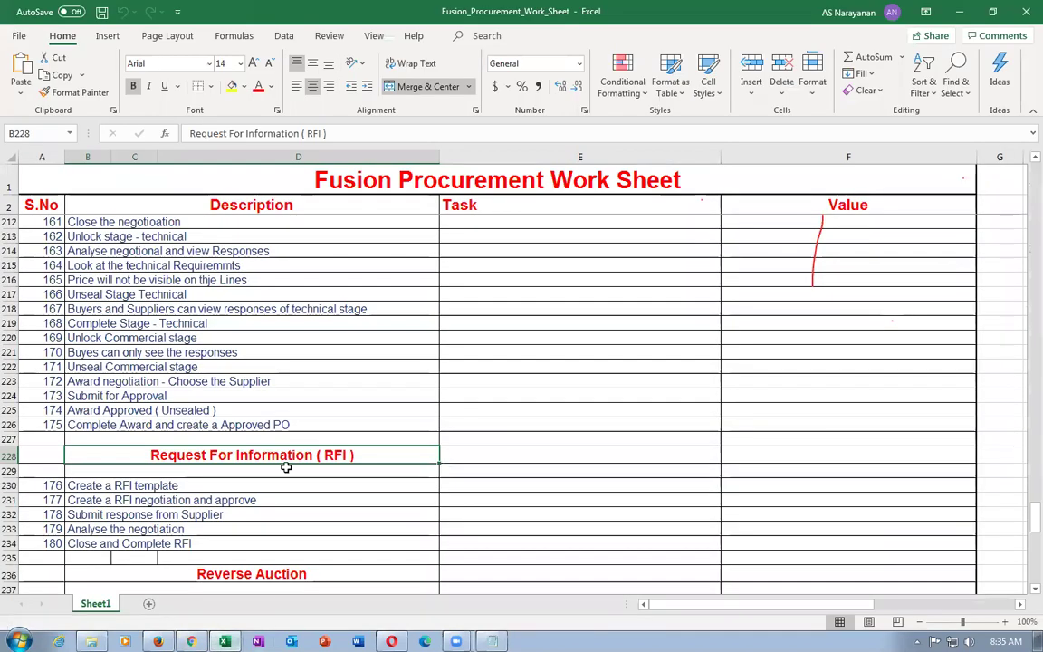
Locate the Reverse Auction task 'Create a Auction Negotiation Style' in the worksheet, then go back to Oracle.
left_click(282, 542)
scroll(299, 507, "down", 3)
left_click(308, 441)
left_click(105, 478)
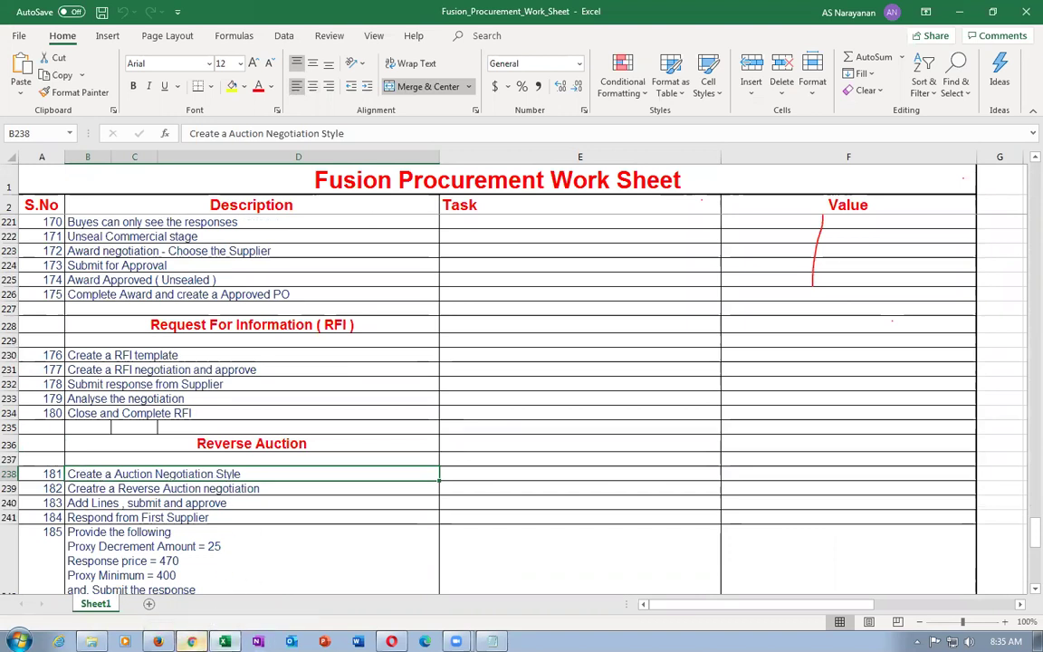
left_click(191, 641)
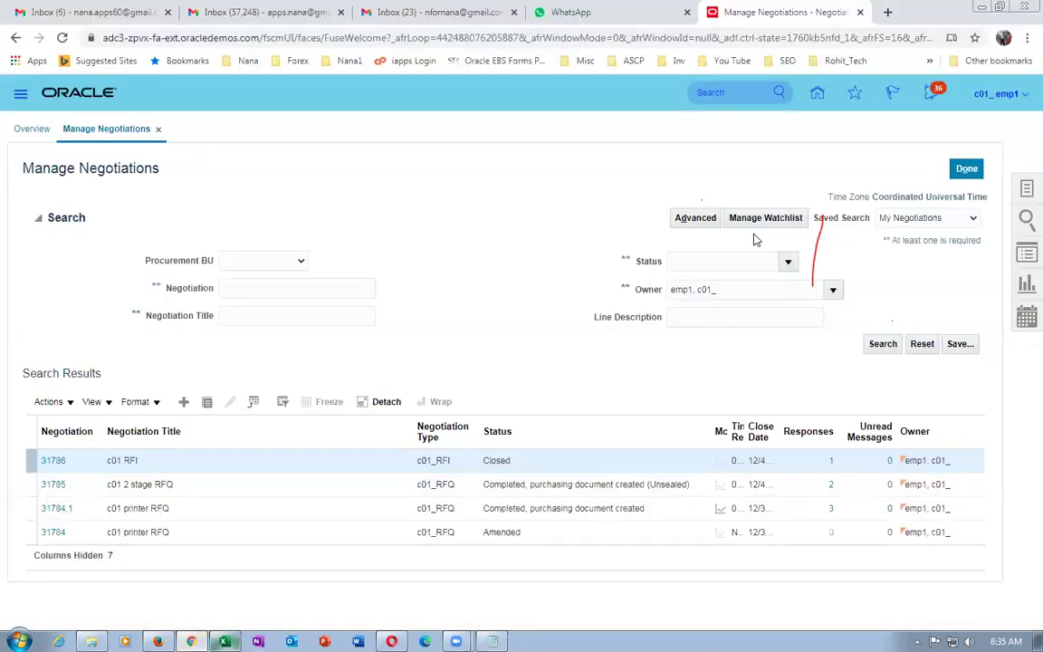
Leave Manage Negotiations and go to Setup and Maintenance.
left_click(966, 168)
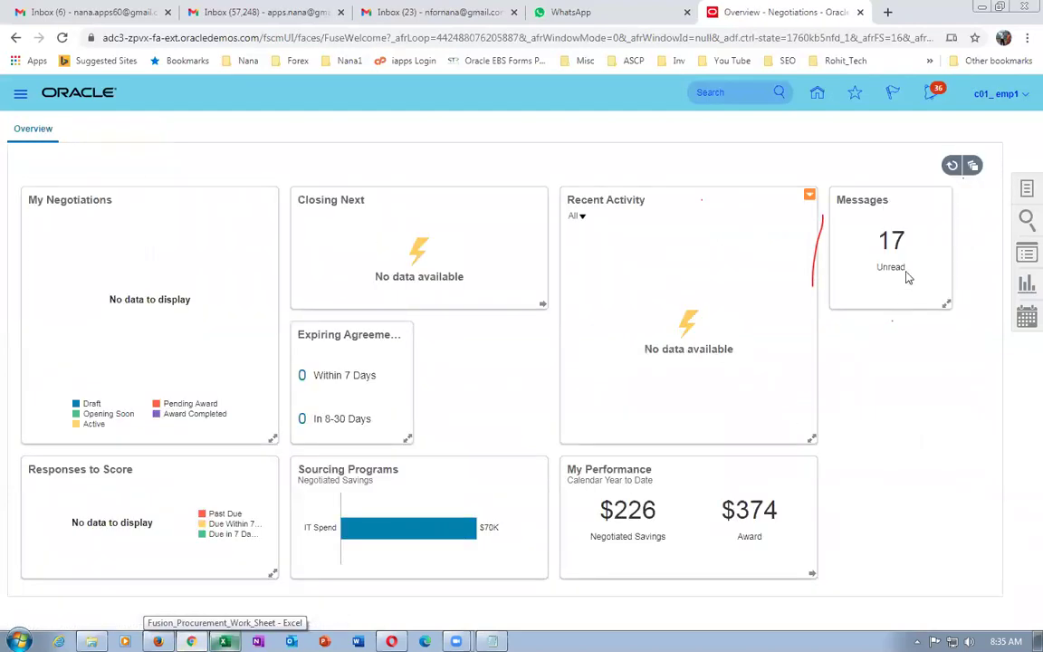
left_click(1027, 191)
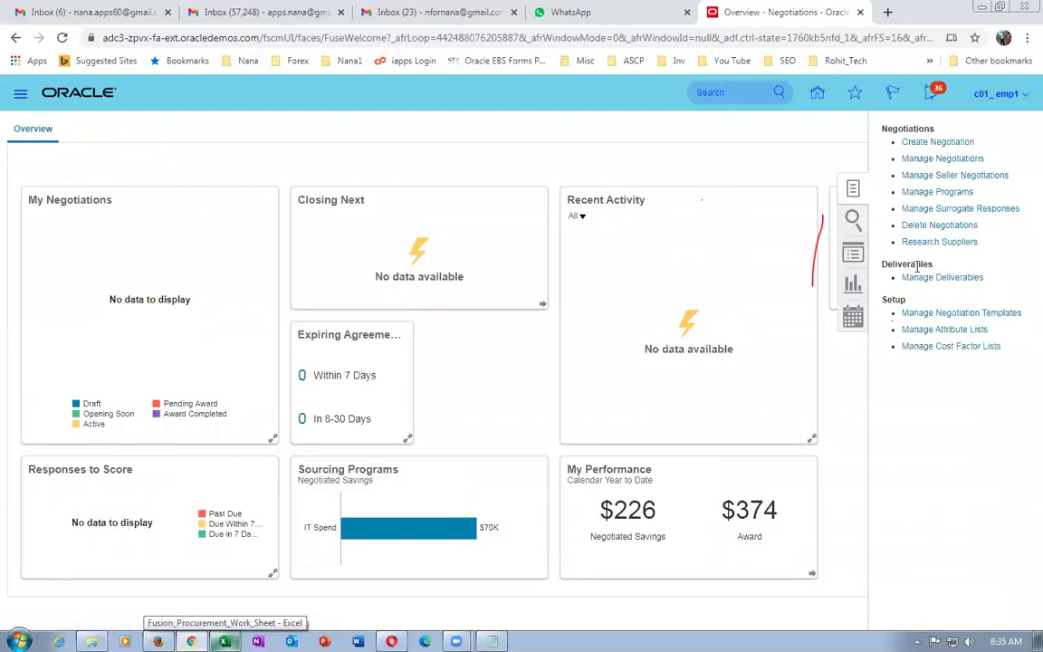
left_click(741, 172)
left_click(995, 94)
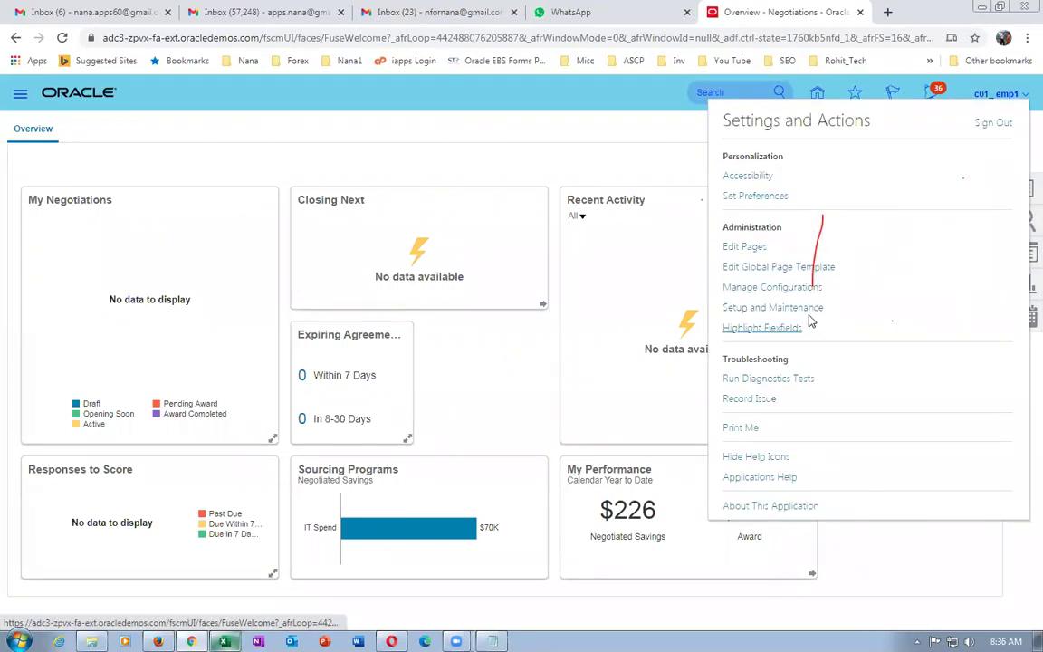
left_click(809, 308)
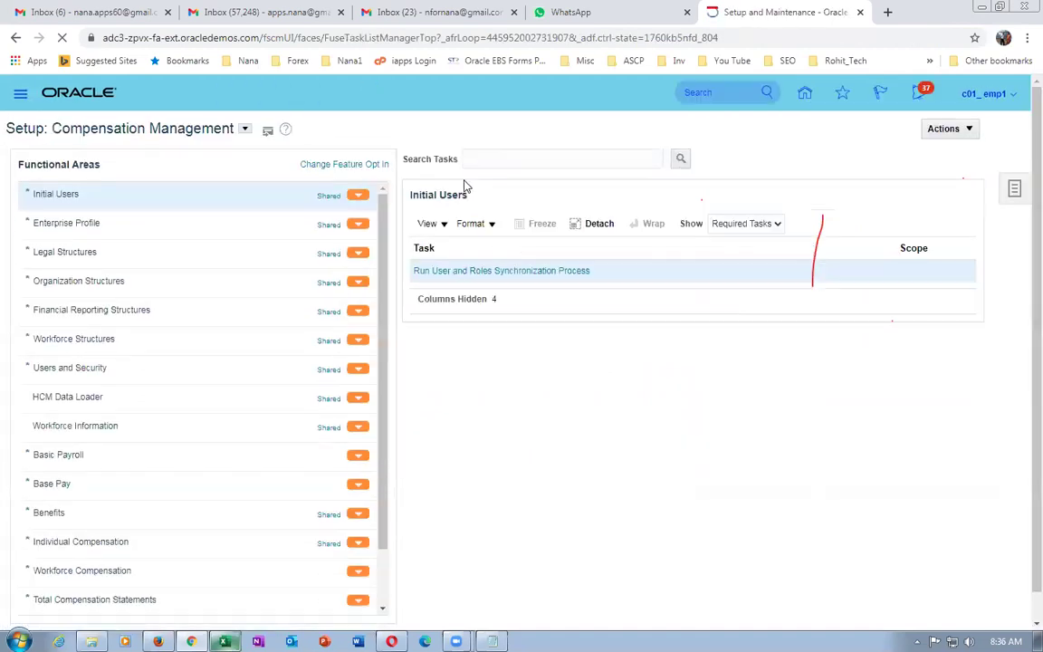
Search setup tasks for 'man%neg%style%' and open Manage Negotiation Styles.
left_click(1017, 187)
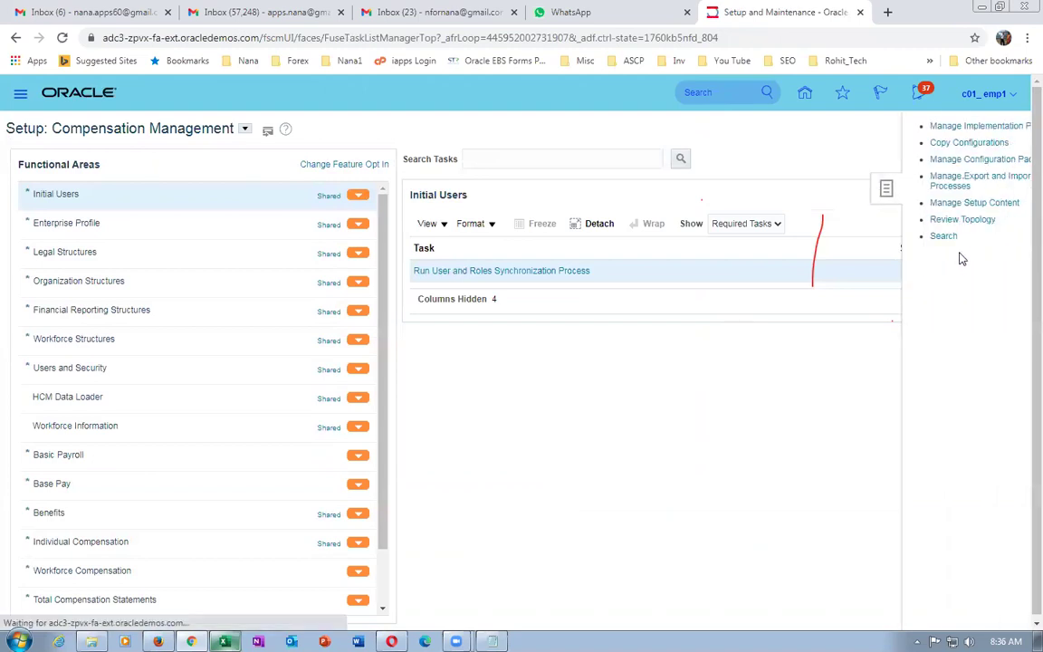
left_click(901, 237)
left_click(329, 167)
left_click(326, 167)
type("man%ne")
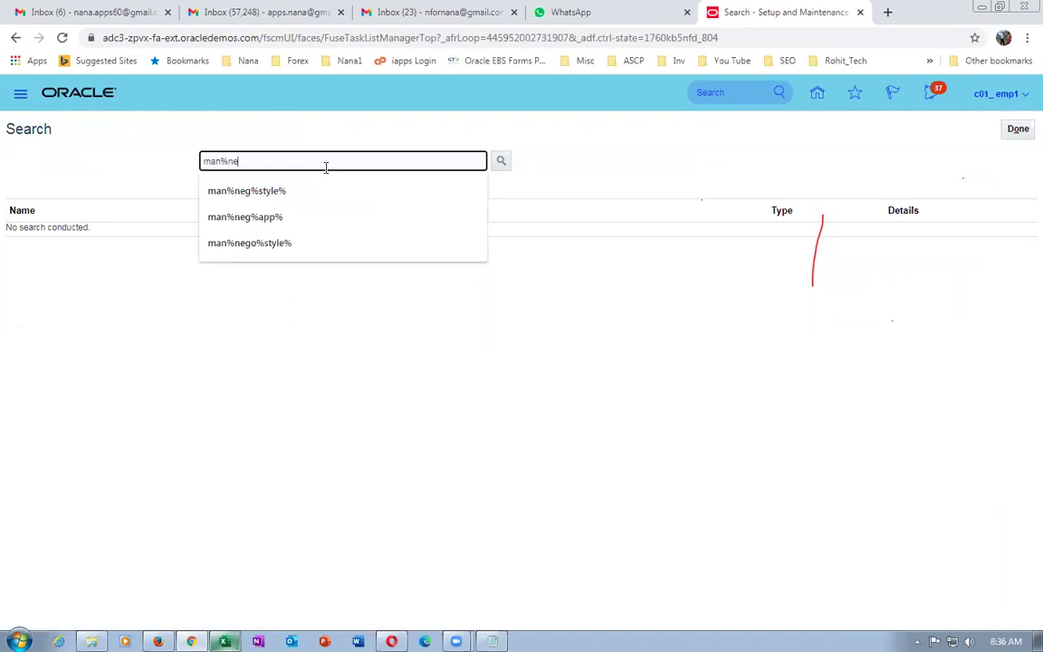
type("g%sty")
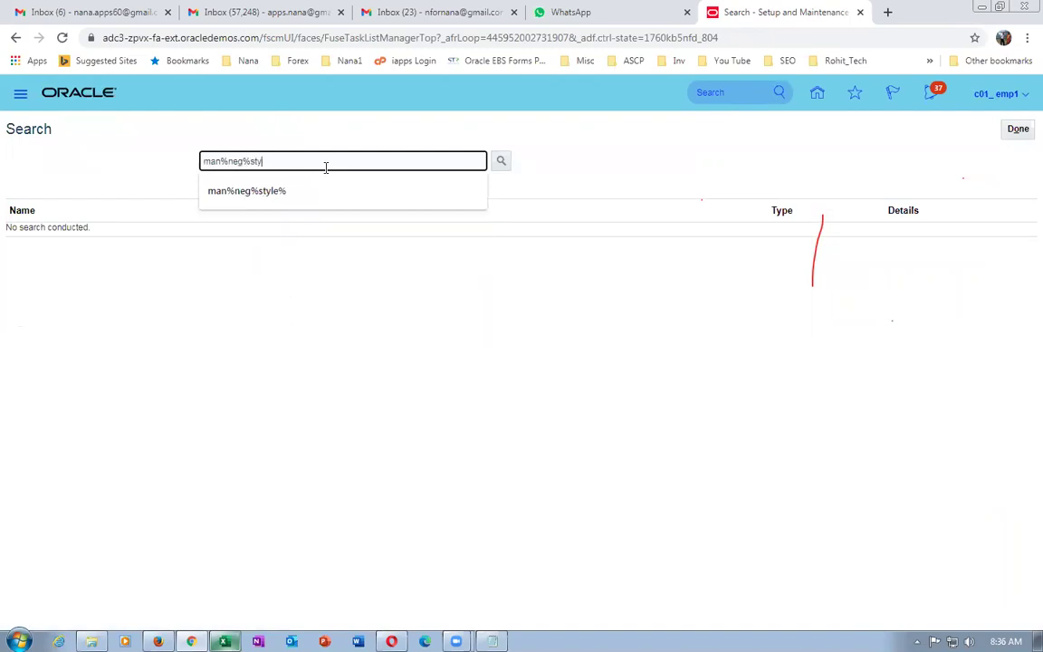
type("le%")
key("Return")
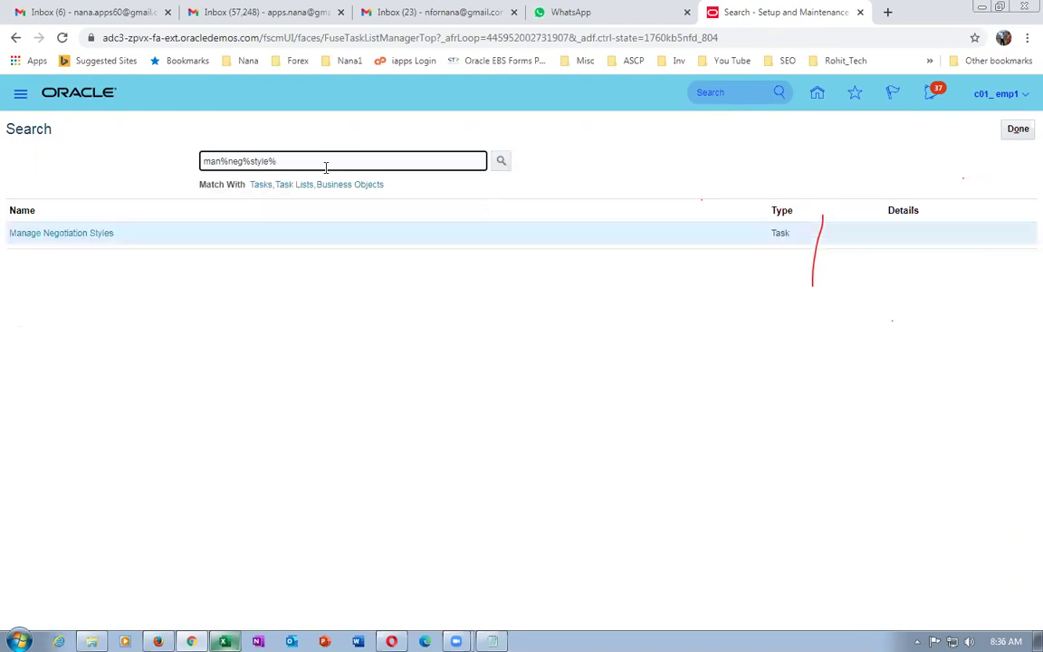
left_click(42, 234)
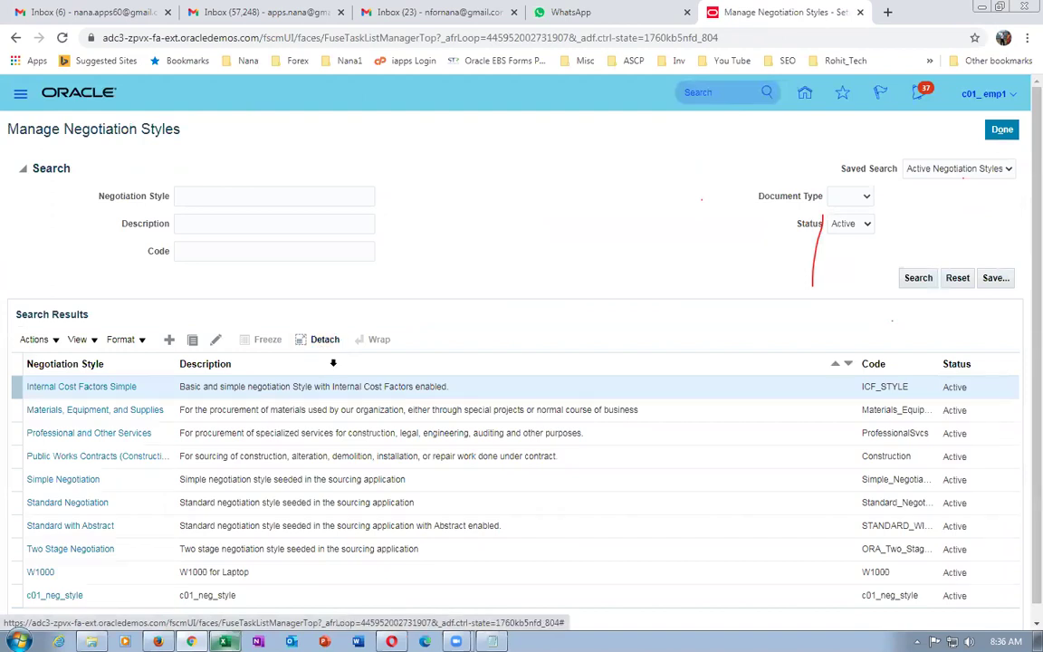
Name the new negotiation style c01_auction_Style.
scroll(1022, 350, "down", 1)
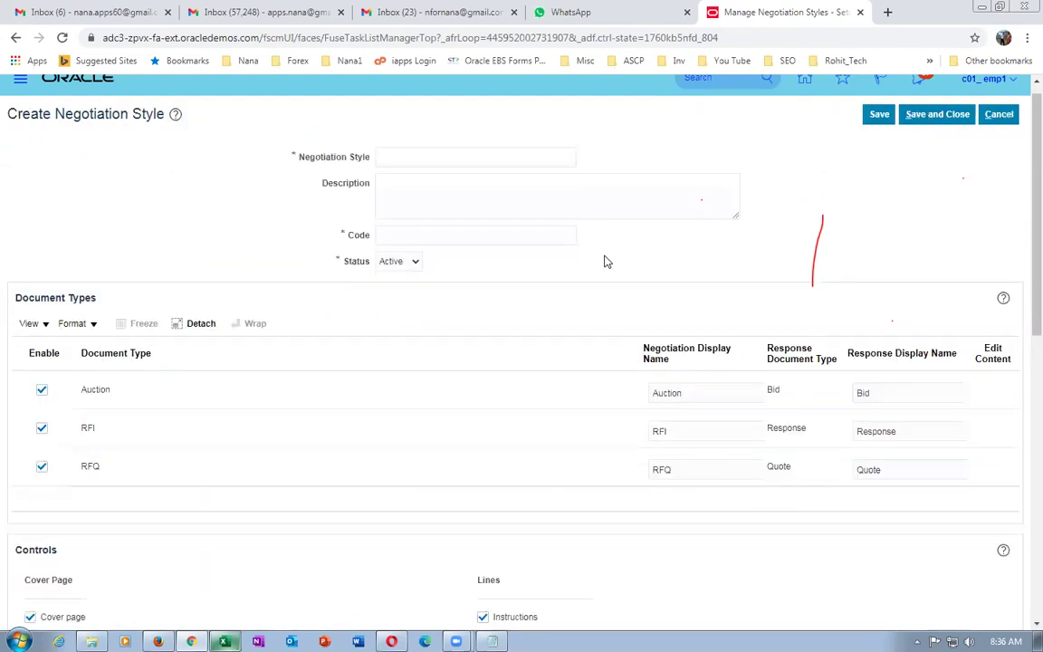
left_click(498, 160)
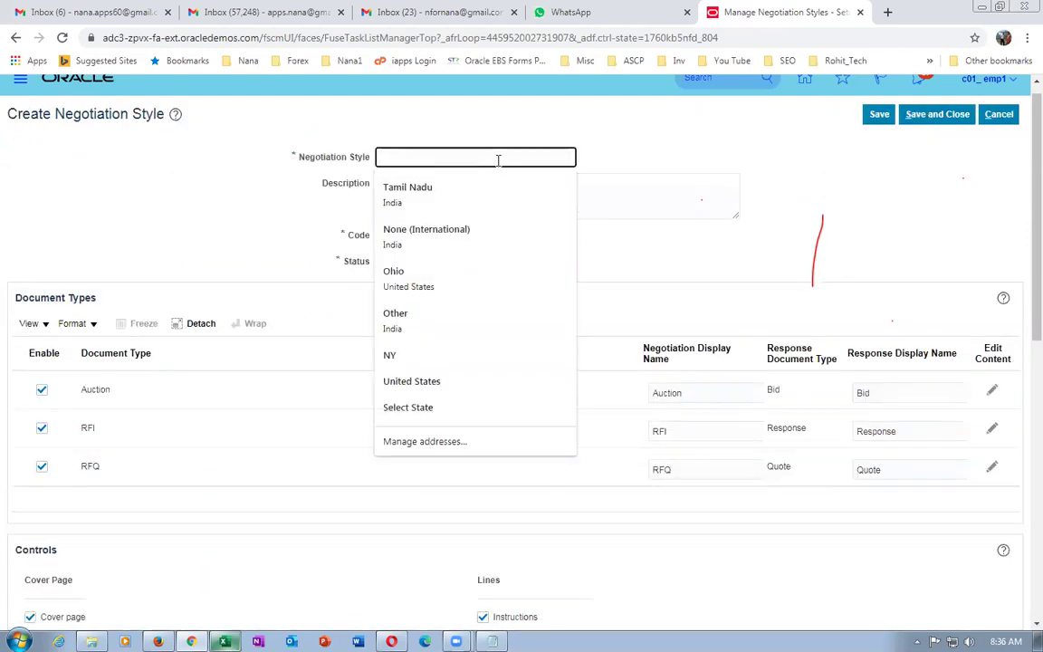
type("c01_auction_Style")
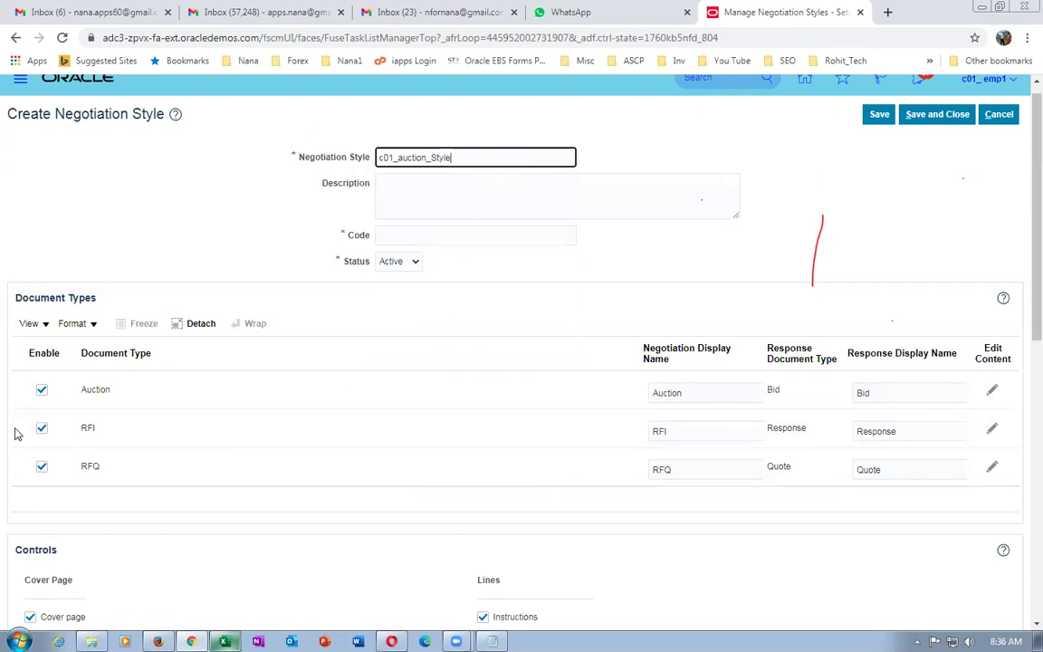
Disable the RFI and RFQ document types so only Auction stays enabled, and review the controls.
left_click(41, 427)
left_click(42, 466)
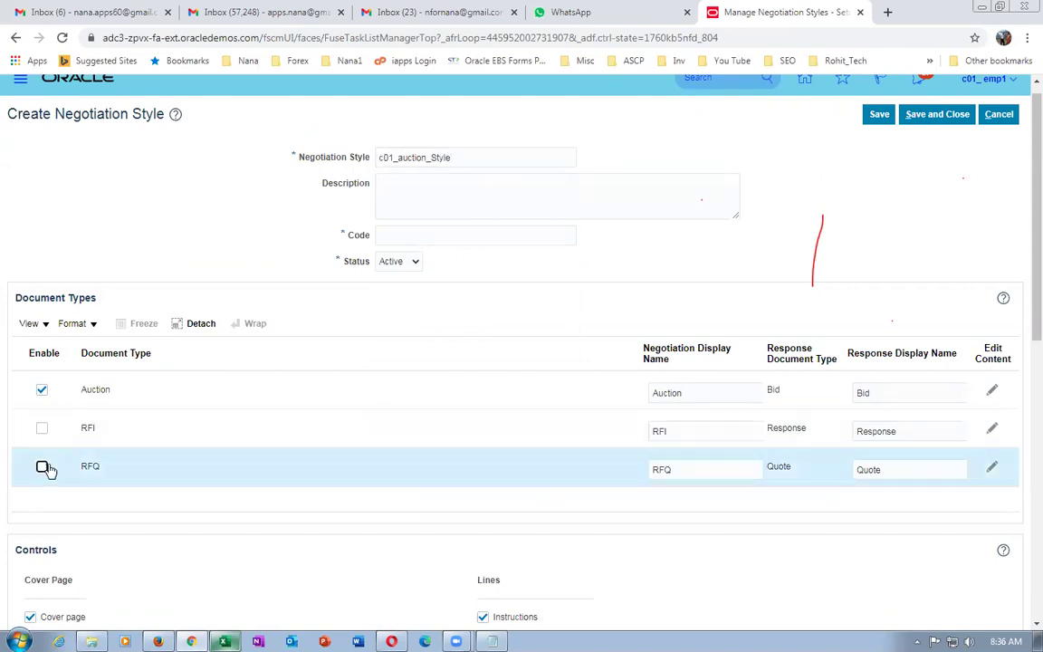
left_click(198, 401)
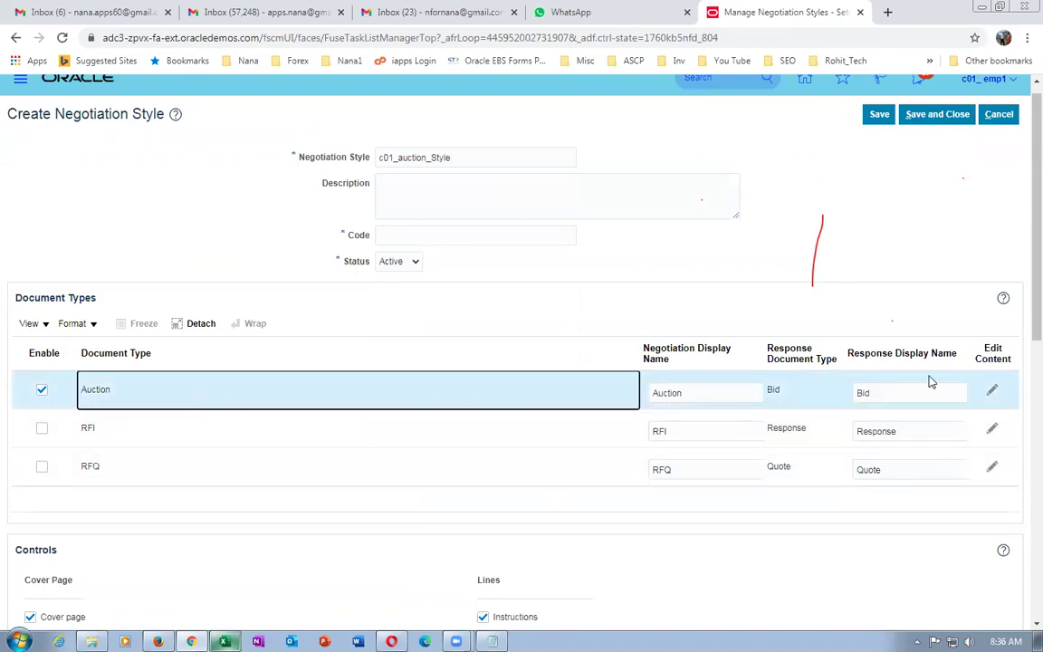
scroll(559, 379, "down", 3)
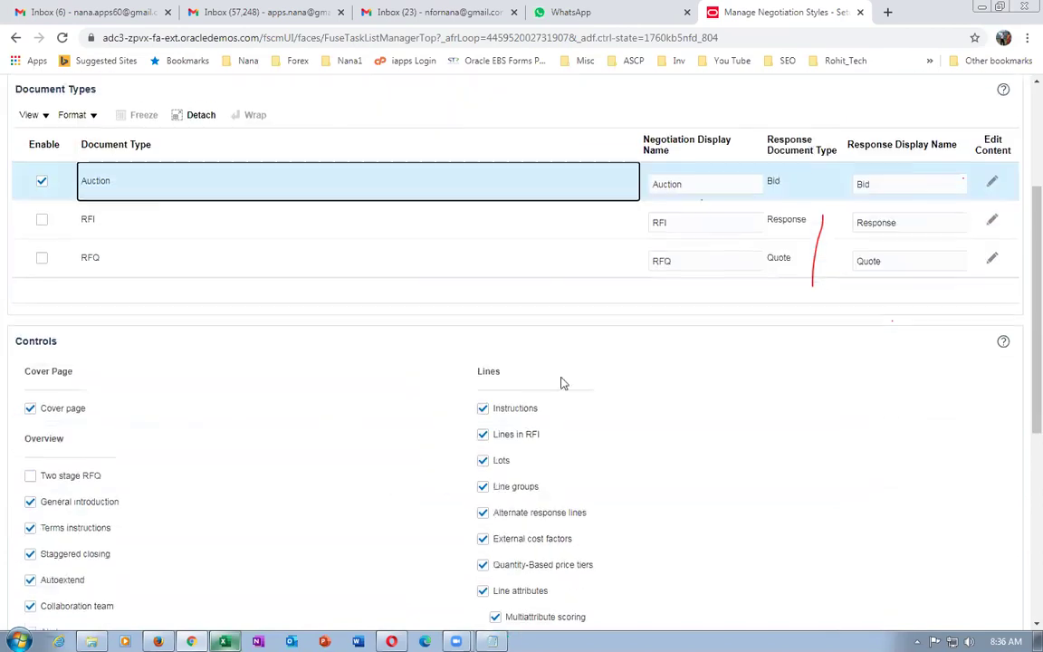
scroll(251, 496, "down", 4)
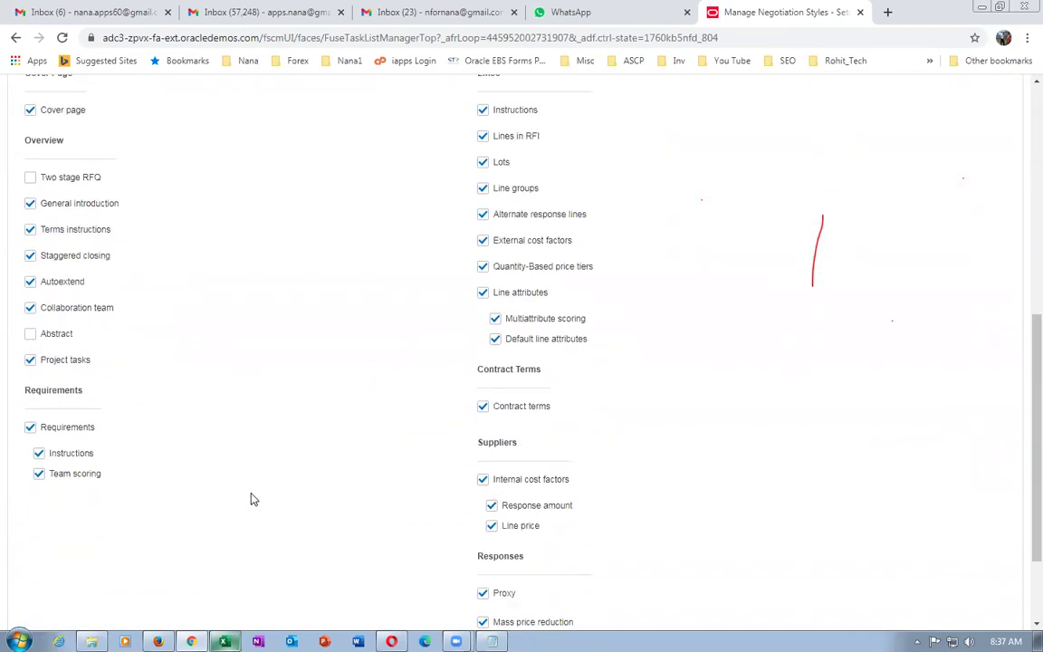
scroll(389, 574, "down", 2)
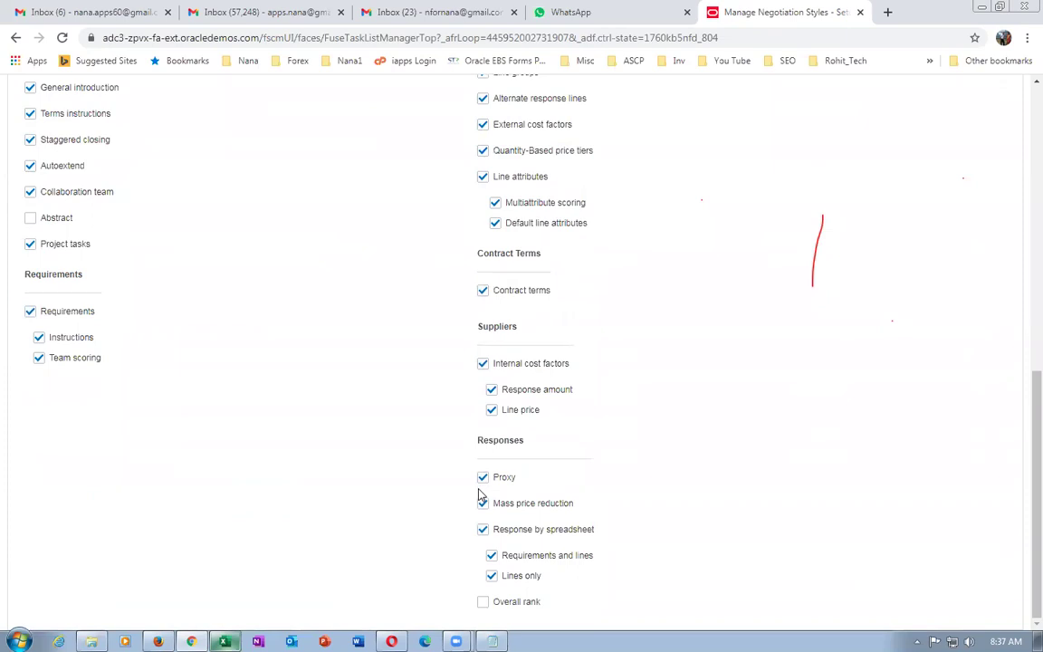
scroll(472, 497, "up", 6)
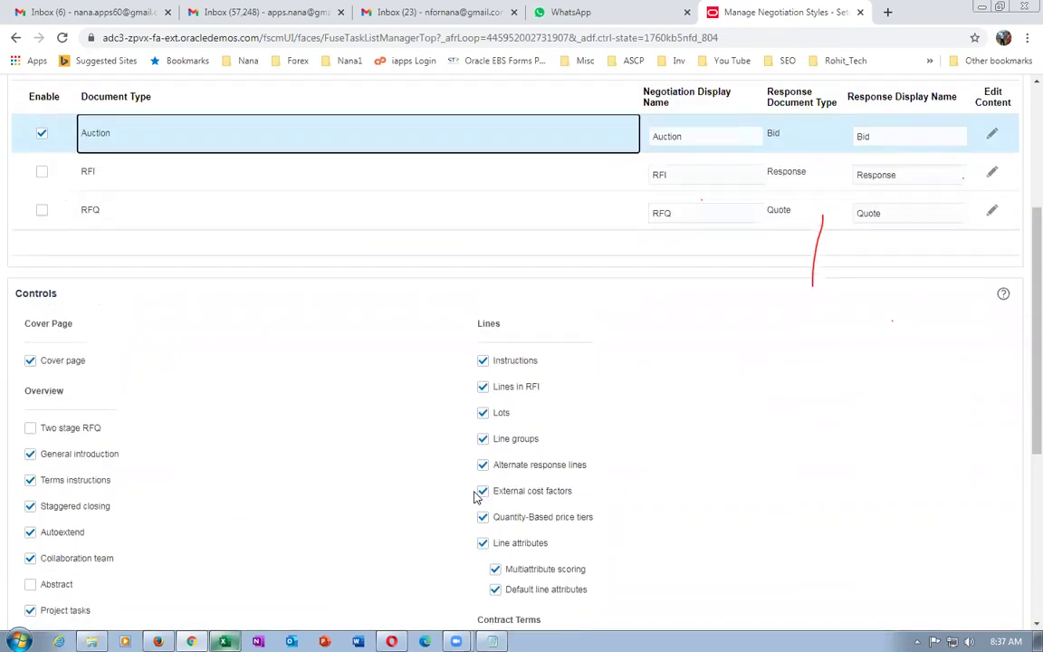
scroll(480, 501, "up", 3)
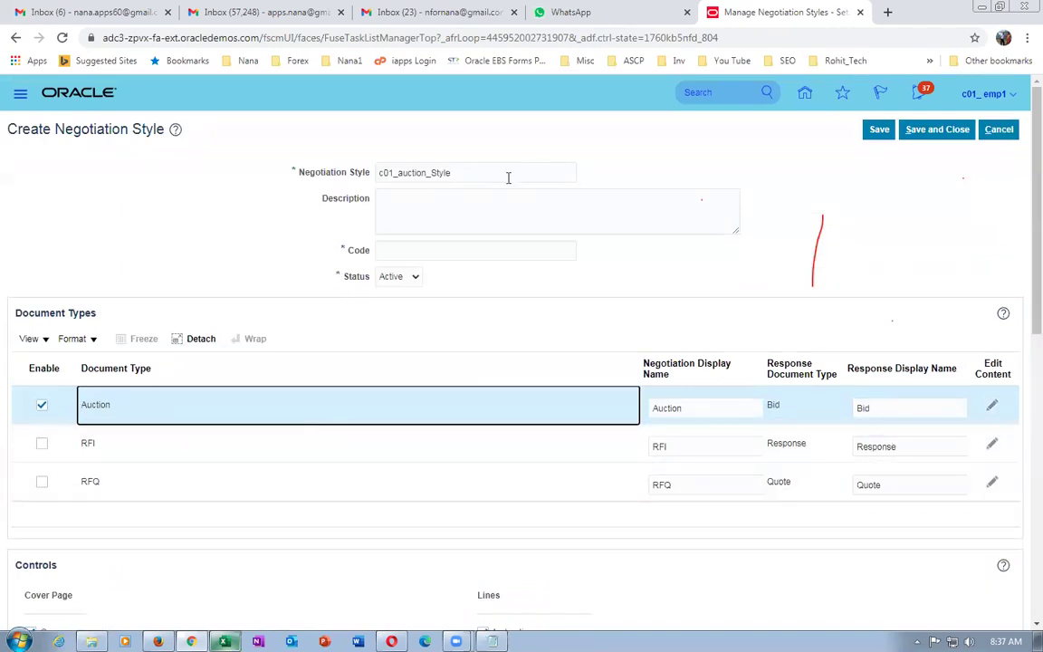
Copy the name c01_auction_Style into the style's Description and Code fields.
left_click_drag(508, 178, 281, 172)
key("ctrl+c")
left_click(454, 211)
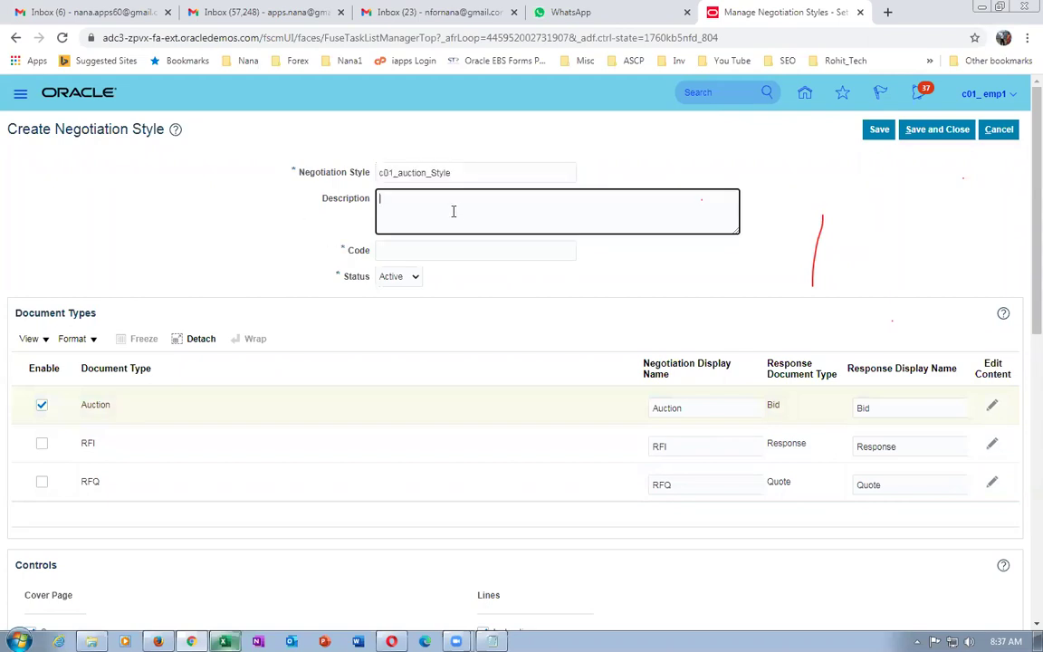
key("ctrl+v")
left_click(431, 254)
key("ctrl+v")
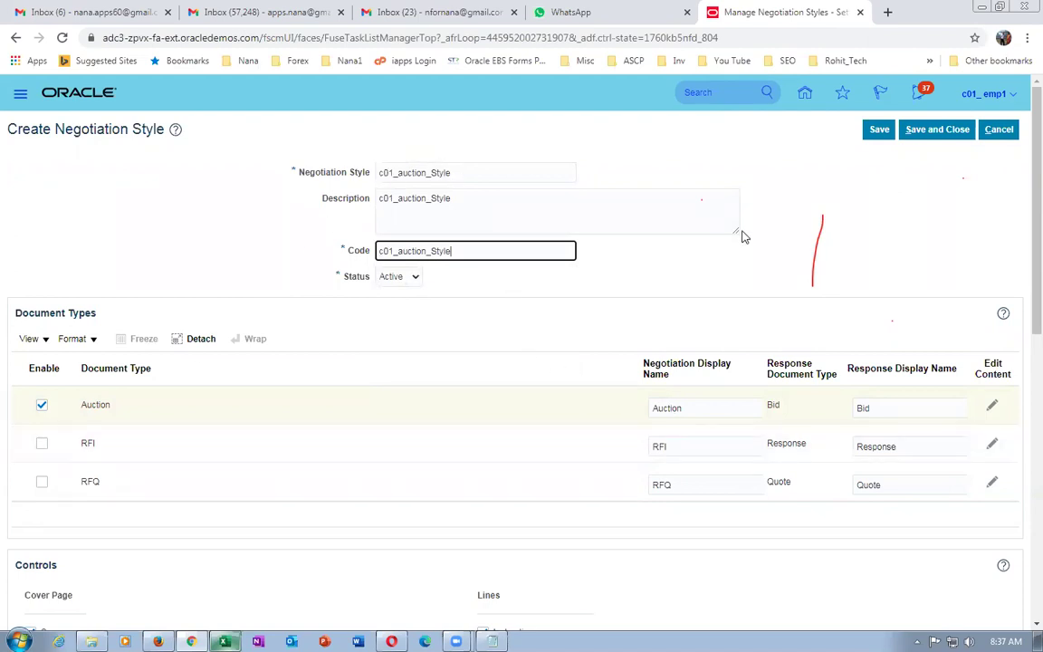
Review the c01_auction_Style settings and save and close the negotiation style.
scroll(271, 416, "down", 4)
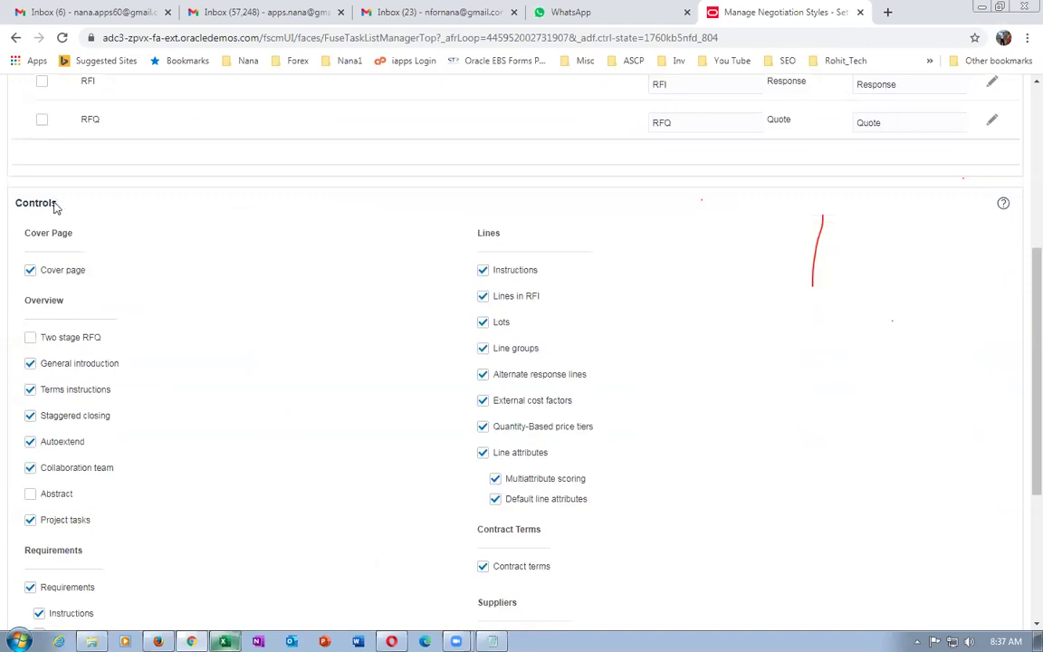
scroll(336, 502, "down", 2)
scroll(336, 501, "down", 1)
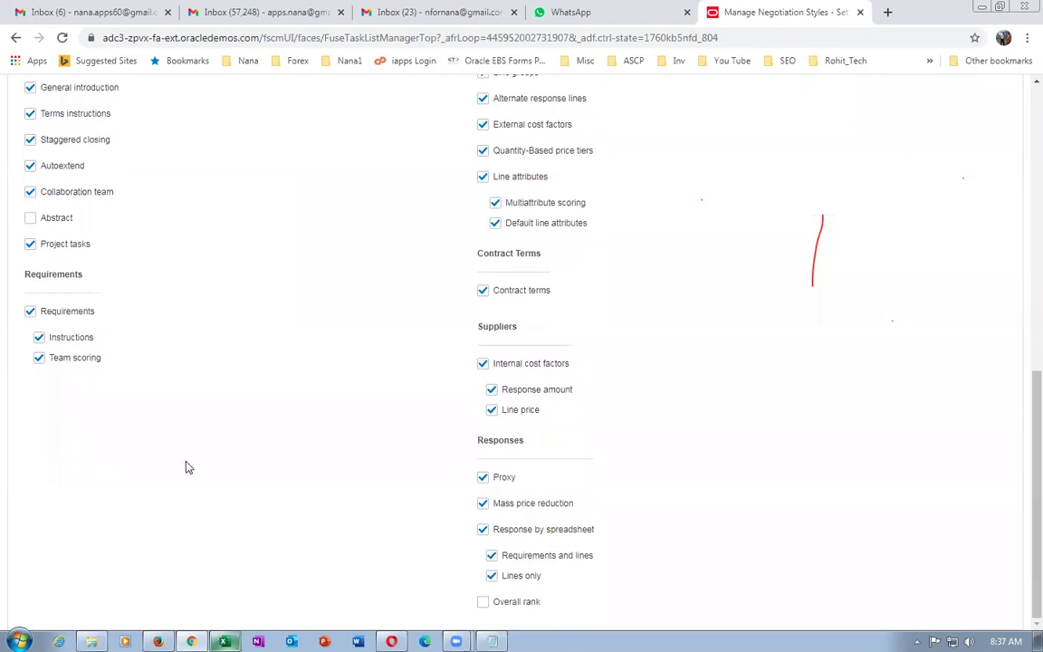
scroll(185, 467, "up", 7)
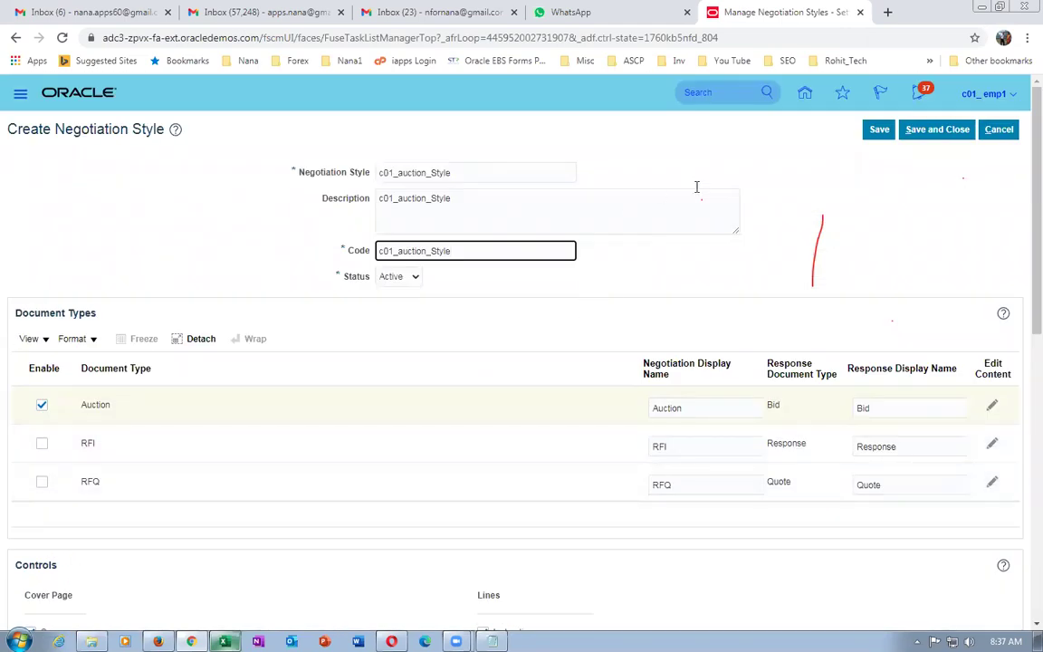
left_click(945, 131)
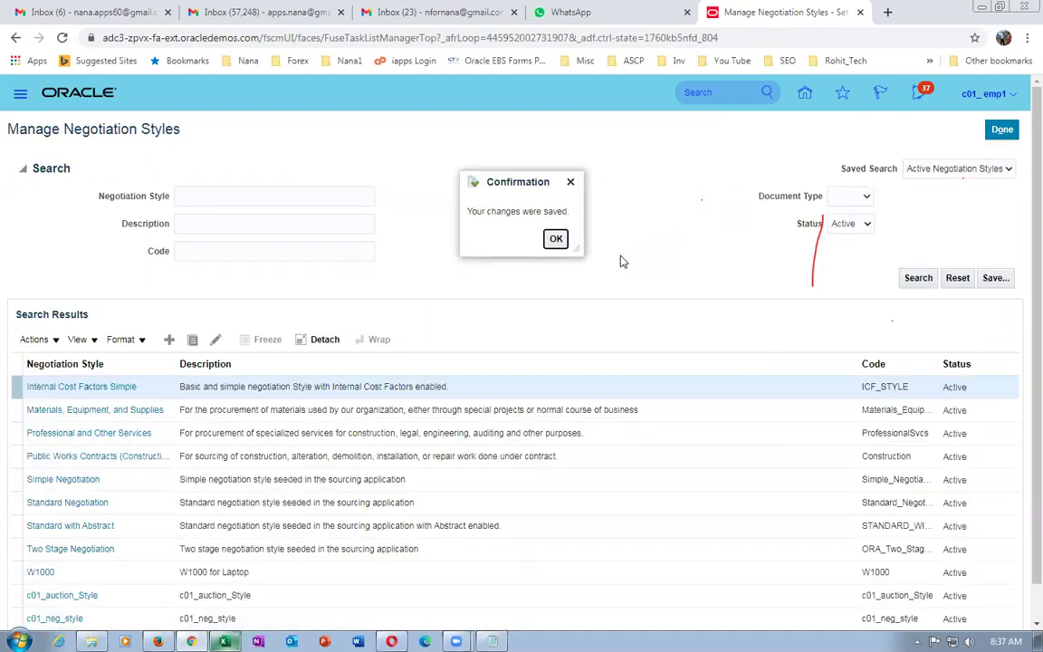
Dismiss the save confirmation and go from Home to the Procurement Negotiations work area.
left_click(555, 238)
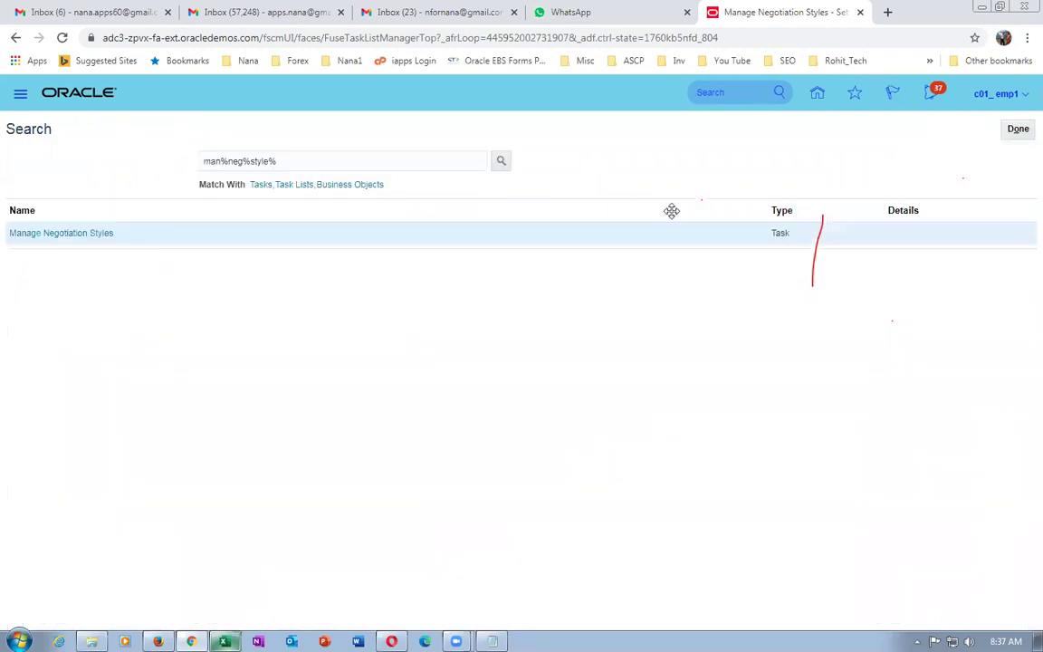
left_click(816, 98)
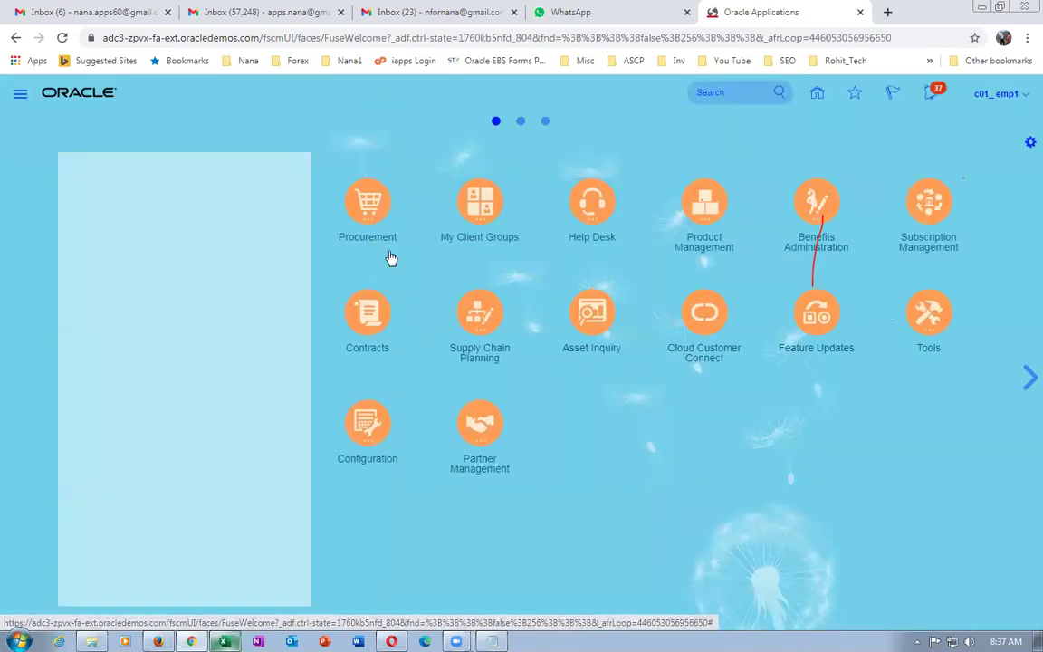
left_click(380, 217)
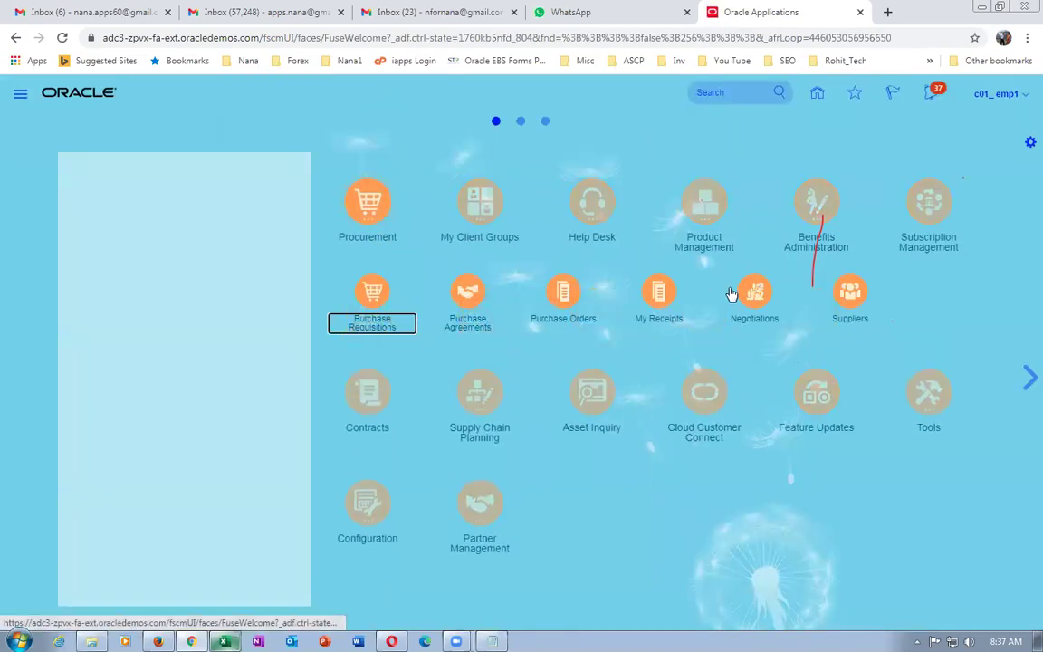
left_click(757, 295)
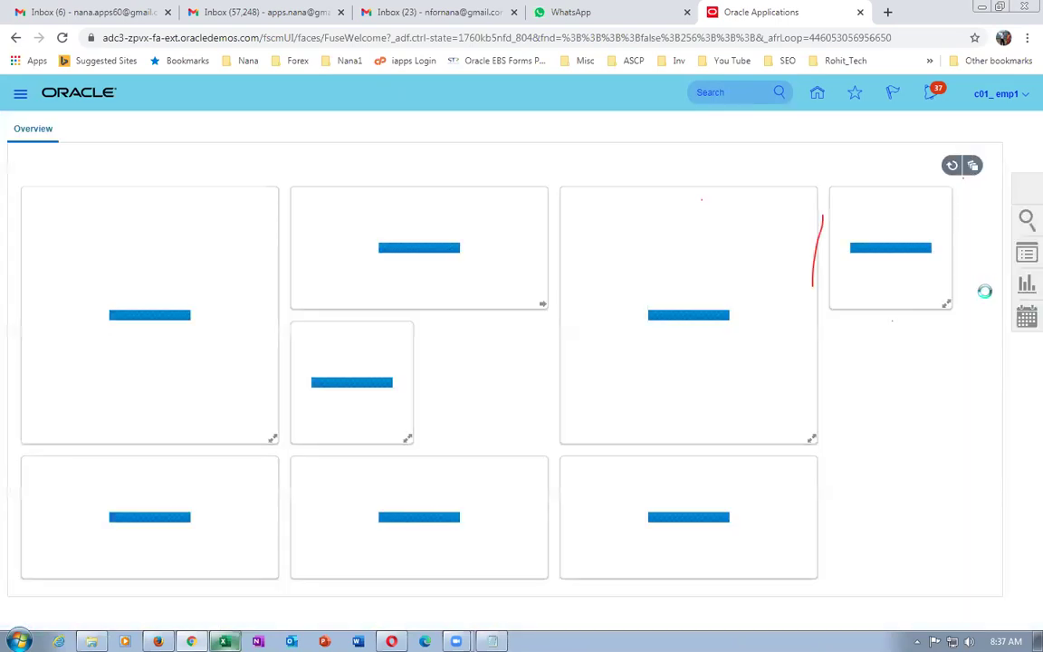
Start a new template from Manage Negotiation Templates and review its available negotiation types.
left_click(1025, 192)
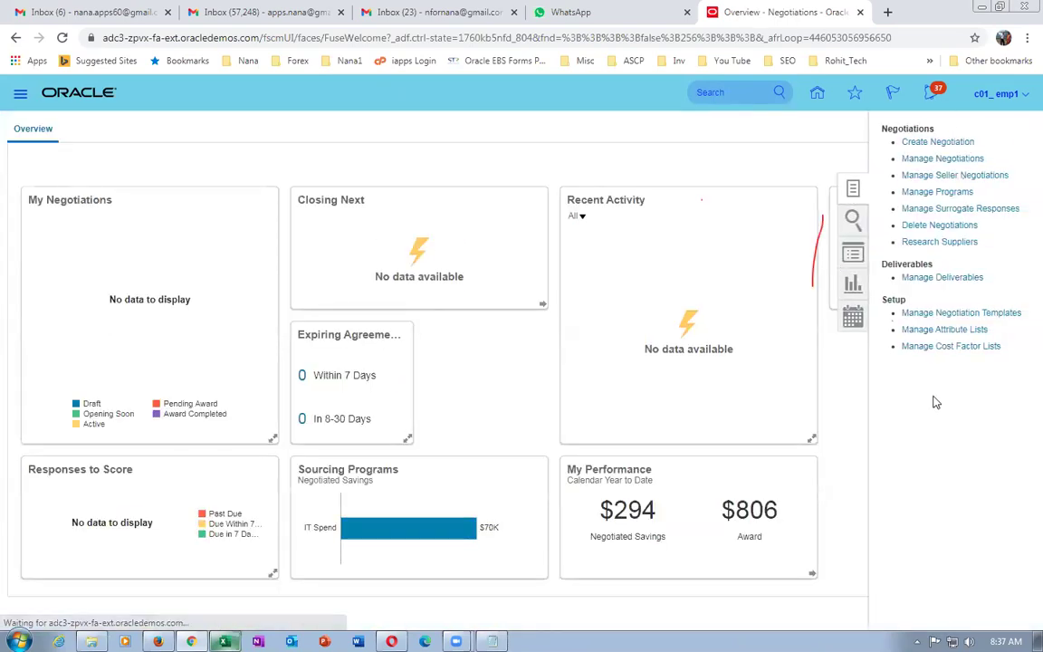
left_click(927, 314)
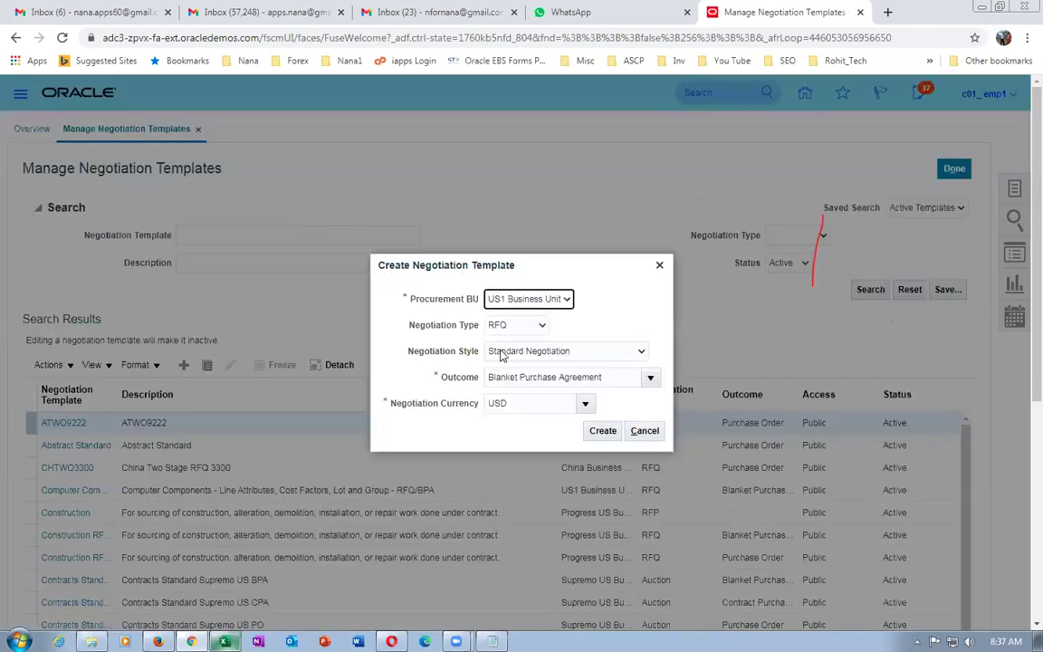
left_click(507, 326)
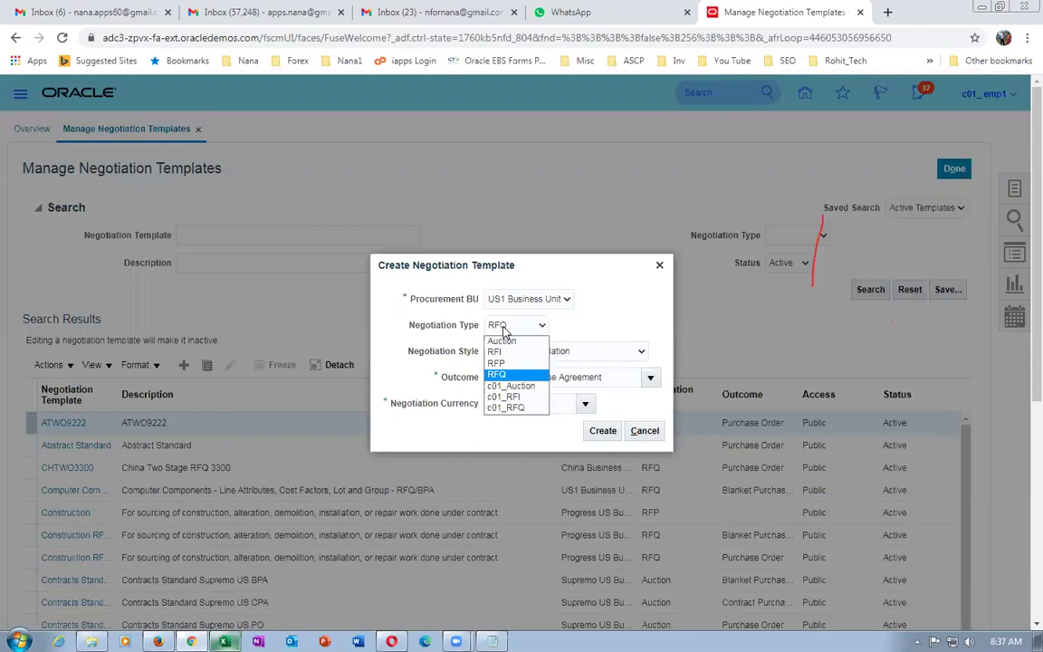
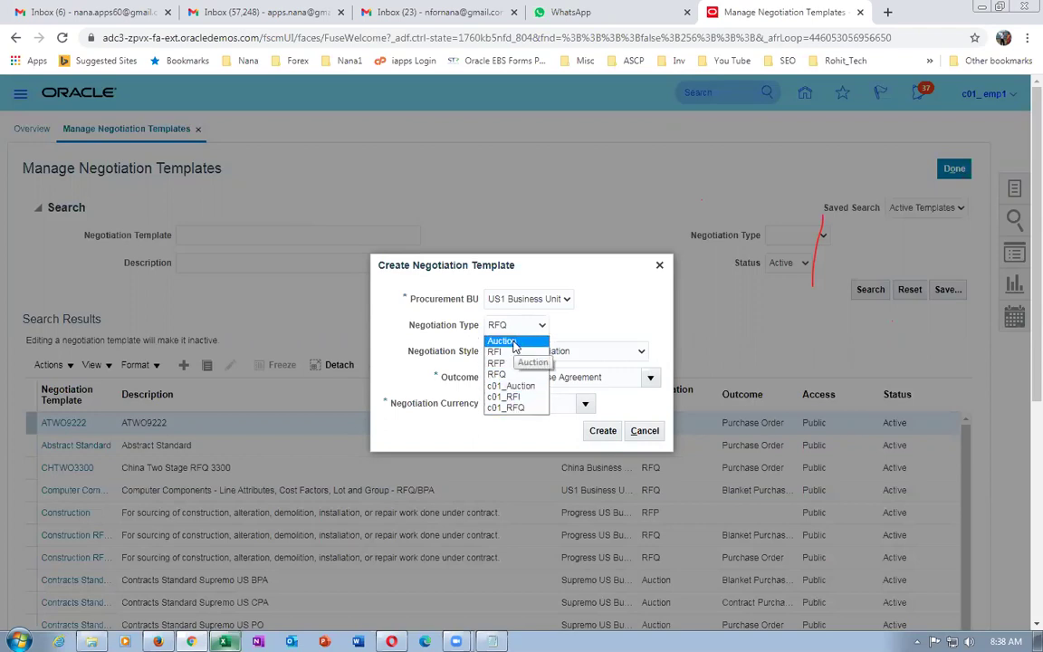
Set the new template's negotiation type to Auction and bring up the browser tab's context menu.
left_click(513, 344)
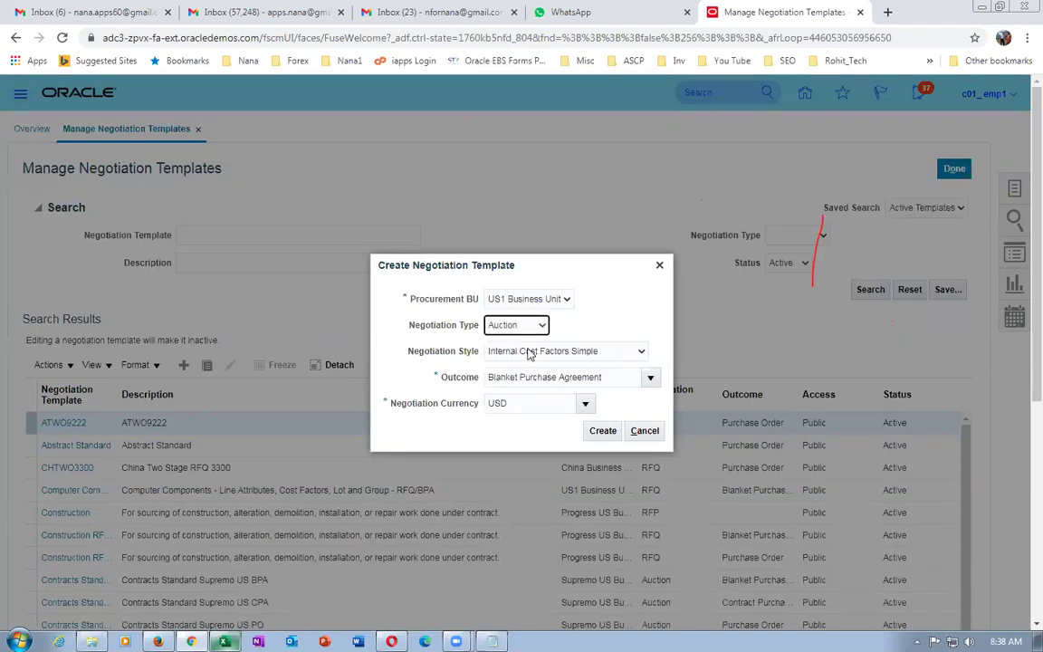
left_click(513, 328)
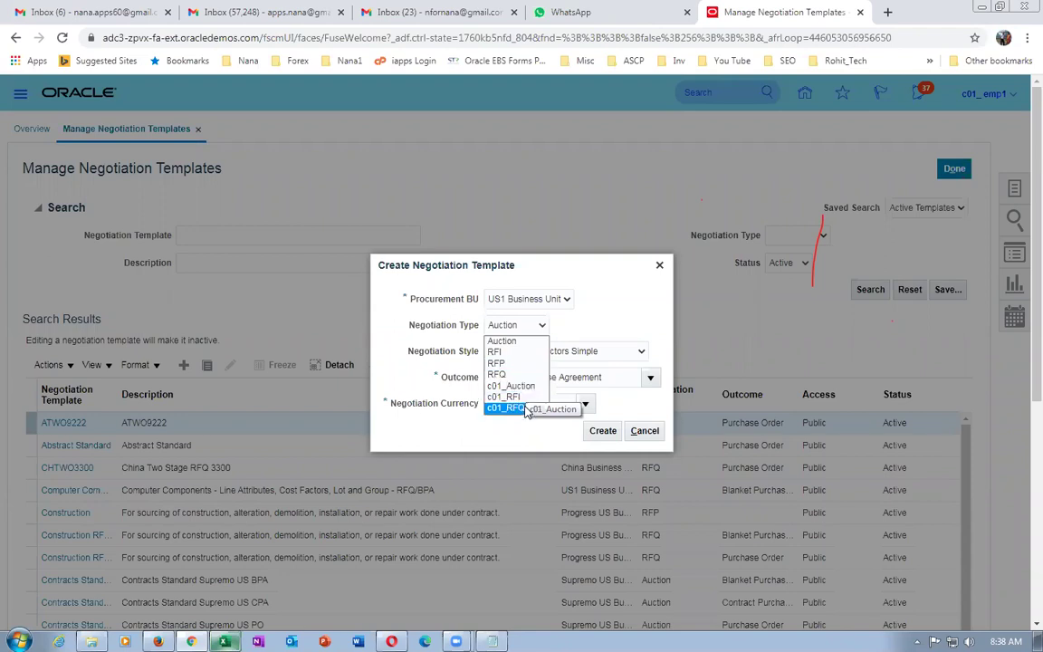
left_click(479, 141)
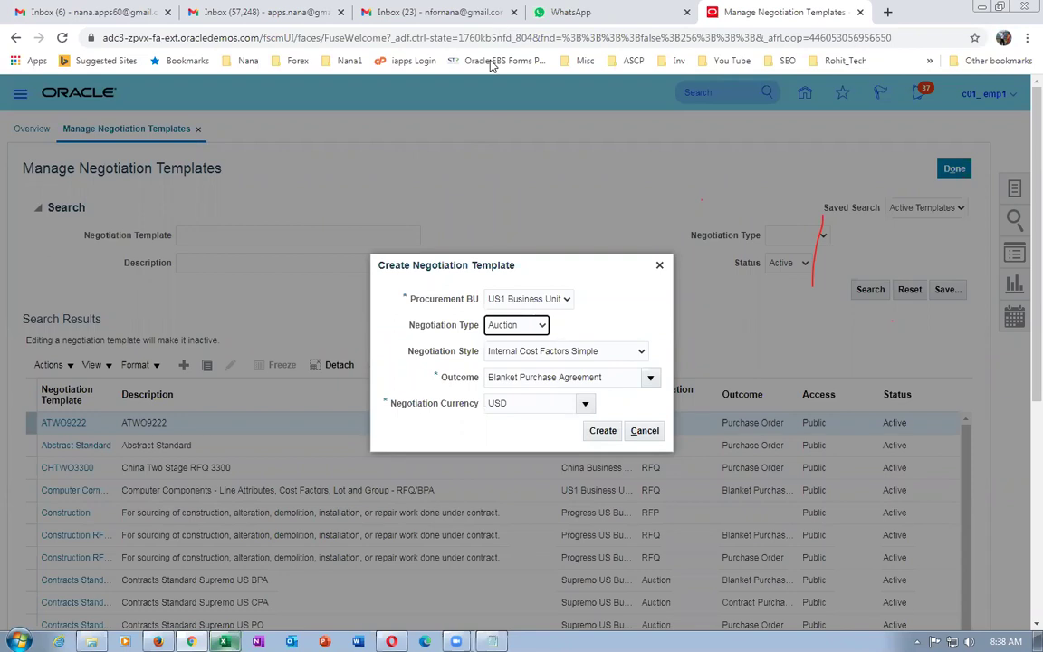
right_click(715, 11)
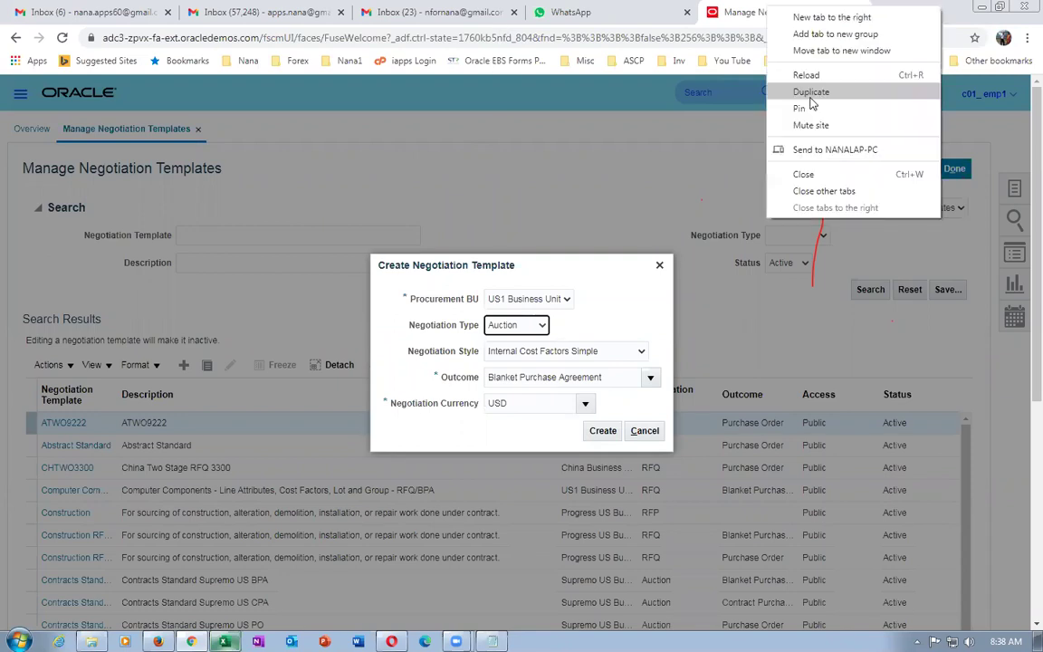
Duplicate the templates tab and go to the Setup and Maintenance task search page.
left_click(815, 100)
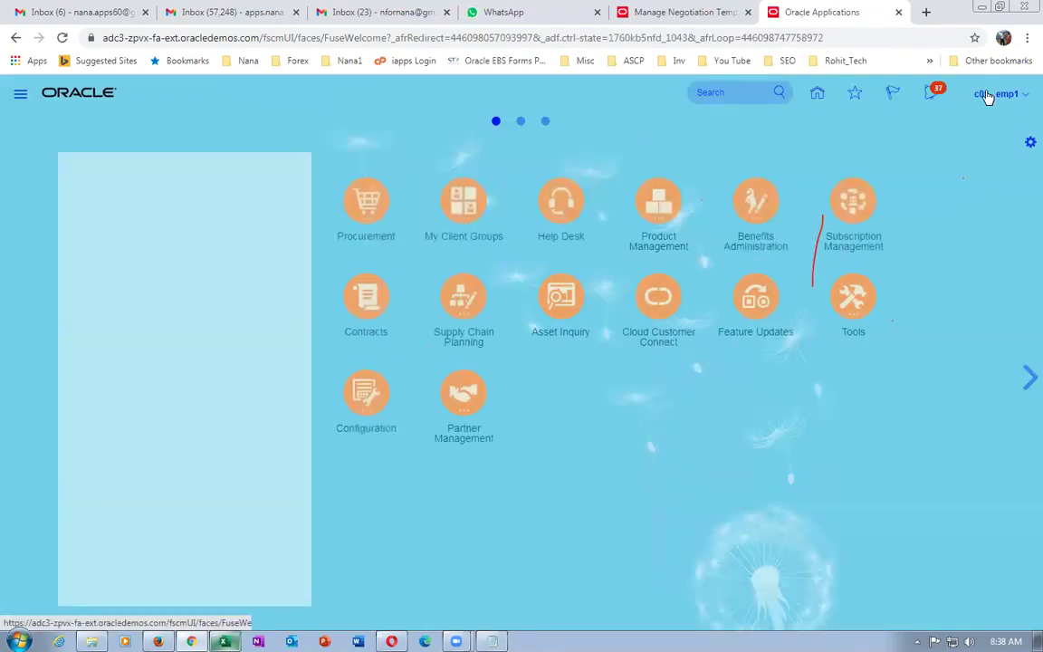
left_click(988, 96)
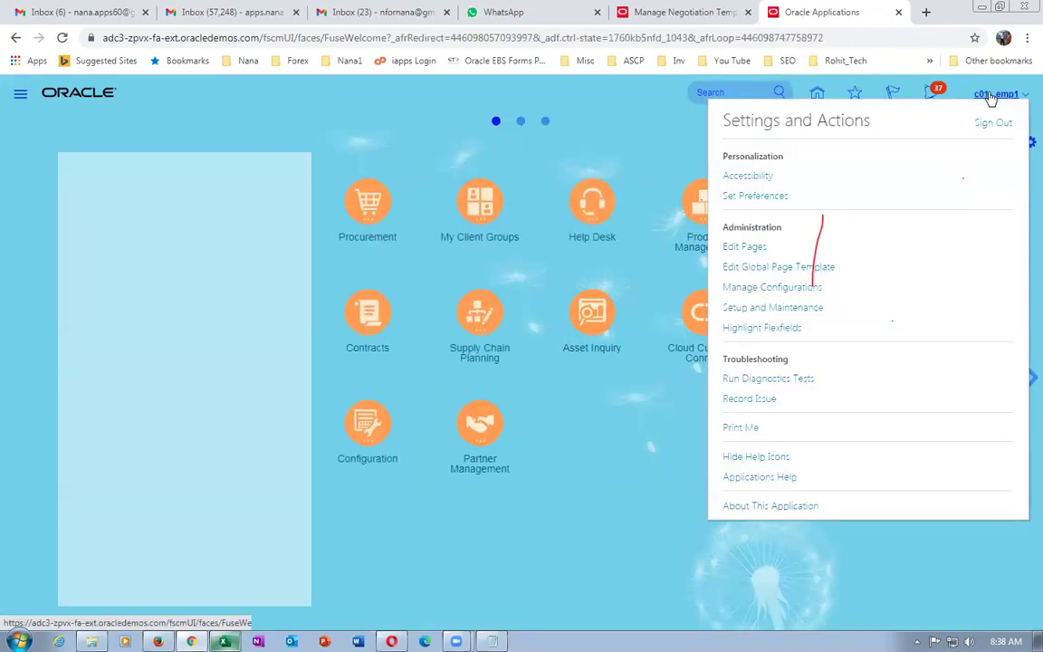
left_click(783, 308)
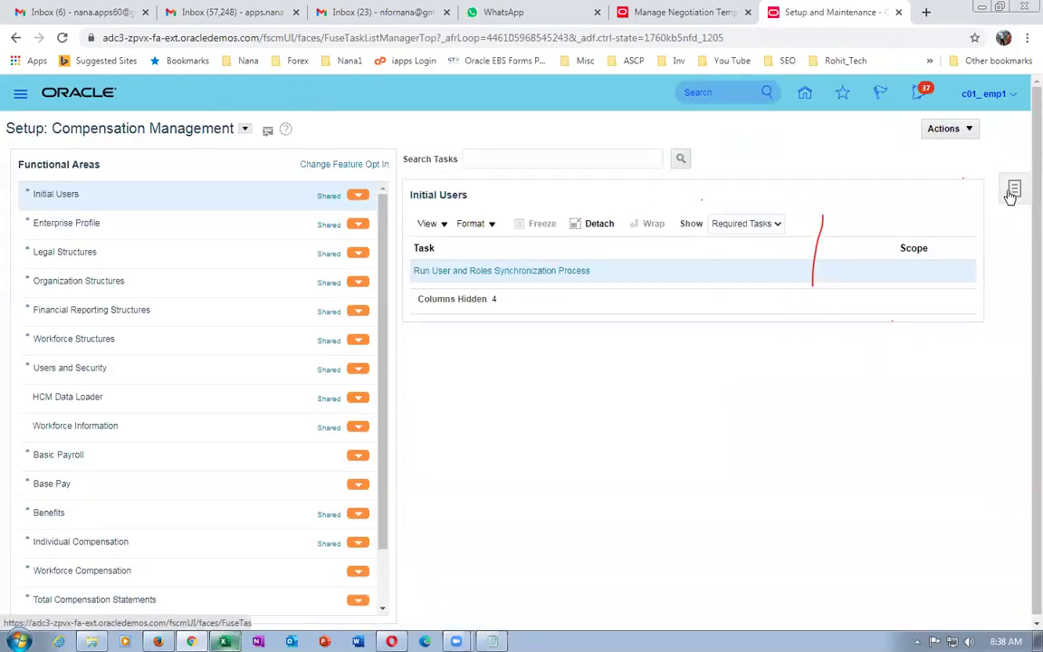
left_click(1011, 197)
left_click(900, 235)
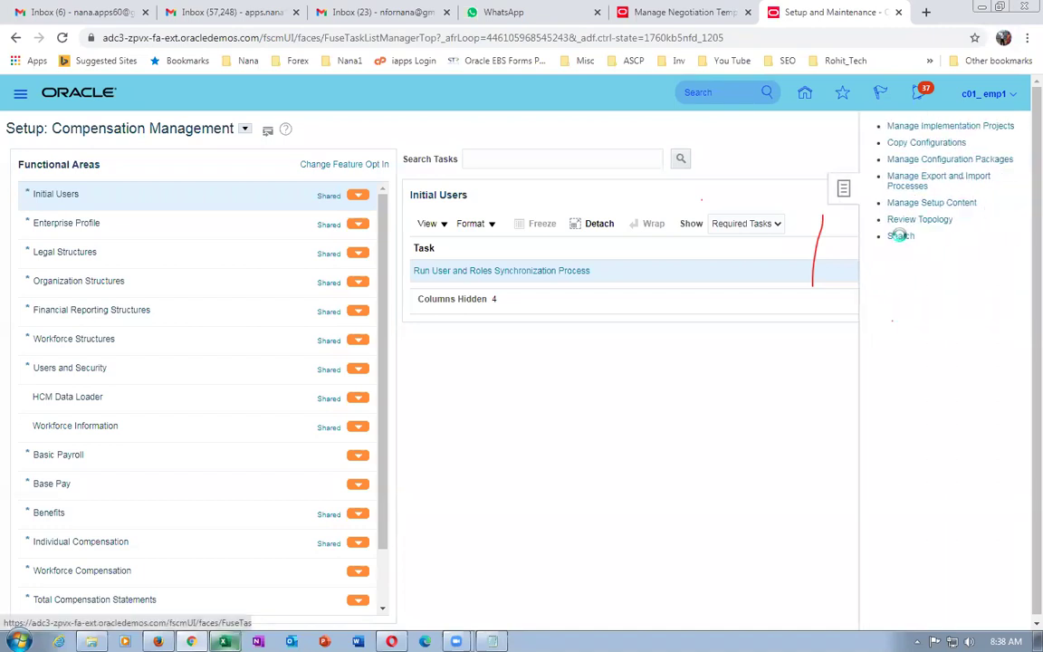
Search setup tasks for man%neg%style% and open Manage Negotiation Styles.
left_click(247, 163)
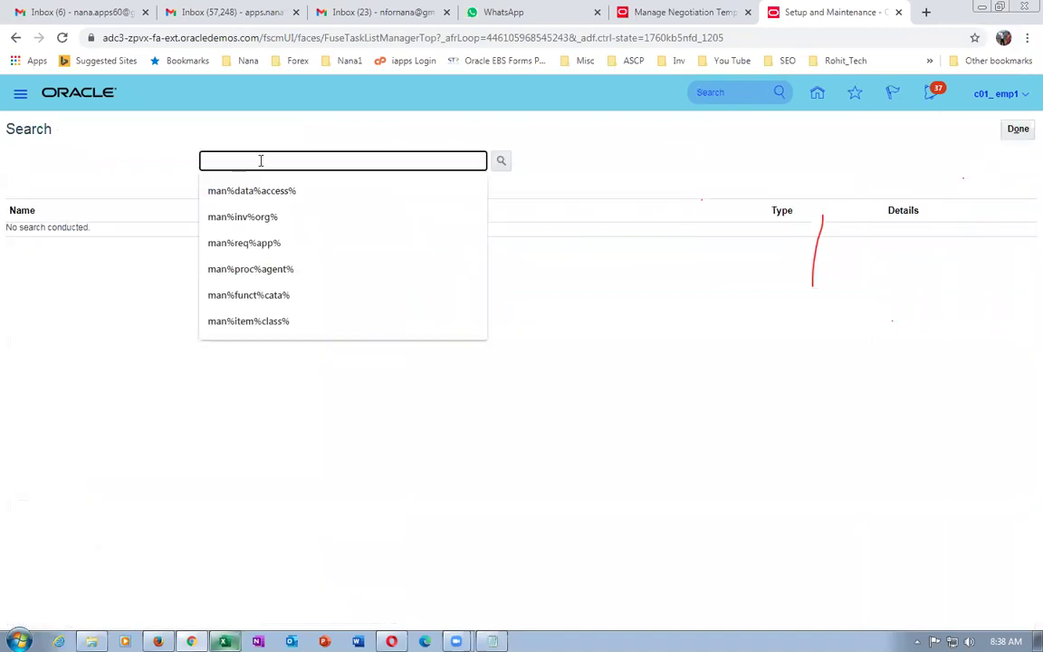
type("man%n")
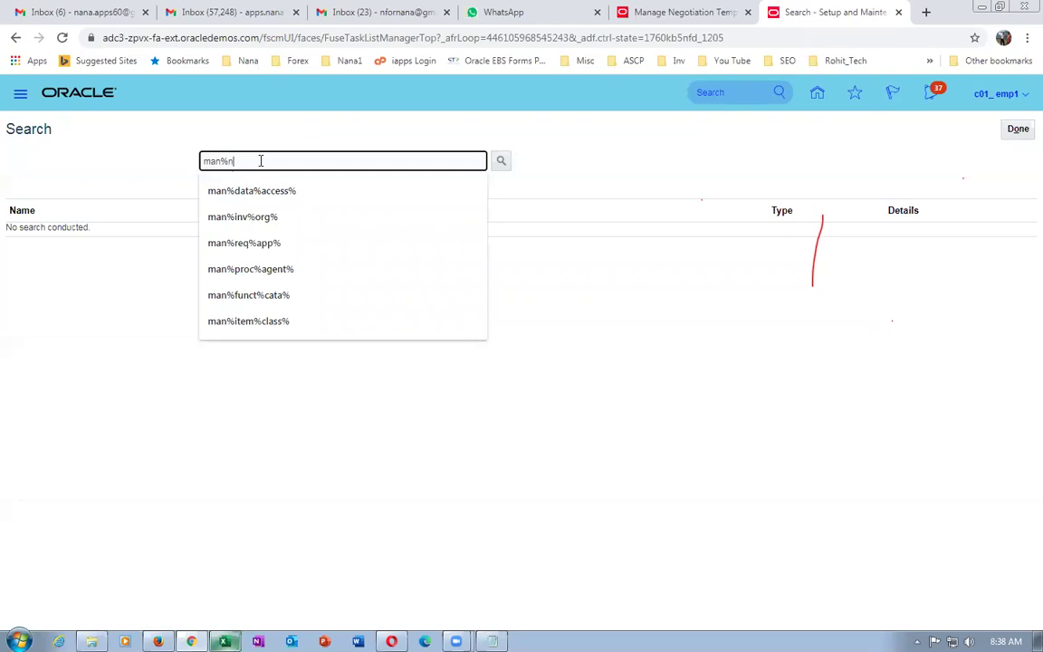
type("eg%st")
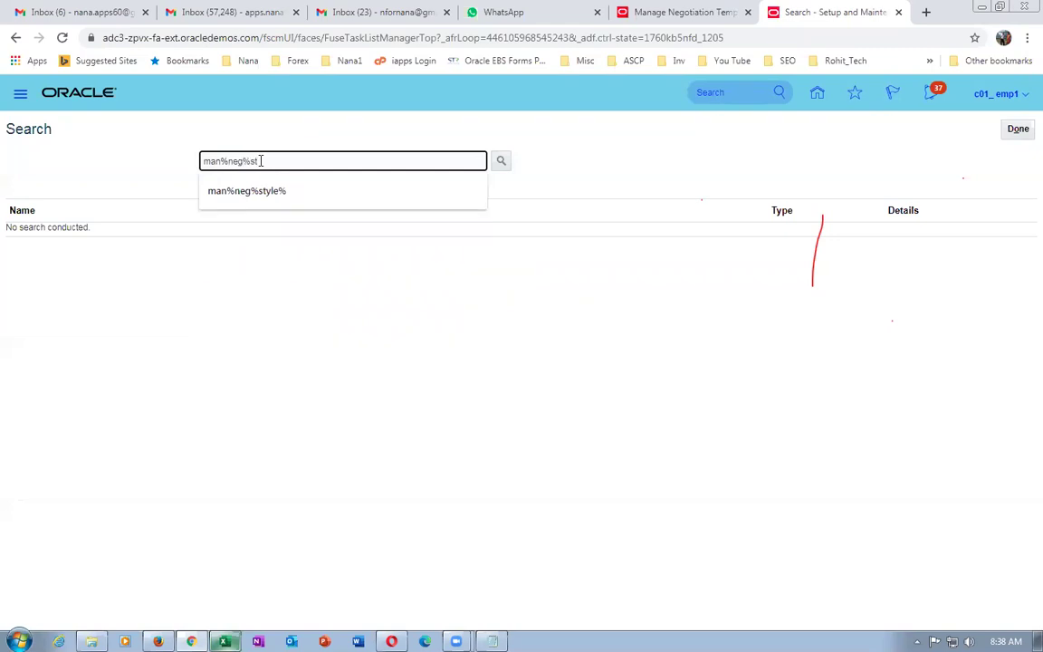
type("yle%")
key("Return")
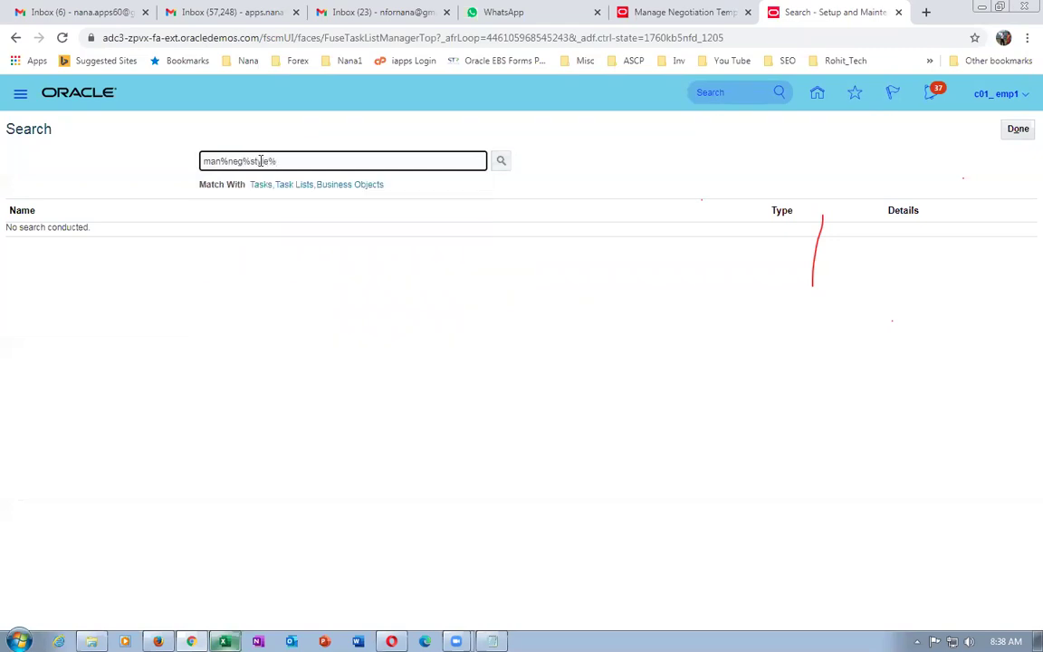
left_click(97, 236)
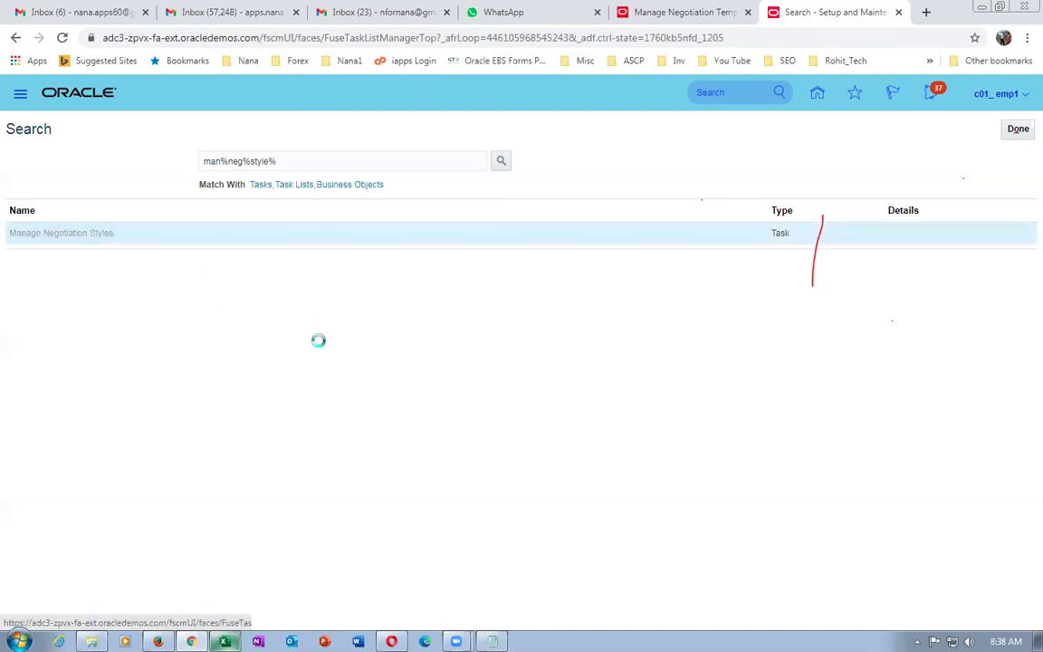
Search negotiation styles for c01 and open c01_auction_Style for editing.
left_click(226, 198)
type("c01")
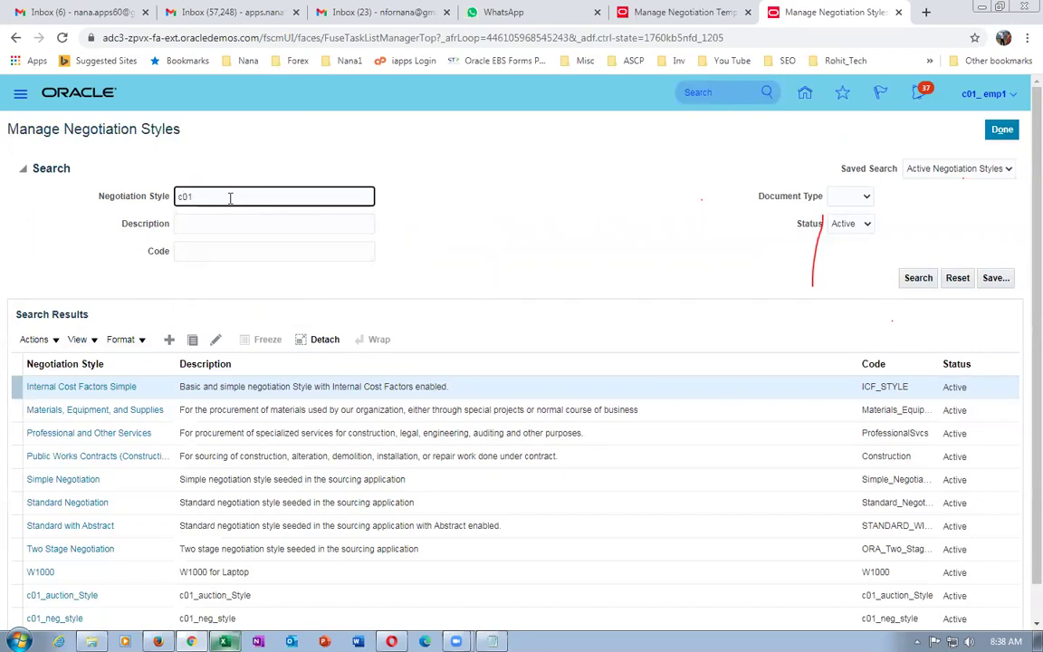
key("Return")
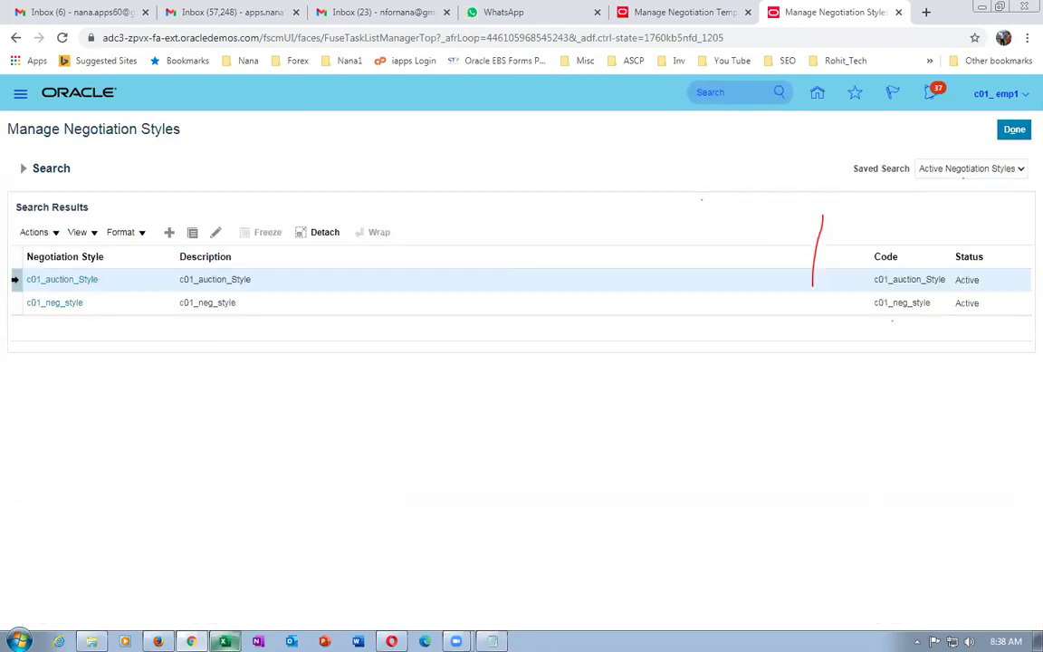
left_click(215, 232)
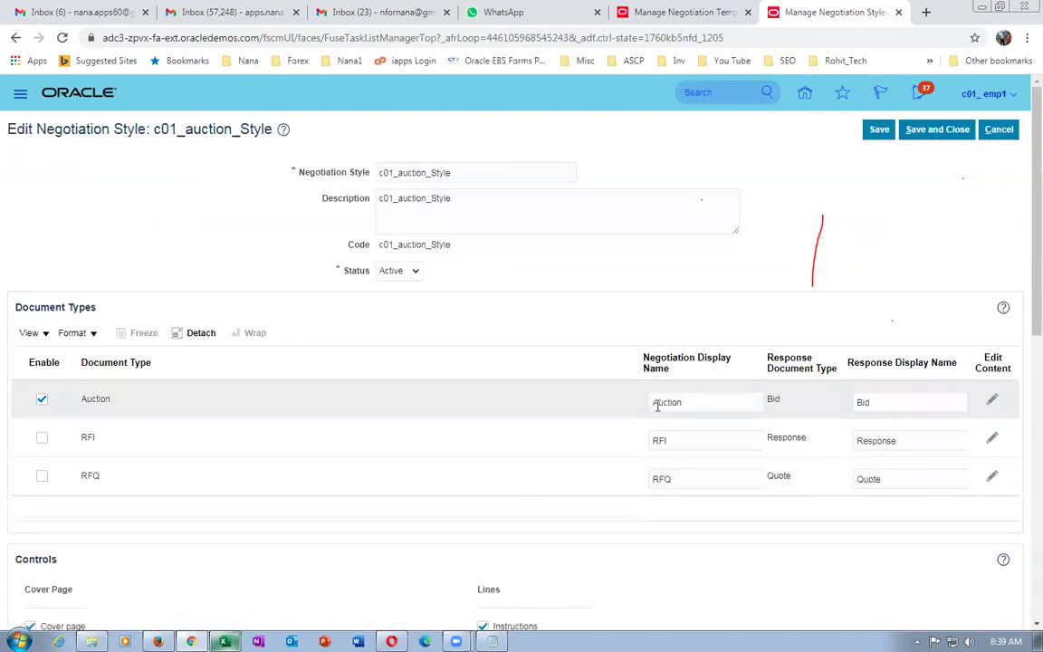
Rename the Auction display names to Rev_Auction and Rev_Bid, then save and close the style.
left_click(654, 404)
type("Rev_")
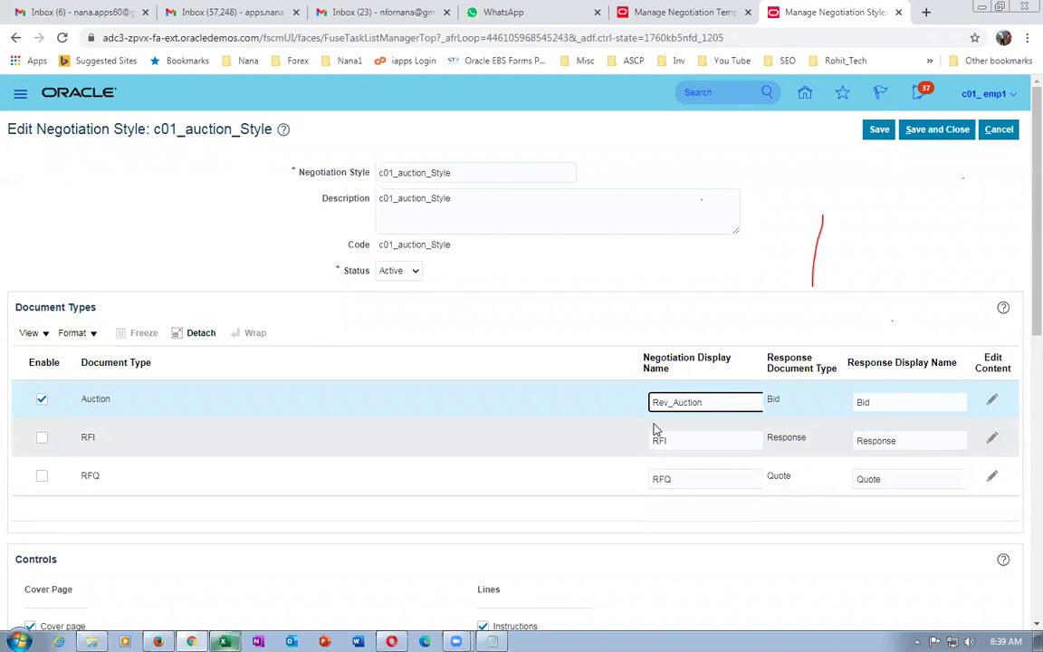
left_click(852, 405)
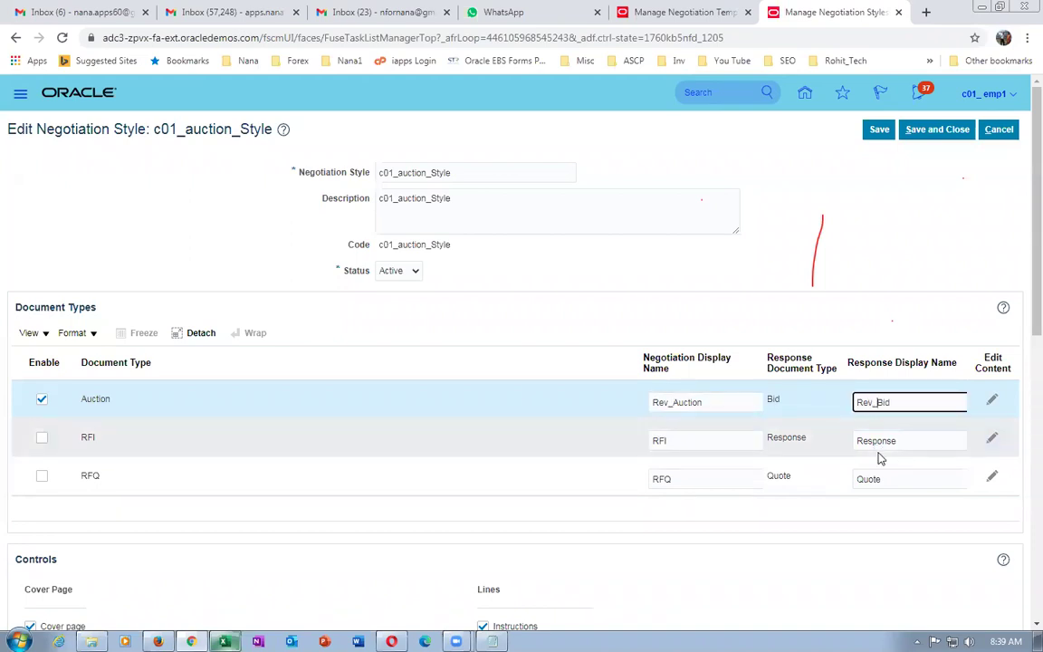
left_click(652, 315)
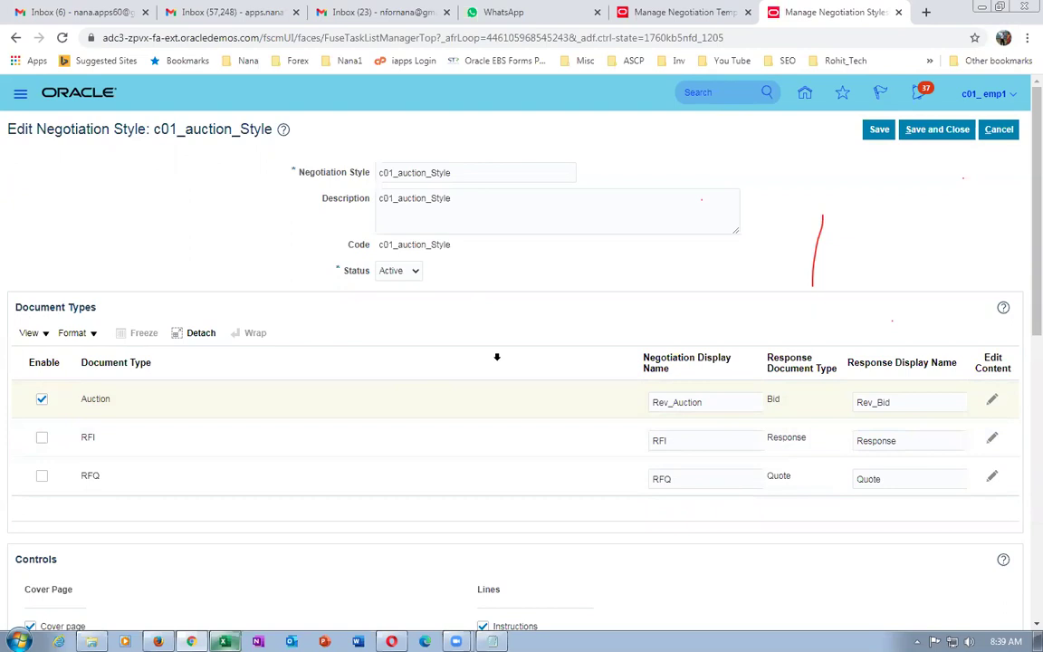
left_click(938, 133)
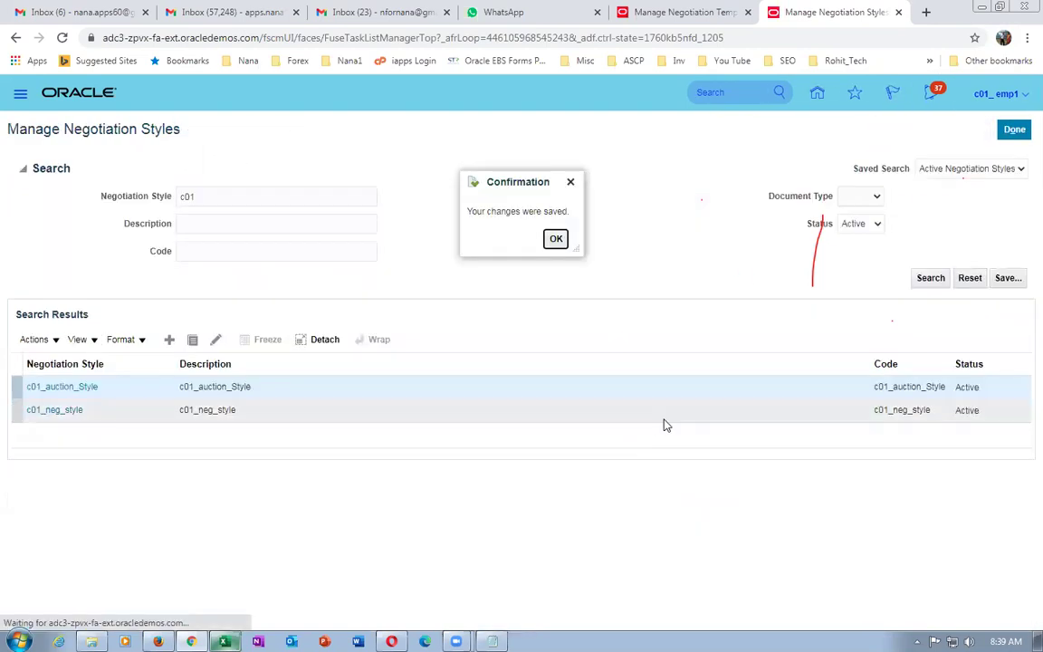
left_click(556, 239)
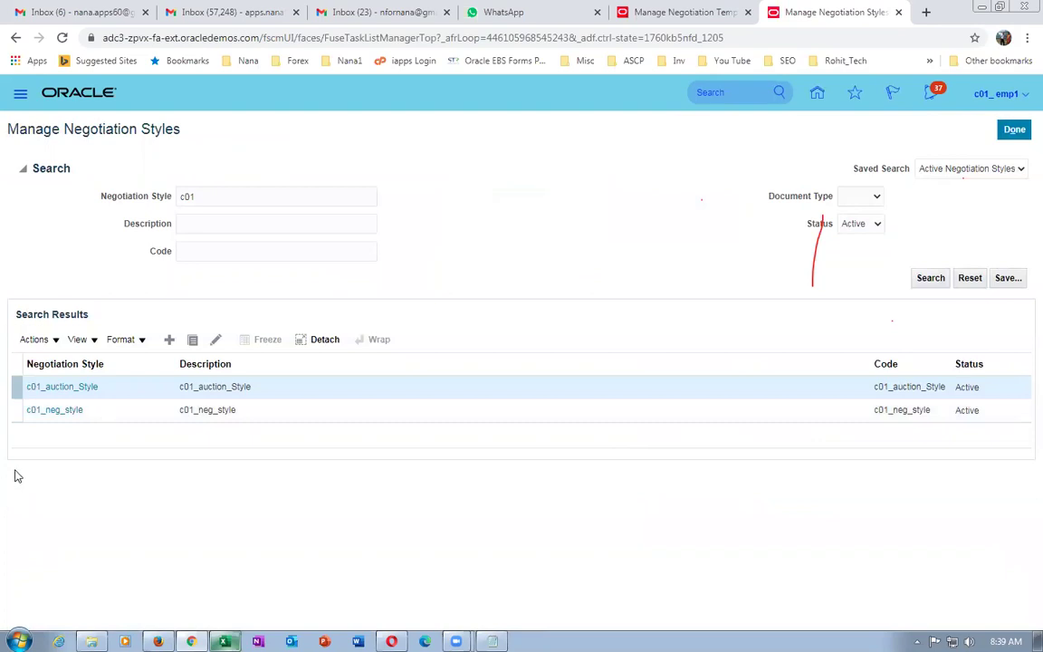
Check c01_neg_style, re-save c01_auction_Style, and return to the templates tab's negotiation types.
left_click(14, 409)
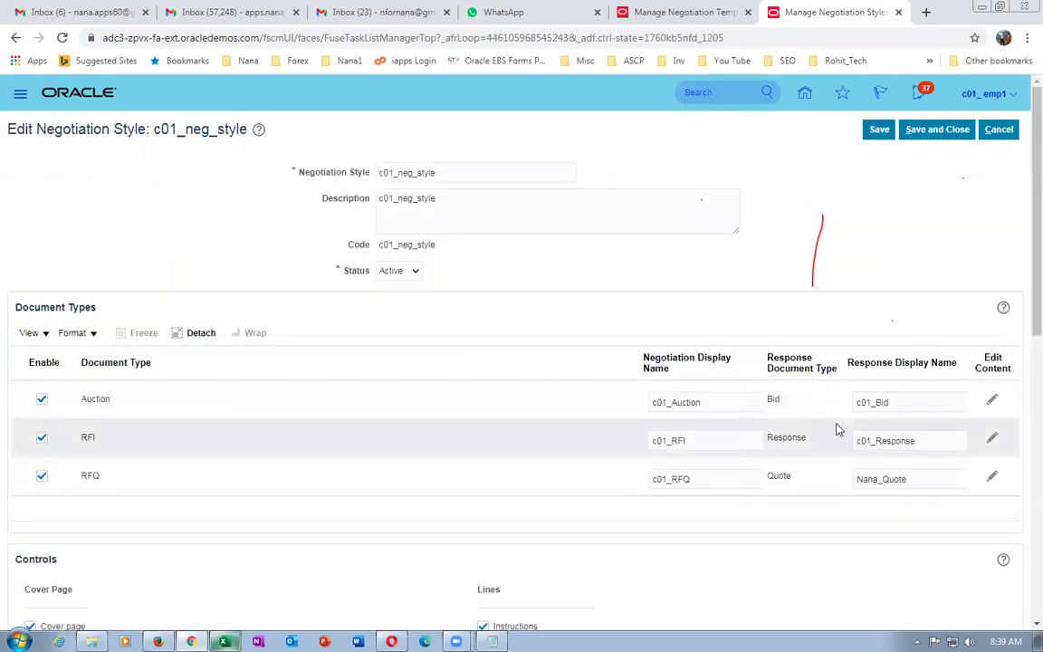
left_click(1000, 129)
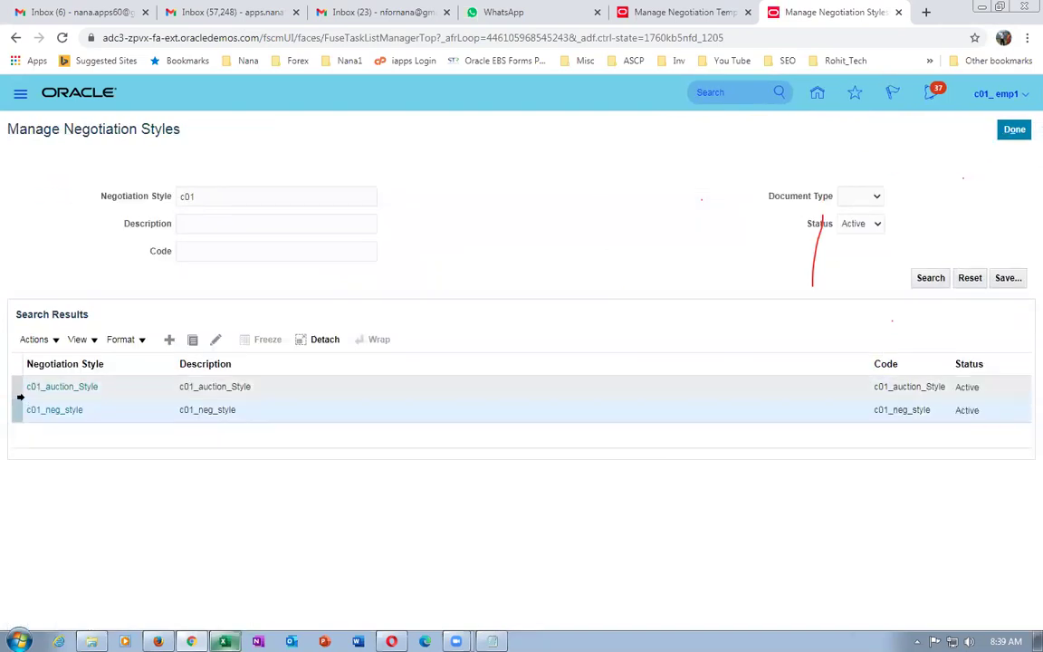
left_click(17, 387)
left_click(216, 340)
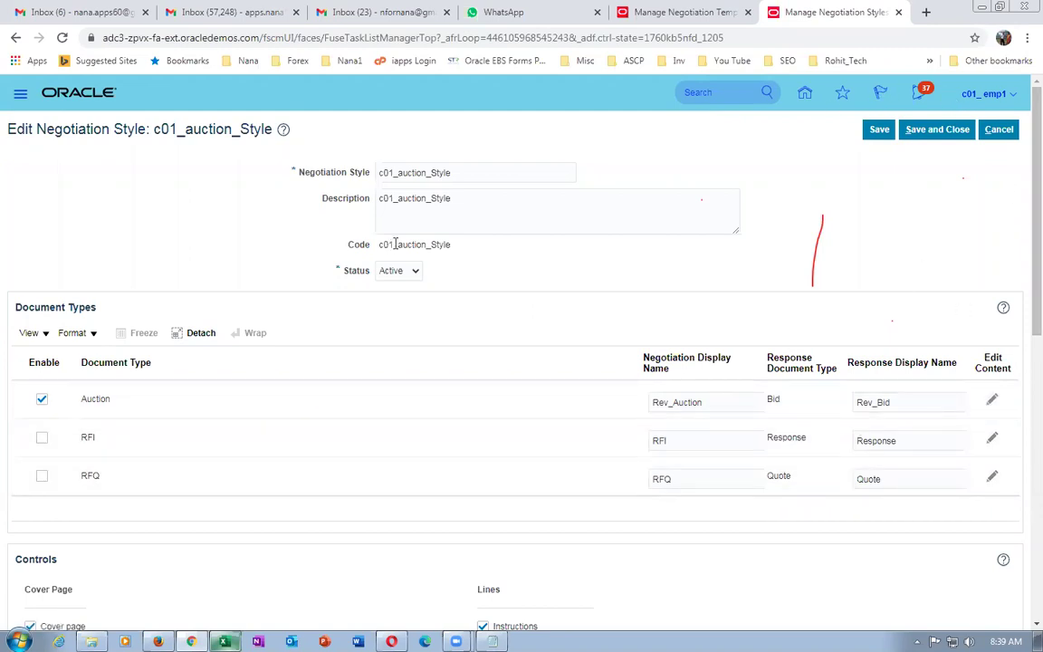
left_click(935, 128)
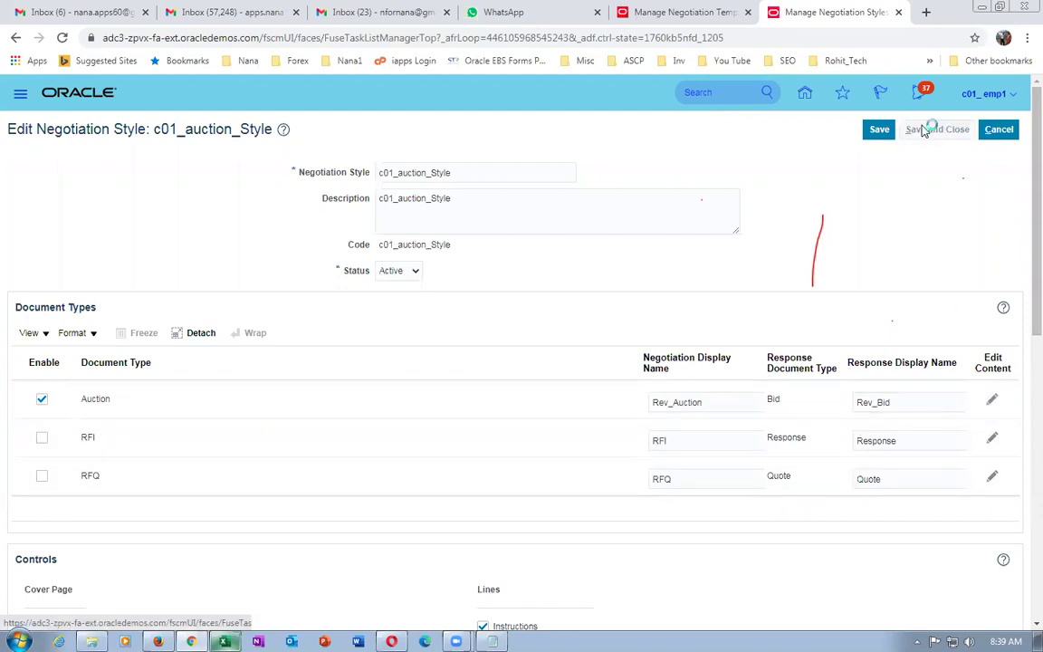
left_click(639, 9)
left_click(526, 326)
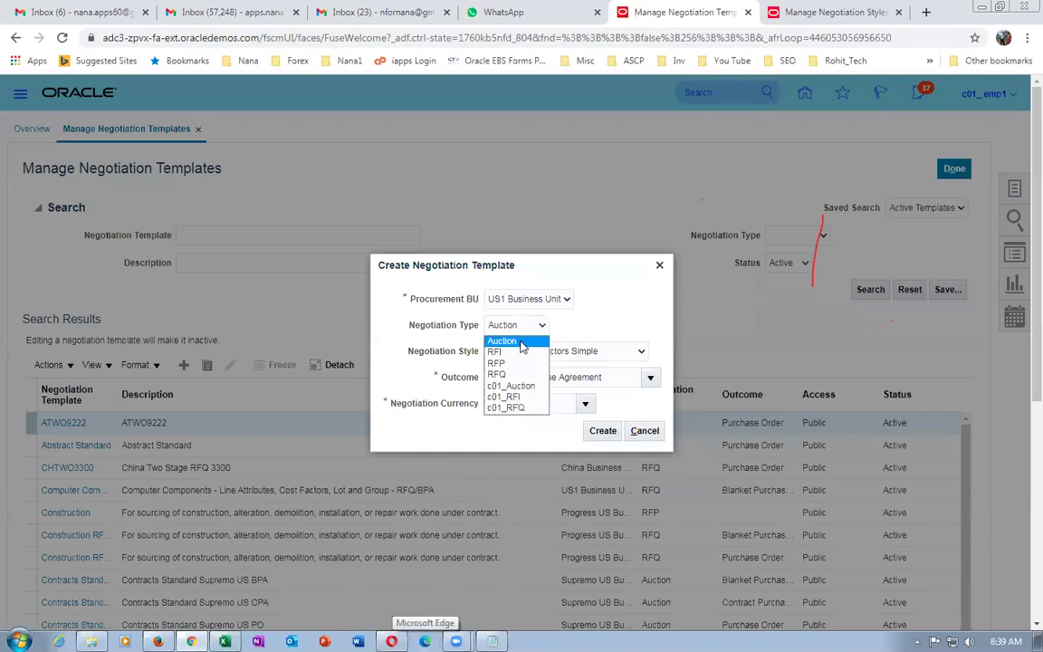
Restart the template with type Rev_Auction and outcome Purchase Order, and create it.
left_click(644, 431)
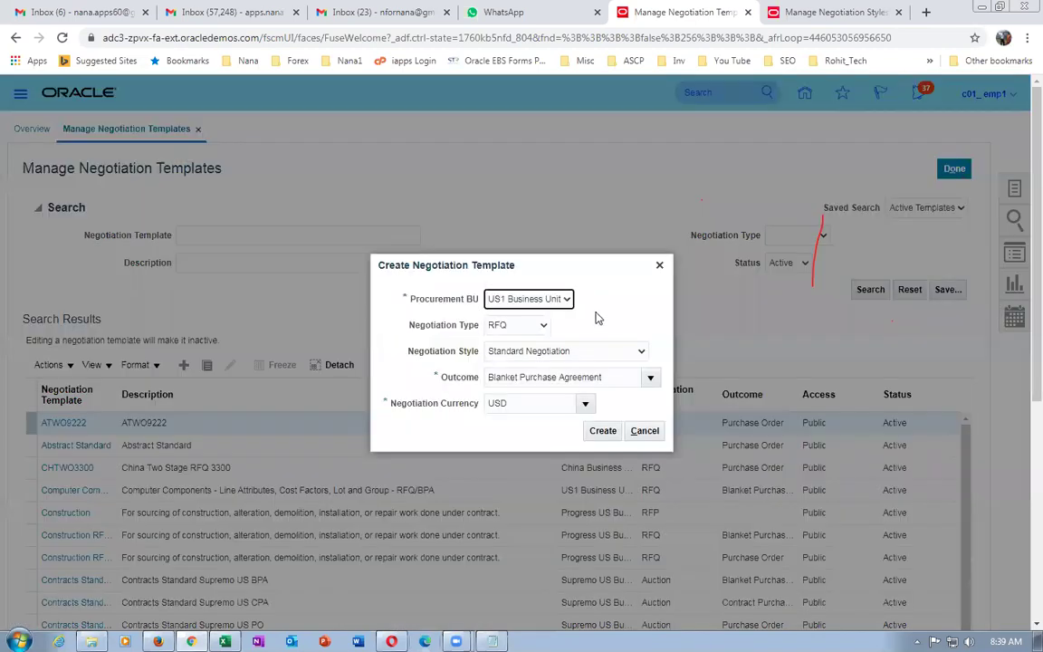
left_click(502, 325)
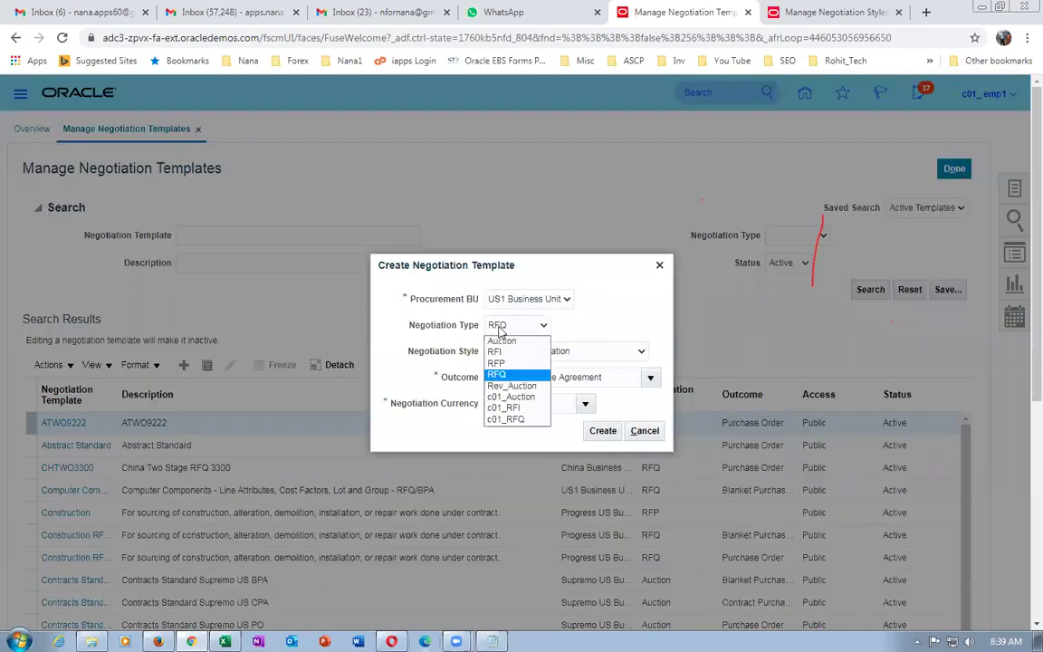
left_click(531, 387)
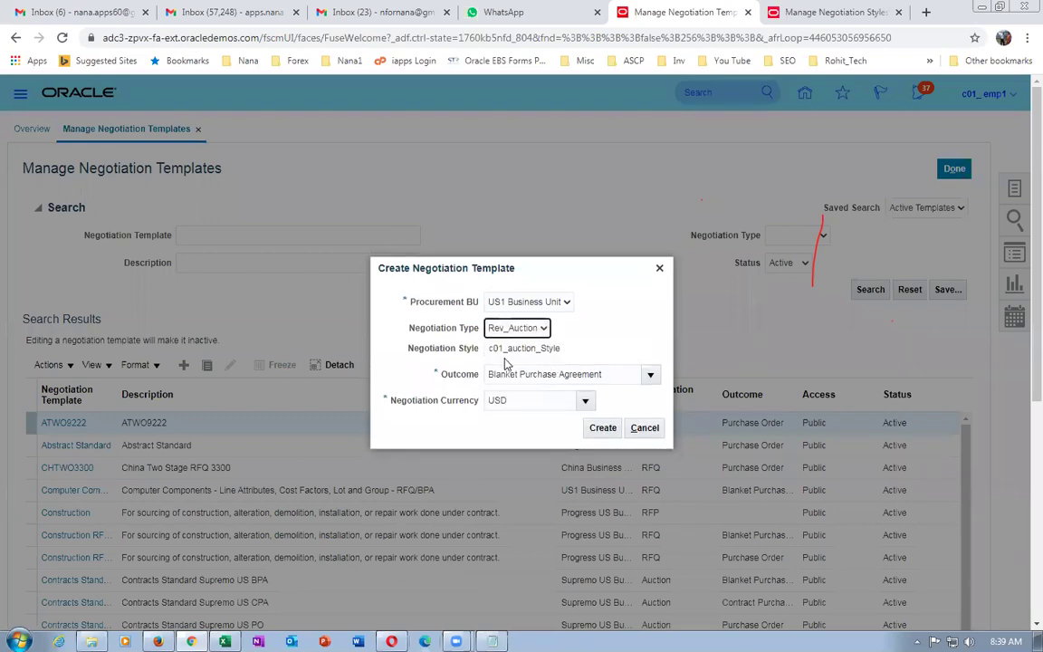
left_click(650, 375)
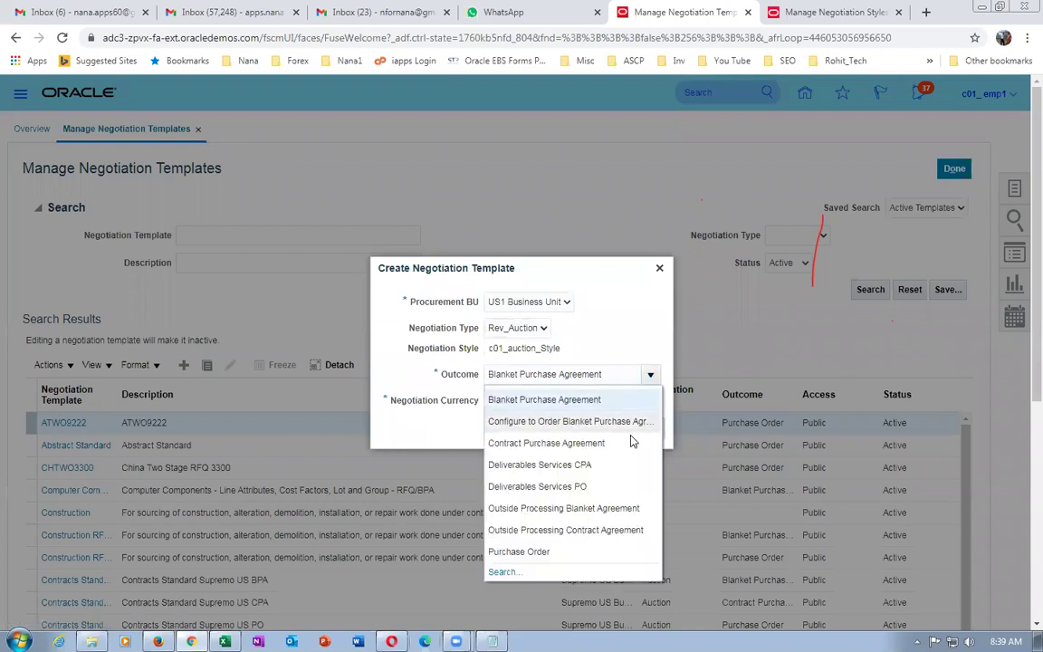
left_click(565, 554)
left_click(603, 427)
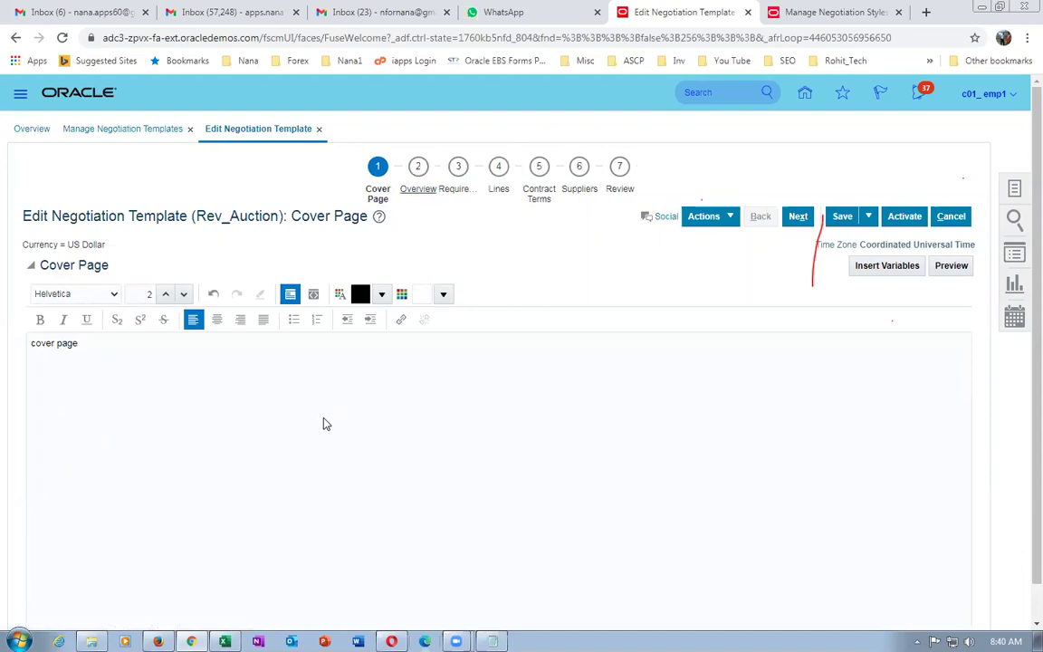
Check Preview immediately in the template's Overview schedule.
scroll(240, 358, "down", 5)
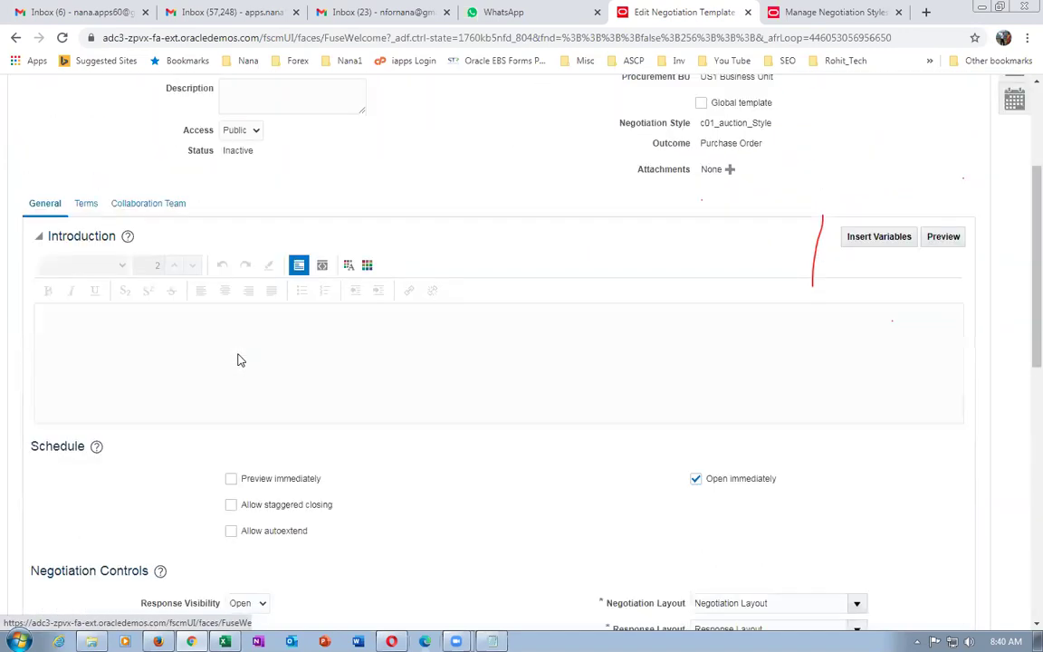
scroll(238, 339, "up", 3)
scroll(240, 392, "down", 3)
scroll(240, 420, "down", 2)
left_click(232, 334)
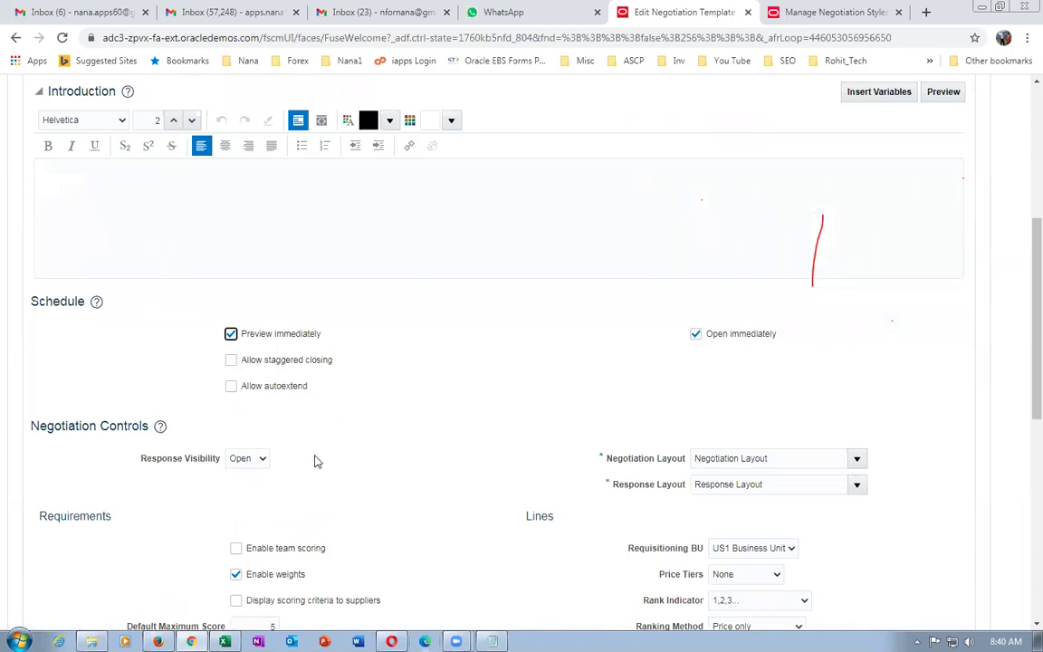
Review the template's Terms and Collaboration Team tabs.
scroll(306, 458, "down", 2)
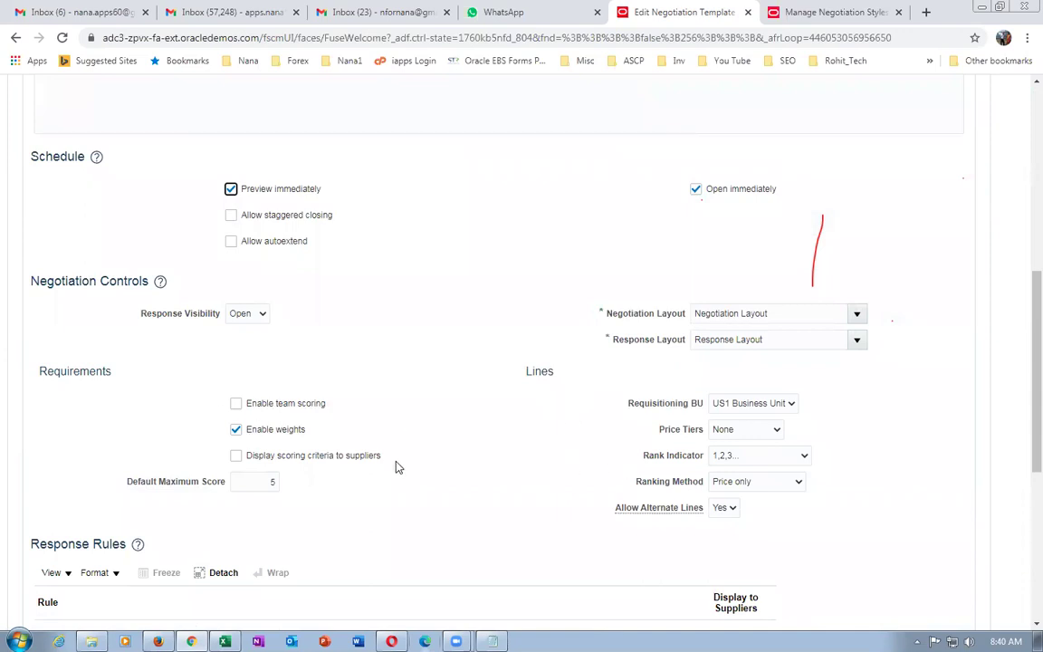
scroll(318, 489, "down", 5)
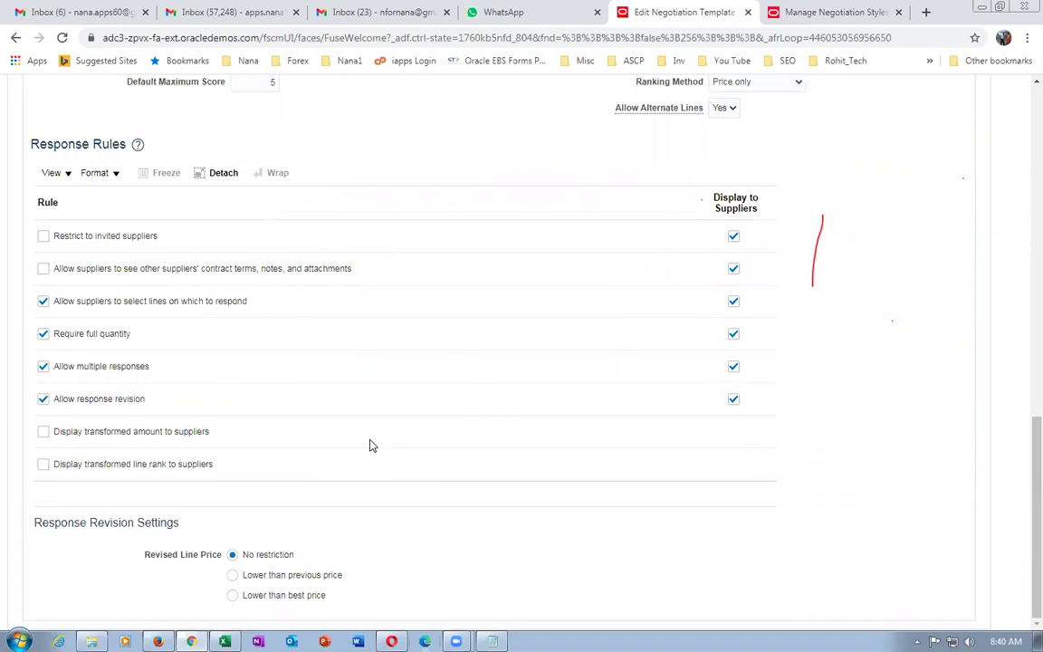
scroll(369, 442, "up", 10)
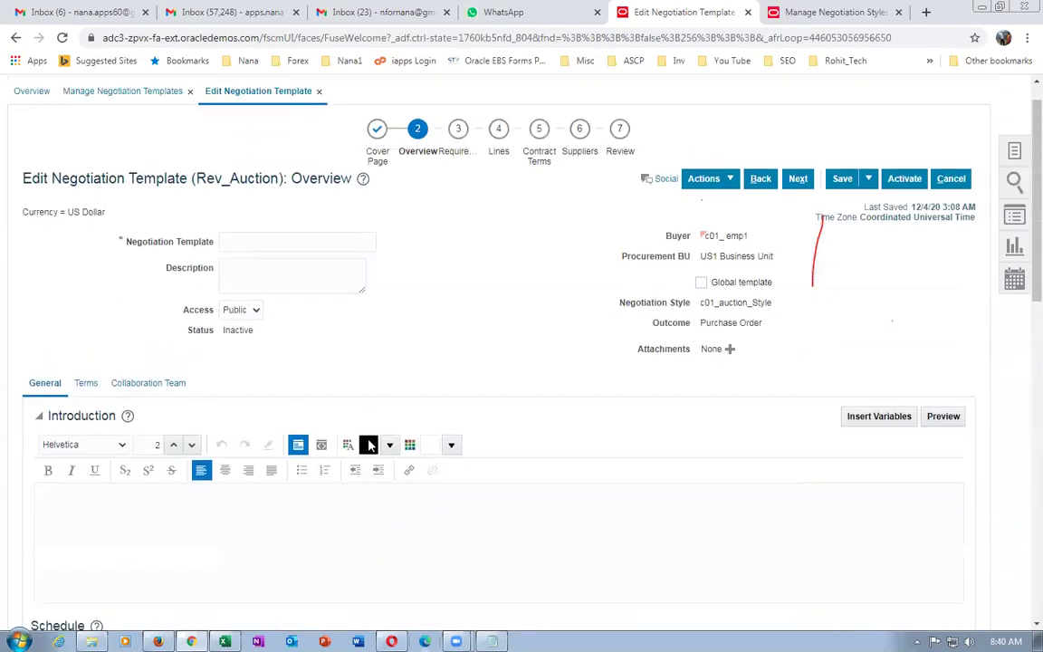
left_click(79, 384)
scroll(312, 417, "down", 3)
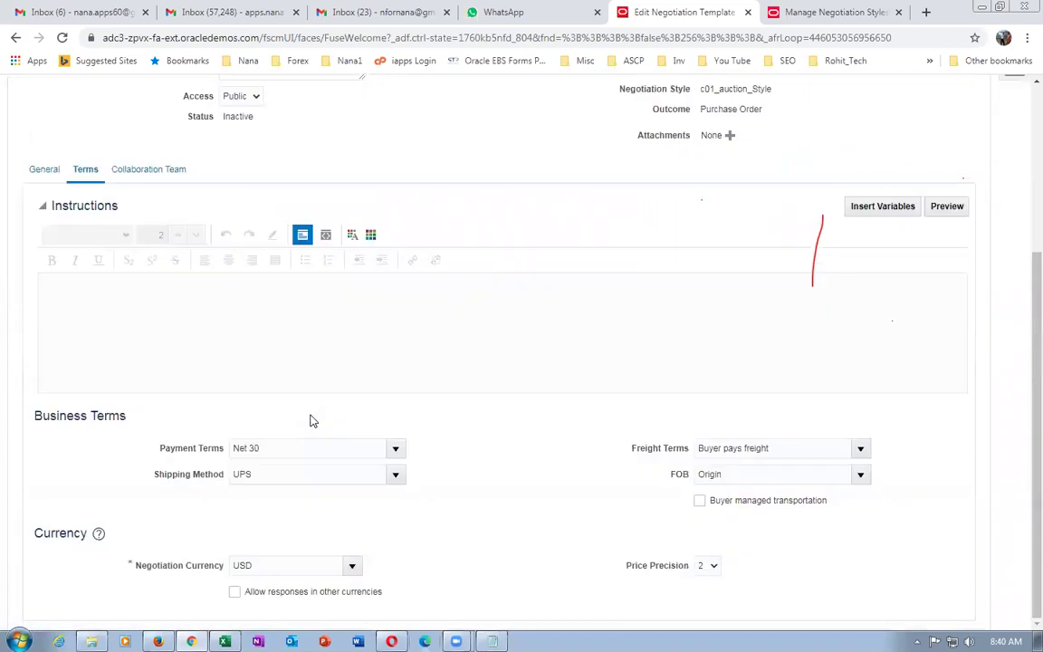
left_click(127, 168)
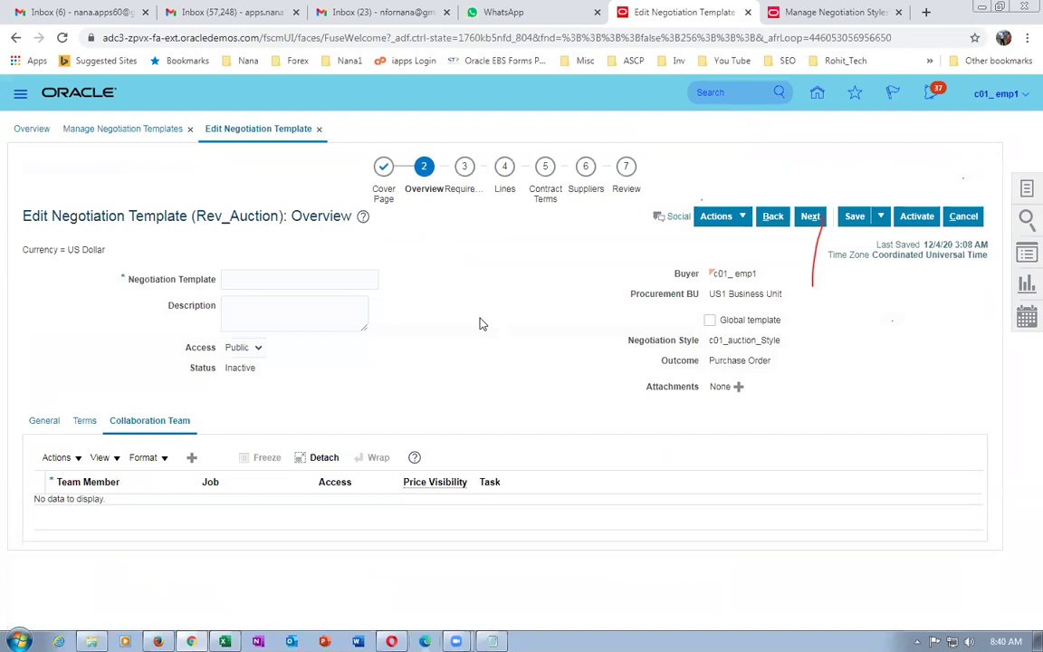
Name the template 'c01 rev auction template', copy it into Description, and advance to Lines.
left_click(458, 188)
type("c01 rev auction template")
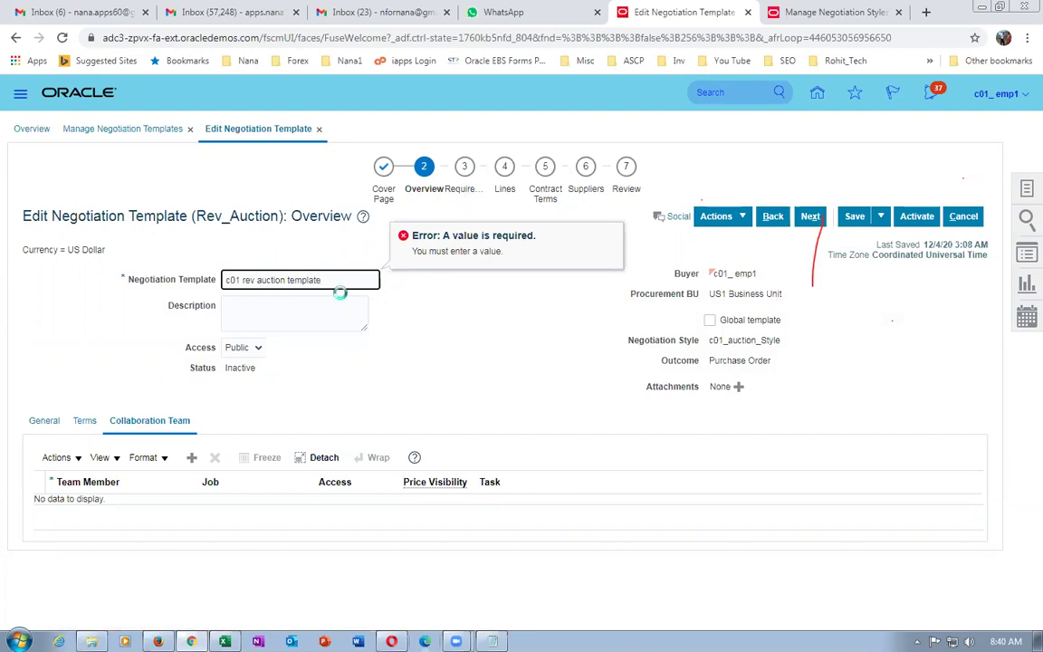
key("ctrl+a")
key("ctrl+c")
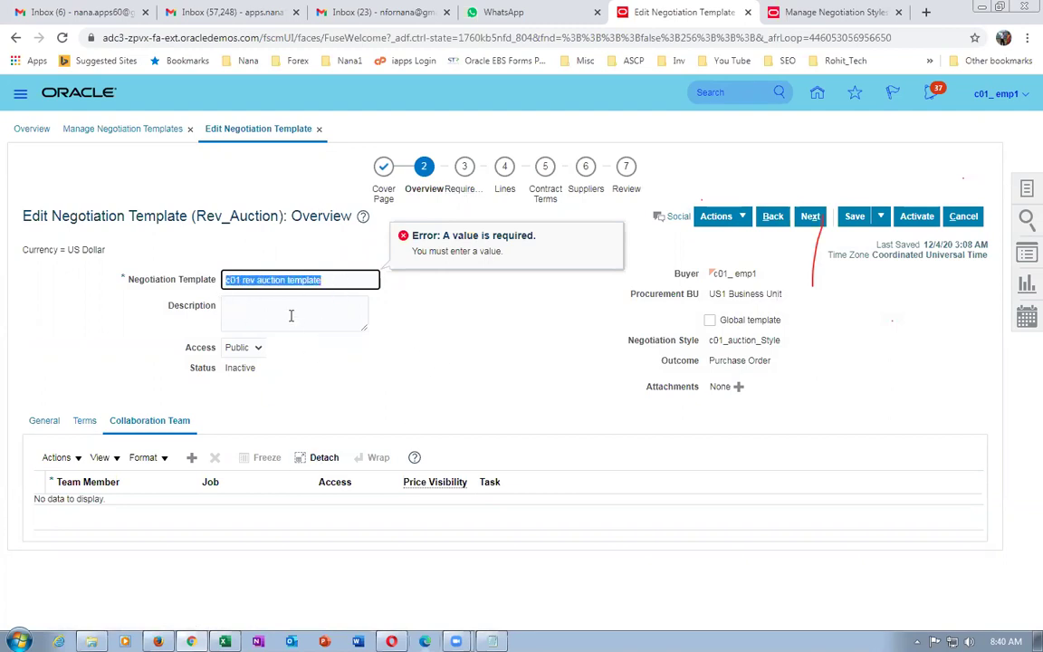
left_click(288, 314)
key("ctrl+v")
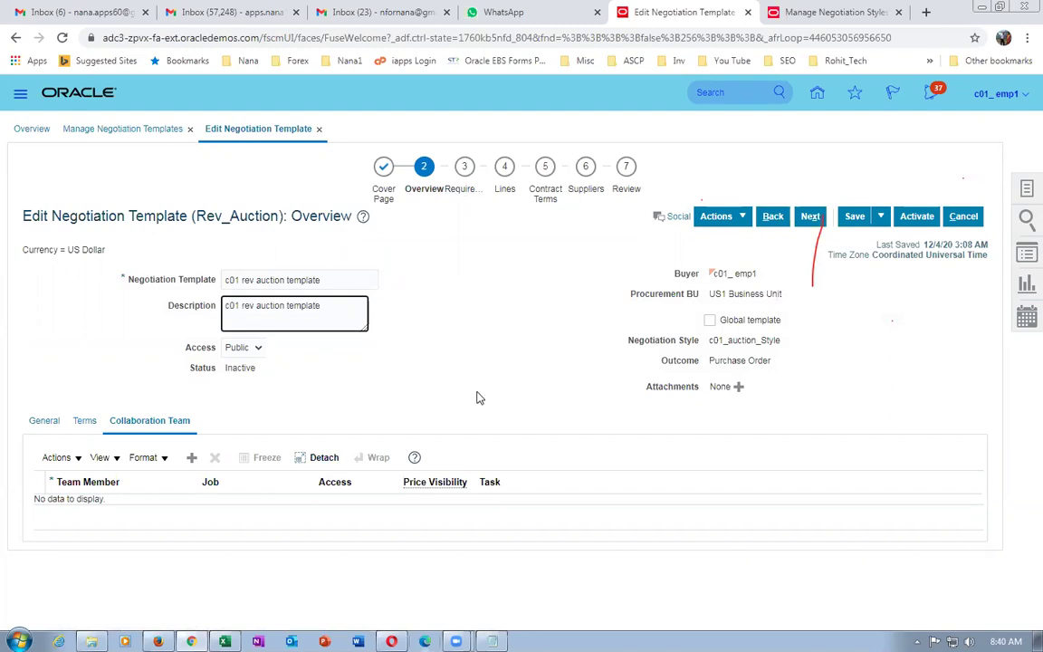
left_click(457, 188)
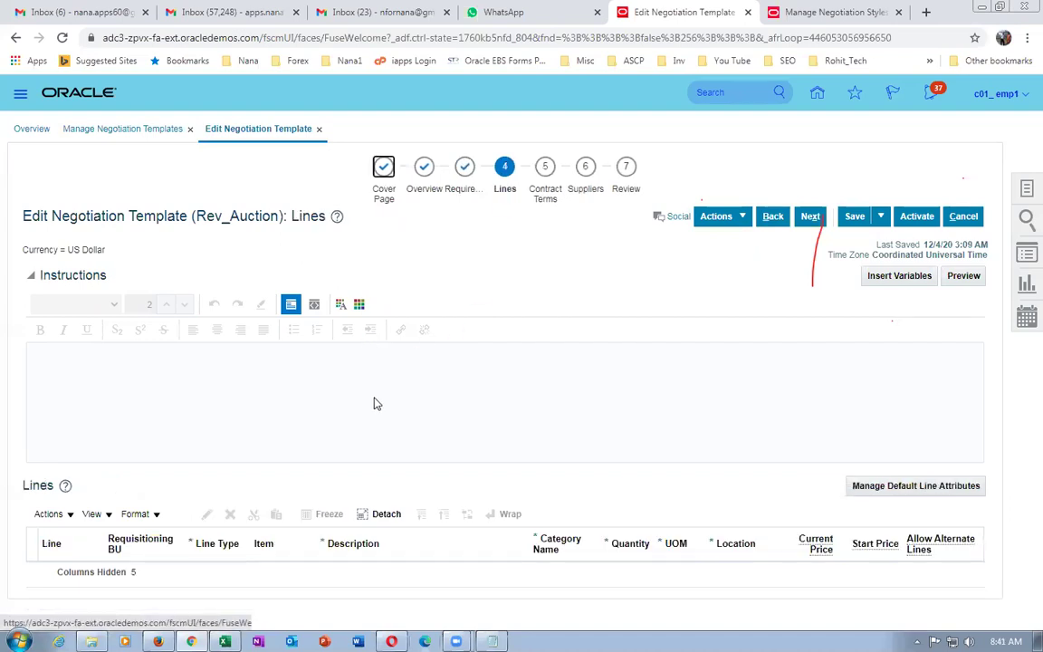
Add a line for item AS65001 Portable Wireless Printer with current and start price 100.
left_click(183, 513)
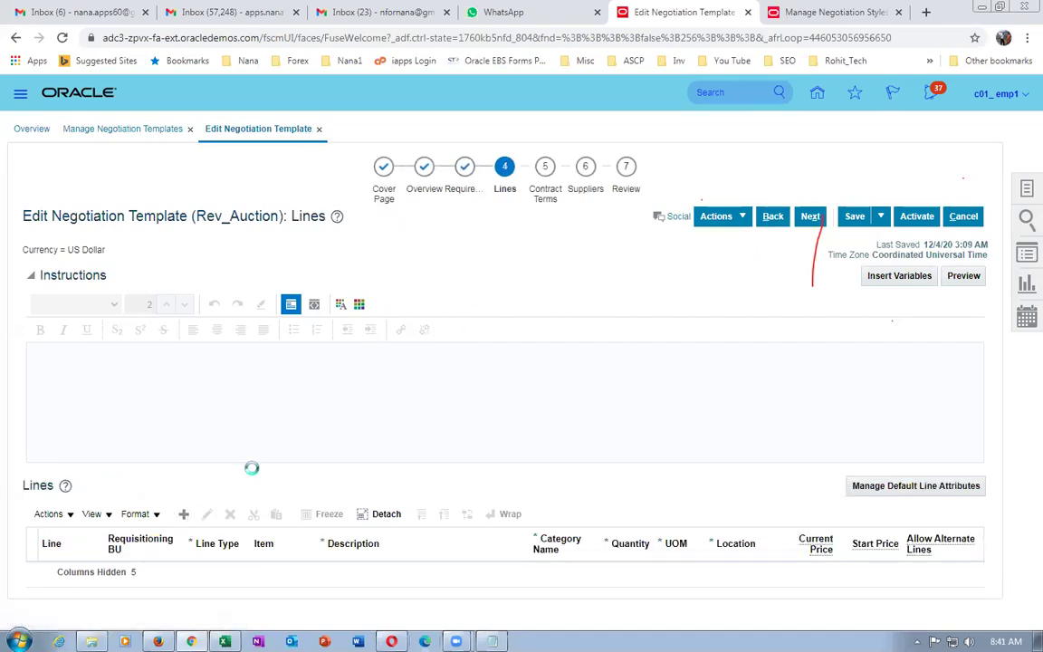
left_click(264, 577)
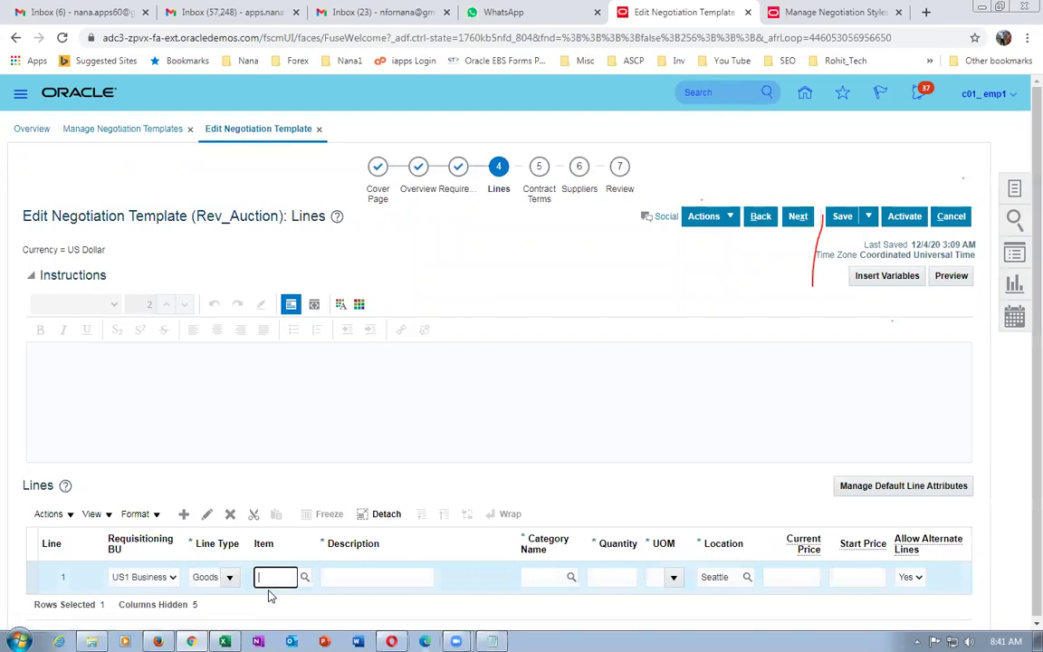
type("AS6500")
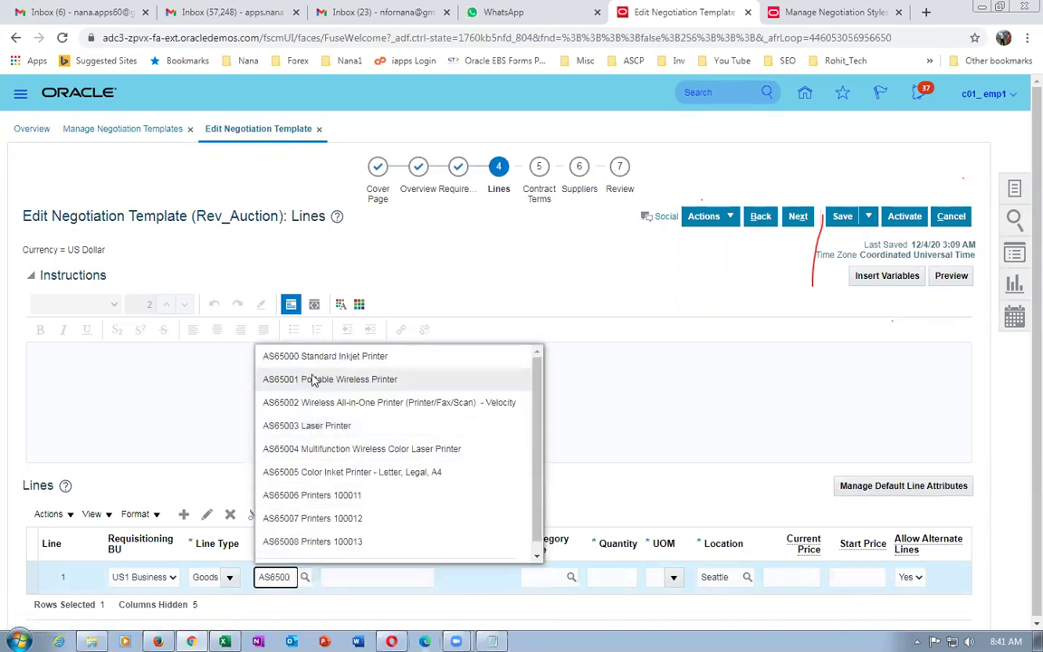
left_click(317, 381)
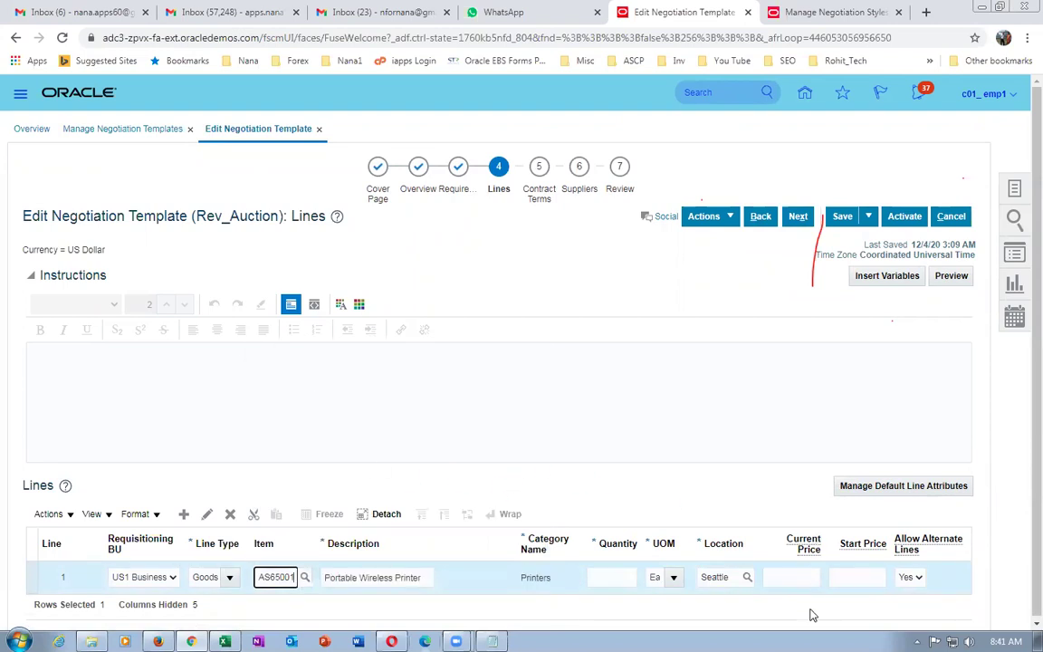
left_click(800, 580)
type("100")
key("Tab")
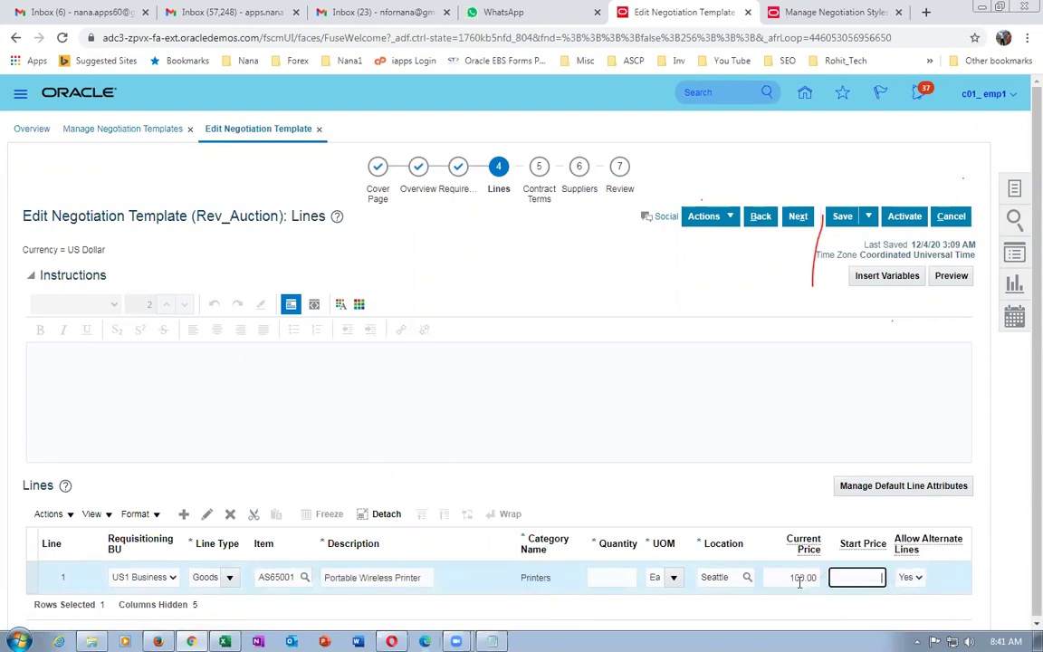
key("Tab")
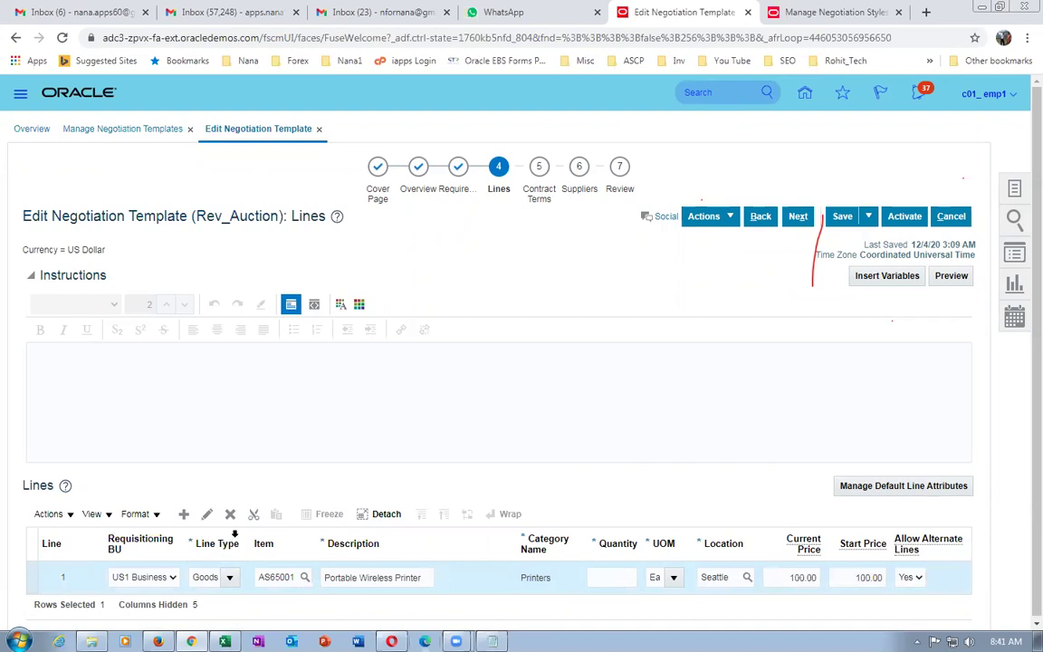
Set line 1's quantity to 5 and open the line for detailed editing.
left_click(207, 513)
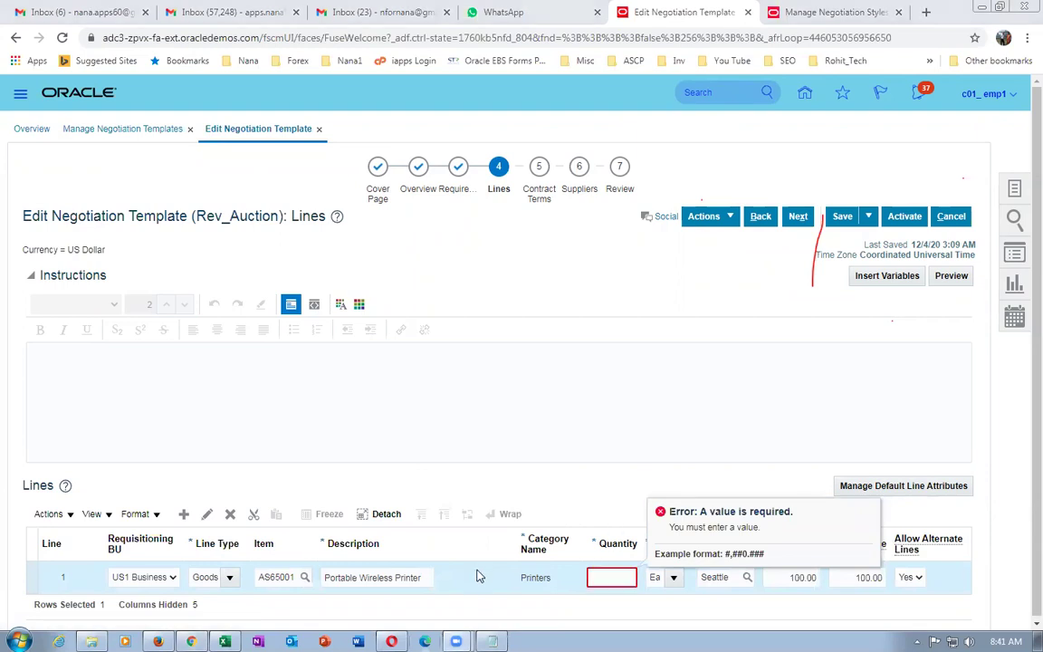
type("5")
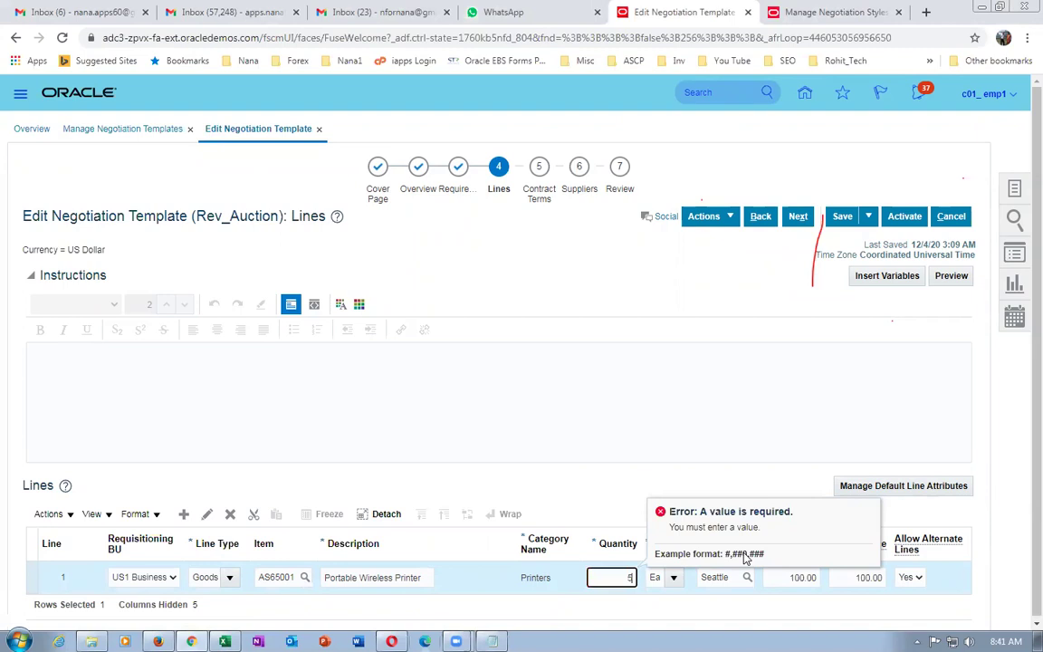
left_click(708, 468)
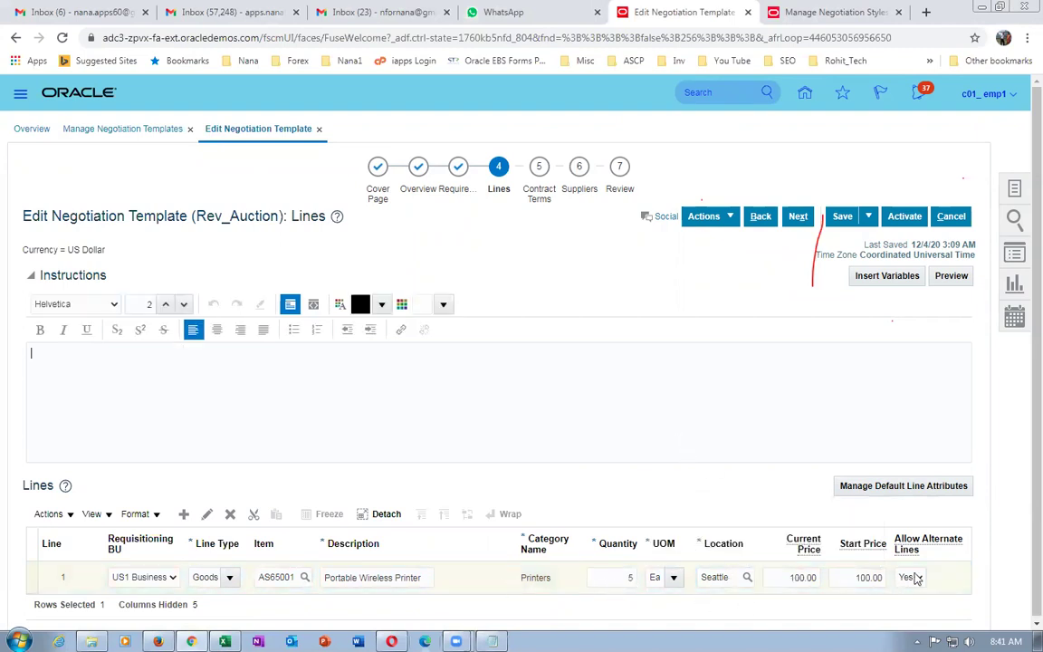
left_click(489, 587)
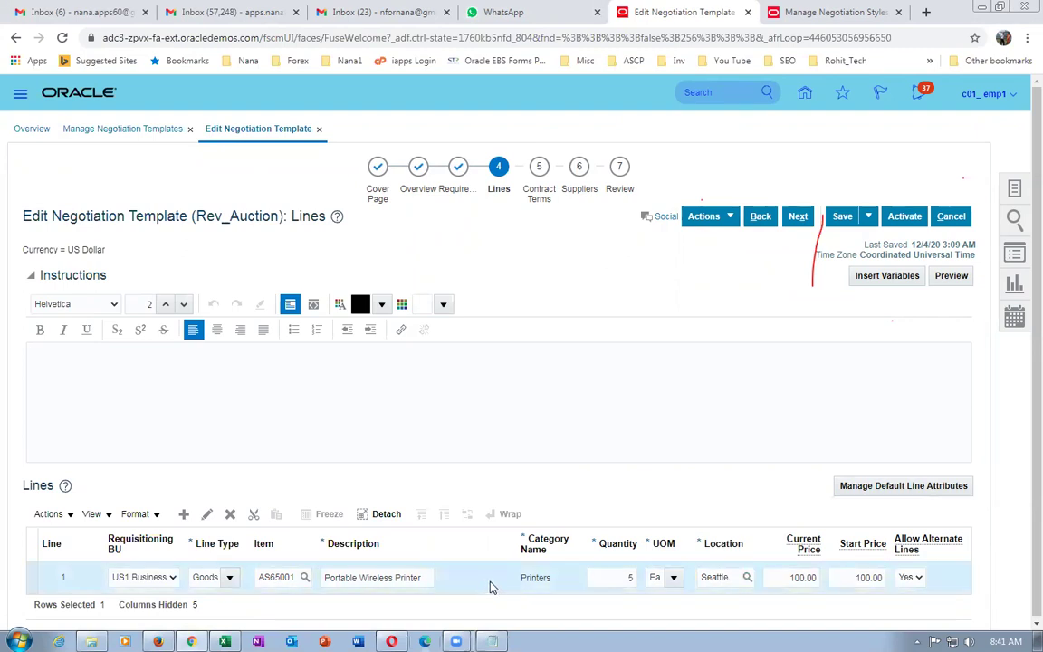
left_click(208, 515)
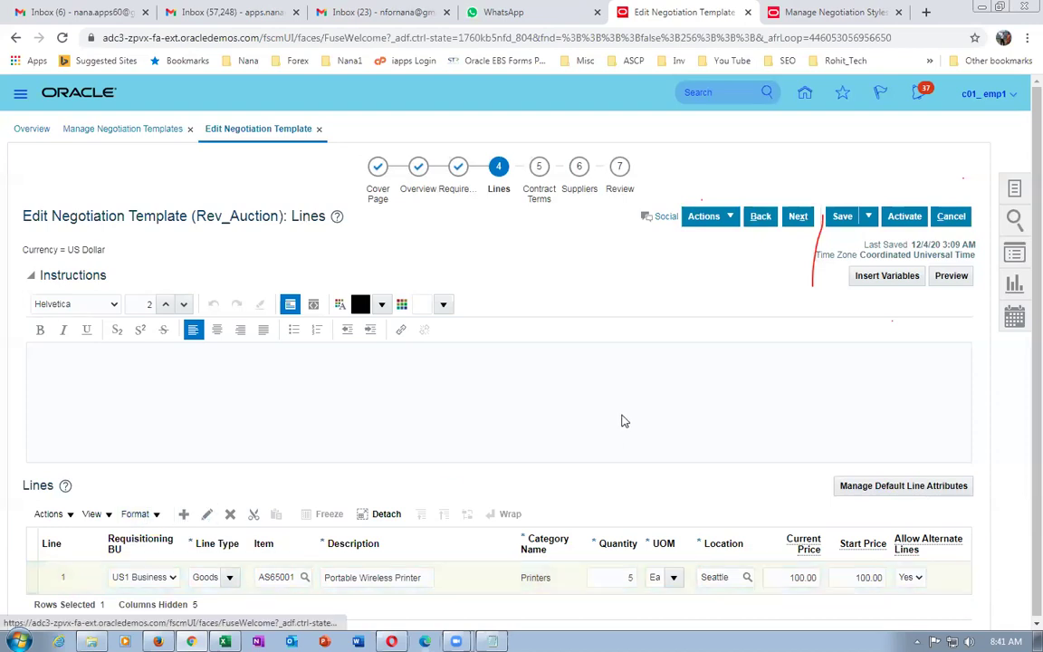
Give line 1 a target price of 90, display it to suppliers, and save the line.
left_click(517, 336)
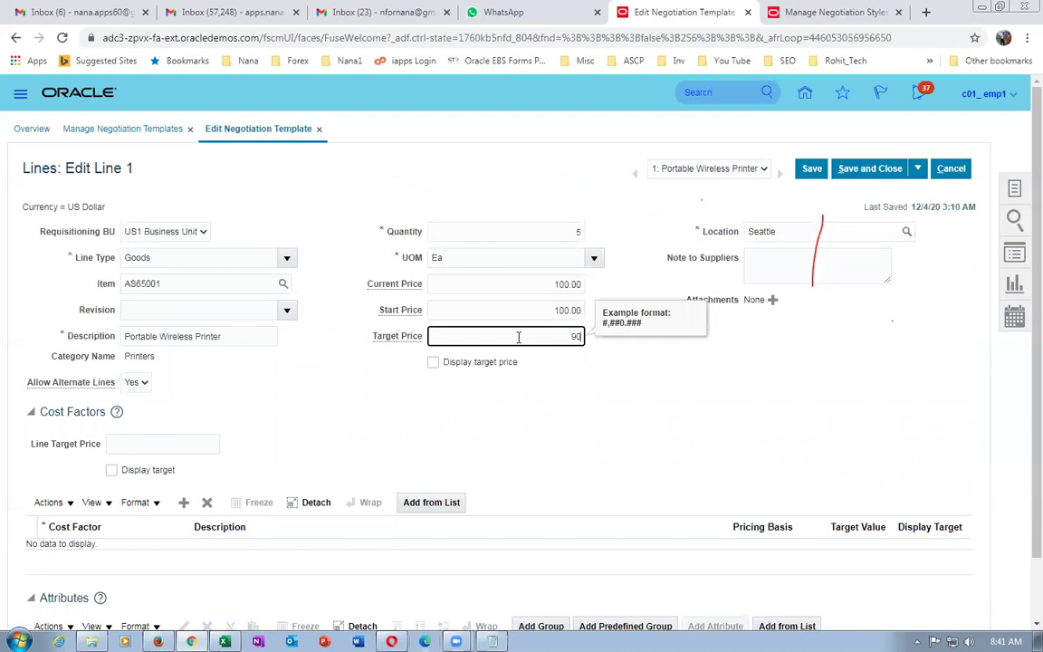
left_click(433, 362)
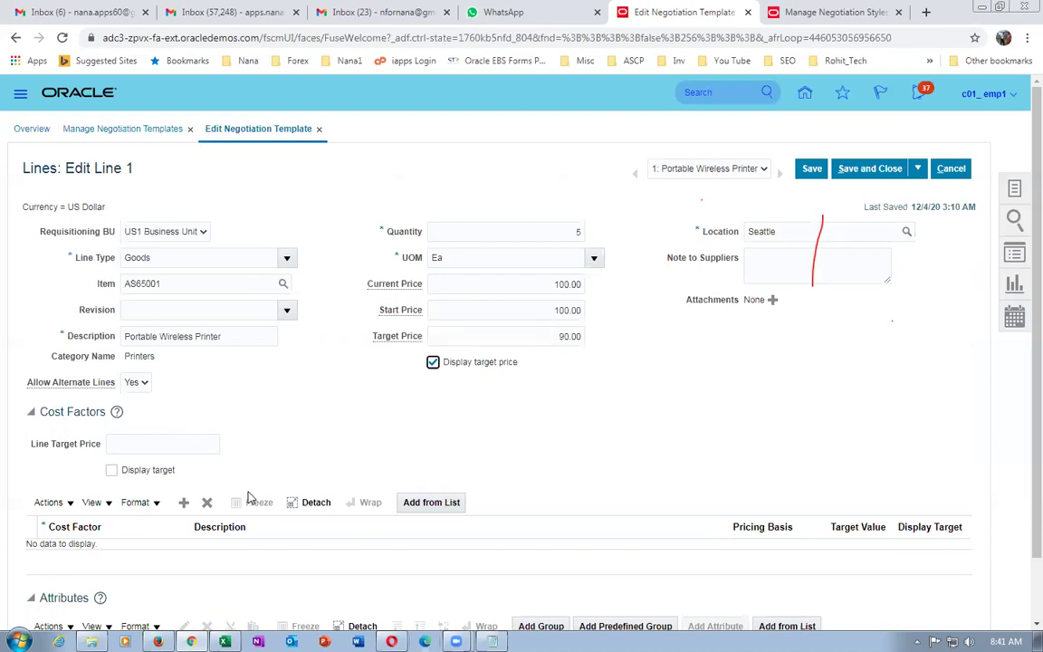
scroll(249, 498, "down", 1)
scroll(426, 440, "up", 1)
left_click(863, 170)
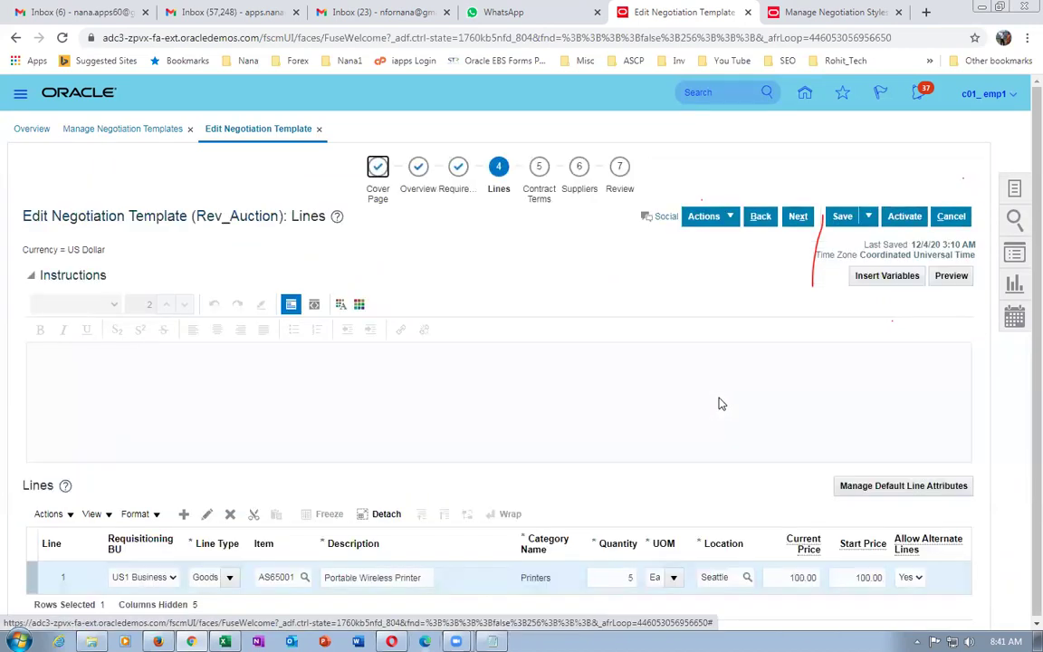
Validate the Rev_Auction template and review its Lines step before moving to Suppliers.
left_click(710, 225)
left_click(710, 243)
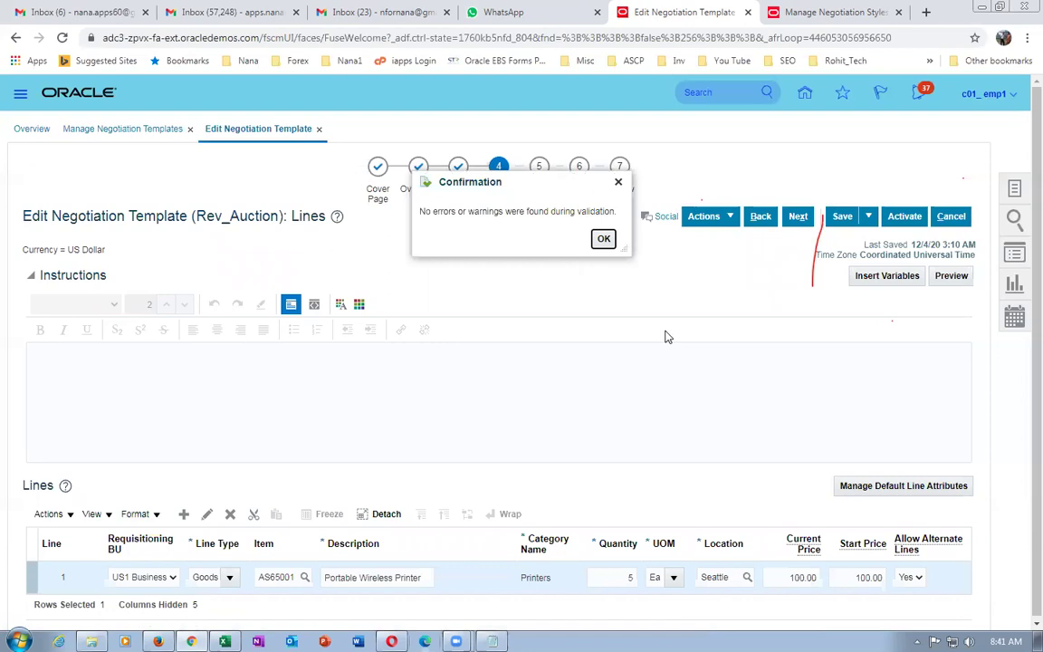
left_click(604, 240)
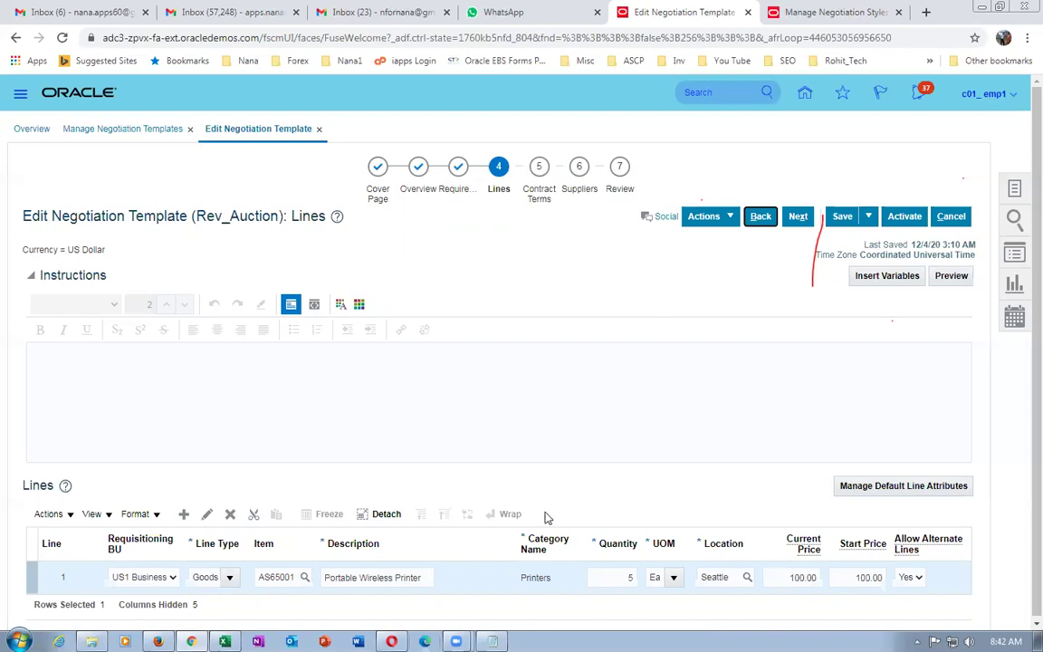
left_click(334, 407)
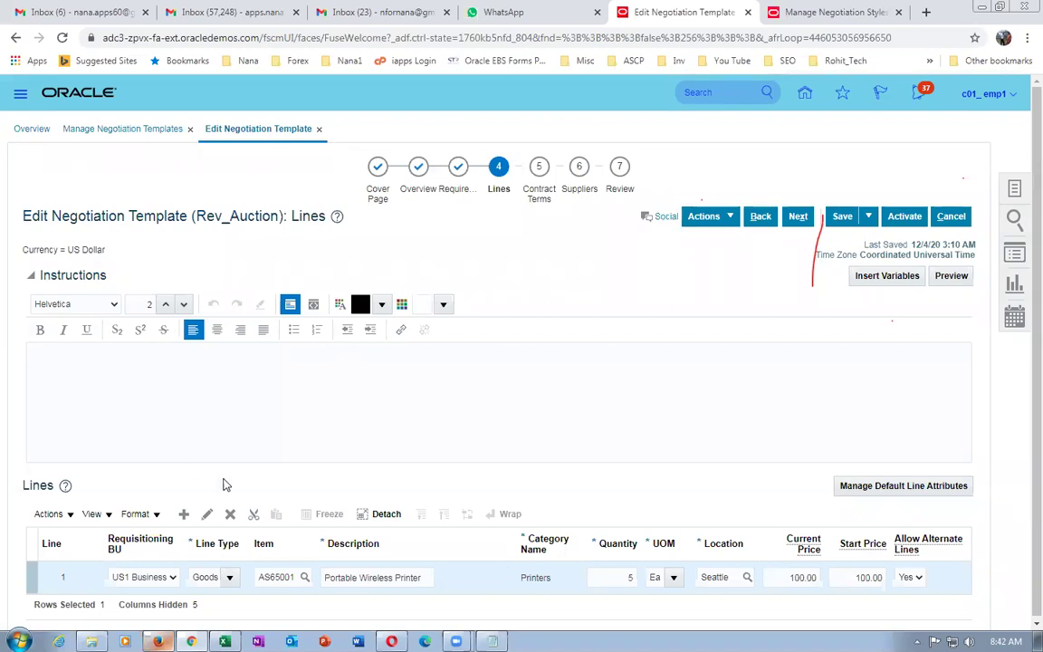
left_click(580, 192)
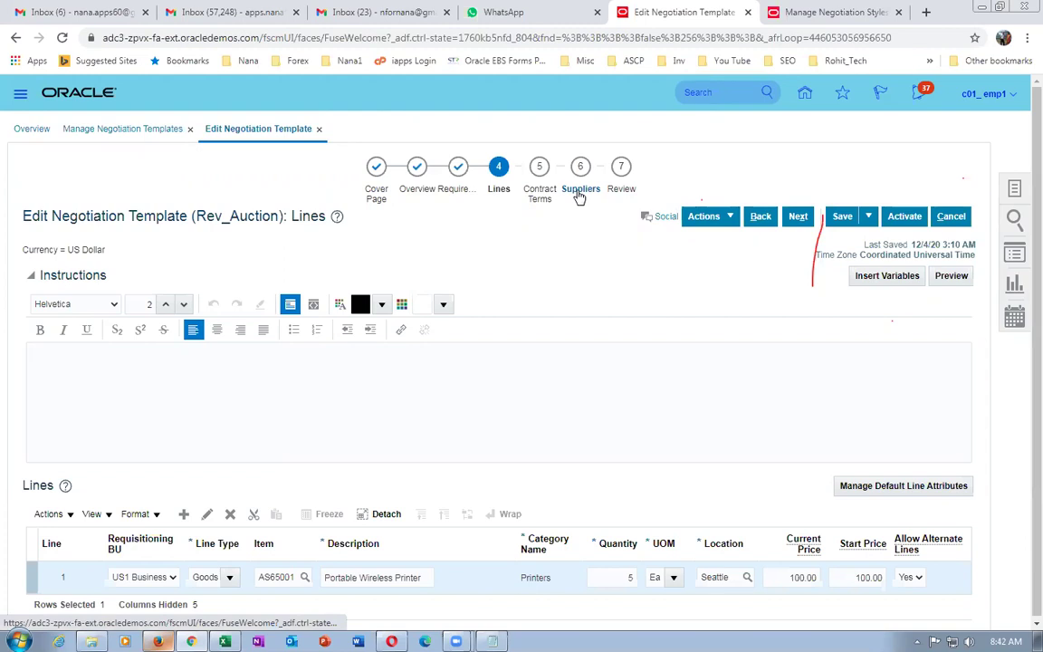
Invite supplier c01_sup_1 at Site 1 and c01_sup_2 at Site 2.
left_click(183, 303)
left_click(152, 365)
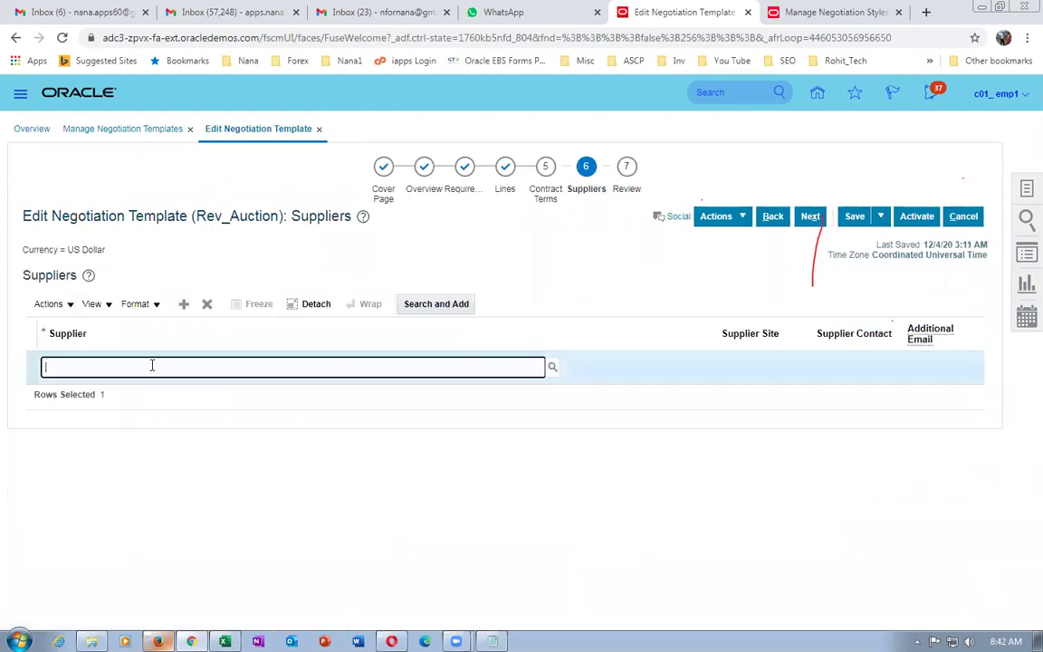
type("c01")
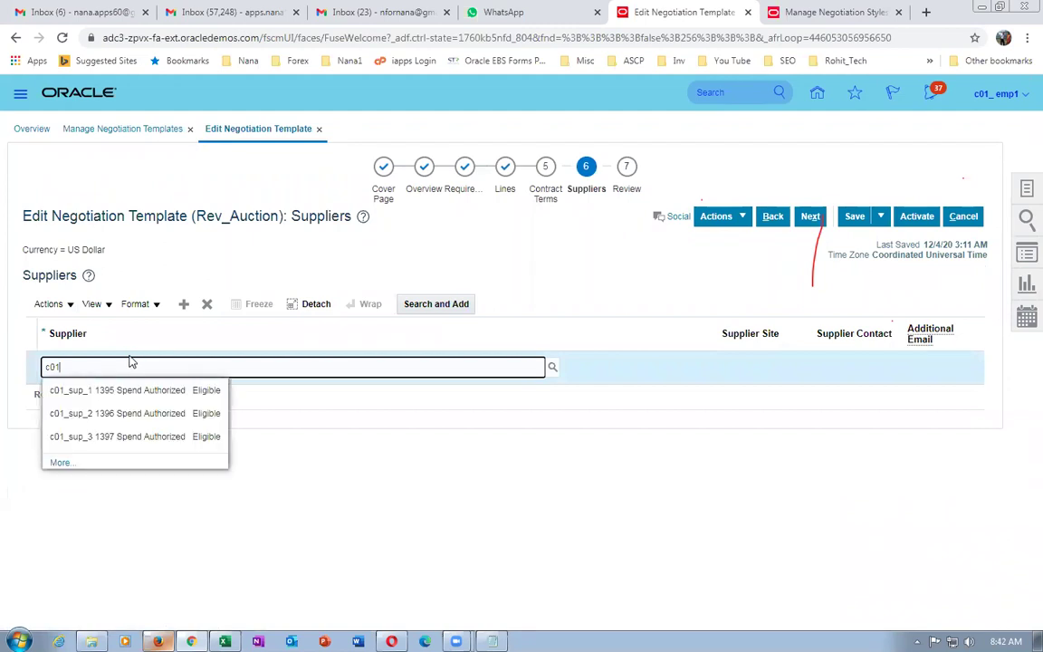
left_click(121, 391)
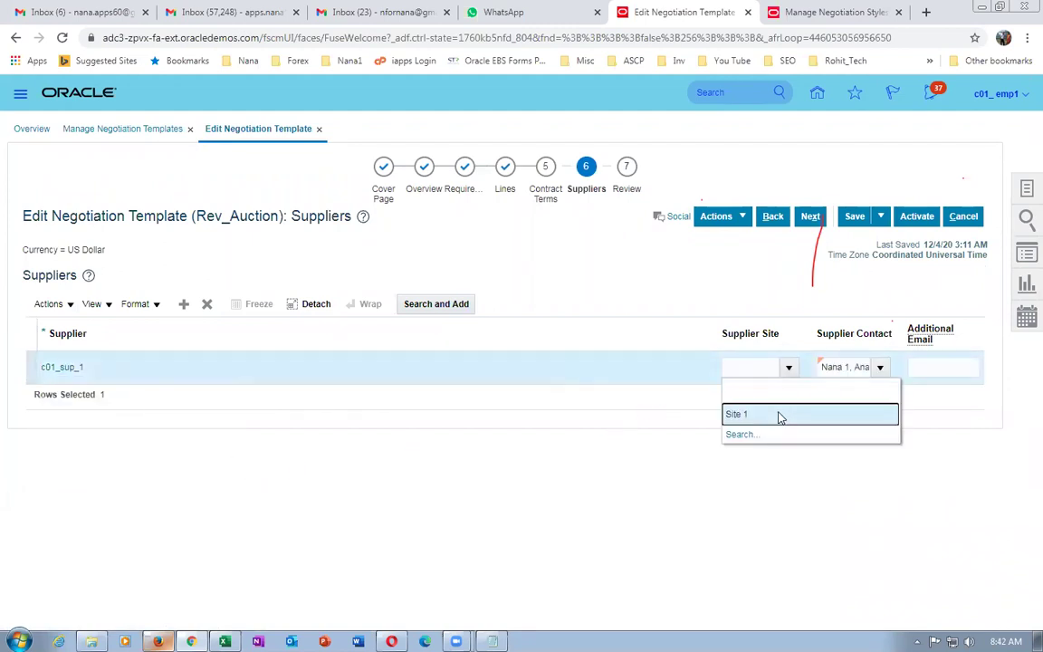
left_click(777, 415)
left_click(183, 305)
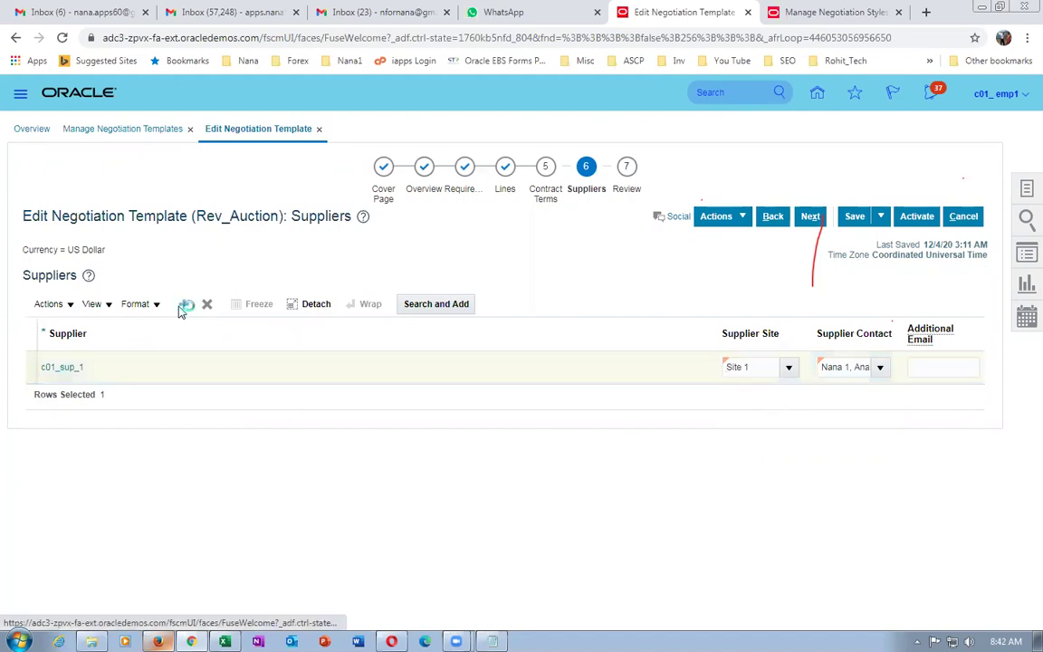
left_click(156, 366)
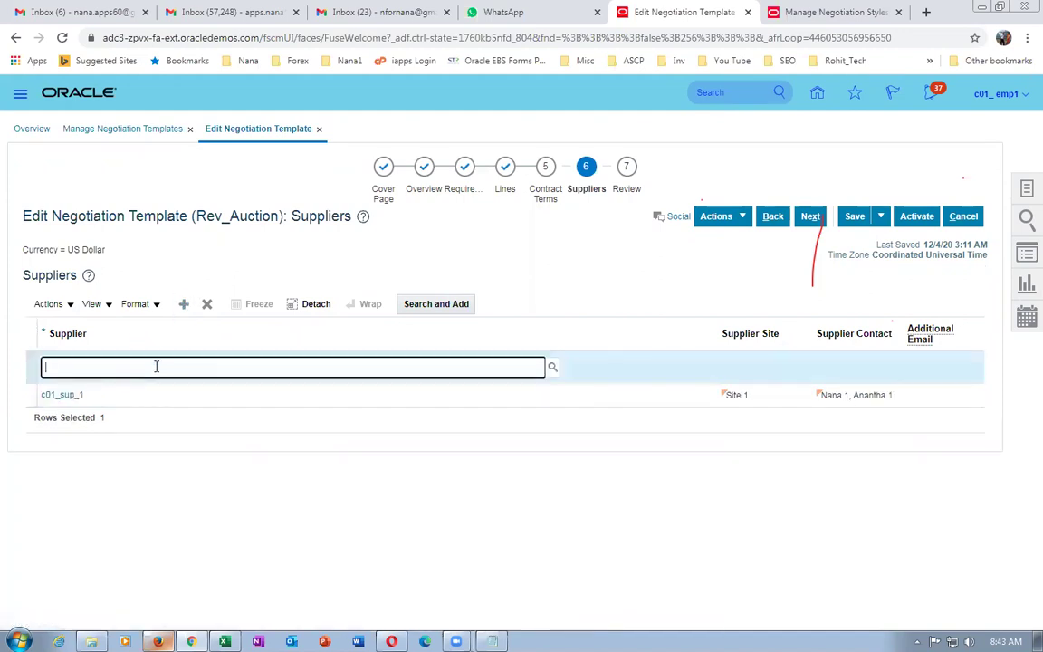
type("c01")
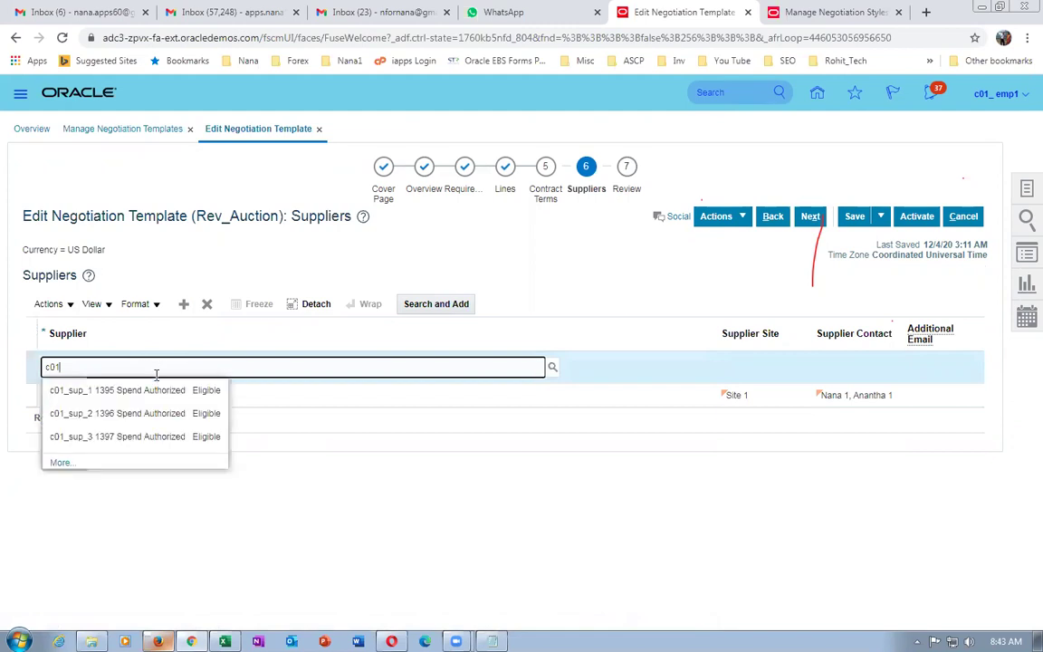
left_click(154, 412)
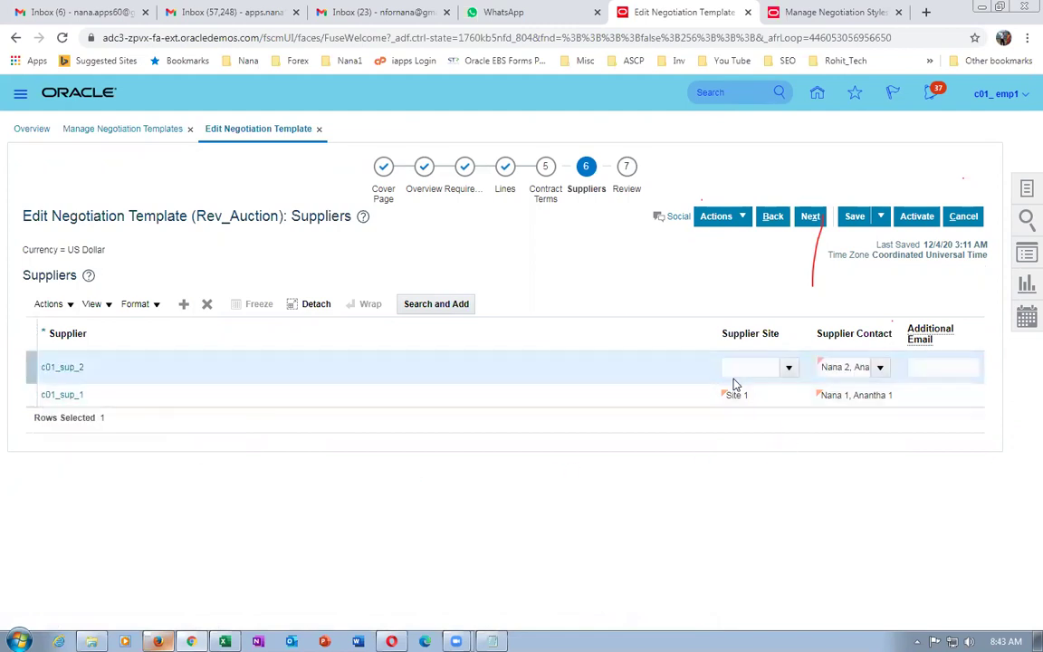
left_click(789, 368)
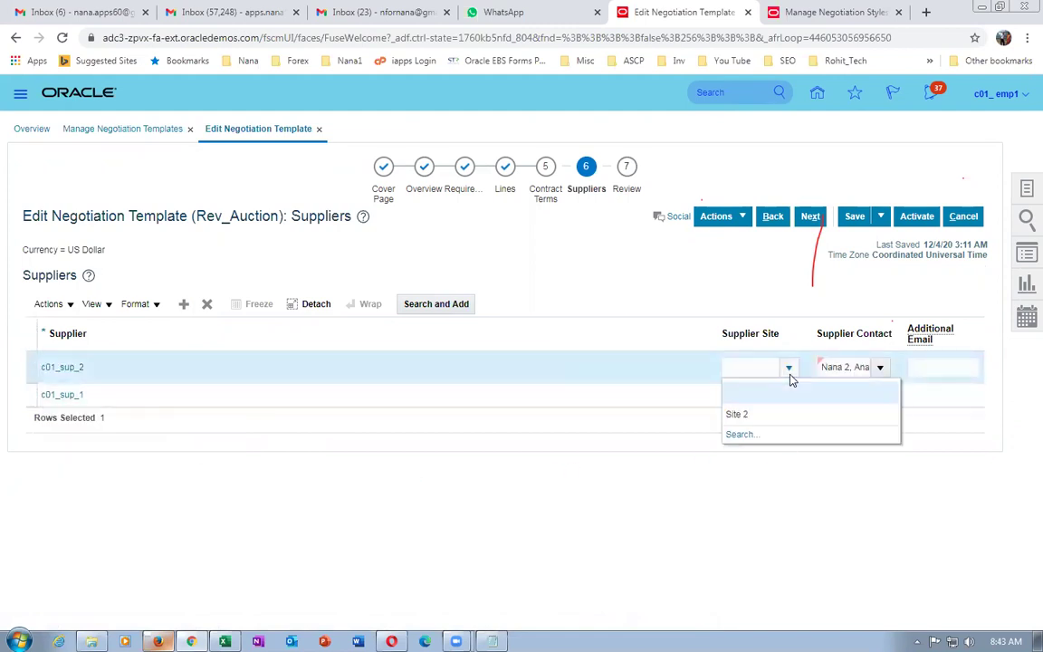
left_click(765, 414)
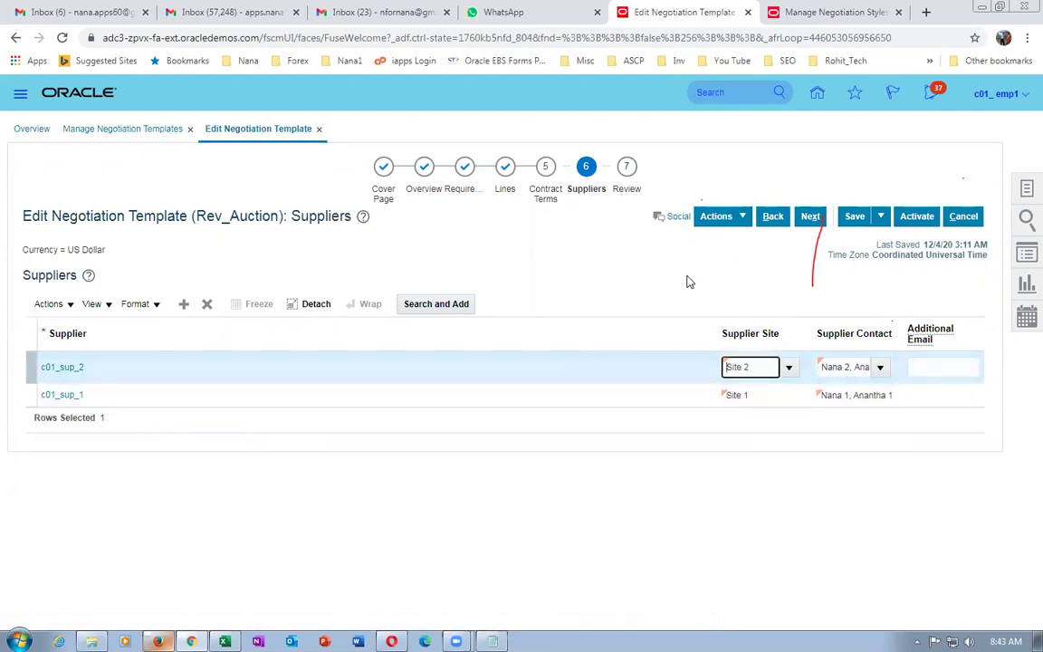
Save the supplier list, activate the template, and finish back at the Negotiations Overview.
left_click(855, 216)
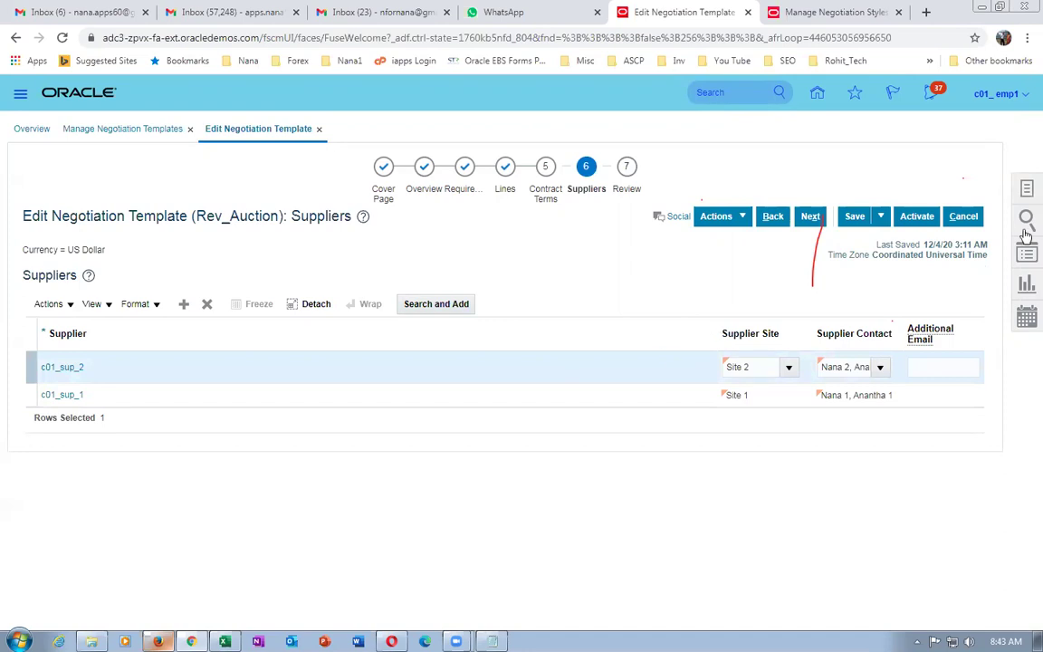
left_click(924, 220)
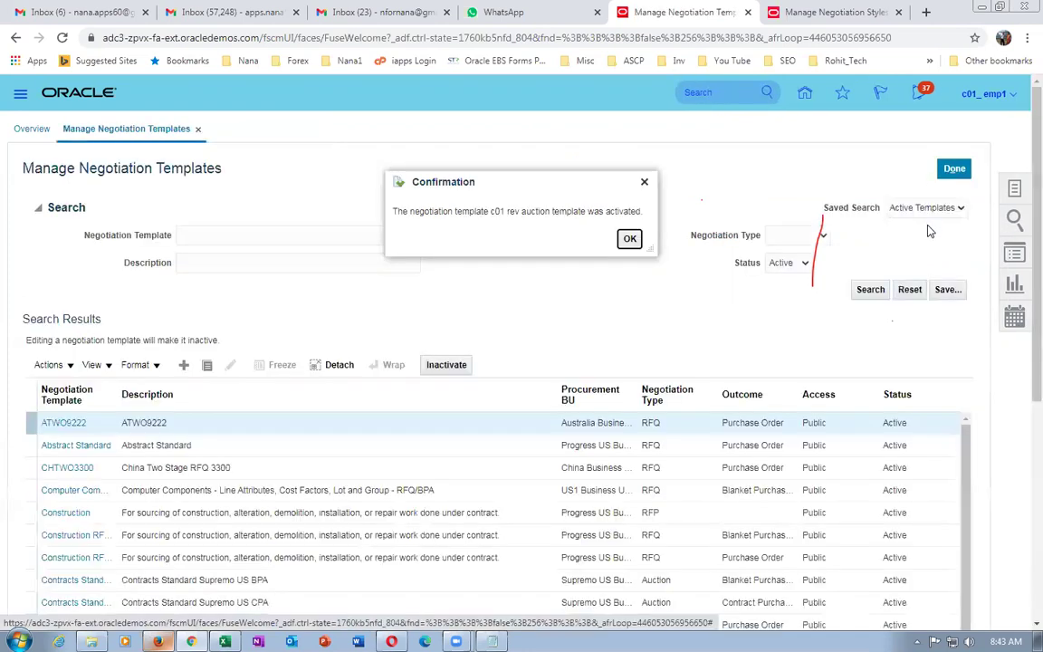
left_click(629, 238)
left_click(946, 174)
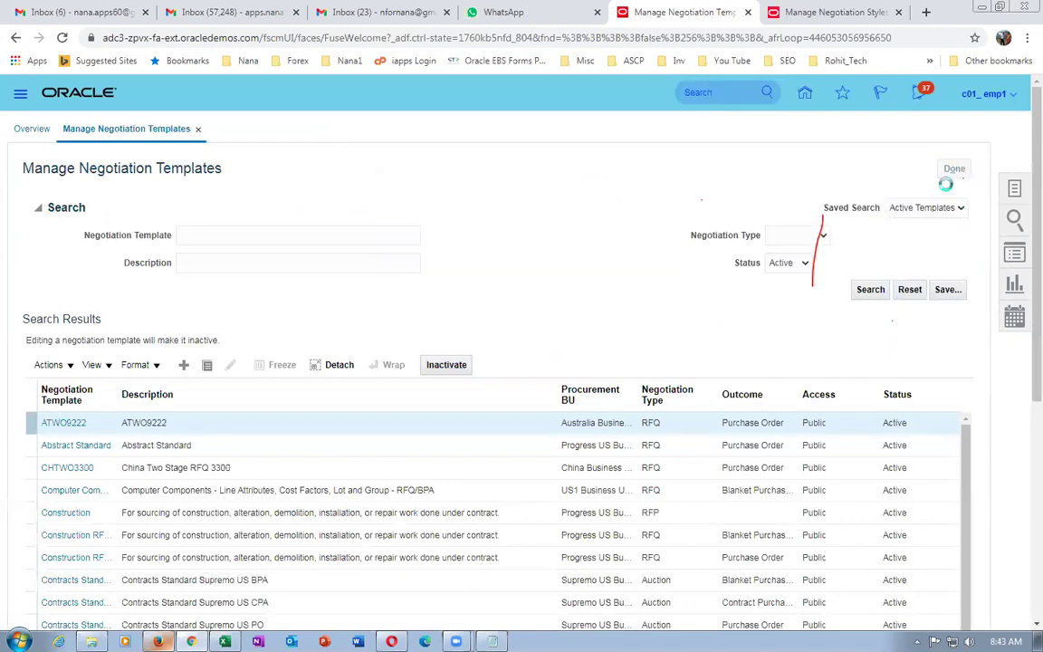
Create a Rev_Auction negotiation based on the c01 rev auction template.
left_click(1026, 190)
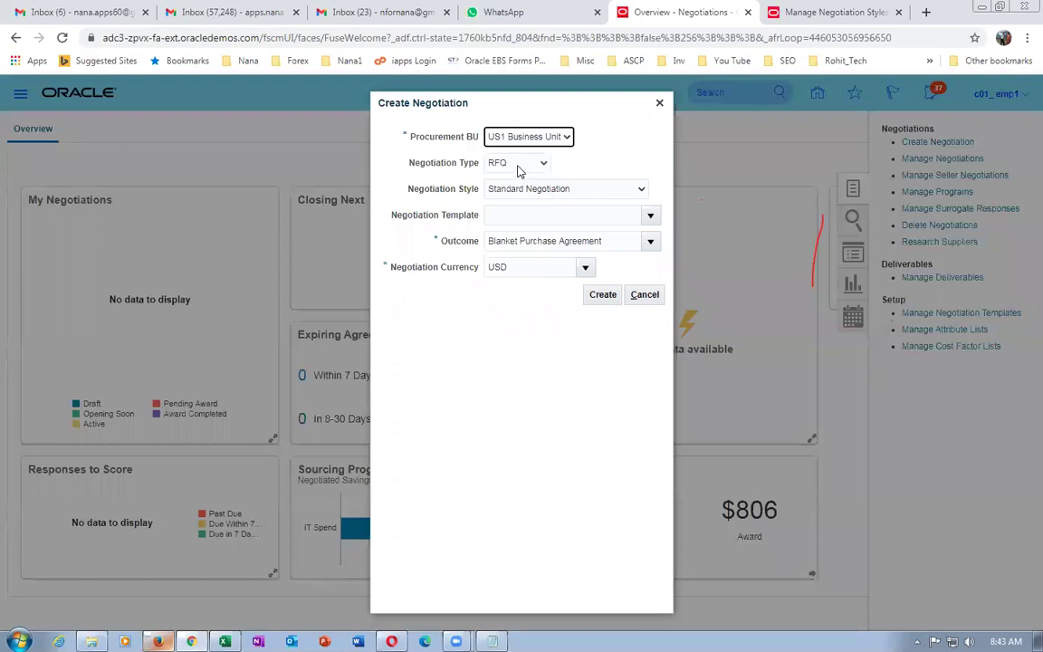
left_click(517, 166)
left_click(512, 223)
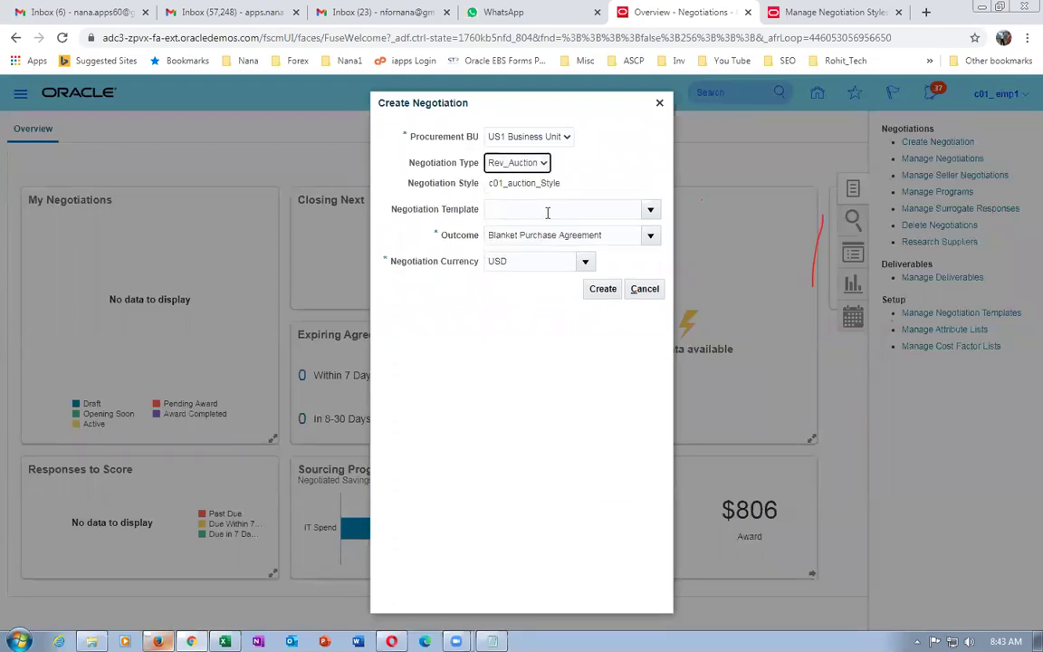
left_click(650, 209)
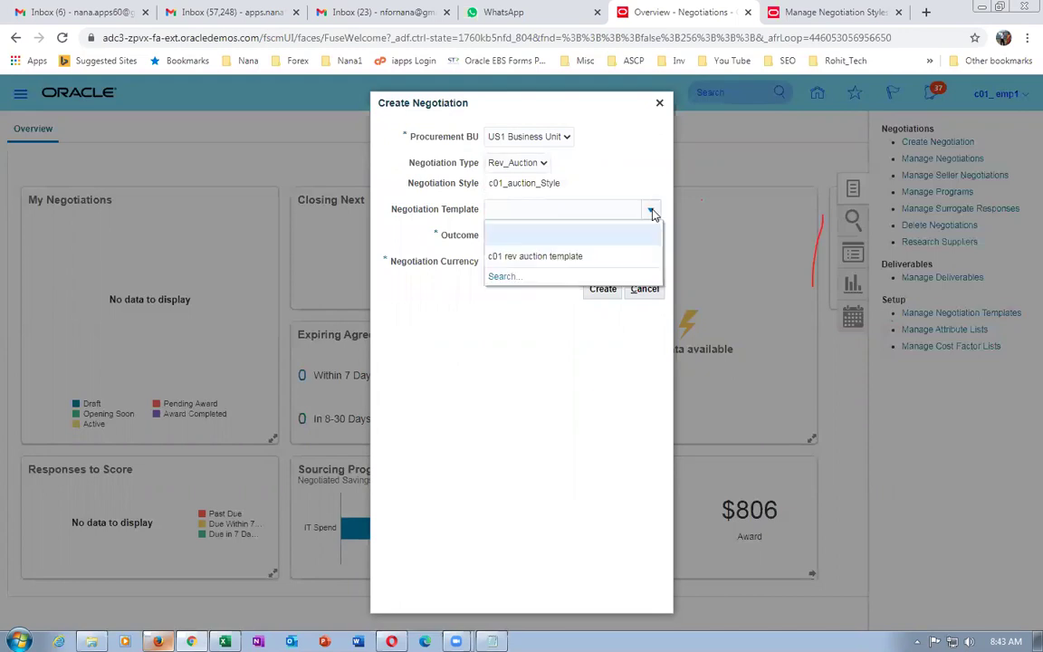
left_click(584, 258)
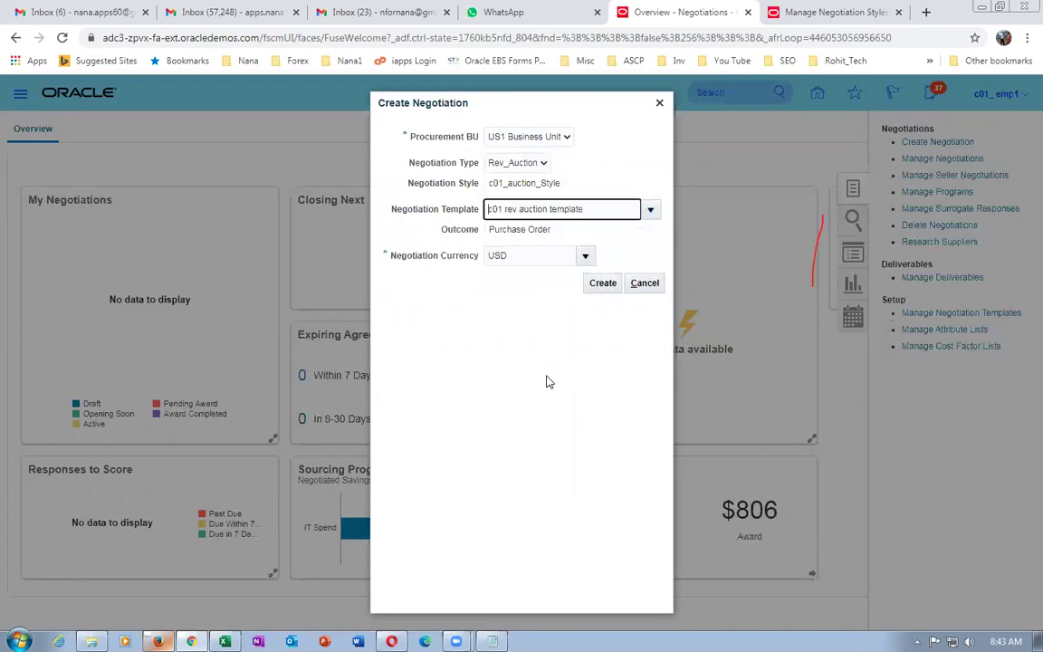
left_click(602, 283)
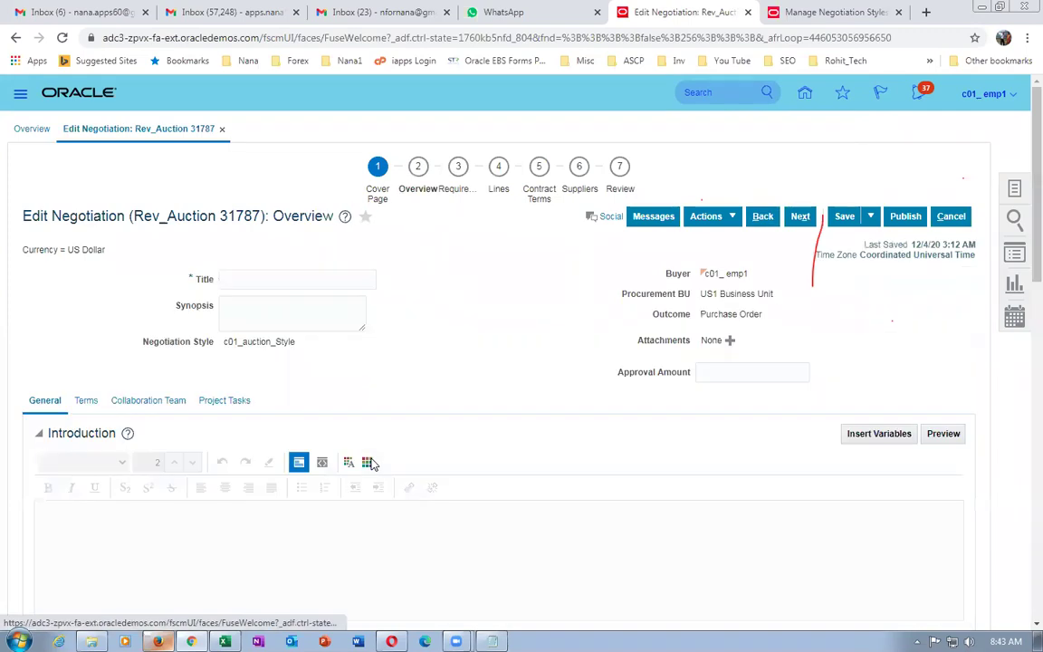
Review the negotiation's terms and try moving on to the Lines step.
left_click(86, 402)
scroll(377, 410, "down", 4)
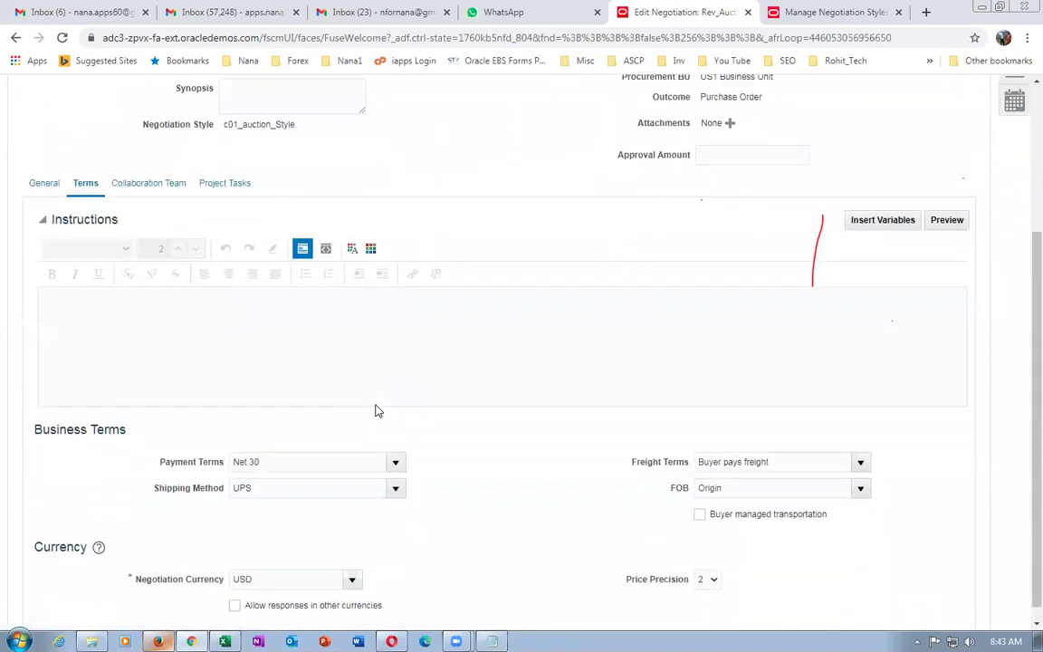
scroll(381, 408, "up", 4)
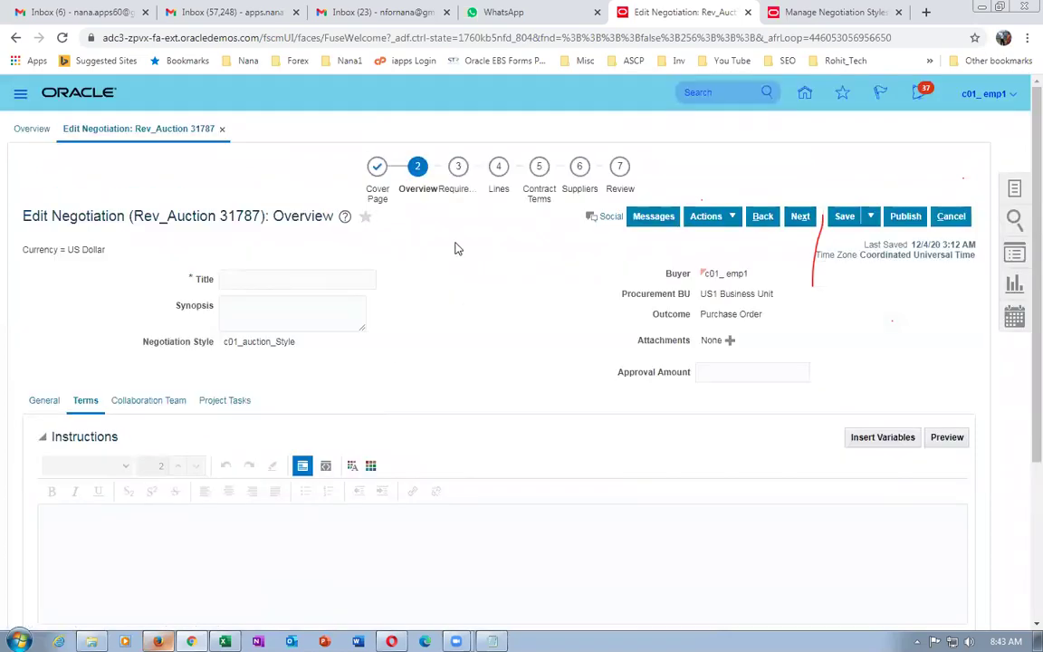
left_click(496, 194)
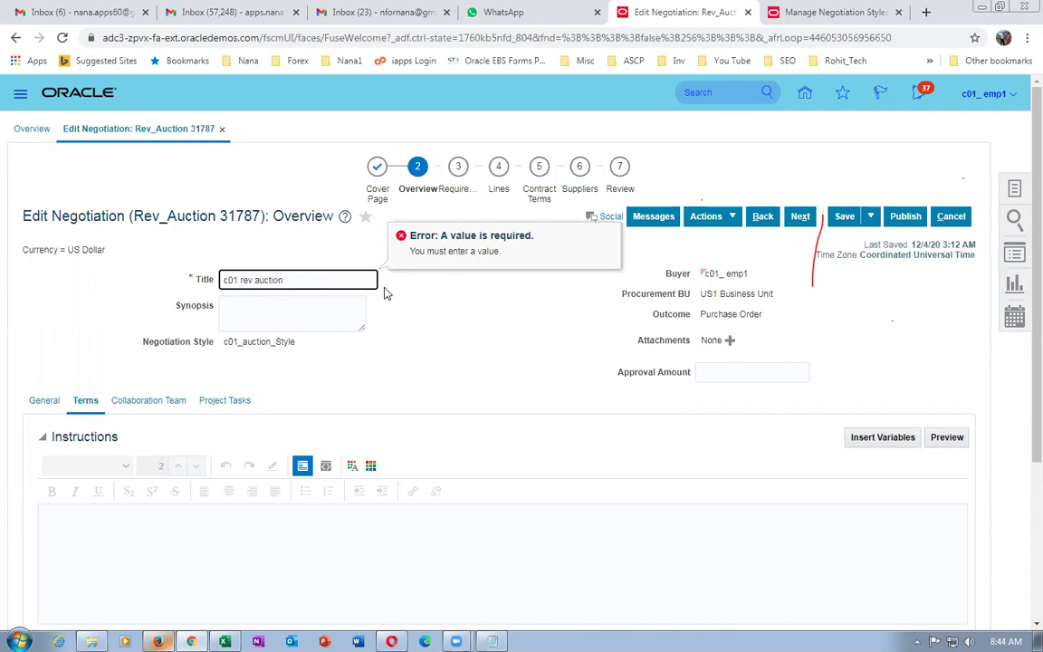
Copy the title 'c01 rev auction' into the Synopsis, then dismiss the missing close date error.
left_click_drag(308, 279, 104, 250)
key("ctrl+c")
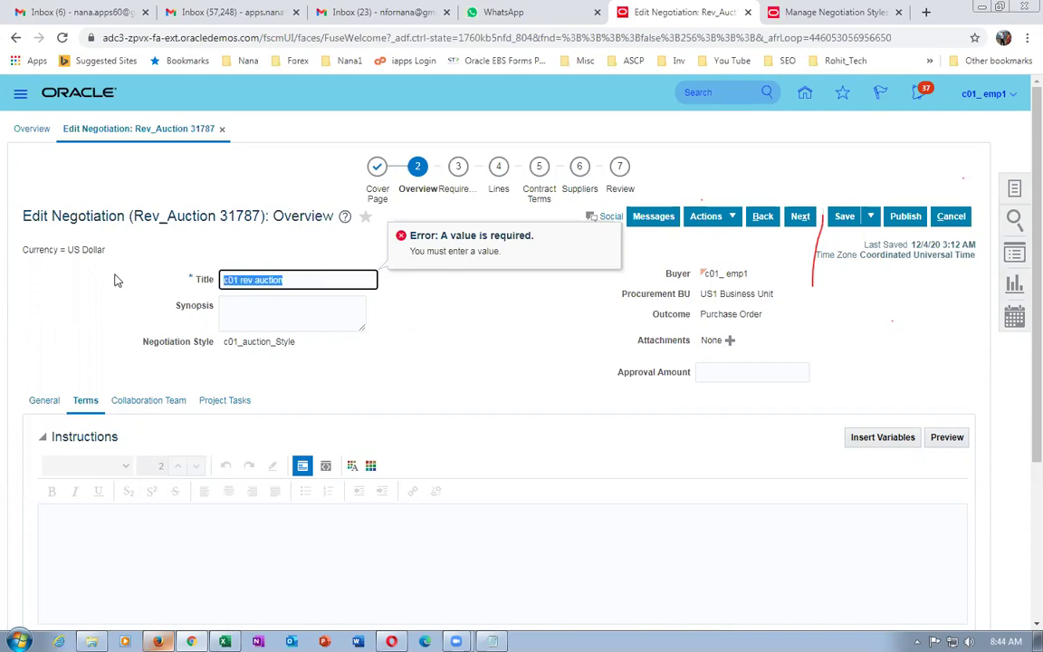
left_click(237, 313)
key("ctrl+v")
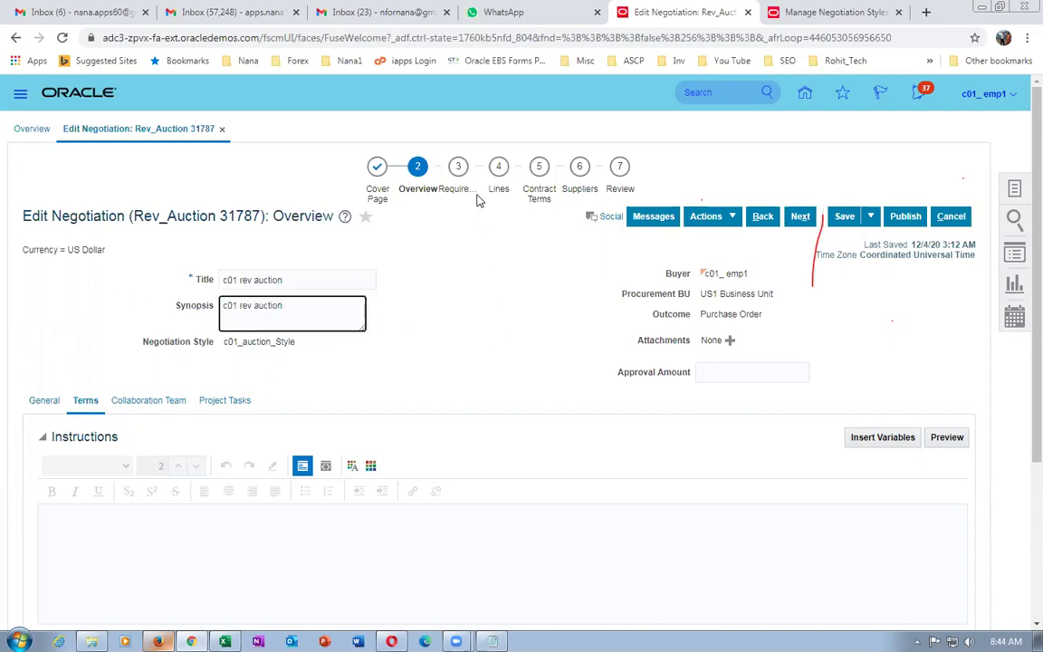
left_click(513, 302)
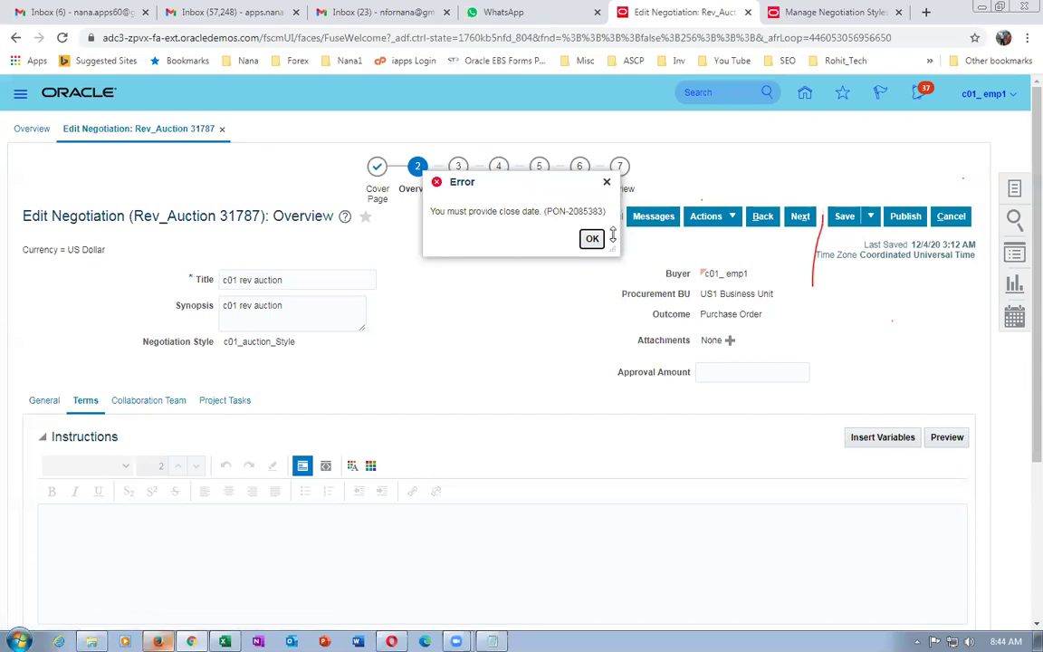
left_click(591, 238)
scroll(163, 412, "down", 3)
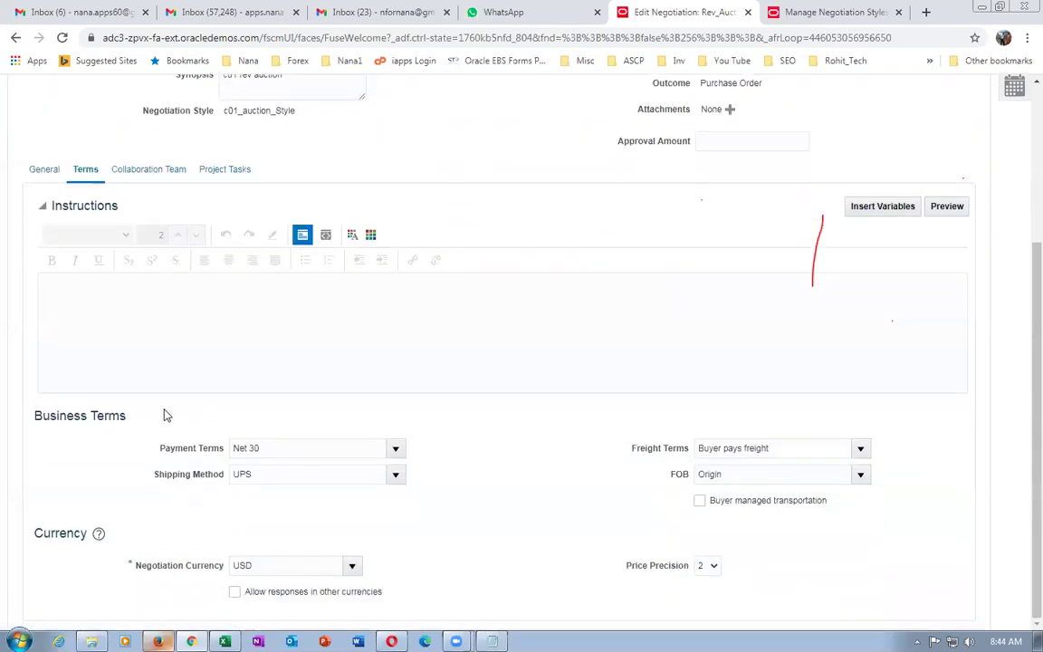
left_click(41, 169)
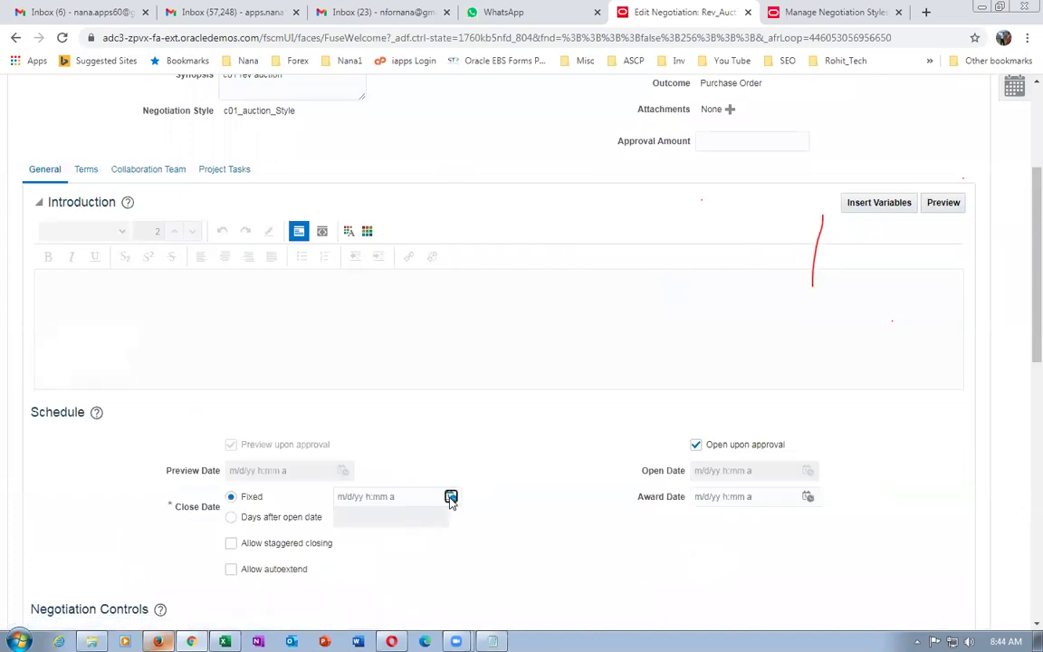
left_click(450, 497)
left_click(599, 332)
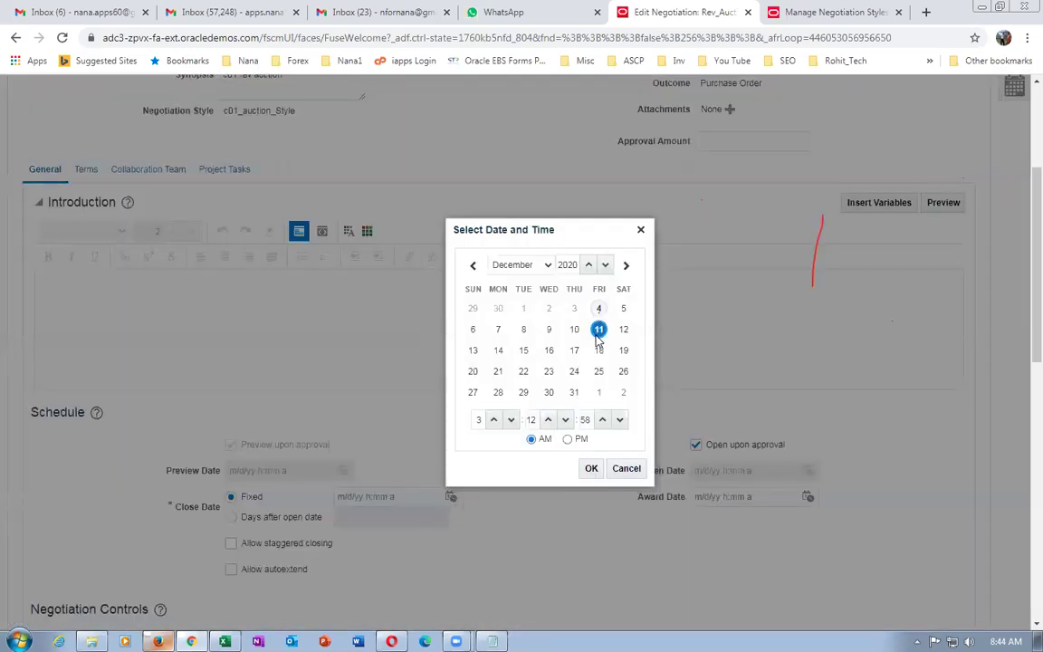
left_click(591, 468)
scroll(452, 370, "up", 3)
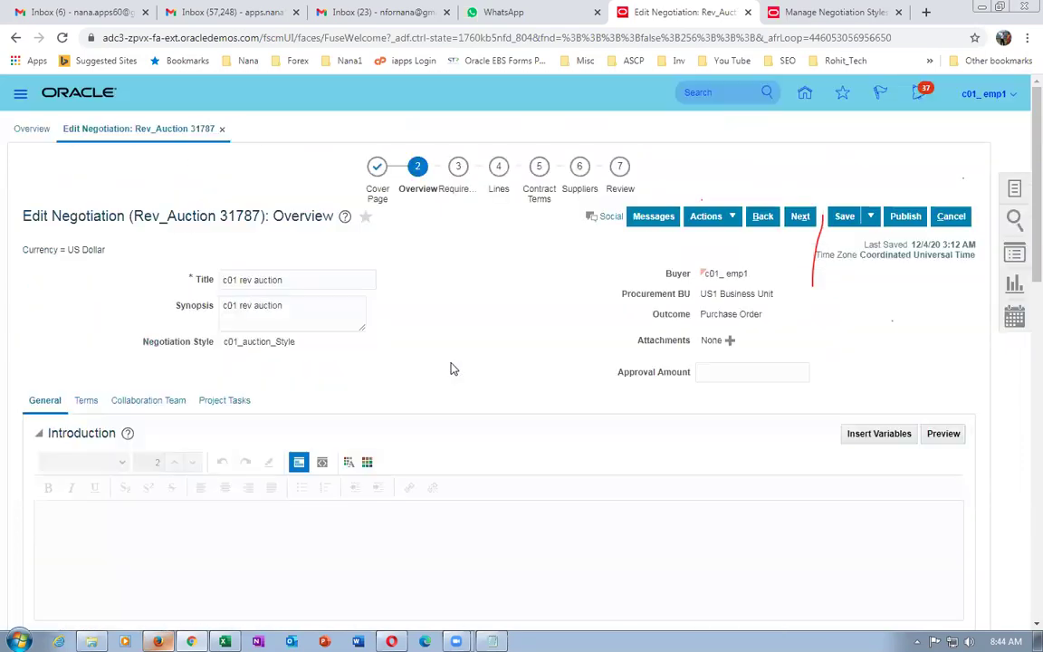
left_click(843, 215)
left_click(497, 190)
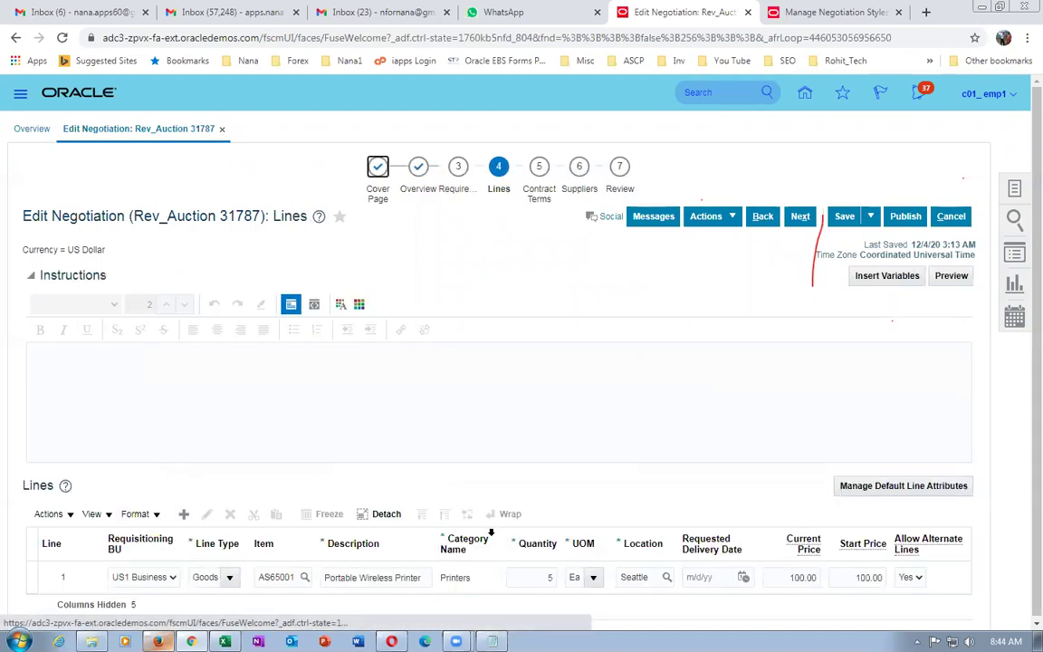
left_click(570, 192)
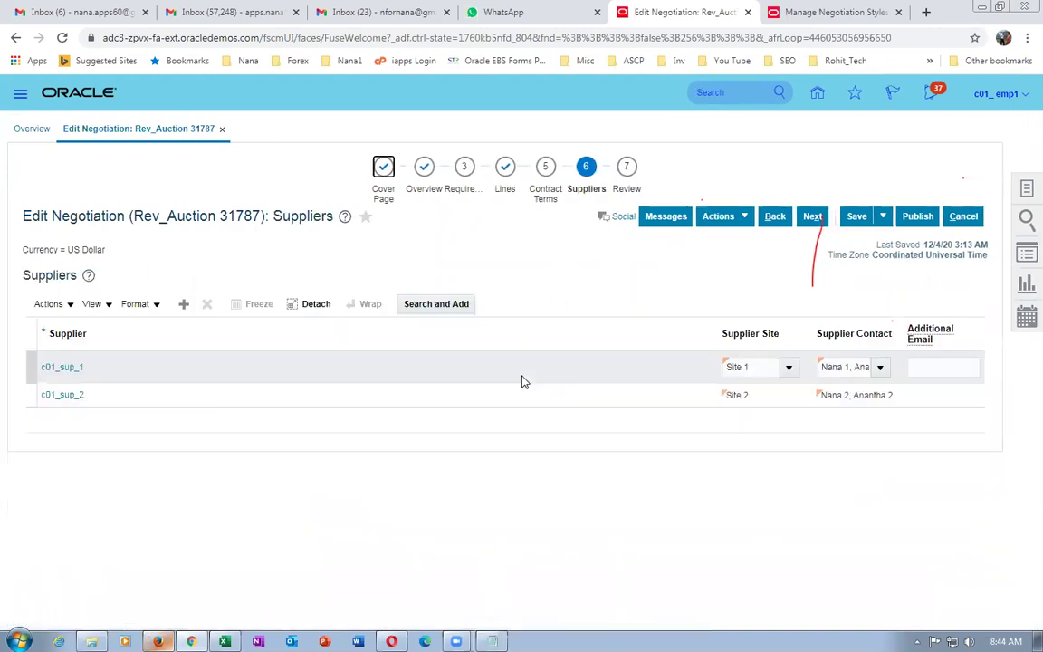
left_click(924, 217)
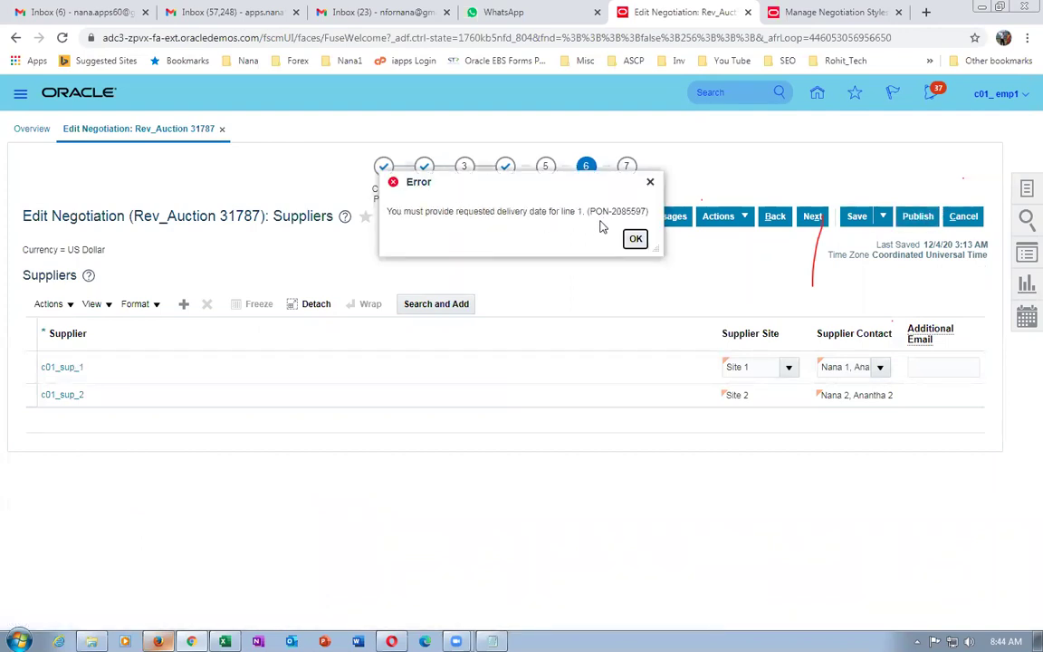
left_click(634, 238)
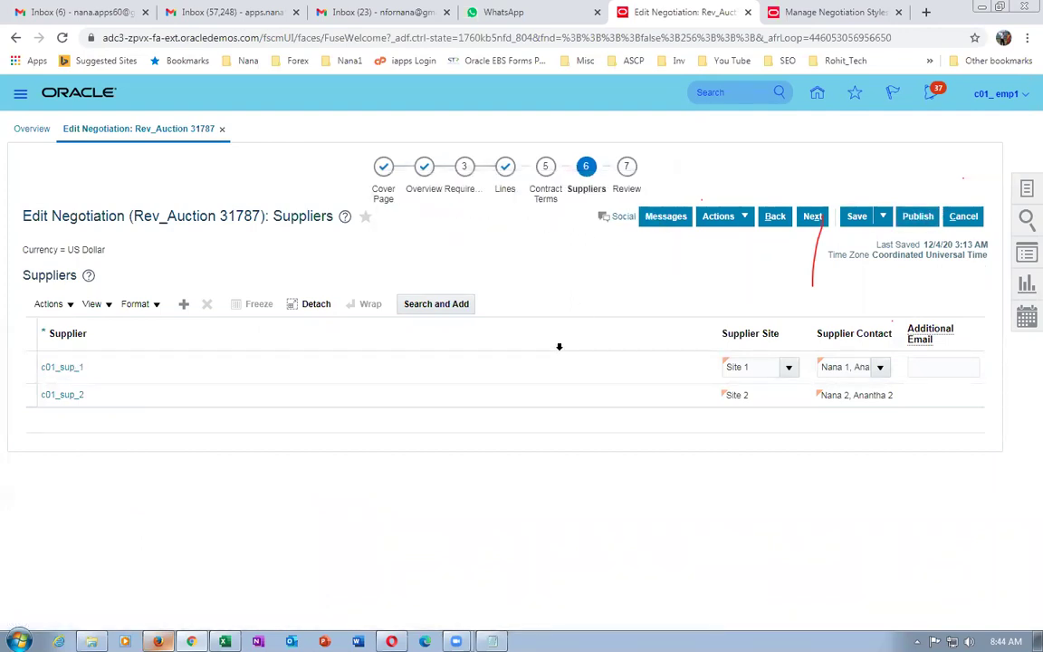
Give line 1 a requested delivery date of 12/25/20 and save the negotiation.
left_click(504, 190)
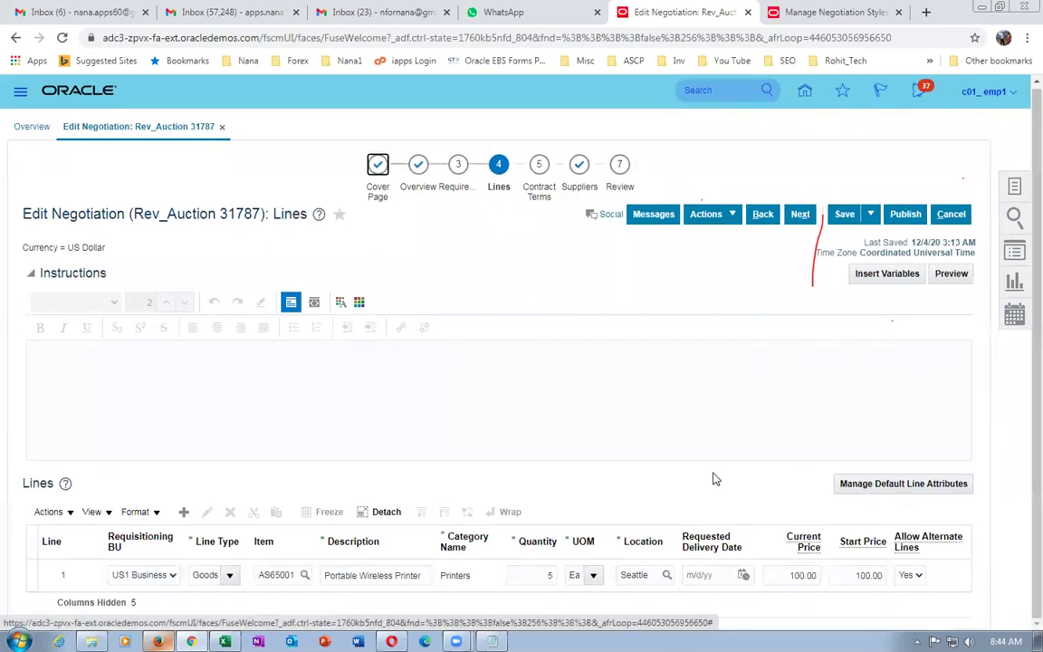
left_click(744, 577)
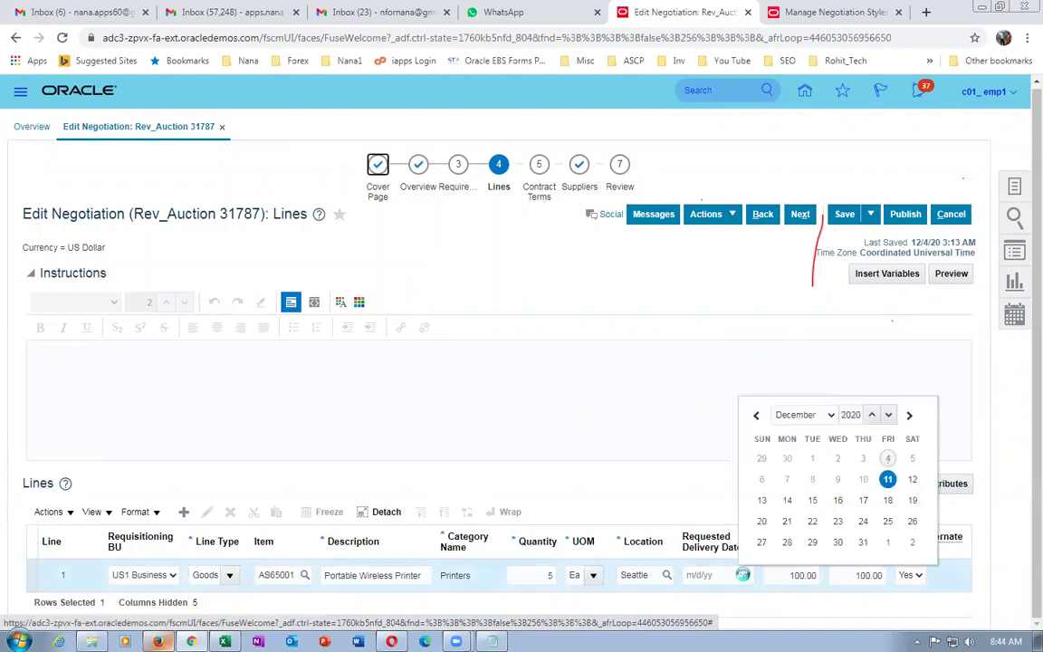
left_click(887, 522)
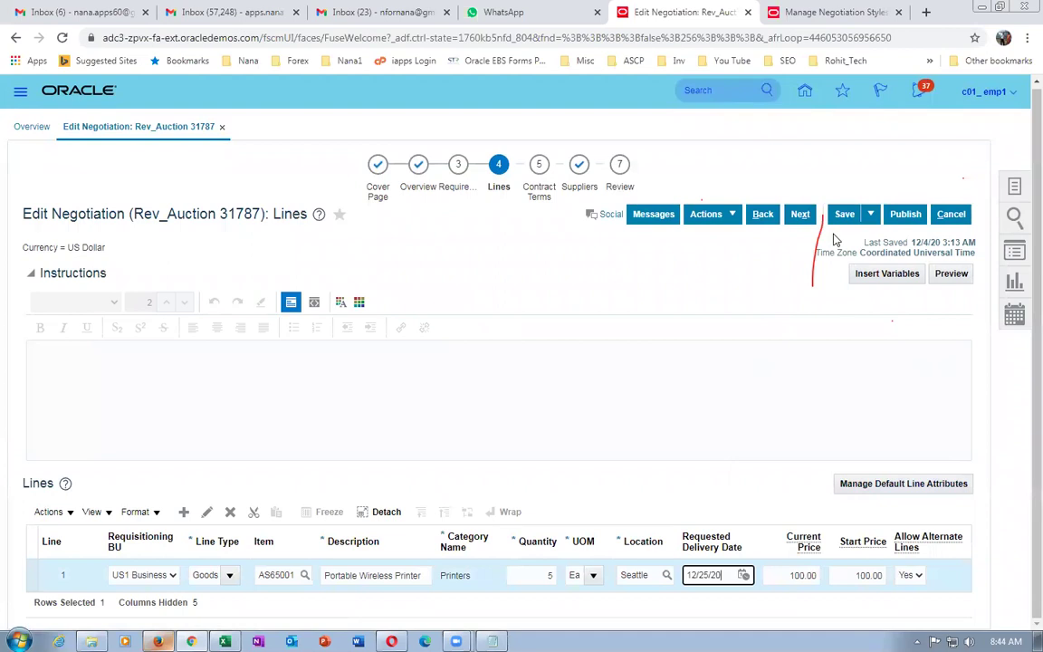
left_click(843, 218)
Validate negotiation 31787 and publish it, acknowledging the submitted-for-approval message.
left_click(707, 218)
left_click(712, 258)
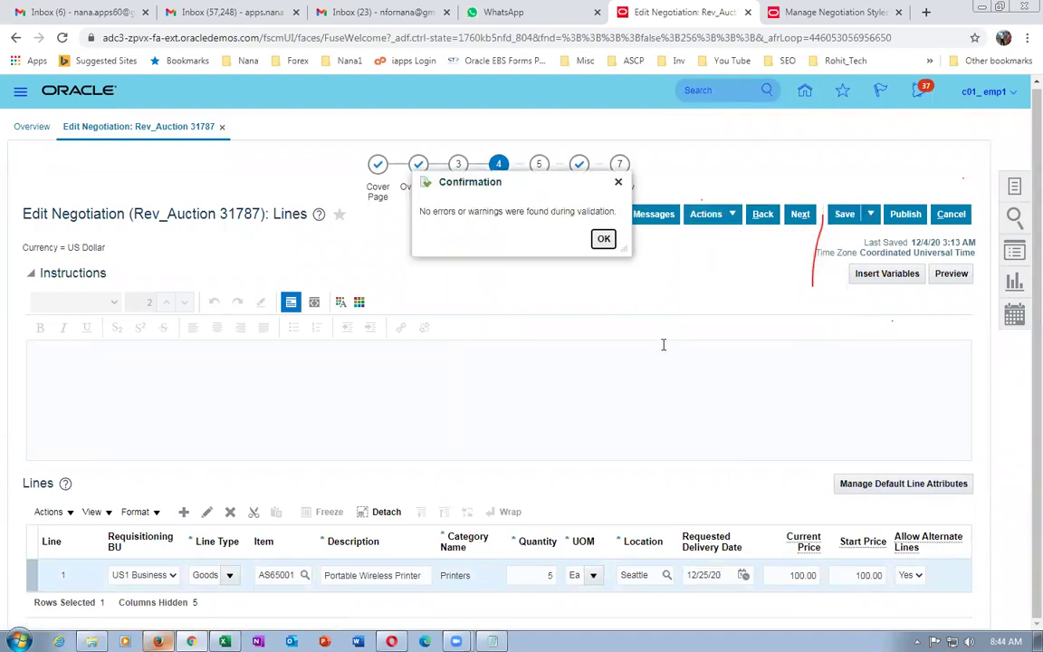
left_click(602, 239)
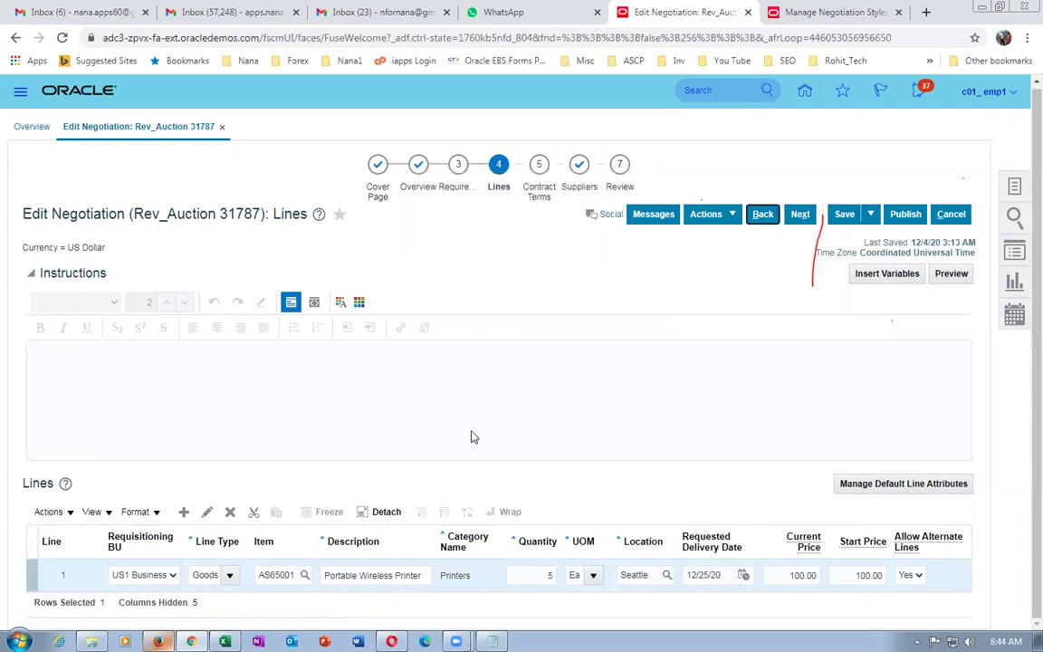
left_click(905, 213)
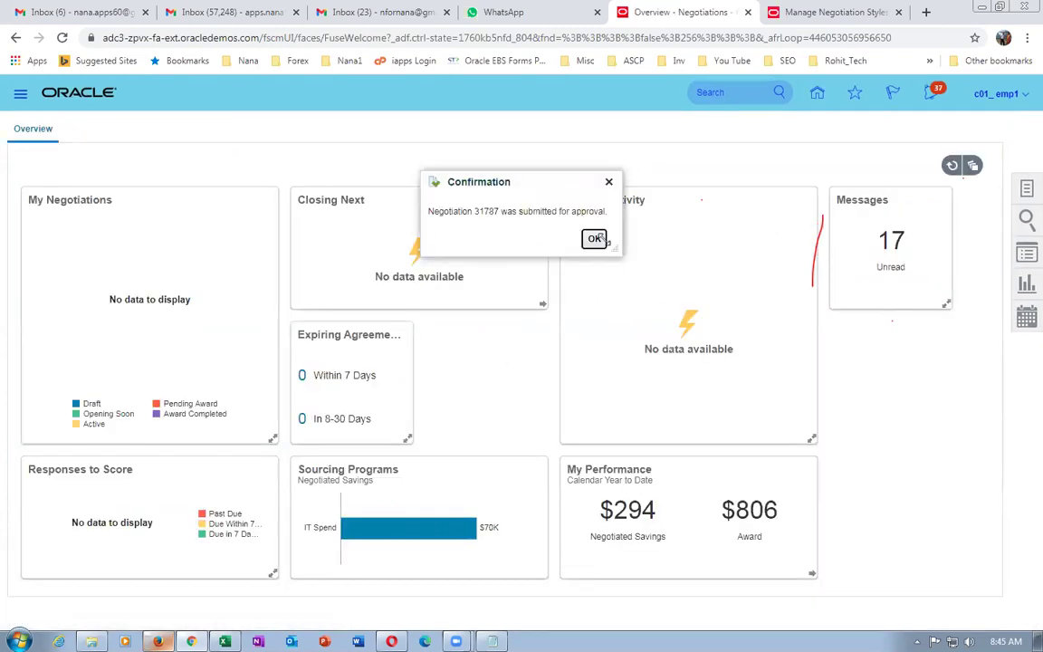
left_click(593, 239)
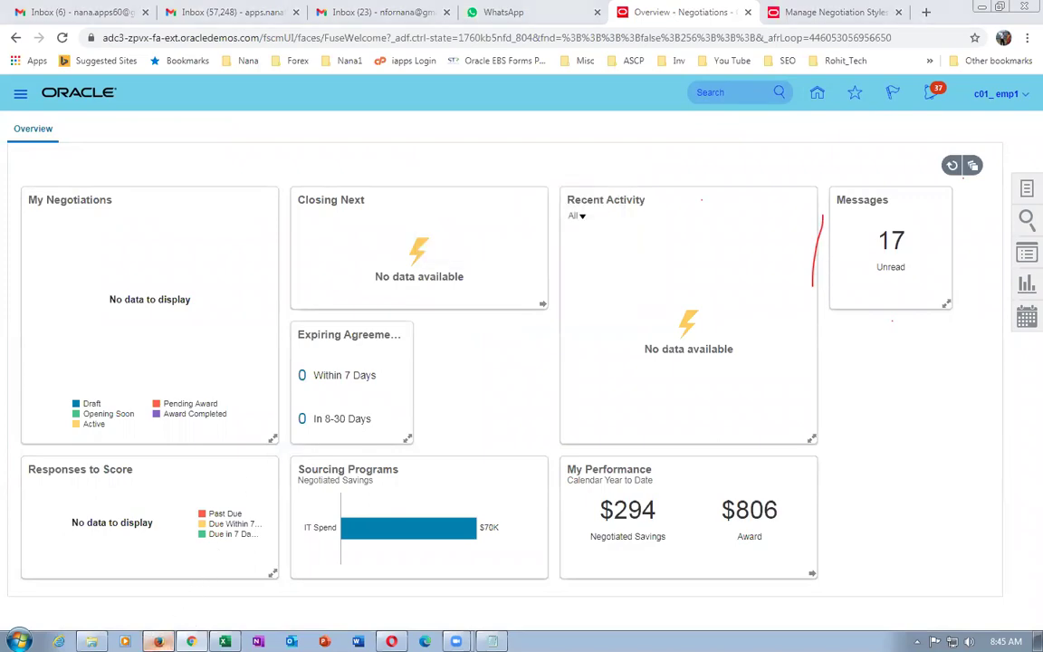
In the administrator's browser window, check the pending notifications.
left_click(157, 641)
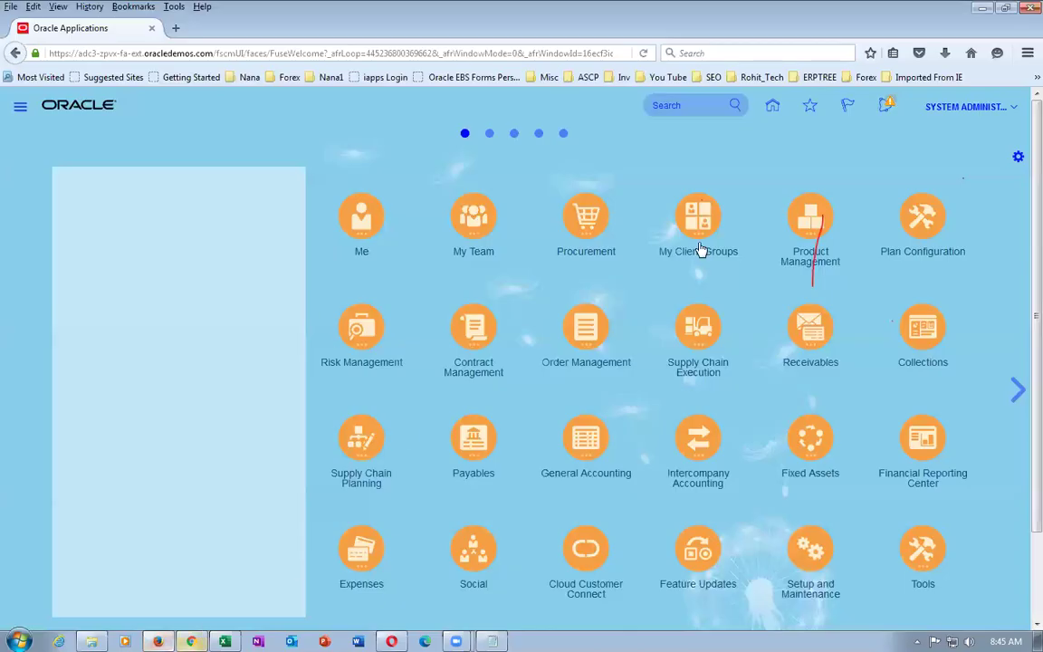
left_click(958, 112)
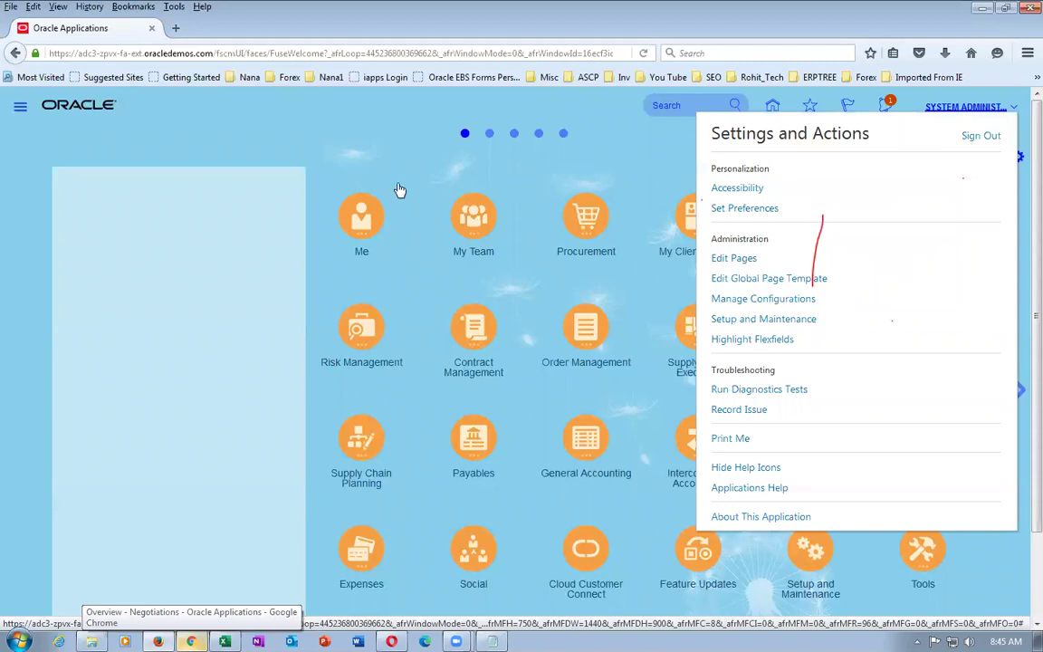
left_click(643, 154)
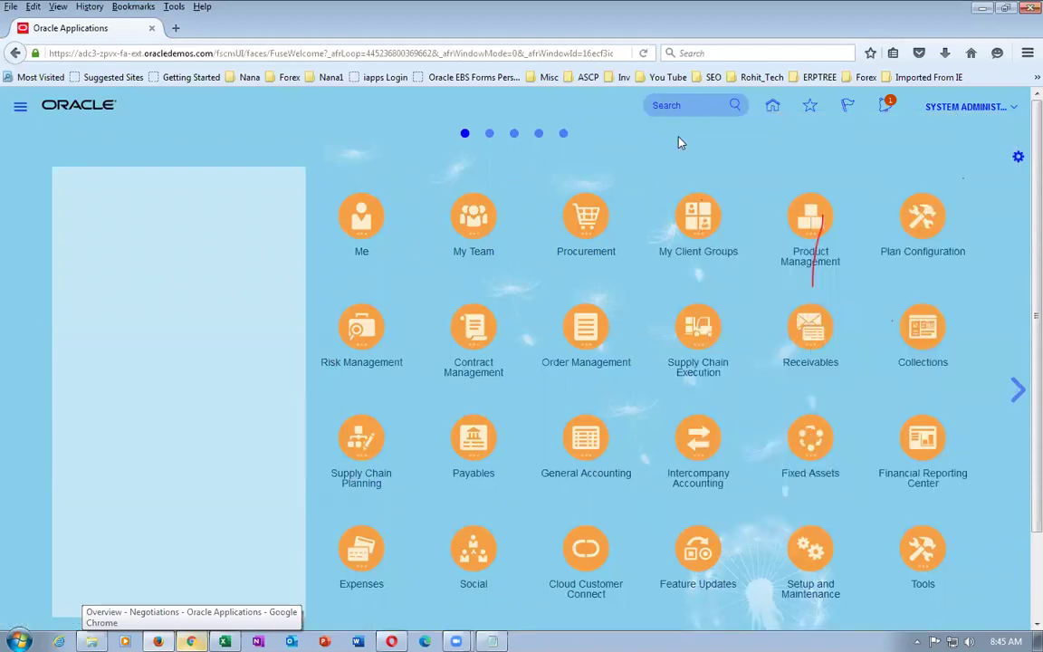
left_click(886, 110)
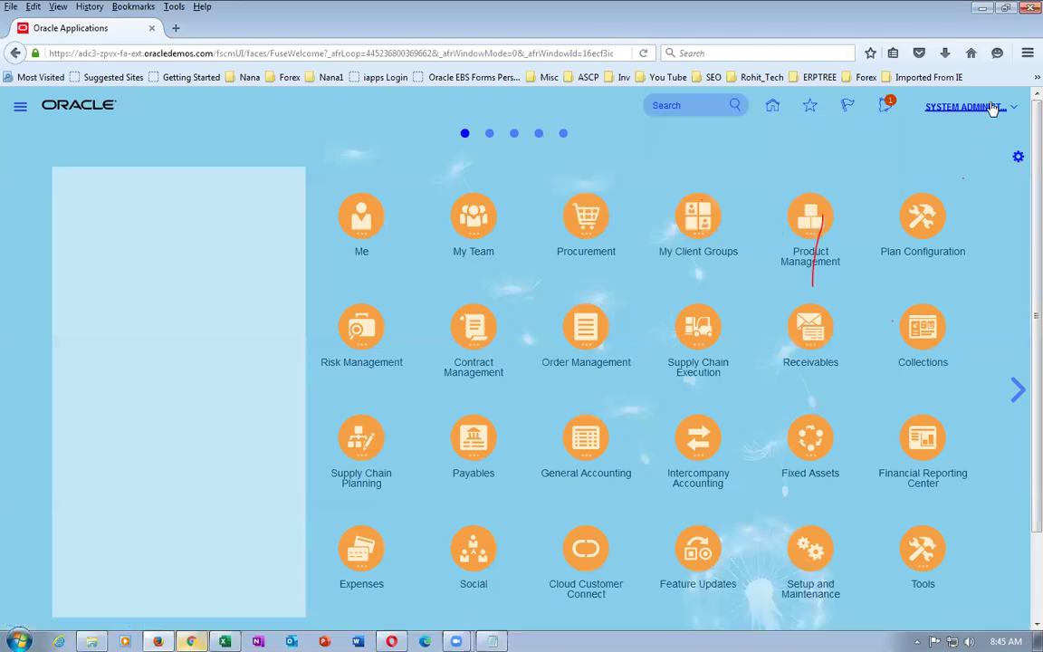
Sign out and sign back in as the approver using the saved user ID.
left_click(993, 107)
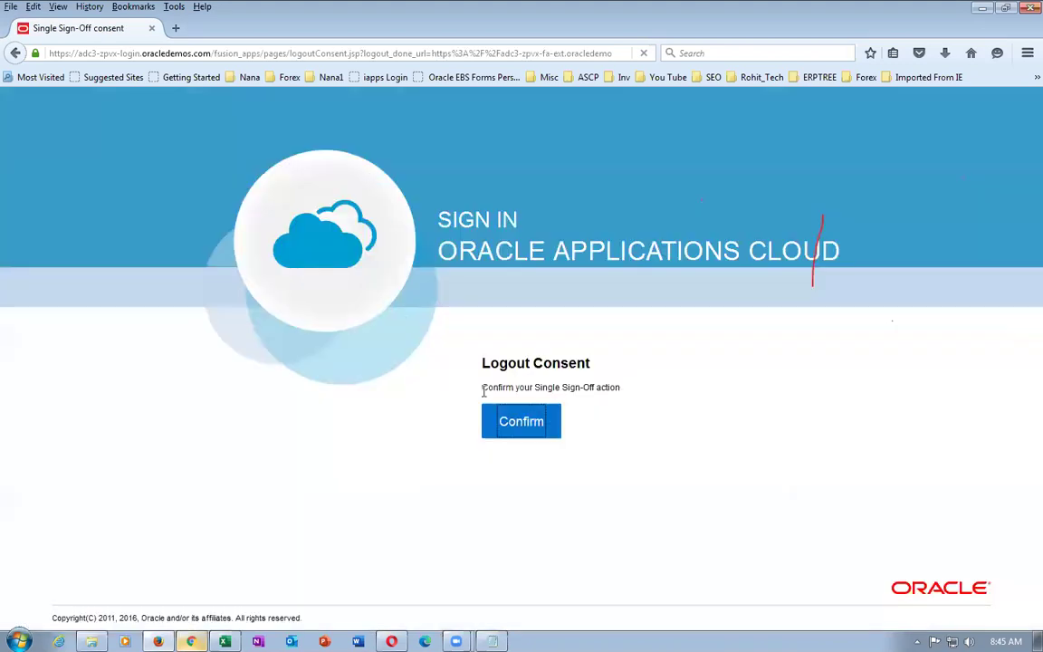
left_click(507, 421)
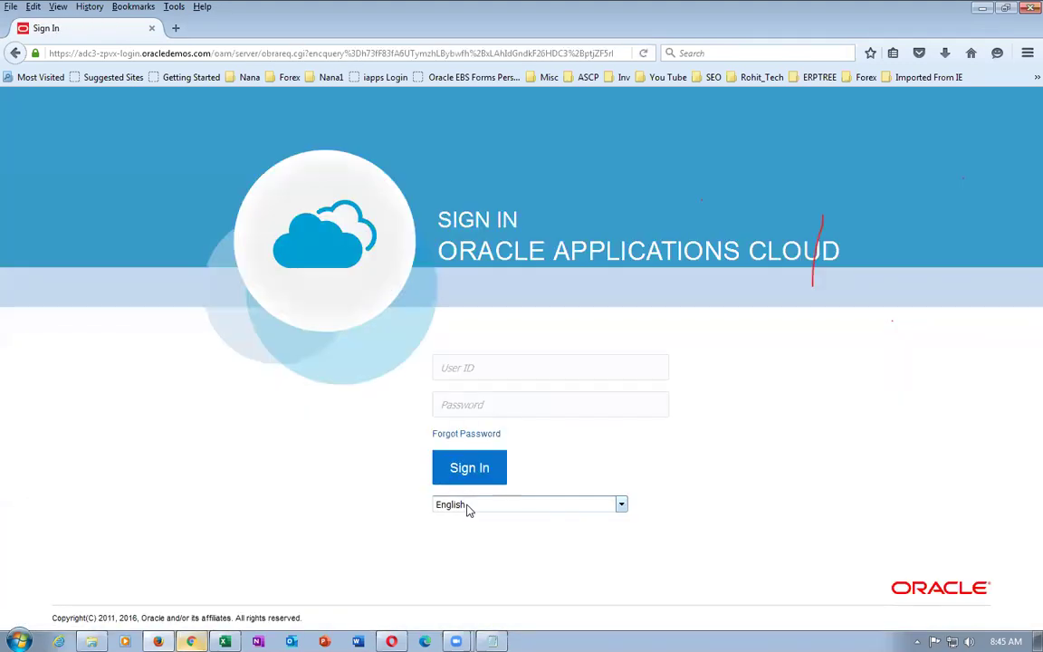
type("case")
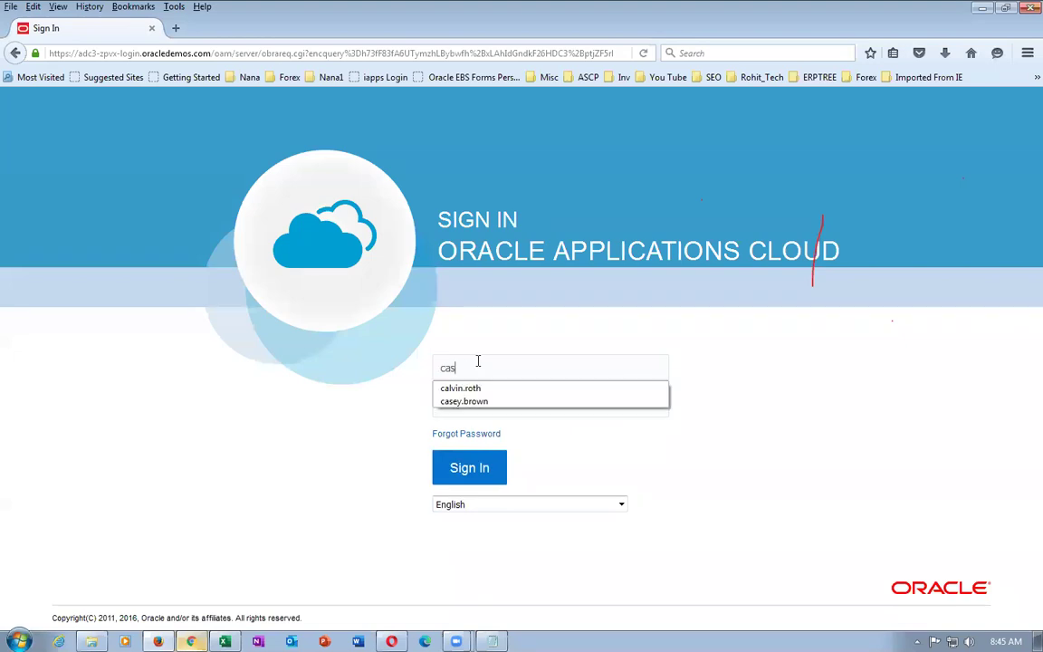
left_click(479, 387)
left_click(493, 465)
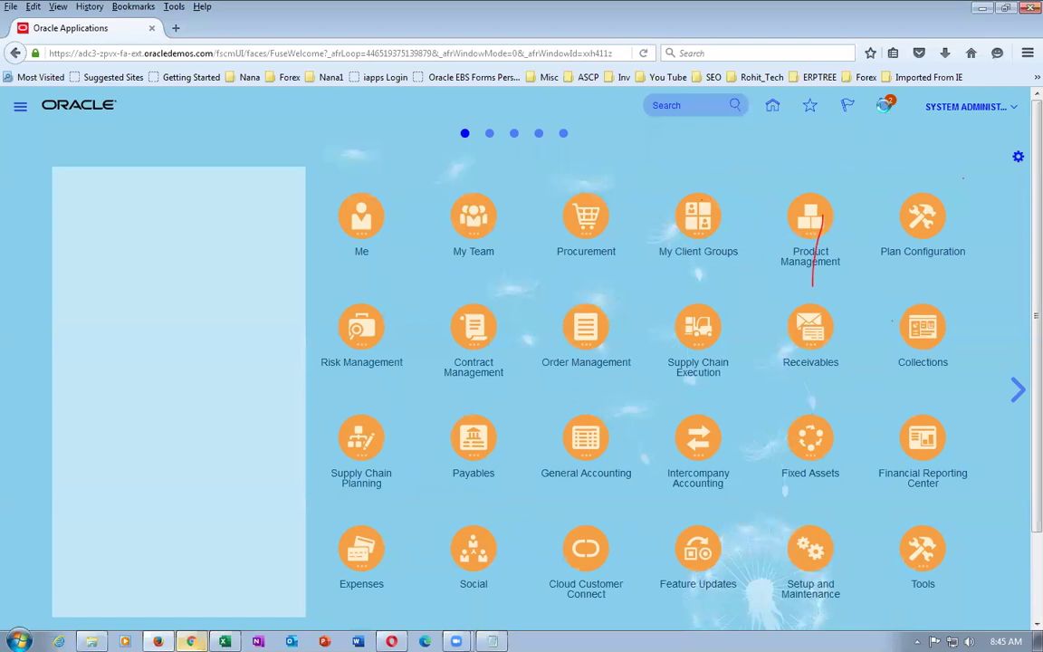
Review the pending approval task for negotiation 31787 from notifications, then close it.
left_click(886, 107)
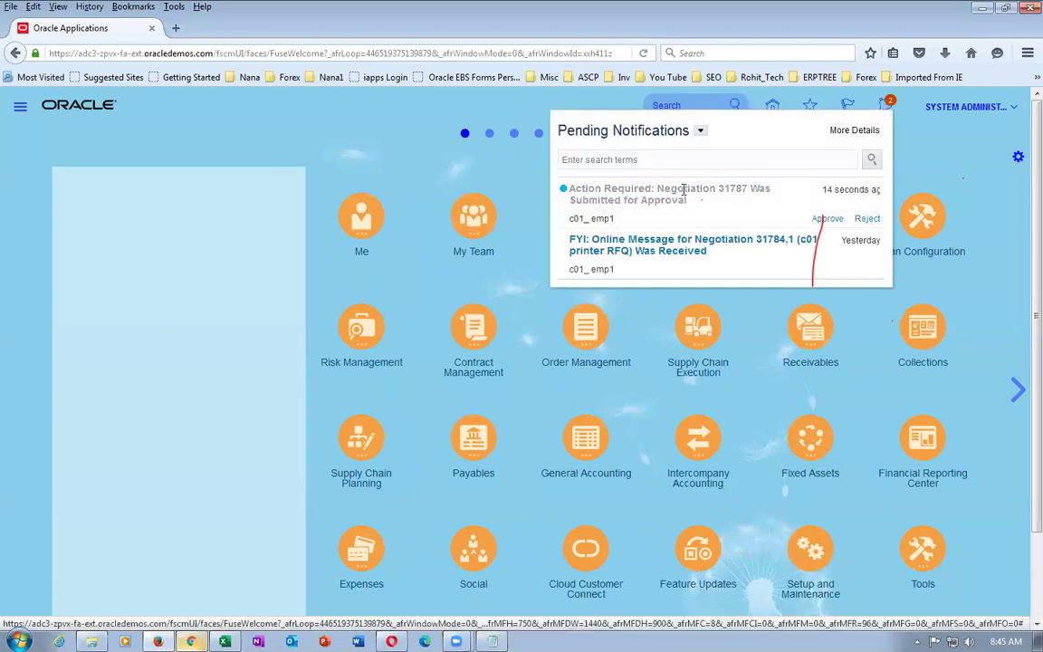
left_click(683, 189)
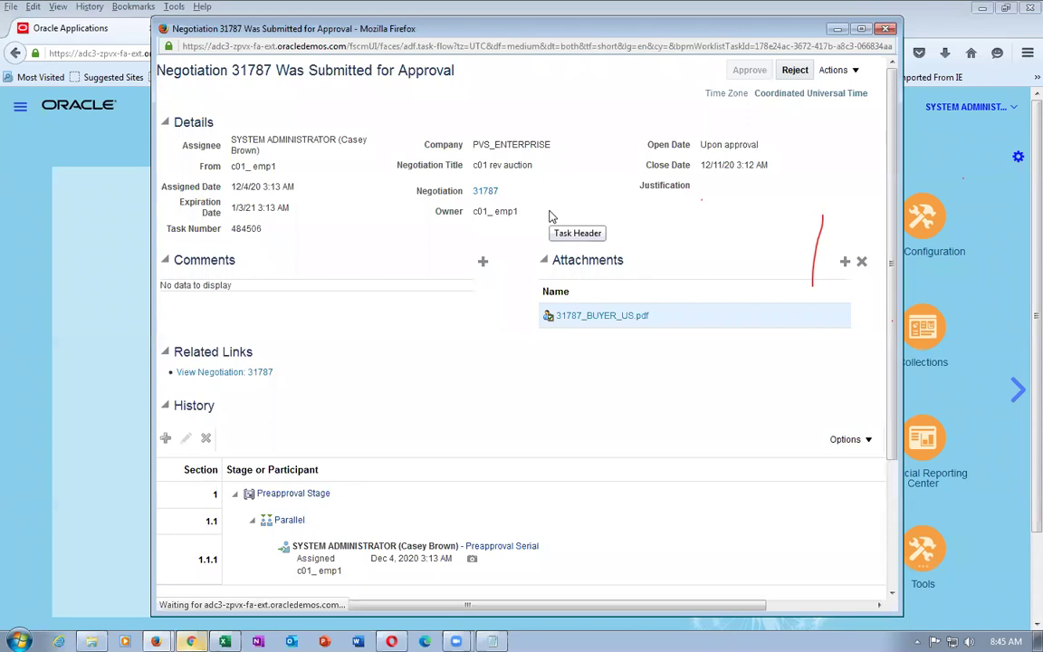
left_click(888, 28)
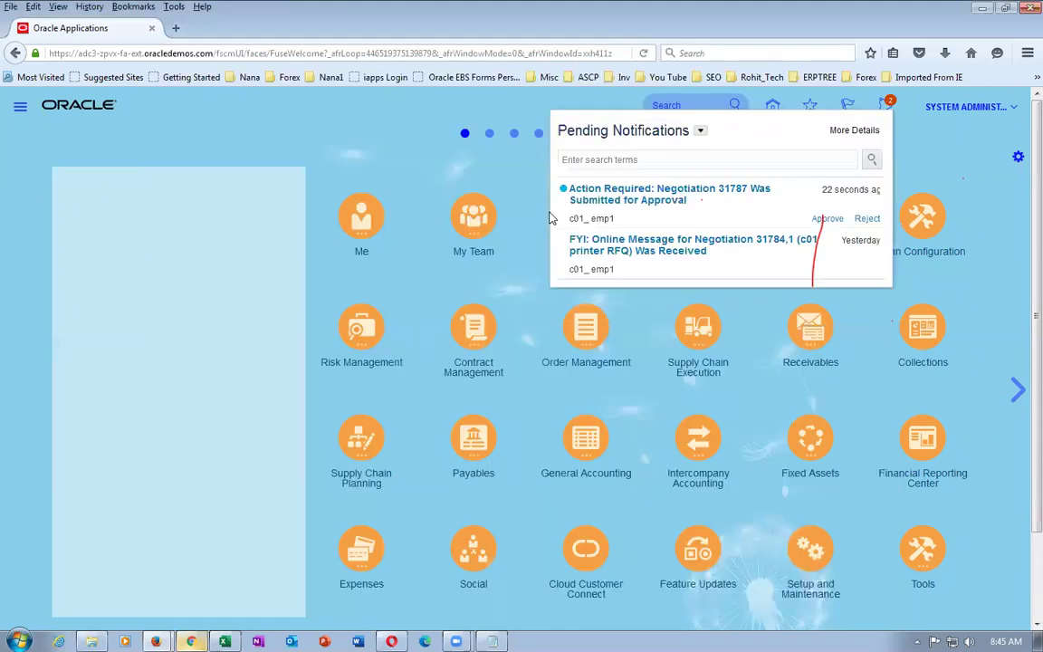
left_click(953, 156)
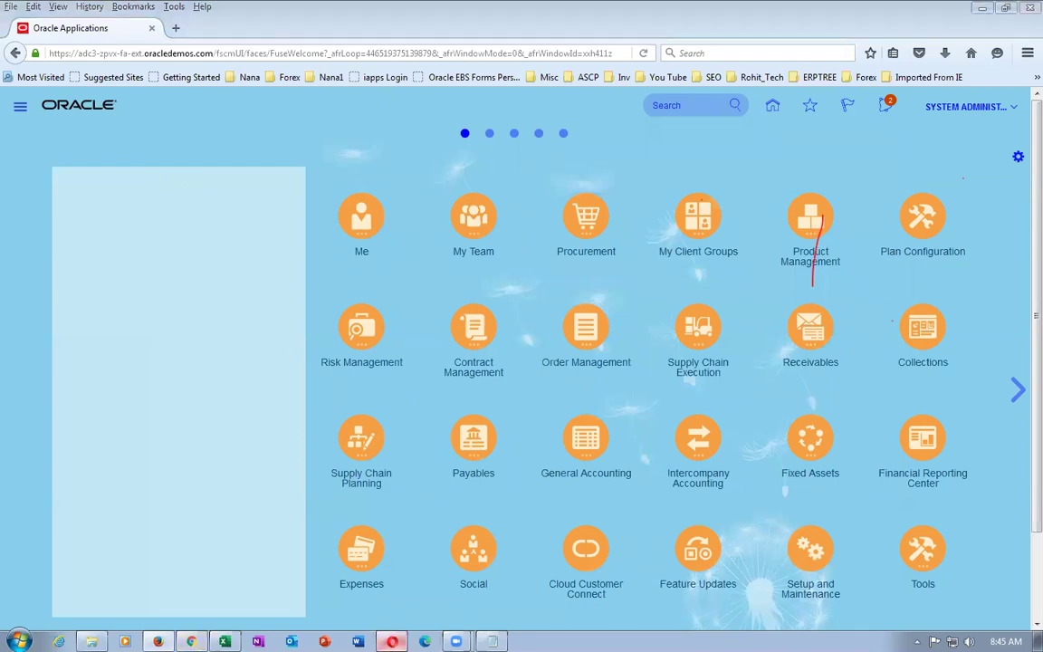
key("alt+Tab")
Open negotiation 31787 from the list of active negotiations.
left_click(1014, 105)
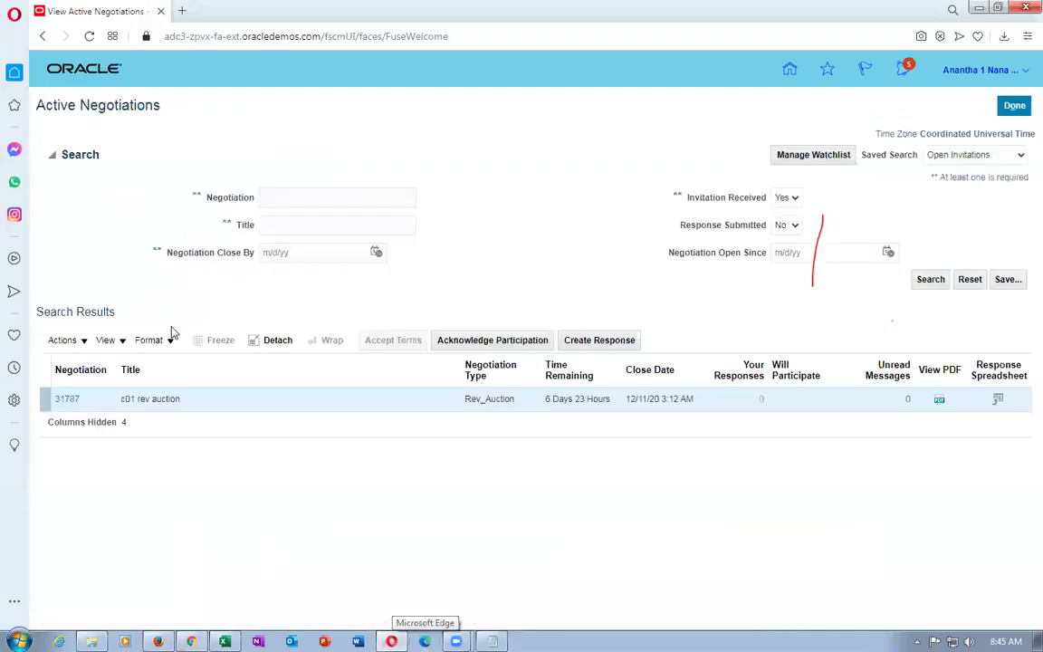
double_click(1015, 105)
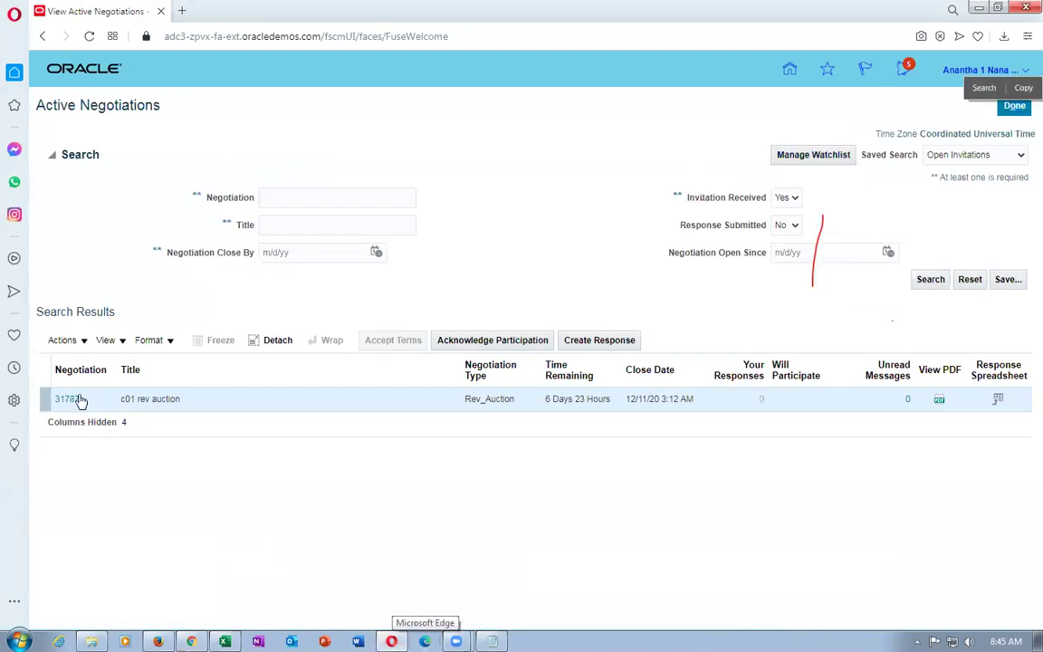
left_click(1012, 107)
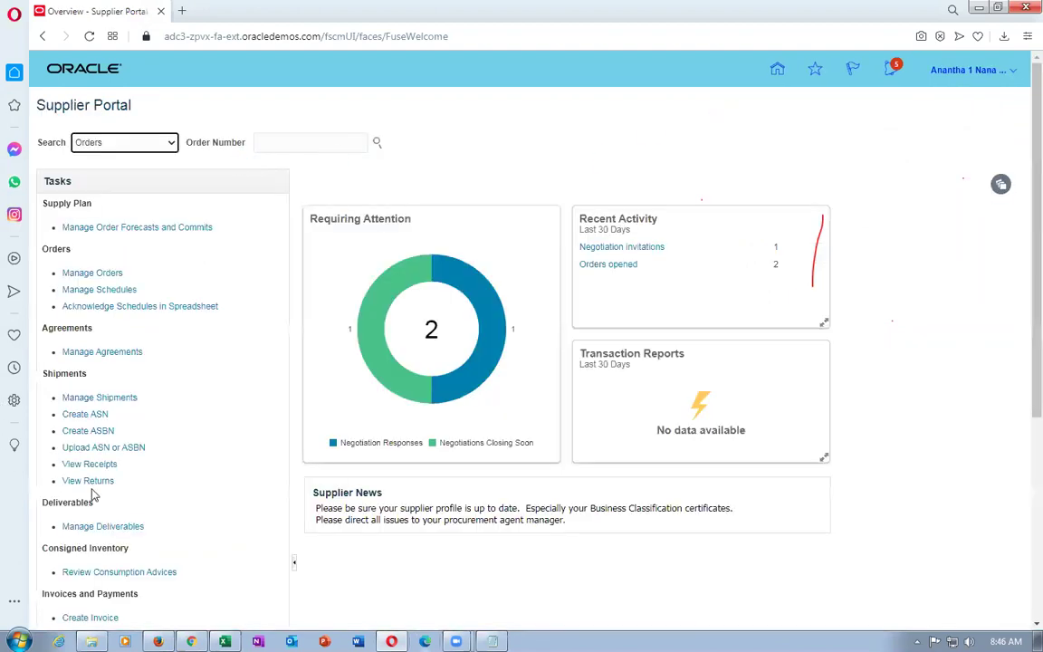
scroll(127, 507, "down", 1)
scroll(149, 513, "down", 3)
left_click(94, 569)
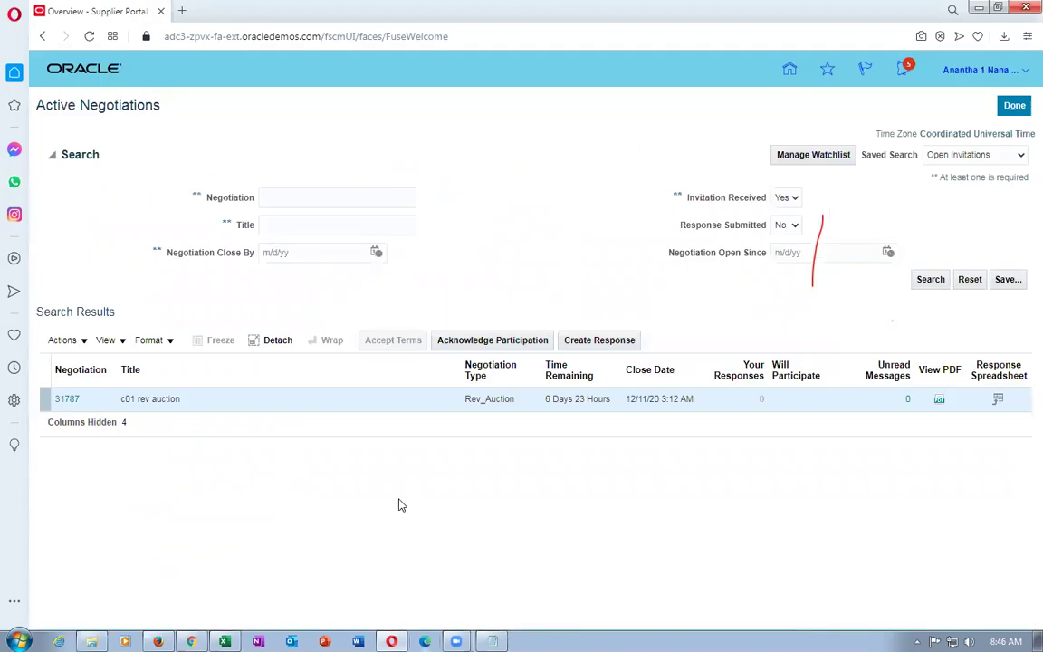
left_click(67, 400)
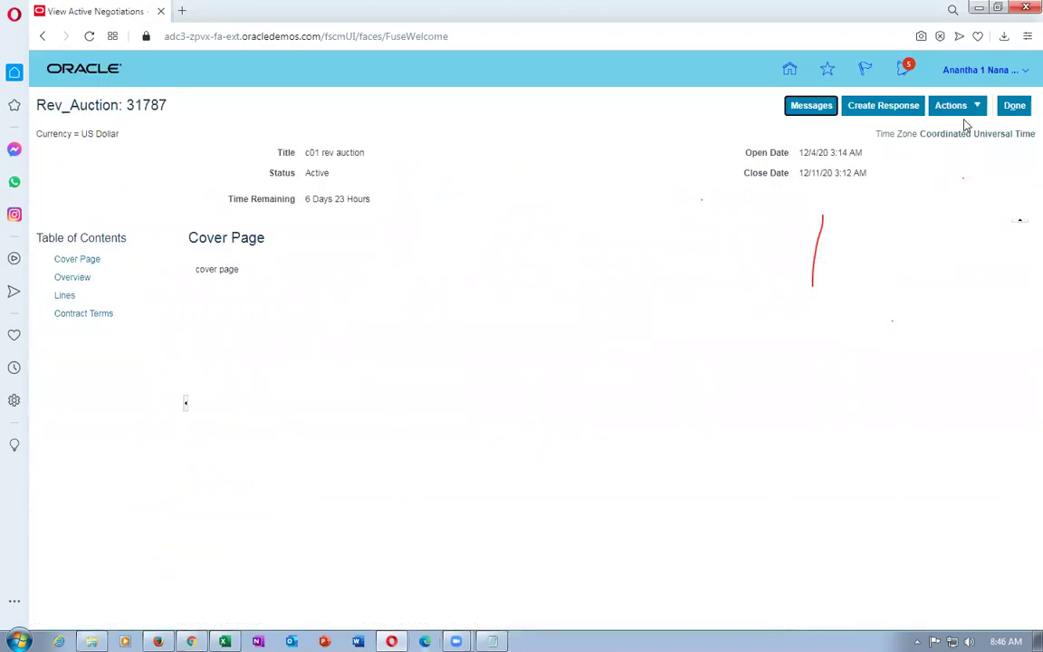
Acknowledge participation in auction 31787 with the note 'gfjcgfj' to the buyer.
left_click(953, 107)
mouse_move(946, 129)
left_click(780, 132)
left_click(538, 363)
type("gfjcgfj")
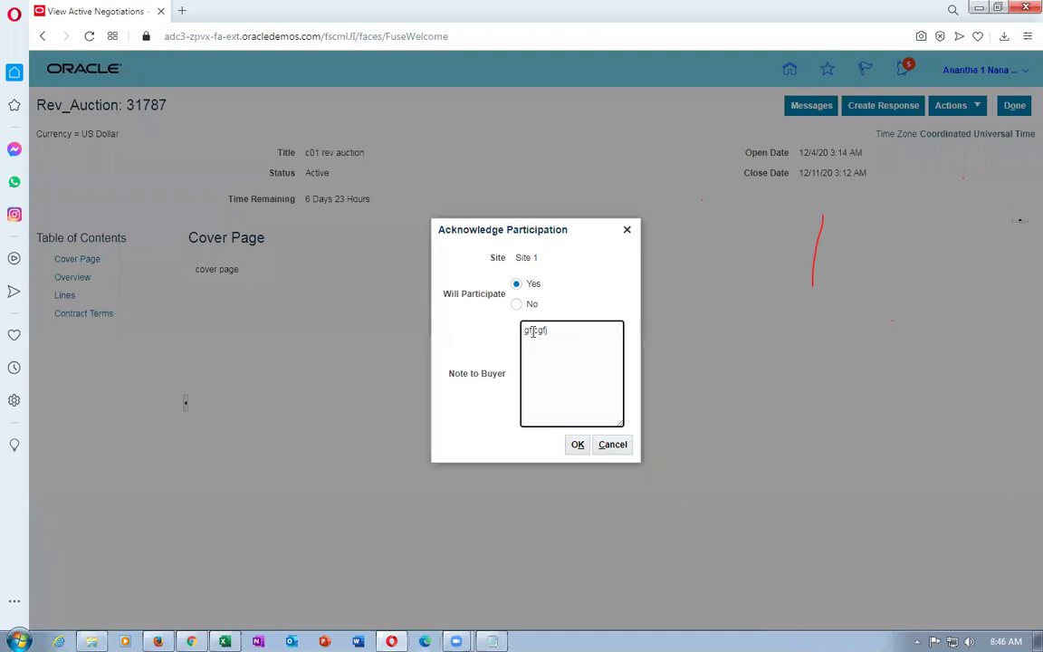
left_click(577, 445)
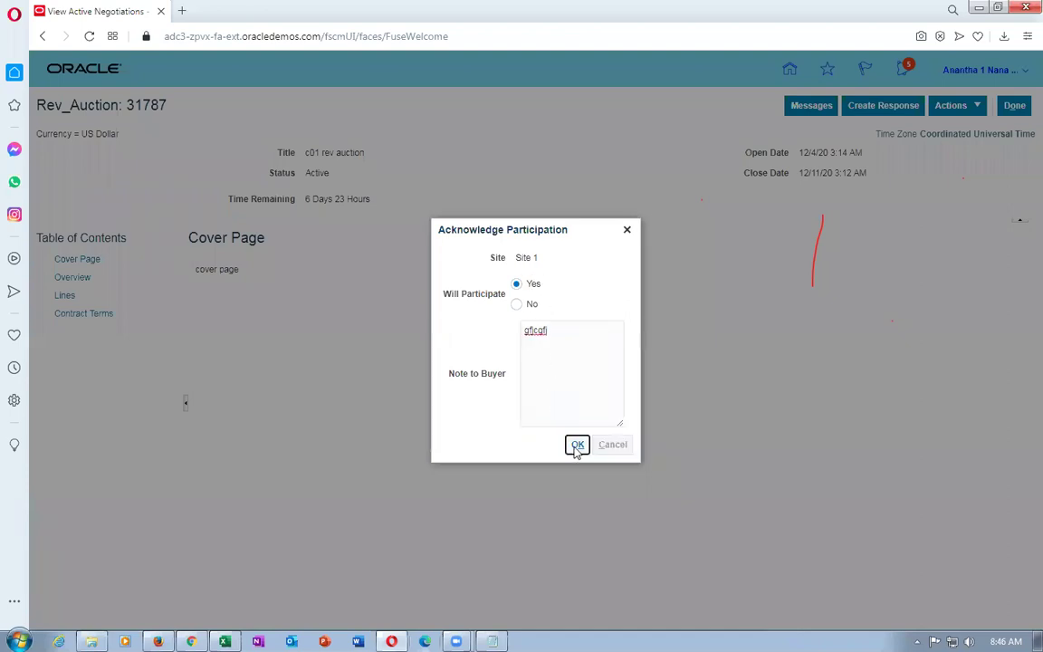
Reopen negotiation 31787 and start creating a new response.
left_click(1014, 105)
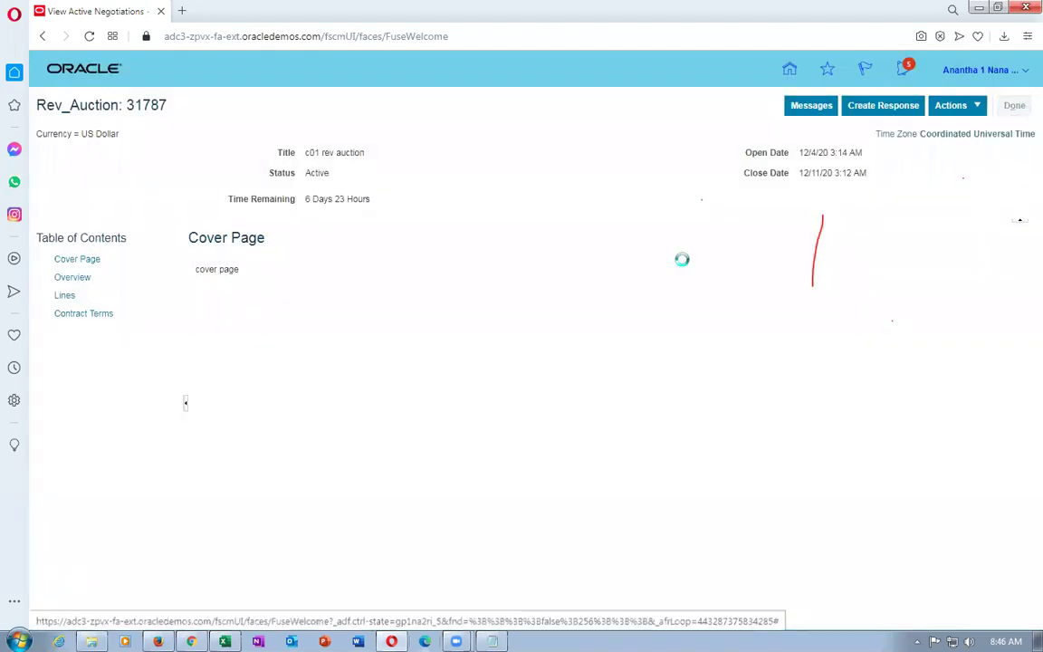
left_click(63, 399)
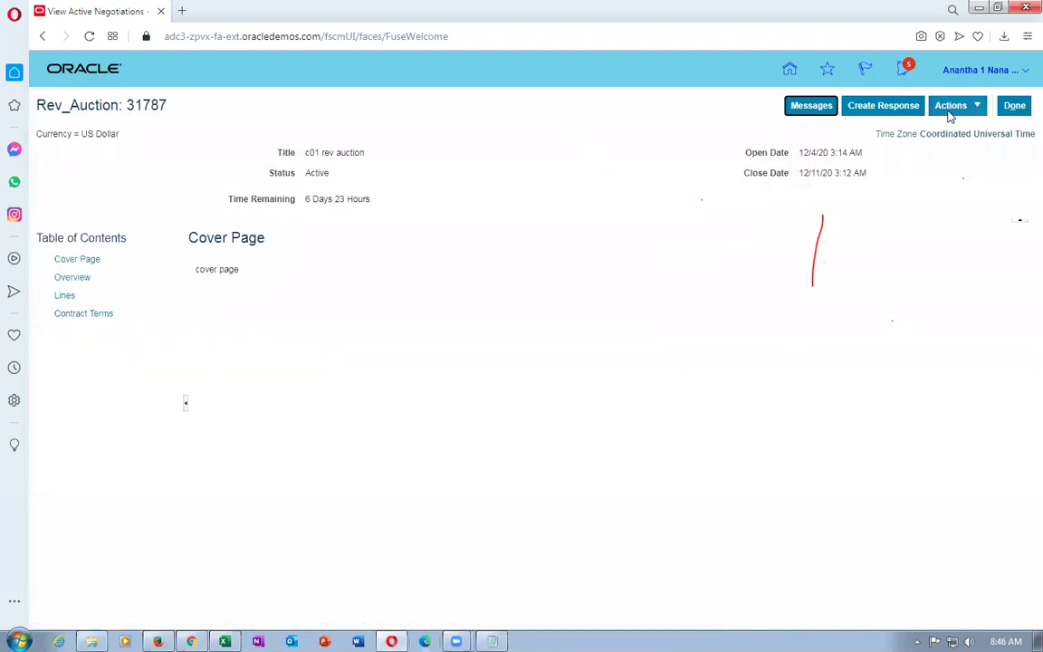
left_click(950, 105)
mouse_move(908, 133)
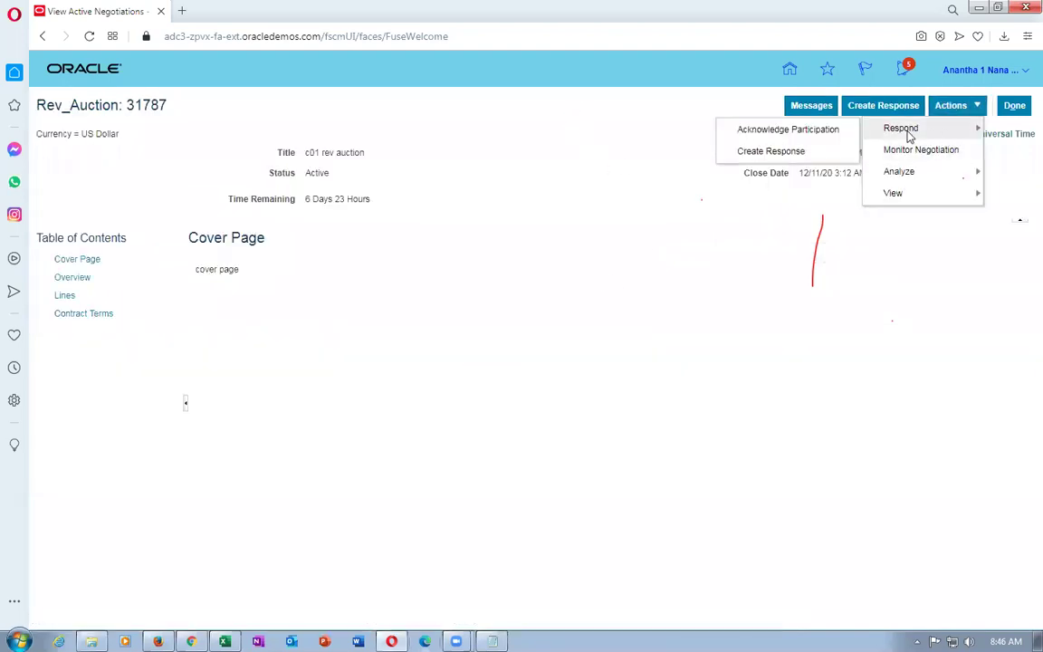
left_click(751, 154)
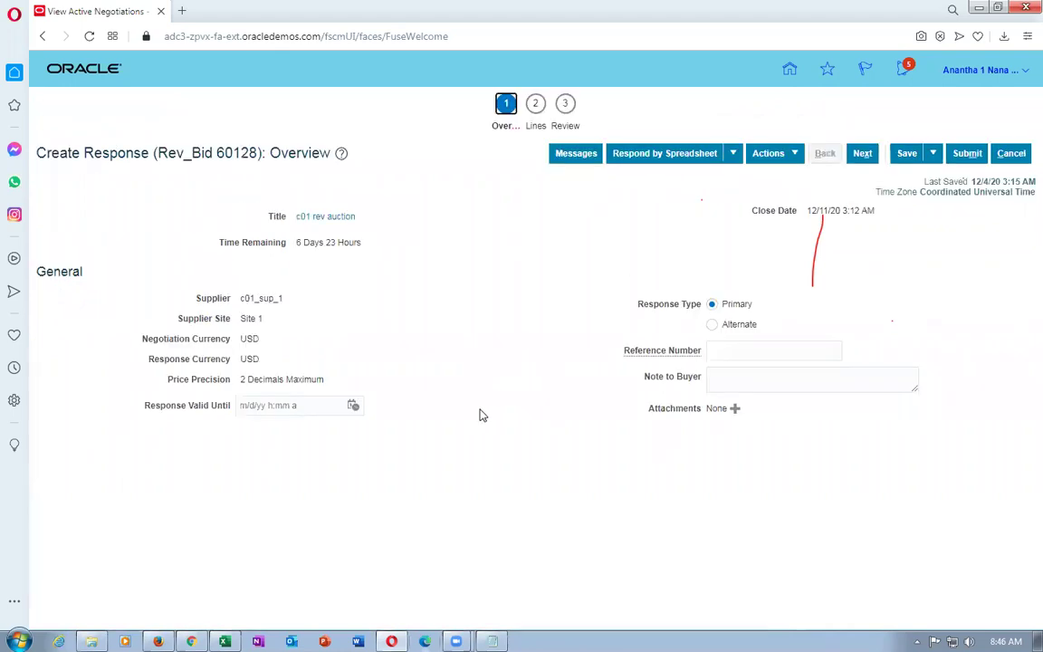
Bid 89.00 on line 1 with an 80.00 proxy minimum and 3.00 proxy decrement, then save.
left_click(536, 126)
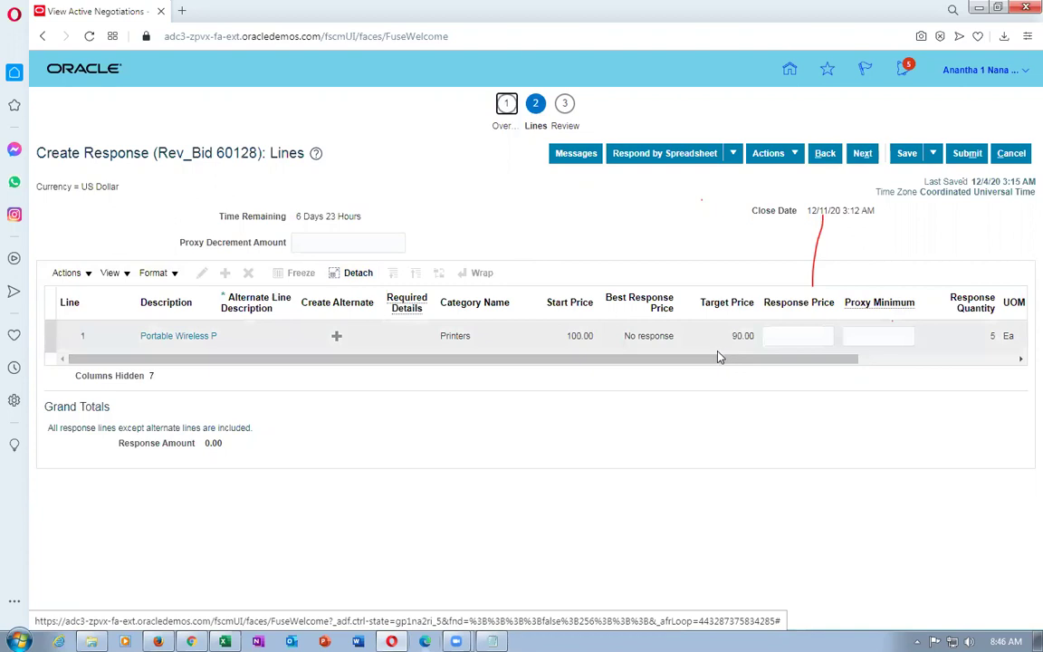
left_click(789, 339)
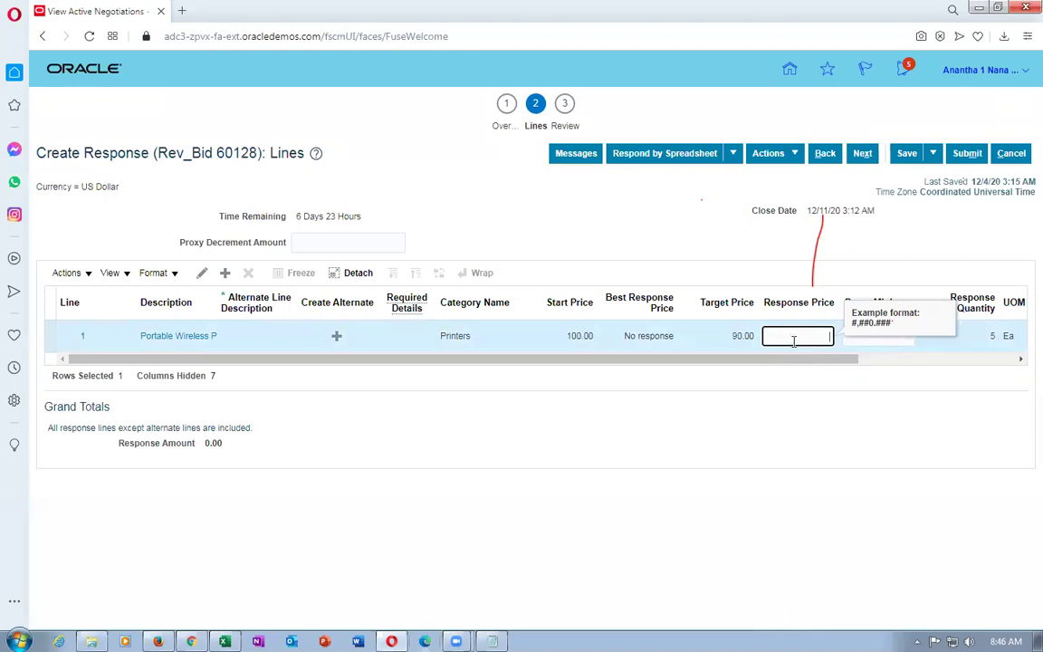
left_click(892, 435)
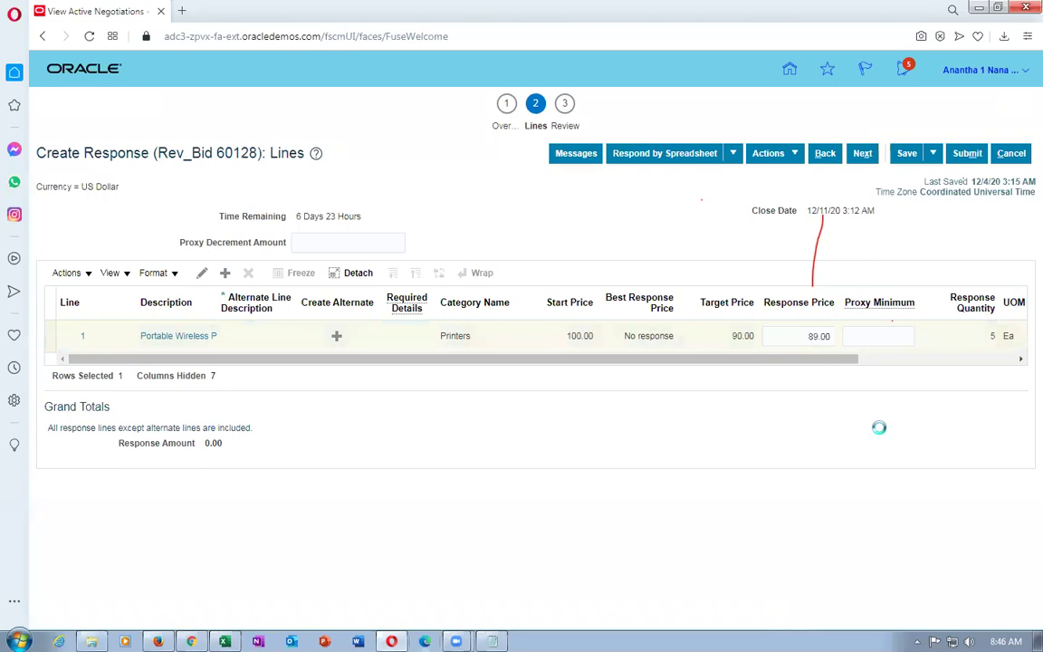
left_click(864, 334)
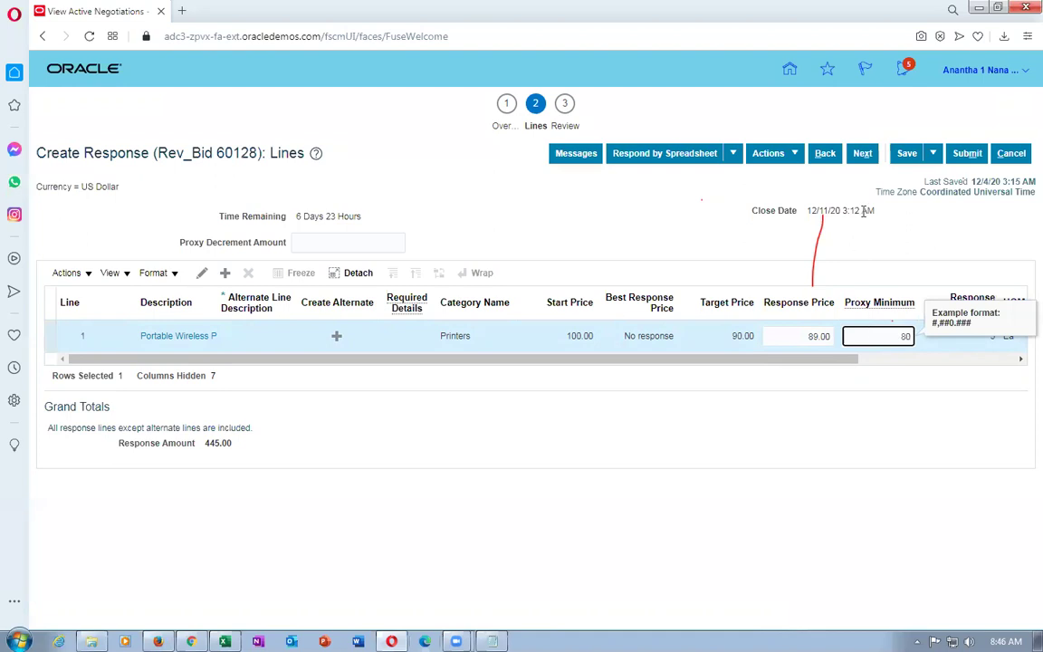
left_click(312, 244)
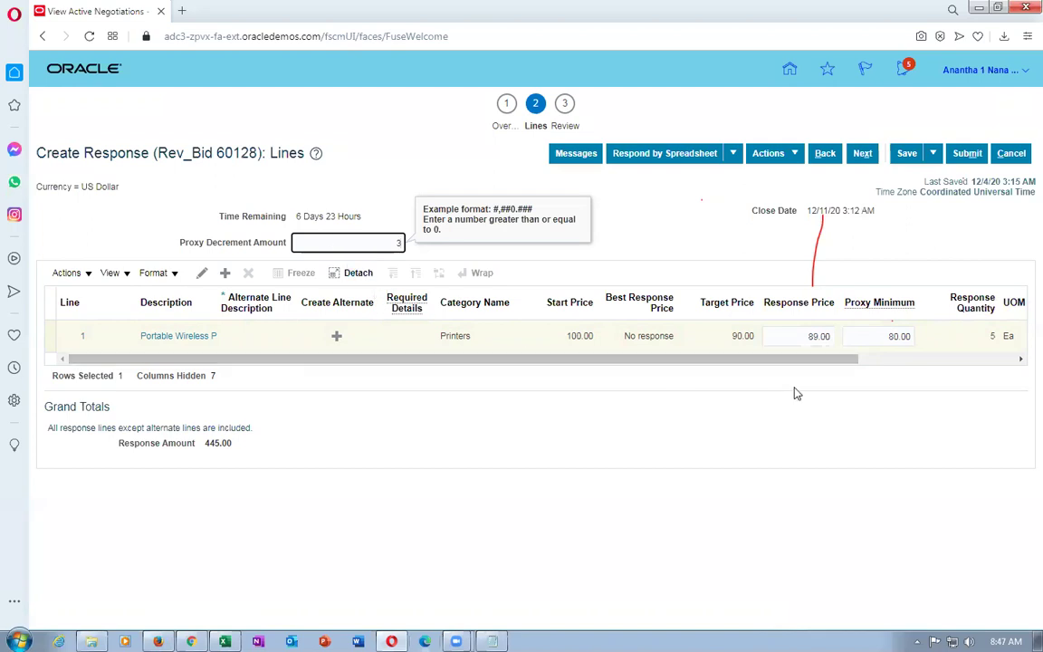
left_click(747, 440)
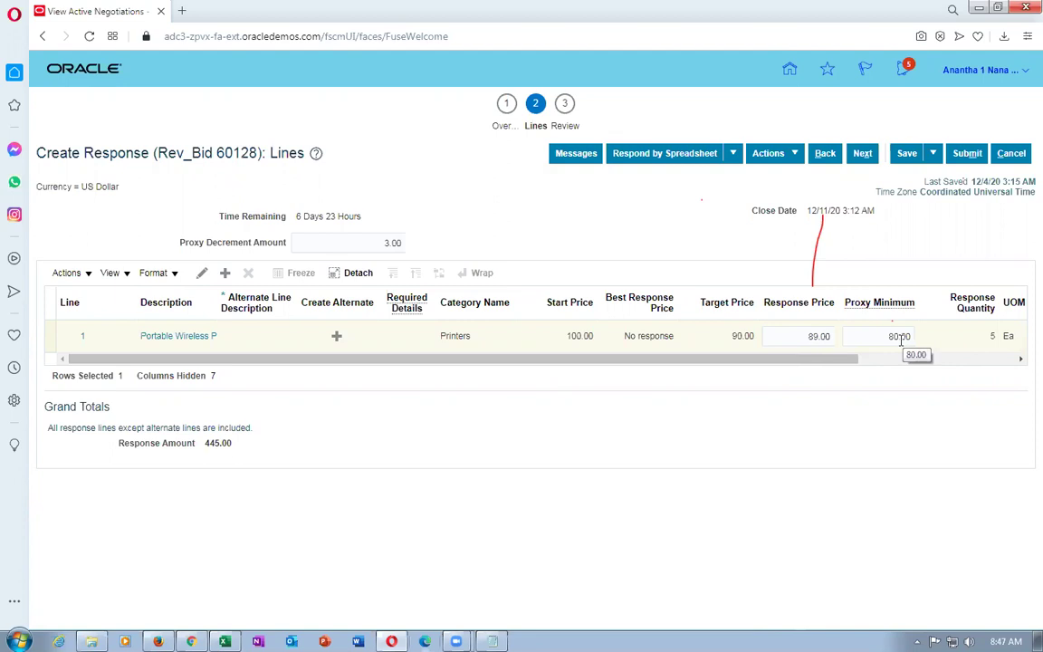
left_click(908, 154)
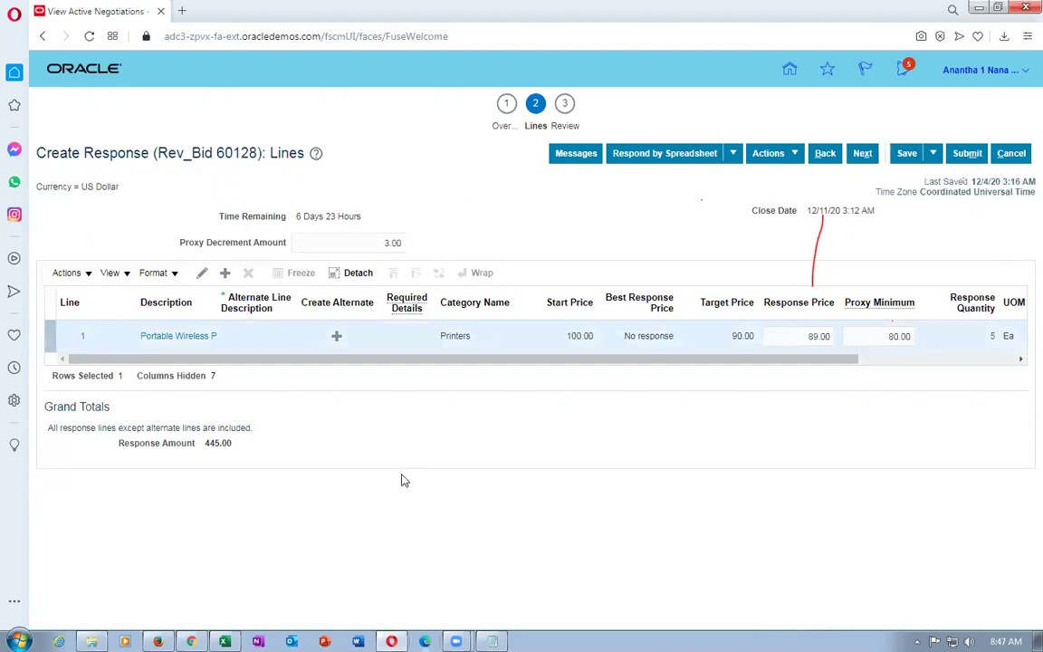
Add response number 60128 on a new line in the Notepad notes.
left_click(492, 641)
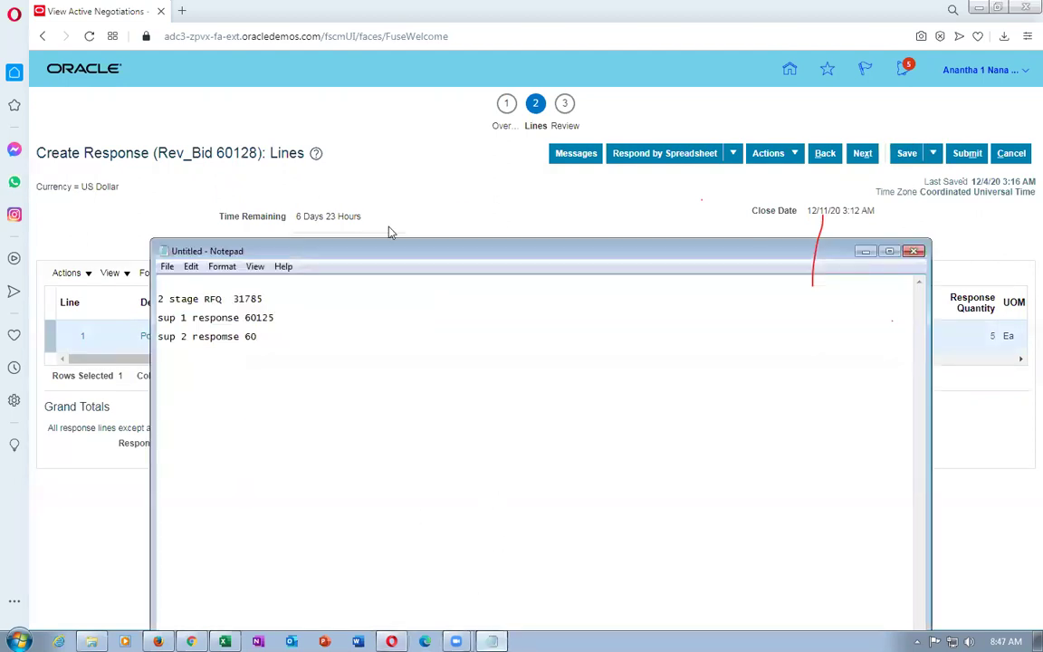
left_click_drag(381, 257, 555, 381)
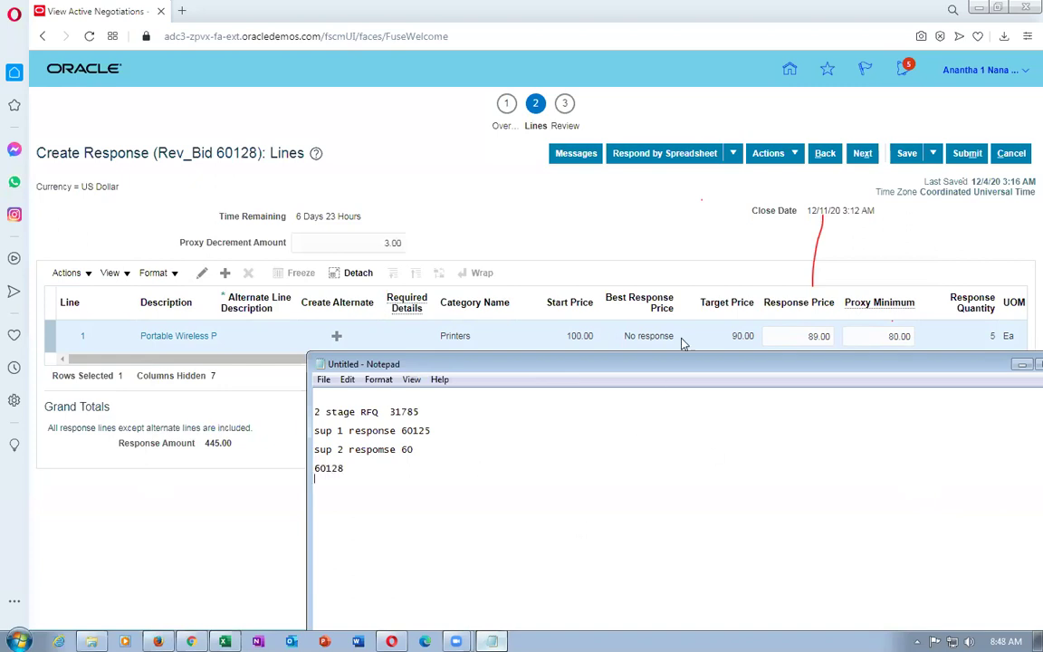
left_click(645, 224)
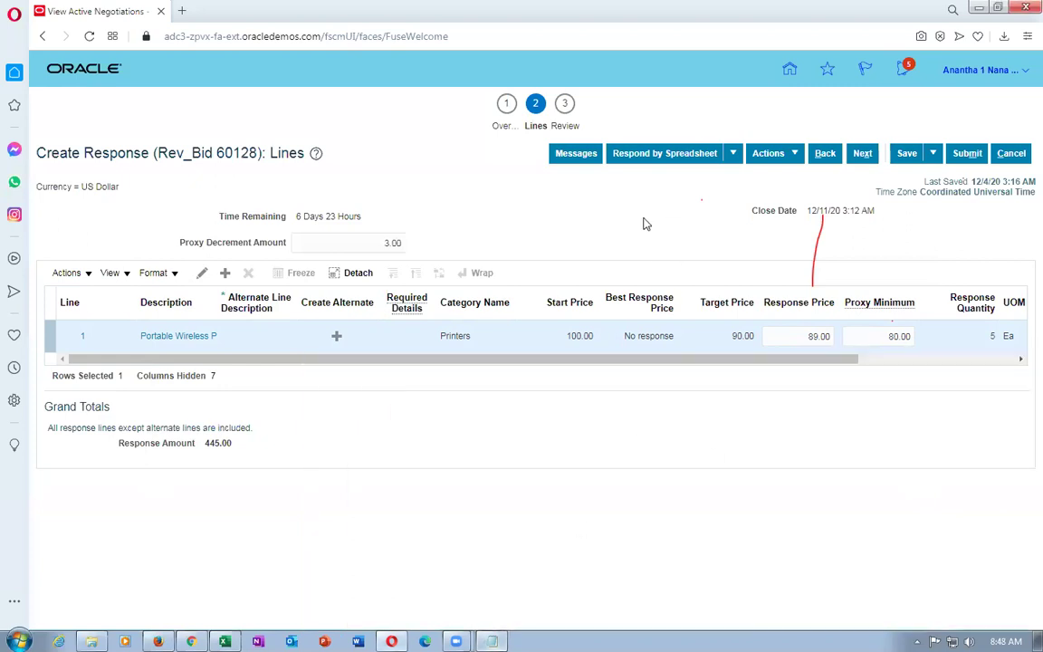
Submit response 60128, confirm it, and switch to the Firefox Oracle session.
left_click(967, 155)
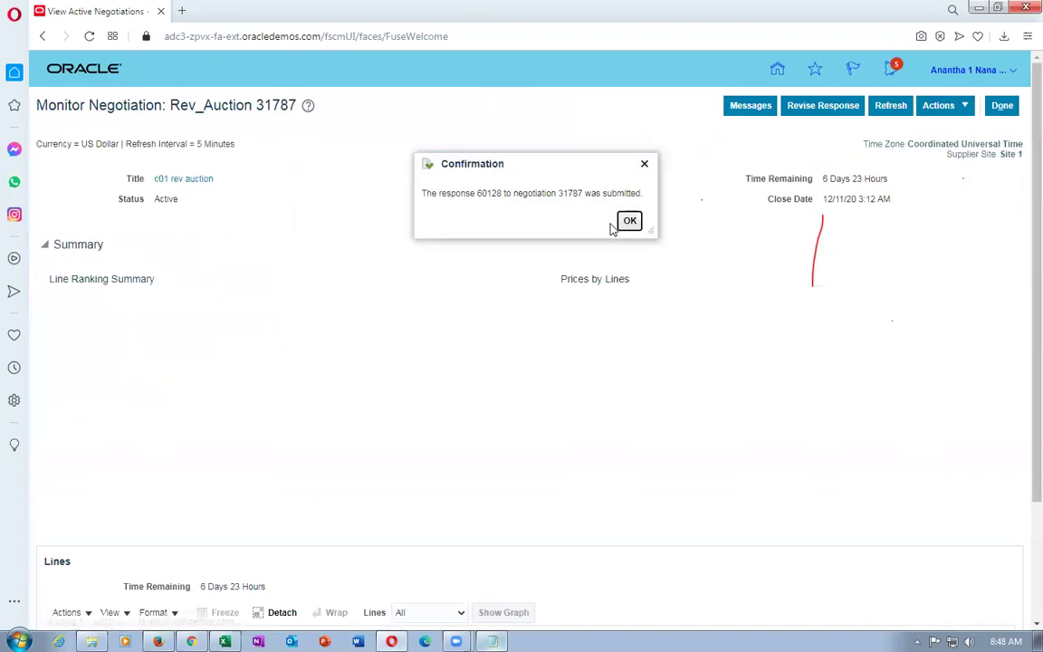
left_click(629, 221)
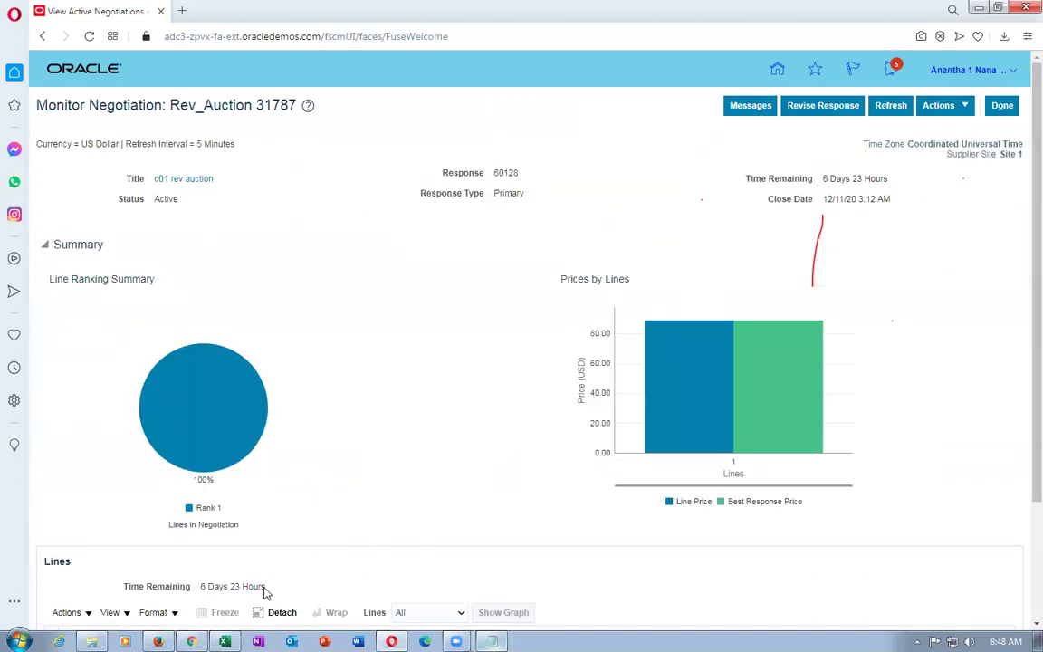
left_click(158, 641)
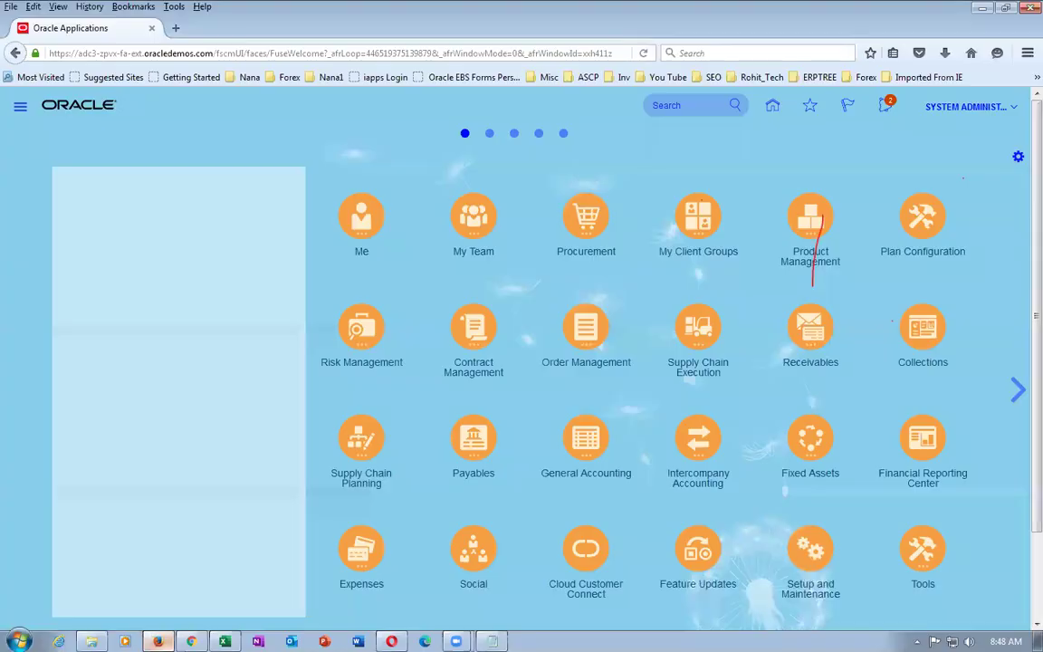
Sign out, then sign back in with the second supplier's saved user ID.
left_click(963, 109)
left_click(978, 140)
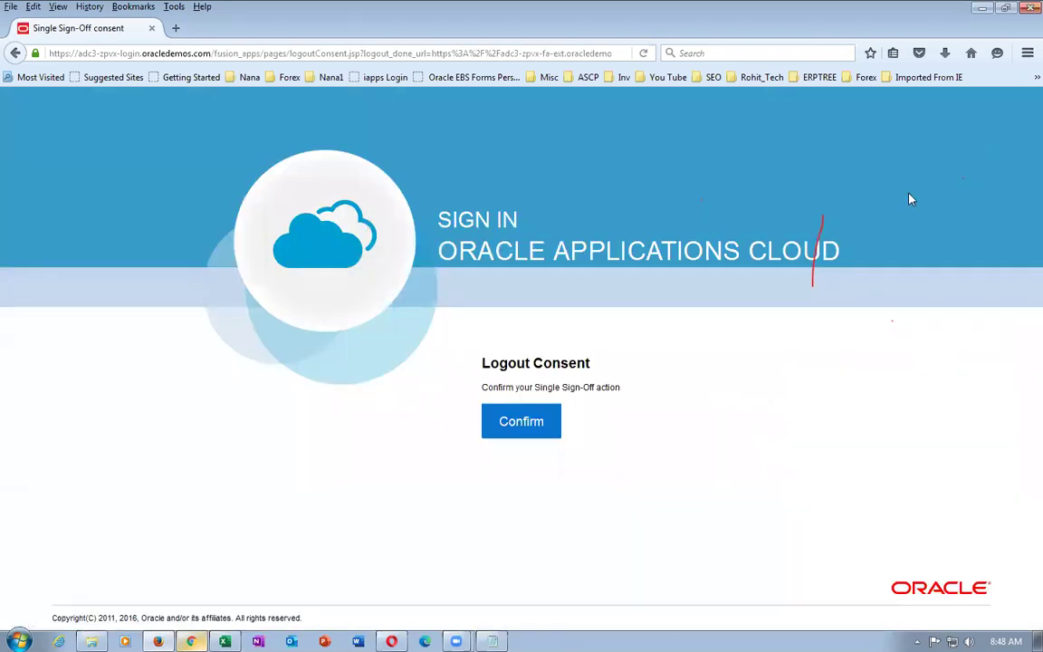
left_click(526, 429)
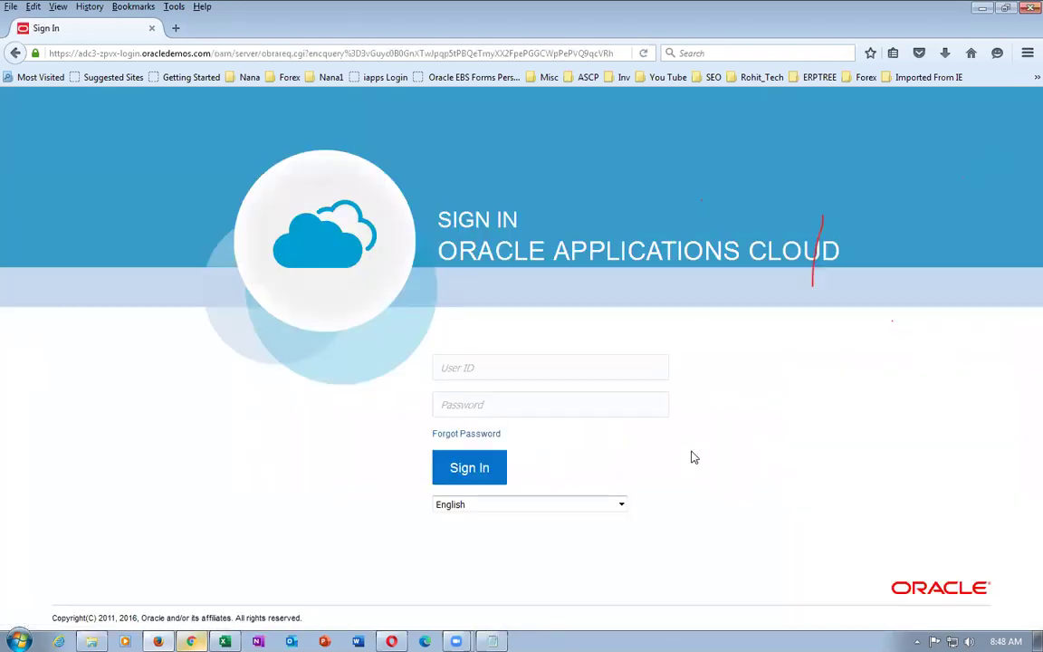
left_click(496, 362)
type("apps.nana")
left_click(477, 389)
left_click(472, 468)
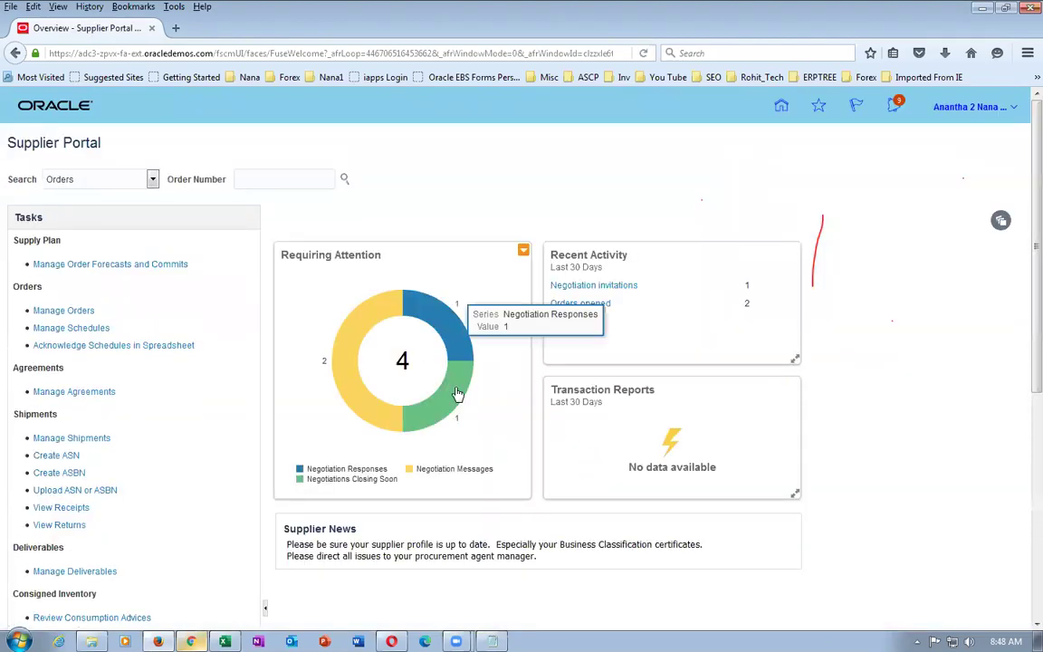
Open auction 31787 from Negotiations Closing Soon and acknowledge participation with note 'cghcfg'.
mouse_move(442, 414)
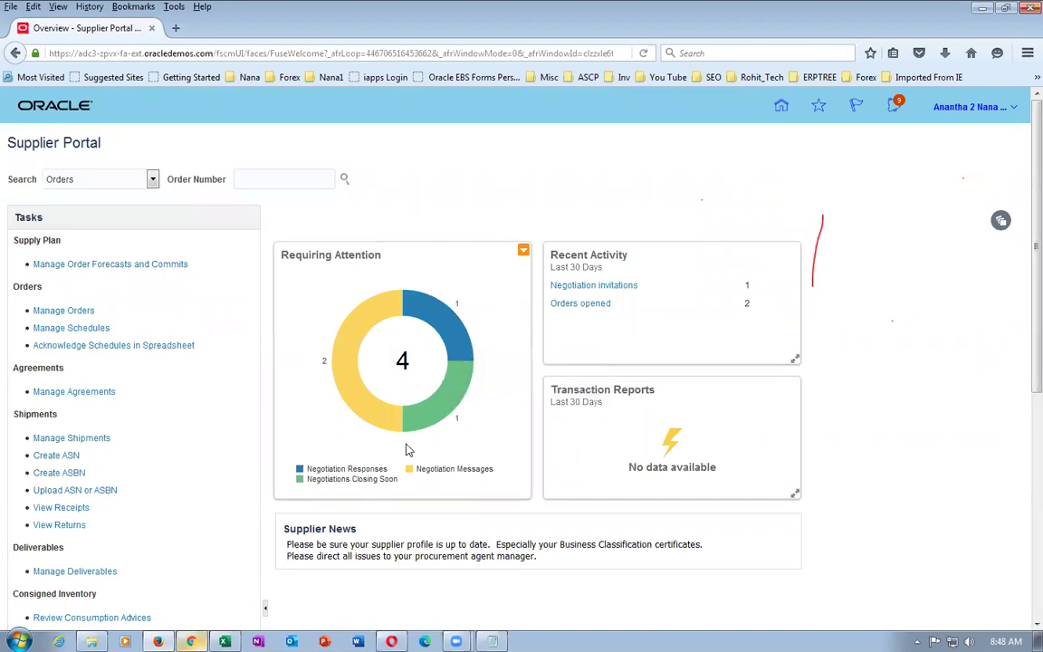
left_click(451, 410)
left_click(942, 142)
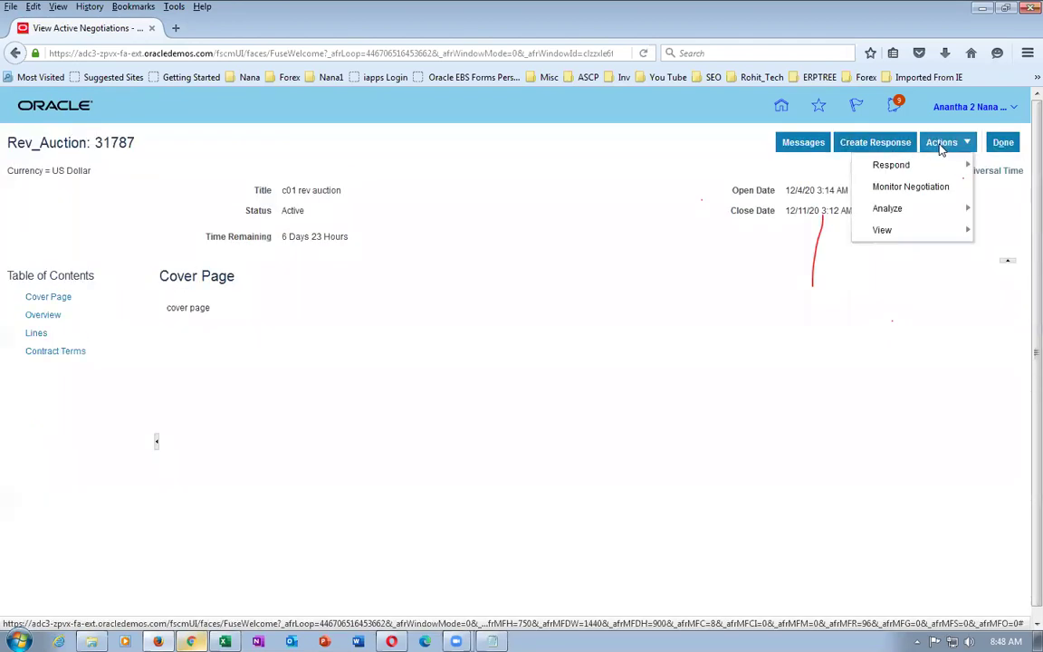
mouse_move(910, 167)
left_click(755, 172)
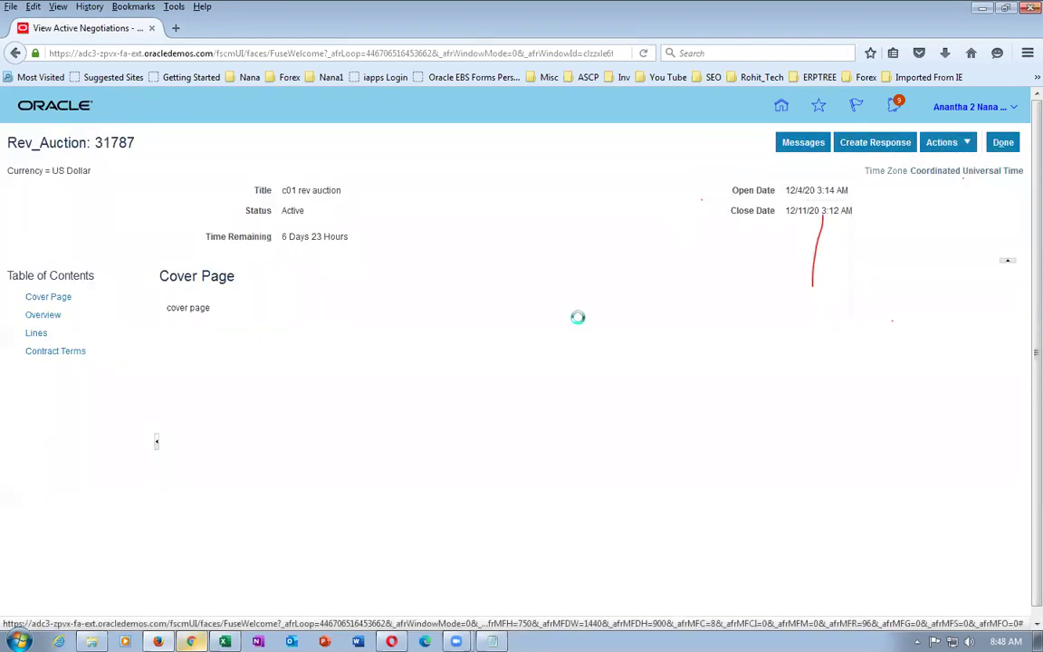
left_click(558, 375)
type("cghcfg")
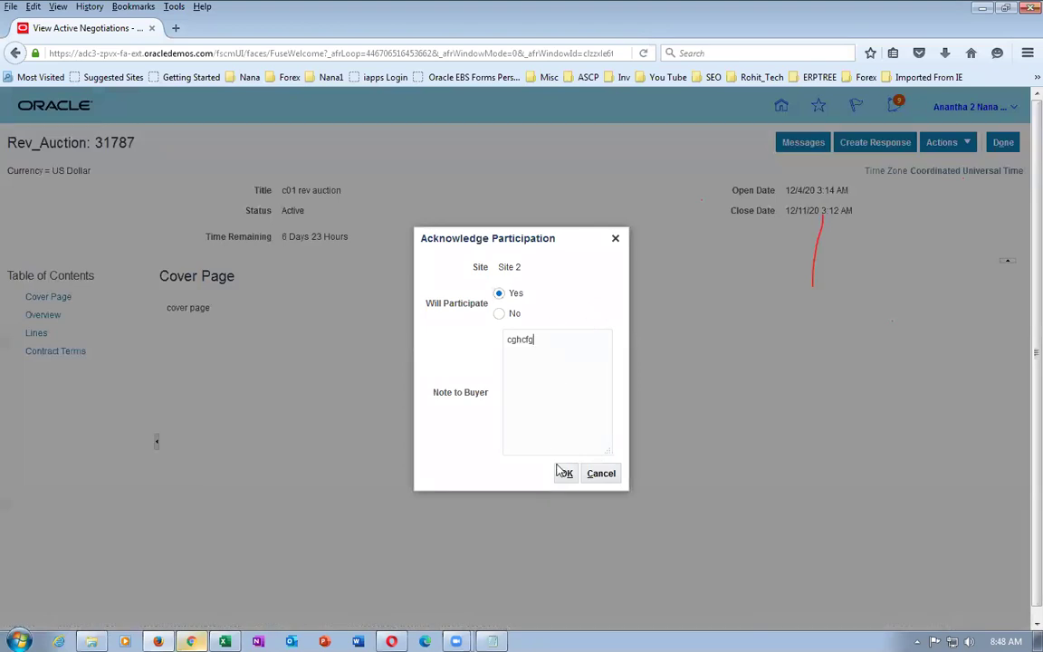
left_click(562, 473)
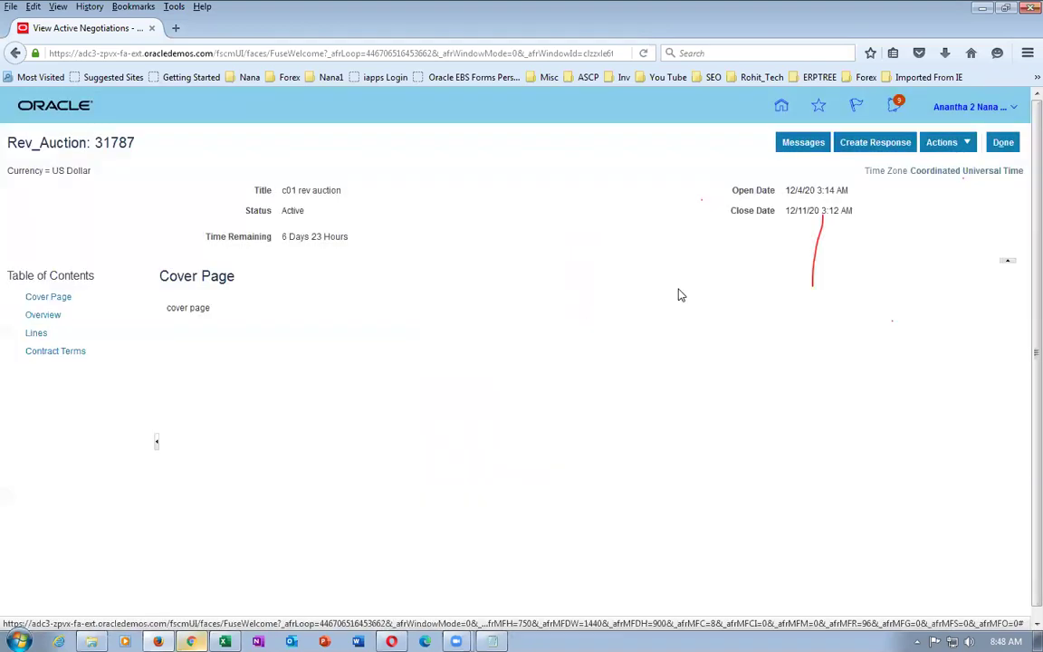
Start creating a new response to auction 31787.
left_click(942, 145)
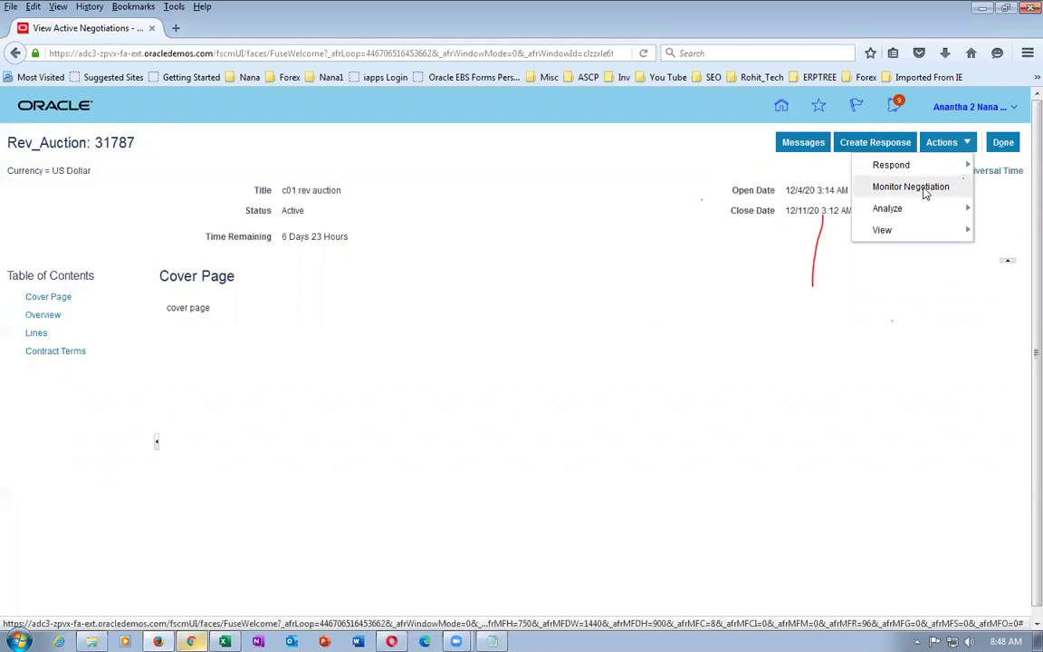
mouse_move(919, 166)
left_click(759, 189)
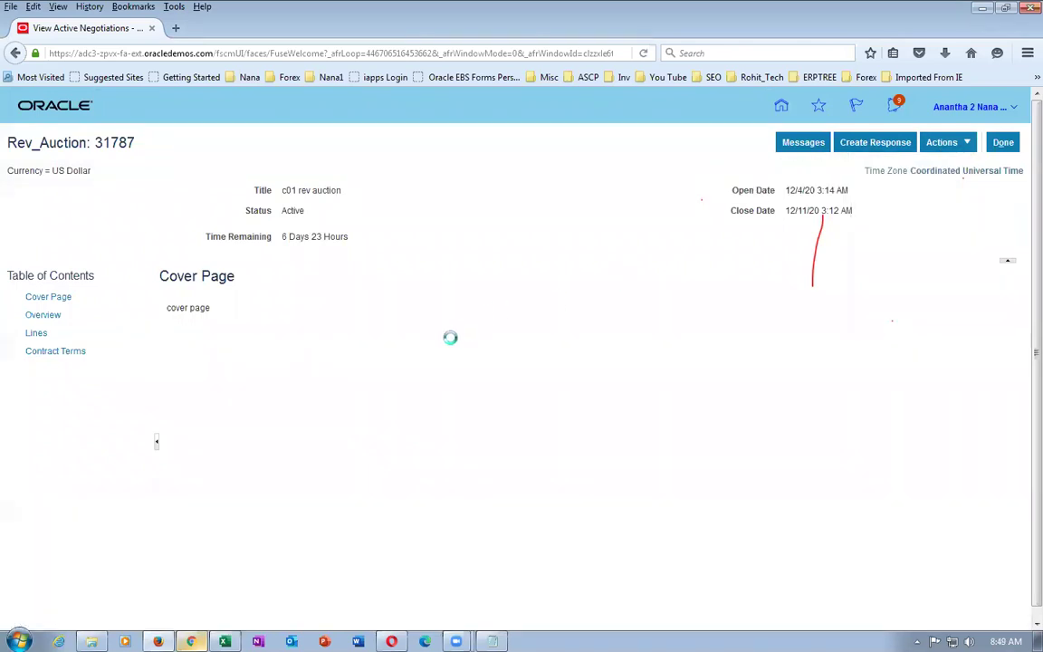
Bid 88.00 on line 1, submit response 60129, and return to the Supplier Portal overview.
left_click(515, 162)
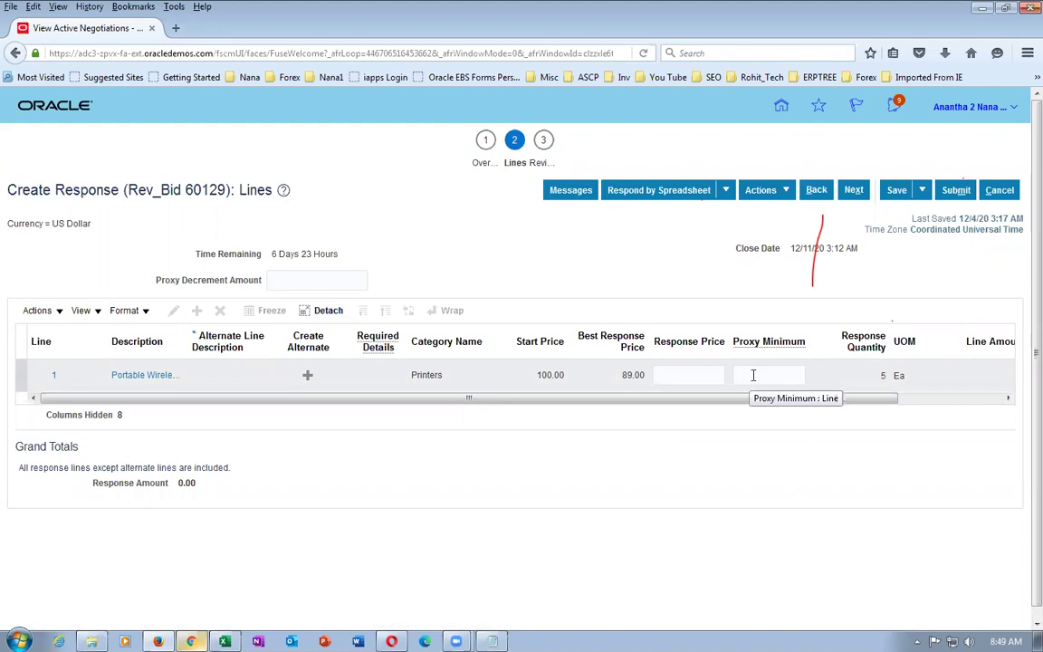
left_click(673, 378)
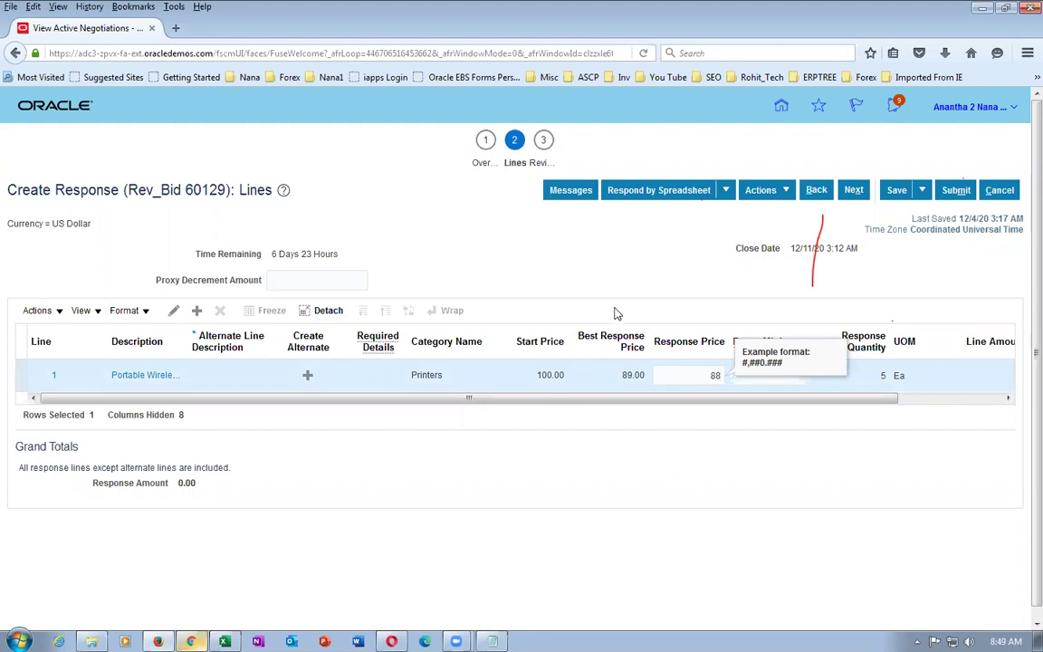
left_click(610, 451)
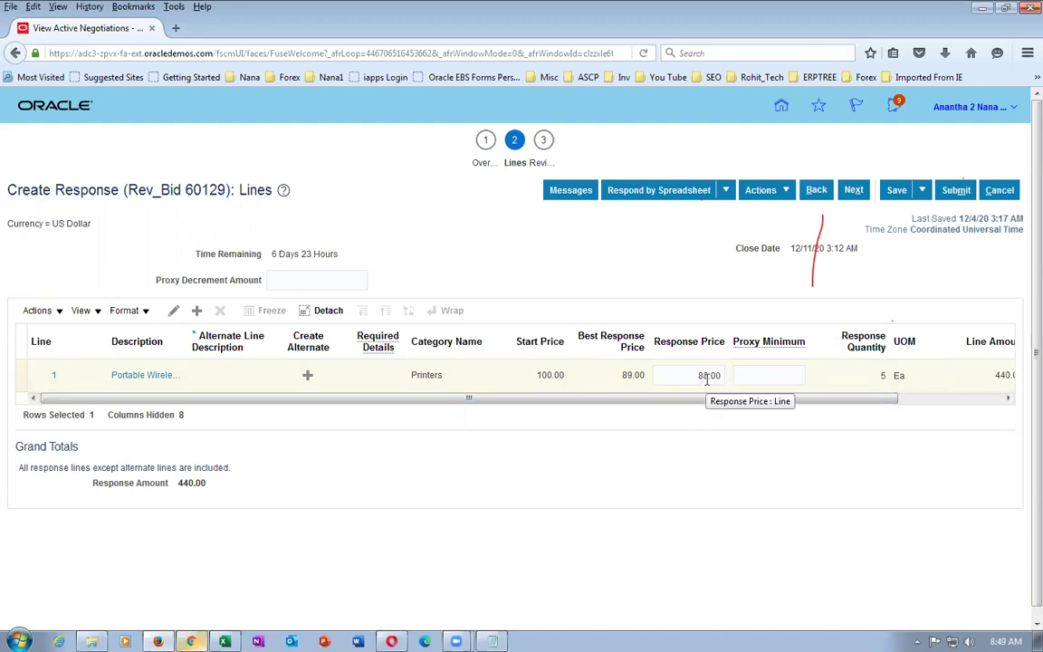
left_click(956, 192)
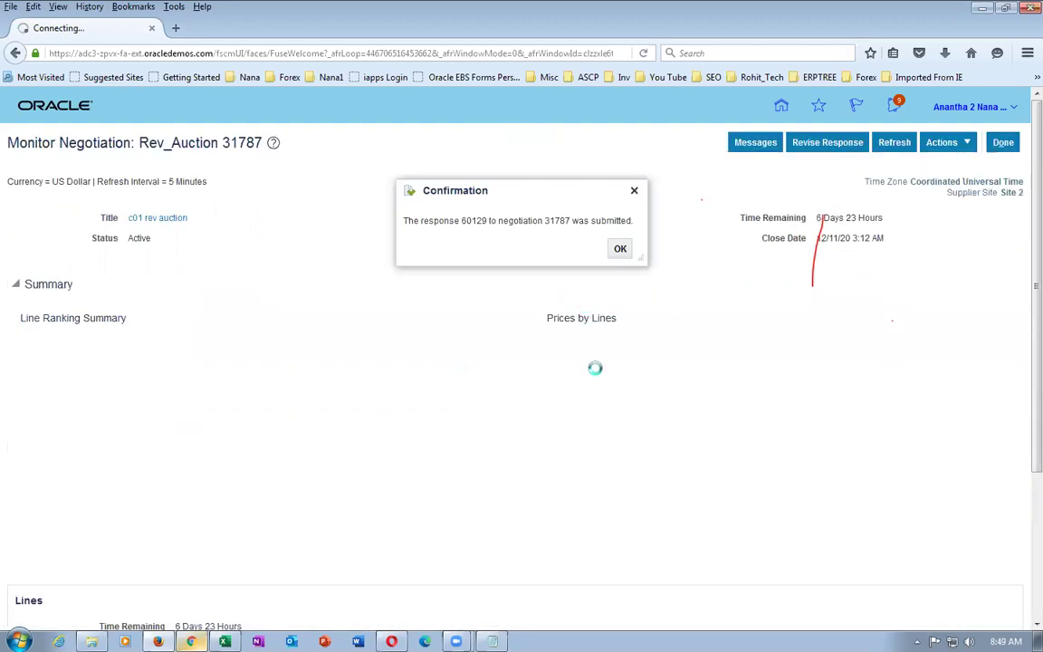
left_click(619, 249)
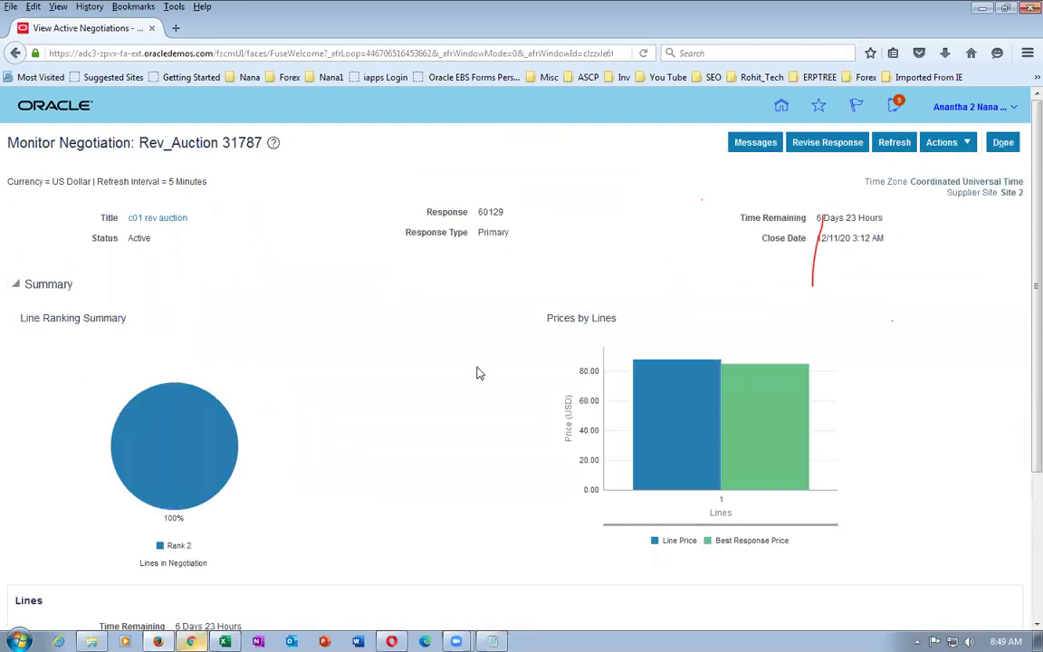
left_click(1002, 142)
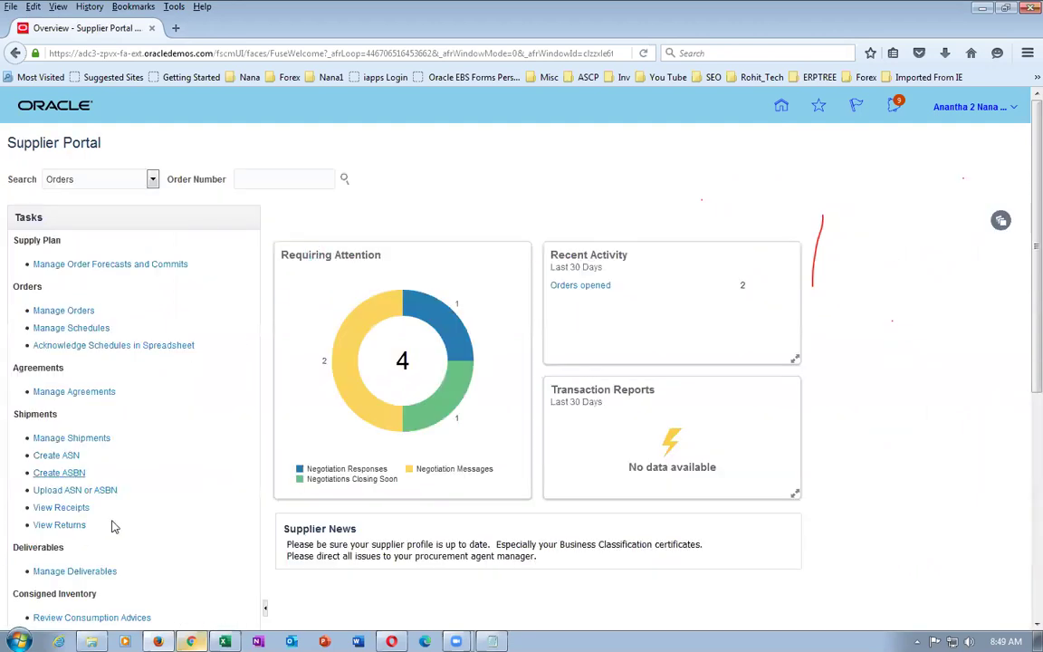
Open response 60129 from Manage Responses, check its line ranked 2 at 88.00, and close it.
scroll(110, 530, "down", 3)
scroll(71, 562, "down", 3)
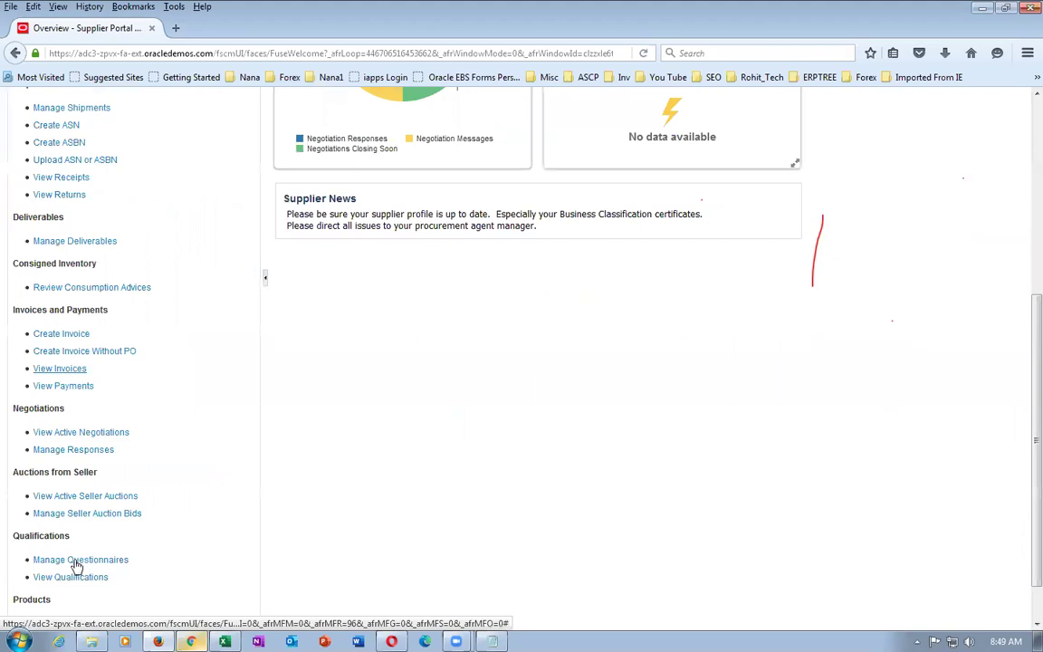
left_click(60, 450)
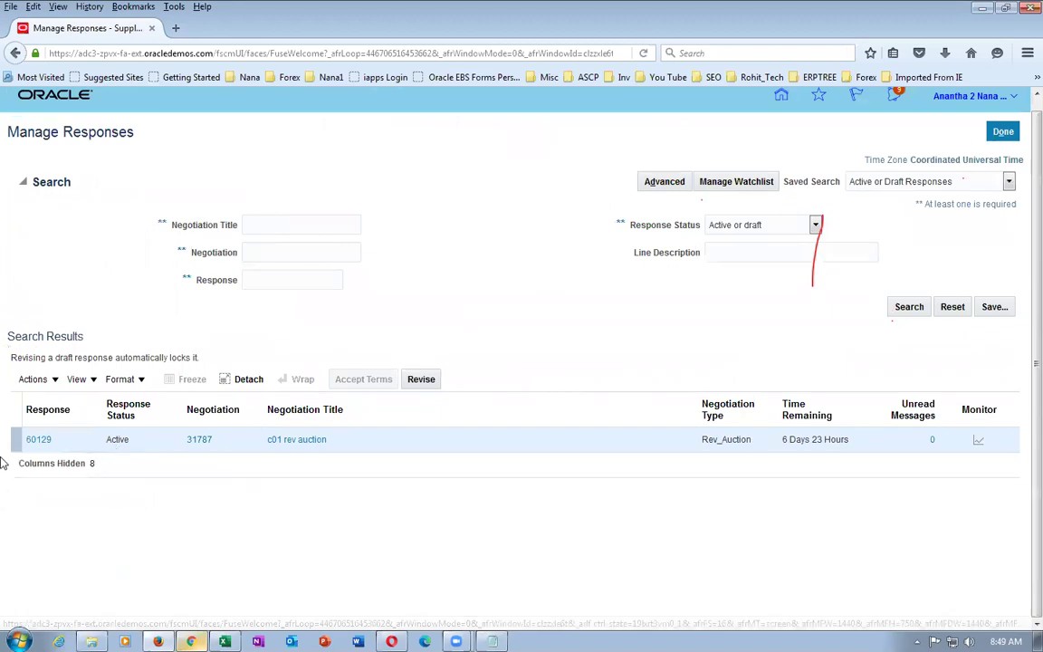
left_click(38, 440)
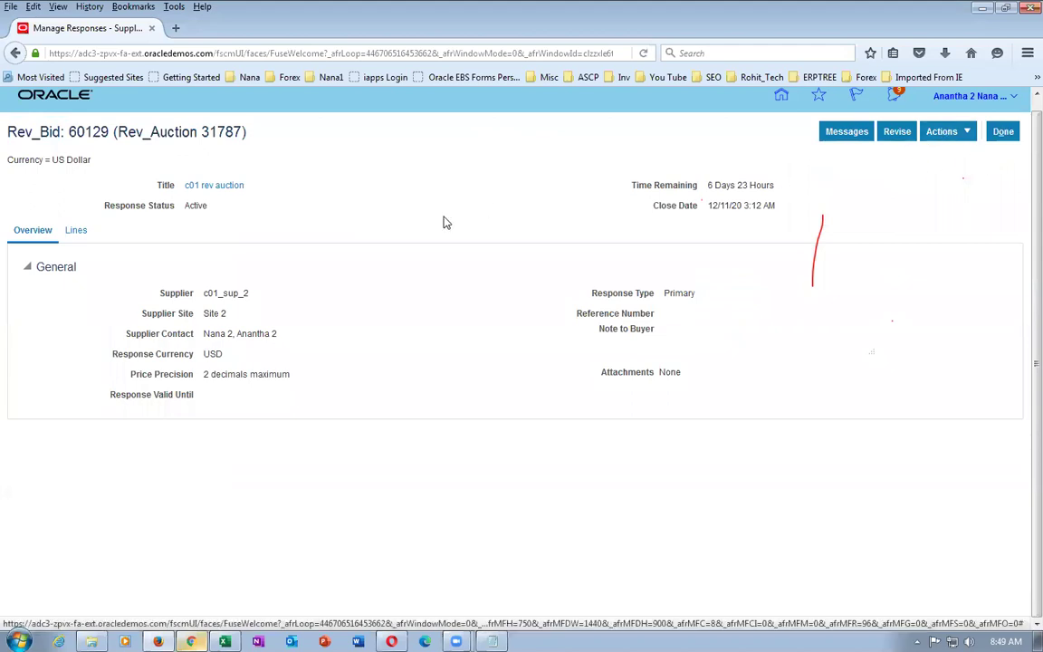
left_click(75, 232)
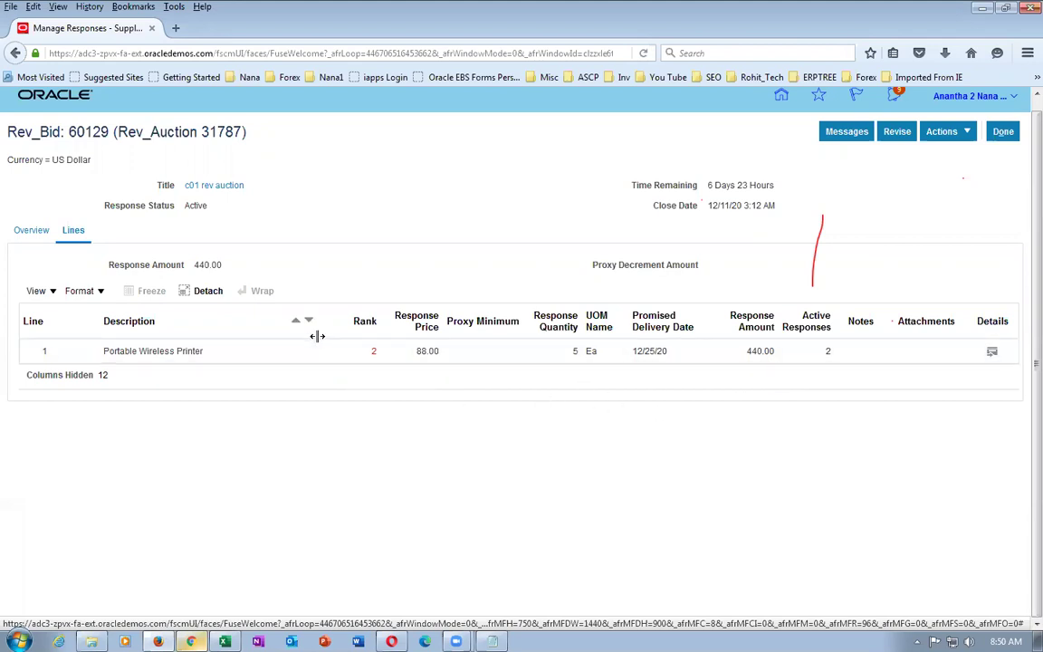
left_click(1003, 132)
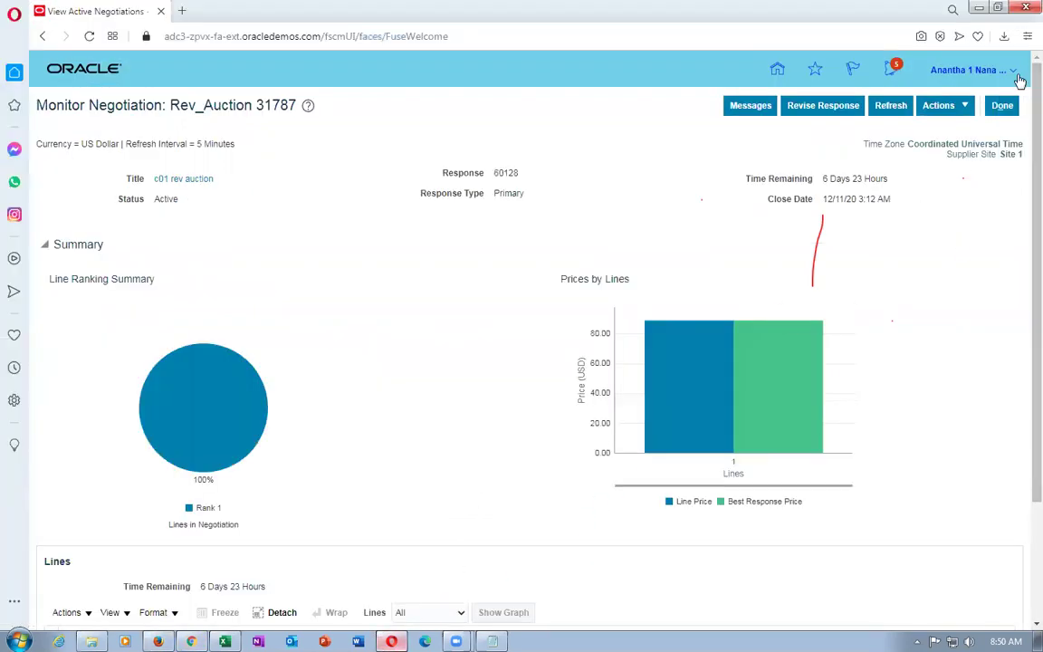
left_click(1002, 105)
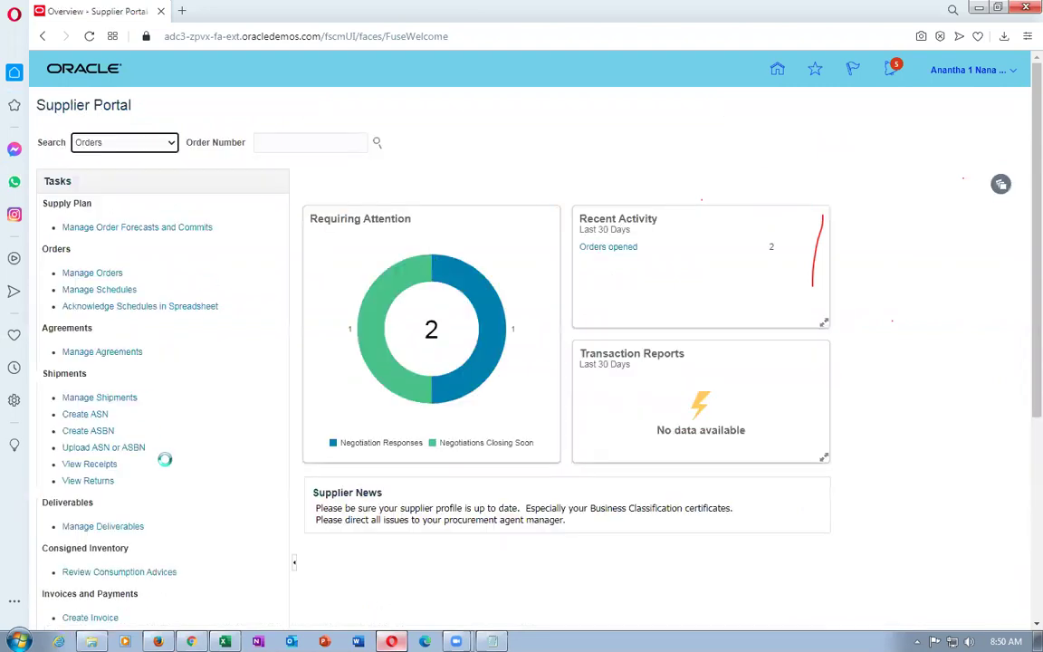
In the other supplier's window, open competing response 60130 and check line 1 ranked 1 at 85.00.
scroll(166, 509, "down", 2)
scroll(166, 509, "down", 1)
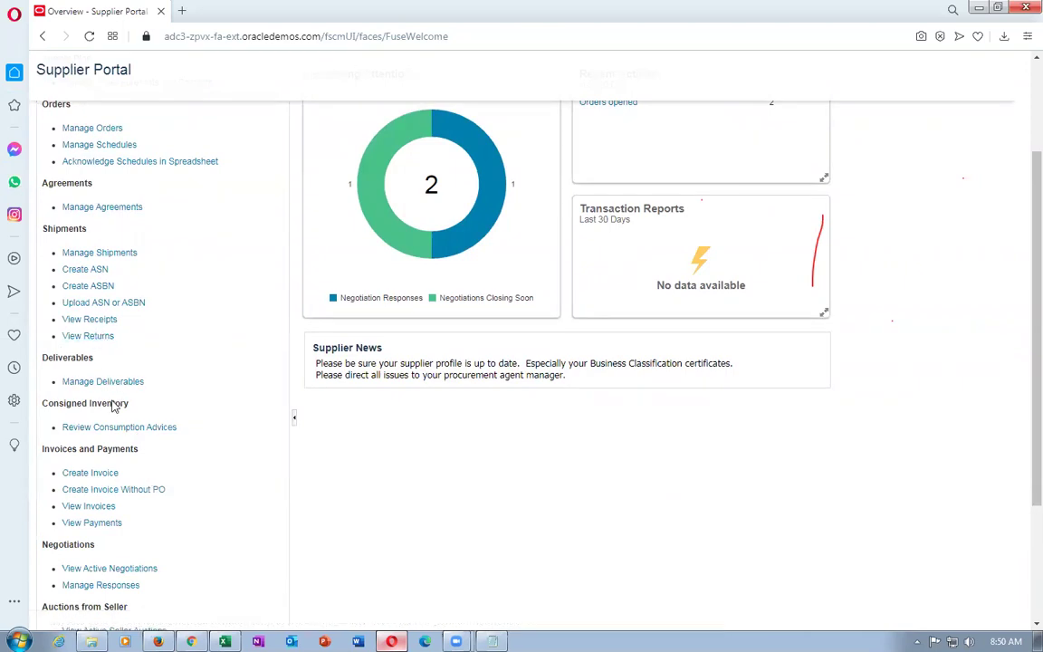
left_click(98, 587)
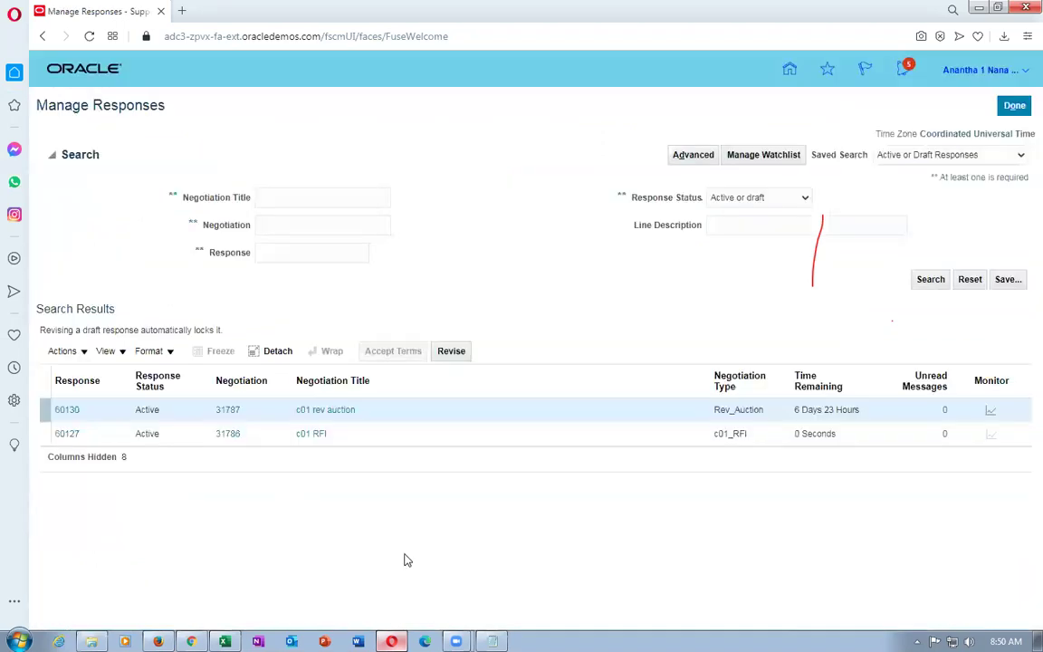
left_click(66, 409)
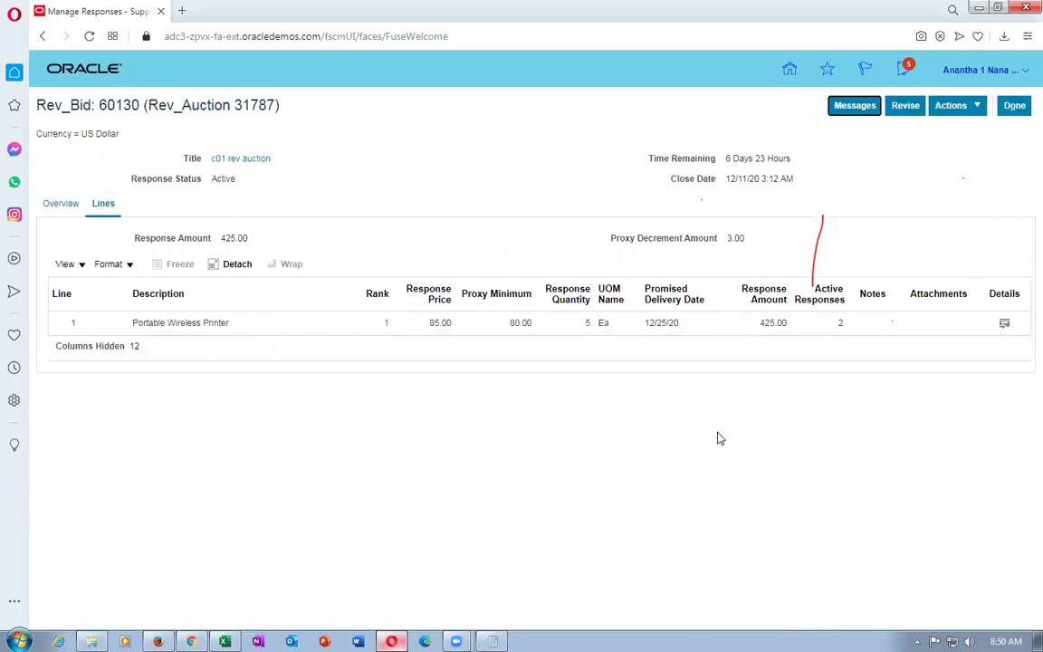
left_click(432, 324)
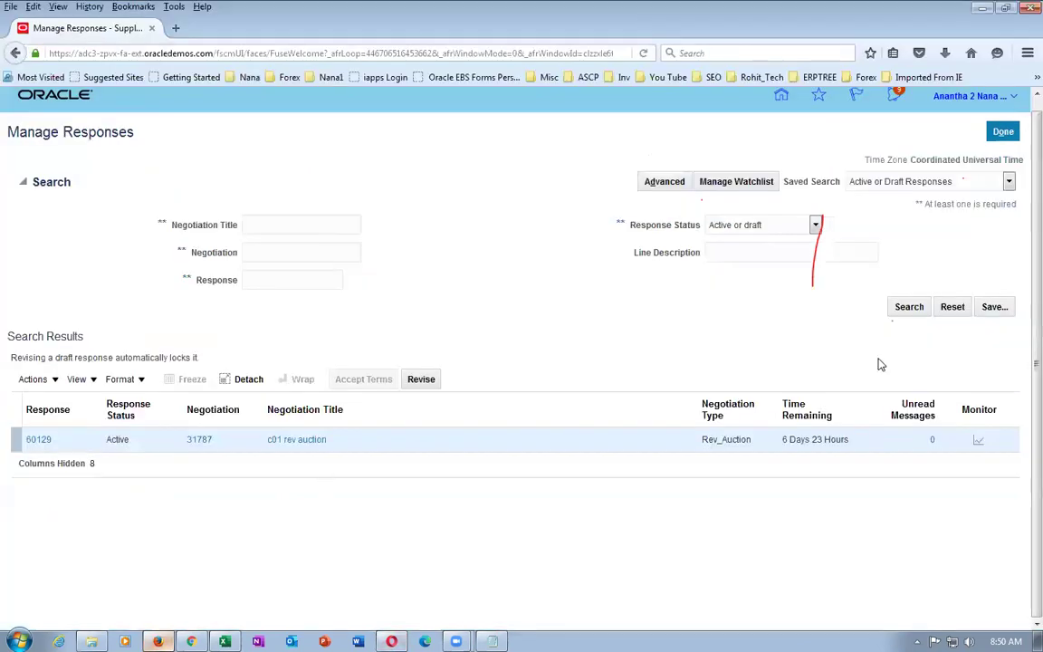
Go back to Manage Responses, reopen response 60129 and select the Portable Wireless Printer line.
left_click(1002, 131)
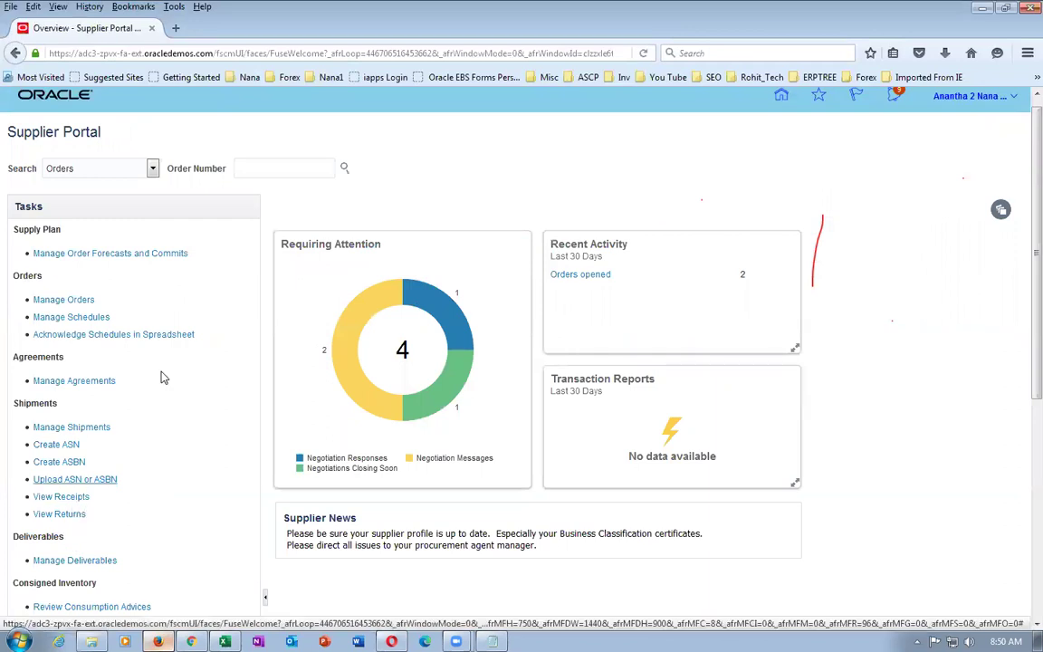
scroll(64, 499, "down", 3)
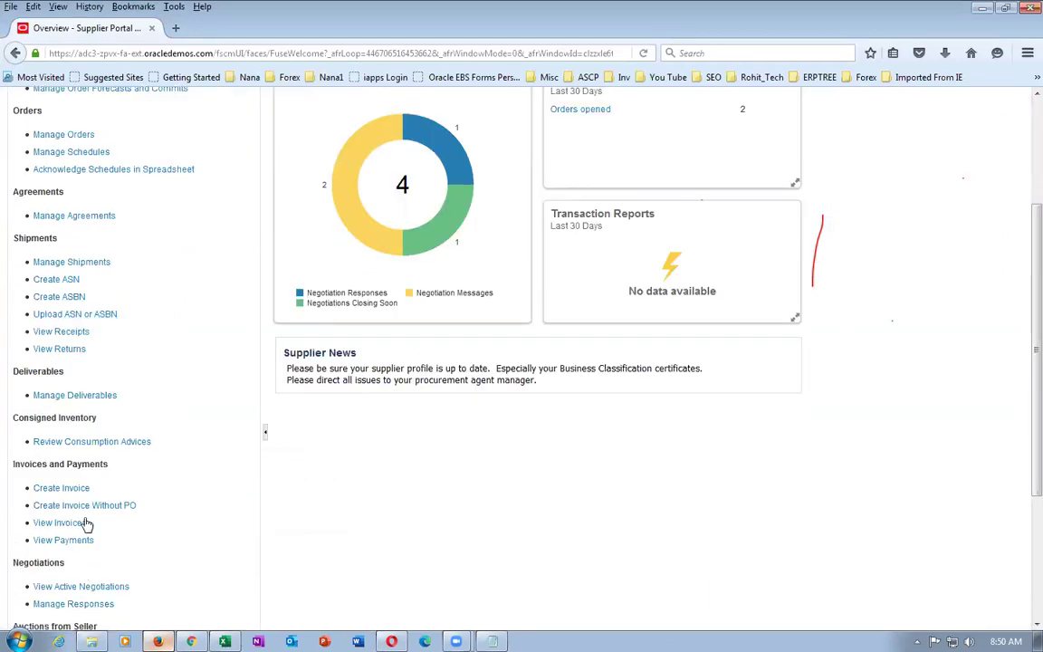
left_click(54, 603)
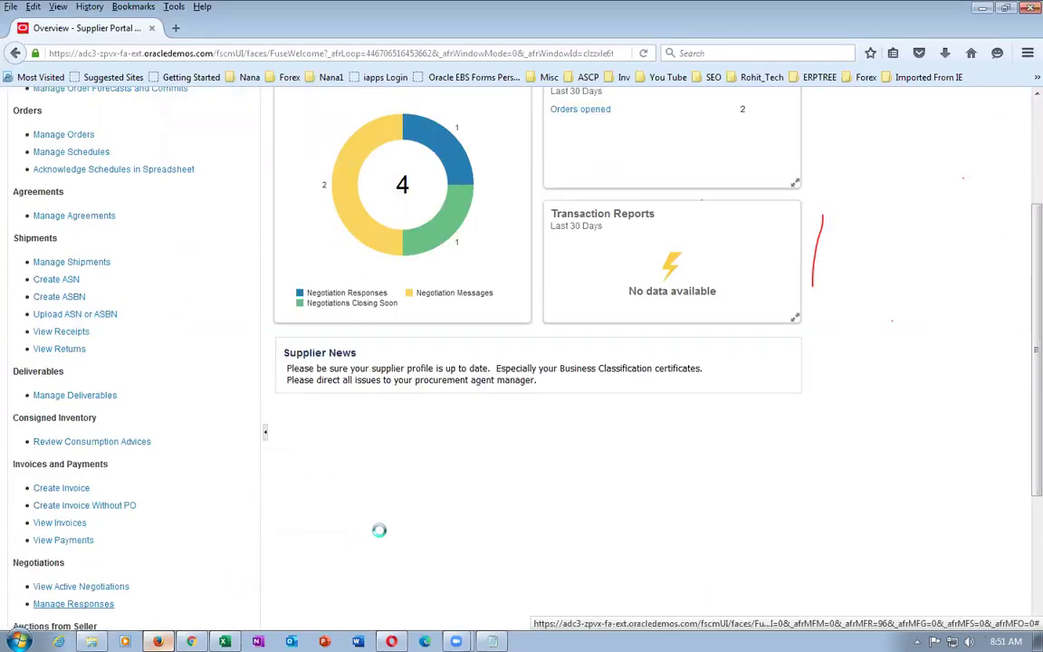
left_click(36, 439)
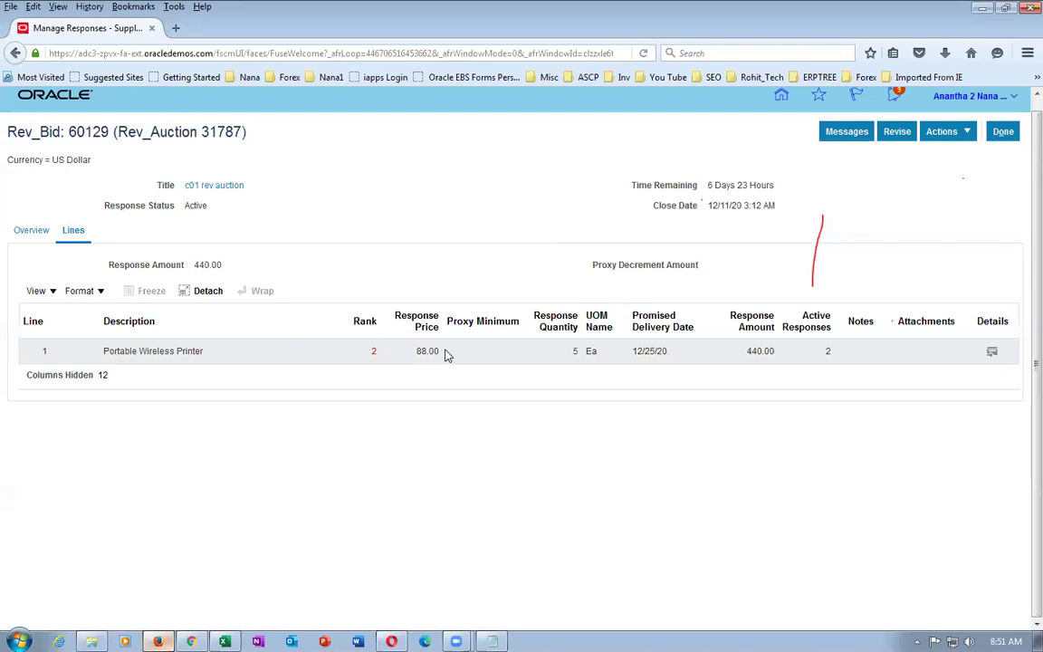
left_click(256, 354)
Check the available columns, then view line 1's details: target 90.00, price 88.00, rank 2.
left_click(37, 291)
mouse_move(61, 314)
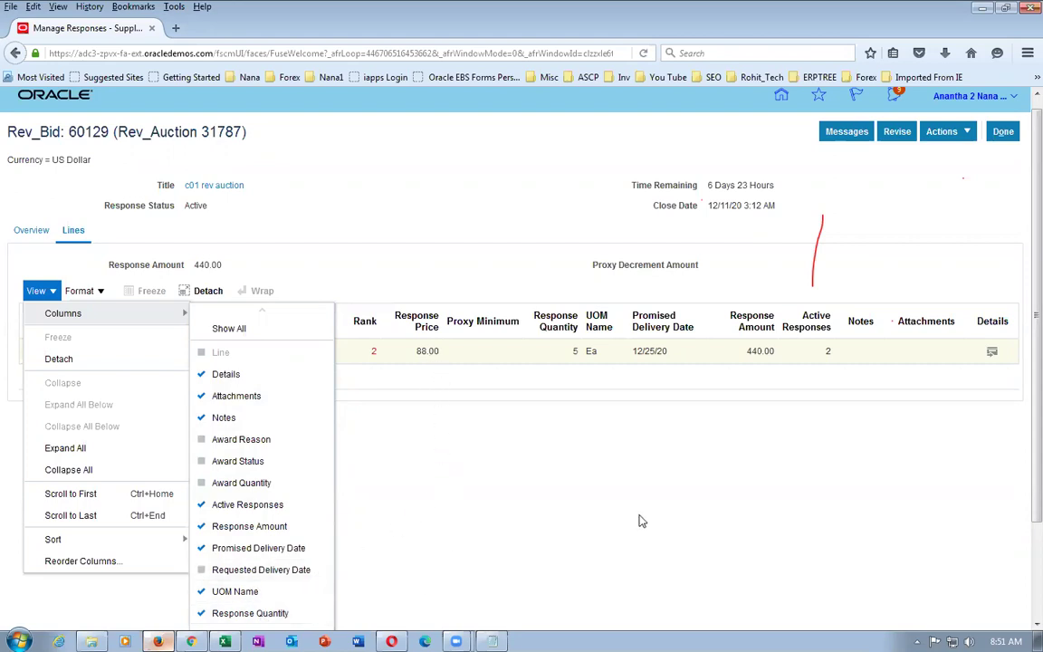
left_click(553, 489)
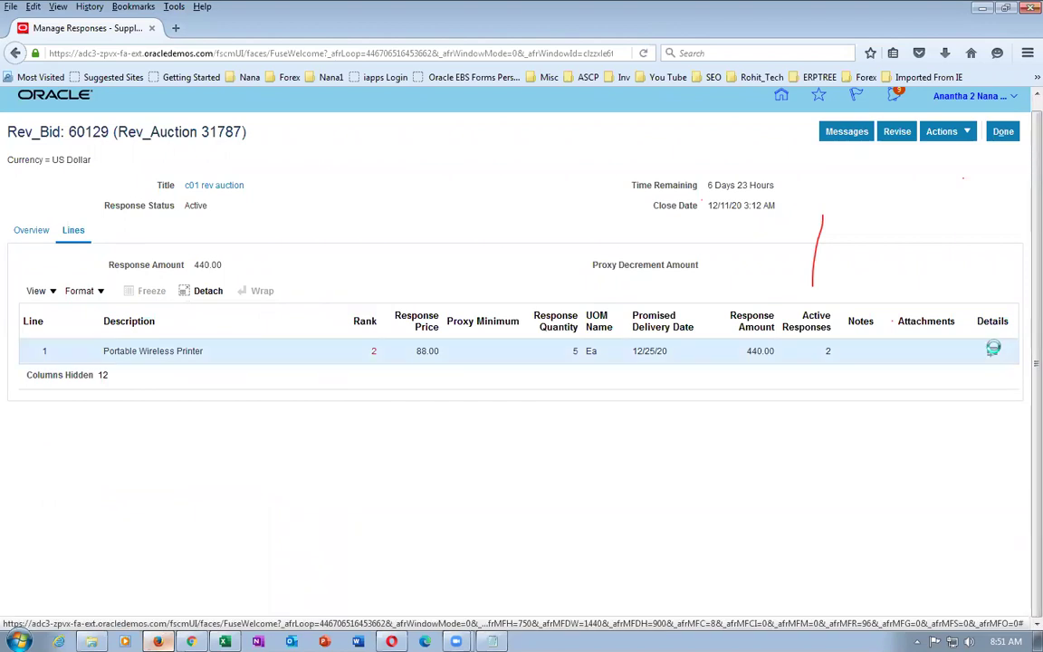
left_click(993, 351)
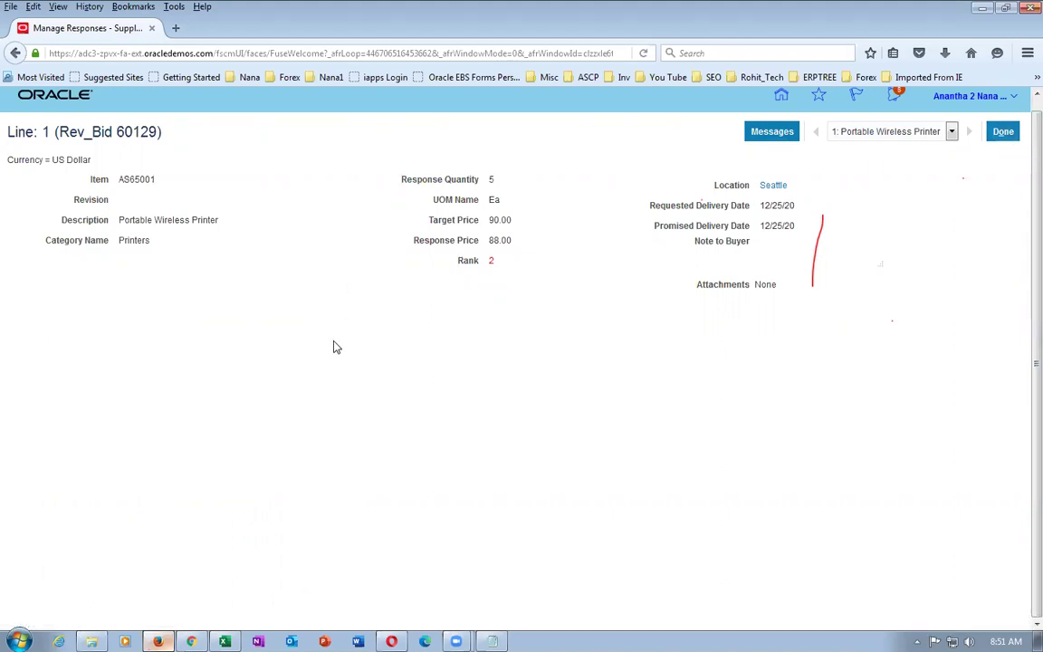
left_click(1001, 132)
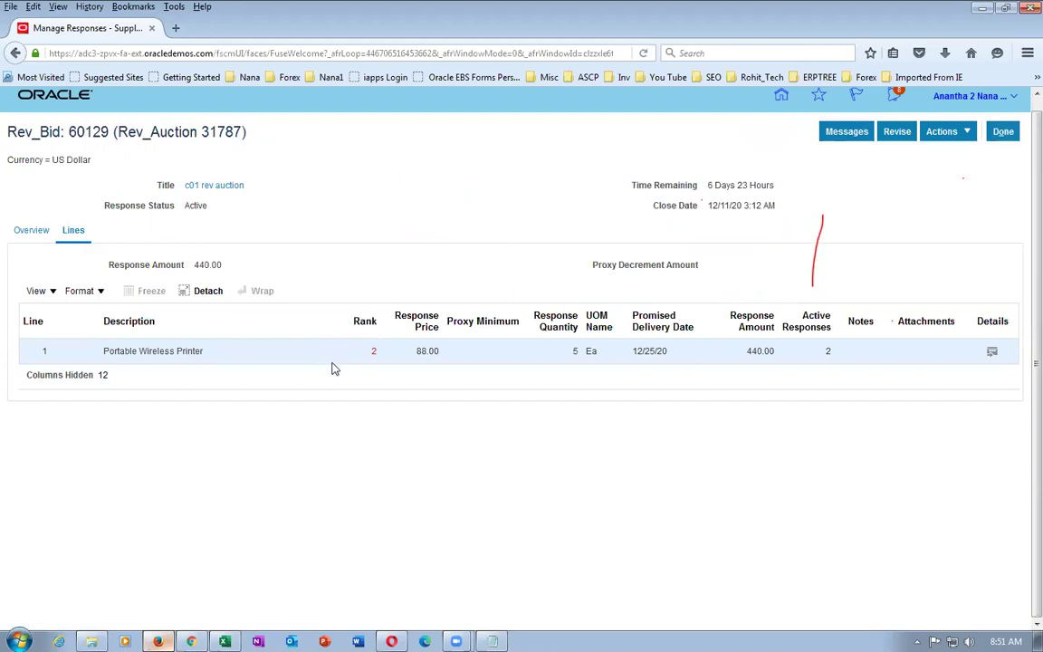
Return to the portal and search active negotiations with Response Submitted set to Yes.
left_click(1002, 131)
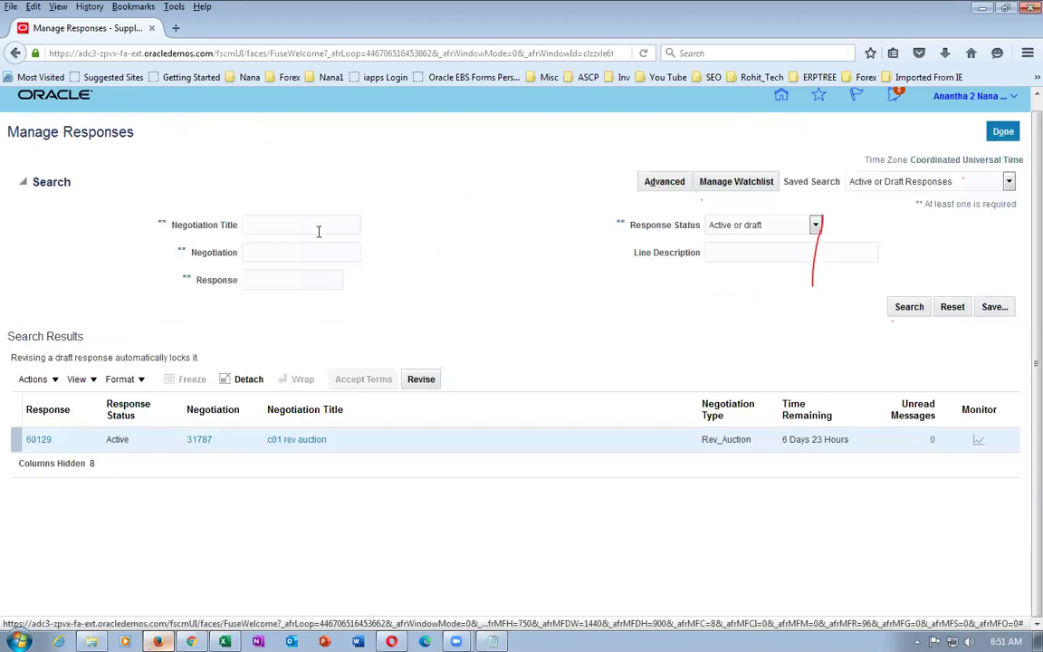
left_click(1002, 132)
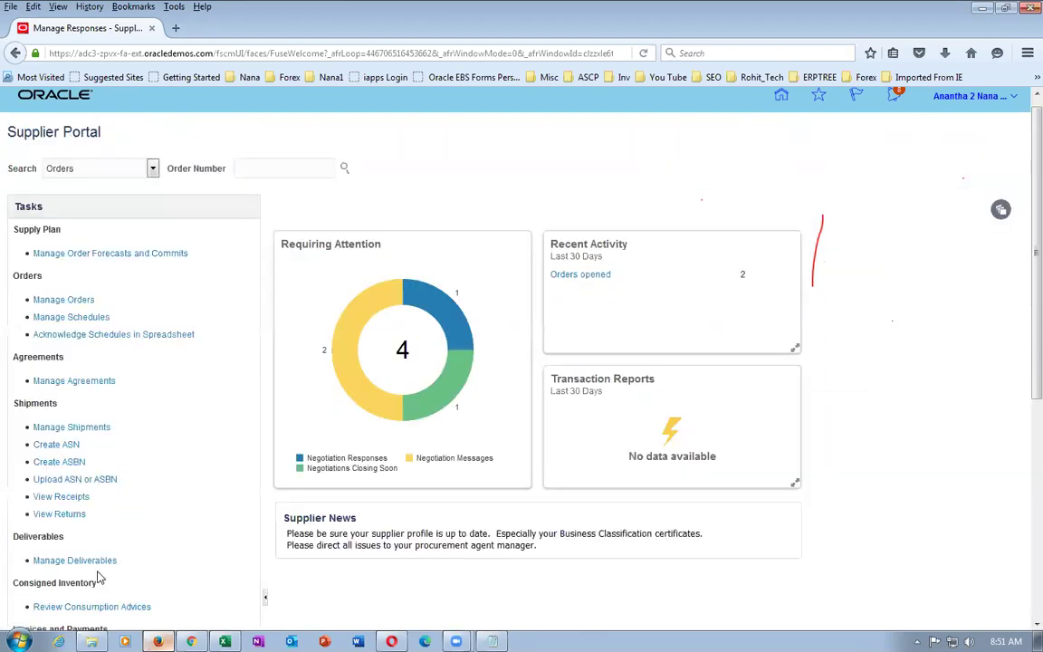
scroll(82, 566, "down", 3)
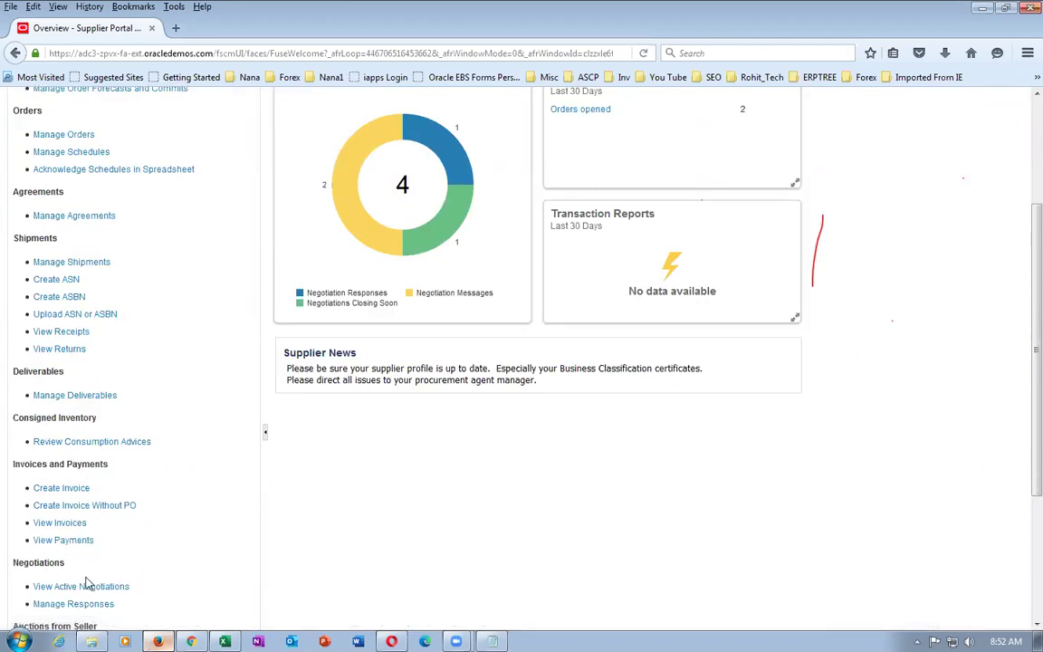
scroll(125, 584, "down", 2)
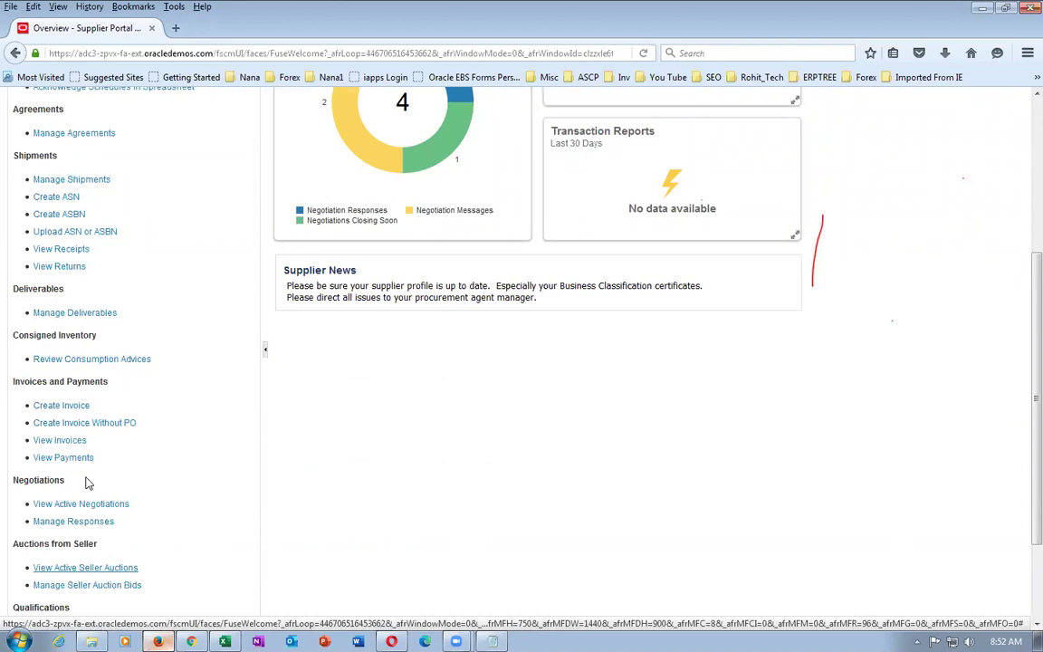
left_click(83, 504)
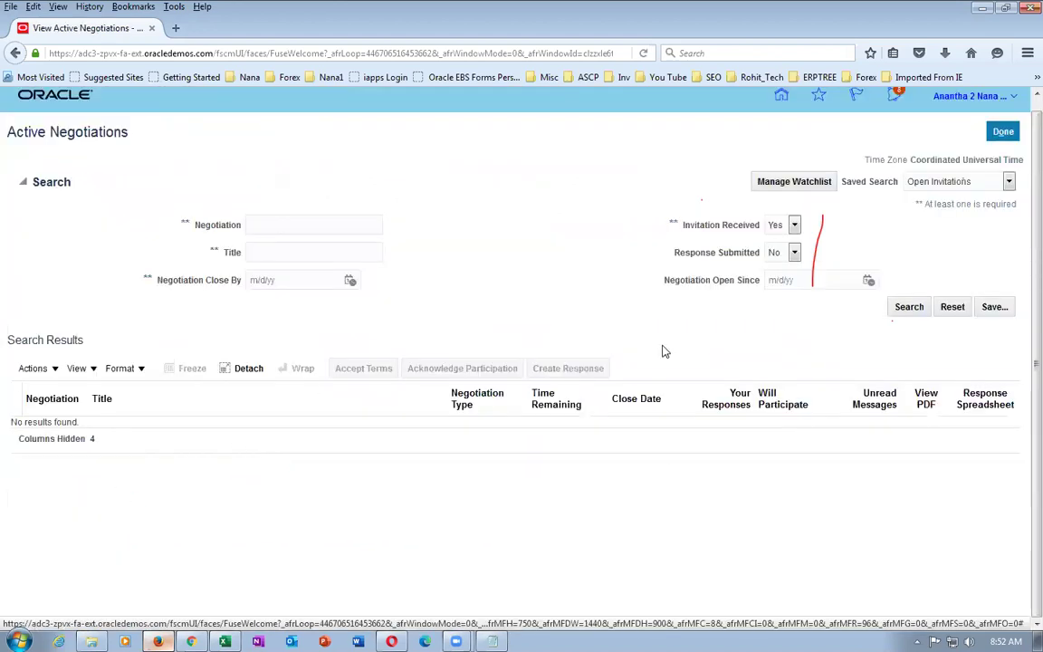
left_click(794, 252)
left_click(782, 274)
left_click(894, 308)
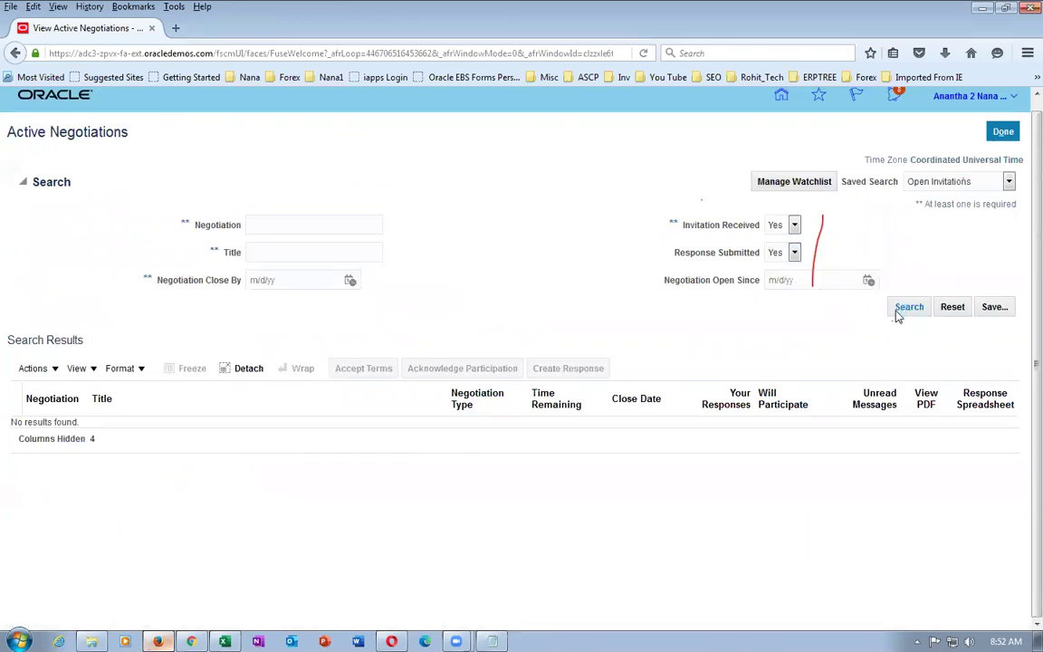
Open negotiation 31787 and create a new response copied from response 60129.
left_click(38, 305)
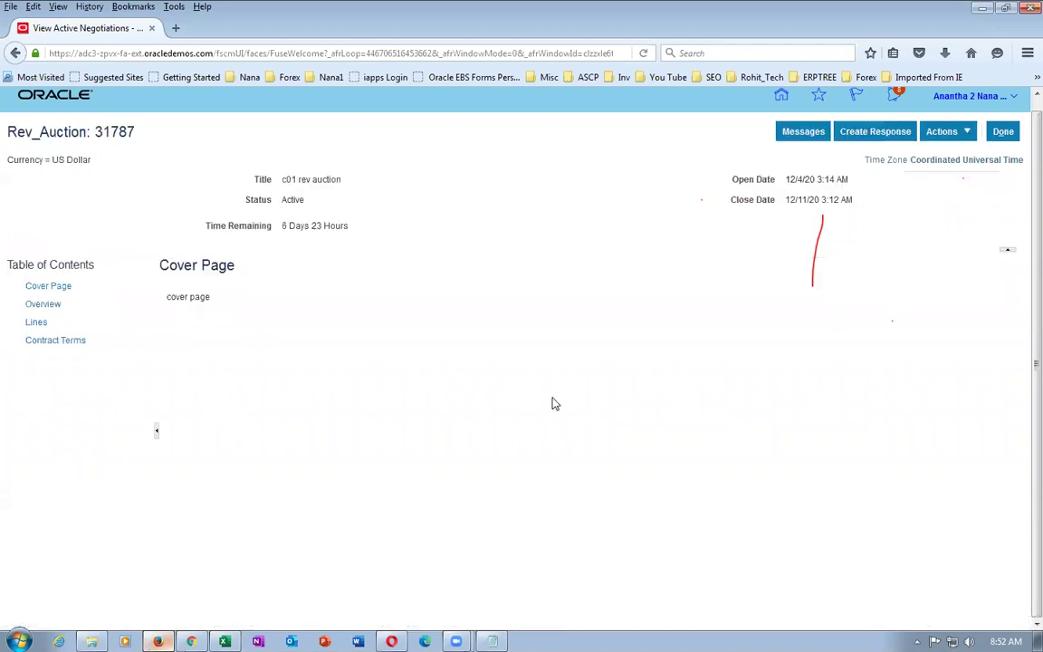
left_click(944, 132)
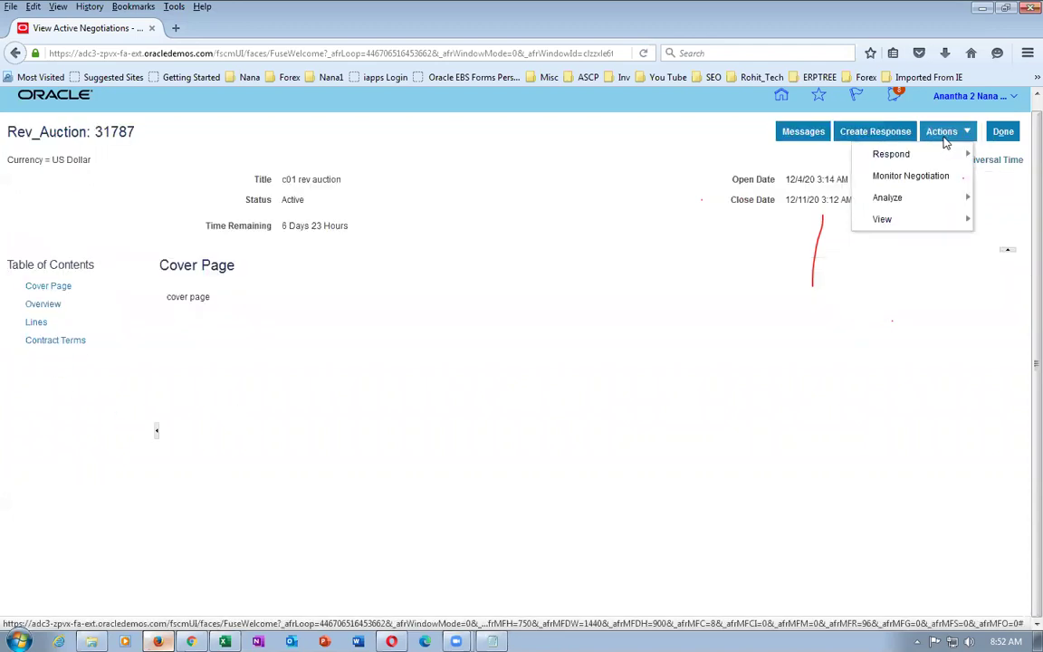
mouse_move(933, 156)
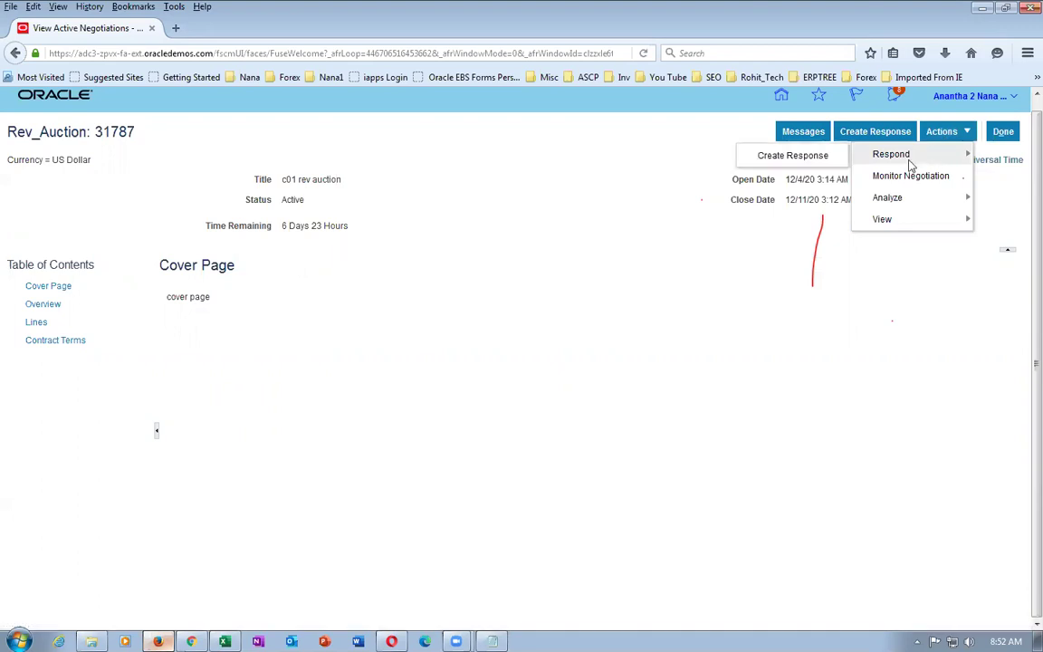
left_click(786, 158)
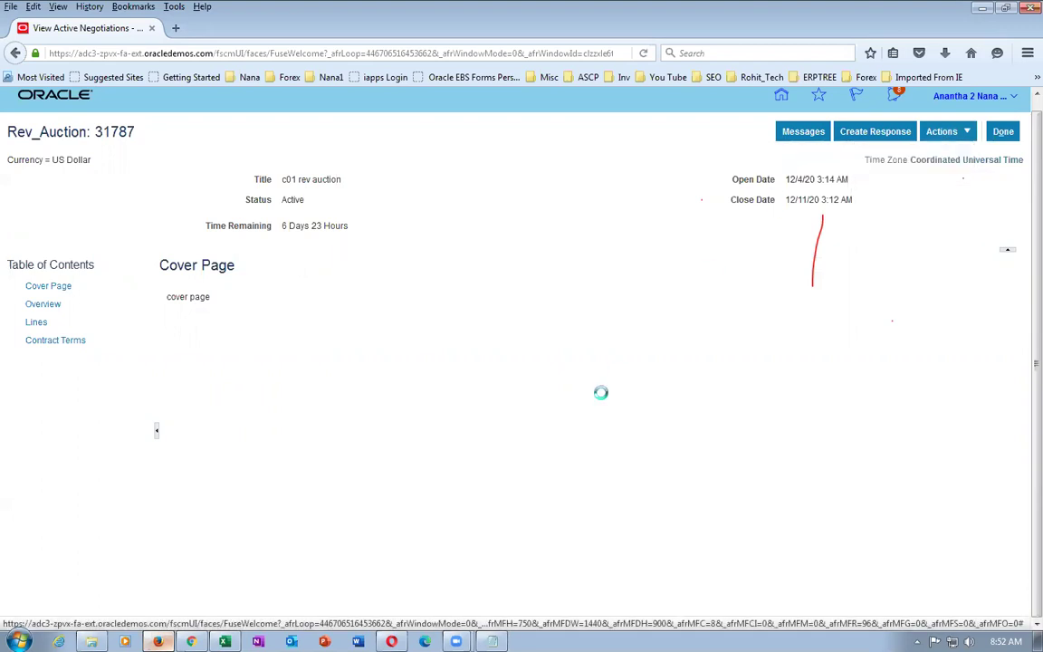
left_click(496, 344)
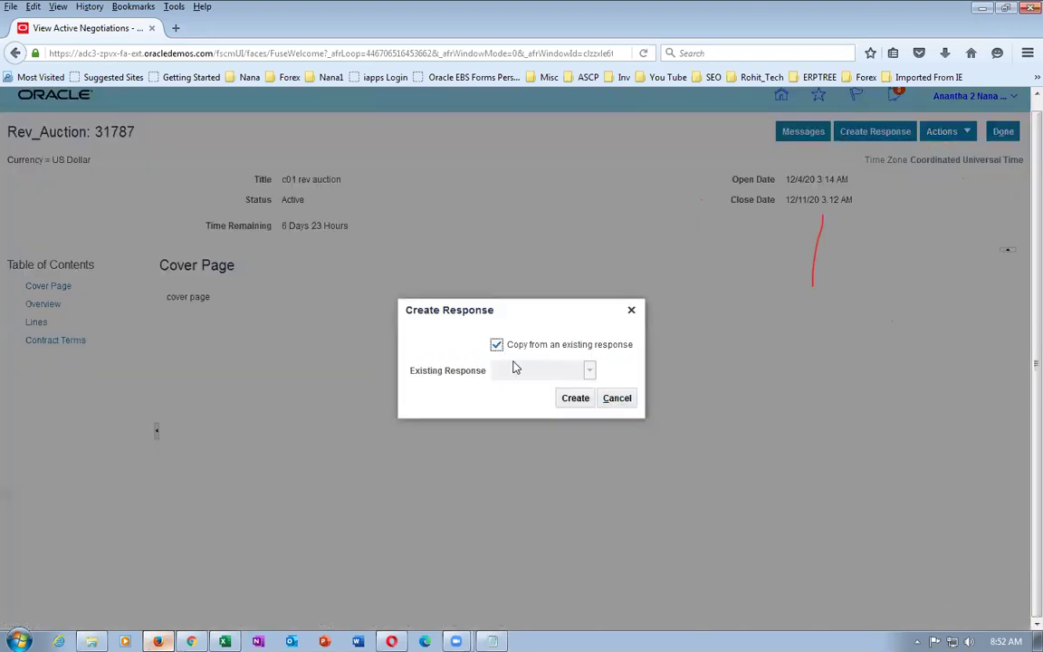
left_click(590, 371)
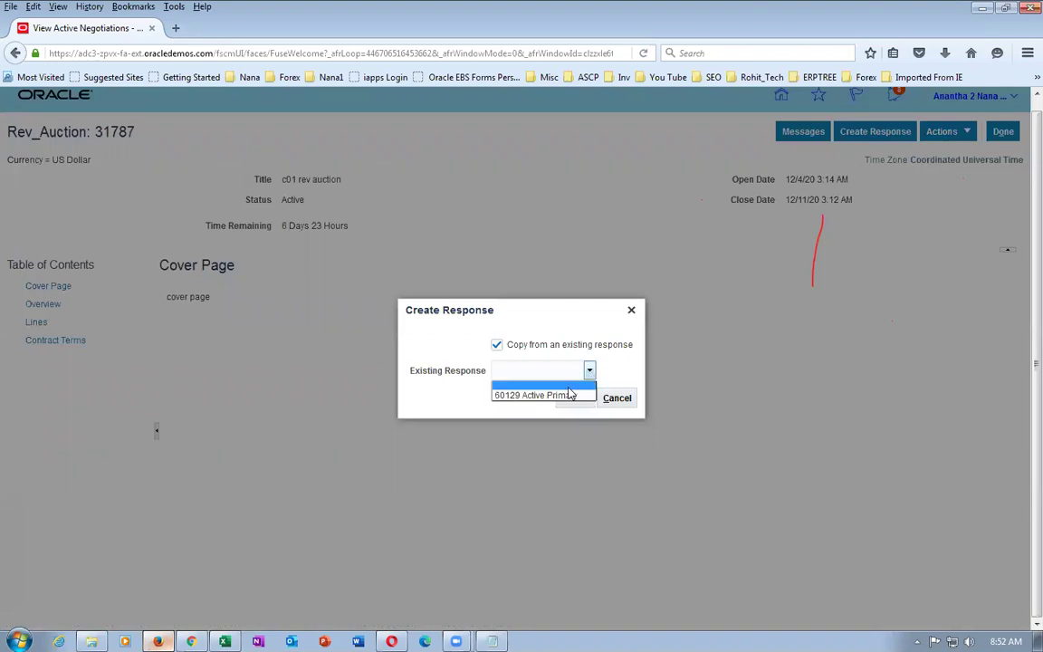
left_click(563, 395)
left_click(579, 400)
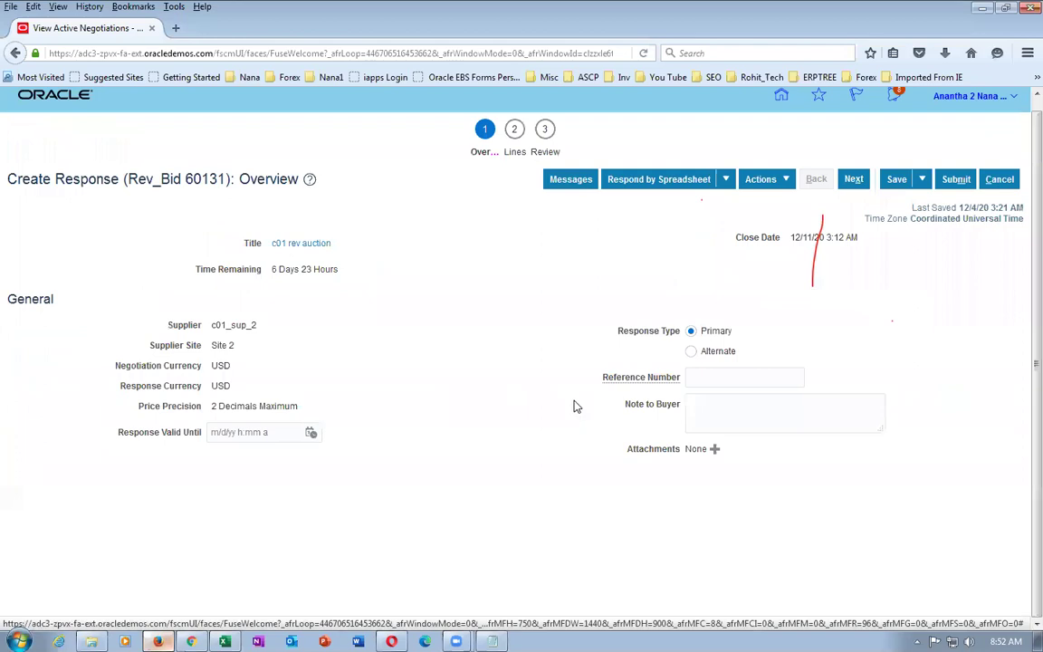
Change the line's response price from 88.00 to 84.00 and submit the response.
left_click(514, 152)
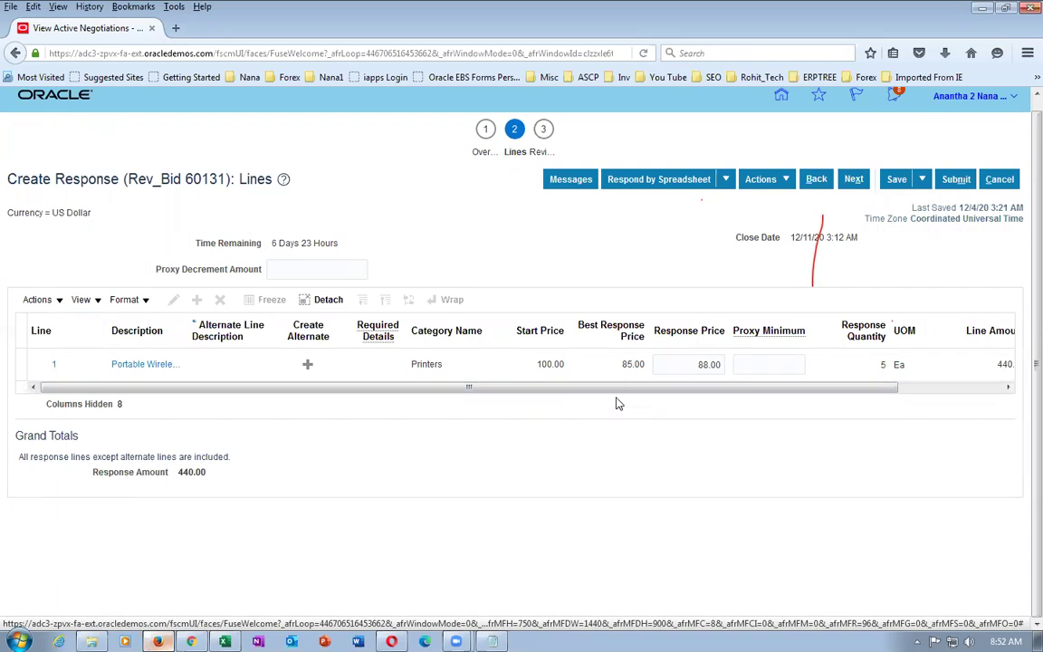
left_click_drag(696, 363, 722, 368)
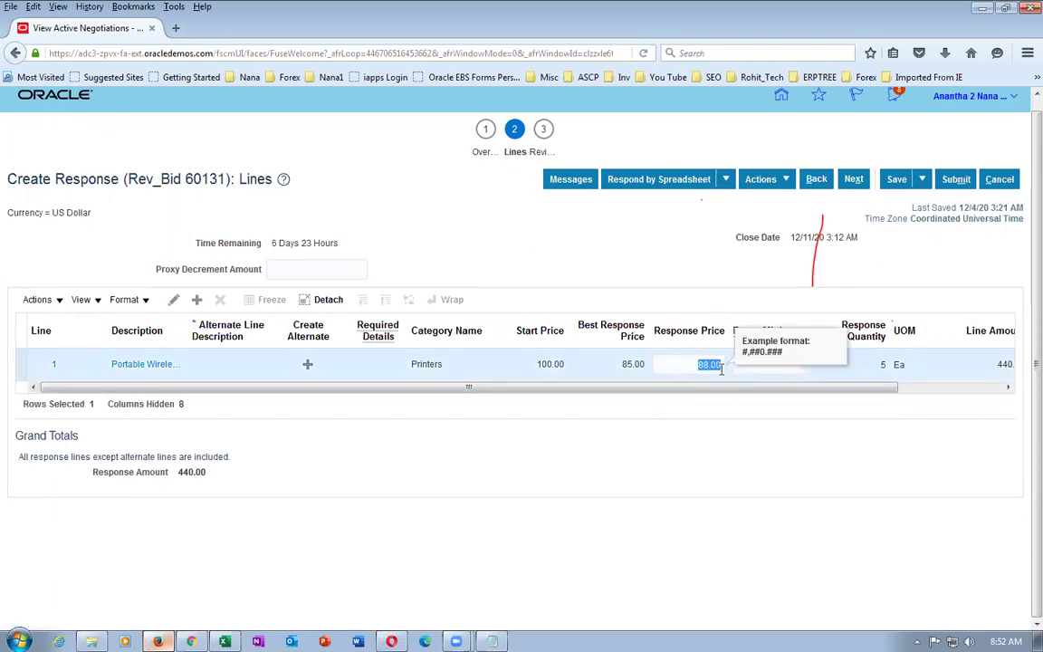
type("84")
left_click(658, 471)
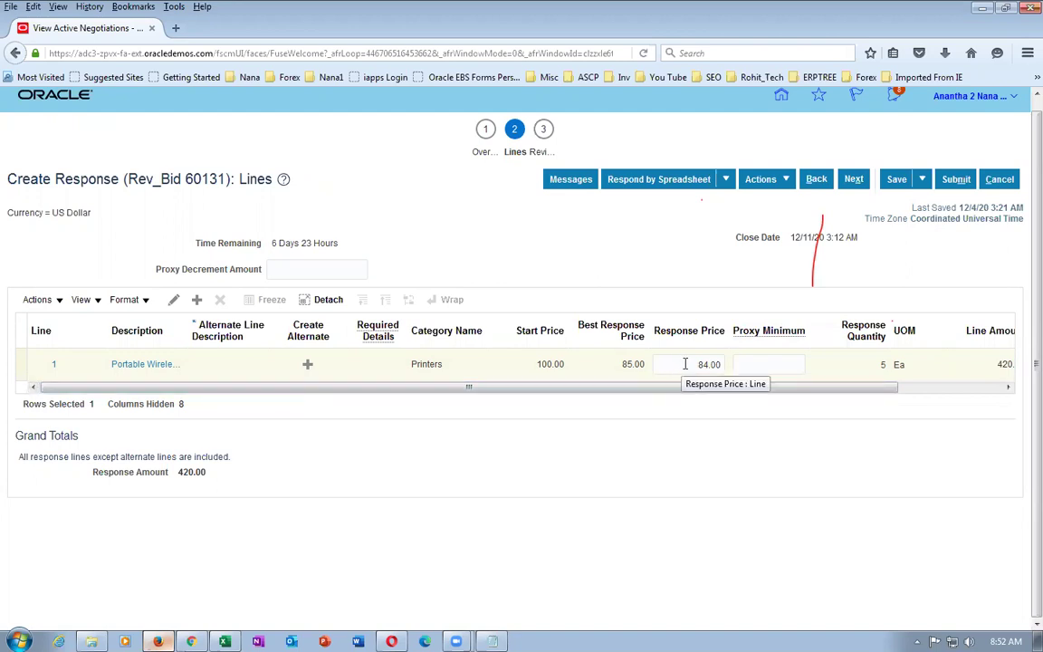
left_click(955, 178)
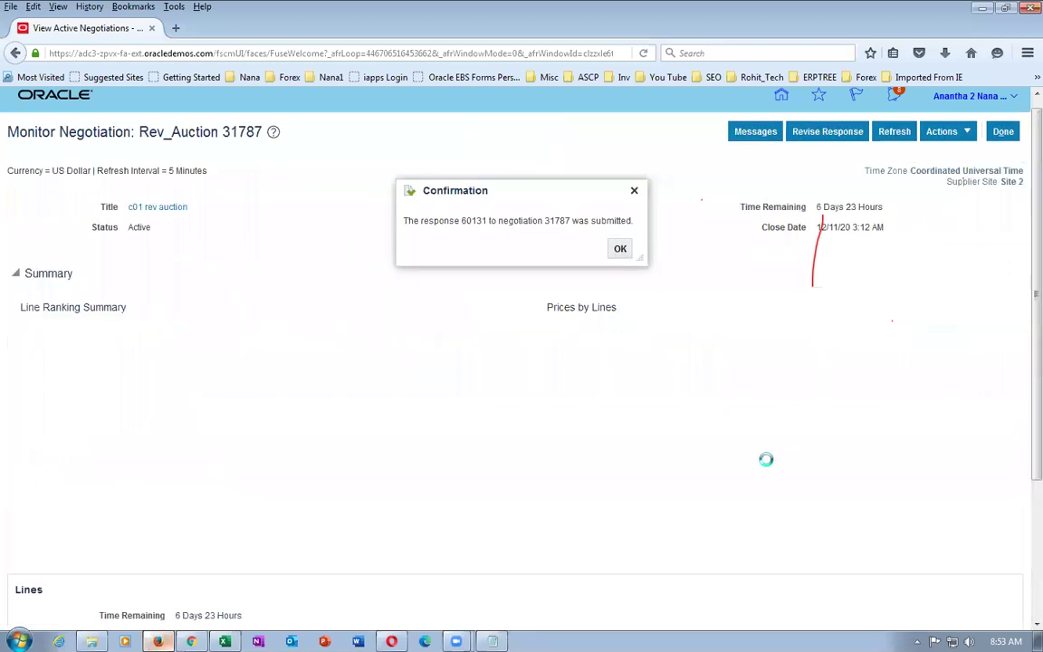
left_click(619, 248)
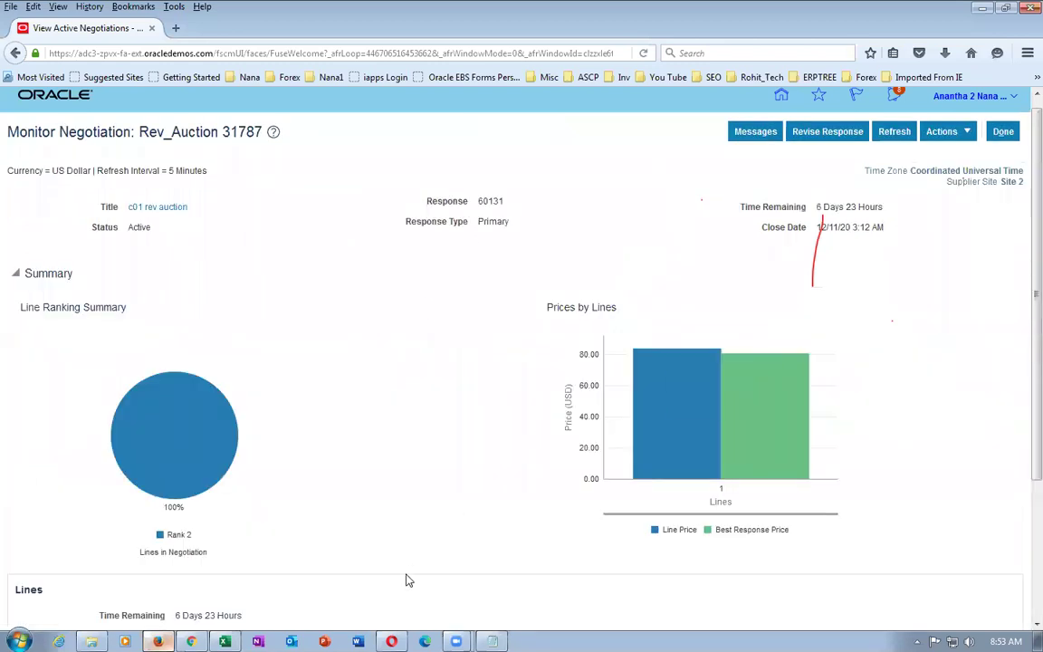
key("alt+Tab")
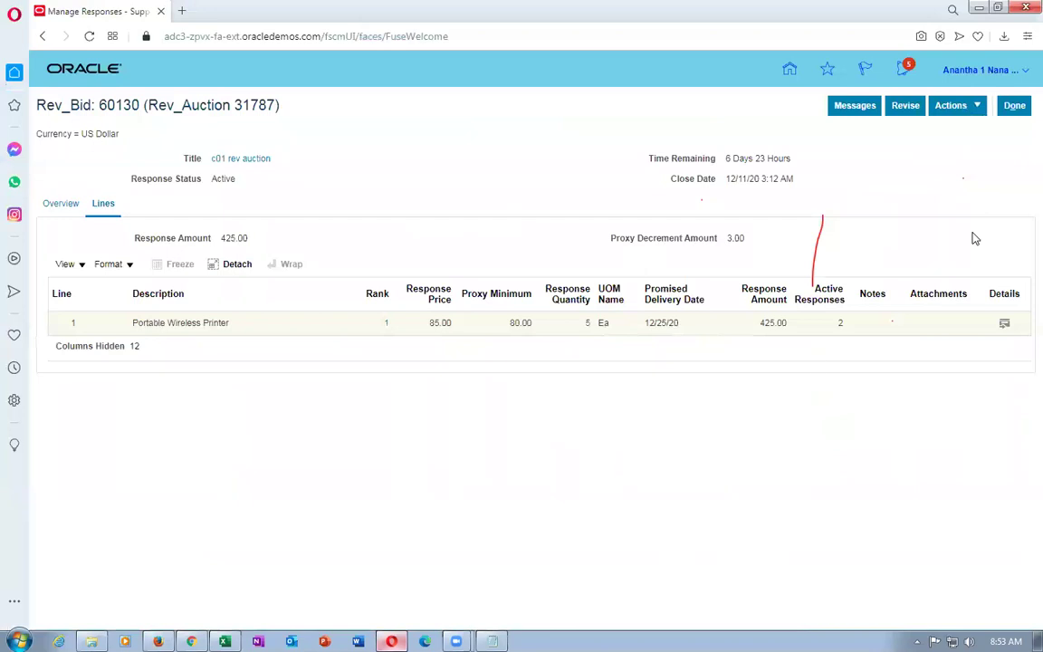
Confirm response 60130 is archived, then check newer response 60132 ranked 1 at 81.00.
left_click(1009, 107)
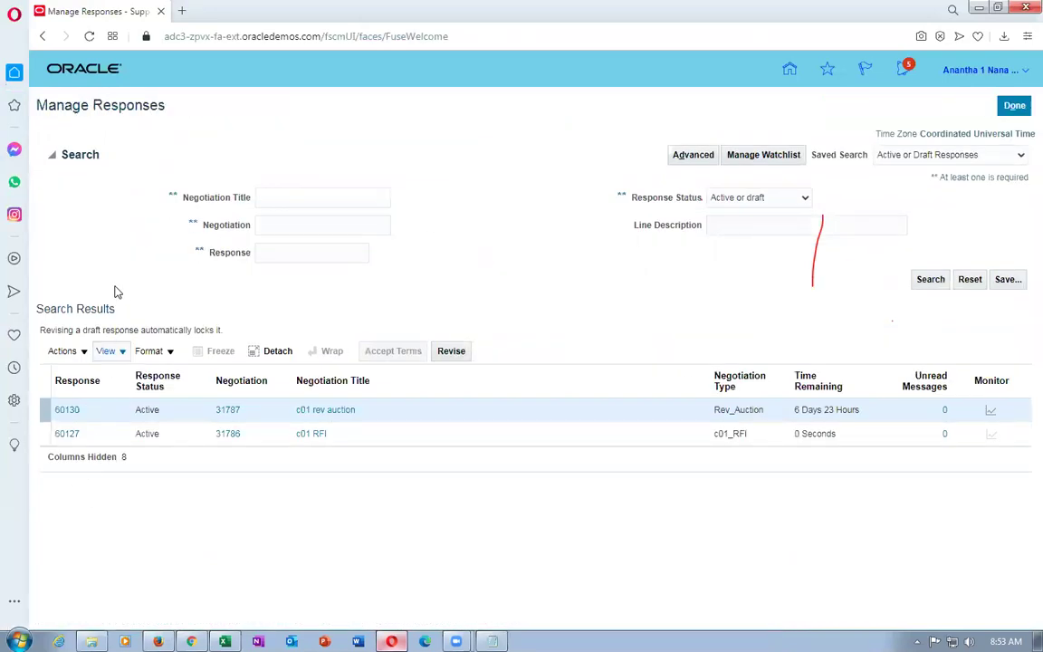
left_click(69, 411)
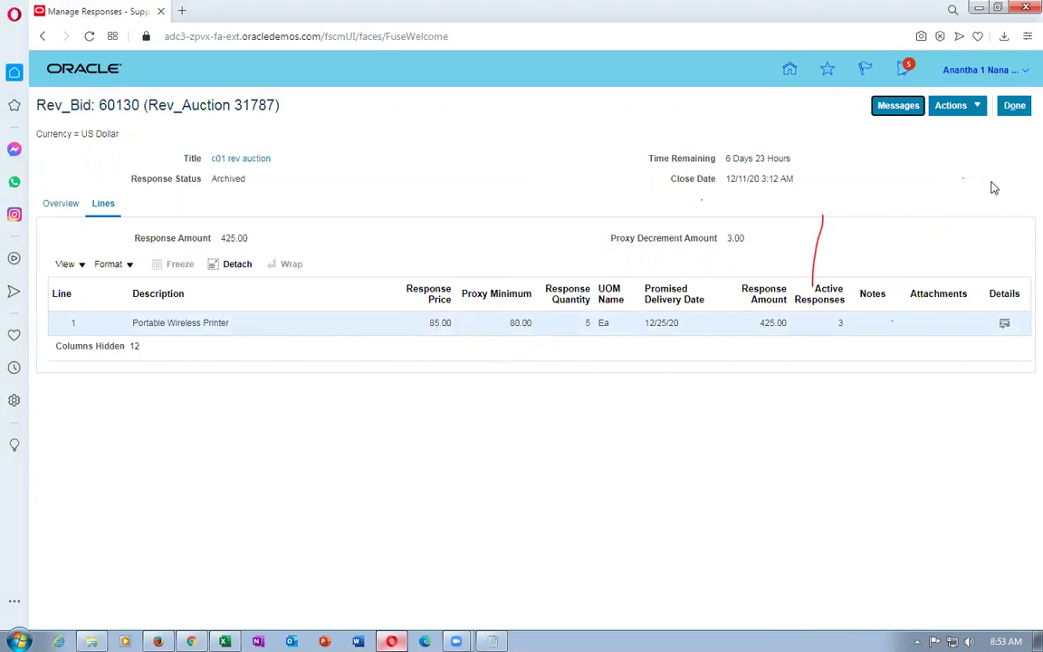
left_click(1014, 105)
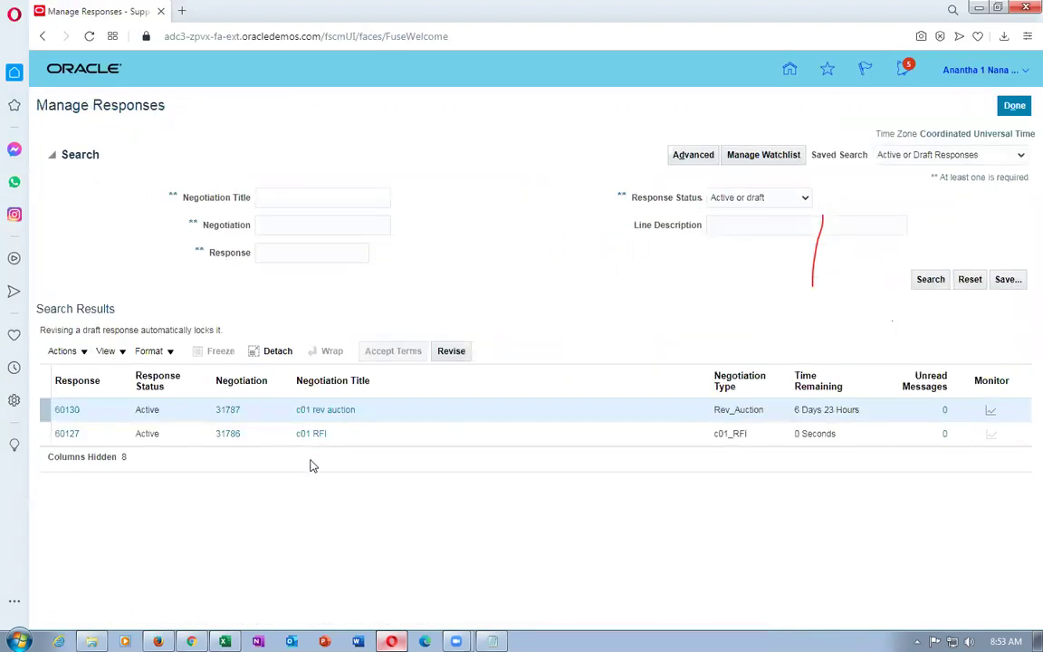
left_click(928, 278)
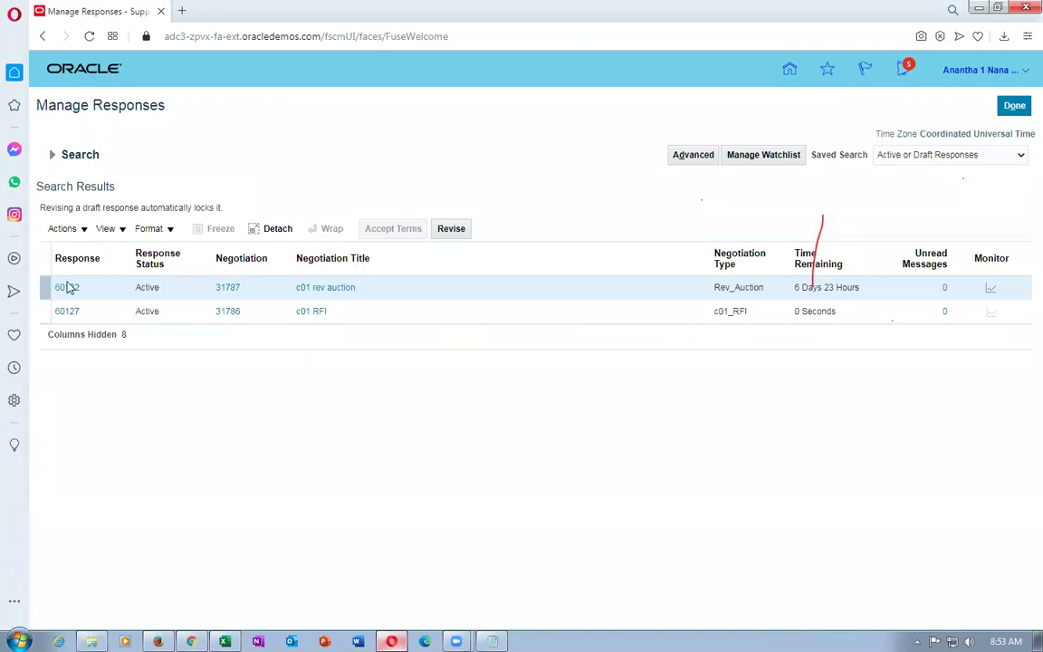
left_click(66, 287)
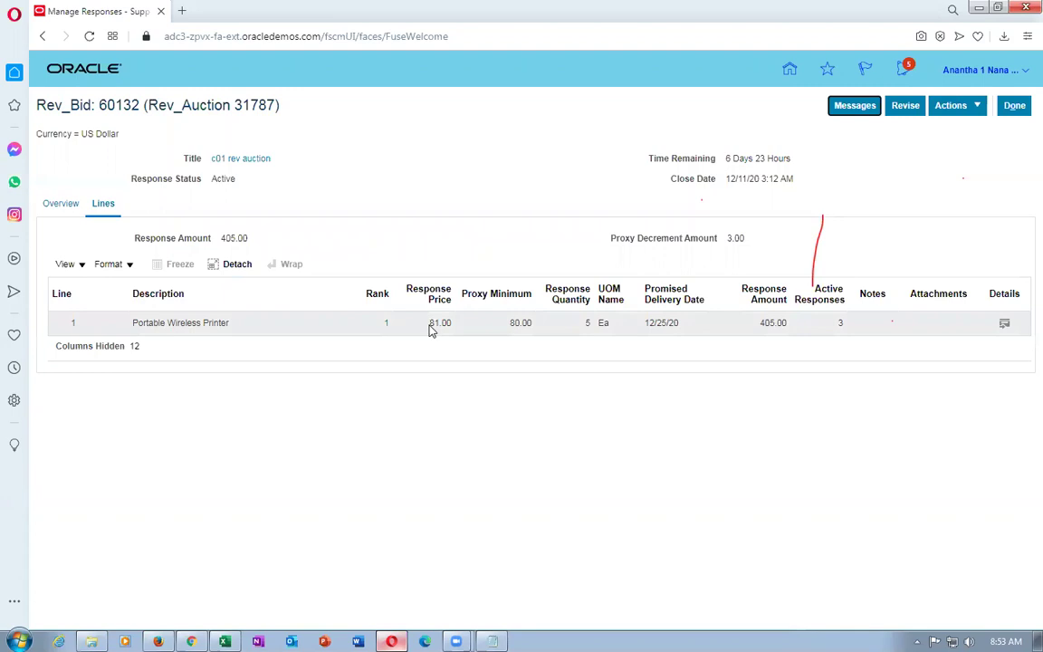
left_click(432, 324)
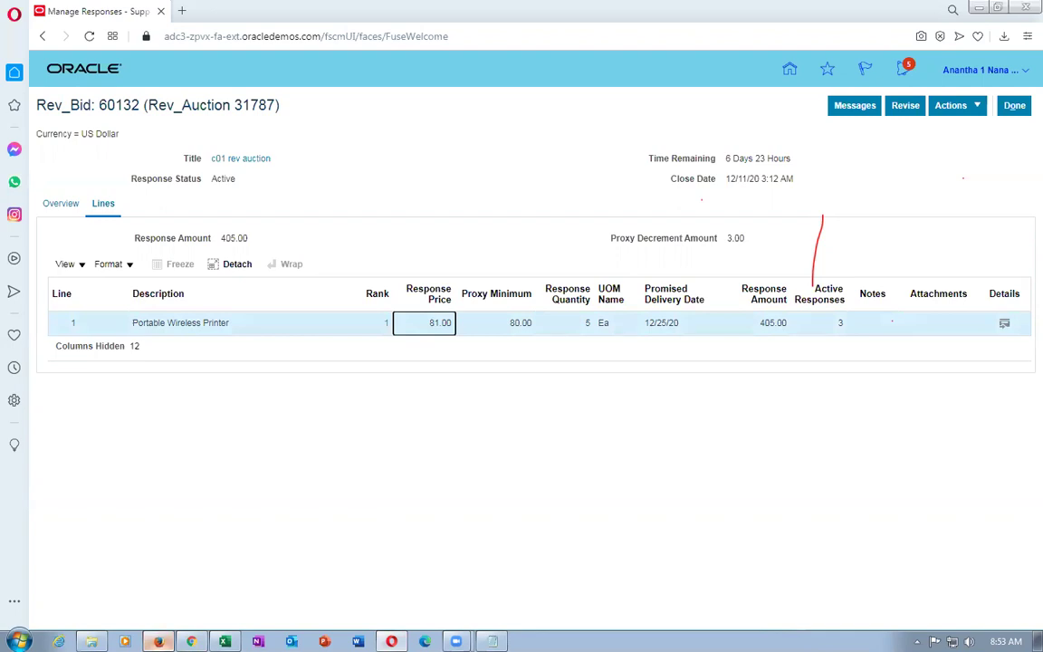
left_click(157, 641)
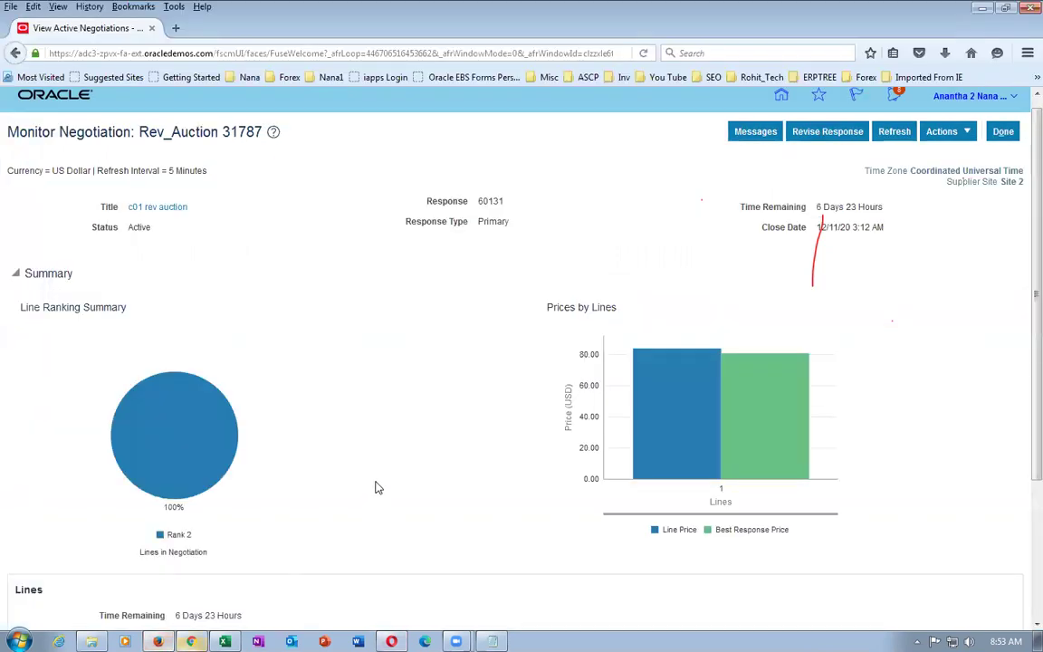
Search active negotiations and open supplier 2's response 60131 to auction 31787, ranked 2 at 84.00.
left_click(947, 132)
left_click(998, 133)
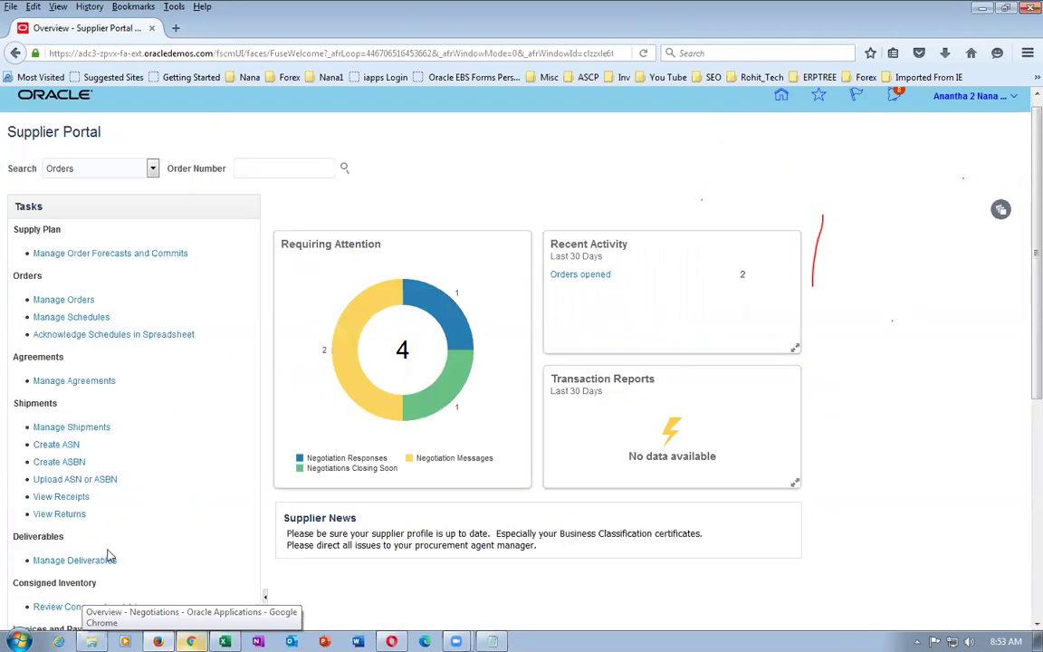
scroll(88, 496, "down", 2)
scroll(104, 461, "down", 3)
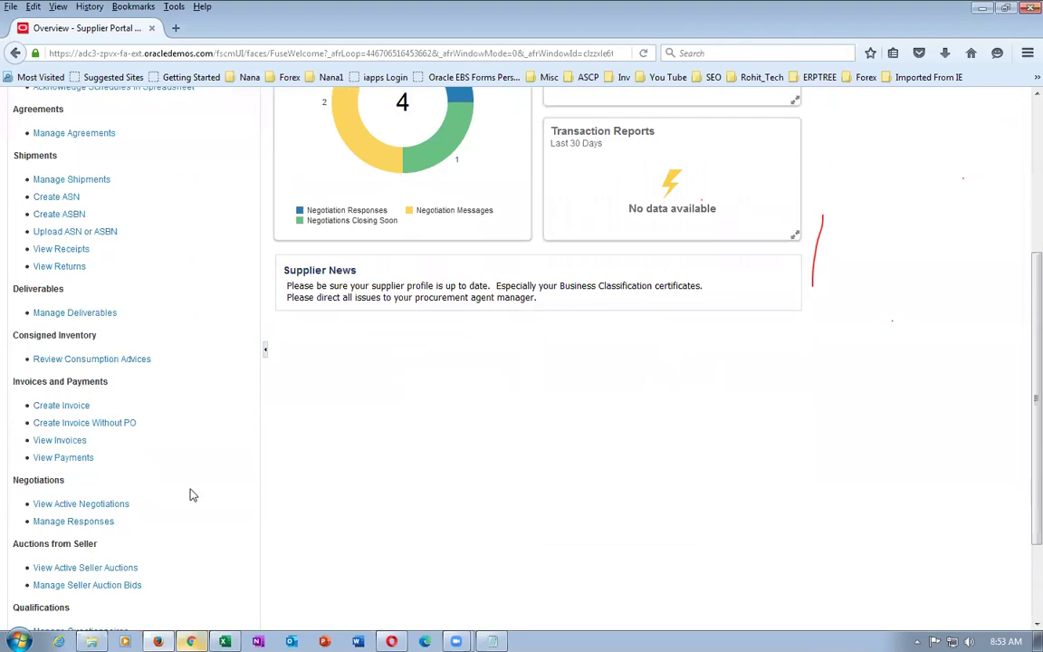
left_click(100, 504)
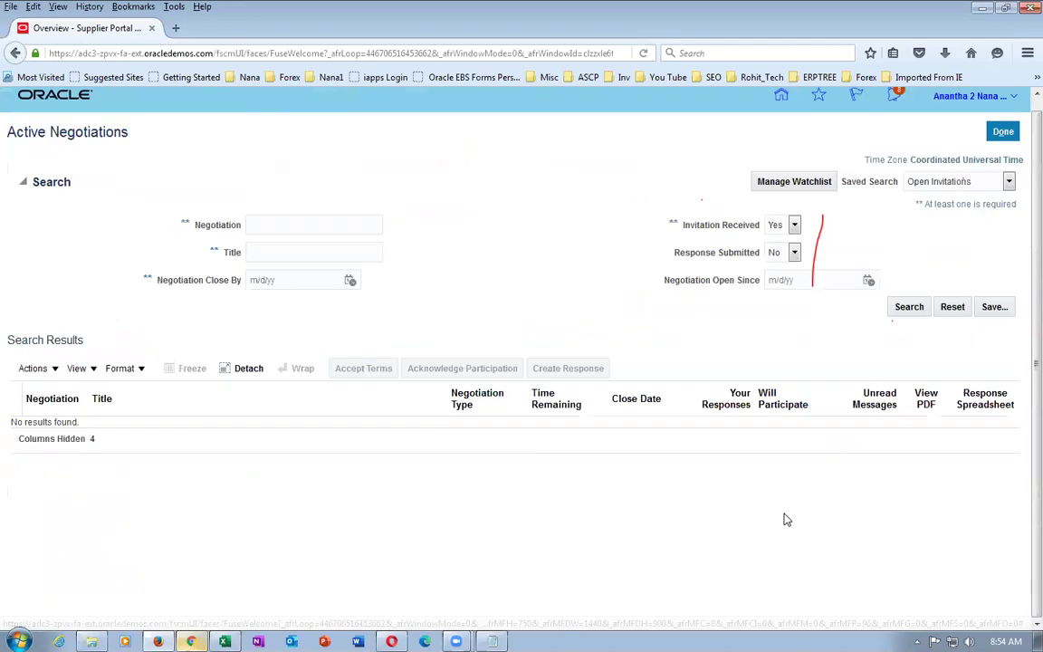
left_click(794, 253)
left_click(776, 288)
left_click(908, 307)
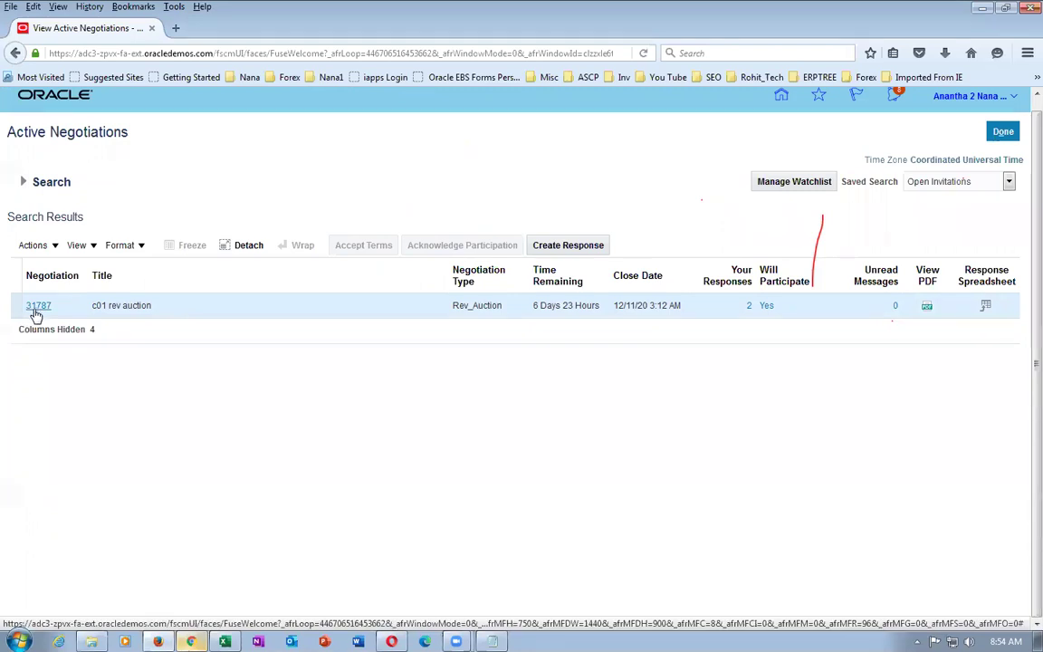
left_click(749, 307)
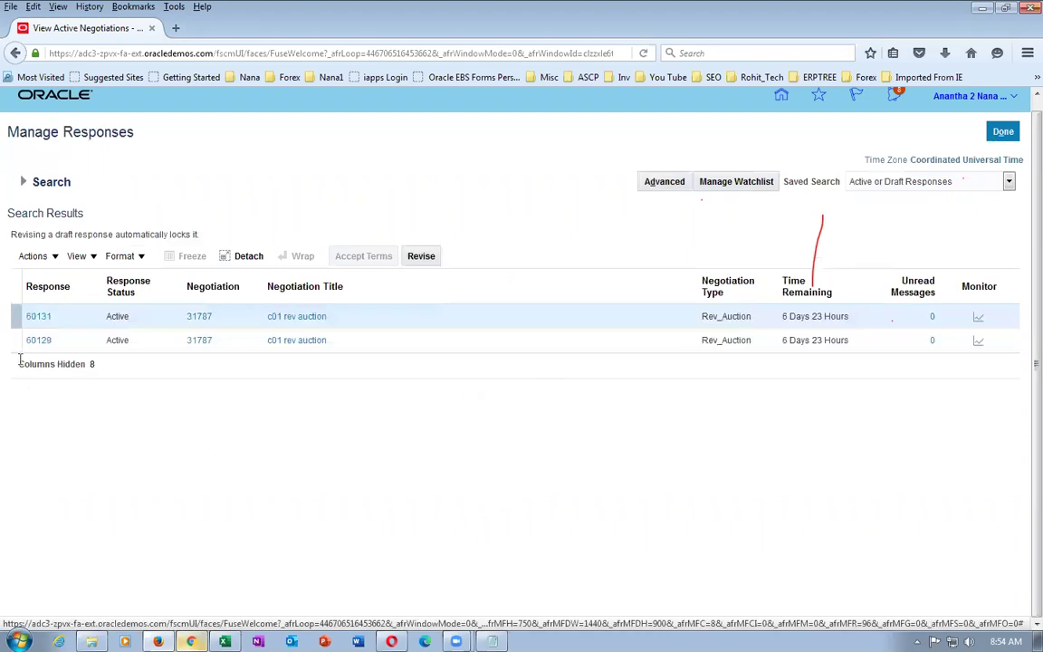
left_click(39, 317)
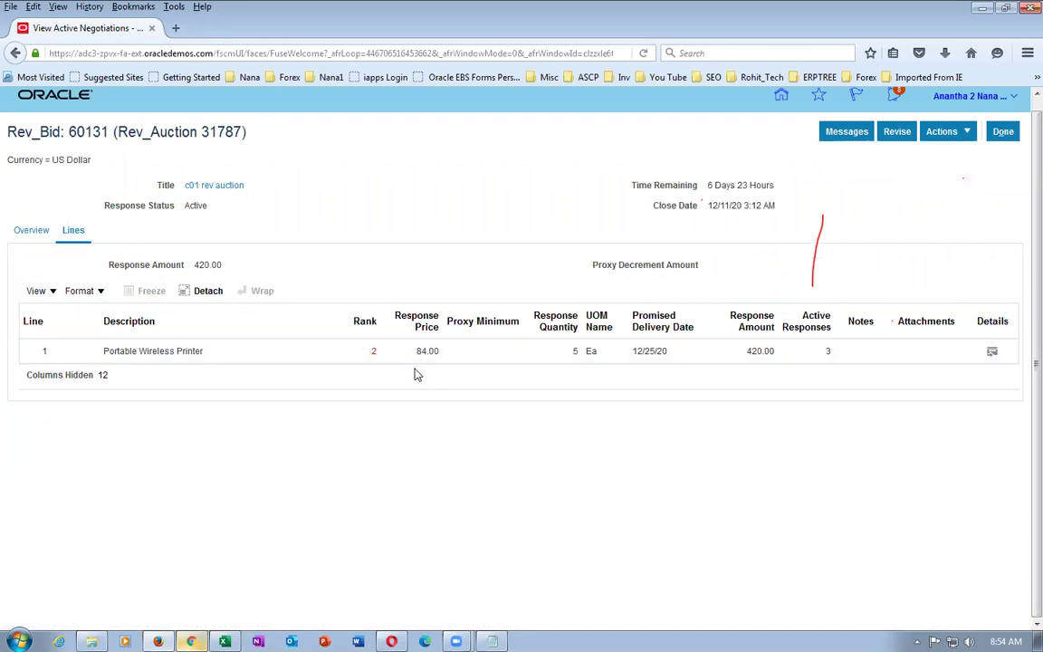
Show all line columns of response 60131, revealing item AS65001 and target price 90.00, then start a new response.
left_click(37, 291)
mouse_move(54, 313)
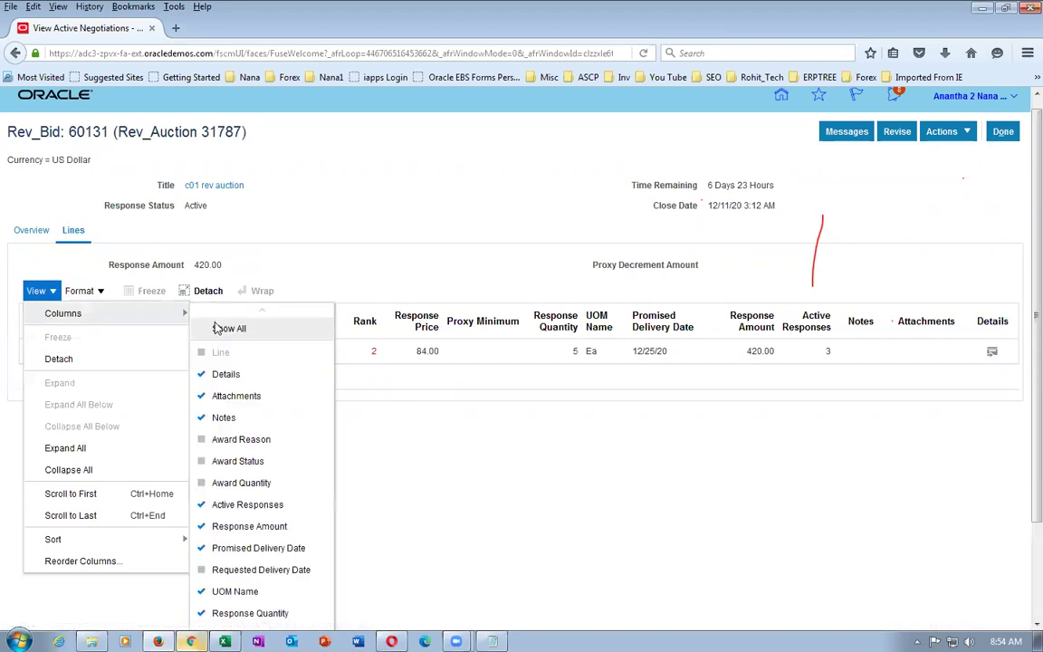
left_click(227, 329)
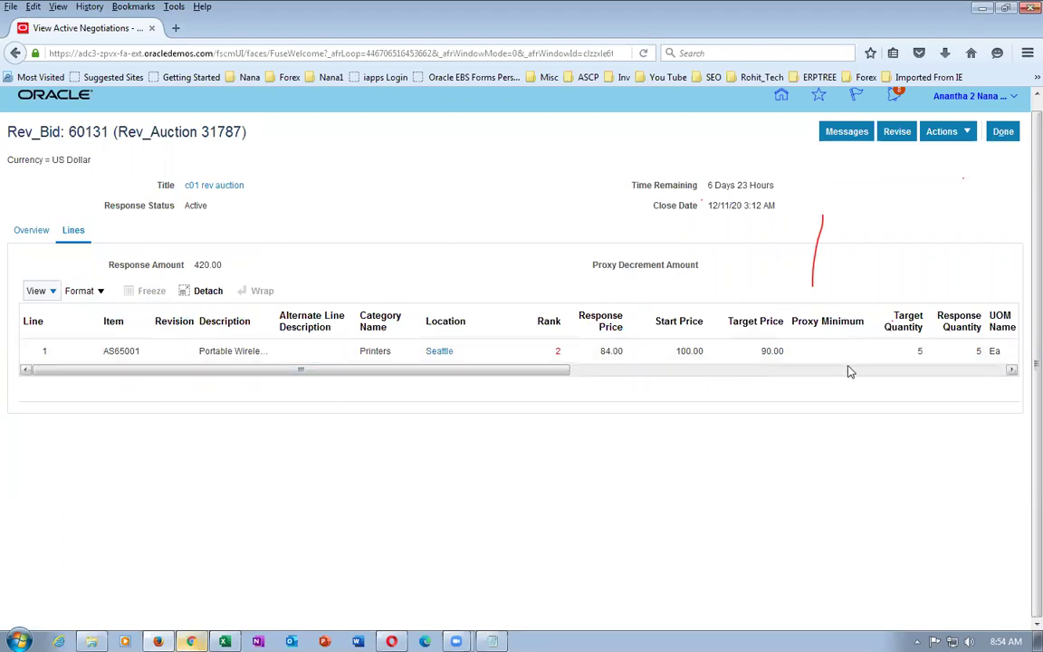
left_click_drag(486, 372, 517, 421)
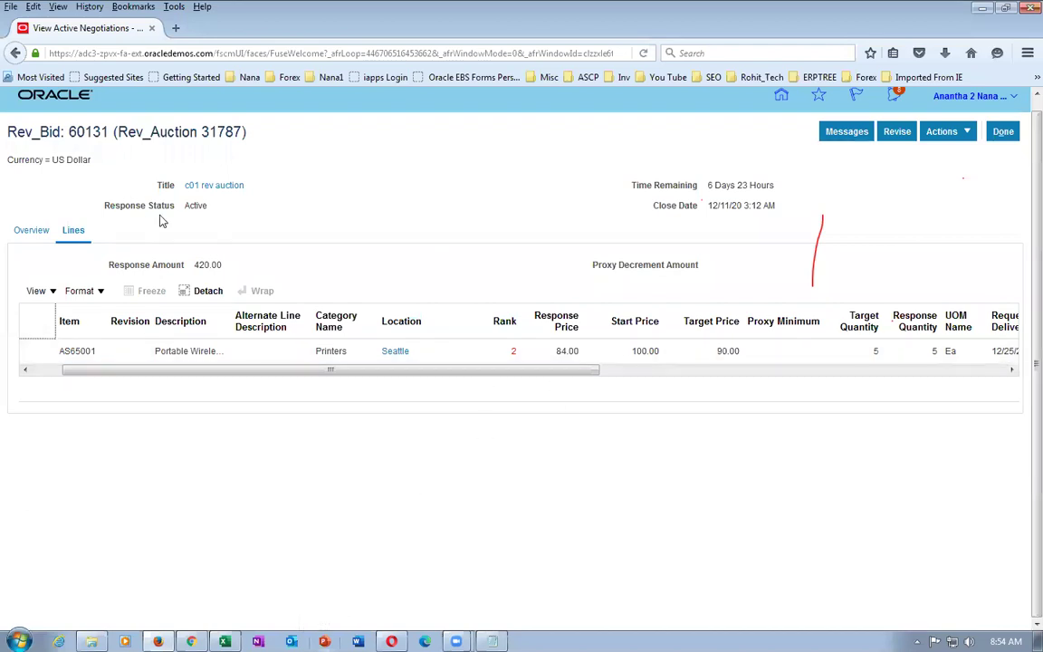
left_click(945, 133)
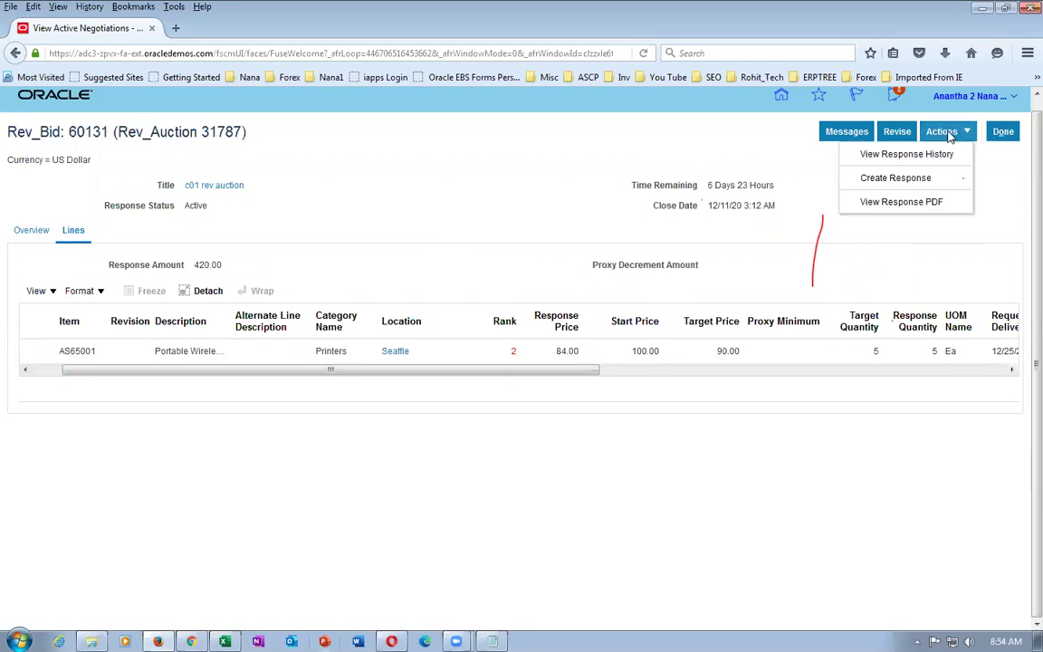
left_click(896, 178)
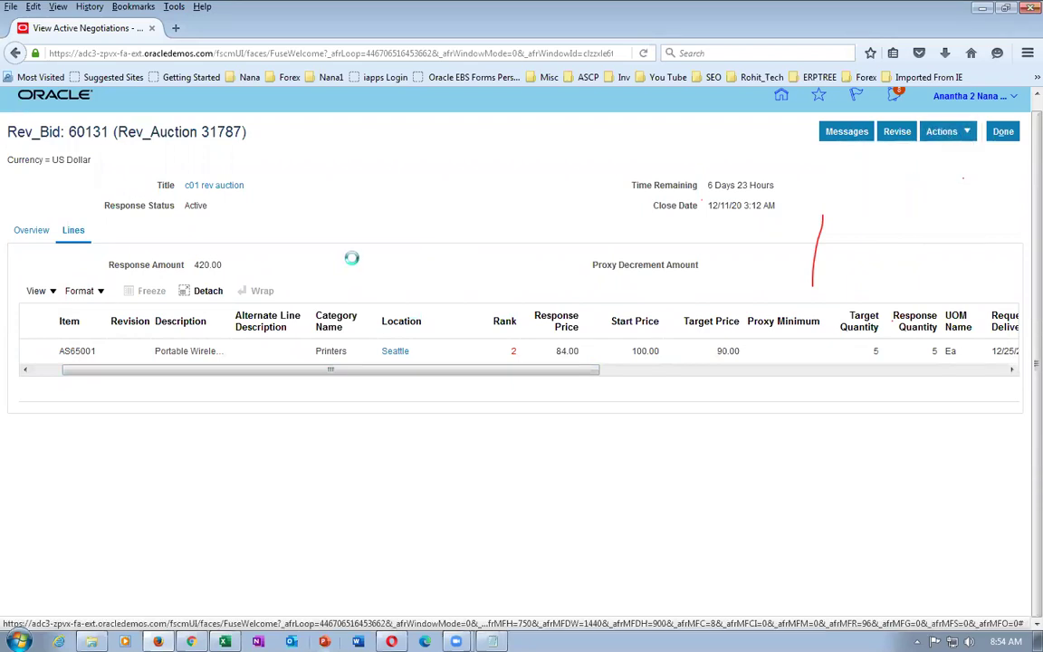
Create a response copied from 60131, lower its price to 80.50, and submit it as response 60133.
left_click(496, 346)
left_click(513, 378)
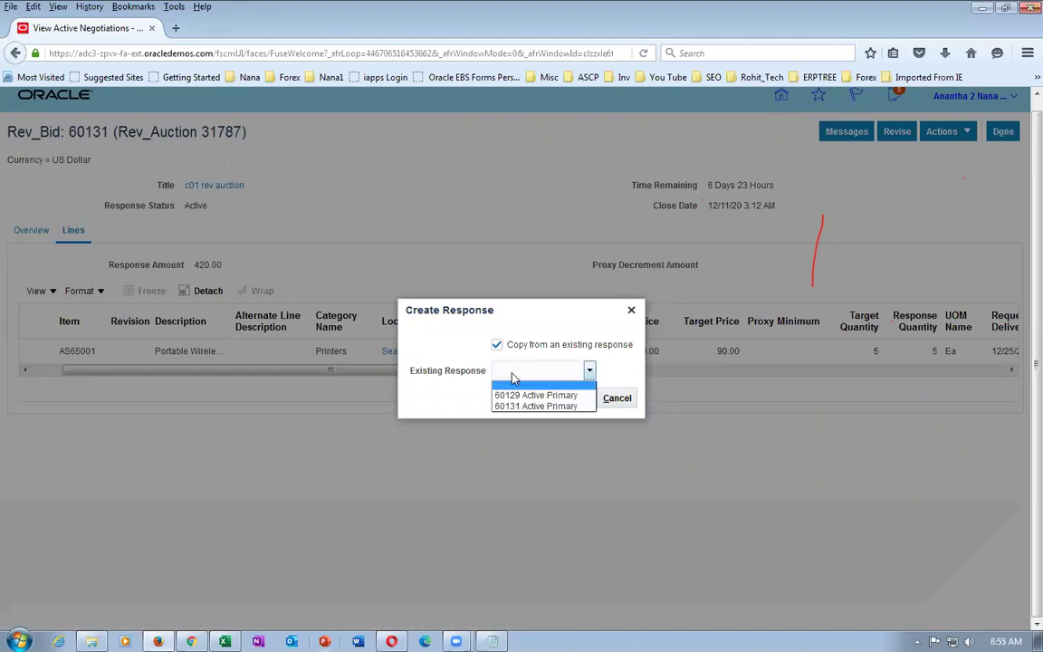
left_click(526, 407)
left_click(566, 403)
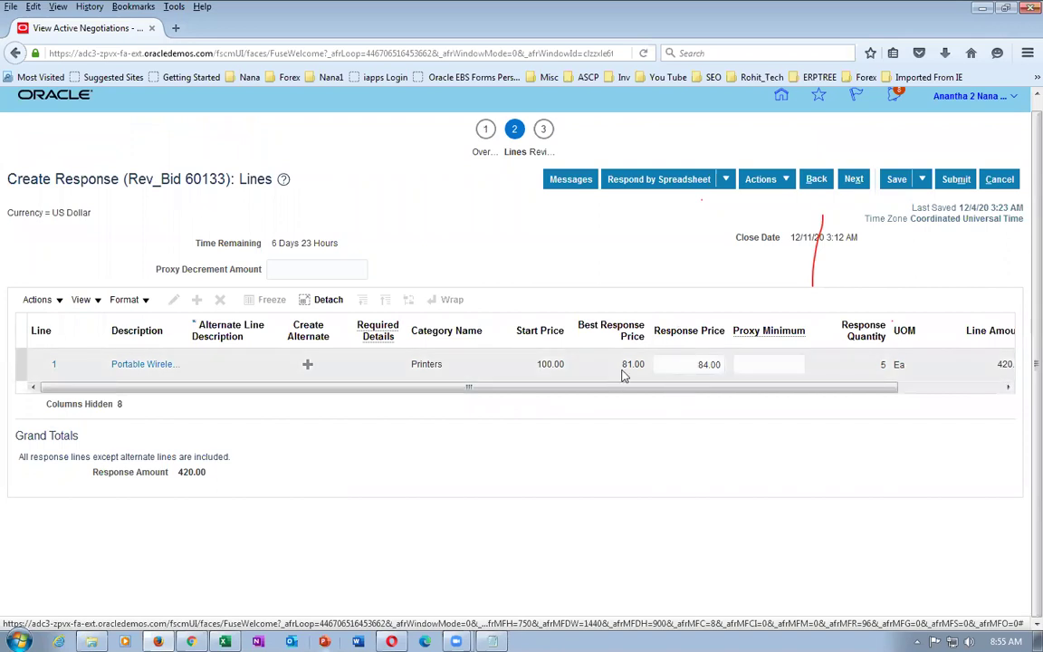
left_click(710, 364)
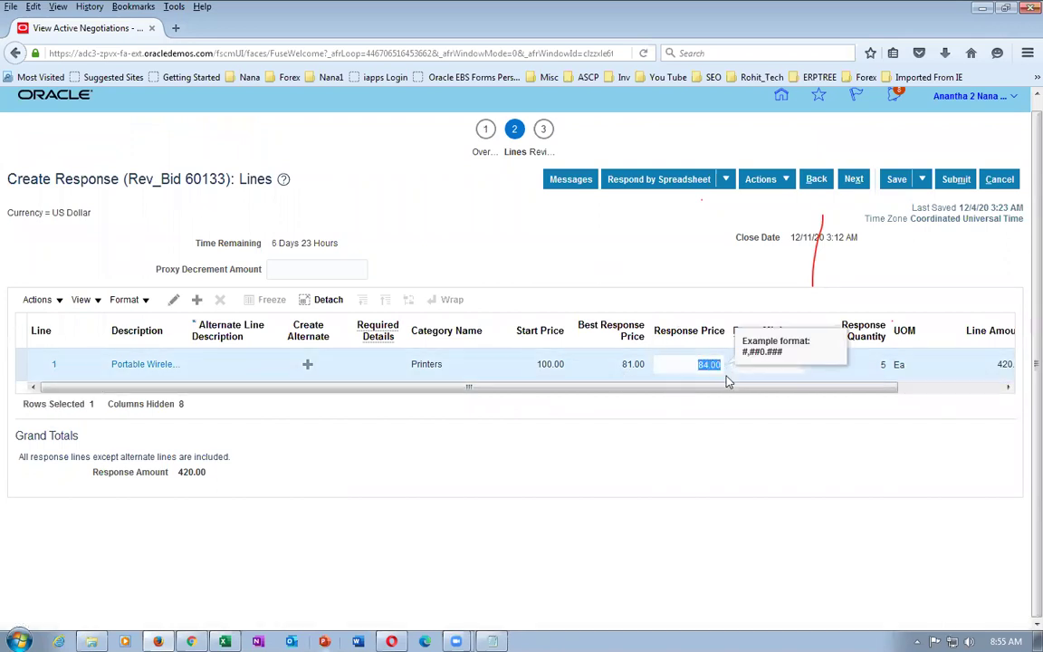
type("80.5")
left_click(640, 471)
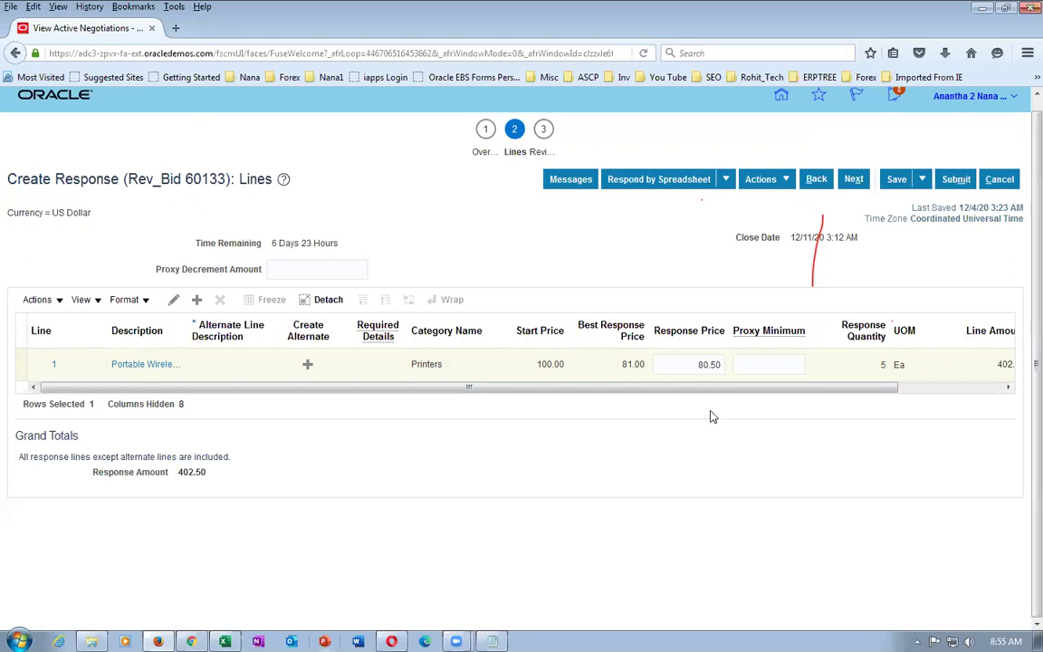
left_click(956, 180)
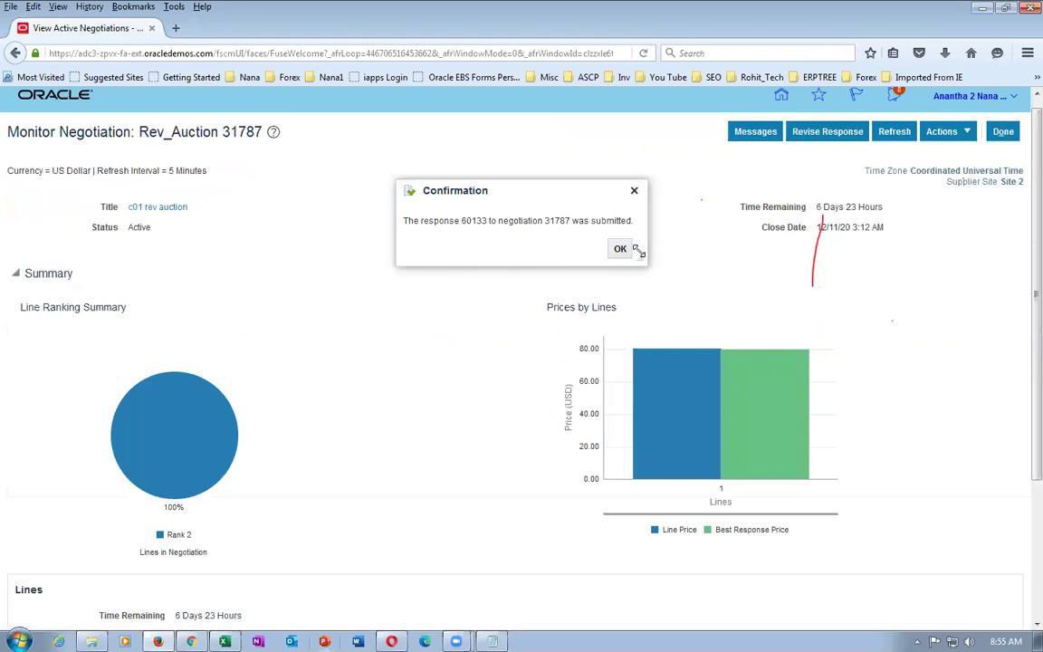
left_click(619, 247)
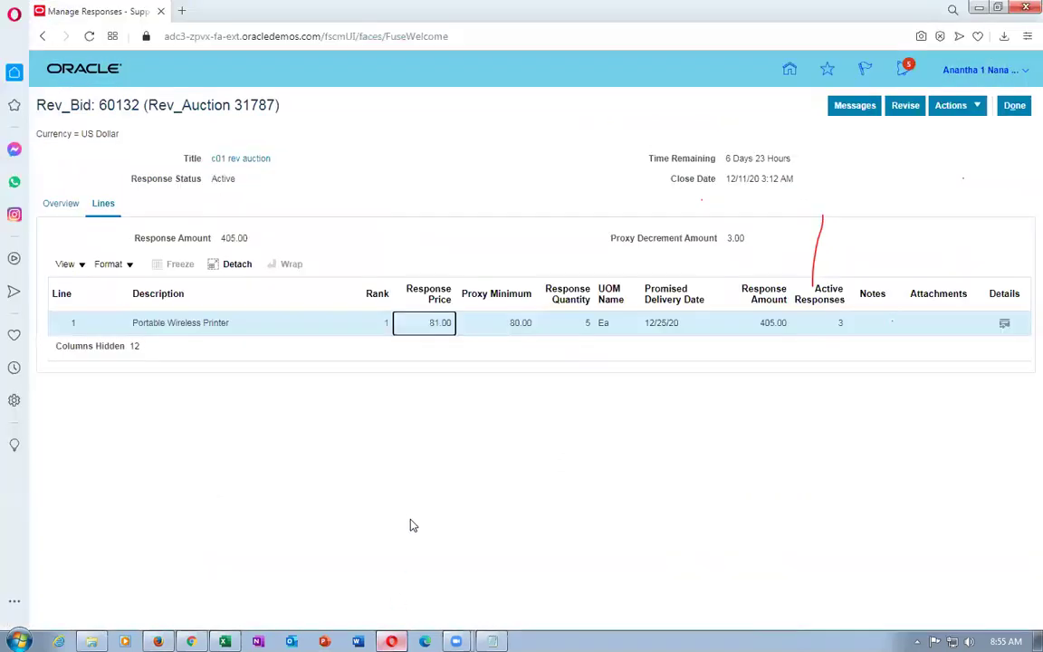
Open supplier 1's latest response 60134 and check its line priced 80.00, ranked 1.
left_click(1014, 105)
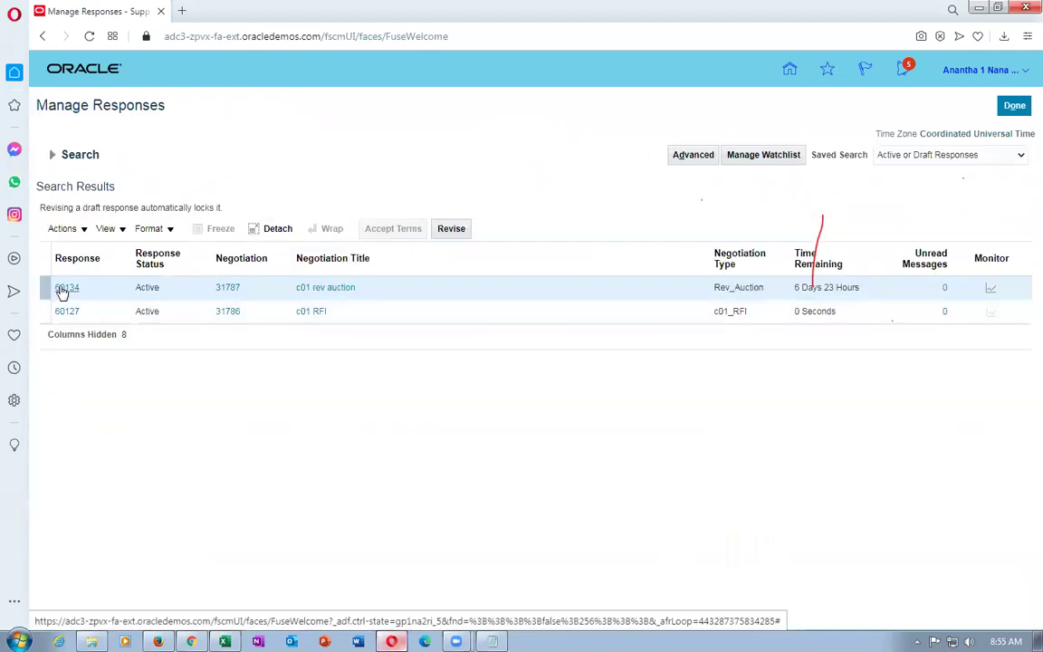
left_click(65, 288)
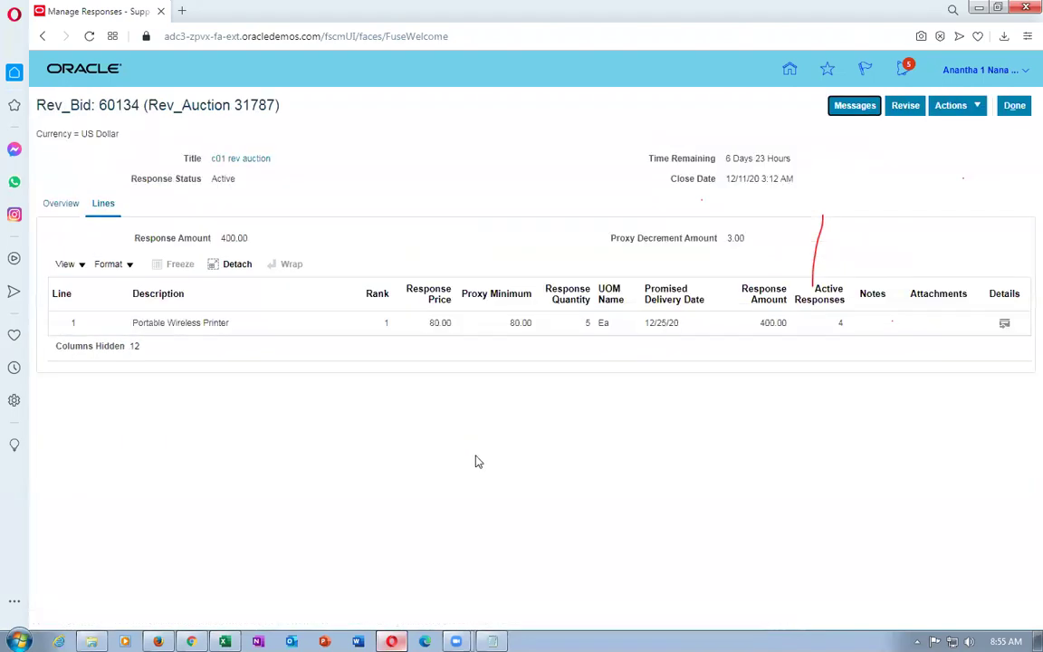
left_click(431, 330)
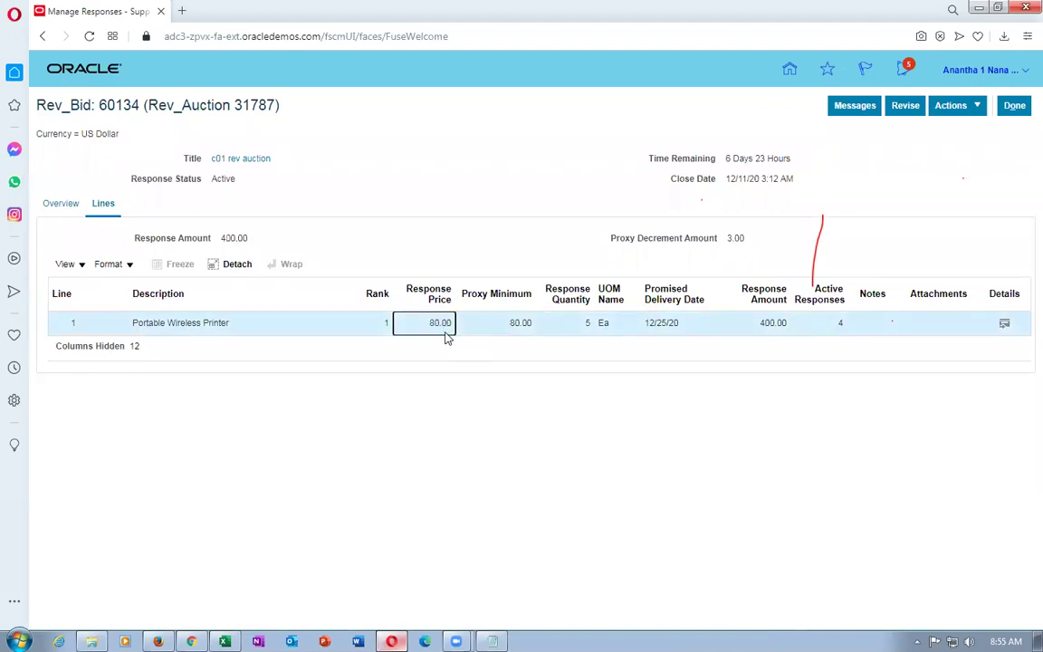
key("alt+Tab")
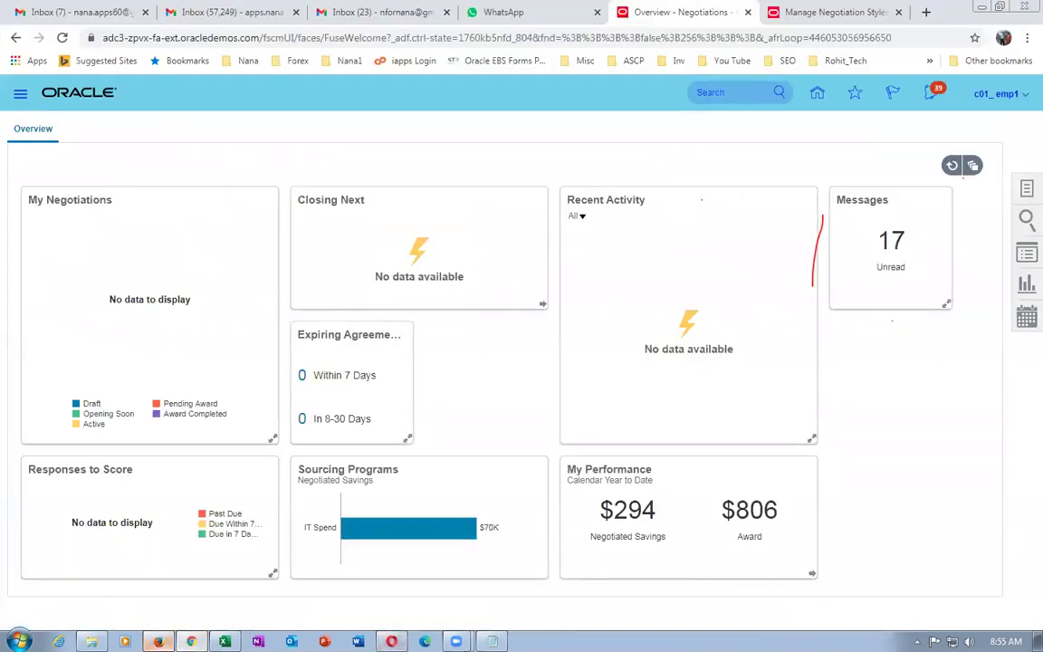
Back on supplier 2's monitor, create a new response copied from response 60133.
key("alt+Tab")
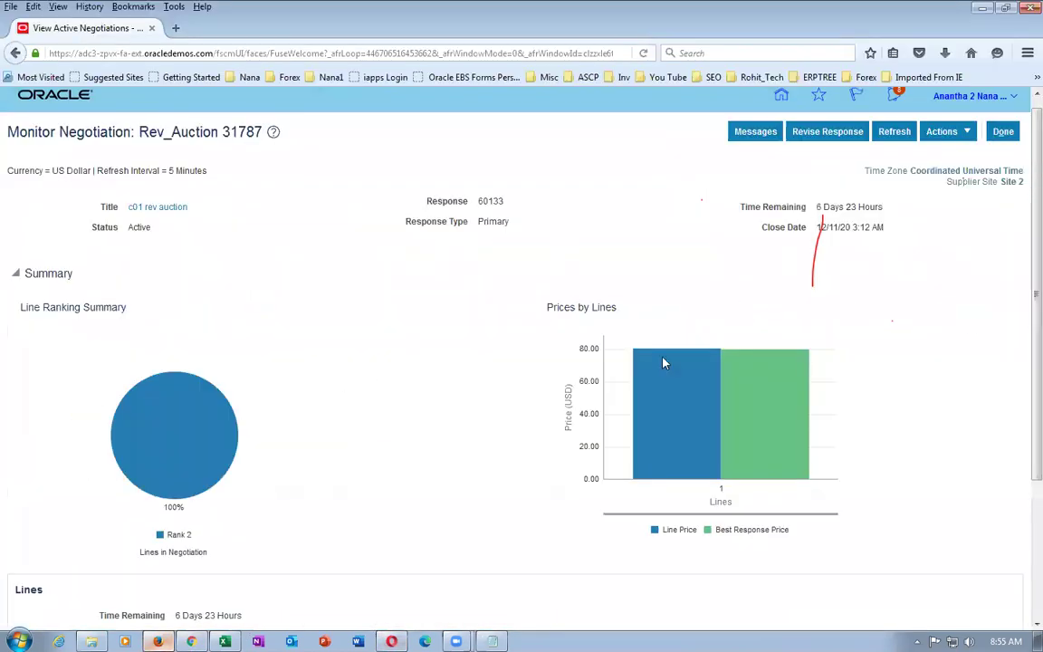
left_click(941, 132)
left_click(909, 200)
left_click(496, 344)
left_click(522, 371)
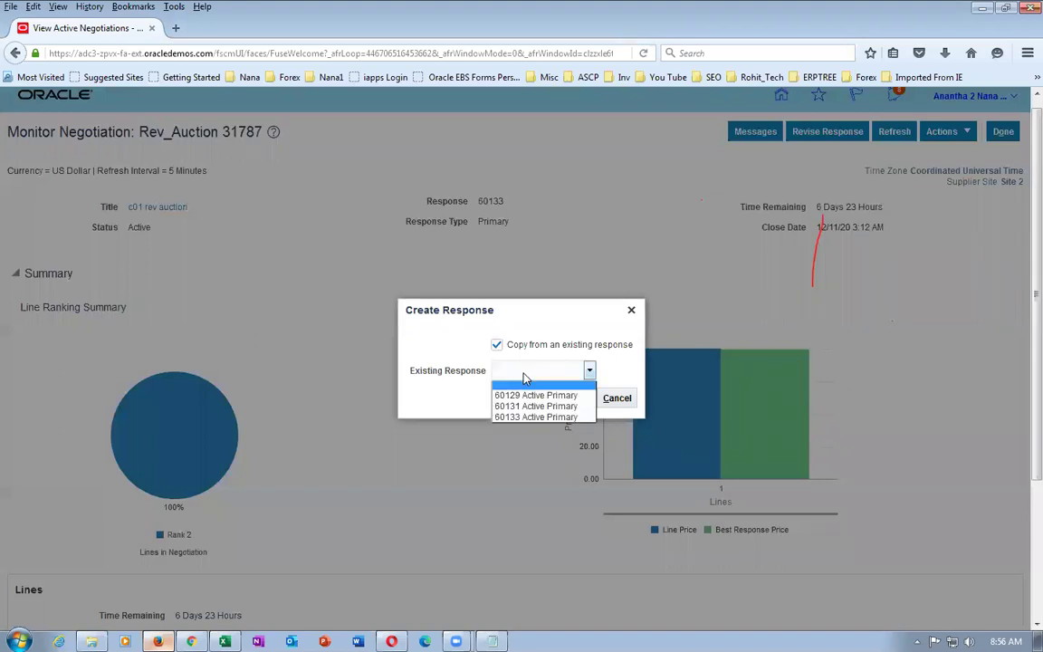
left_click(539, 417)
left_click(576, 399)
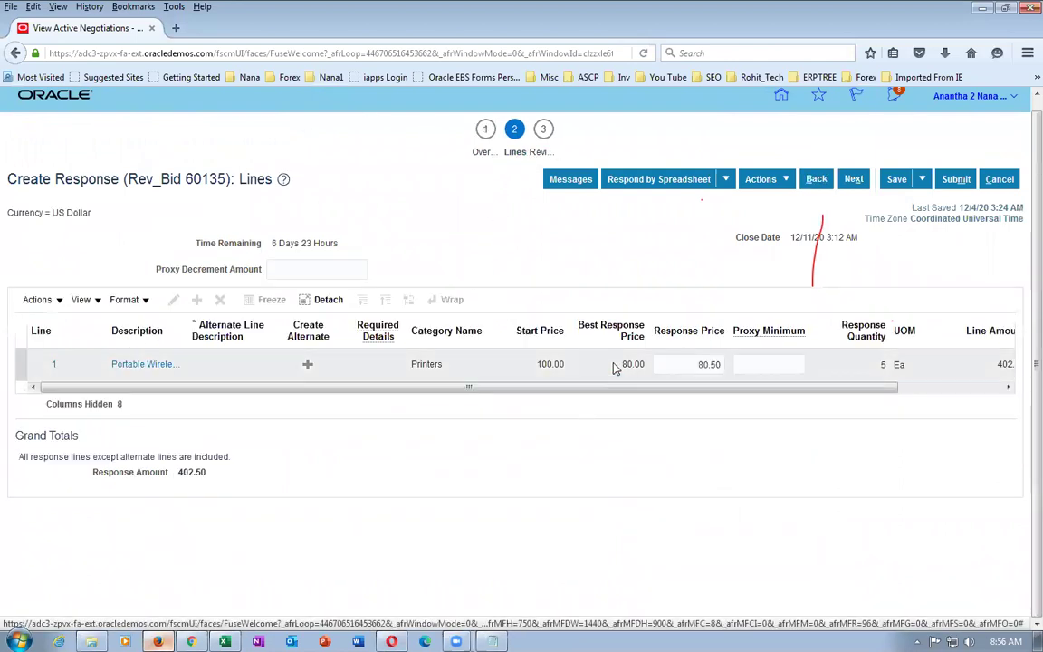
Lower the response price from 80.50 to 79.99 and submit rebid 60135.
left_click_drag(682, 366, 719, 363)
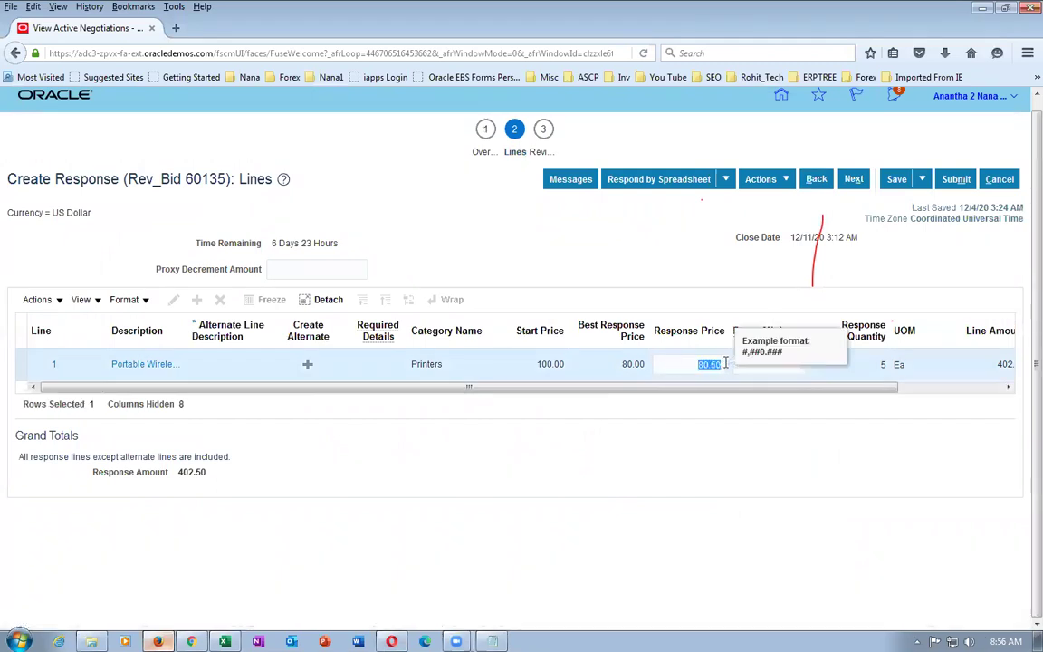
key("BackSpace")
left_click(606, 420)
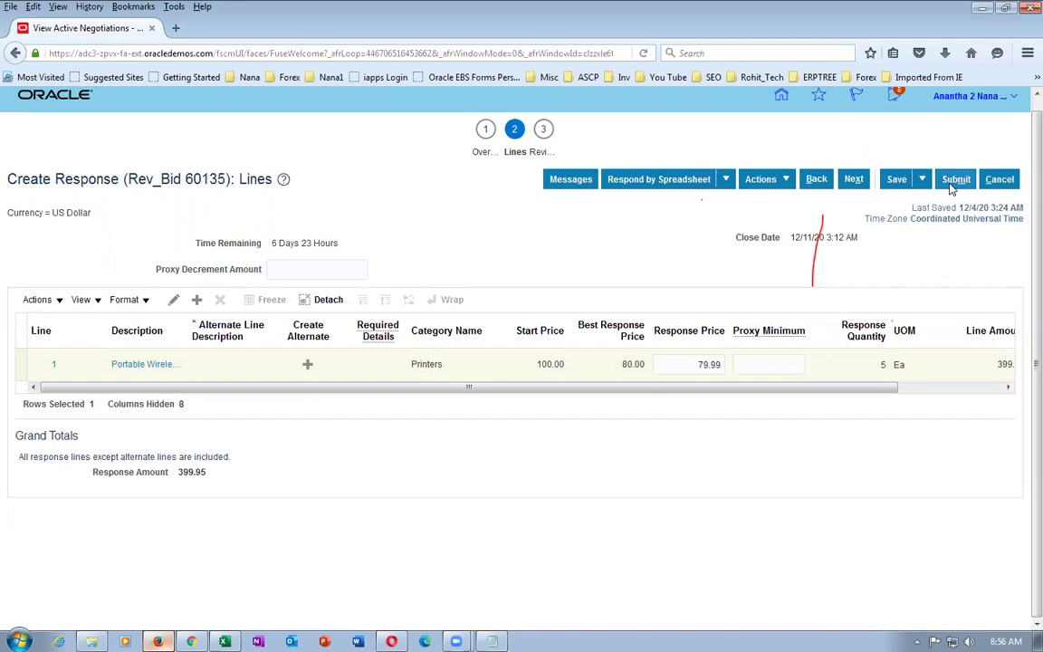
left_click(956, 178)
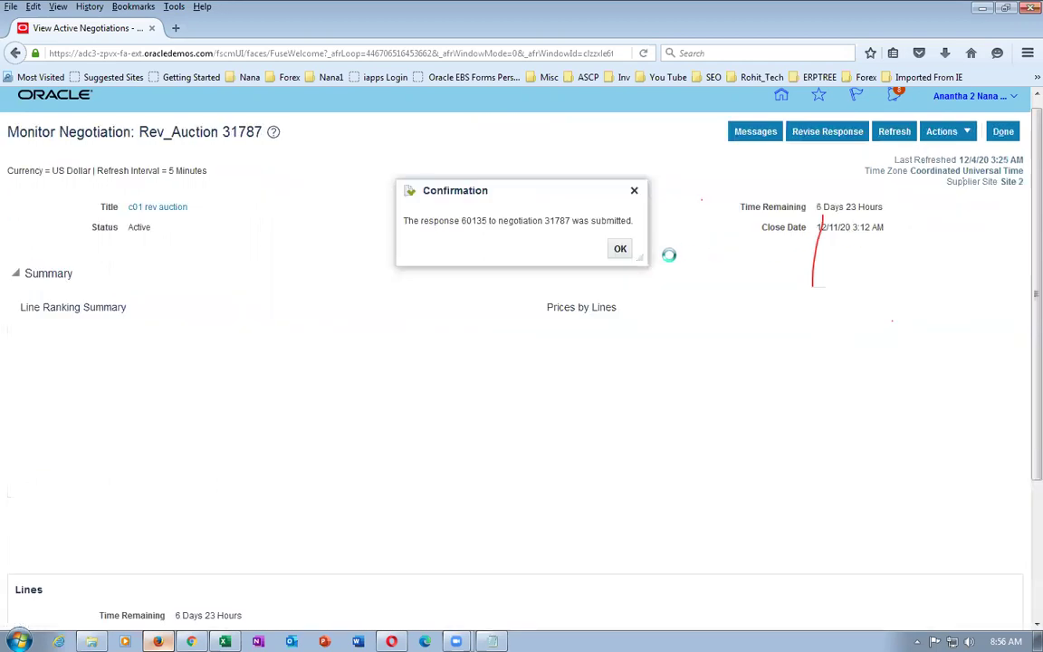
Confirm response 60135, reopen supplier 1's response 60134 now ranked 2, then go to the buyer's overview.
left_click(620, 249)
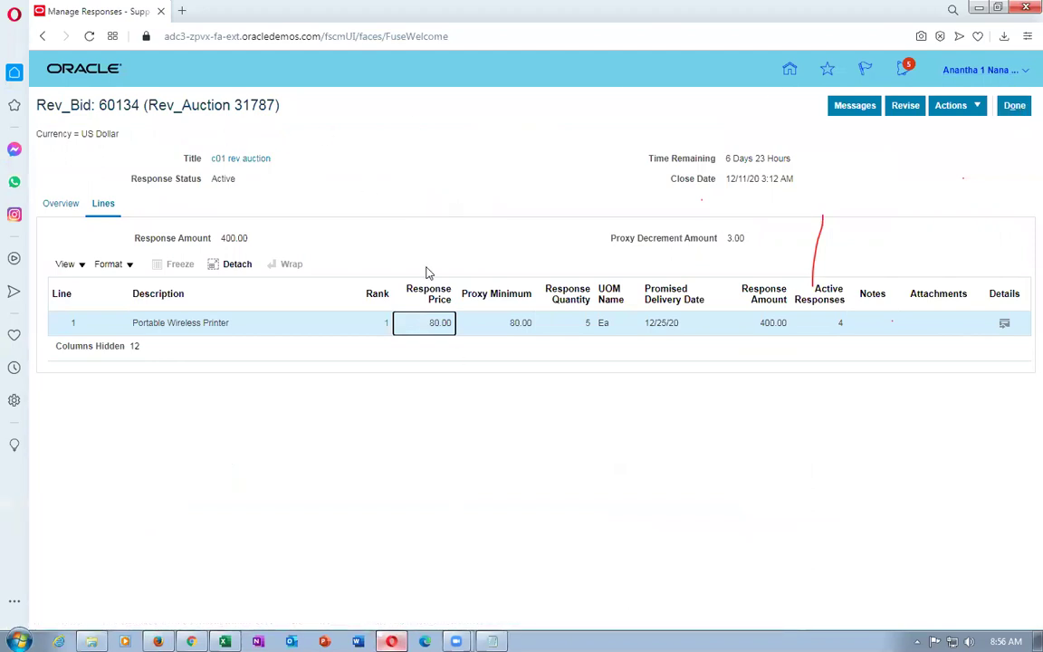
left_click(1004, 113)
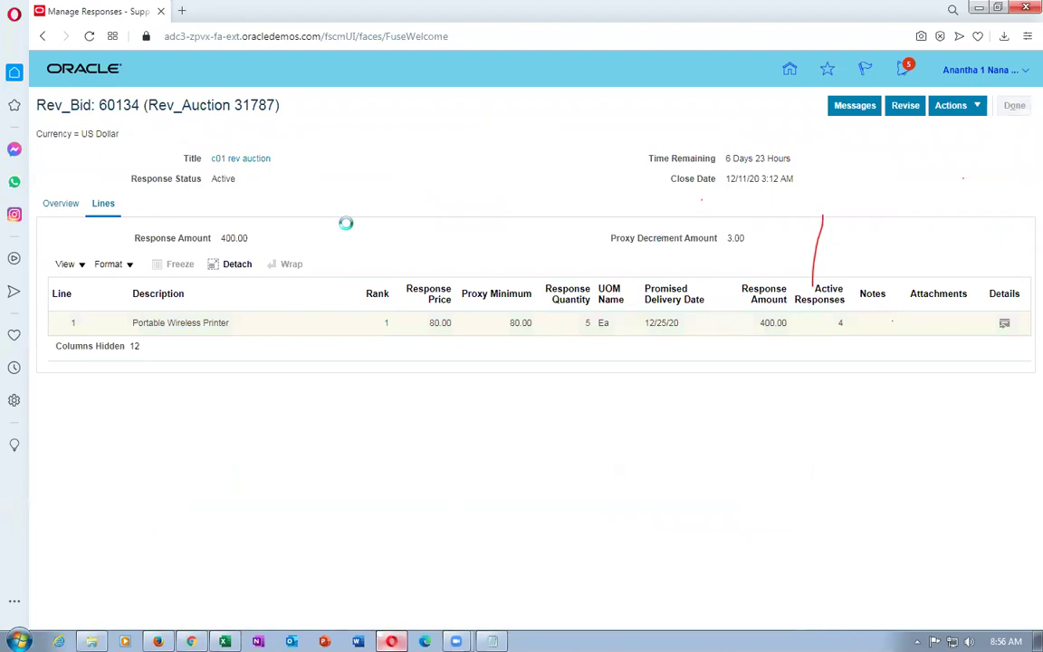
left_click(932, 281)
left_click(64, 288)
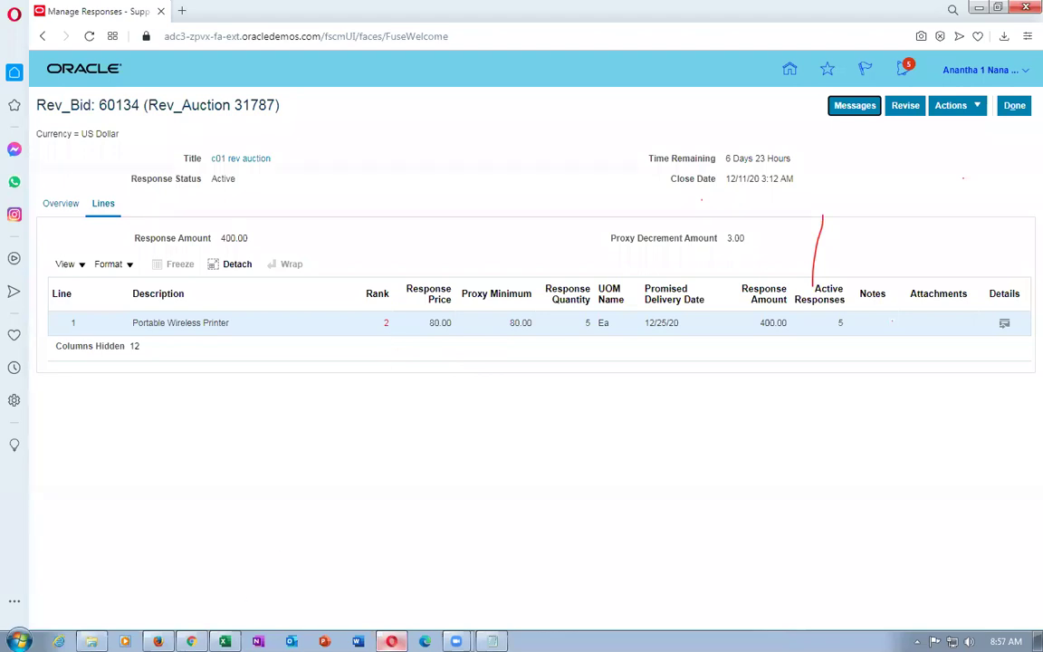
key("alt+Tab")
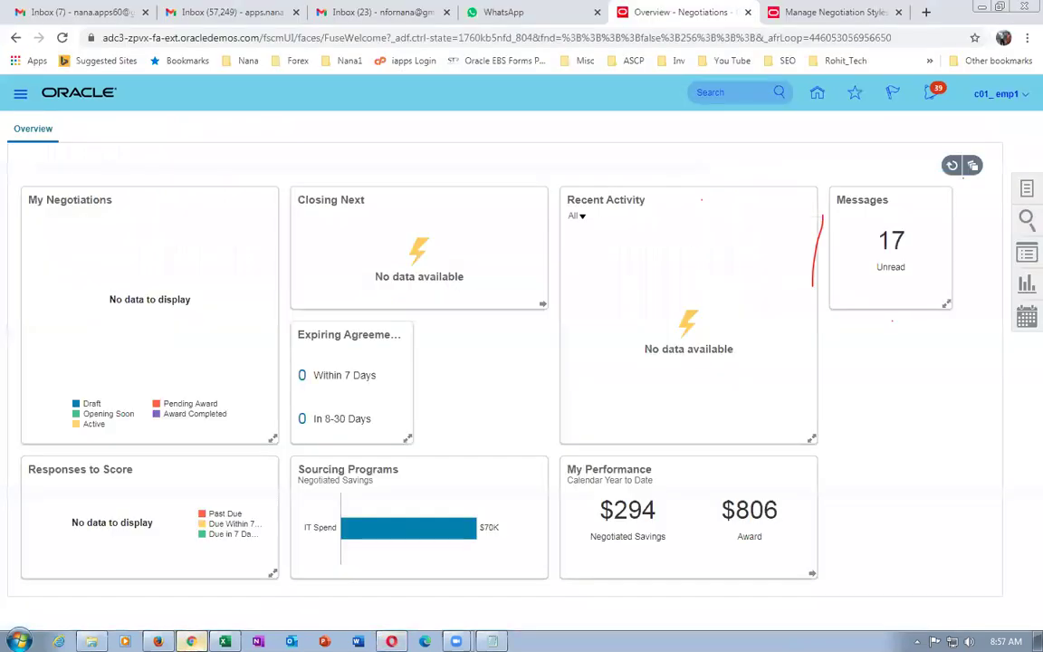
Find and open negotiation 31787 from Manage Negotiations.
left_click(1026, 192)
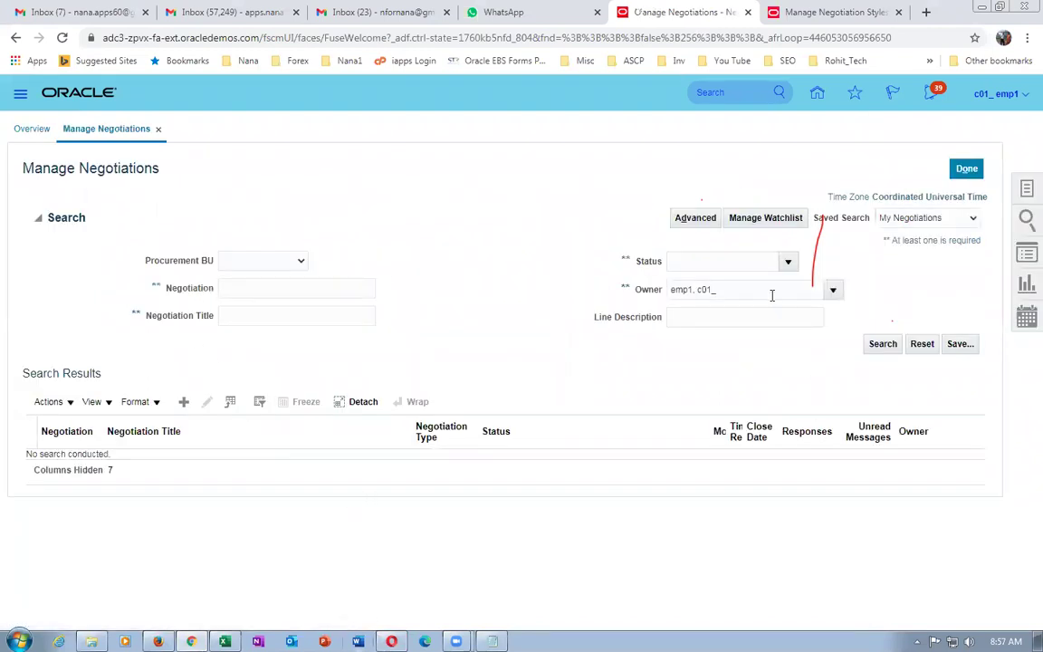
left_click(887, 343)
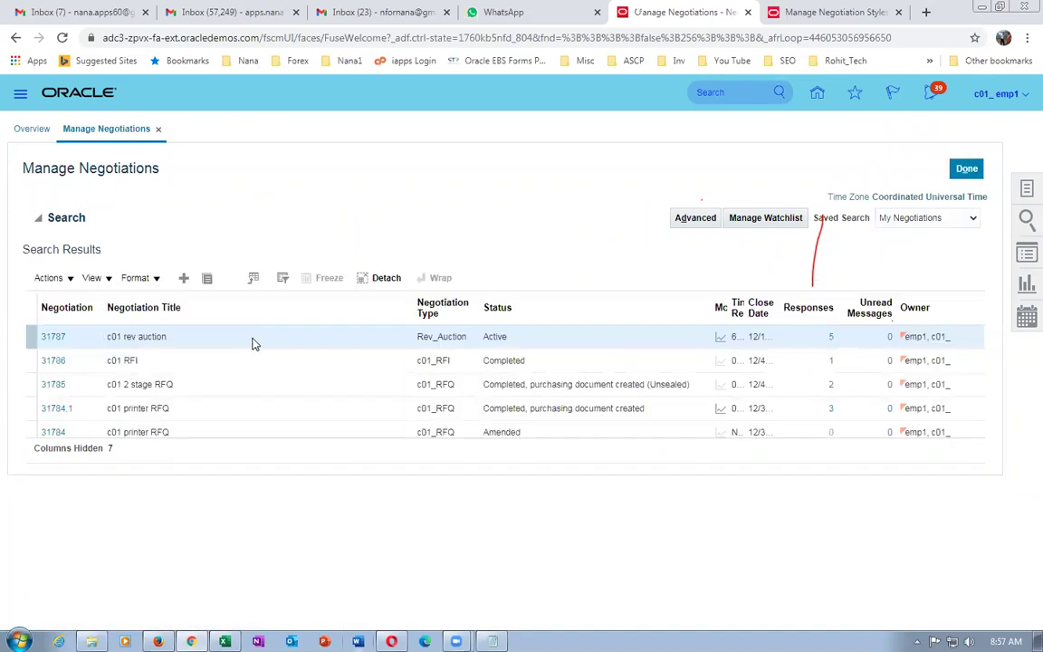
left_click(61, 338)
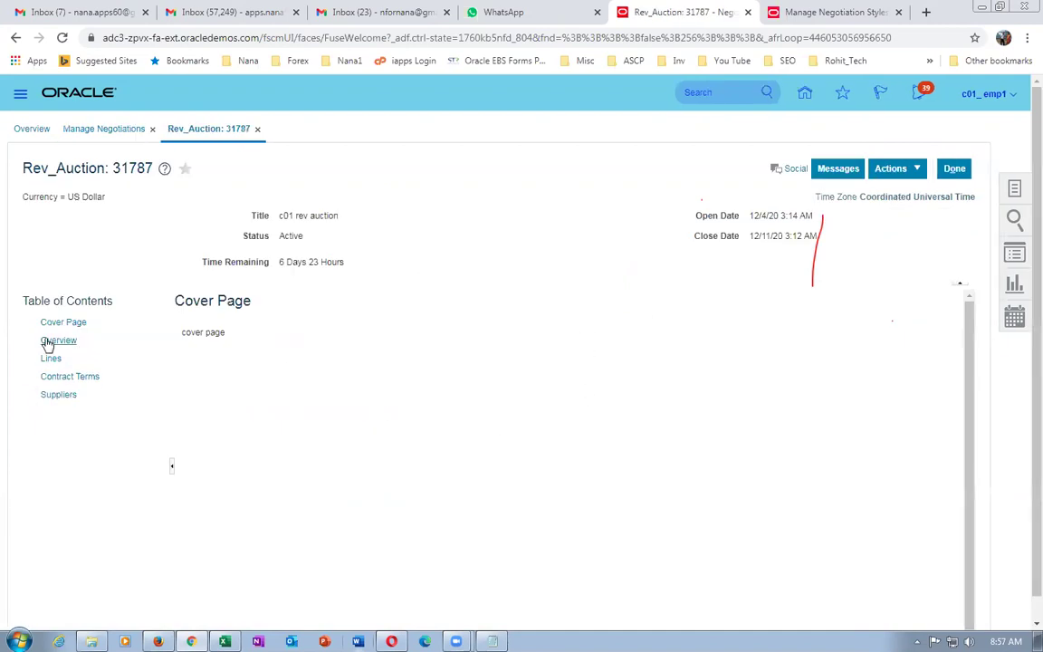
Analyze negotiation 31787 by lines and open the history of its 5 active responses.
left_click(887, 171)
mouse_move(906, 192)
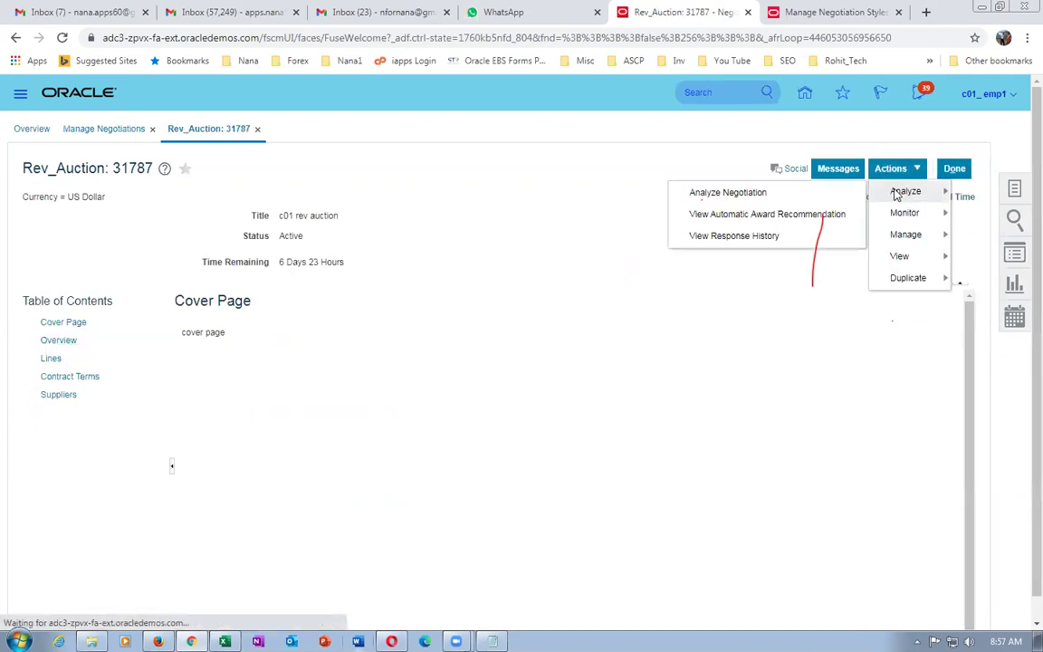
left_click(740, 194)
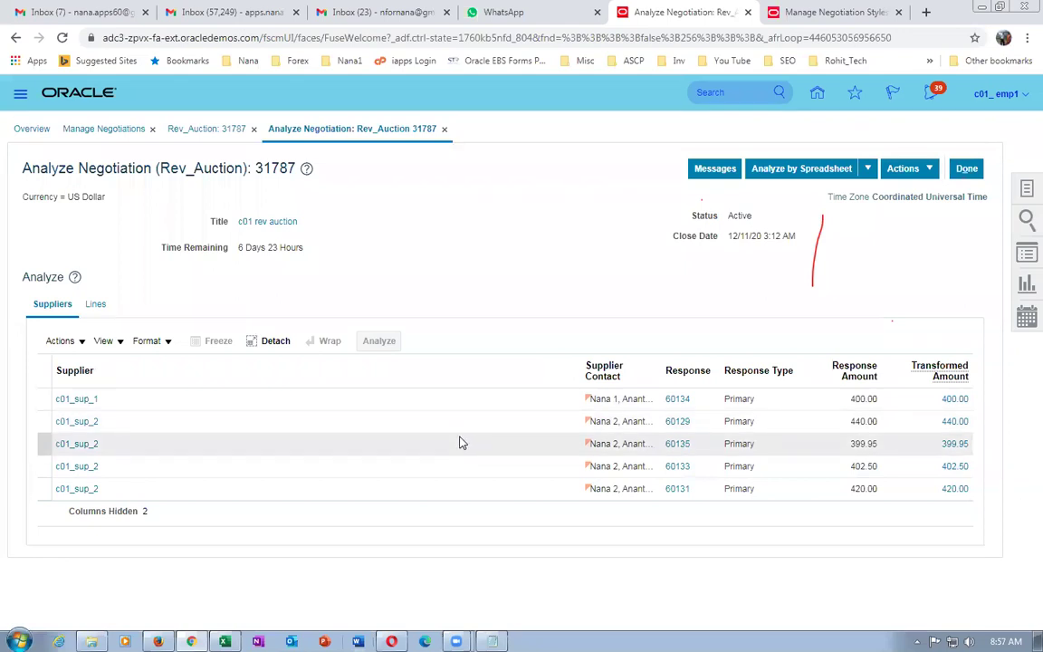
left_click(95, 305)
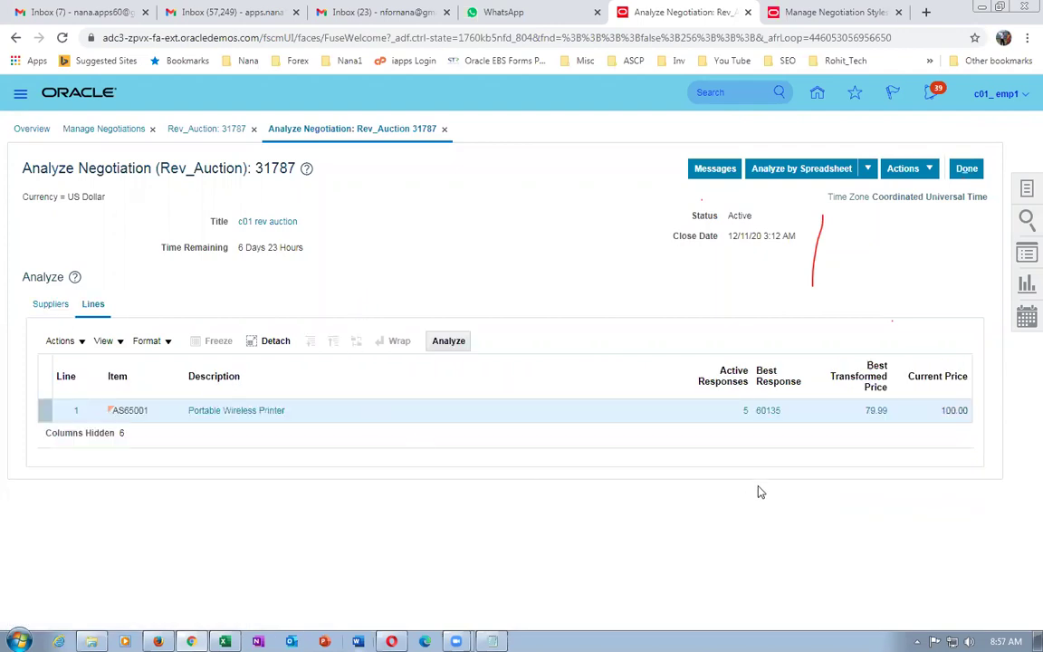
left_click(747, 412)
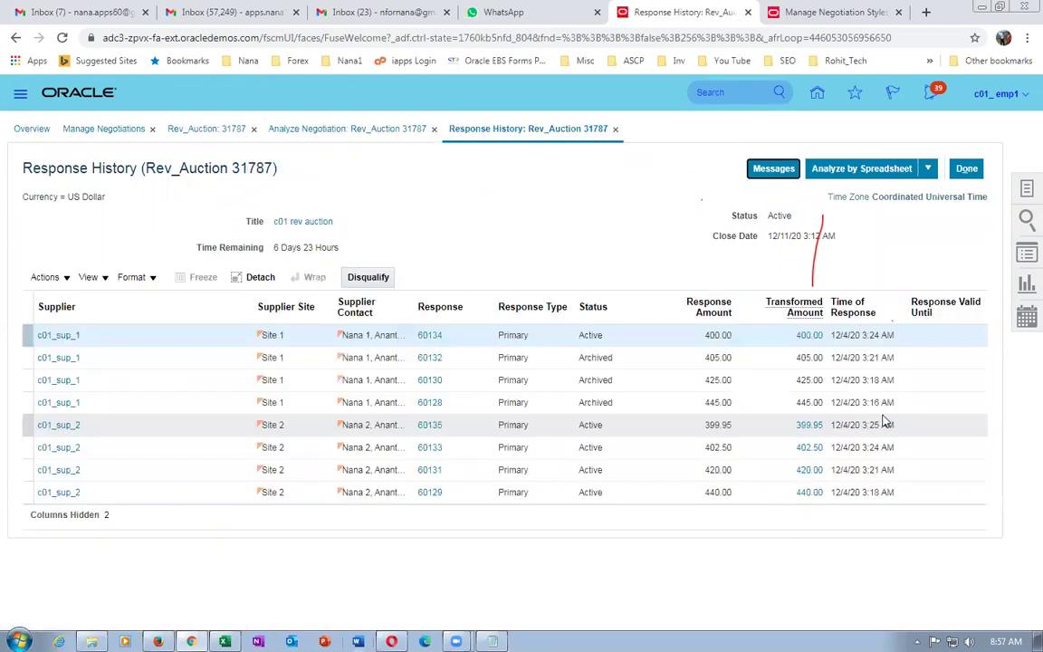
Close the response history to return to the lines analysis showing 60135 at 79.99.
left_click(961, 169)
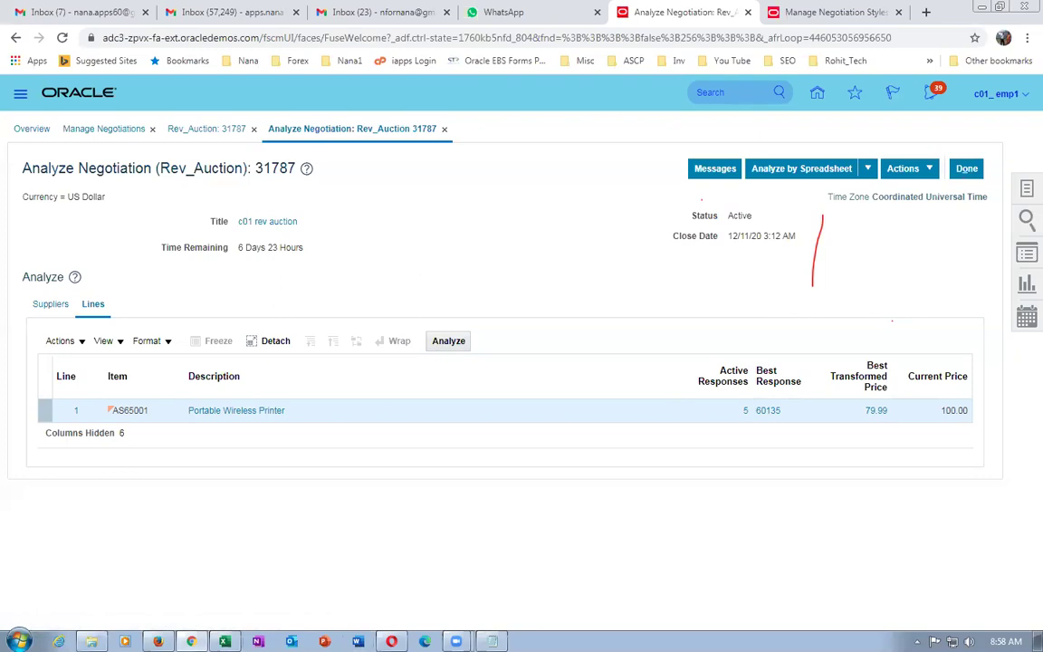
Read step 185's proxy bid instructions in Fusion_Procurement_Work_Sheet, then return to the browser's auction analysis.
key("alt+Tab")
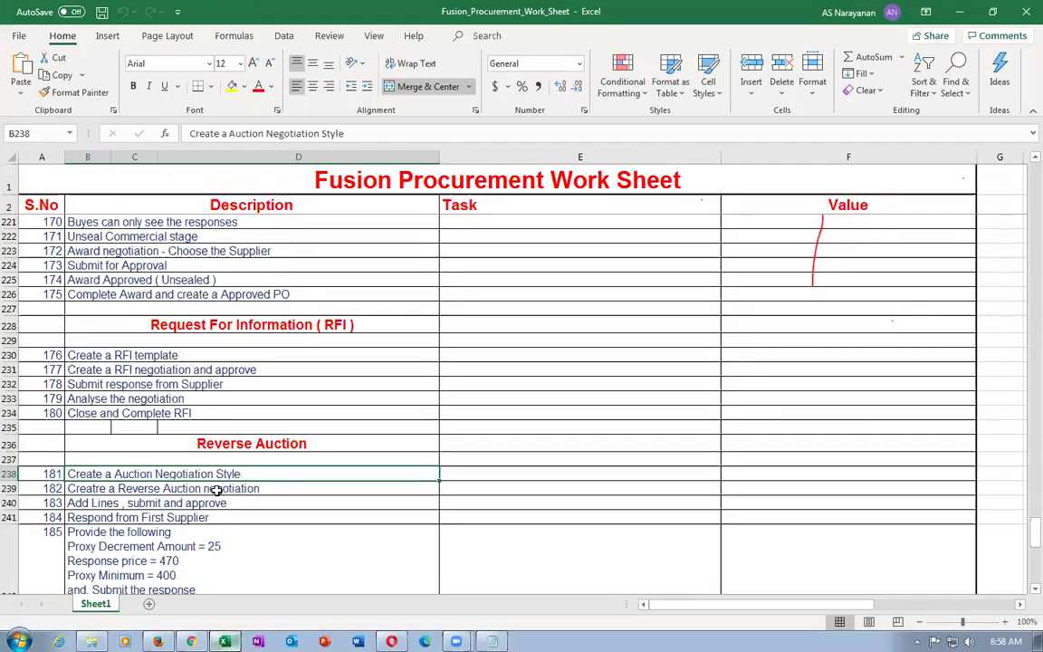
scroll(224, 508, "down", 4)
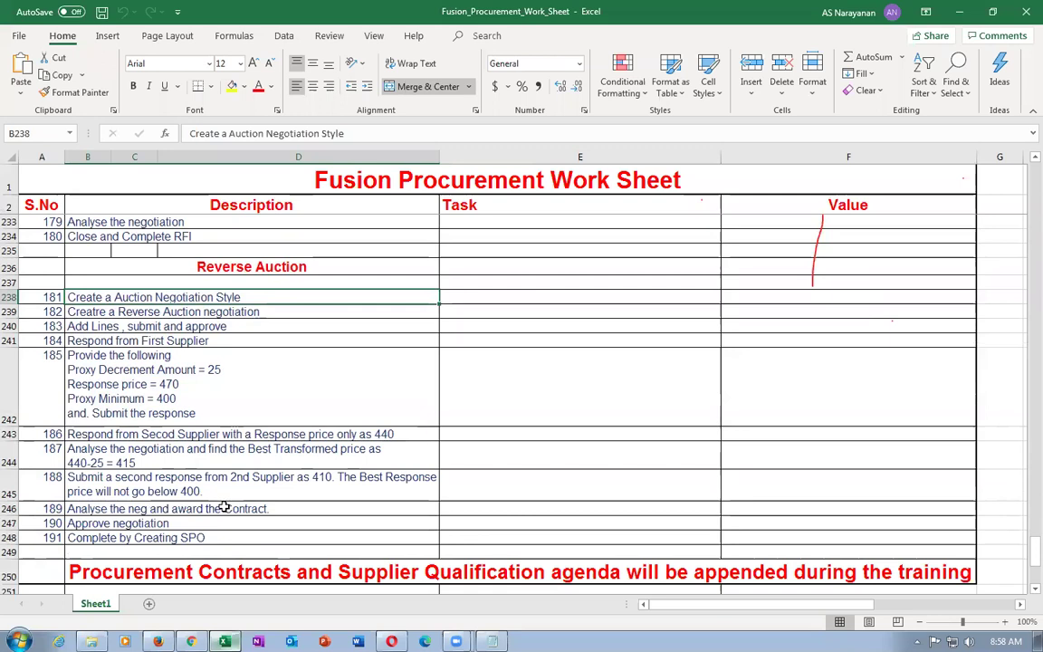
left_click(278, 395)
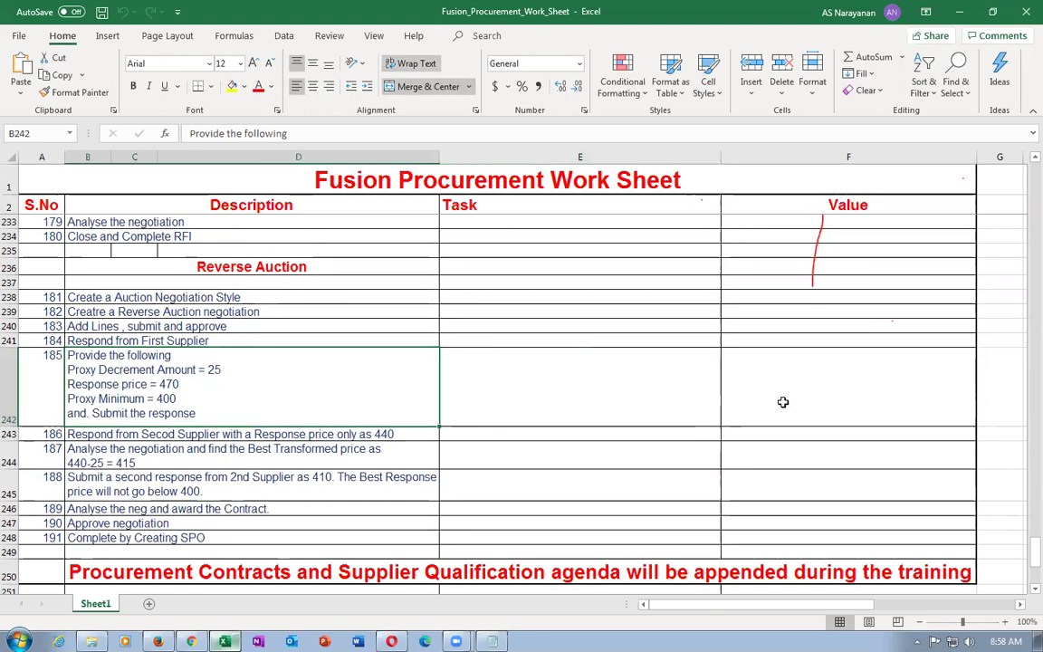
left_click(697, 364)
left_click(295, 391)
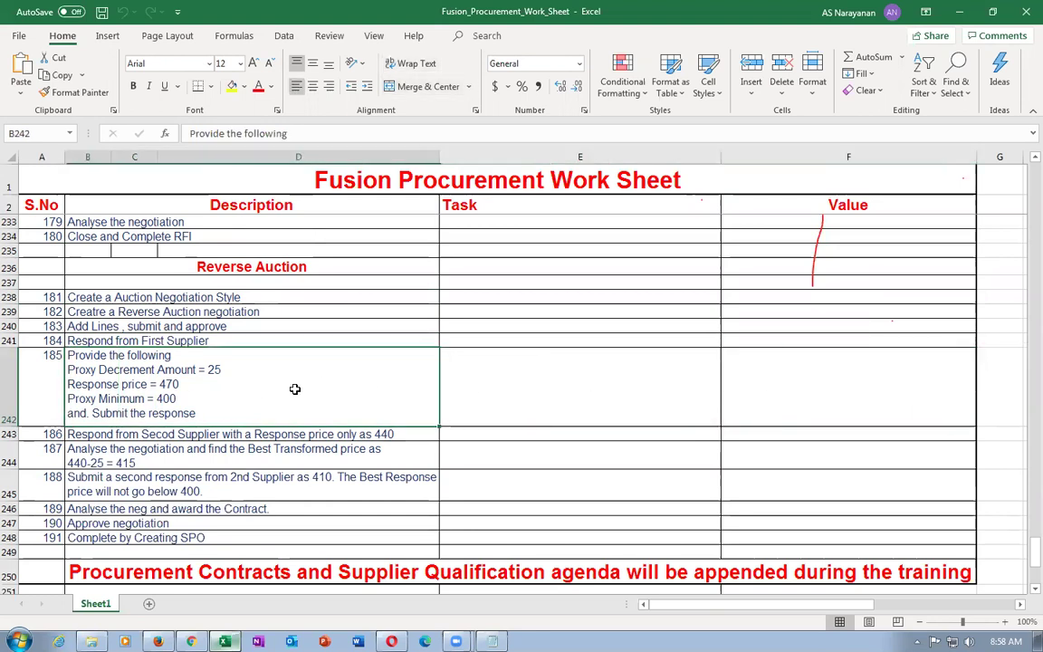
left_click(533, 396)
left_click(762, 397)
left_click(554, 377)
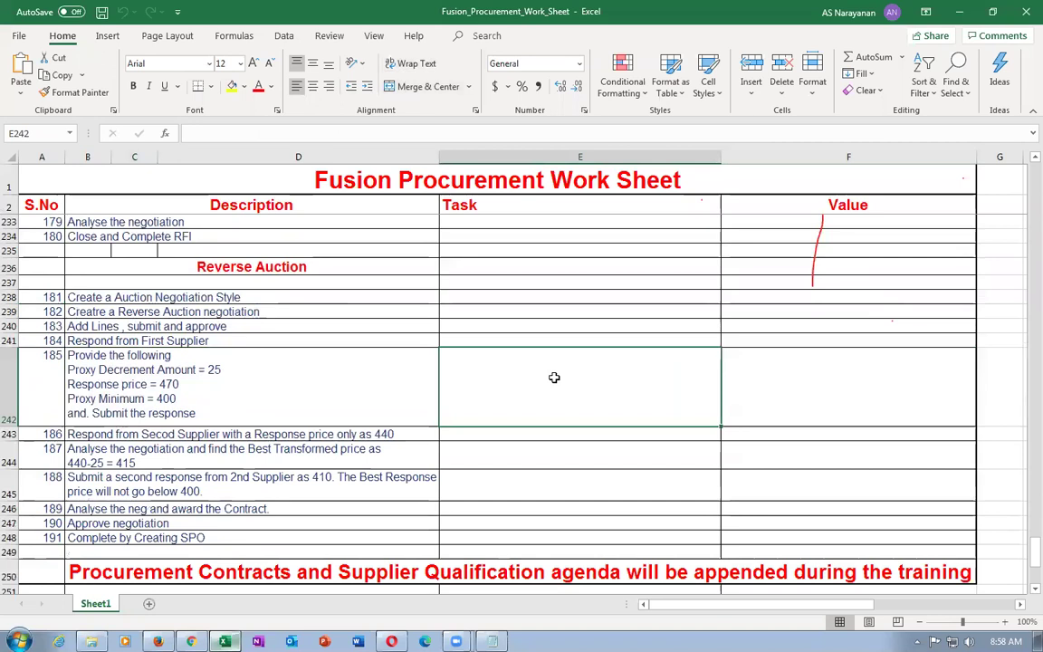
left_click(295, 392)
left_click(464, 388)
left_click(790, 387)
left_click(562, 387)
left_click(302, 395)
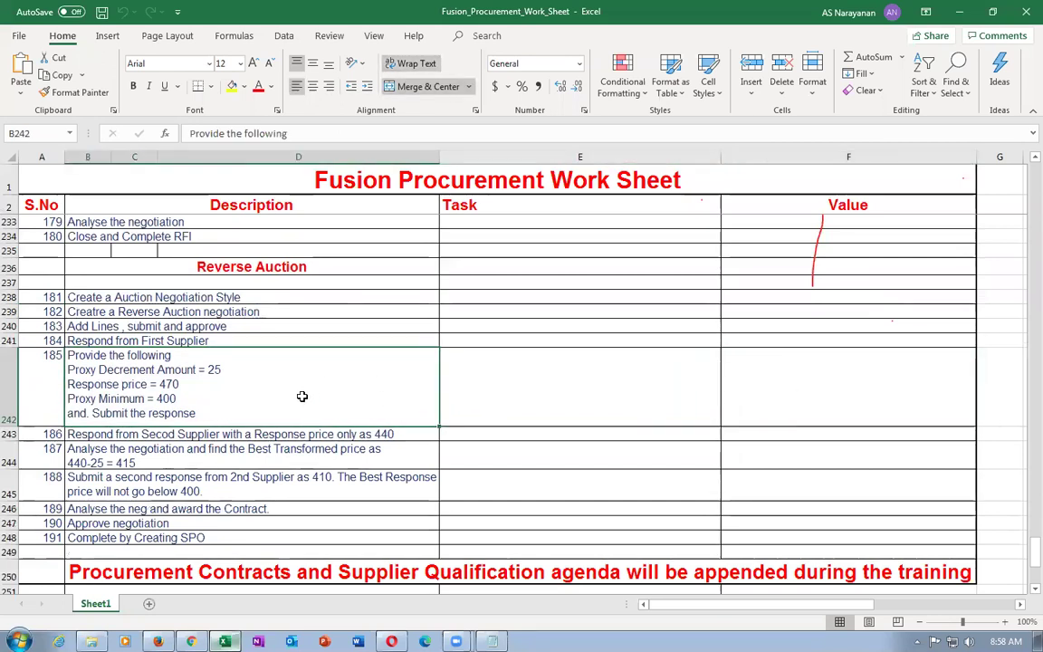
scroll(302, 395, "up", 5)
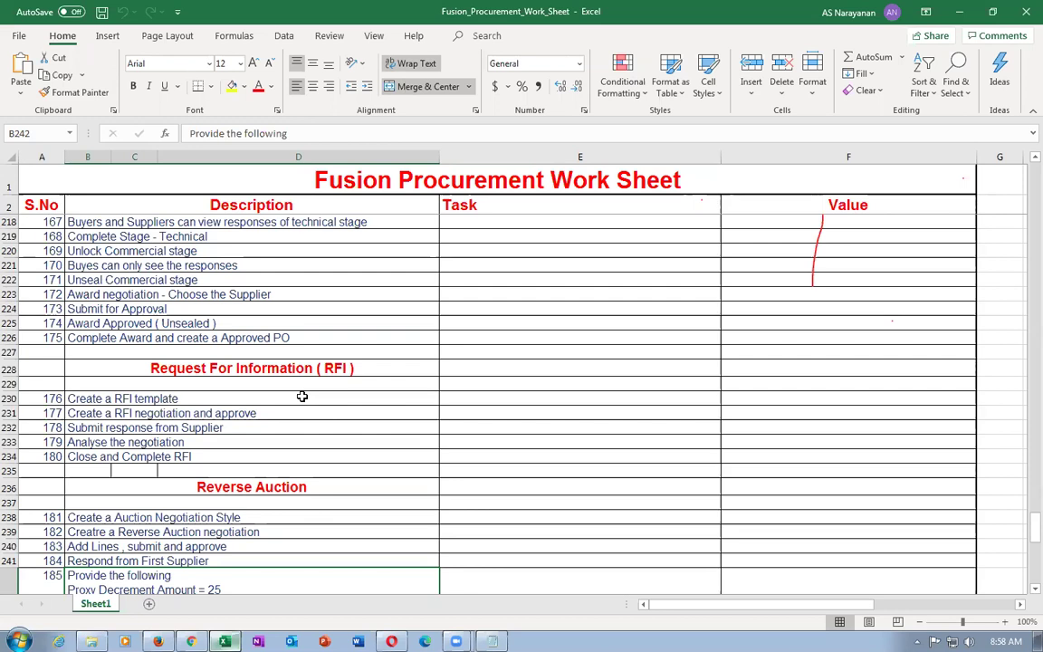
scroll(233, 396, "down", 2)
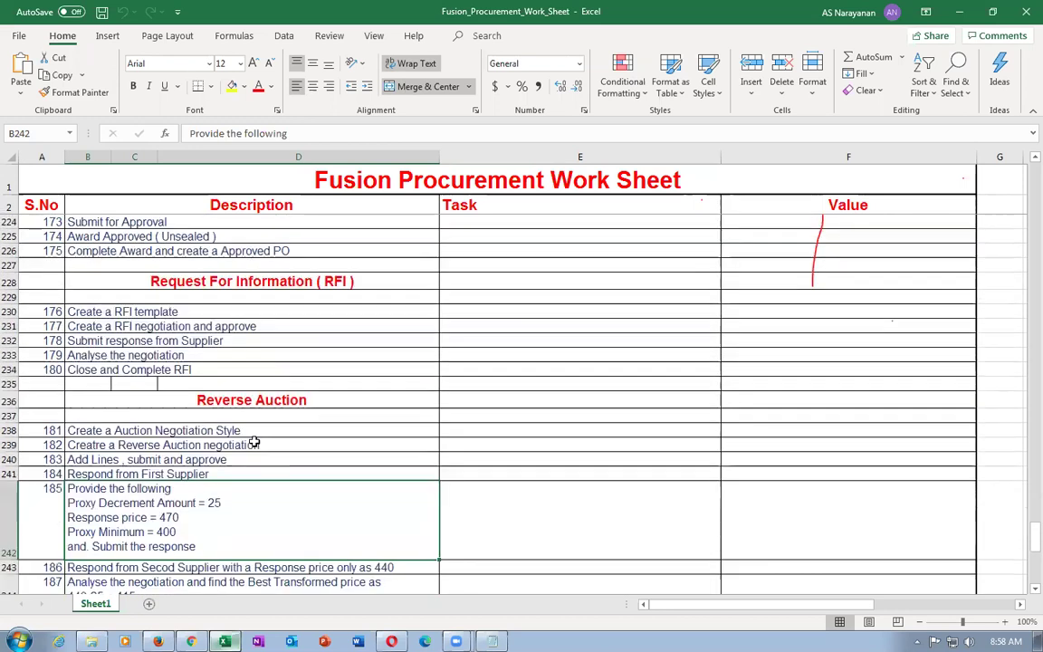
key("alt+Tab")
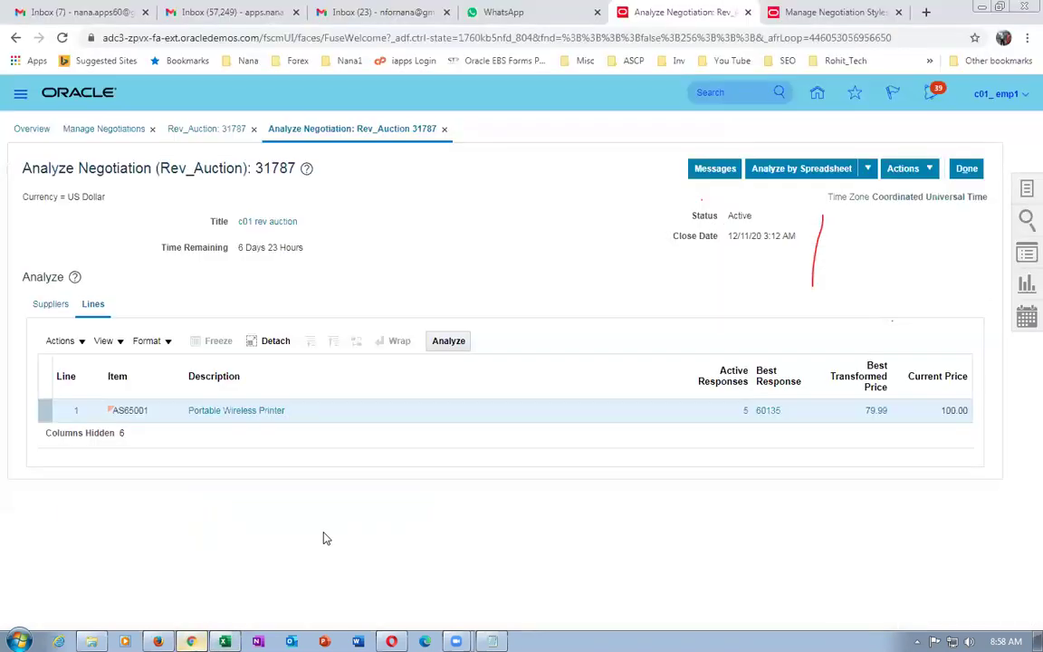
Close the 31787 analysis and details, then open Manage Seller Negotiations with its search filters shown.
left_click(966, 169)
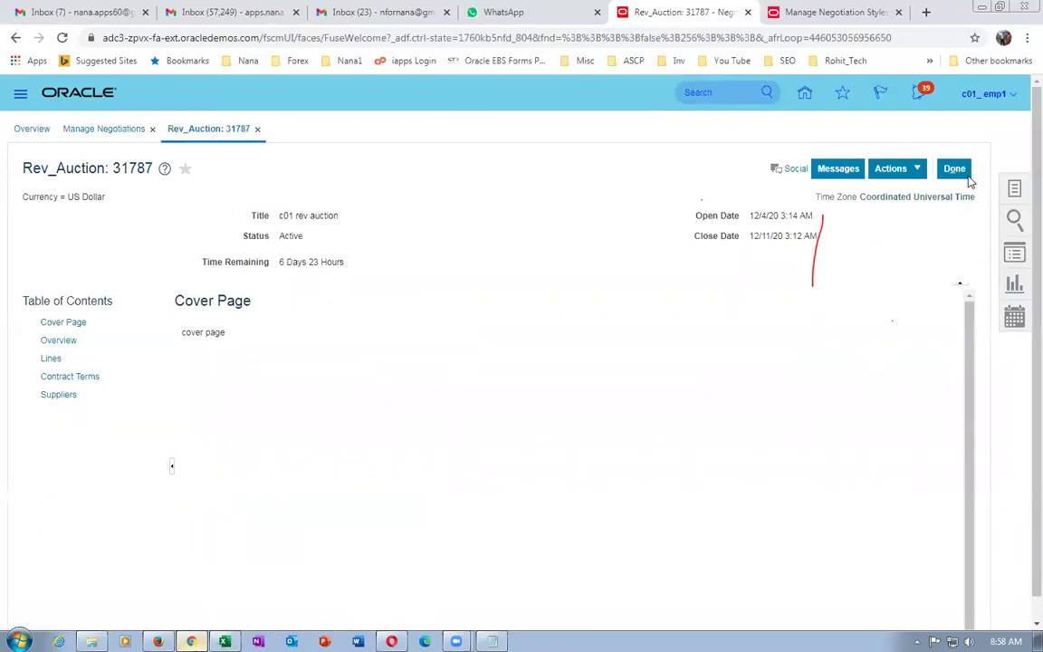
left_click(960, 172)
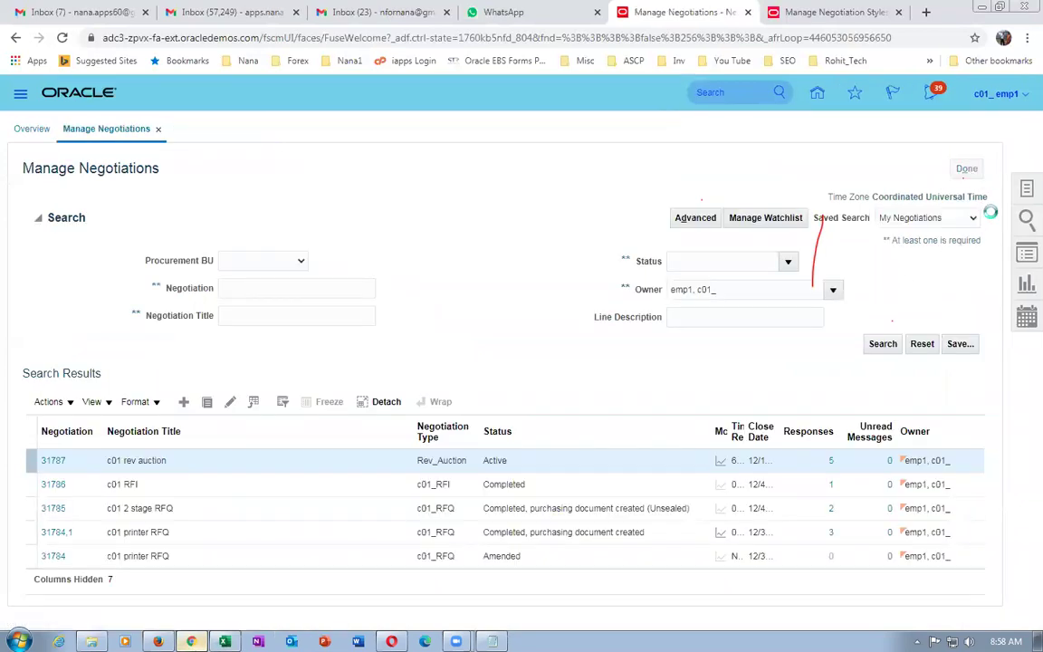
left_click(1025, 191)
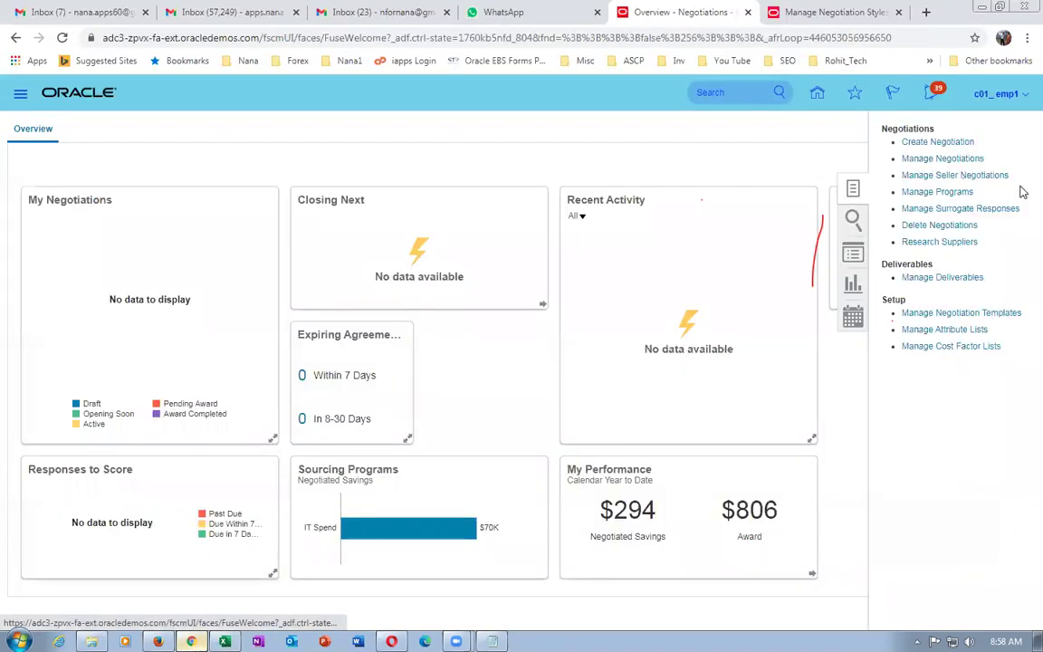
left_click(976, 177)
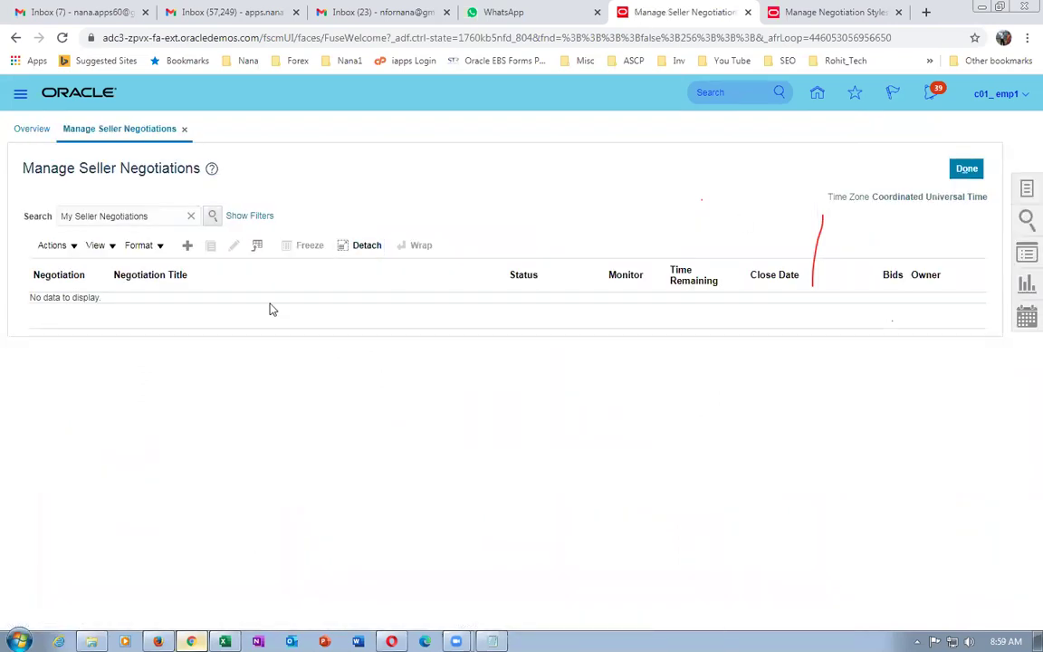
left_click(237, 217)
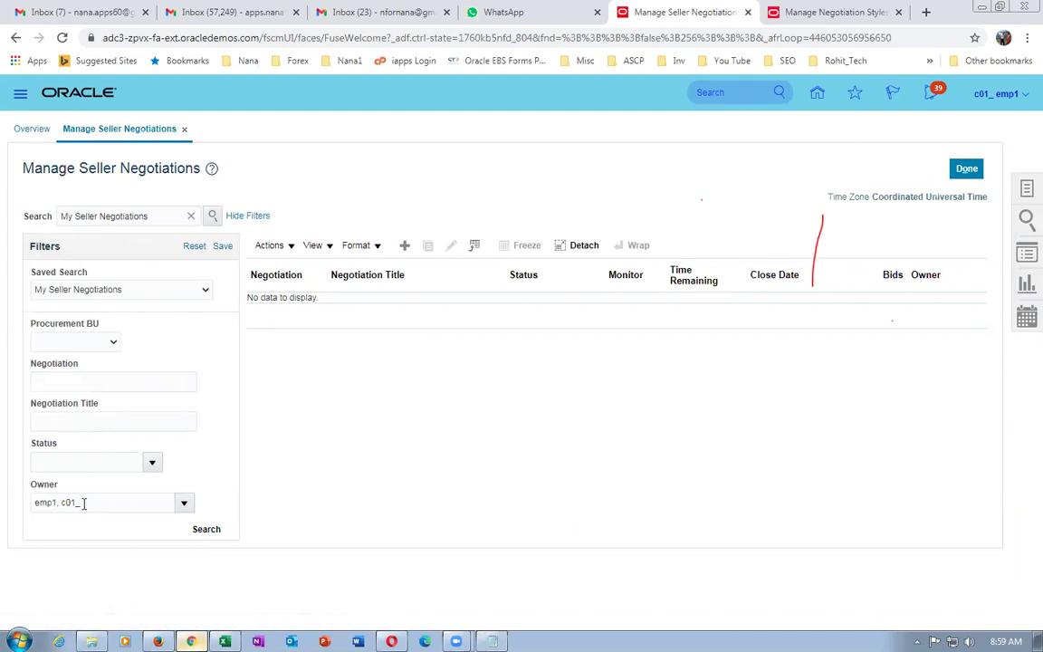
Keep the My Seller Negotiations saved search and search across all negotiation statuses.
left_click(116, 289)
left_click(125, 305)
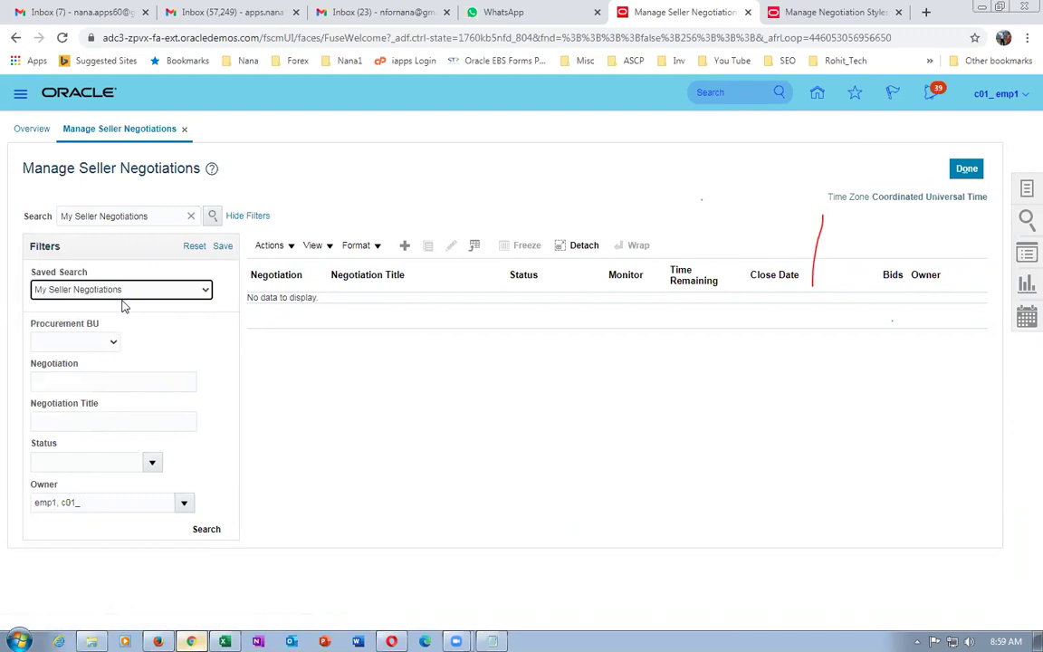
left_click(200, 532)
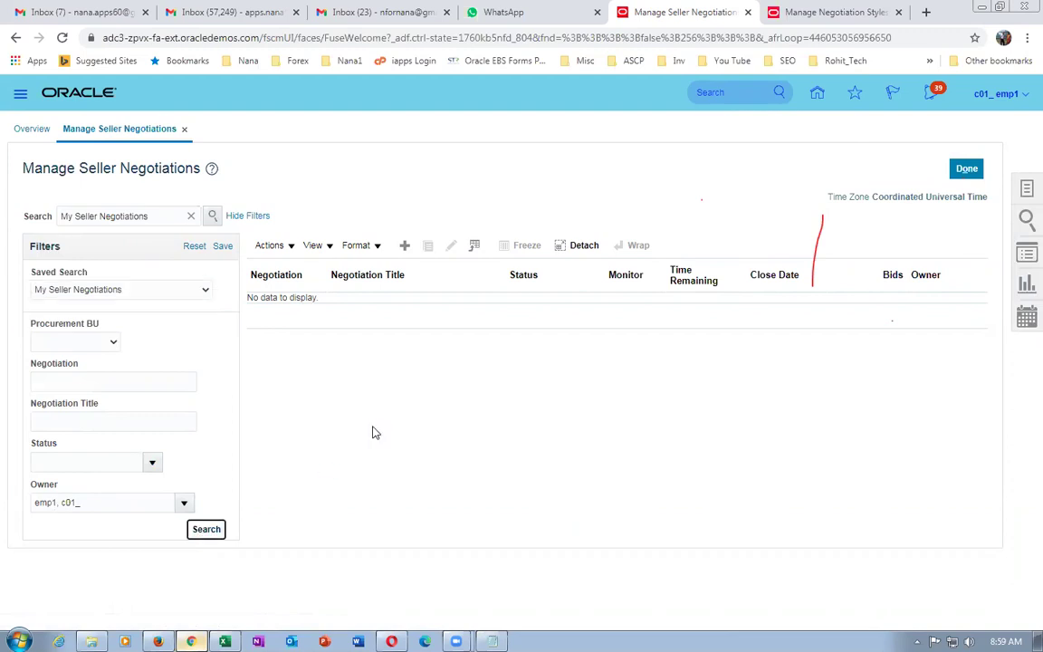
left_click(40, 382)
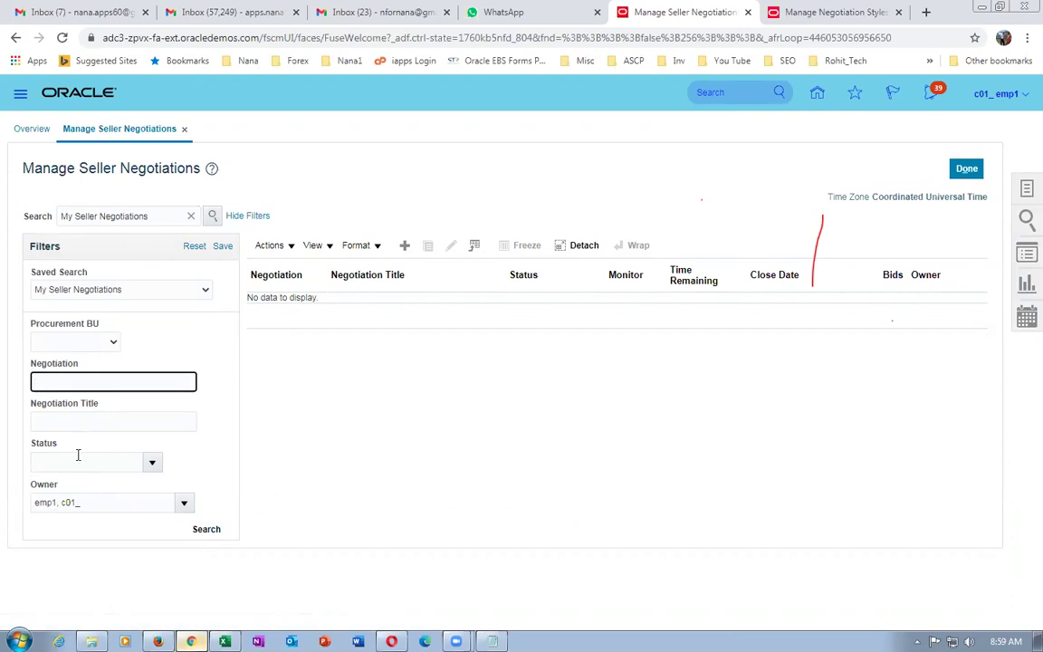
left_click(149, 463)
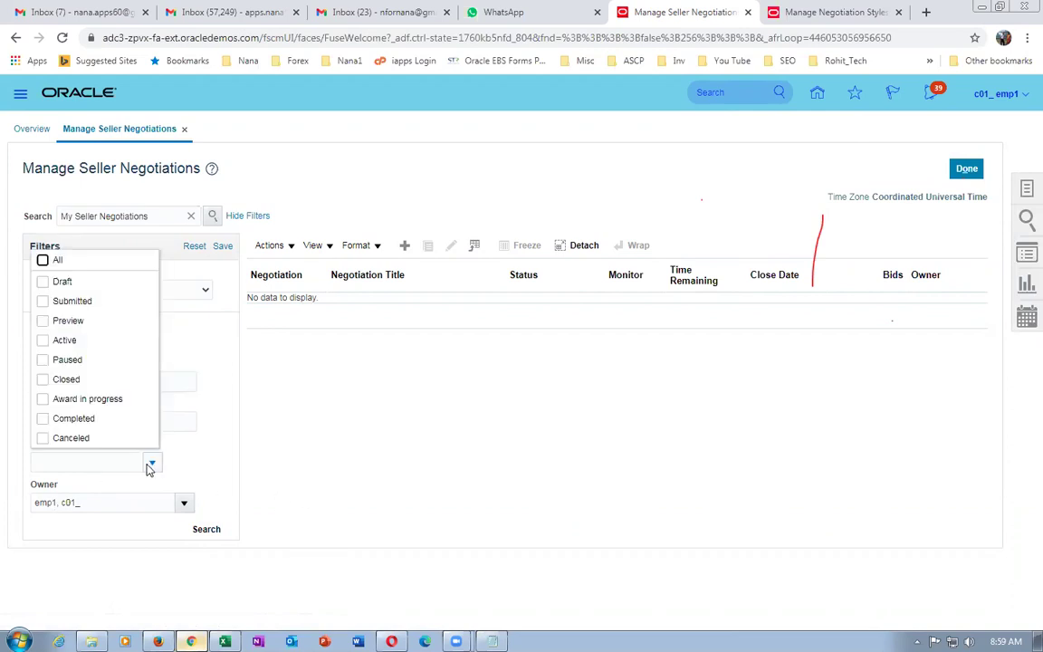
left_click(42, 260)
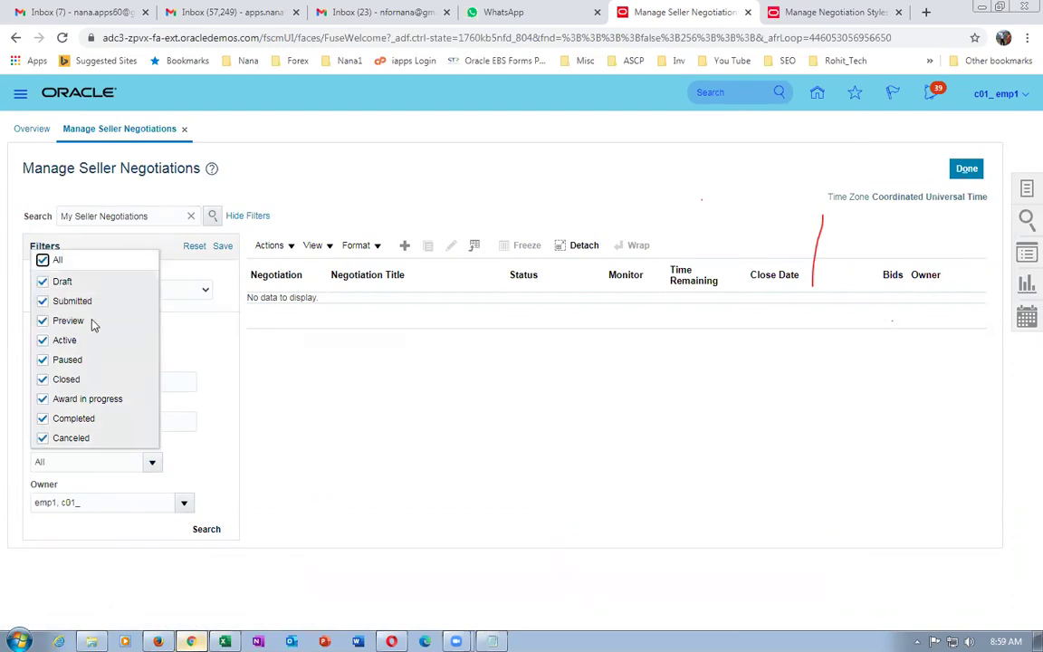
left_click(198, 530)
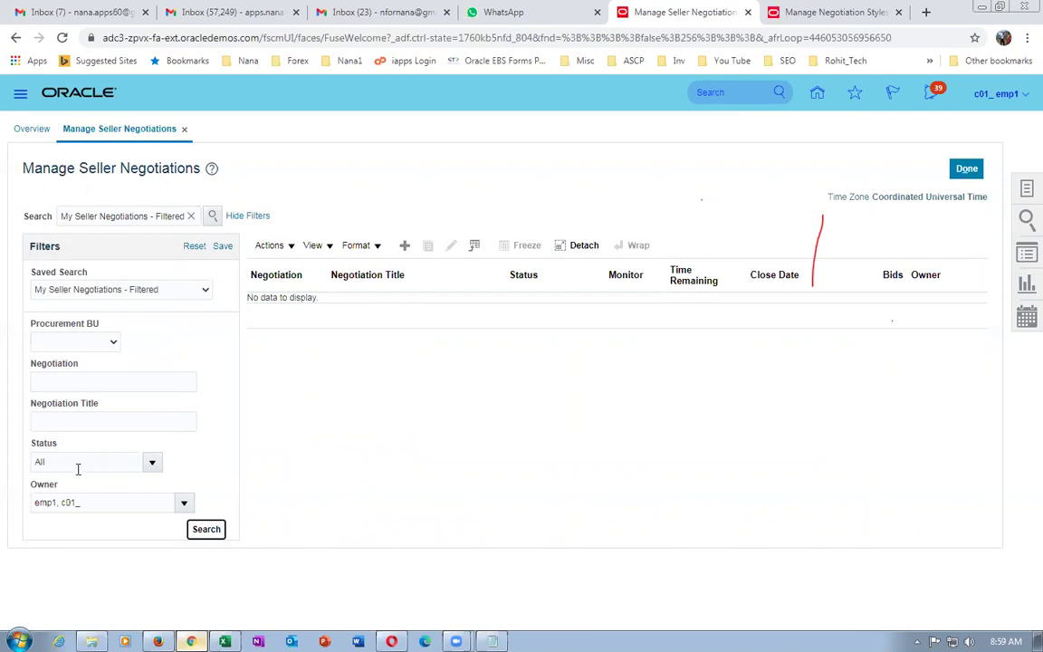
Narrow the seller negotiation search to US1 Business Unit and title c01.
left_click(71, 344)
left_click(65, 367)
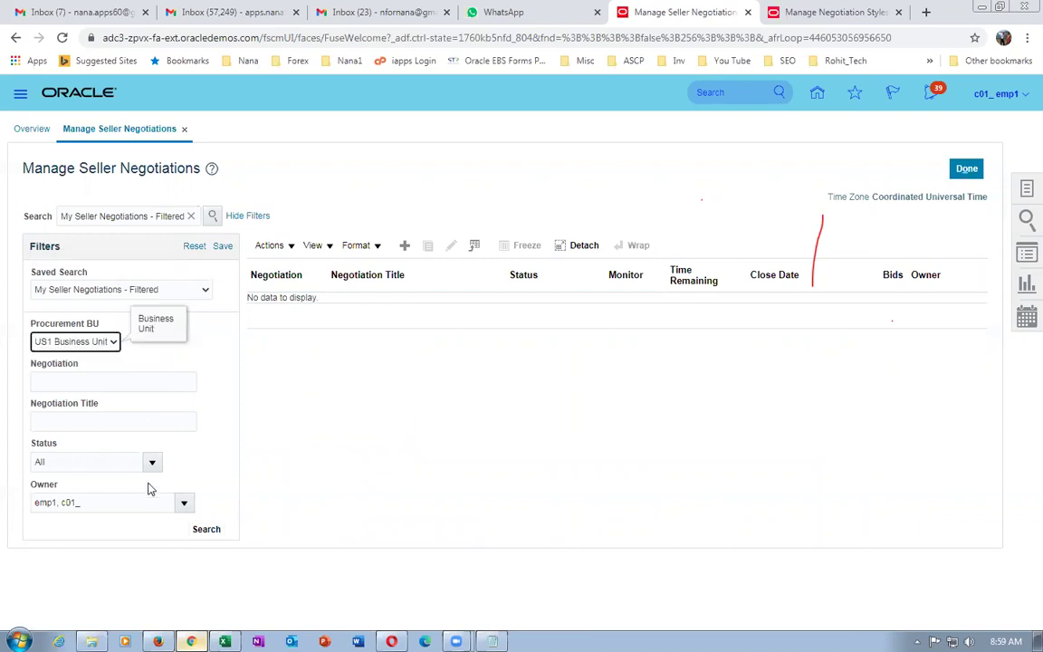
left_click(205, 530)
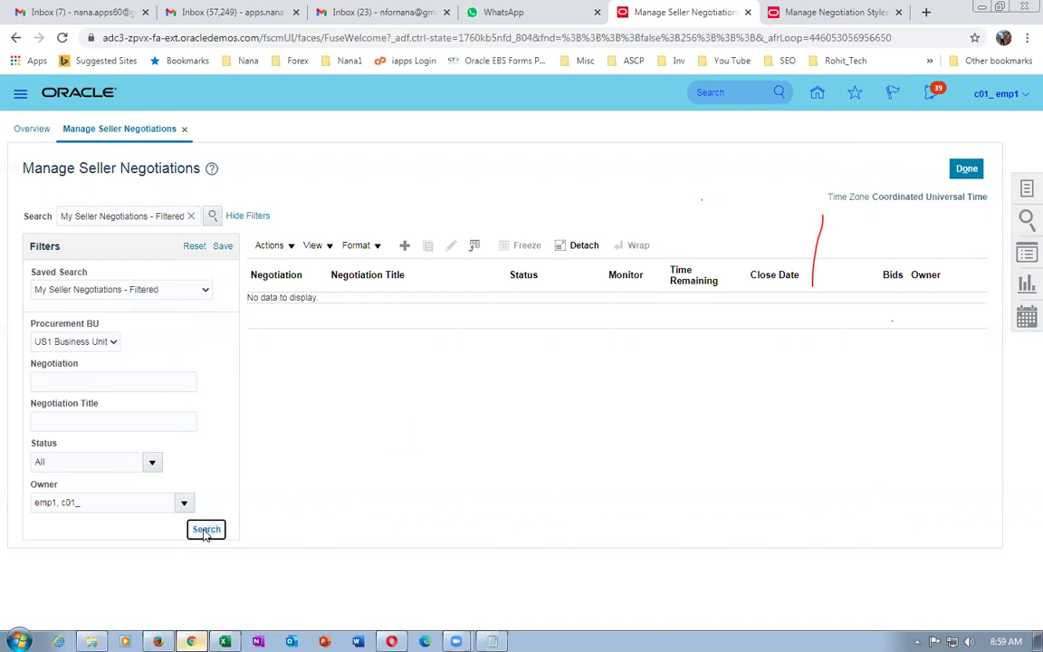
left_click(72, 422)
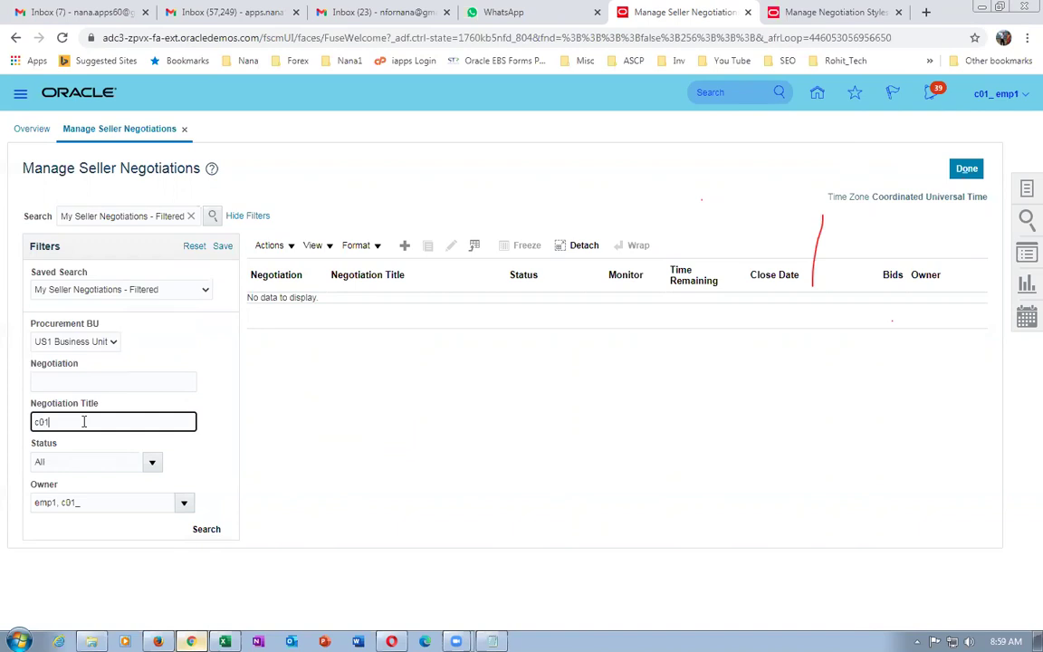
left_click(210, 530)
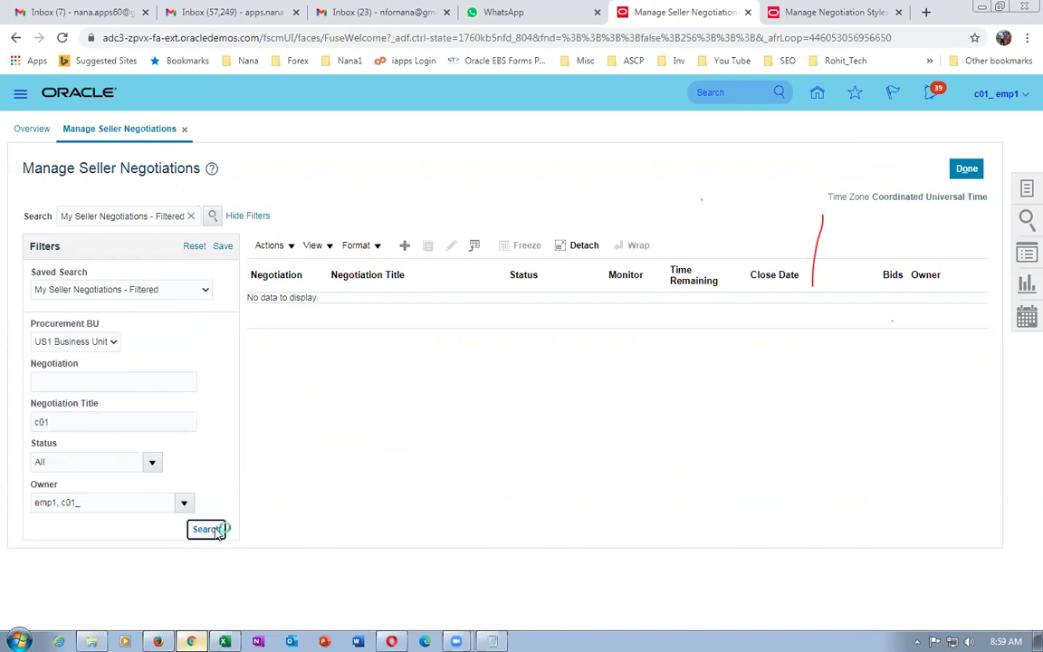
Clear the c01 keyword, rerun the search, and return to the Negotiations Overview.
left_click(137, 422)
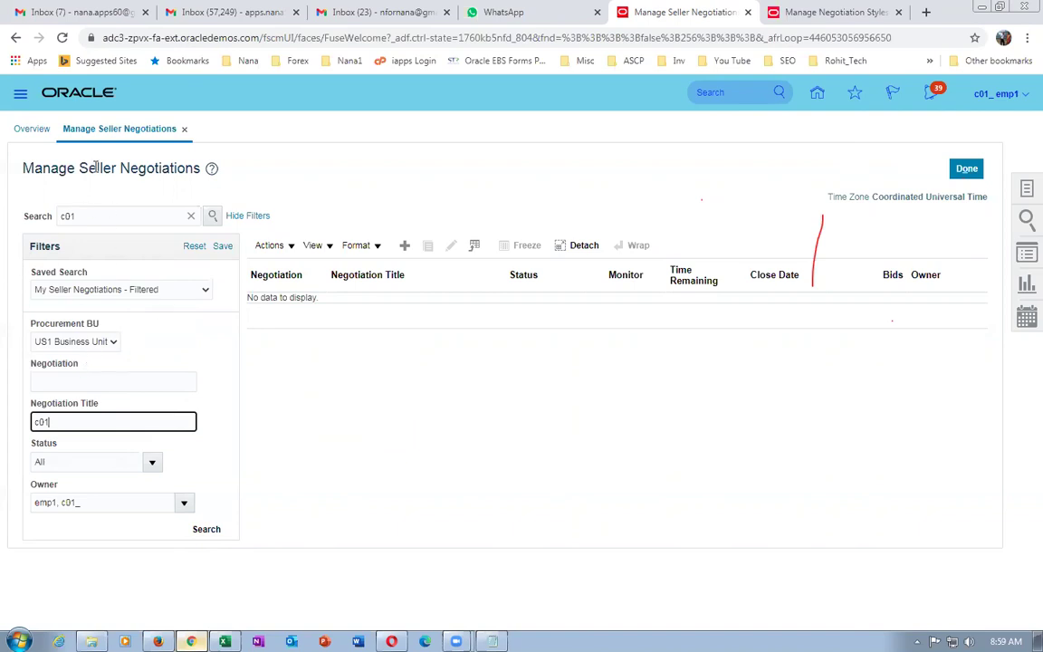
double_click(105, 210)
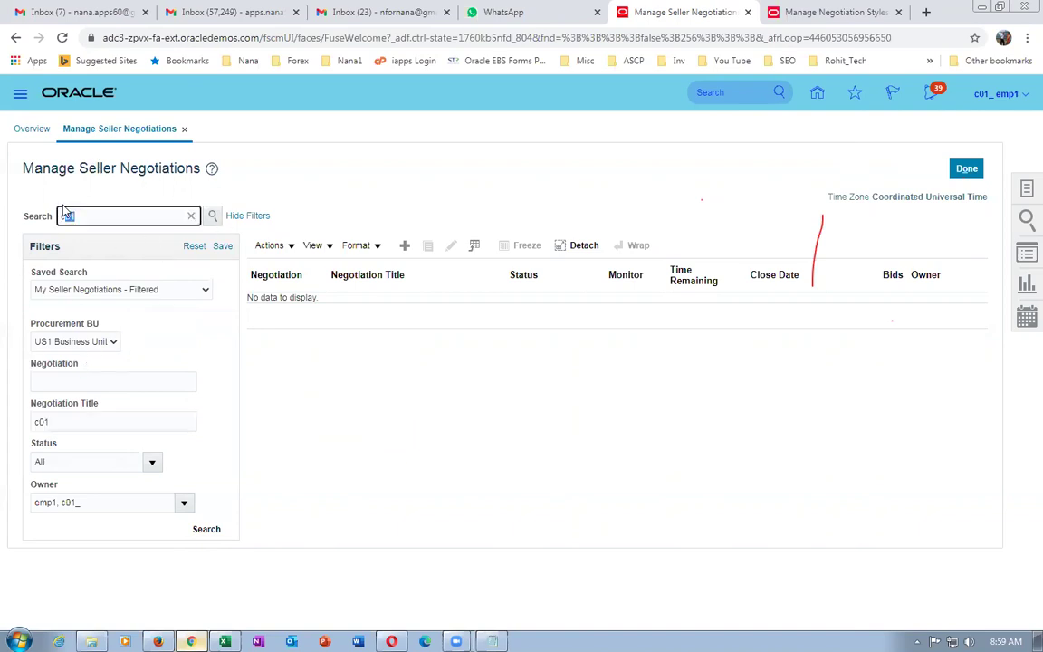
key("BackSpace")
left_click(201, 530)
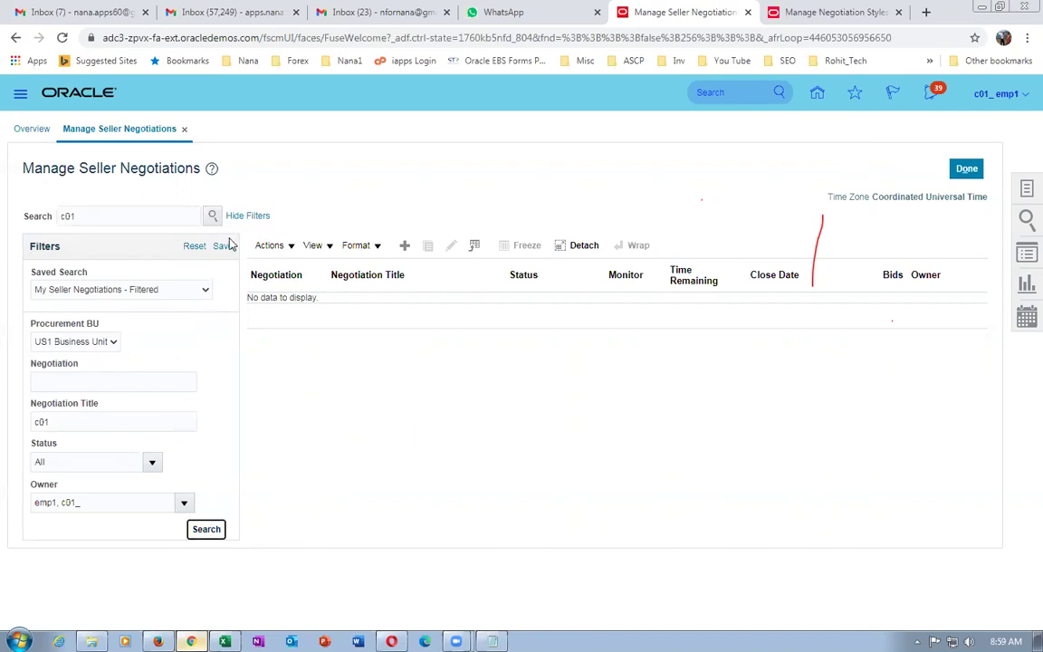
left_click(966, 169)
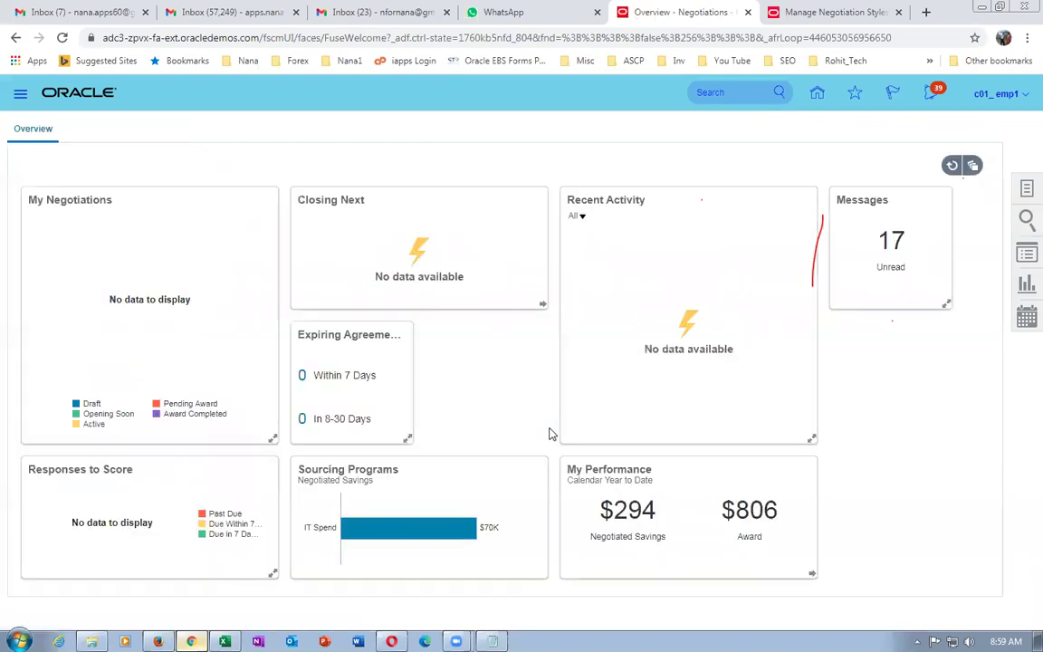